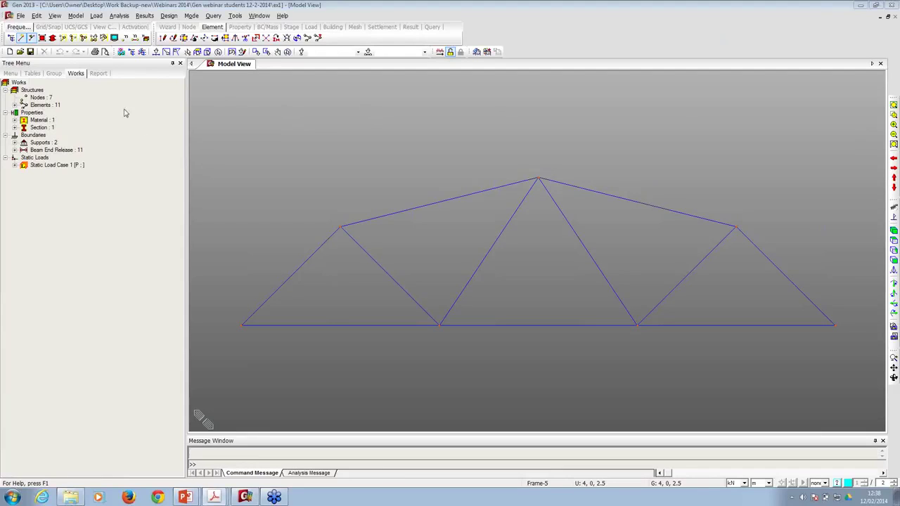
- Widen the model view area and start a new, empty project
drag(185, 119, 122, 126)
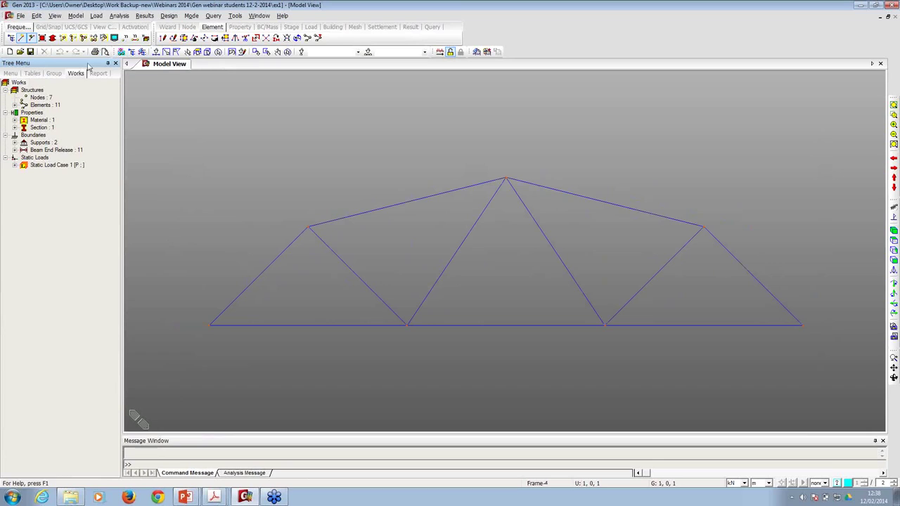
click(18, 15)
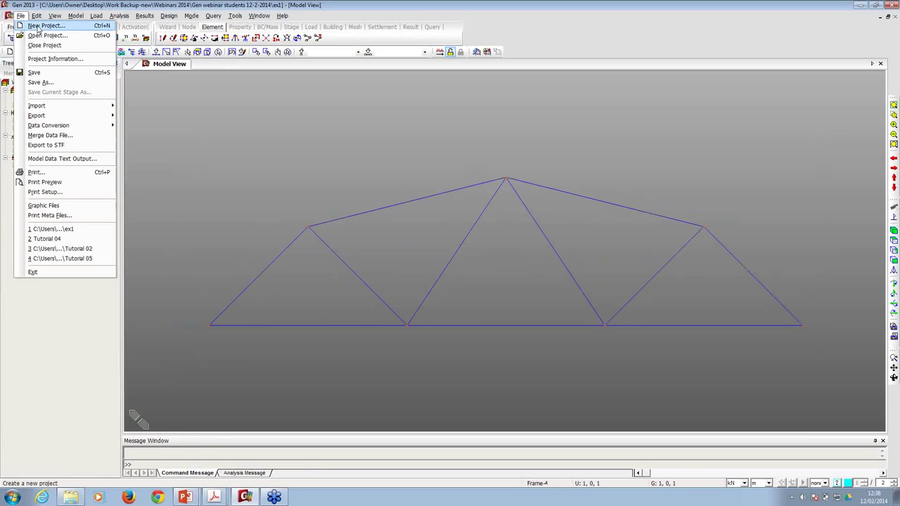
click(35, 25)
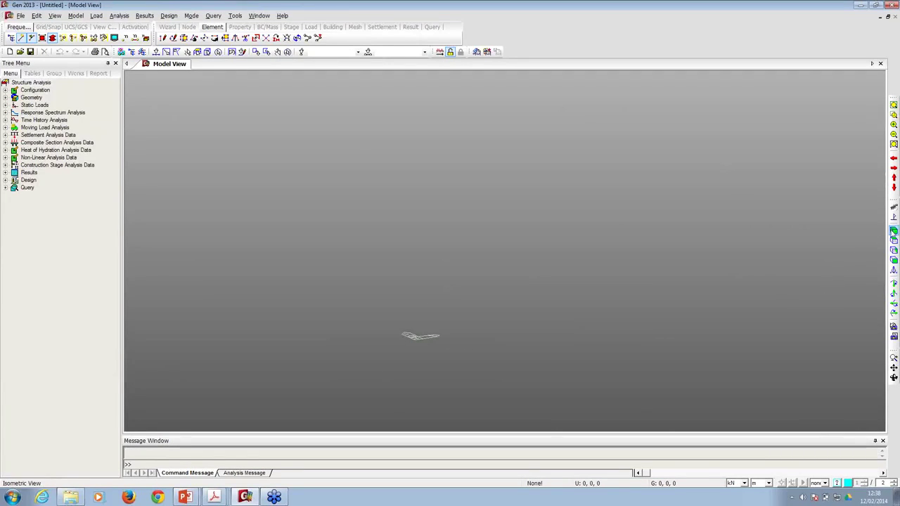
click(894, 241)
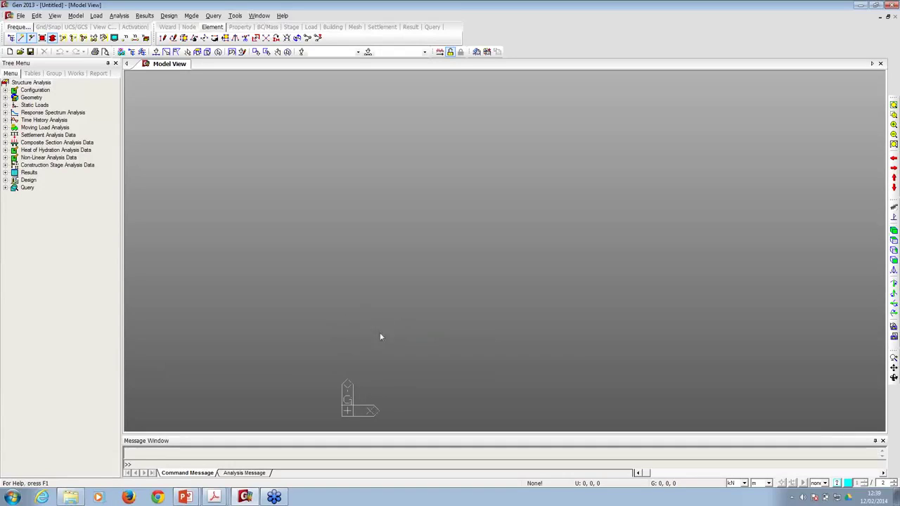
click(894, 239)
click(893, 231)
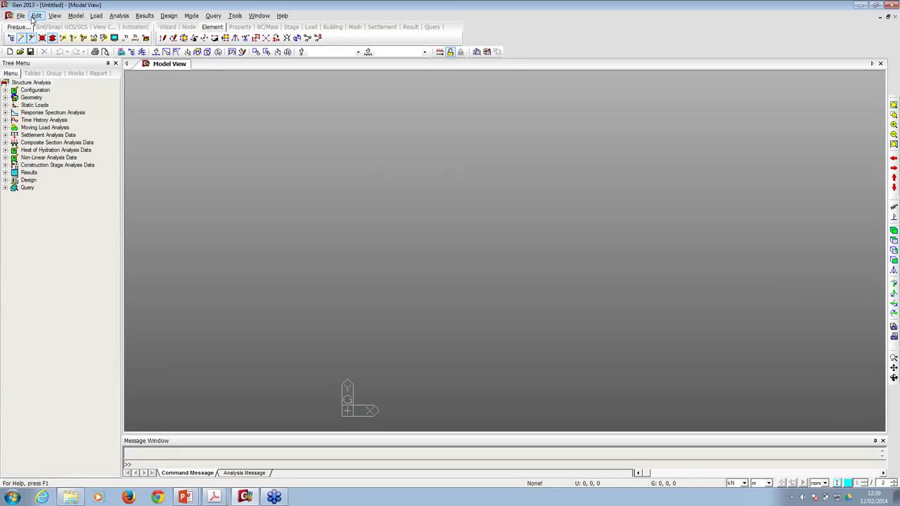
- Set the structure type to X-Z Plane for a 2D model
click(75, 15)
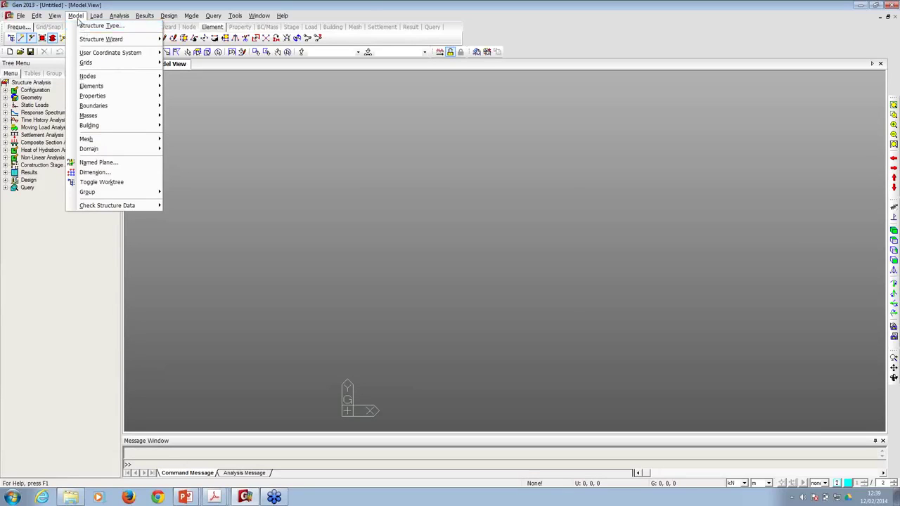
click(83, 27)
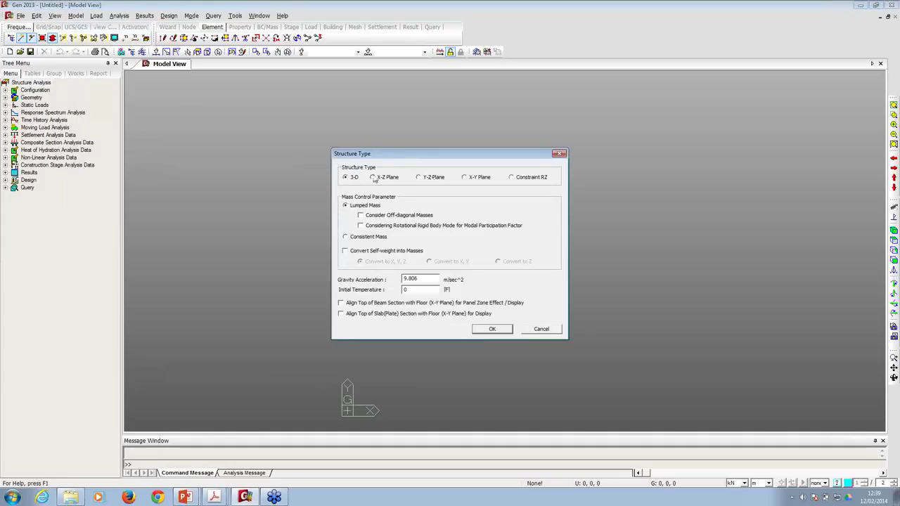
drag(388, 157, 356, 110)
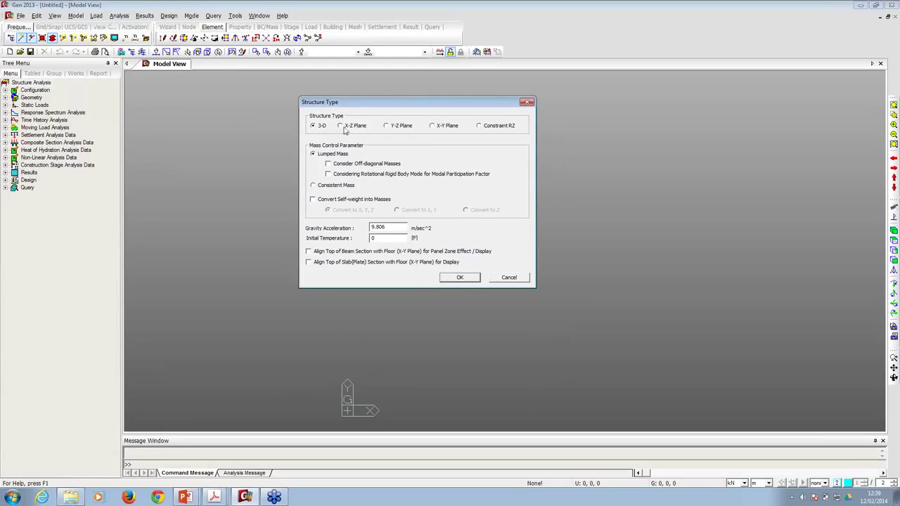
click(344, 128)
click(467, 278)
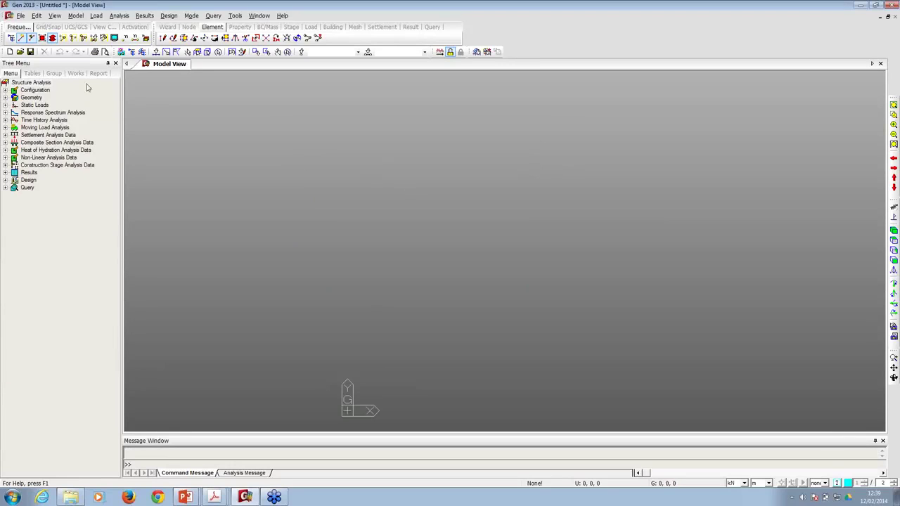
- Create a single node at coordinates 0, 0, 0
click(79, 19)
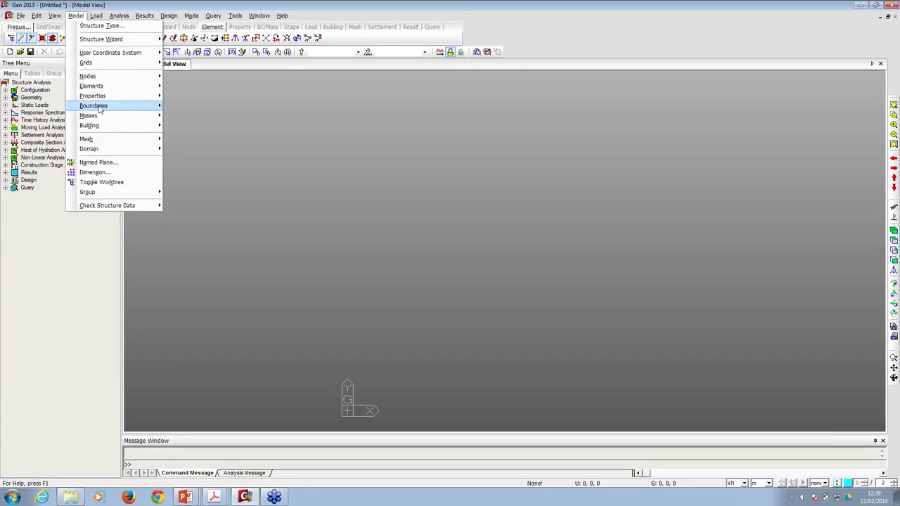
mouse_move(104, 81)
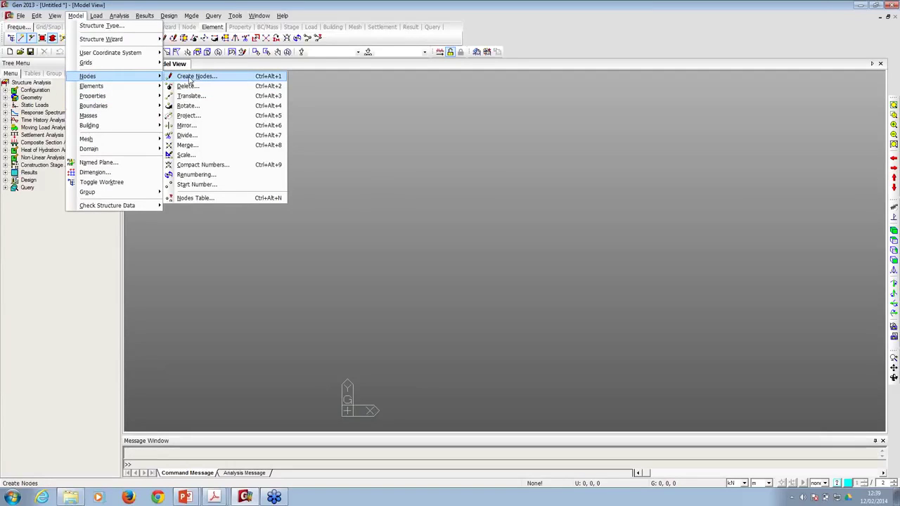
click(190, 77)
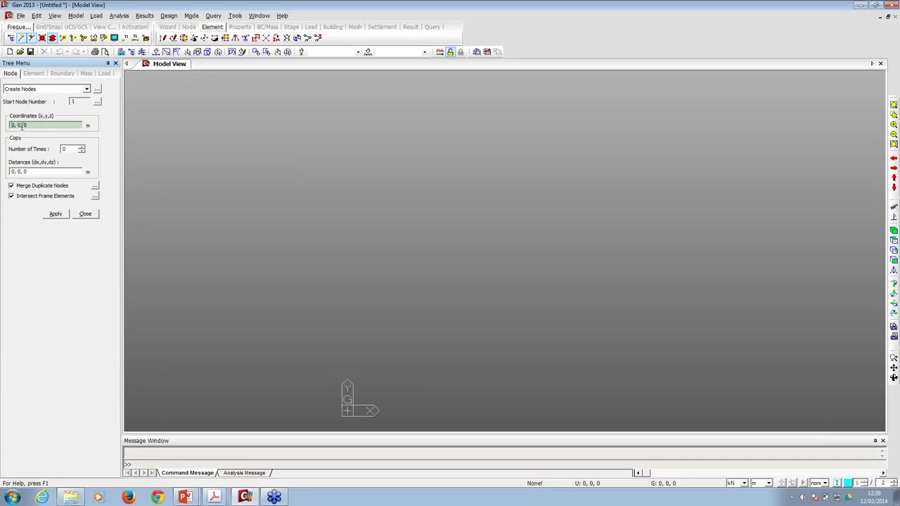
click(55, 215)
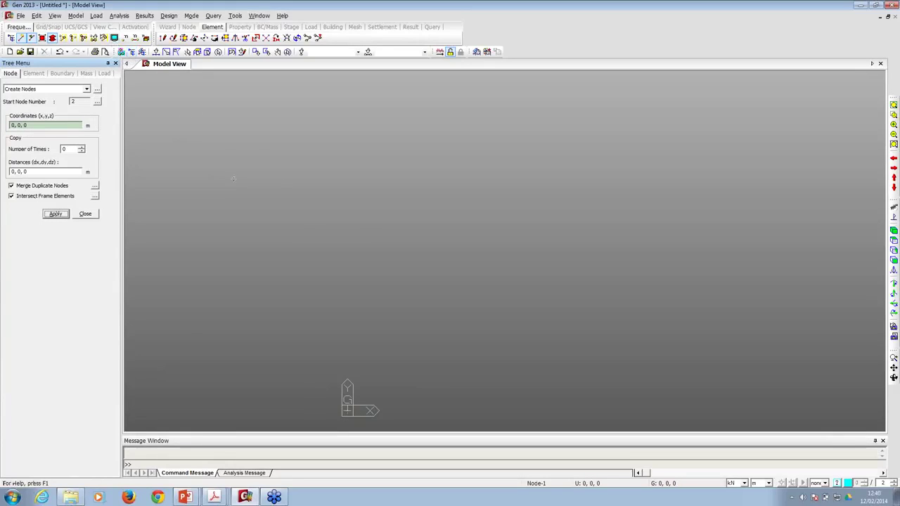
- Set the model view background to white in the display options and turn on node numbers
click(113, 38)
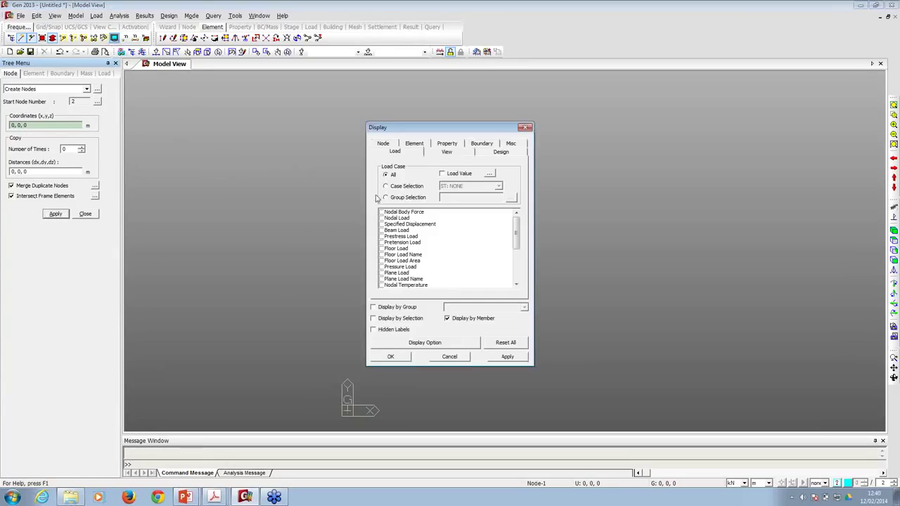
drag(347, 112, 243, 86)
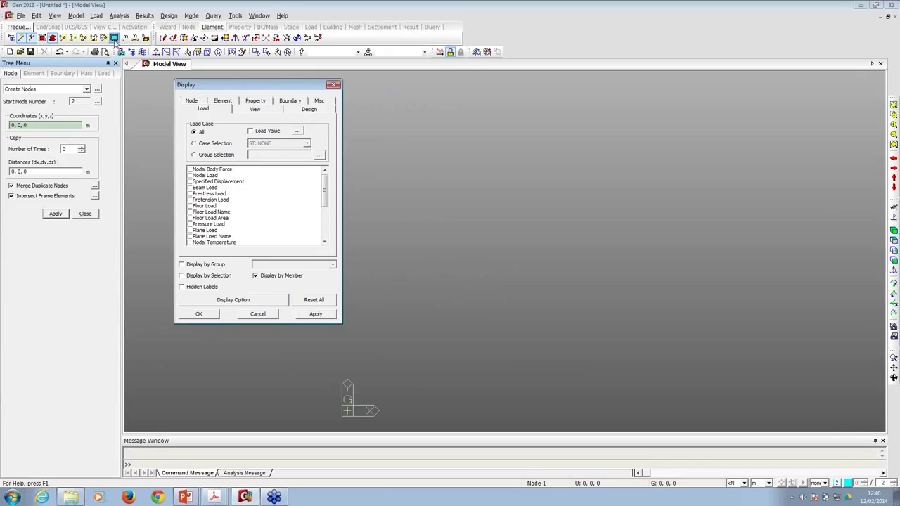
click(238, 301)
drag(180, 111, 425, 110)
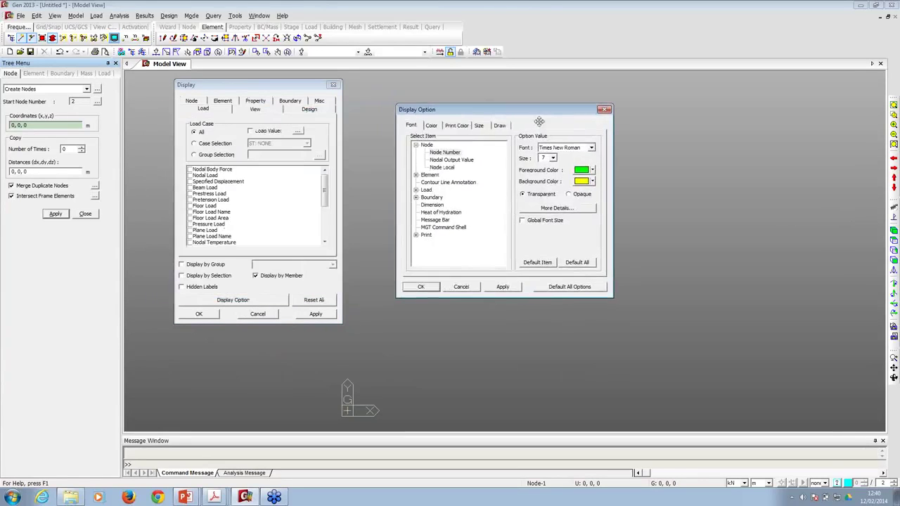
click(429, 125)
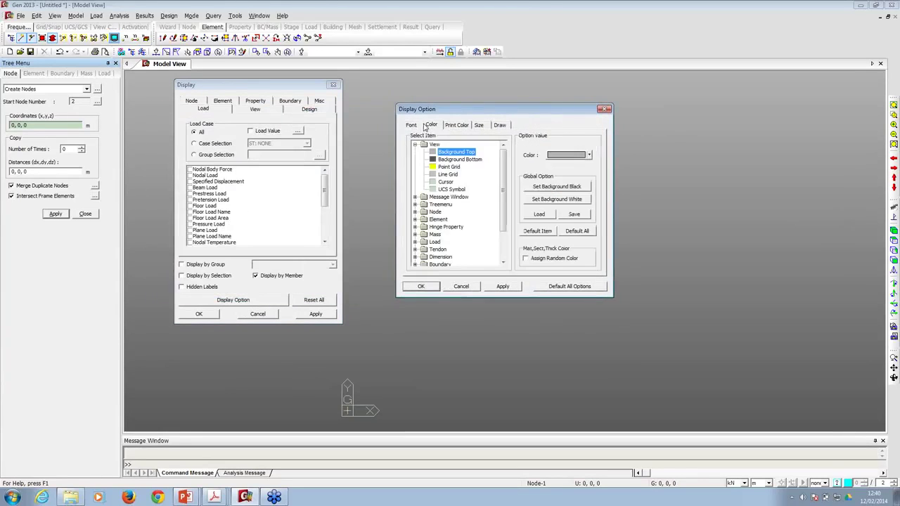
click(576, 201)
click(421, 286)
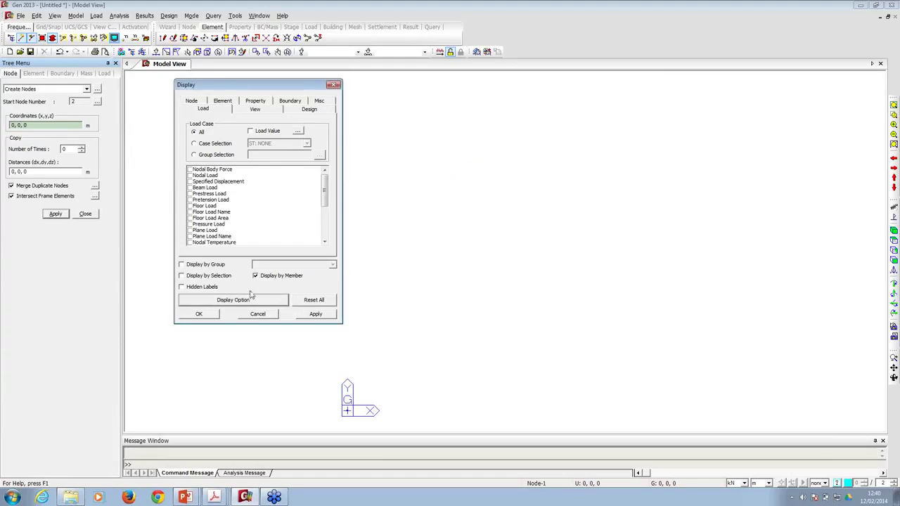
click(199, 314)
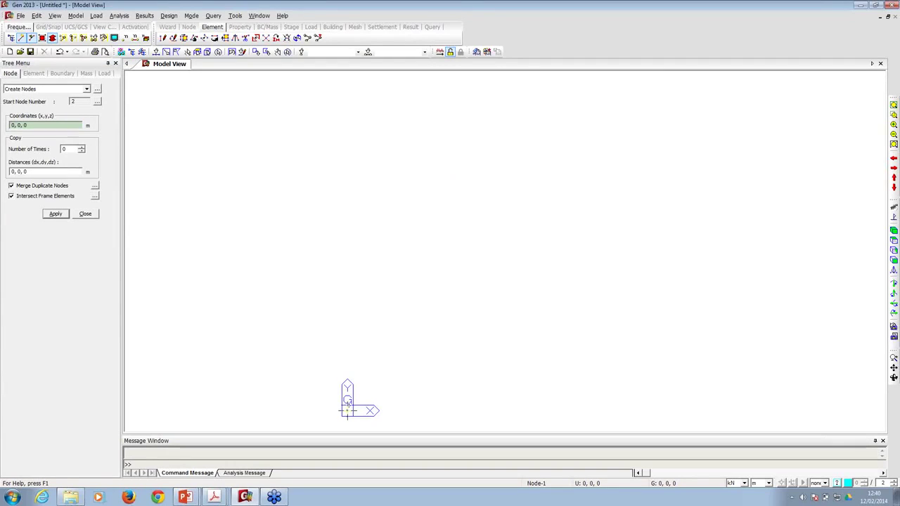
click(86, 214)
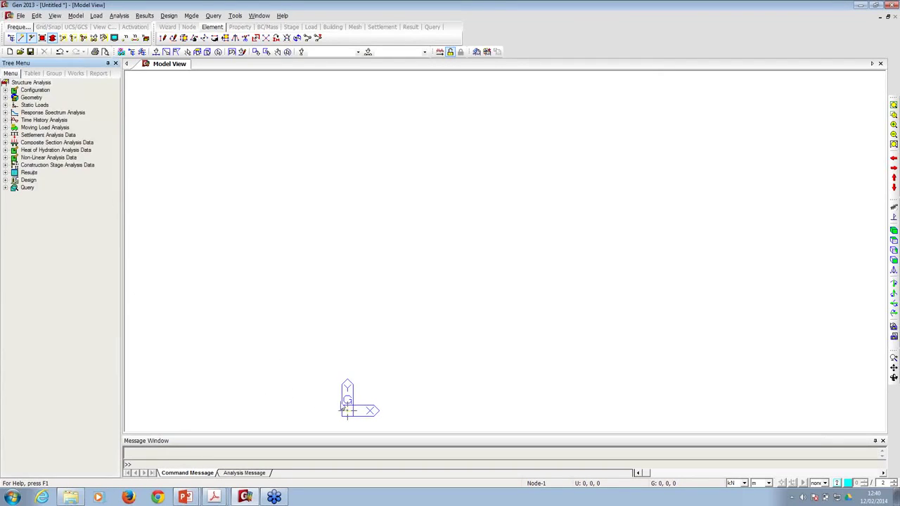
click(126, 38)
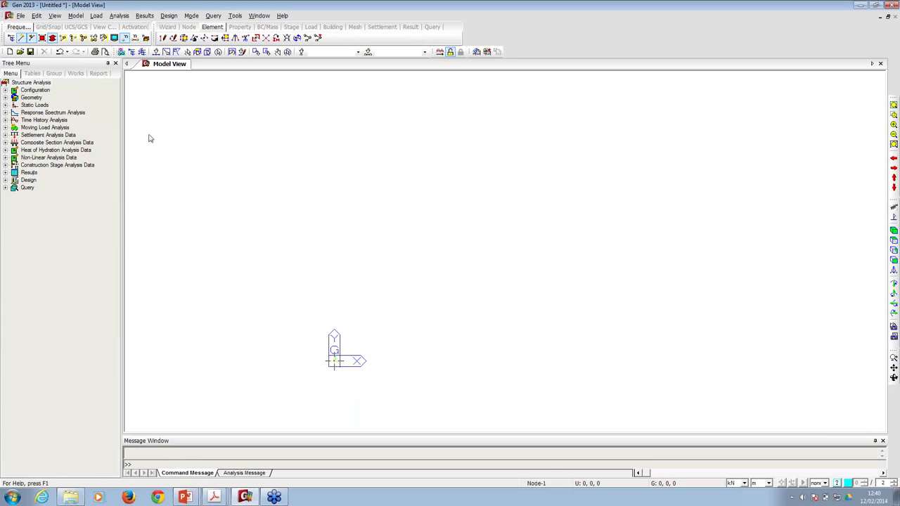
- Start Extrude Elements with the Node -> Line Element type and check the truss dimensions on the 2D Truss Analysis slide in PowerPoint
click(76, 16)
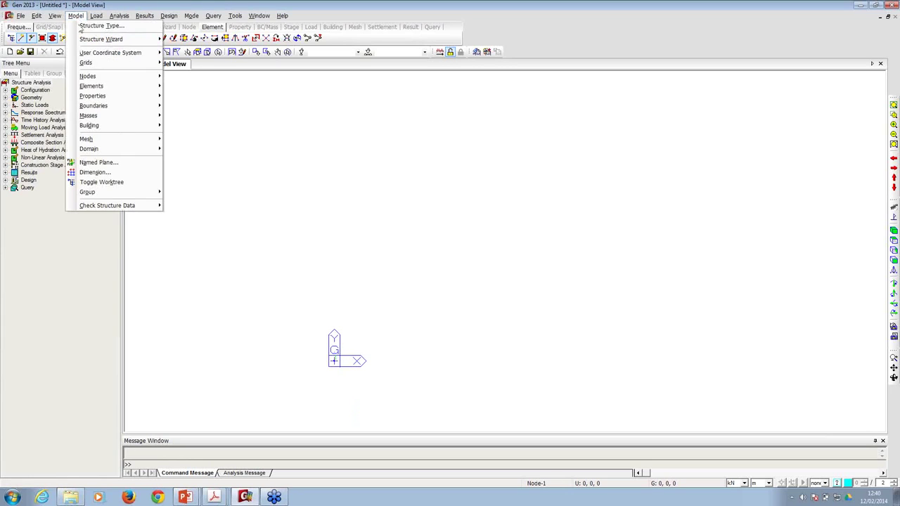
mouse_move(106, 88)
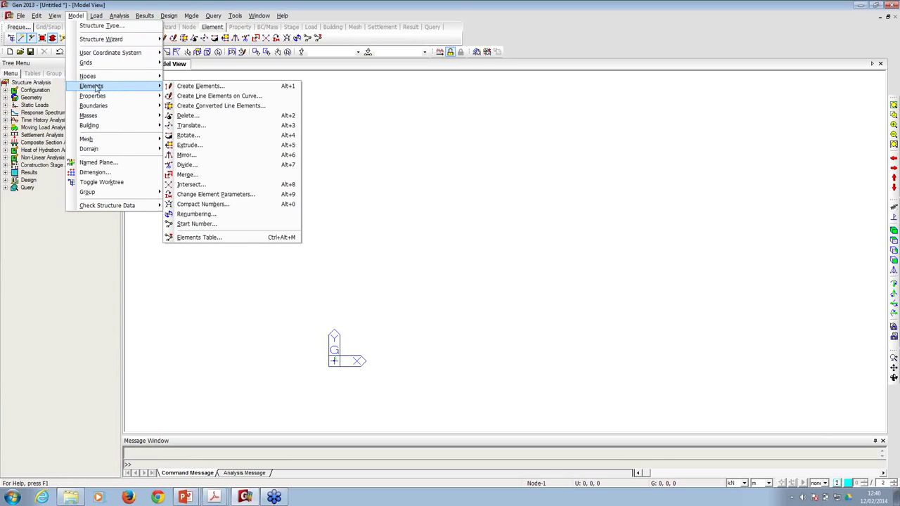
click(188, 145)
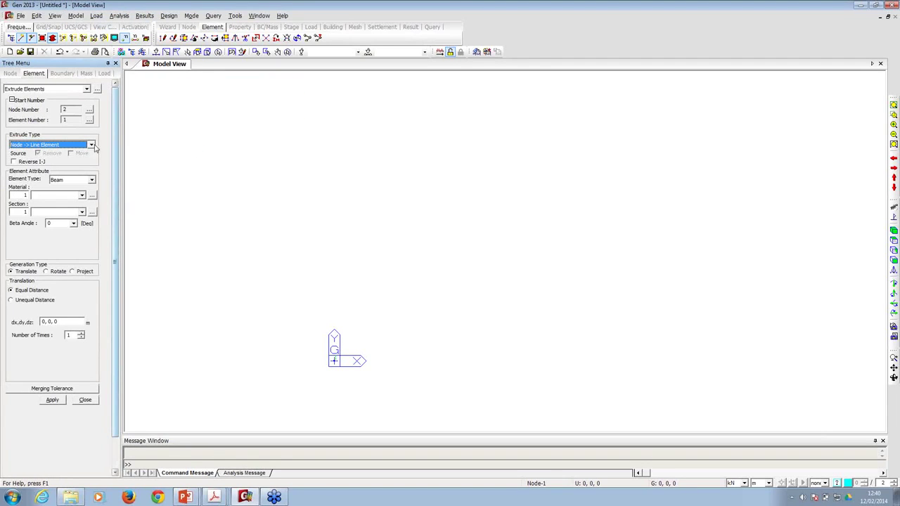
click(187, 498)
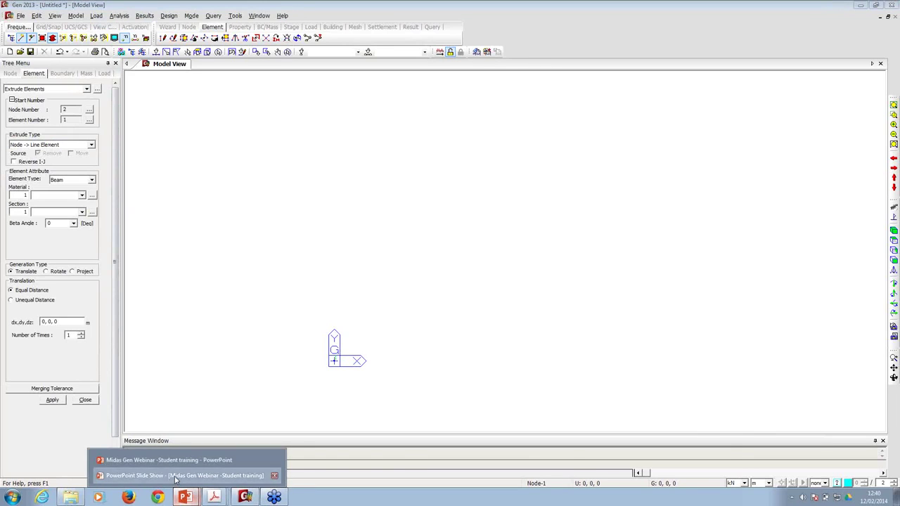
click(176, 477)
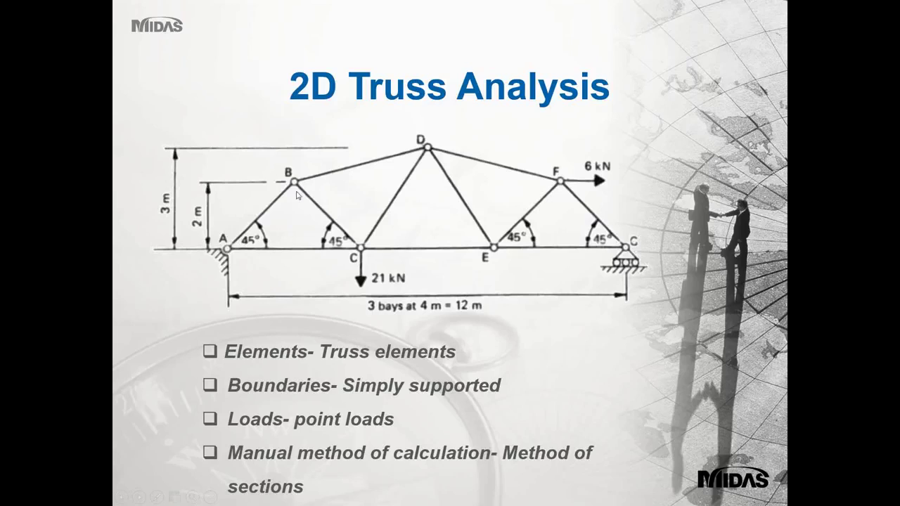
key(alt+Tab)
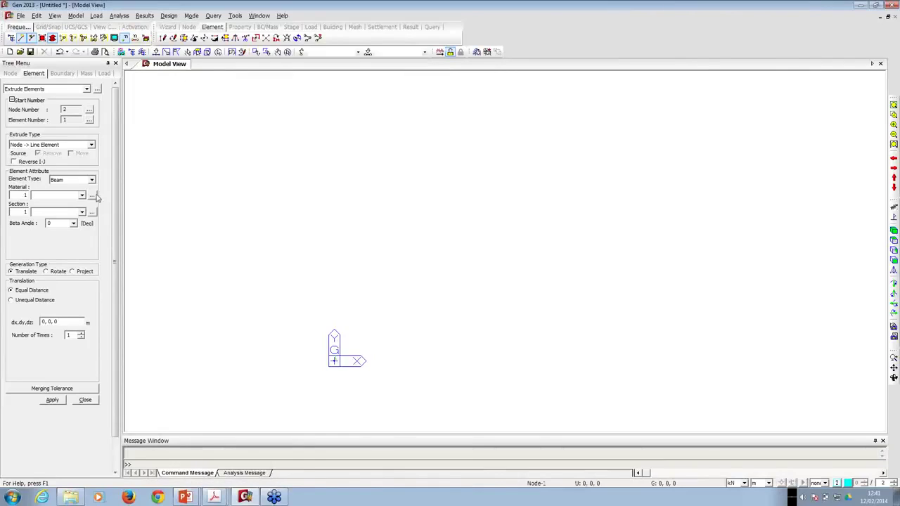
- Extrude the origin node once into a beam element with dx, dy, dz of 2, 0, 2 m
click(44, 321)
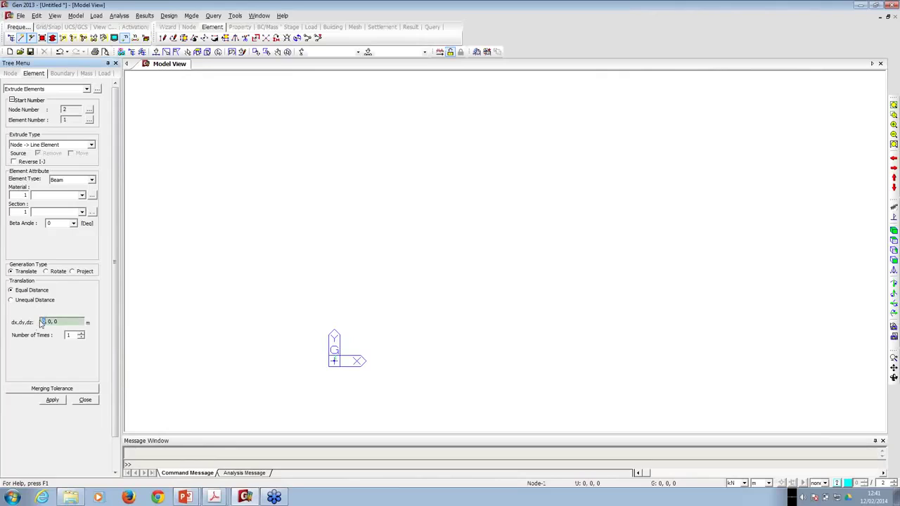
text(1)
click(56, 322)
text(2)
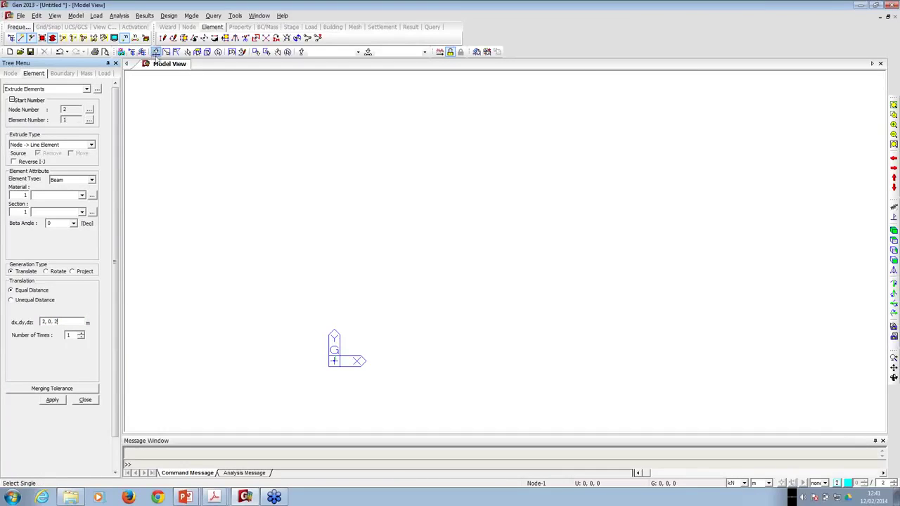
click(156, 52)
drag(291, 337, 360, 377)
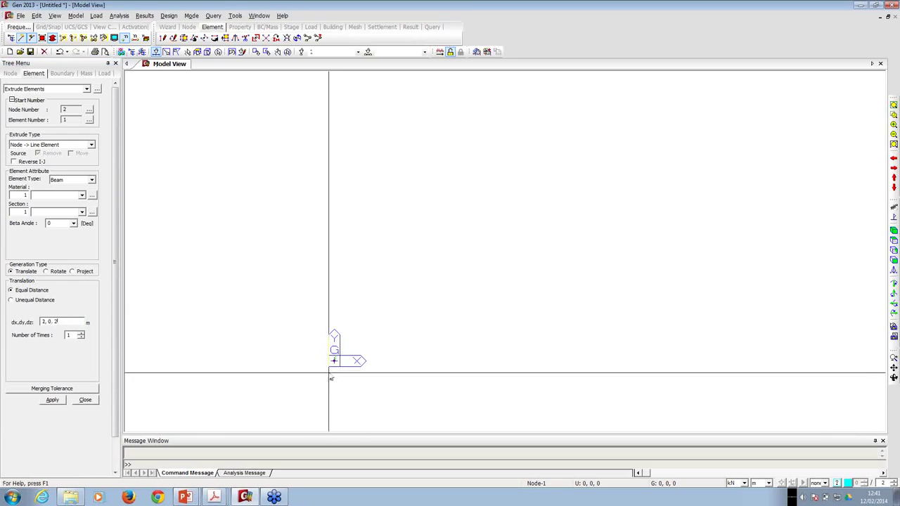
click(51, 400)
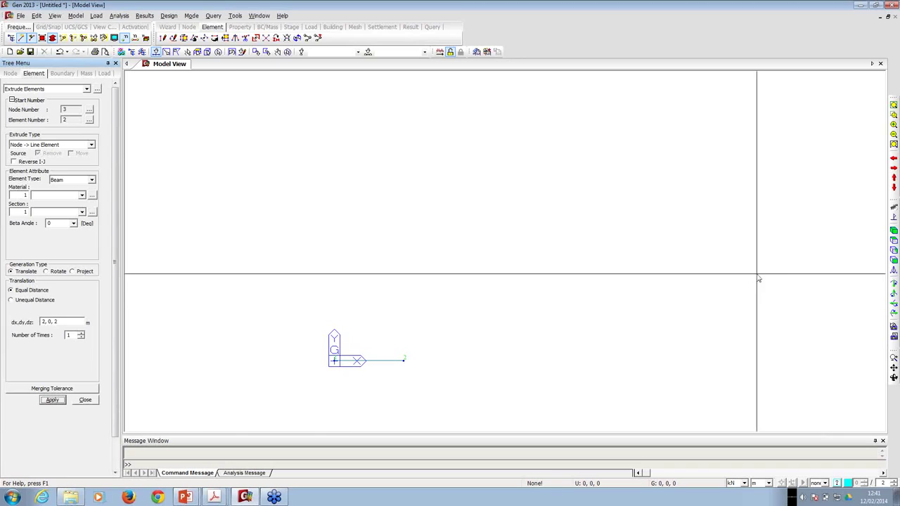
click(894, 261)
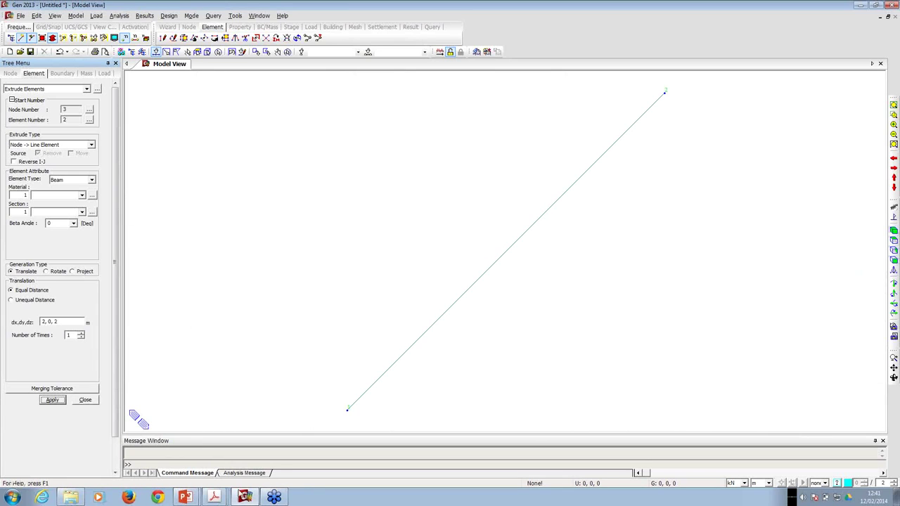
- Switch to the PowerPoint slide show to review the 2D truss geometry, end the show and return to midas Gen
click(184, 497)
click(179, 476)
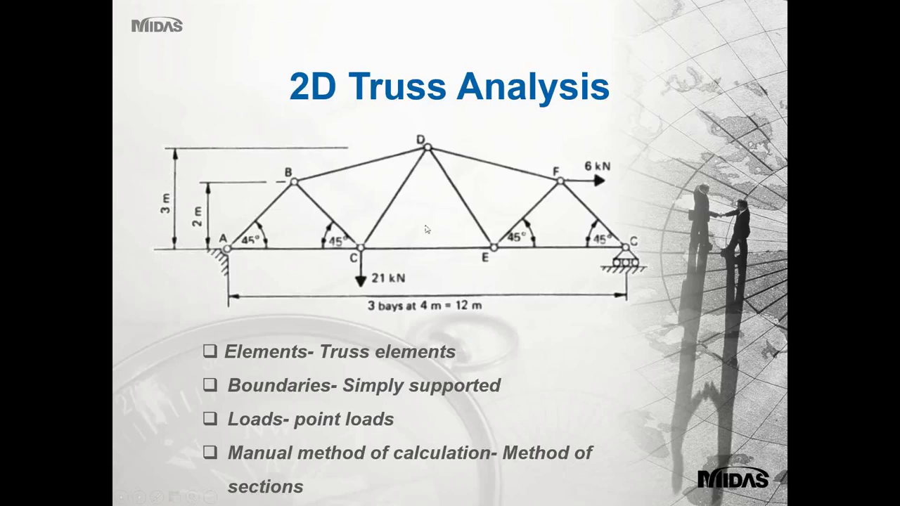
key(Escape)
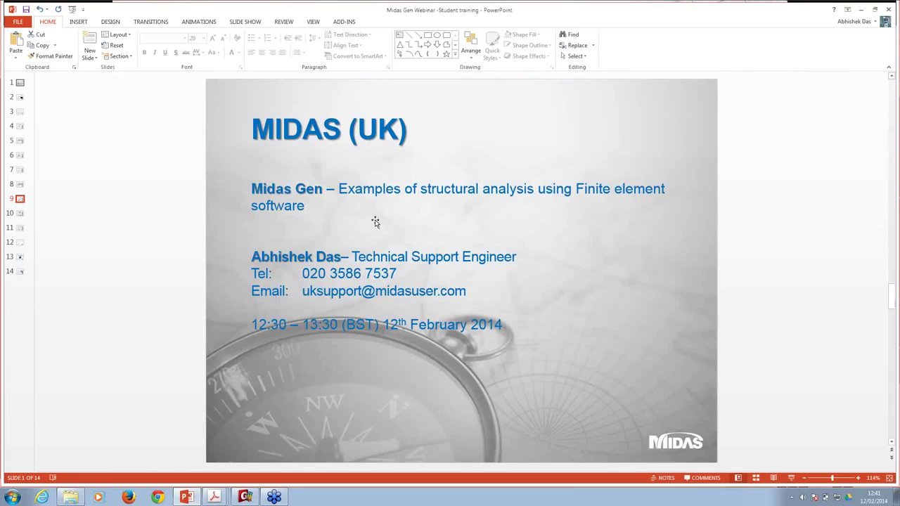
click(244, 498)
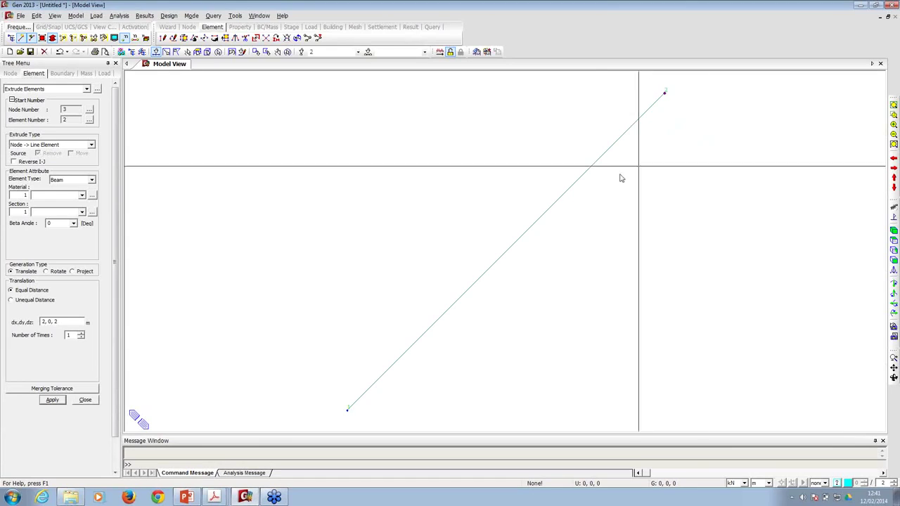
- Try extruding node 2 once into a beam element with dx, dy, dz of 6, 0, 1 m
click(43, 321)
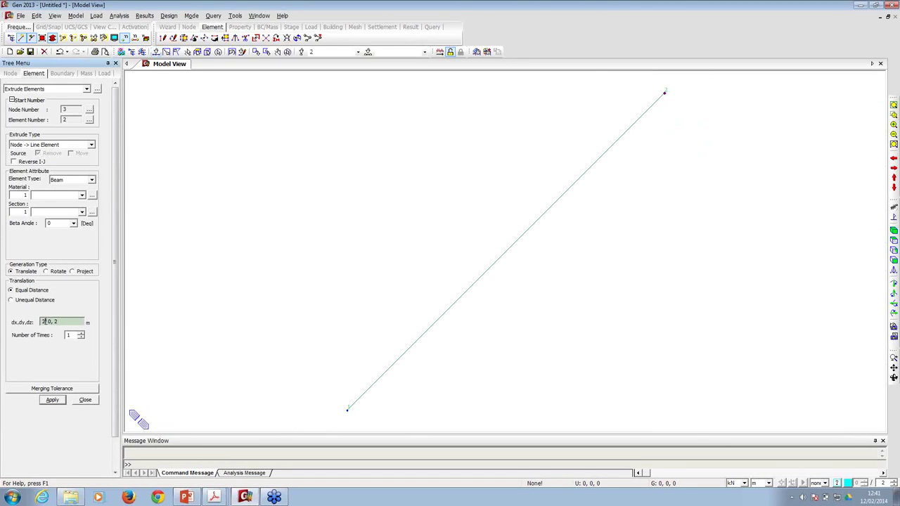
text(3)
click(50, 322)
text(1)
click(45, 322)
text(6)
double_click(52, 321)
text(3)
click(52, 400)
click(892, 261)
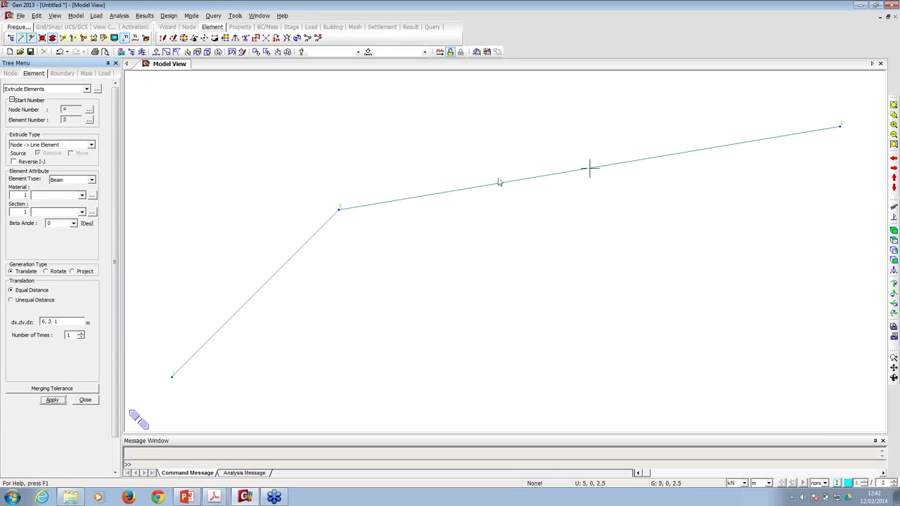
- Undo the last extrusion from node 2
click(156, 51)
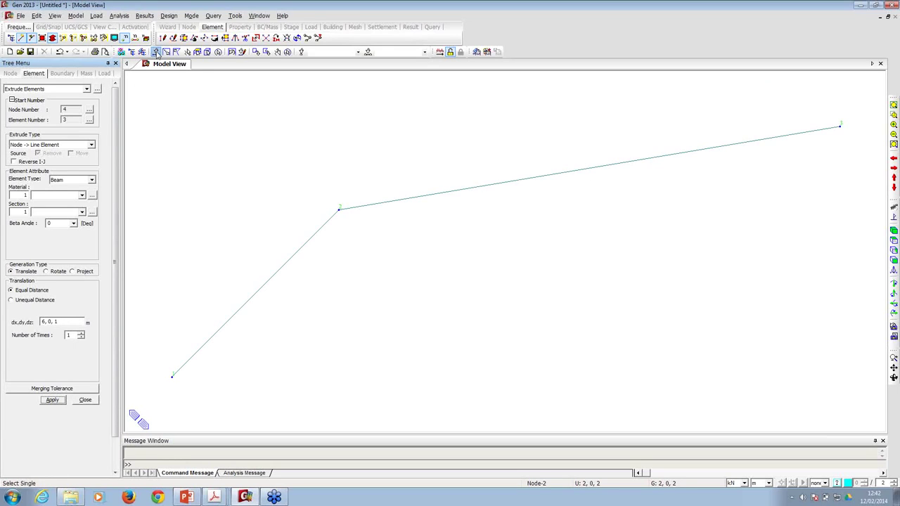
drag(812, 108, 864, 177)
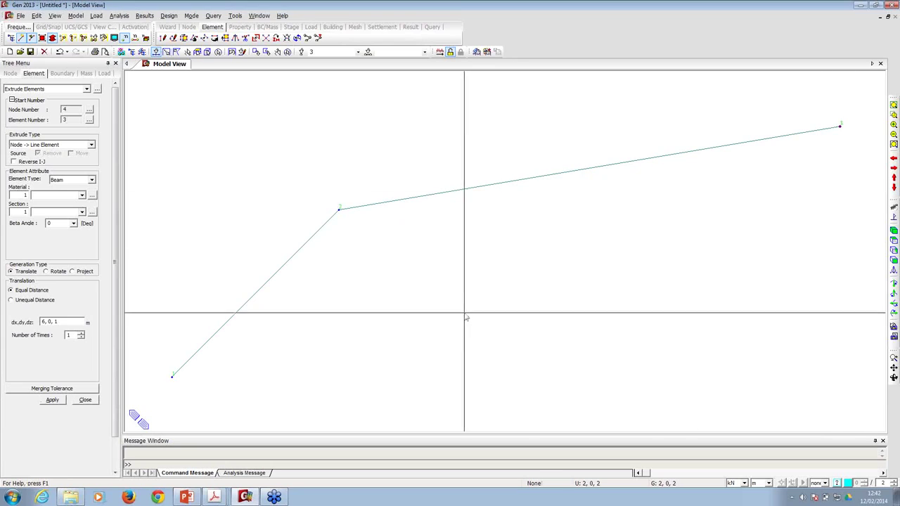
click(156, 52)
click(60, 53)
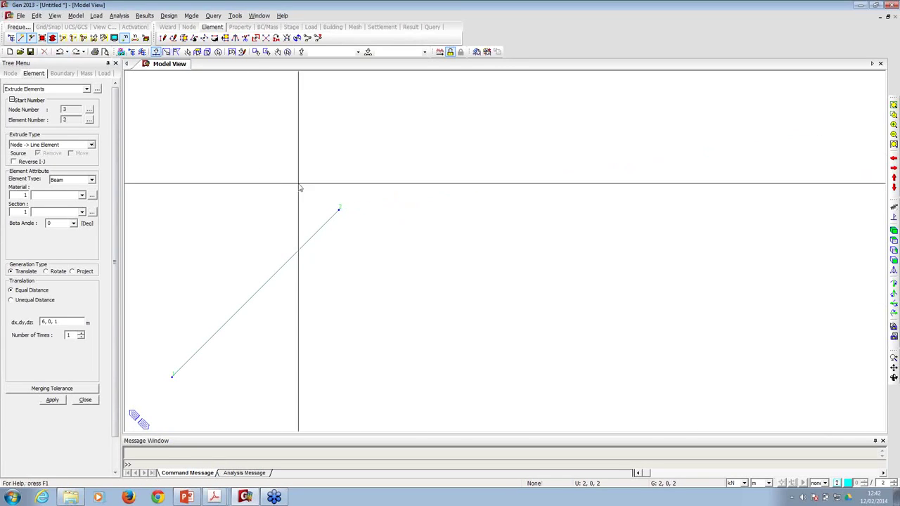
- Extrude node 2 once into a beam element with dx, dy, dz of 4, 0, 1 m
double_click(44, 321)
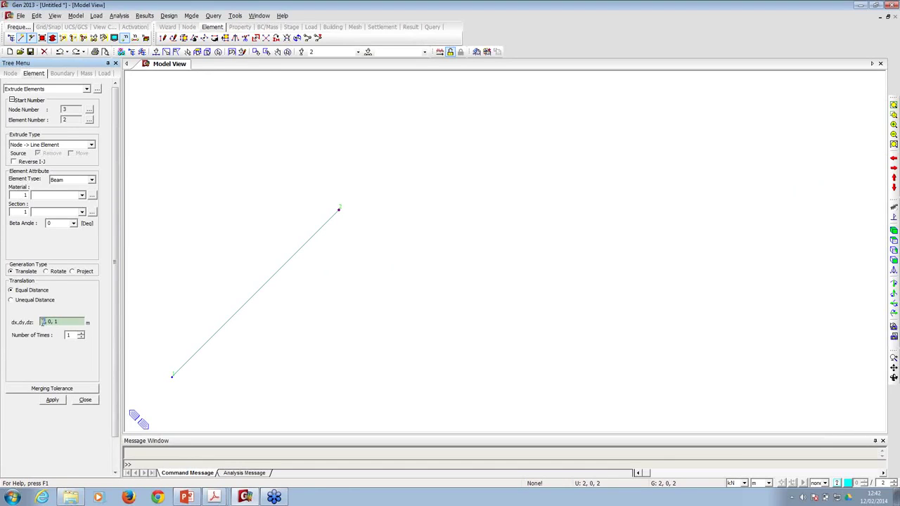
text(1)
text(4)
click(52, 400)
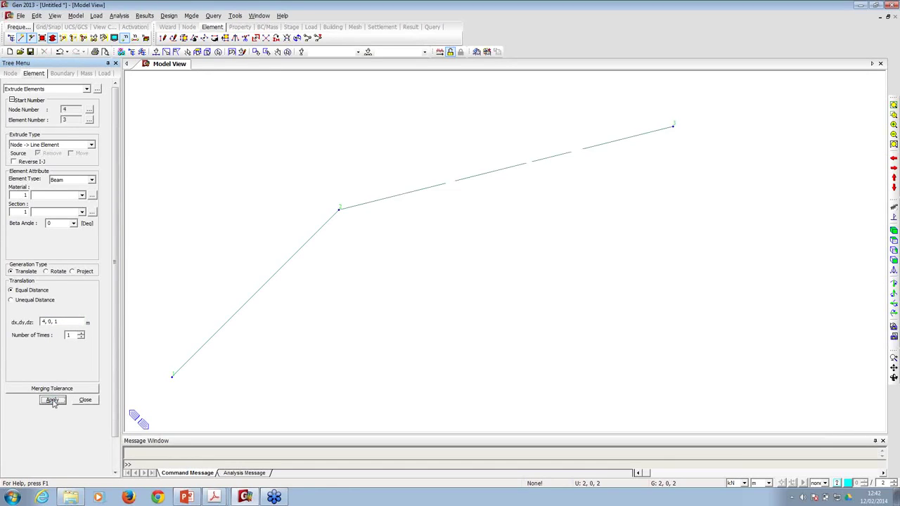
- Extrude node 3 at the truss apex once into a beam element with dx, dy, dz of 4, 0, -1 m
click(166, 53)
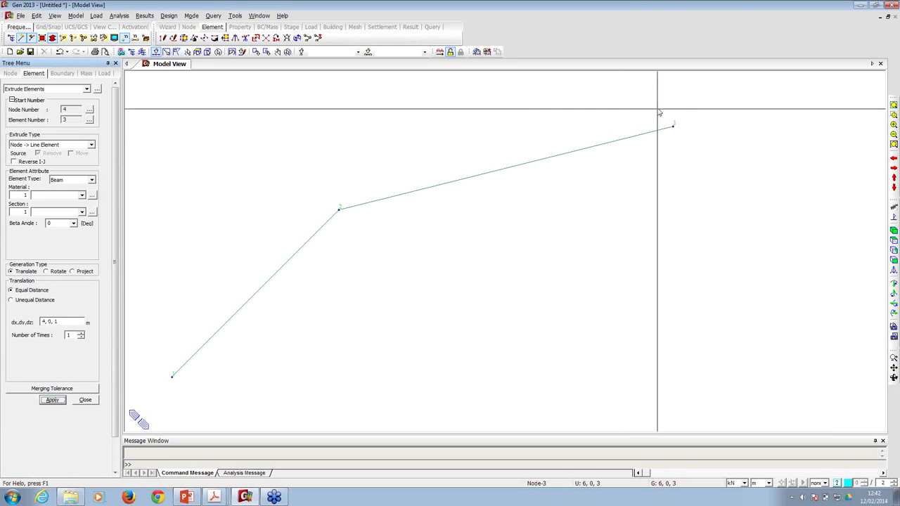
click(673, 126)
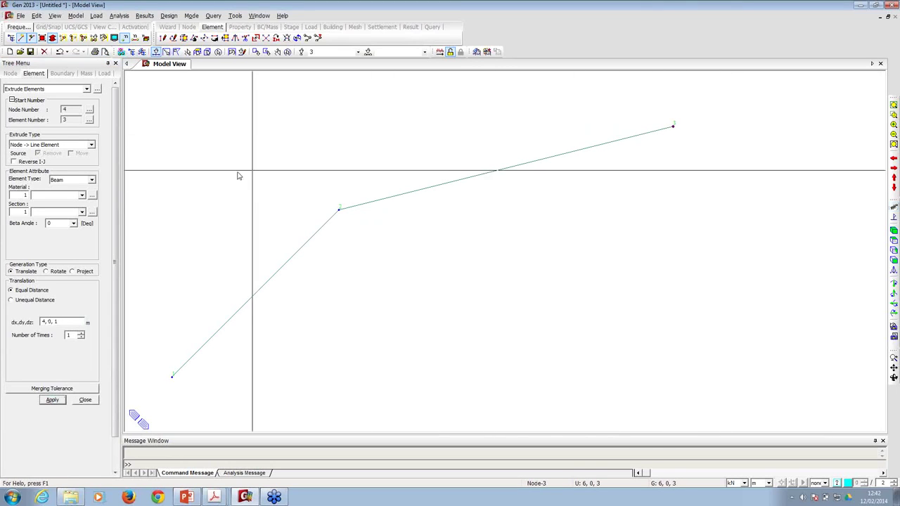
click(55, 321)
text(-)
click(51, 403)
click(893, 260)
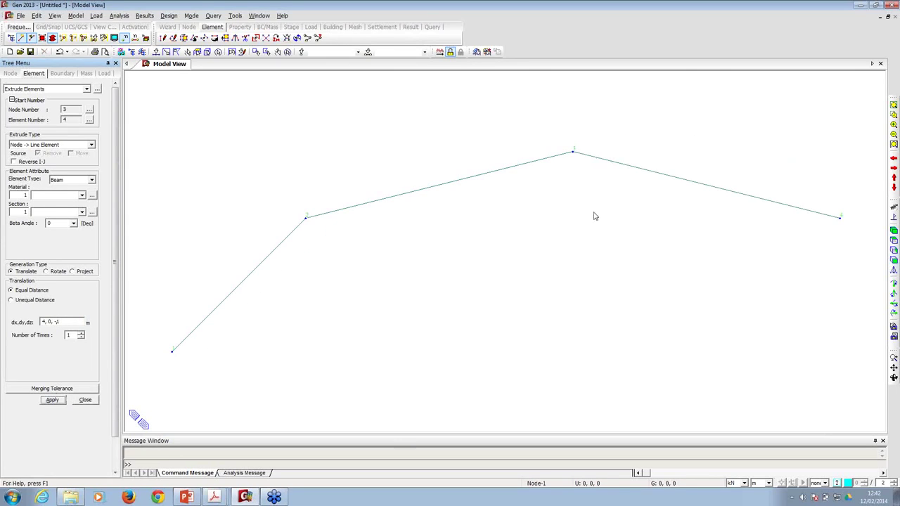
- Extrude node 4 once into a beam element with dx, dy, dz of 2, 0, -2 m
click(155, 51)
drag(805, 190, 866, 267)
drag(56, 322, 43, 321)
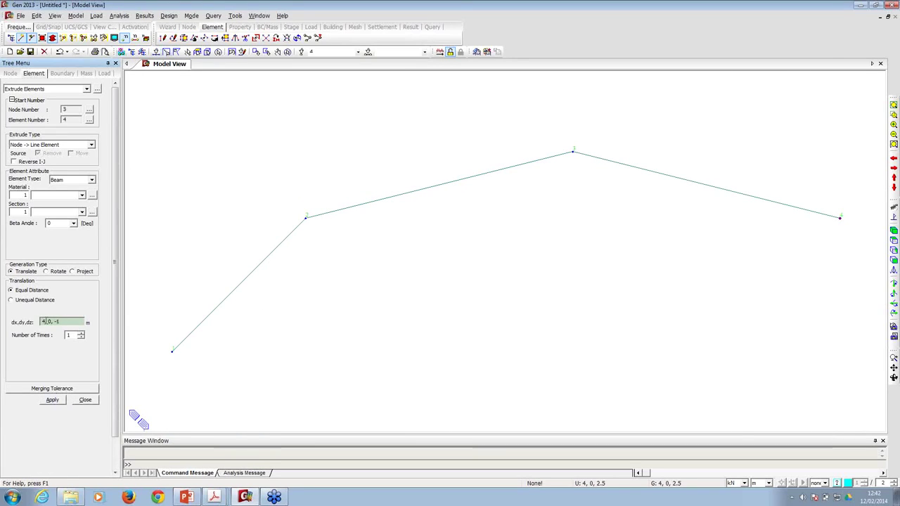
text(3)
text(2)
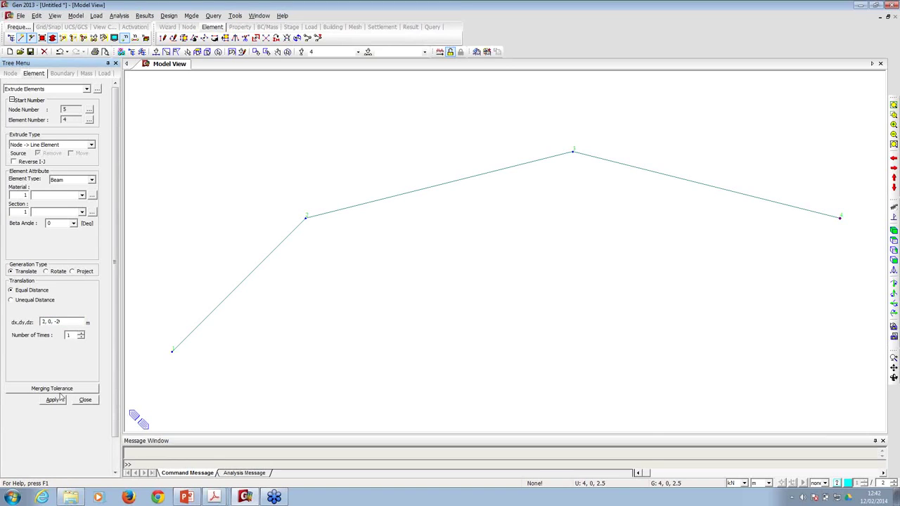
click(52, 400)
click(894, 259)
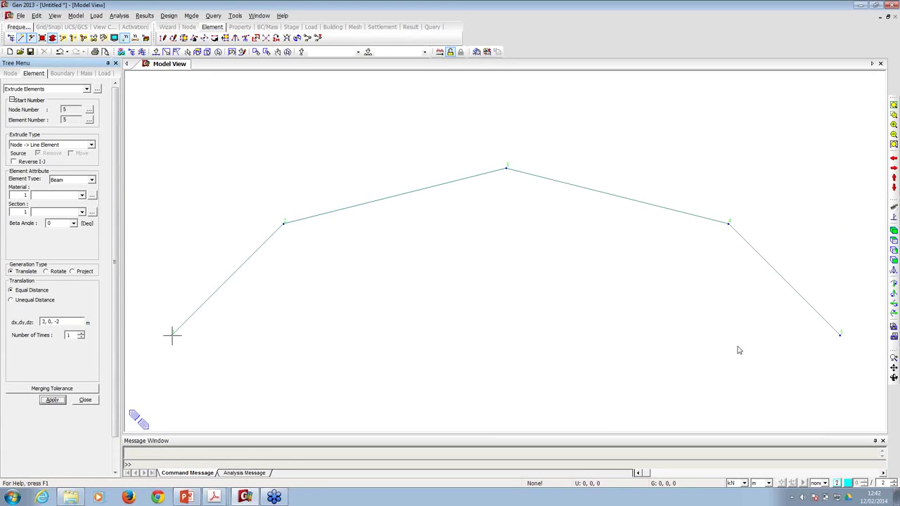
- Check the bay spacing on the PowerPoint slide and extrude node 1 three times into bottom-chord beam elements with dx, dy, dz of 4, 0, 0 m
click(156, 52)
drag(153, 317, 208, 355)
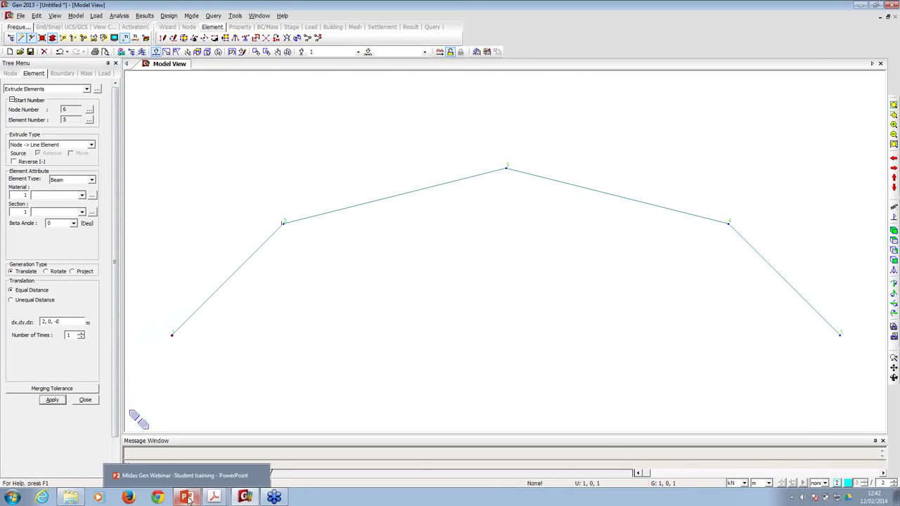
click(203, 483)
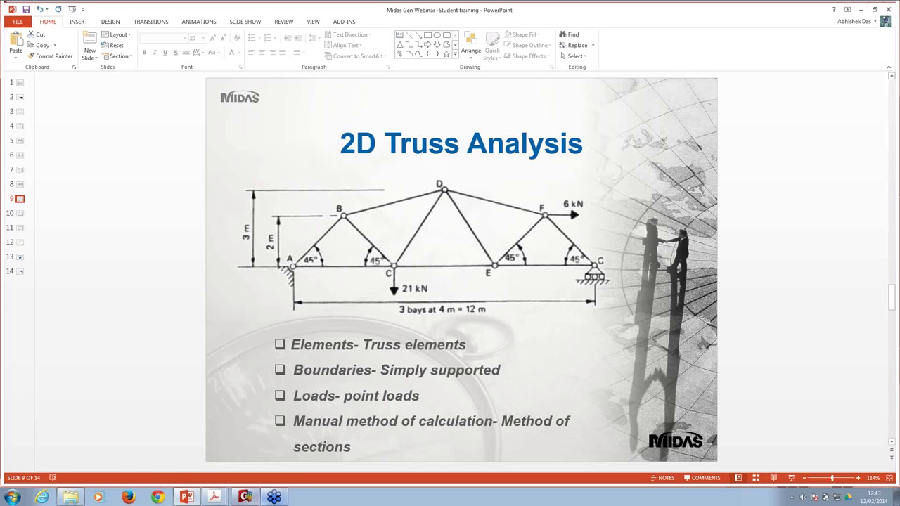
click(245, 497)
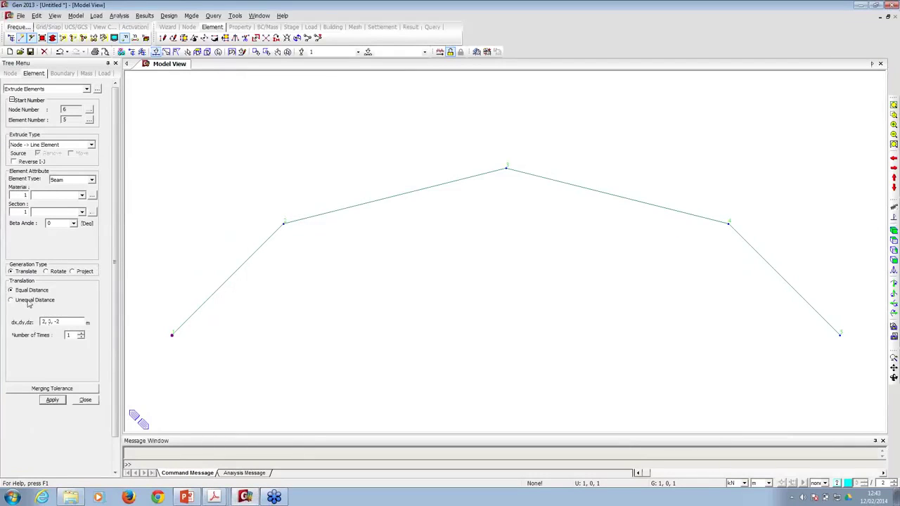
double_click(67, 336)
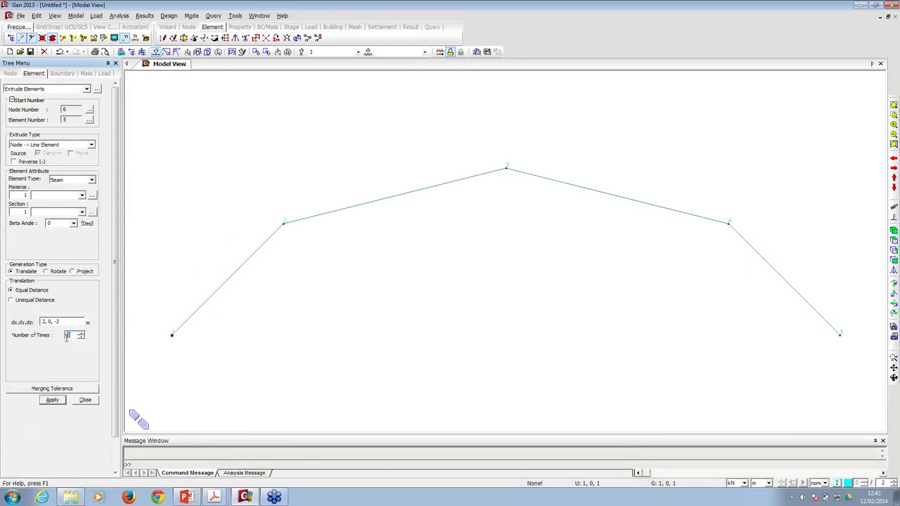
triple_click(48, 320)
click(44, 321)
key(BackSpace)
text(4)
triple_click(61, 321)
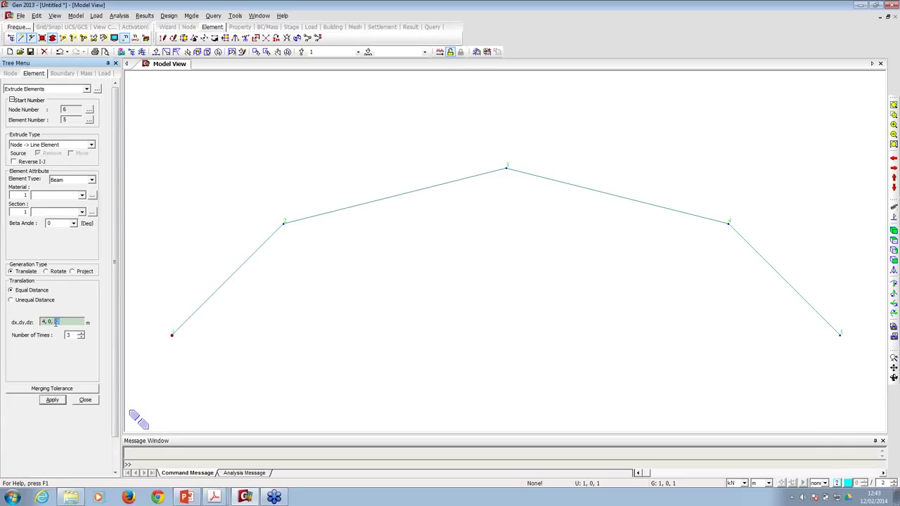
text(0)
click(52, 400)
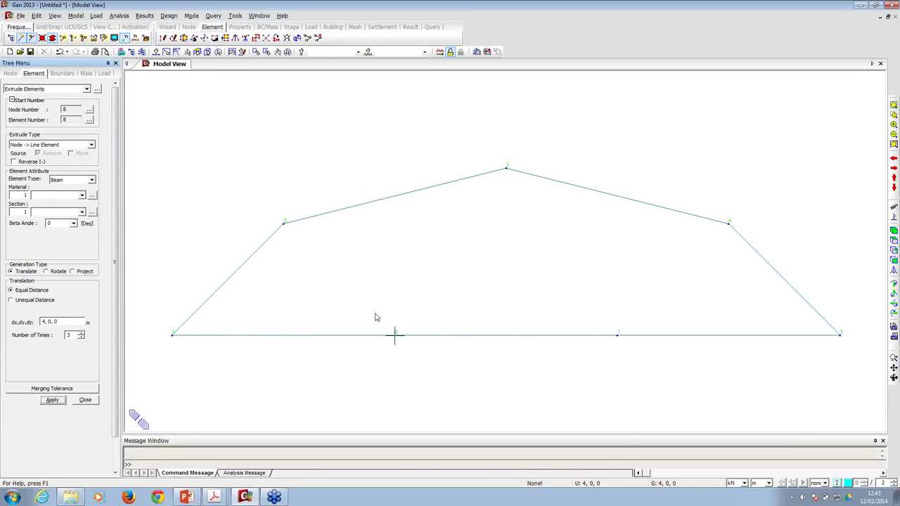
click(85, 400)
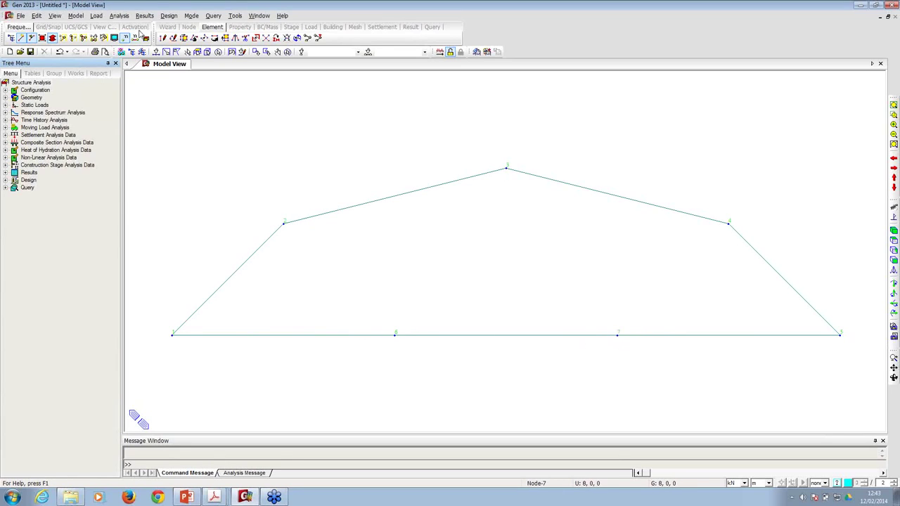
- Create Truss-type elements for the web diagonals by connecting nodes 2, 6, 3, 7 and 4 in sequence
click(77, 17)
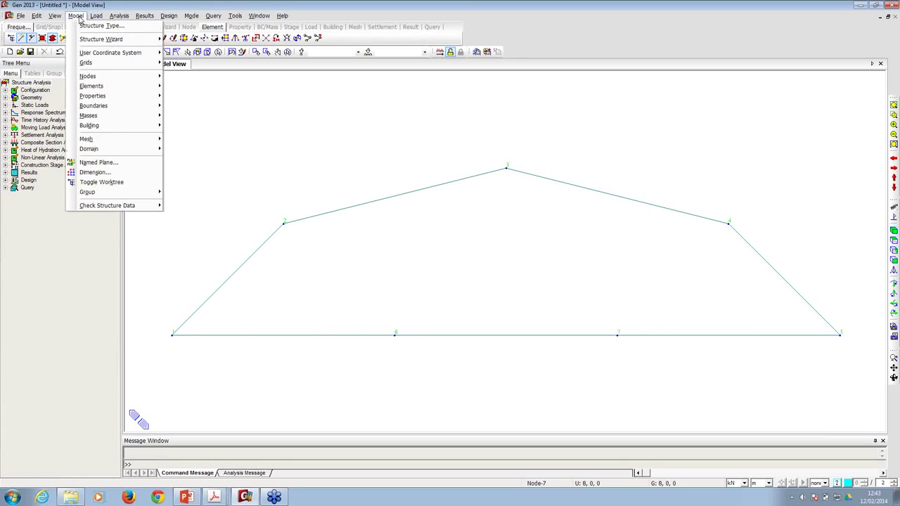
mouse_move(95, 86)
click(194, 87)
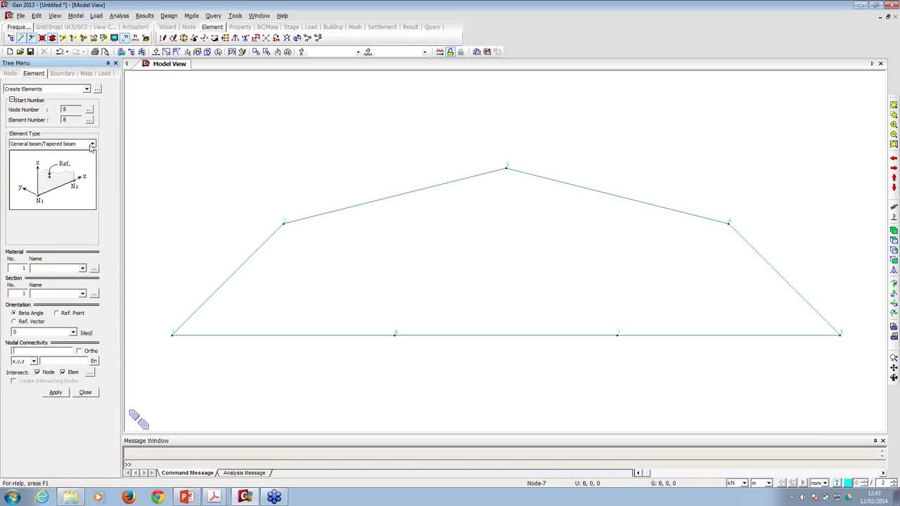
click(49, 144)
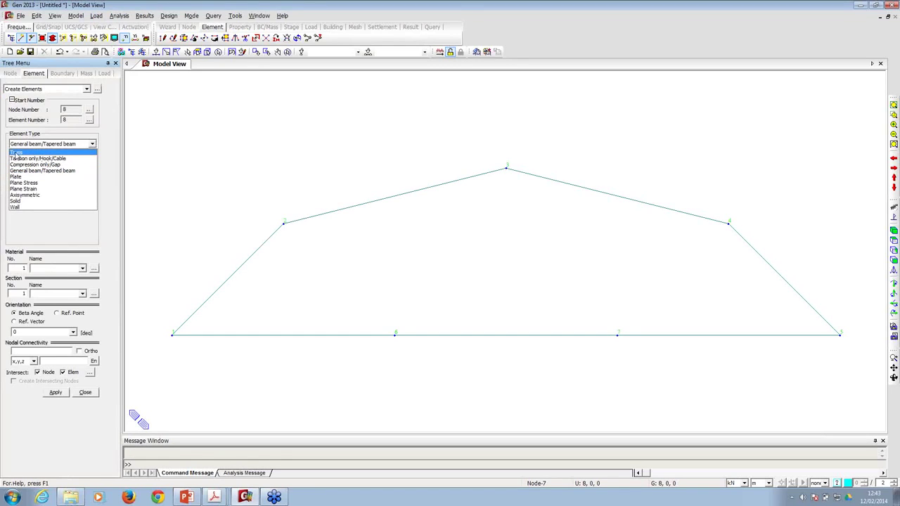
click(16, 152)
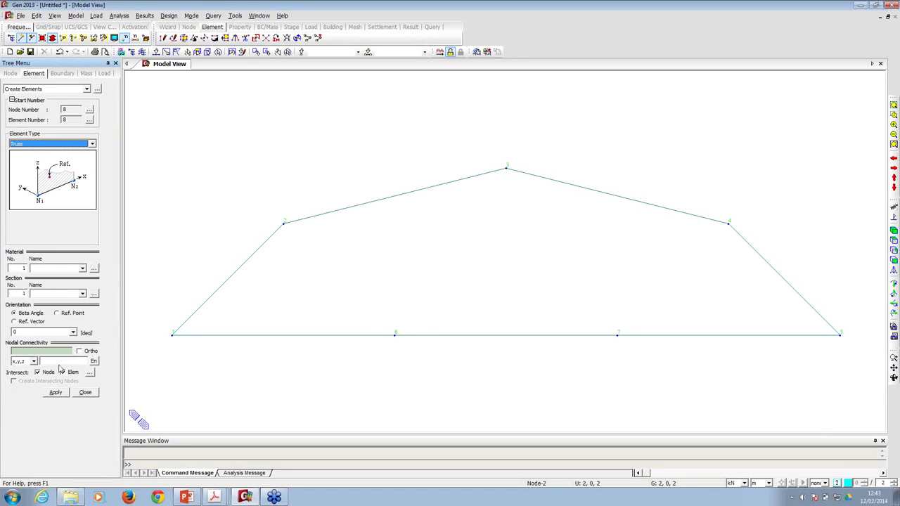
click(32, 354)
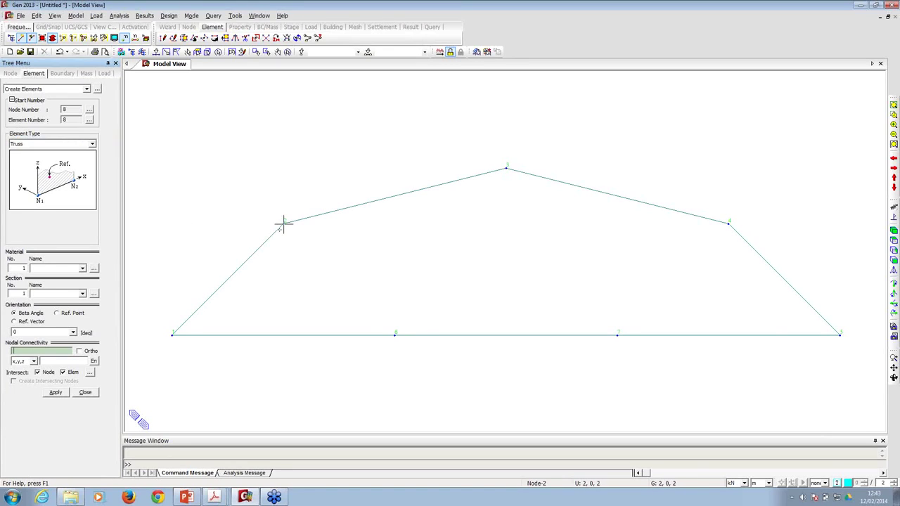
click(283, 223)
click(394, 334)
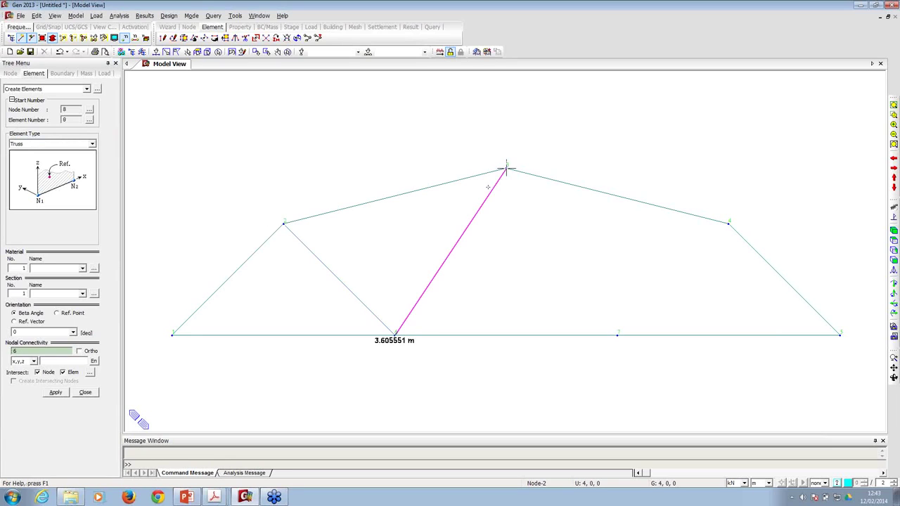
click(506, 169)
click(618, 334)
click(729, 223)
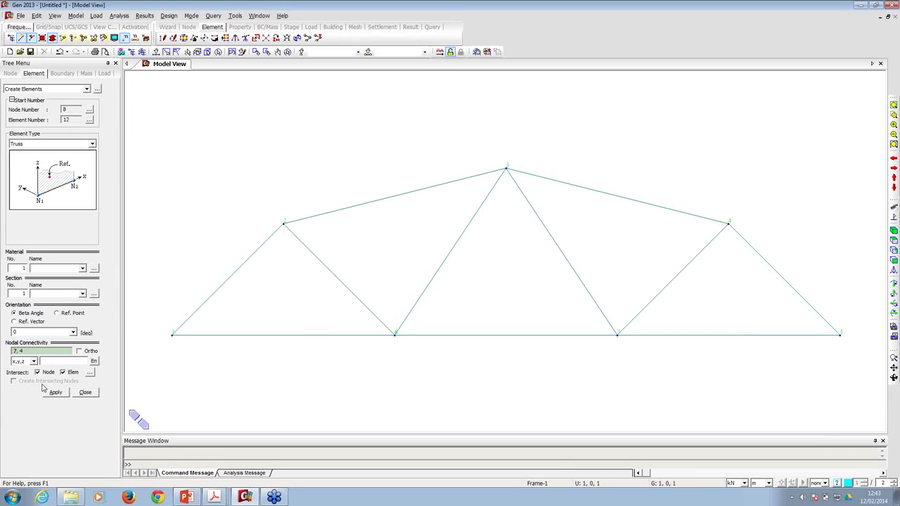
click(85, 394)
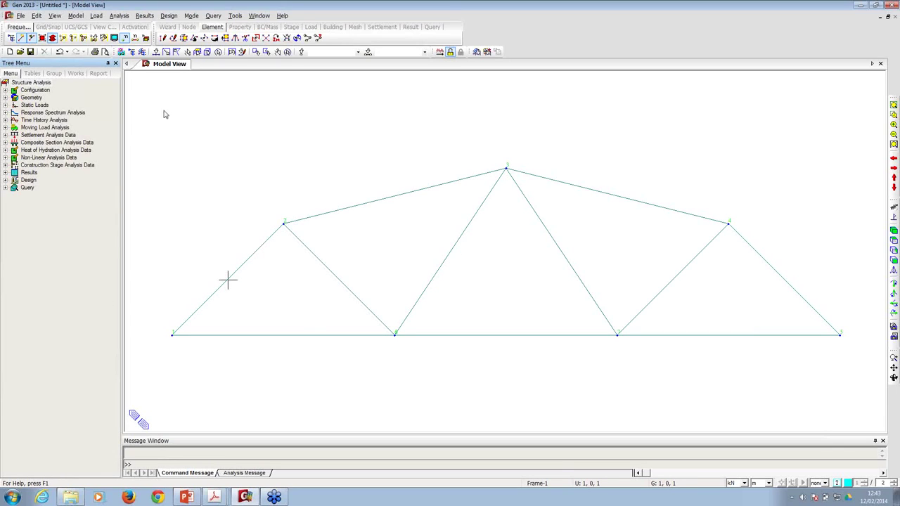
- Review the model contents in the works tree by highlighting the nodes and the truss elements
click(76, 74)
click(155, 51)
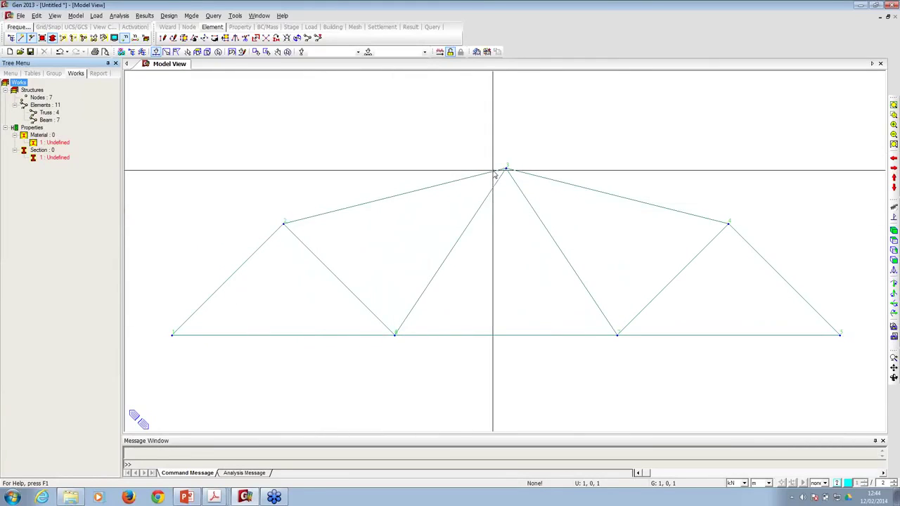
mouse_move(492, 171)
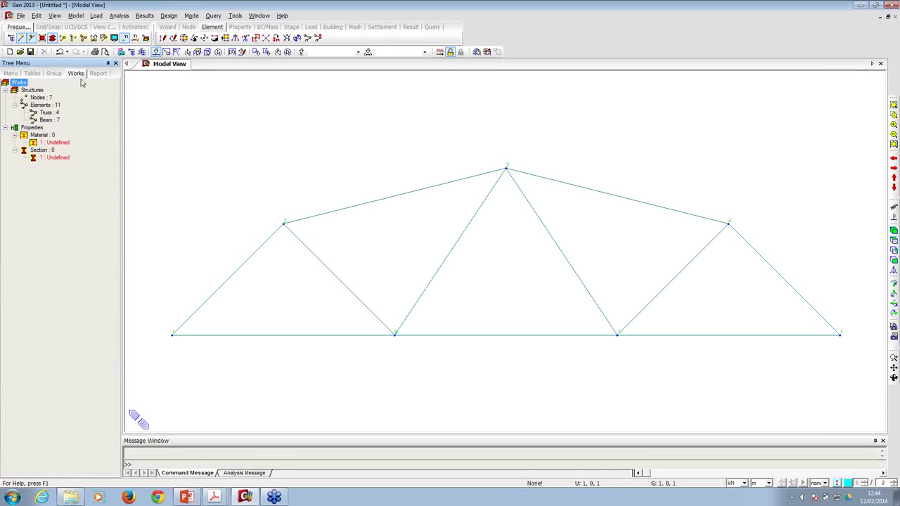
click(38, 98)
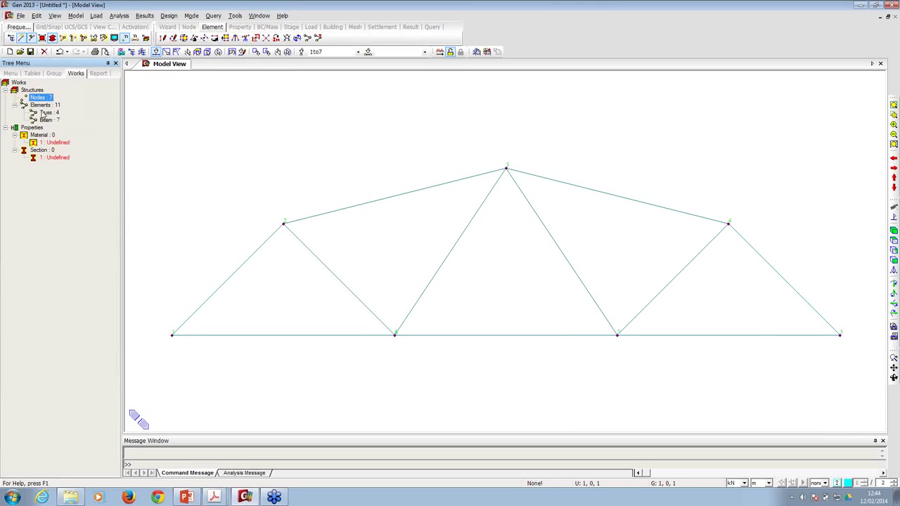
click(45, 114)
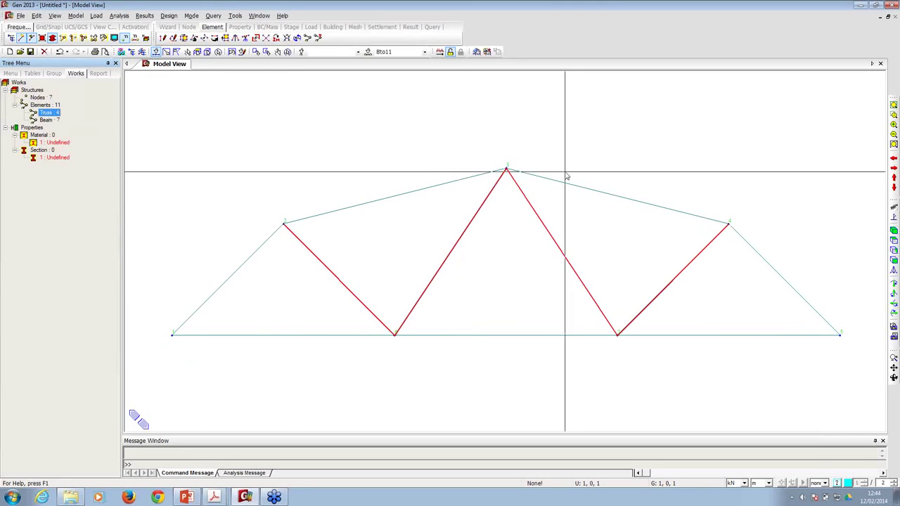
- Select all beam elements and change their element type from General beam/Tapered beam to Truss
click(48, 121)
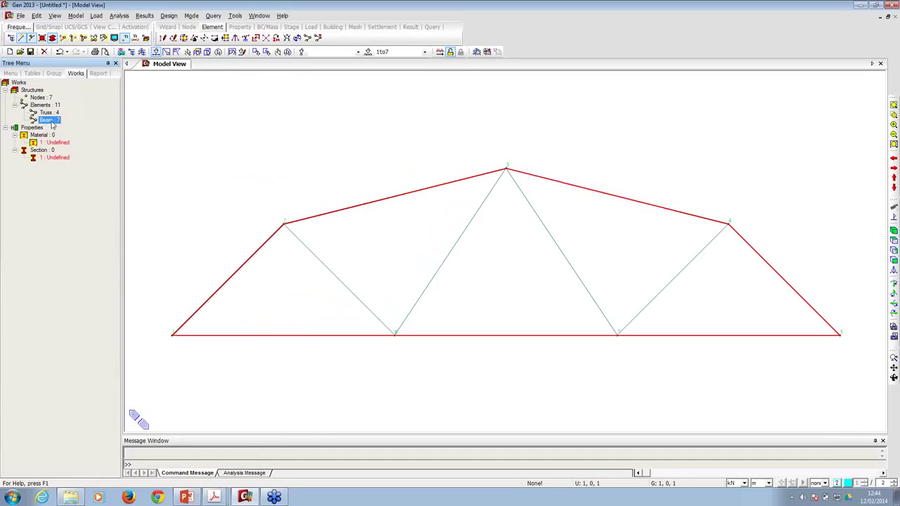
click(76, 15)
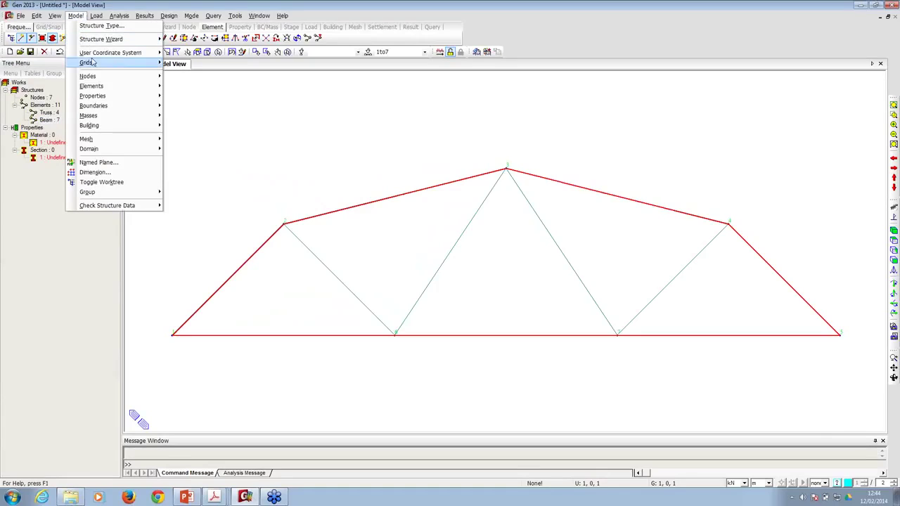
mouse_move(99, 86)
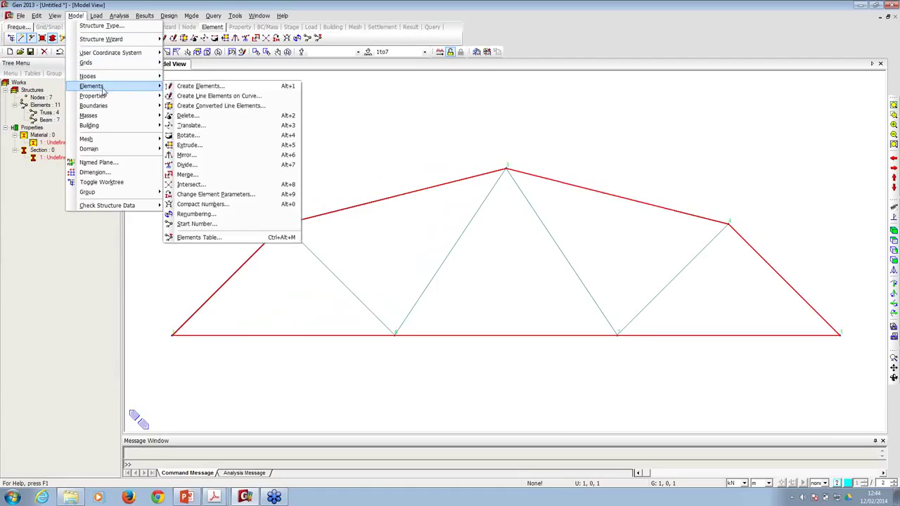
click(221, 196)
click(27, 202)
click(51, 243)
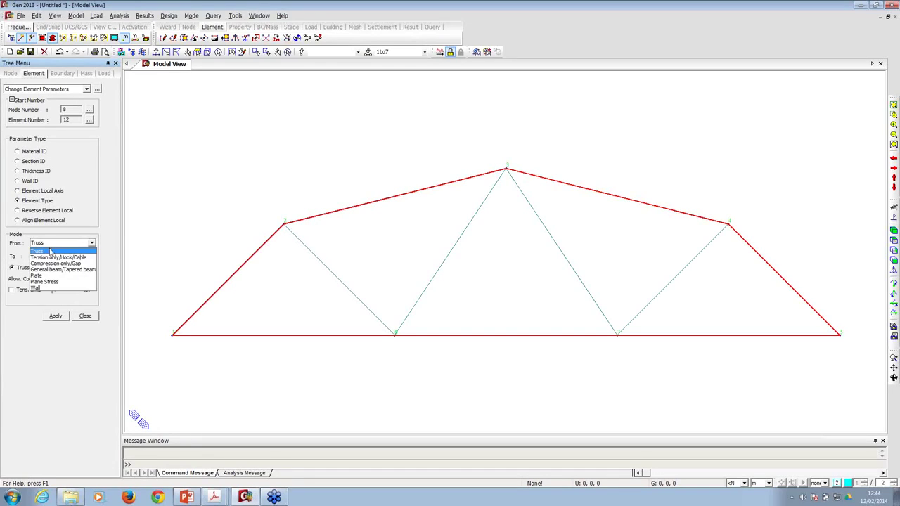
click(53, 273)
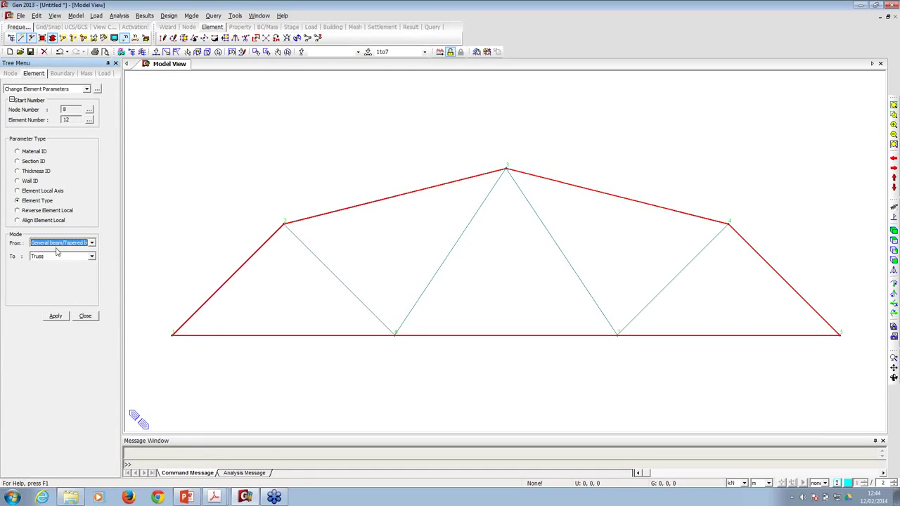
click(53, 320)
click(79, 317)
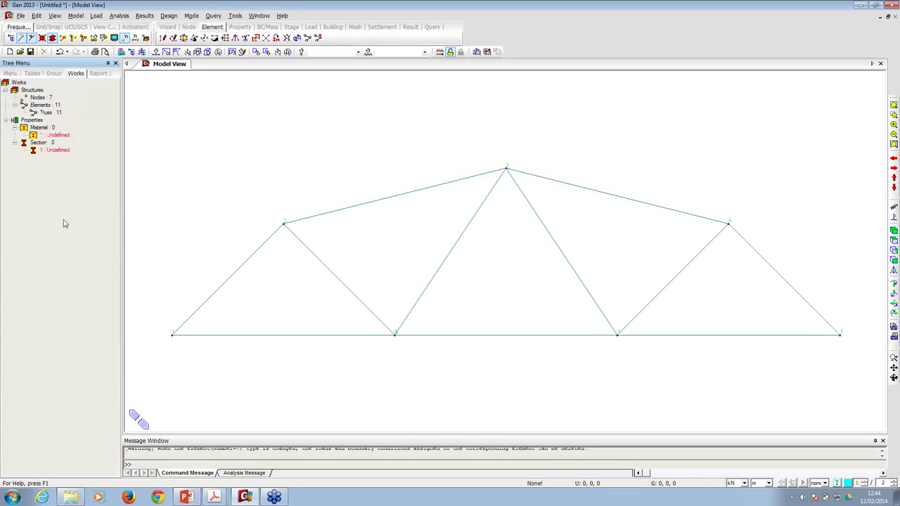
- Check the converted members by highlighting the truss elements from the works tree, and clear the selection
click(46, 113)
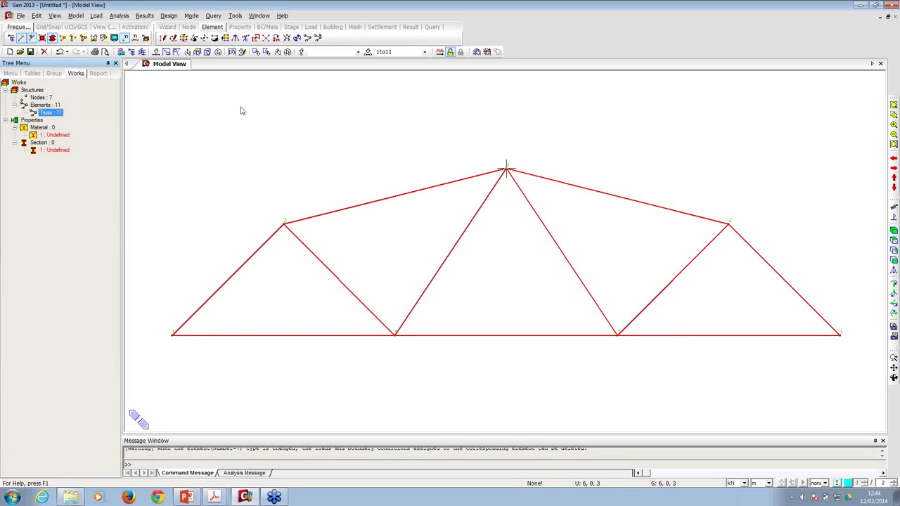
click(287, 51)
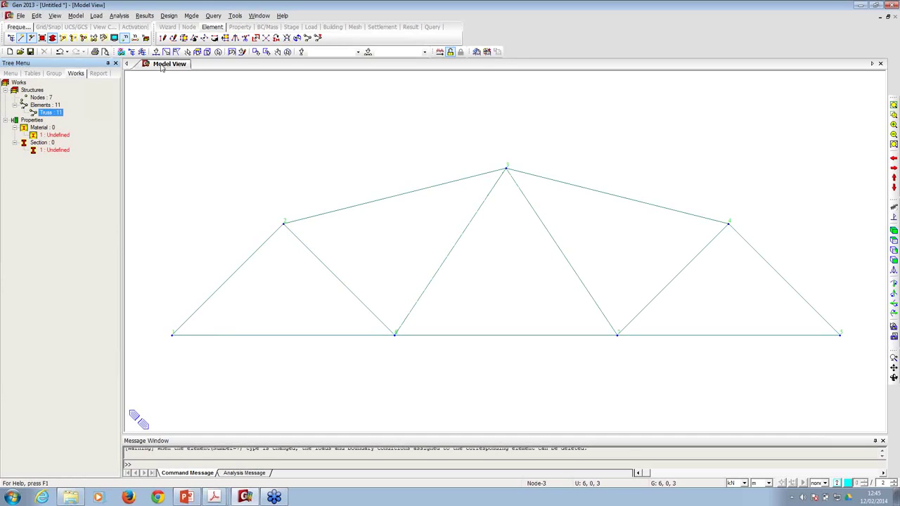
click(156, 52)
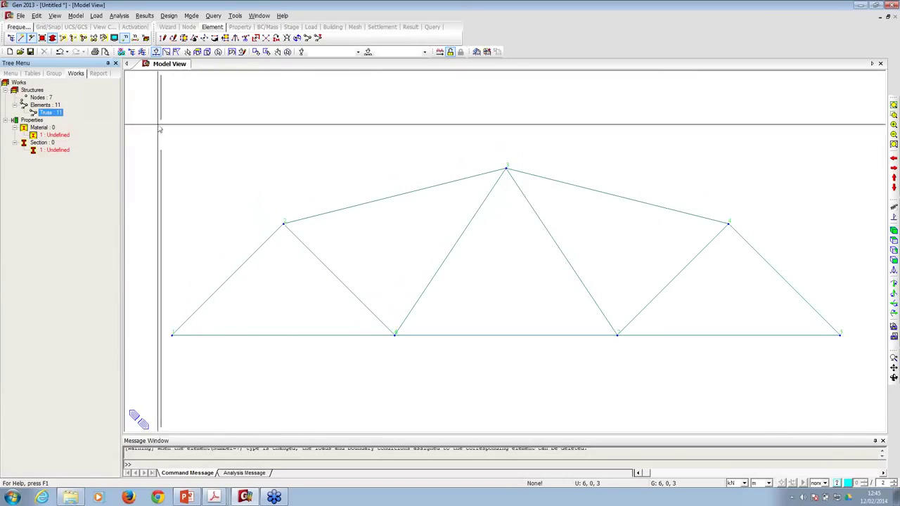
- Start a new Steel material and load grade S355 from the BS04(S) standard
click(76, 16)
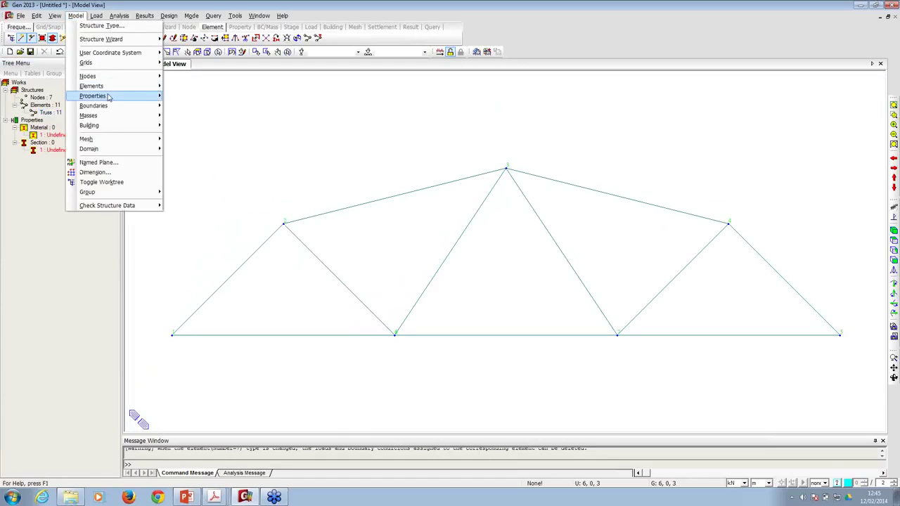
mouse_move(92, 95)
click(191, 98)
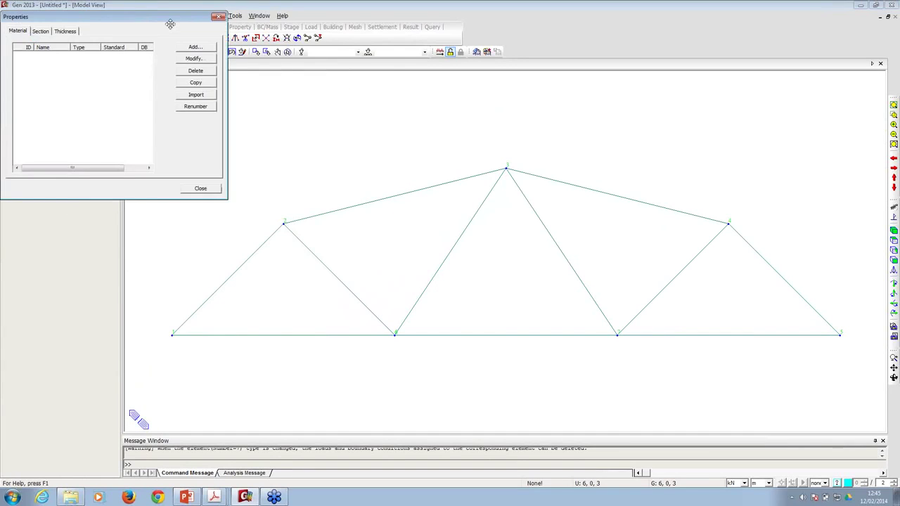
click(342, 116)
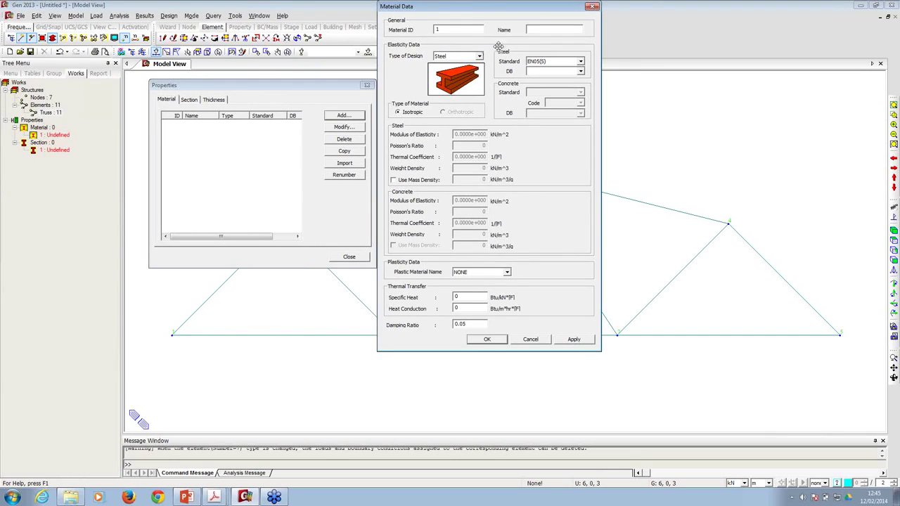
click(581, 73)
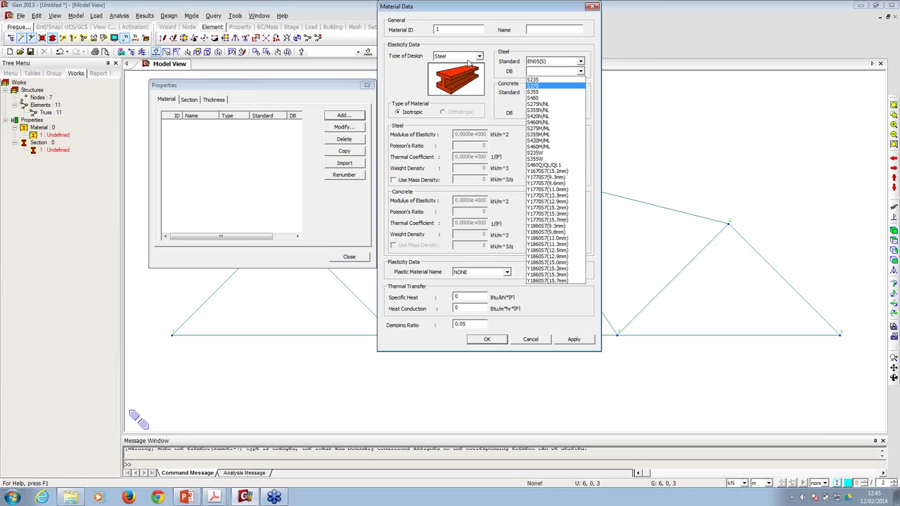
click(562, 62)
click(562, 62)
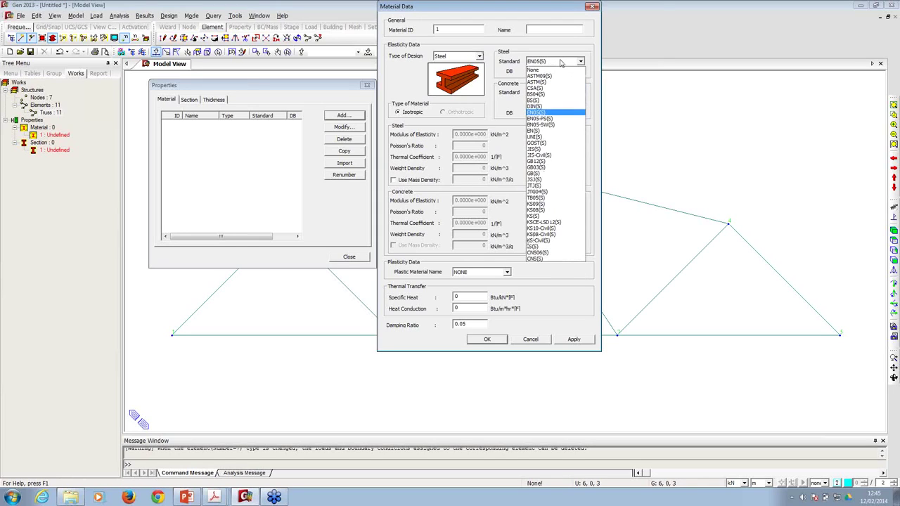
click(545, 96)
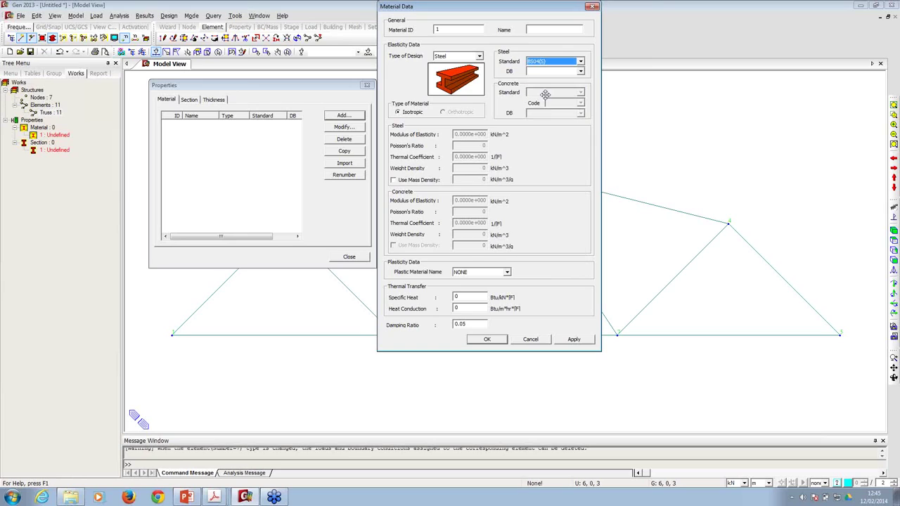
click(580, 73)
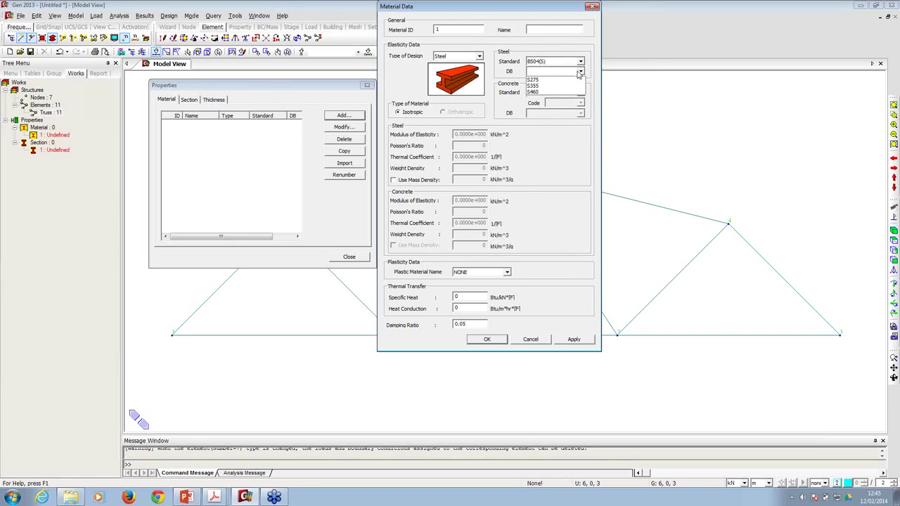
click(535, 86)
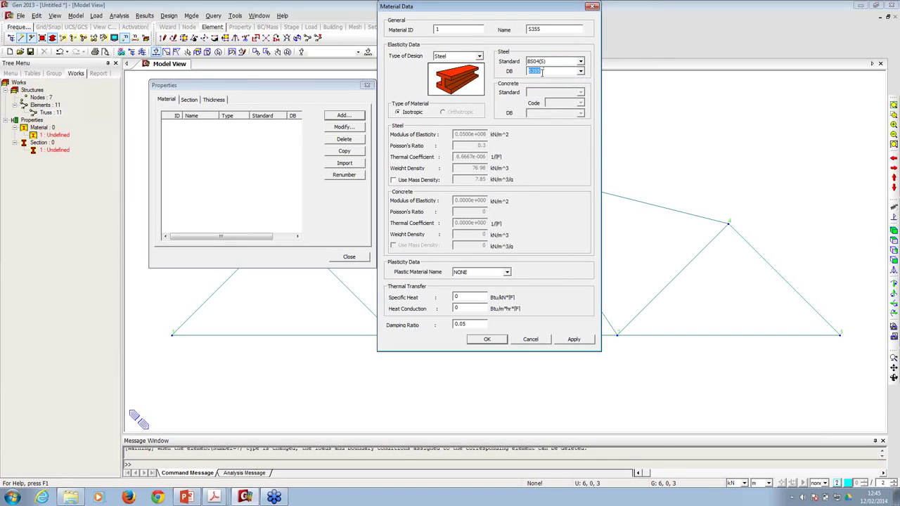
- Set the S355 material's steel standard to None, keep the Steel design type, and add the material to the model
click(580, 62)
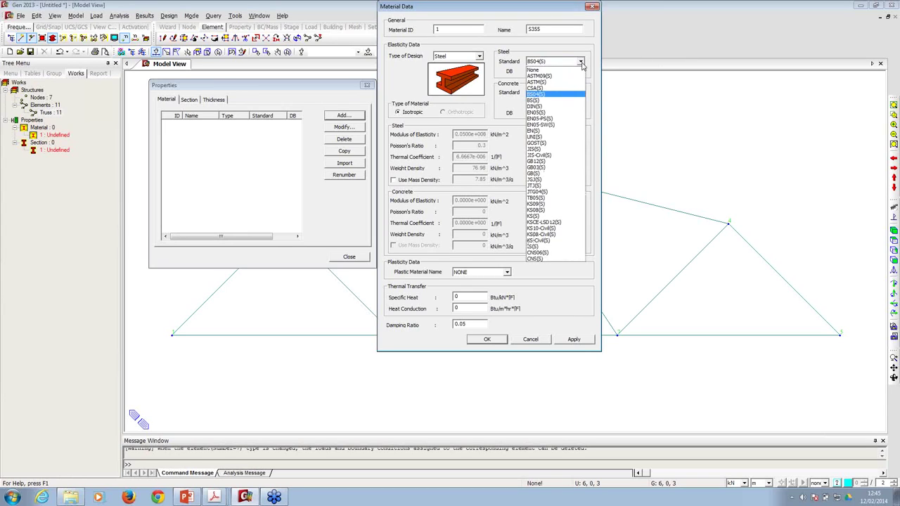
click(534, 71)
drag(455, 134, 485, 134)
click(468, 135)
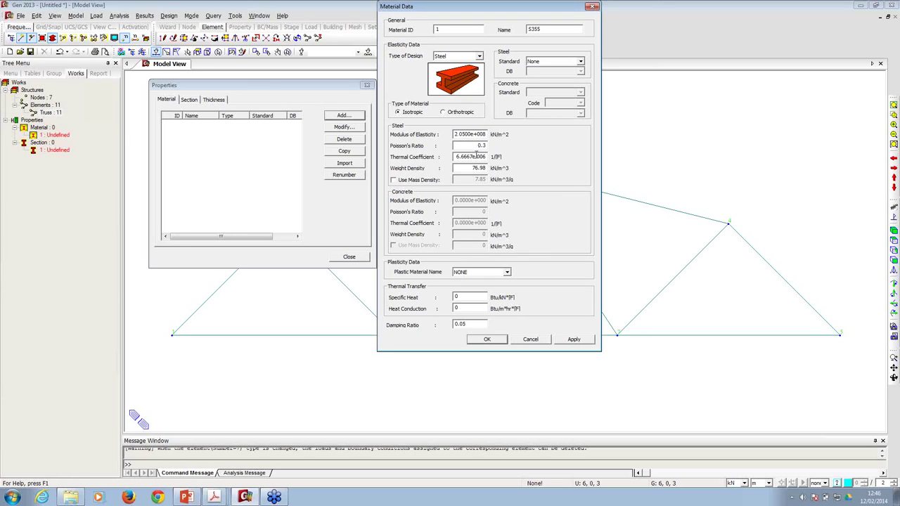
click(480, 57)
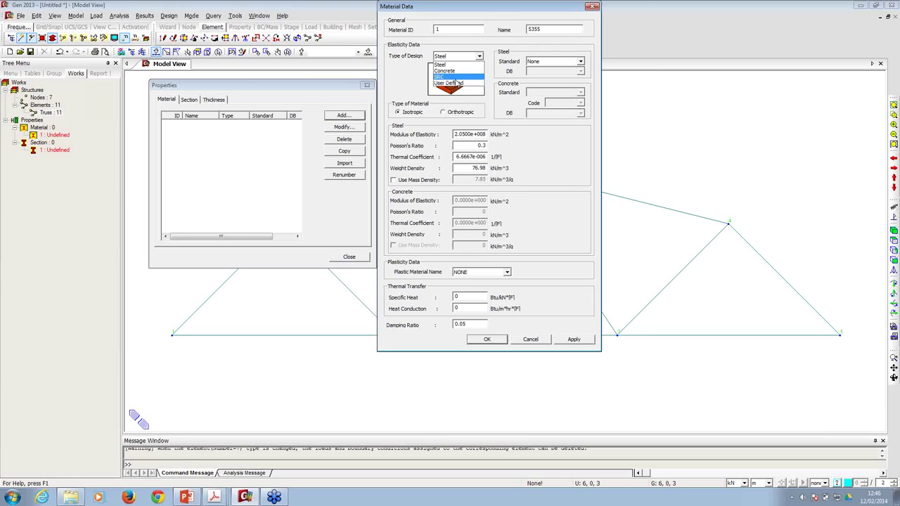
click(498, 38)
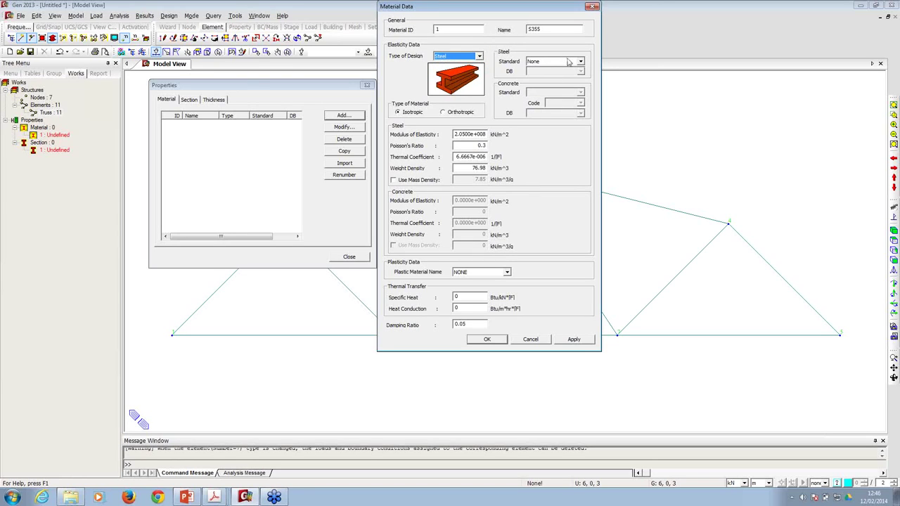
click(490, 341)
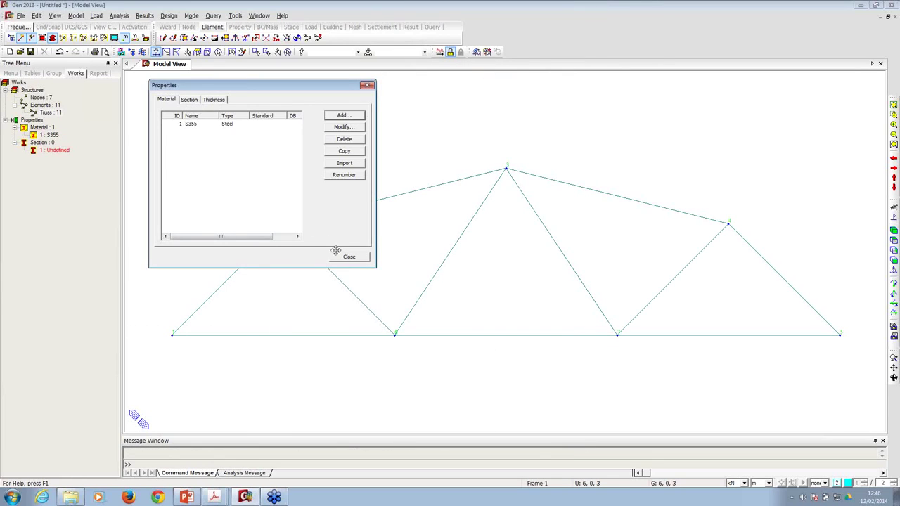
- Define a user-type Solid Rectangle section named Section 1 with H and B of 0.5 m
click(190, 100)
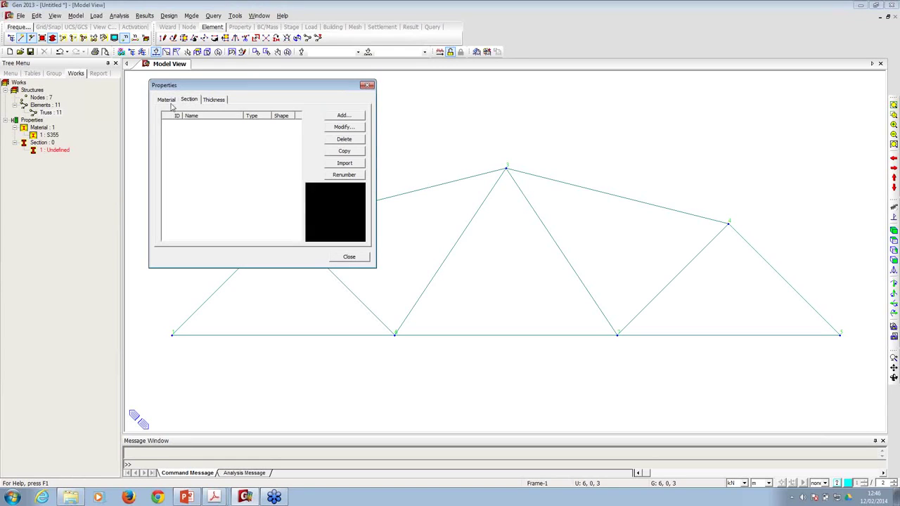
click(348, 257)
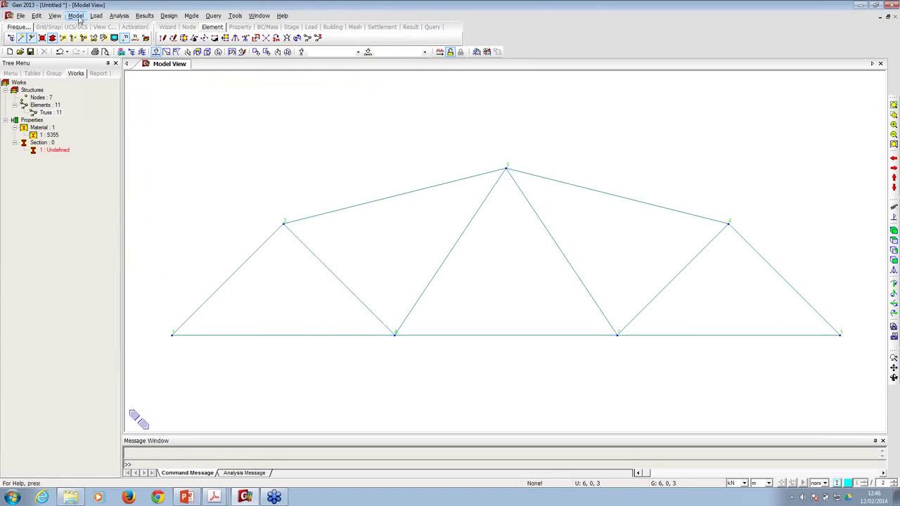
click(75, 15)
mouse_move(96, 95)
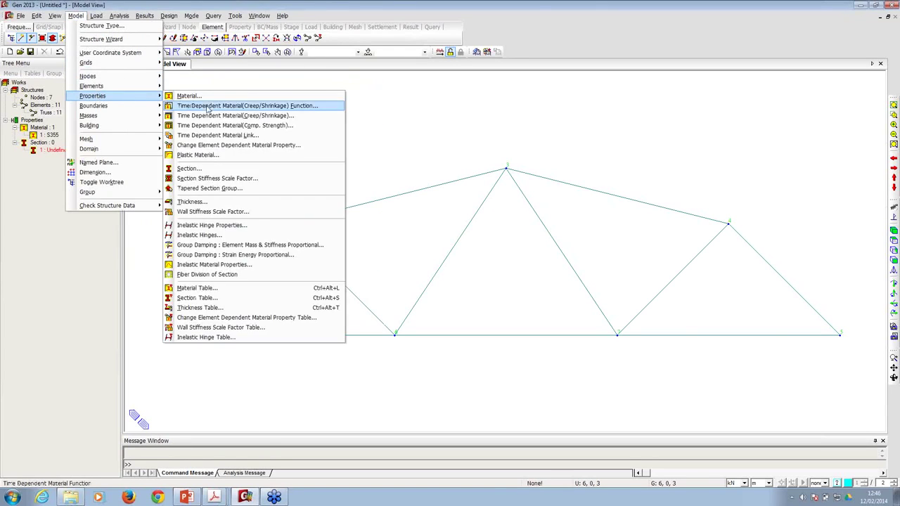
click(190, 162)
click(193, 47)
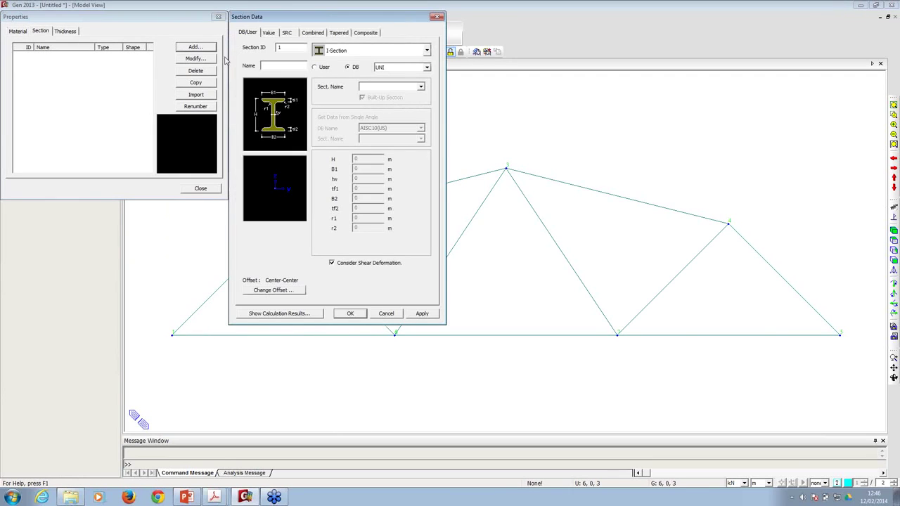
click(353, 55)
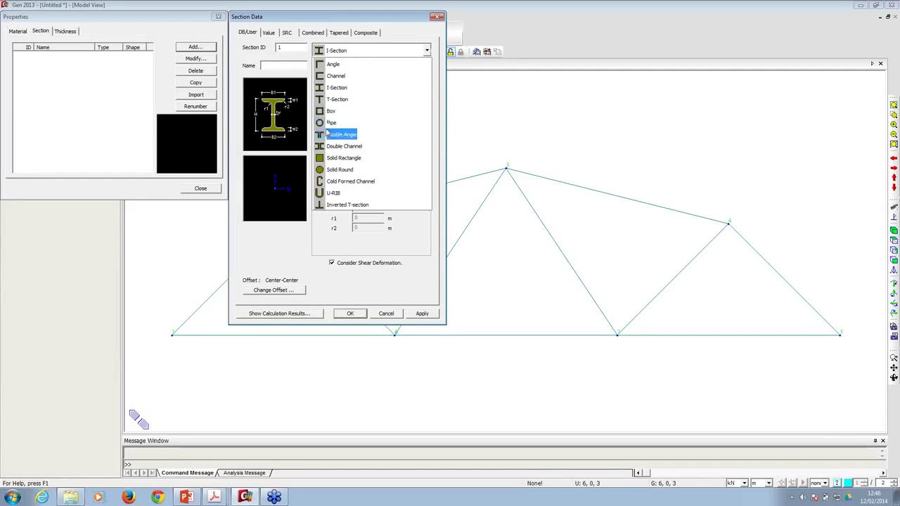
click(342, 158)
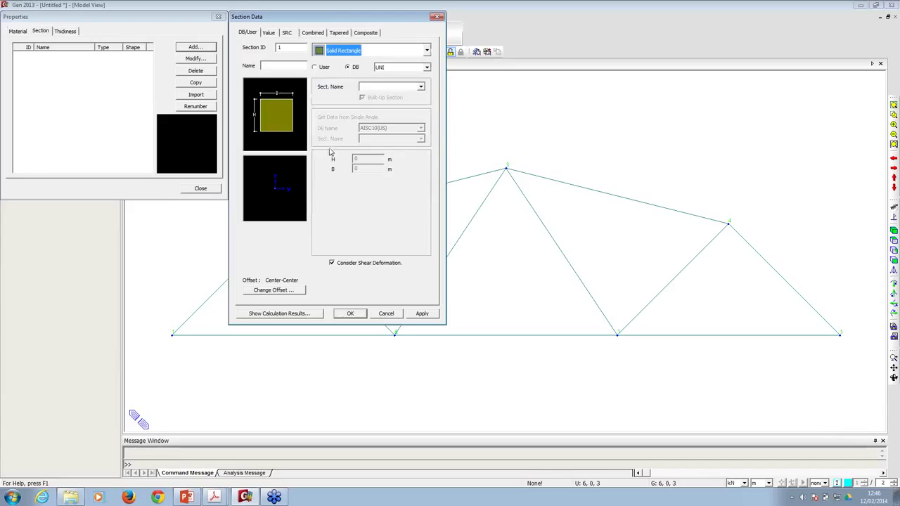
click(317, 67)
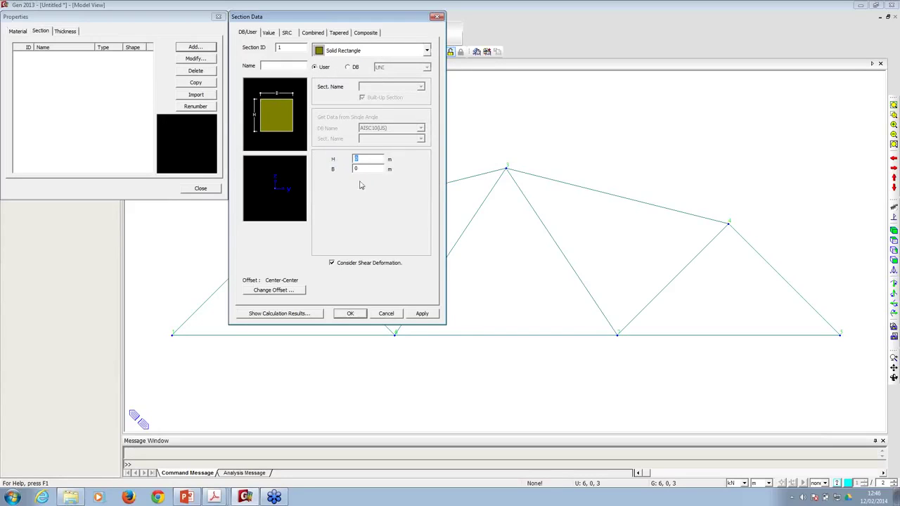
text(.55)
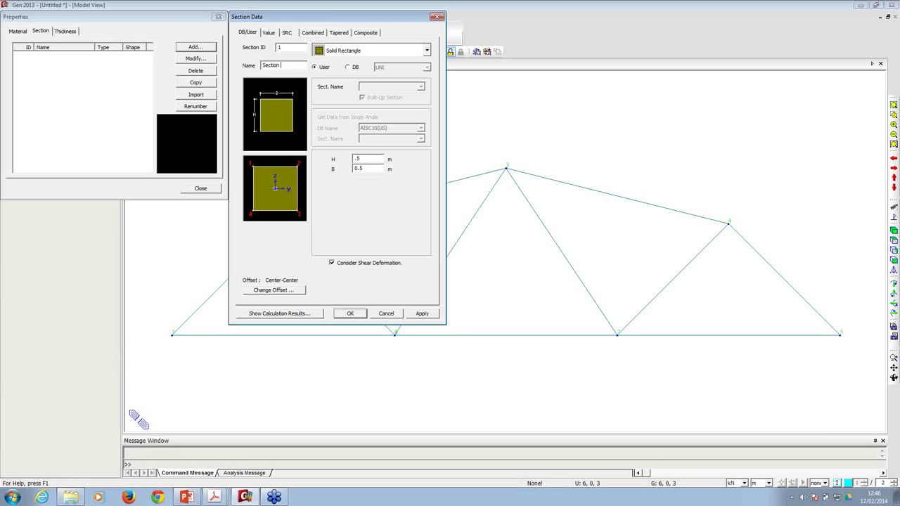
click(348, 313)
- Review the calculated properties of Section 1 and add the section to the model
click(264, 315)
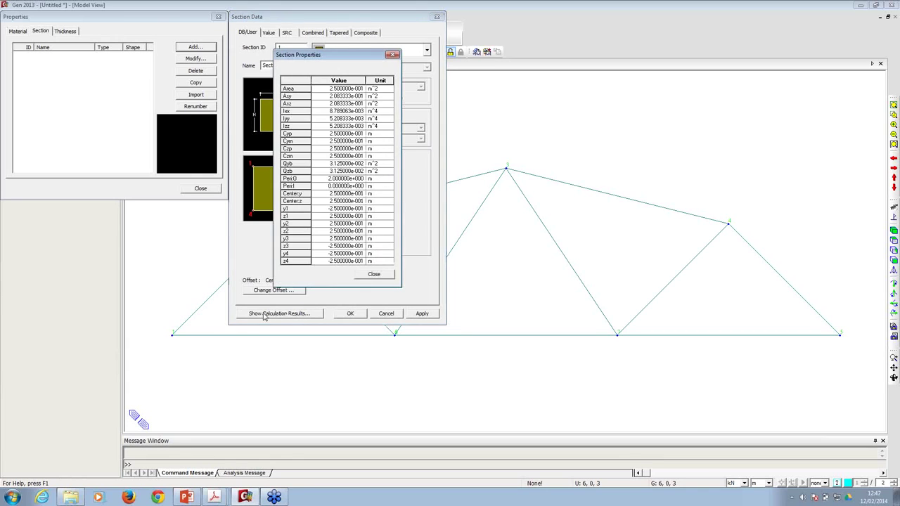
mouse_move(337, 88)
mouse_down()
mouse_move(344, 208)
mouse_move(351, 96)
mouse_move(337, 103)
mouse_up()
click(372, 275)
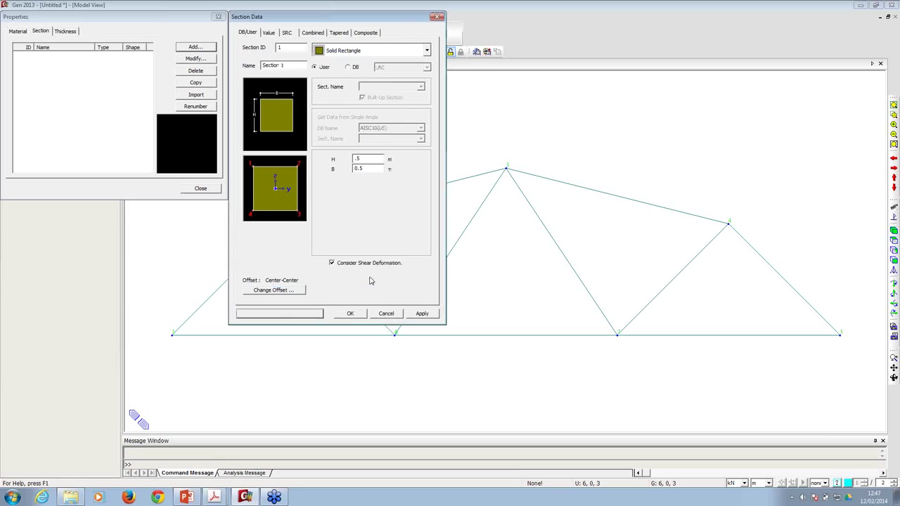
click(347, 316)
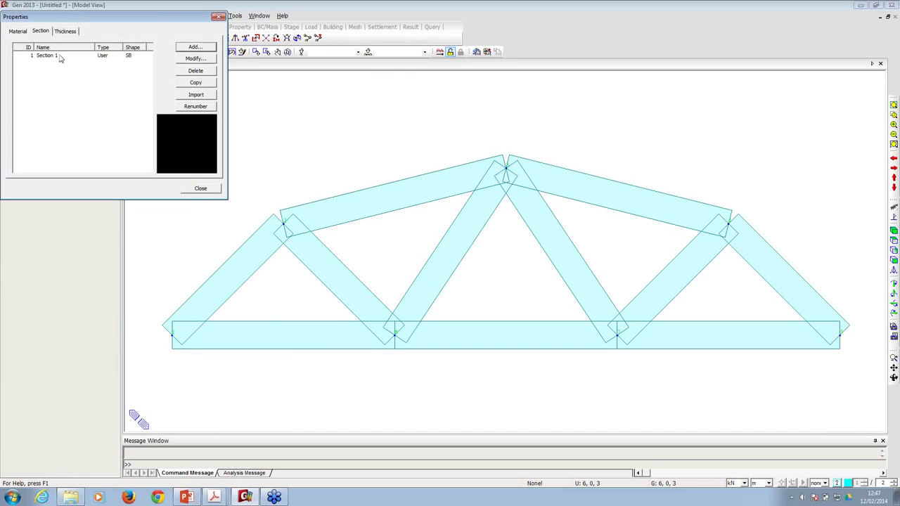
click(198, 188)
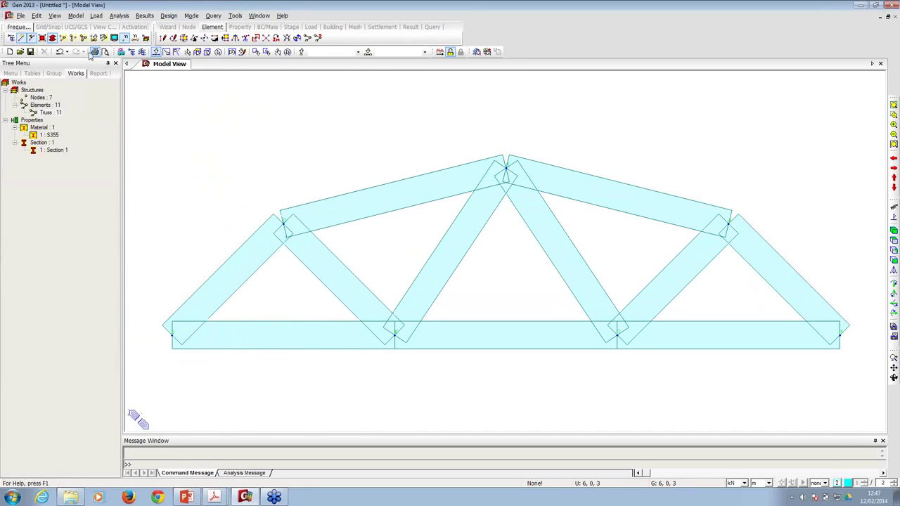
- Toggle the hidden-surface display to compare the truss members with their section shape and as plain lines
click(52, 38)
click(52, 39)
click(52, 39)
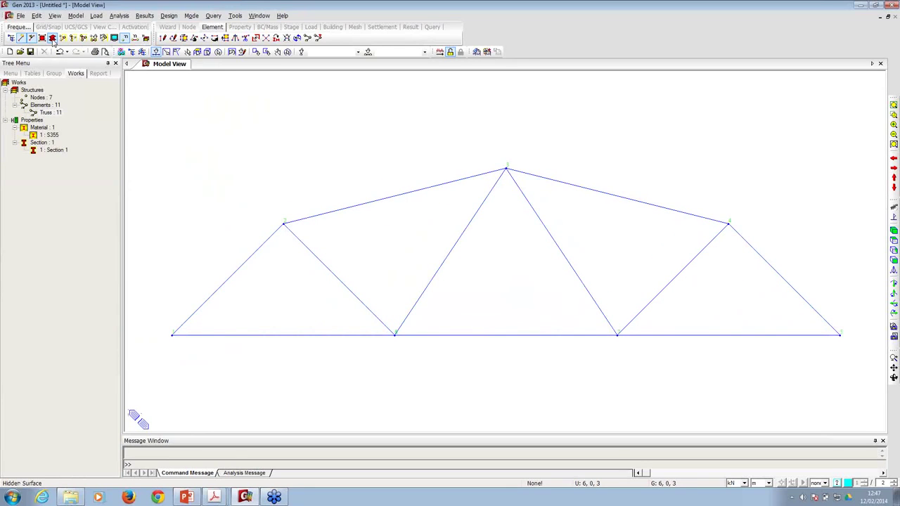
- Show the members with their section shape, and check the truss slide in PowerPoint for the required end supports before returning to midas Gen
click(52, 39)
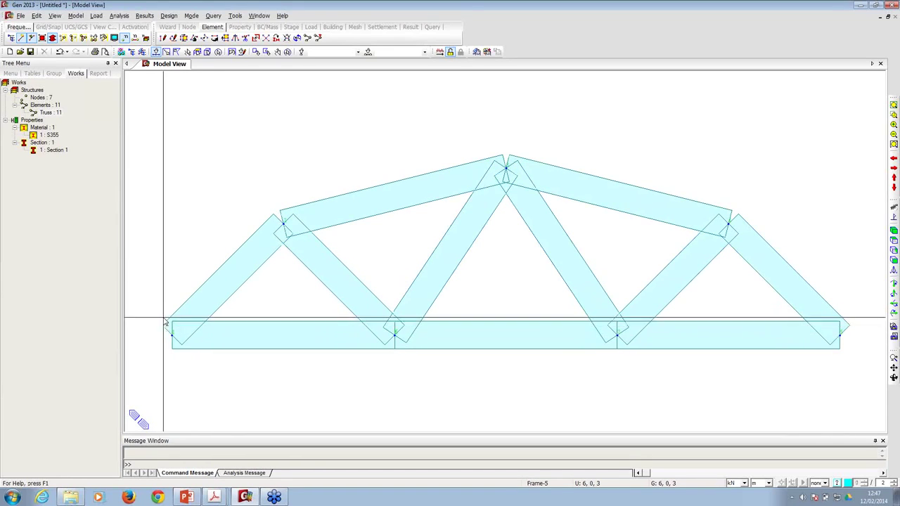
click(75, 15)
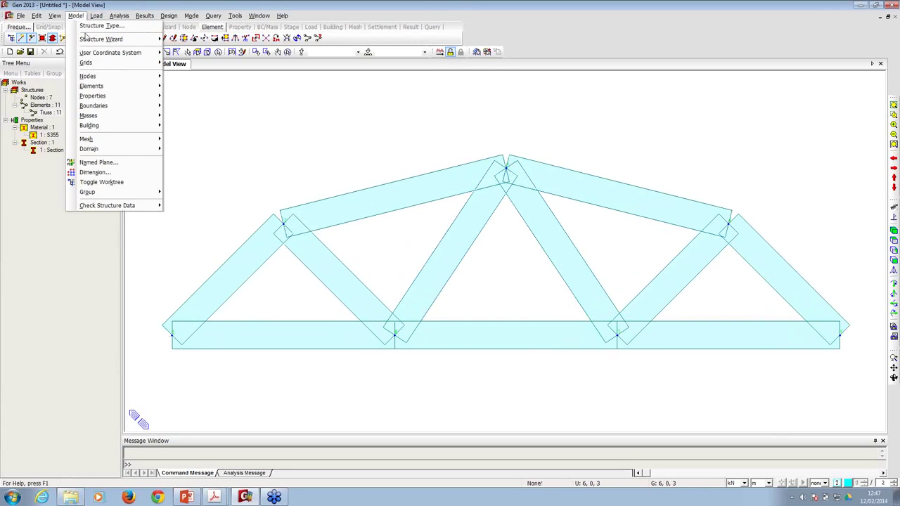
mouse_move(104, 107)
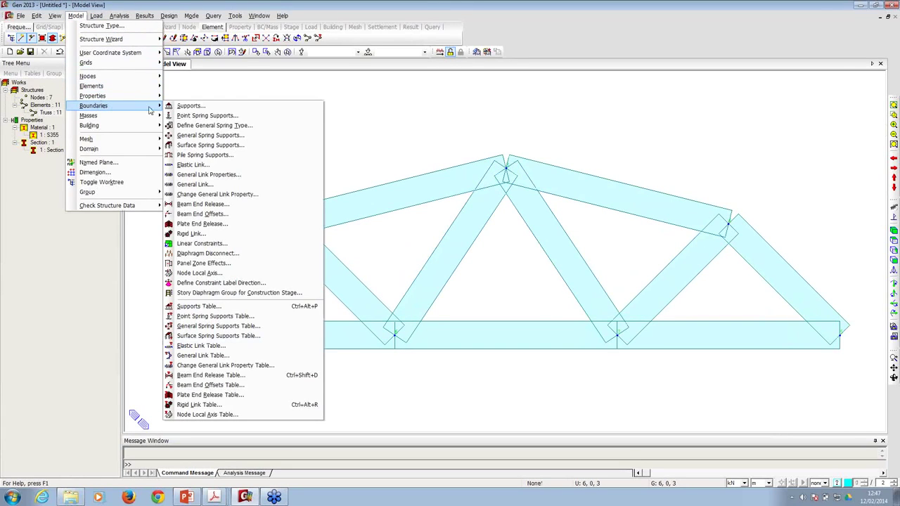
click(189, 107)
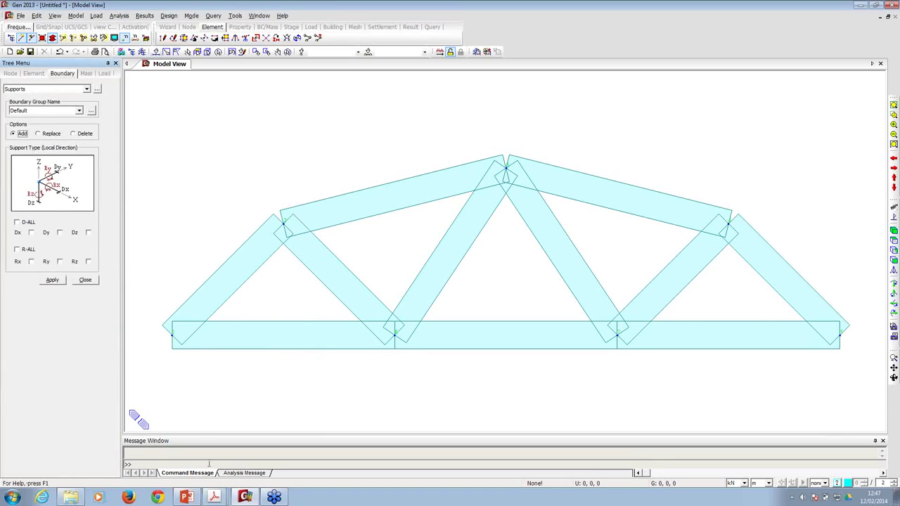
click(186, 497)
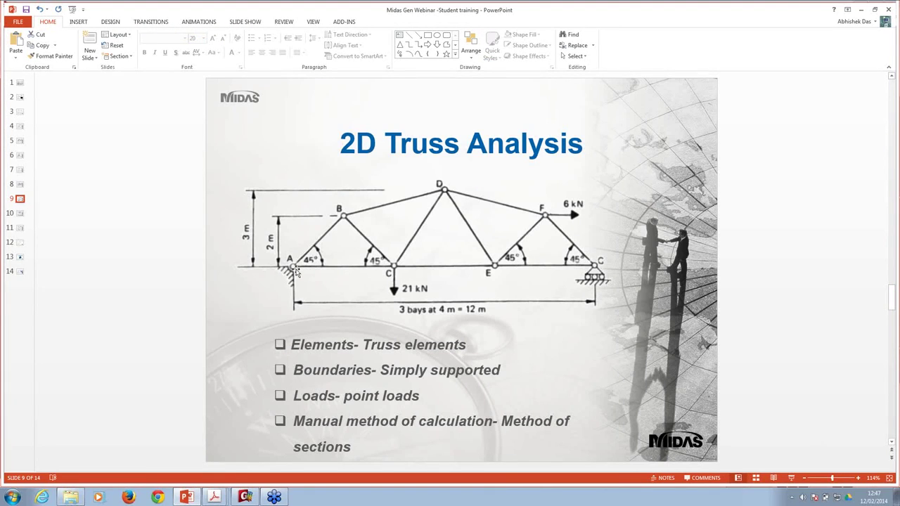
click(245, 497)
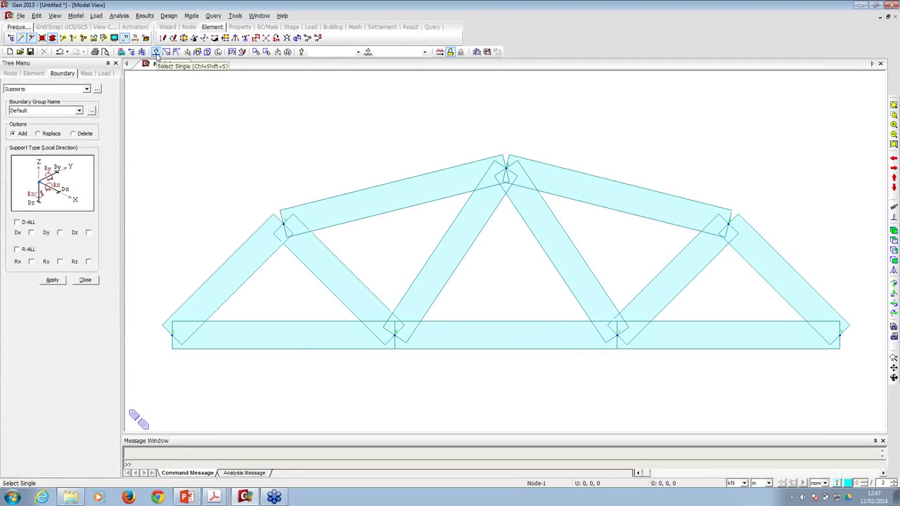
- Add a support restraining Dx and Dz at node 1, the left end of the truss's bottom chord
click(75, 16)
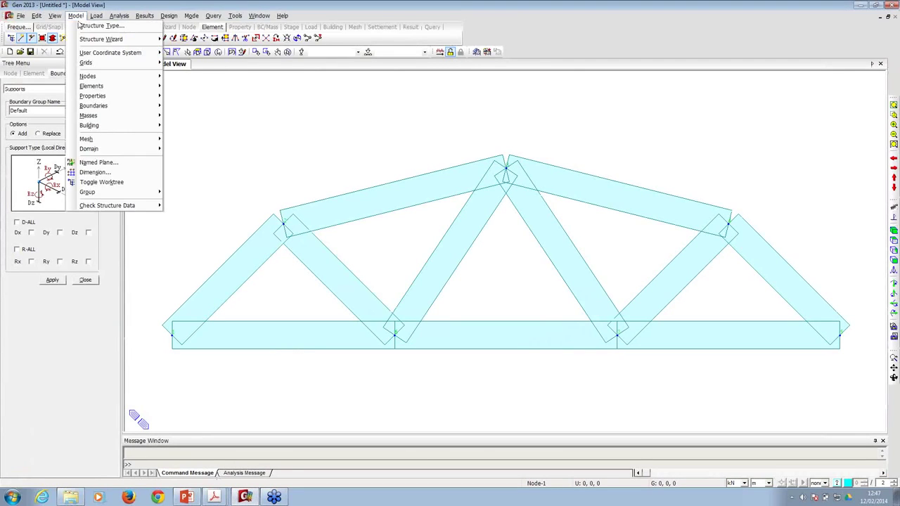
mouse_move(99, 106)
click(172, 106)
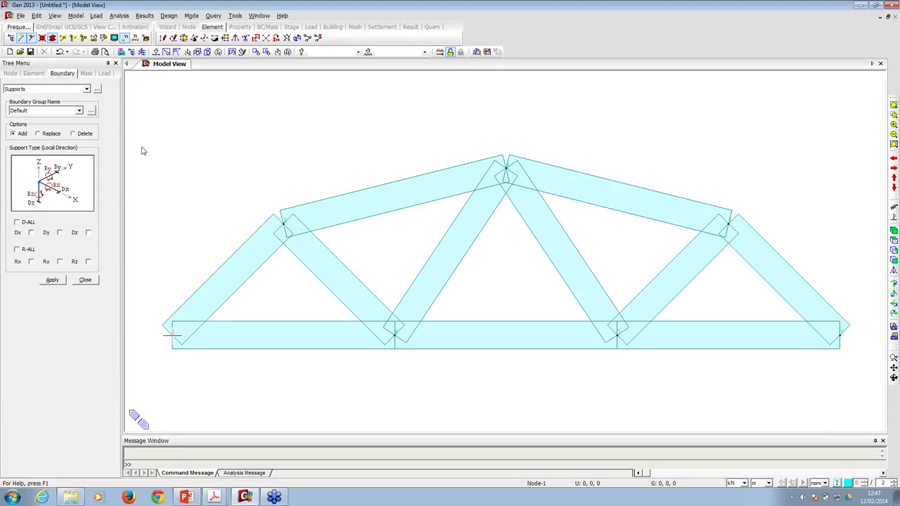
click(156, 52)
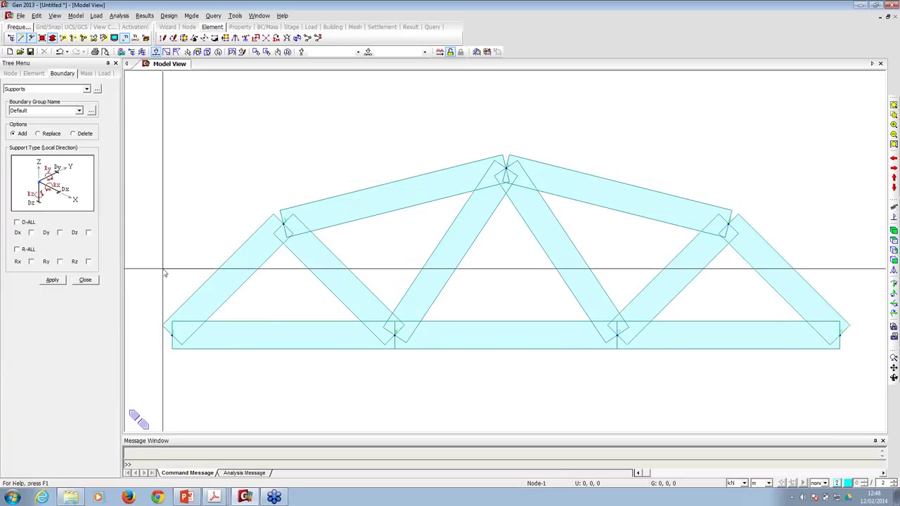
click(195, 360)
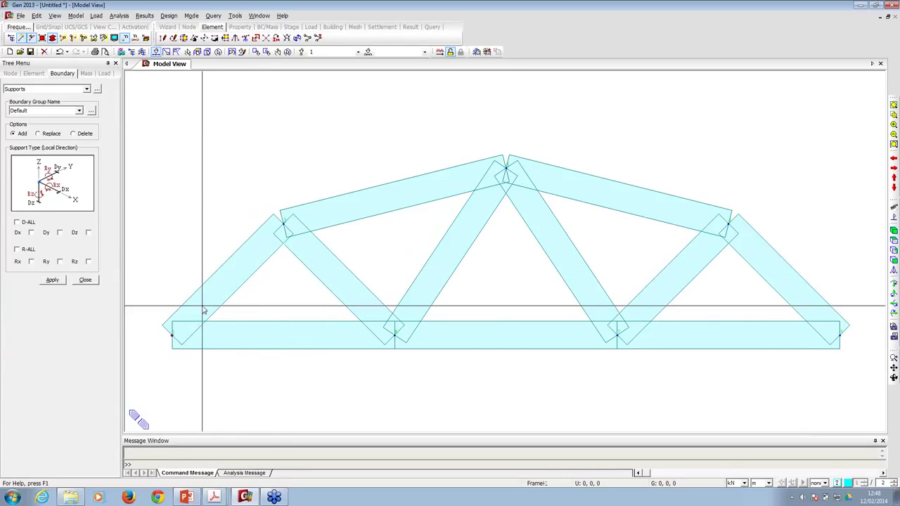
mouse_move(204, 310)
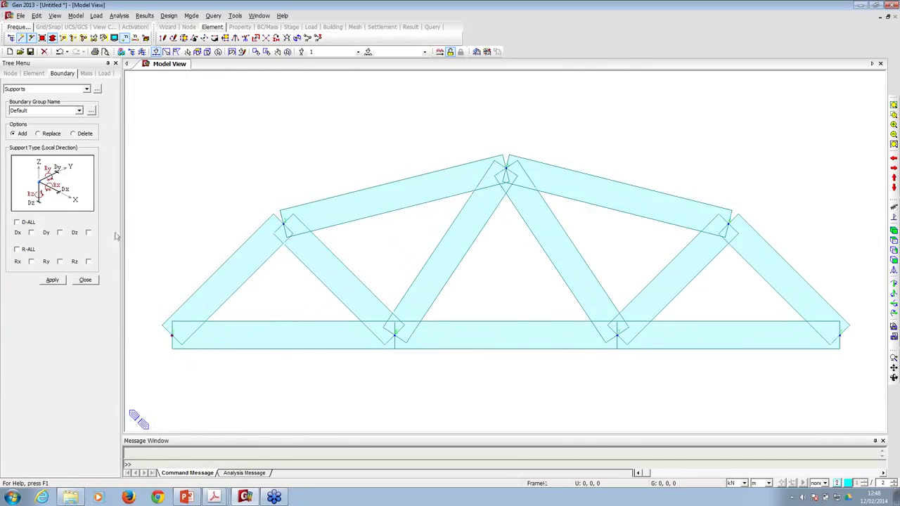
click(32, 236)
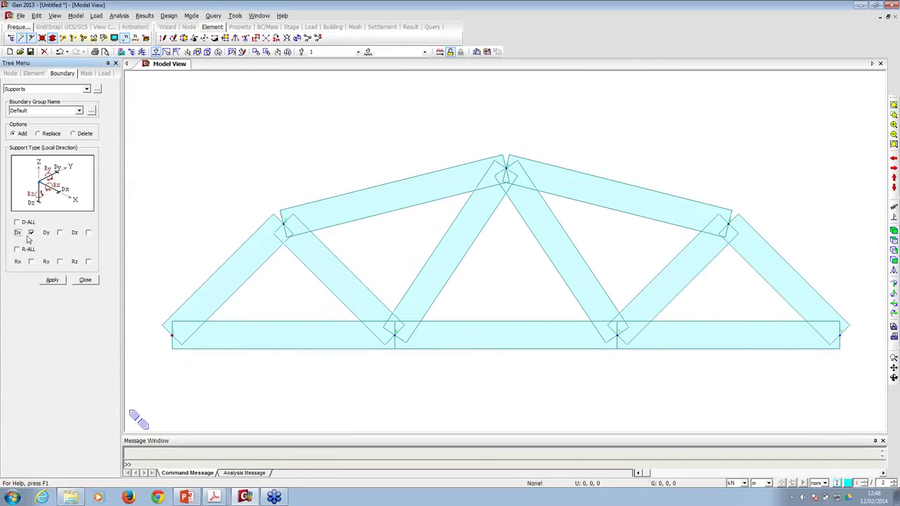
click(88, 234)
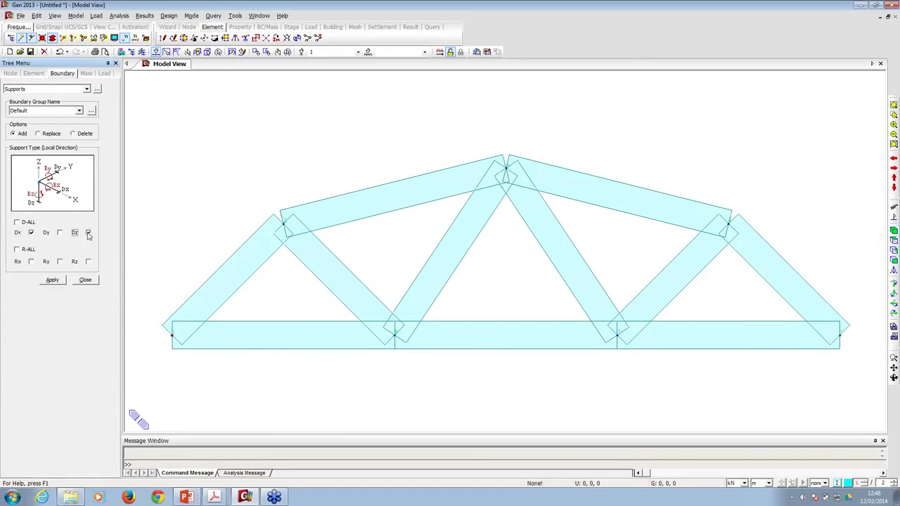
click(53, 279)
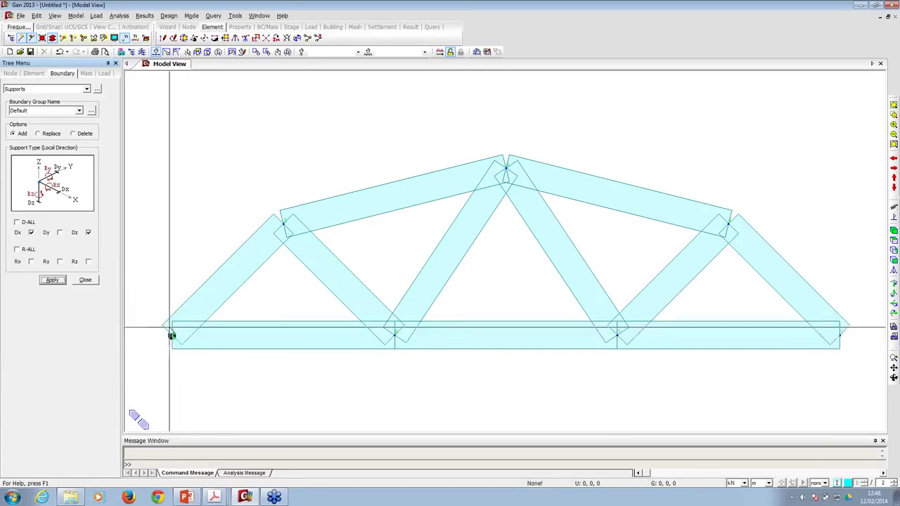
- Add a roller support restraining only Dz at node 5, the right end of the bottom chord, and finish defining supports
click(839, 337)
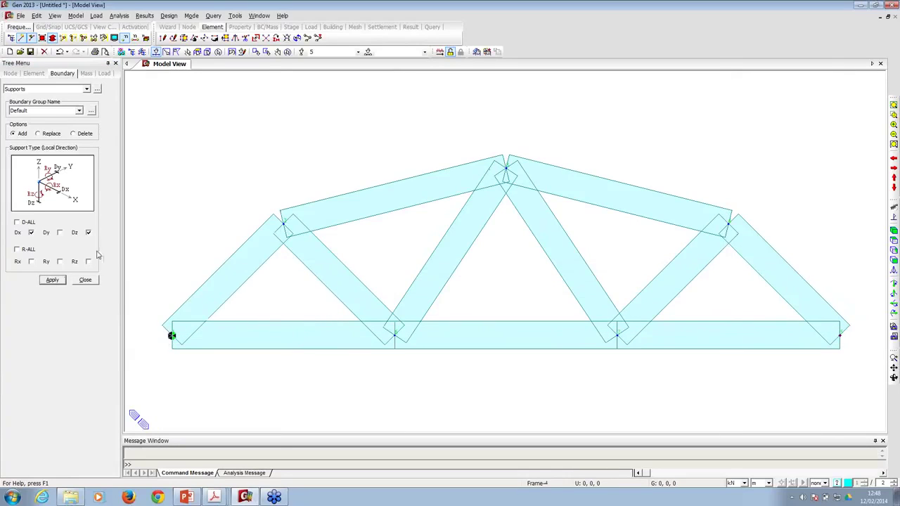
click(31, 232)
click(85, 233)
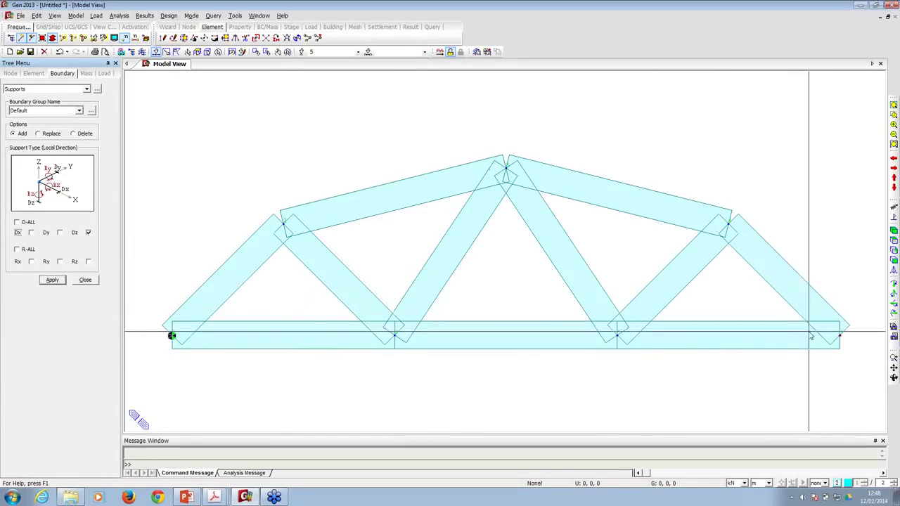
click(51, 282)
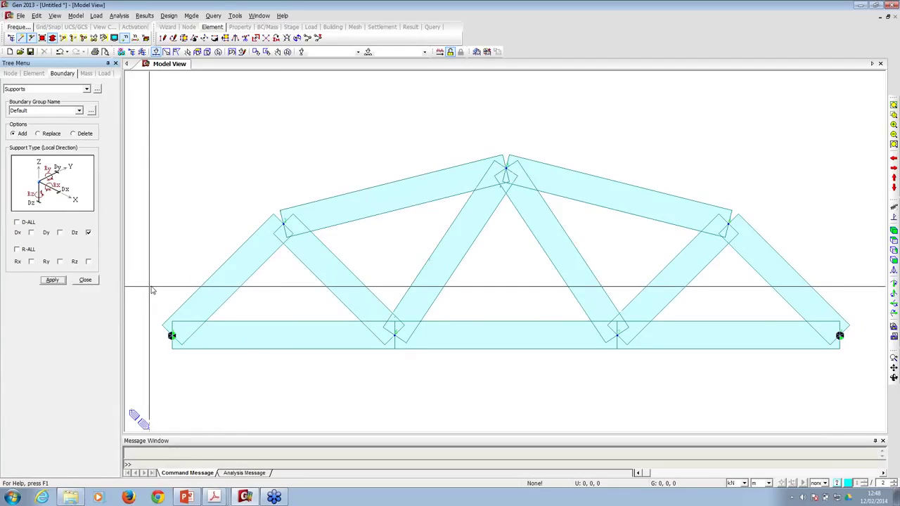
click(87, 281)
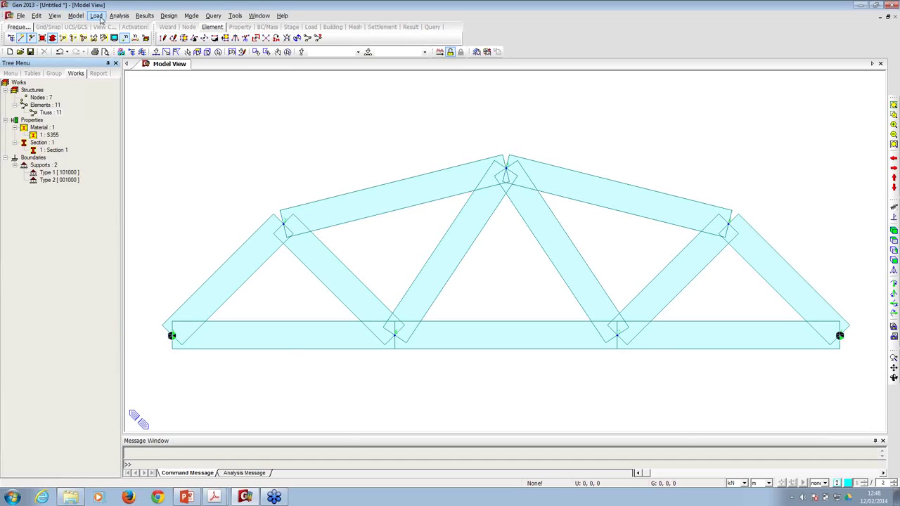
- Save the model as truss in the Gen webinar students 12-2-2014 folder under Webinars 2014
key(ctrl+s)
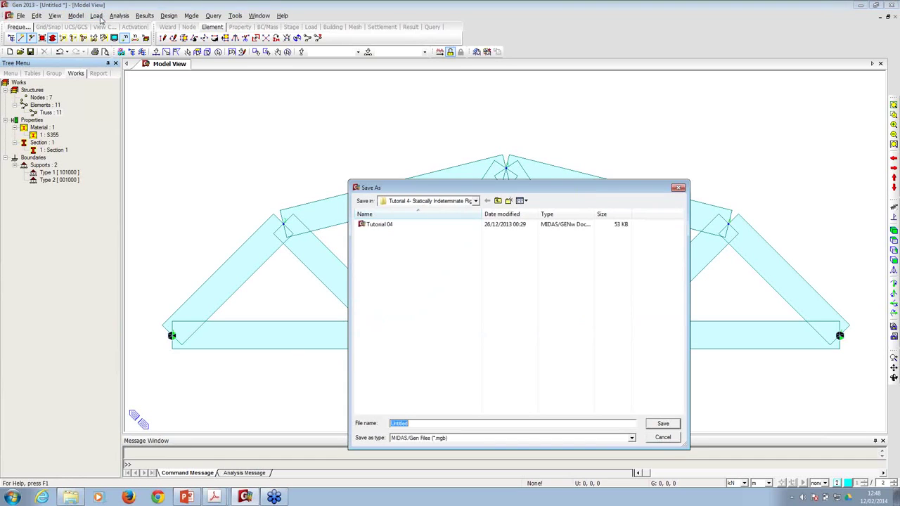
click(497, 201)
click(498, 201)
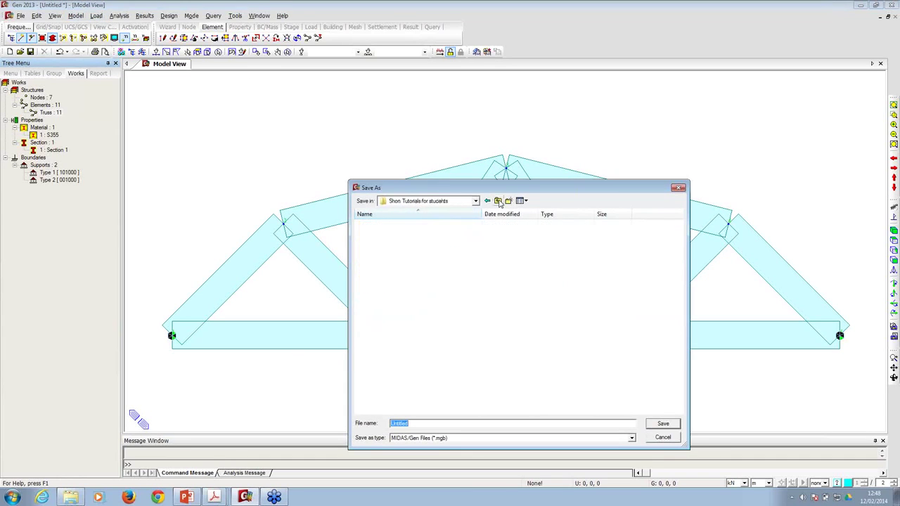
click(498, 201)
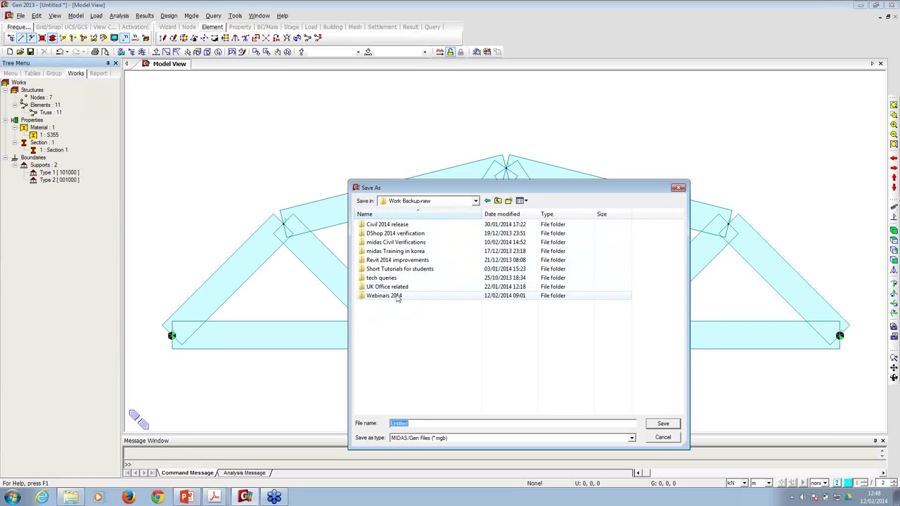
double_click(396, 297)
double_click(395, 251)
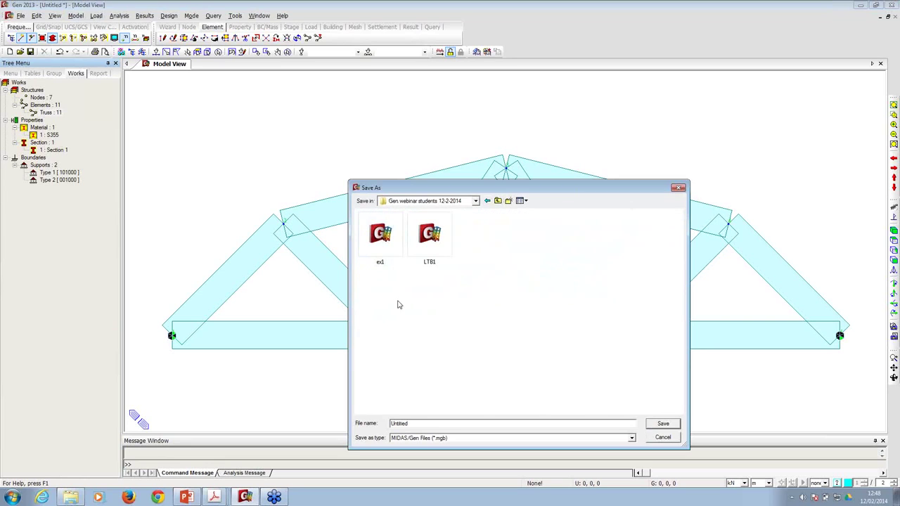
drag(426, 423, 354, 422)
key(BackSpace)
text(truss)
key(Return)
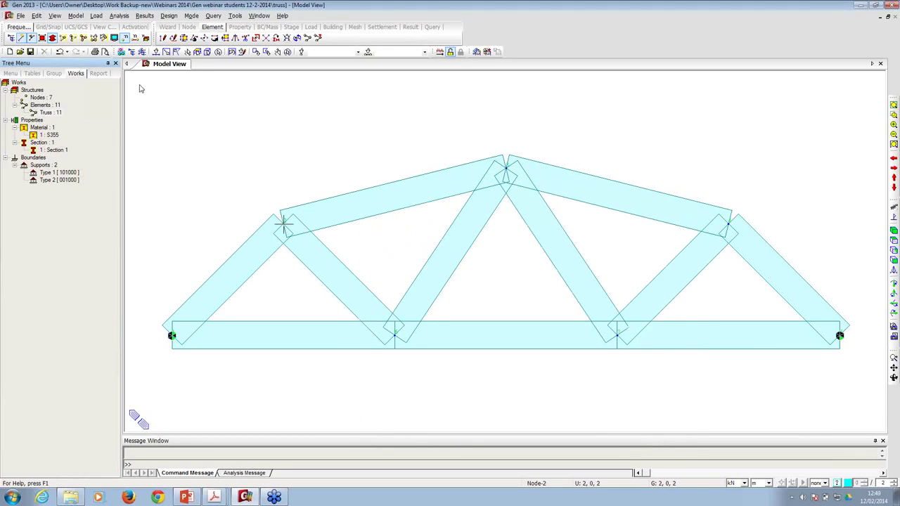
- Define a static load case named Force with the type User Defined Load (USER)
click(93, 16)
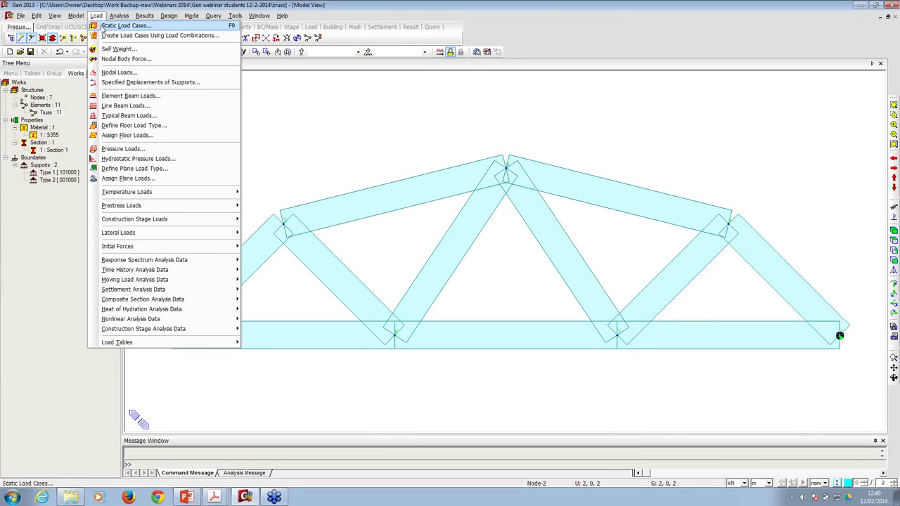
click(103, 27)
drag(102, 16, 319, 44)
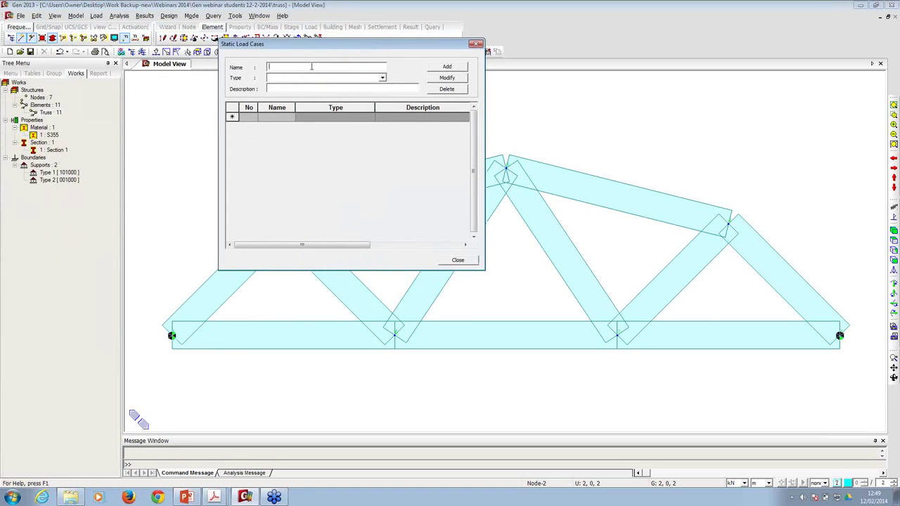
click(312, 66)
click(317, 78)
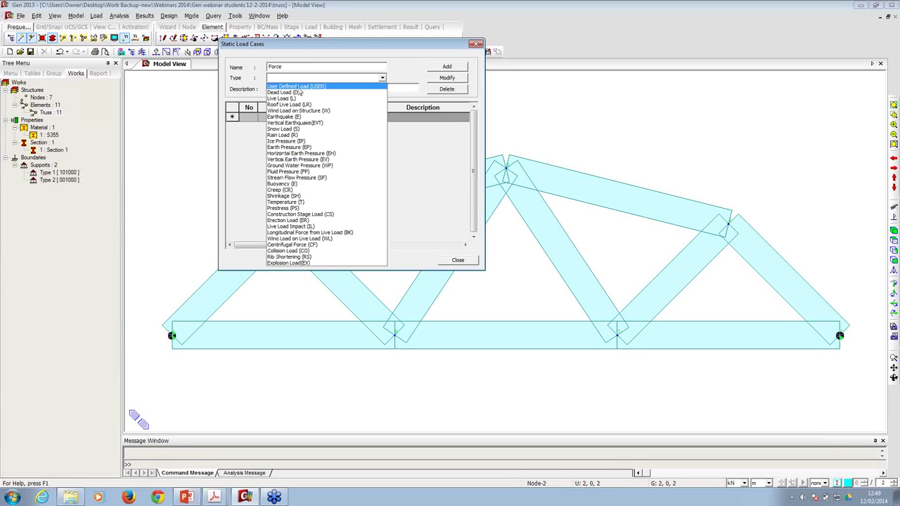
click(296, 86)
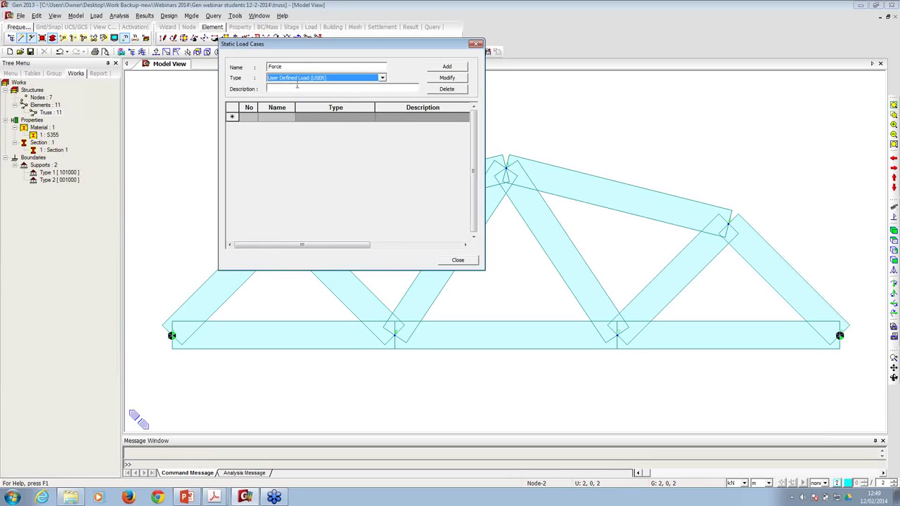
click(447, 67)
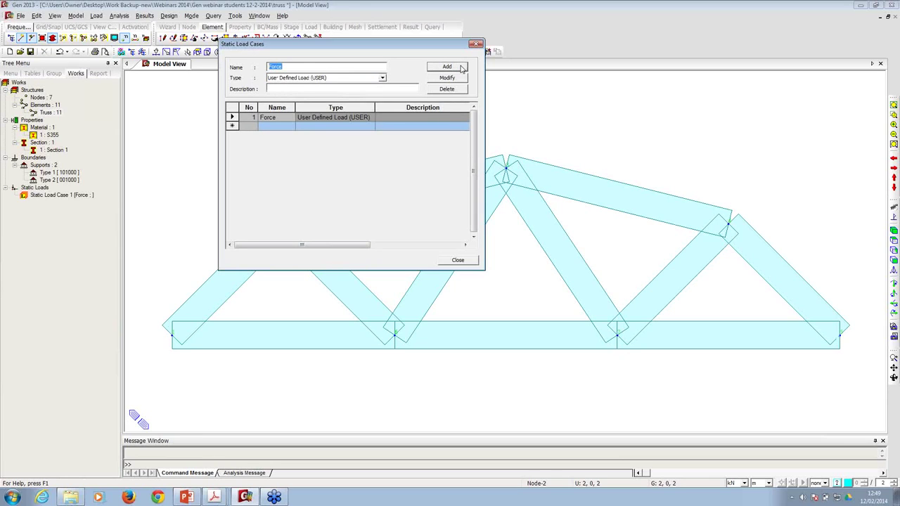
click(467, 262)
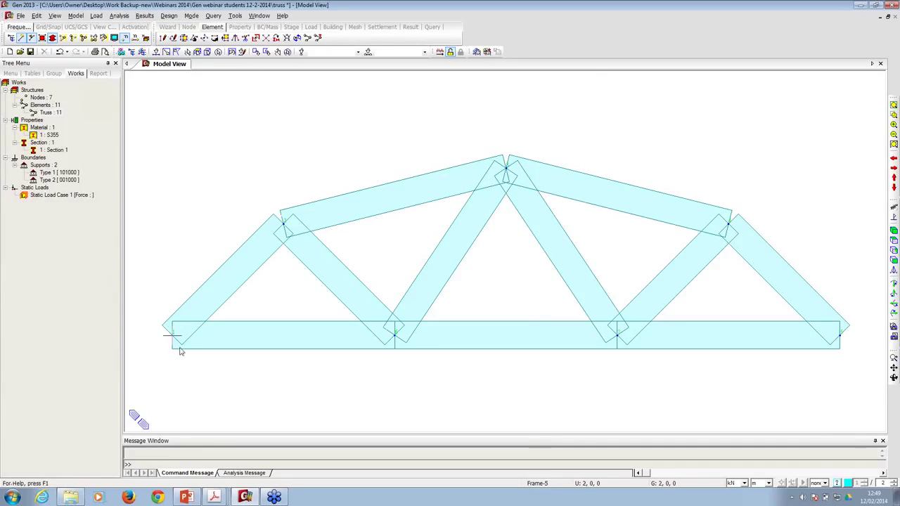
- Check the slide's loads and apply a nodal load of FZ -21 kN in load case Force at node 6 on the bottom chord
click(186, 497)
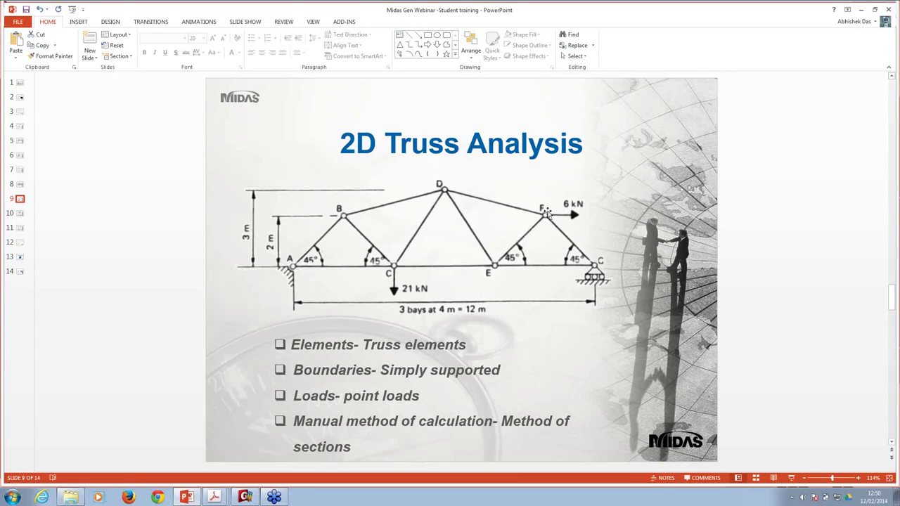
click(860, 10)
click(155, 52)
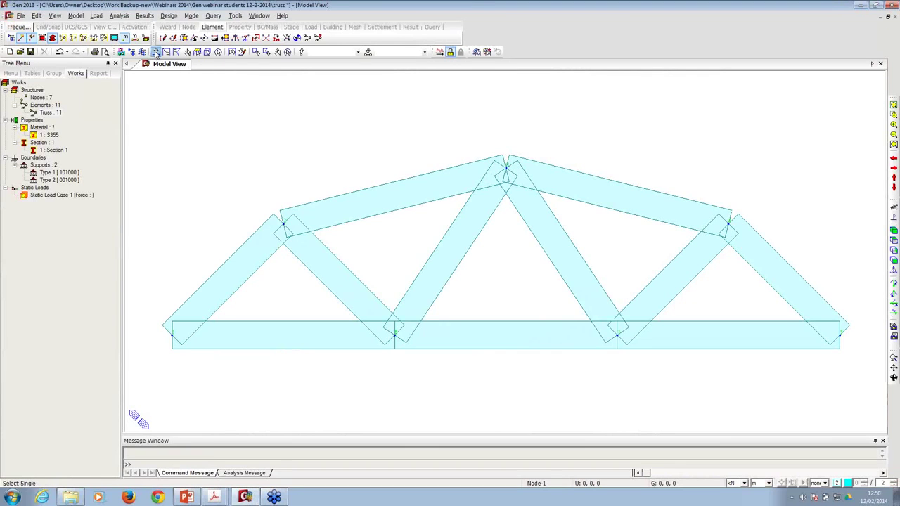
click(95, 15)
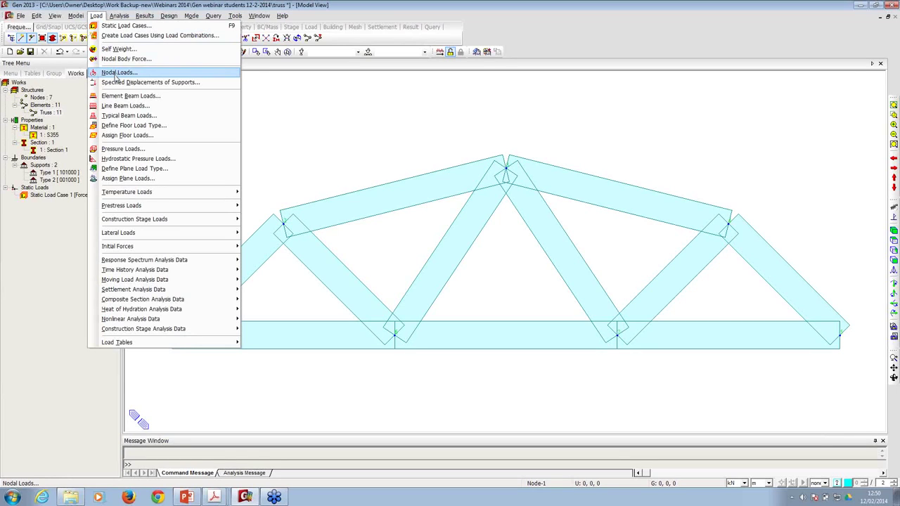
click(114, 74)
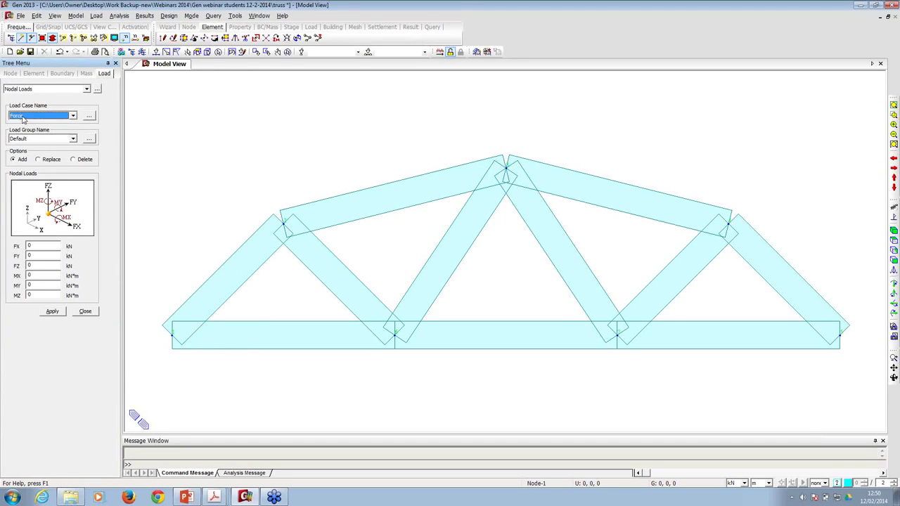
double_click(39, 265)
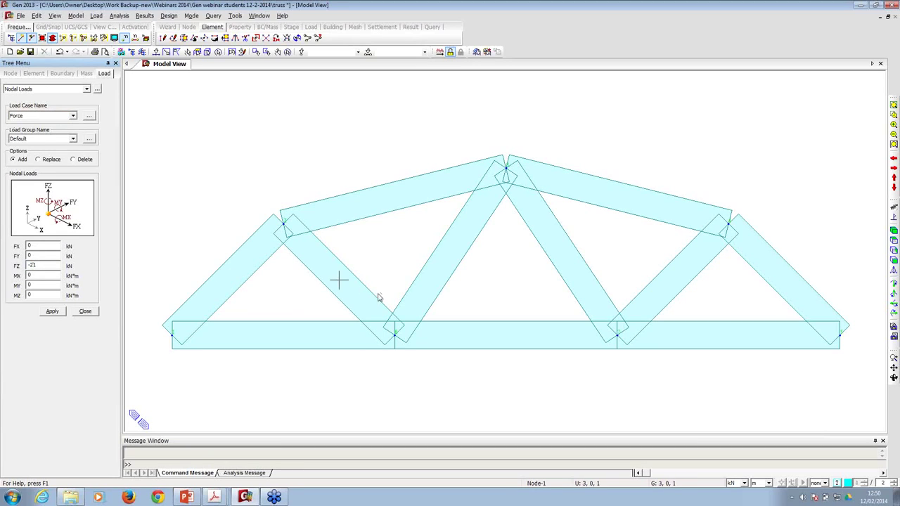
click(155, 51)
click(395, 337)
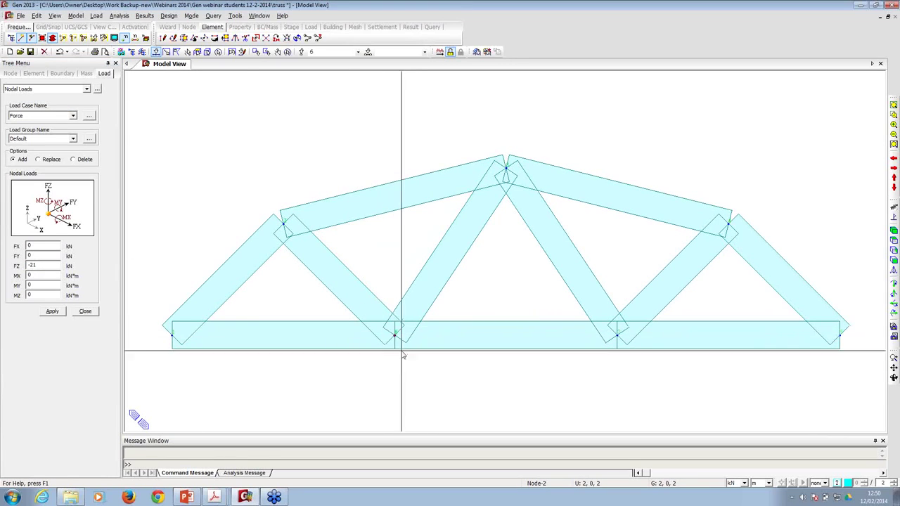
text(-20)
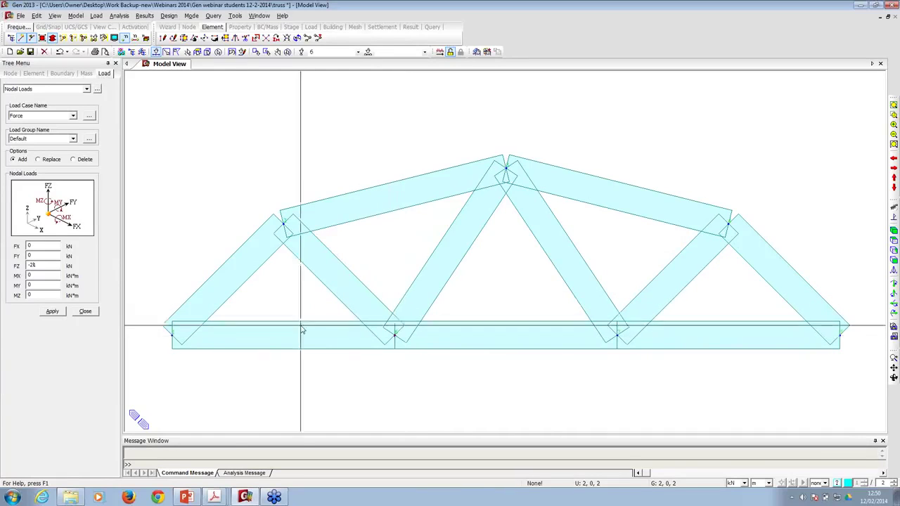
click(51, 315)
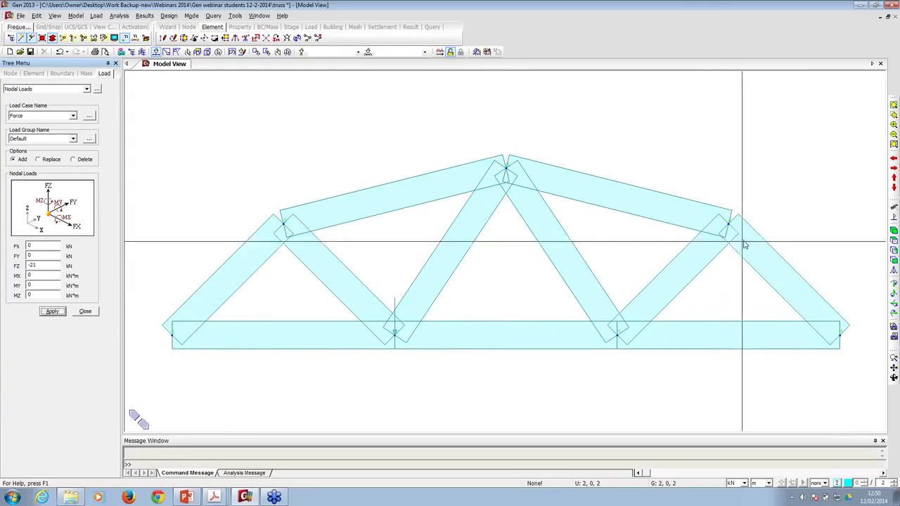
- Apply a nodal load of FX 6 kN with FZ 0 at node 4 on the top chord, and finish defining nodal loads
drag(707, 196, 787, 268)
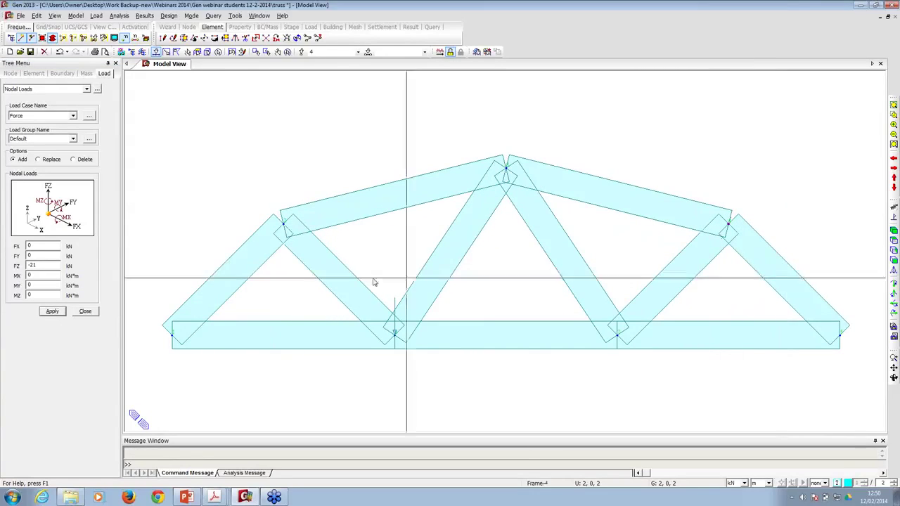
drag(51, 267, 13, 269)
text(0)
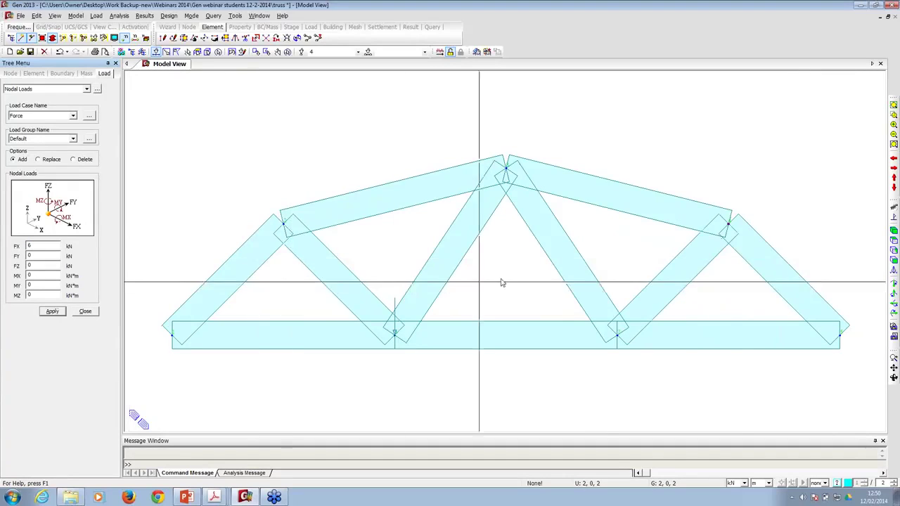
click(55, 312)
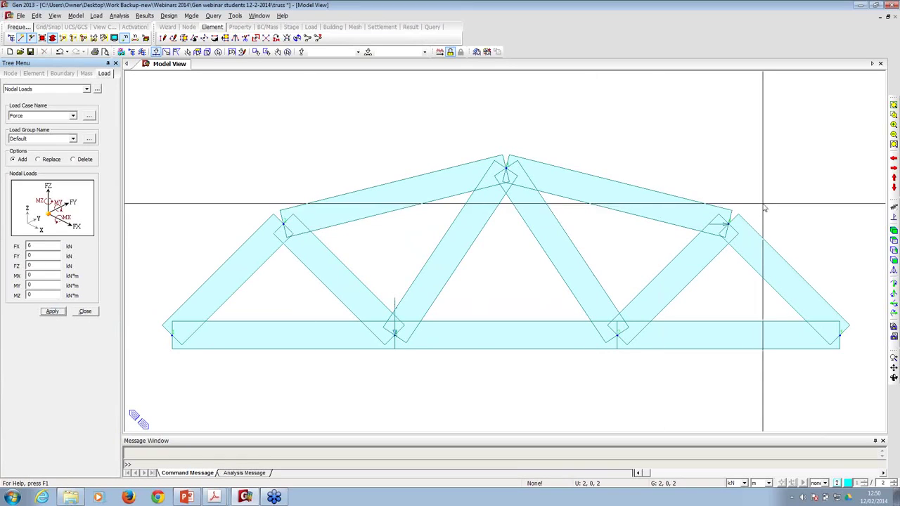
click(85, 311)
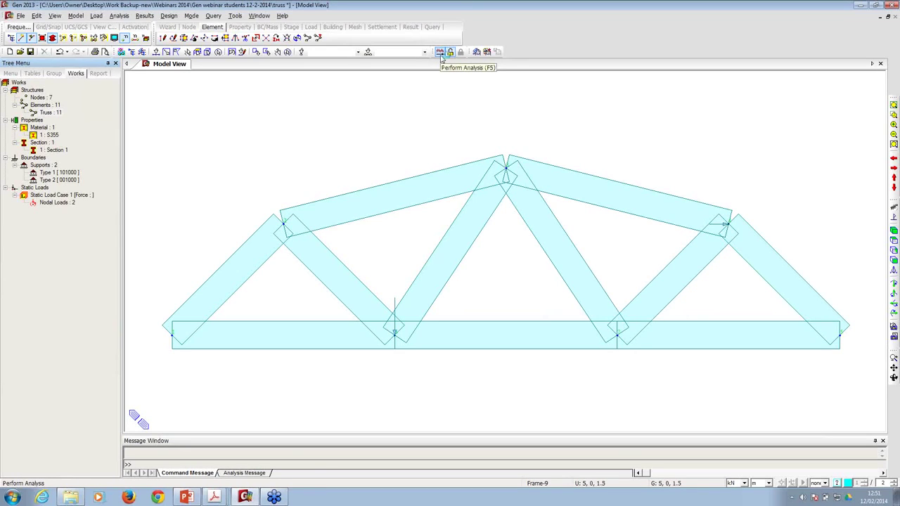
- Perform the analysis of the truss and review the solver output in the enlarged message window
click(118, 15)
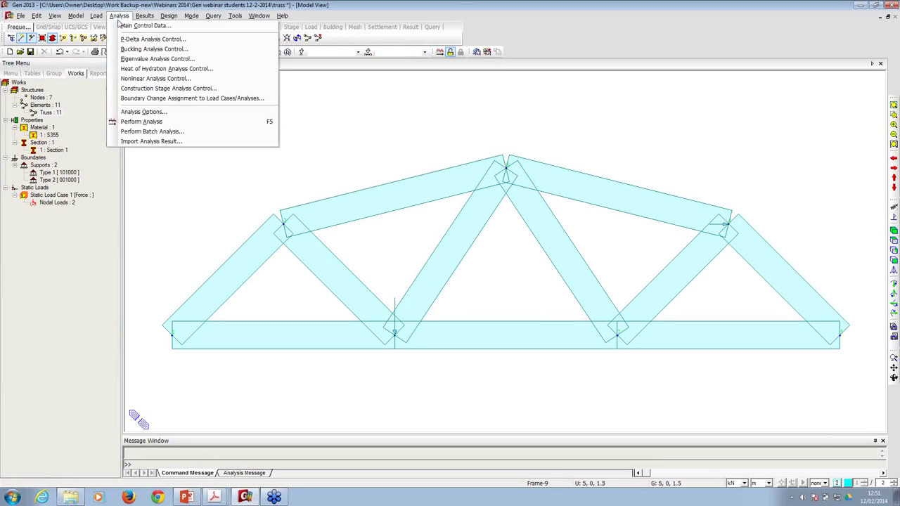
click(143, 122)
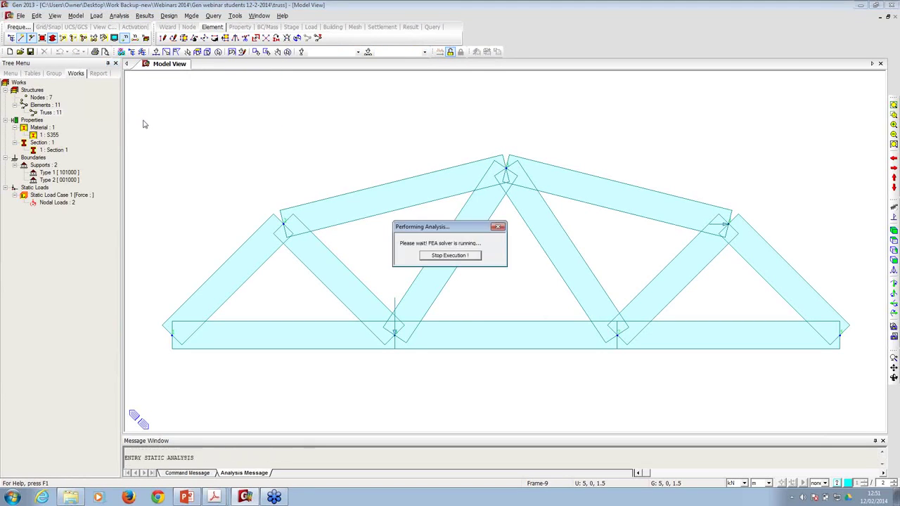
drag(320, 440, 317, 372)
scroll(313, 373, down, 2)
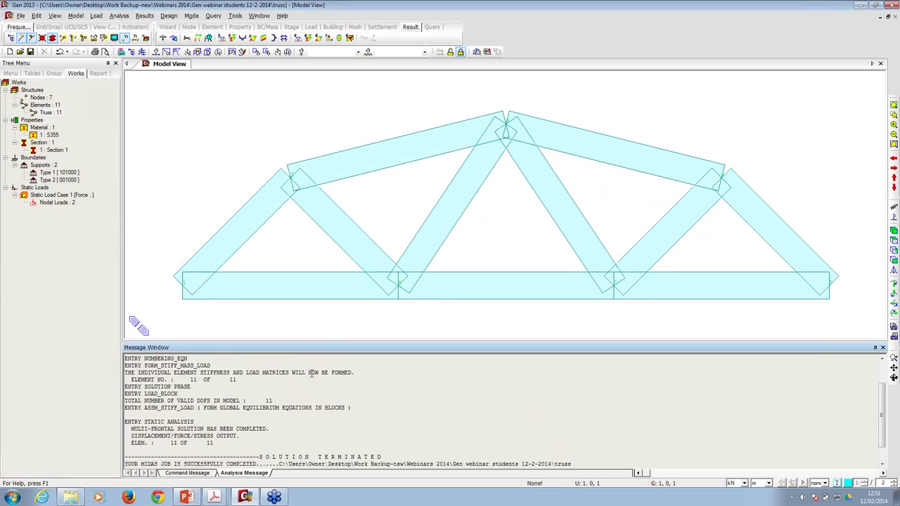
scroll(312, 373, down, 3)
scroll(217, 401, up, 2)
scroll(218, 407, down, 2)
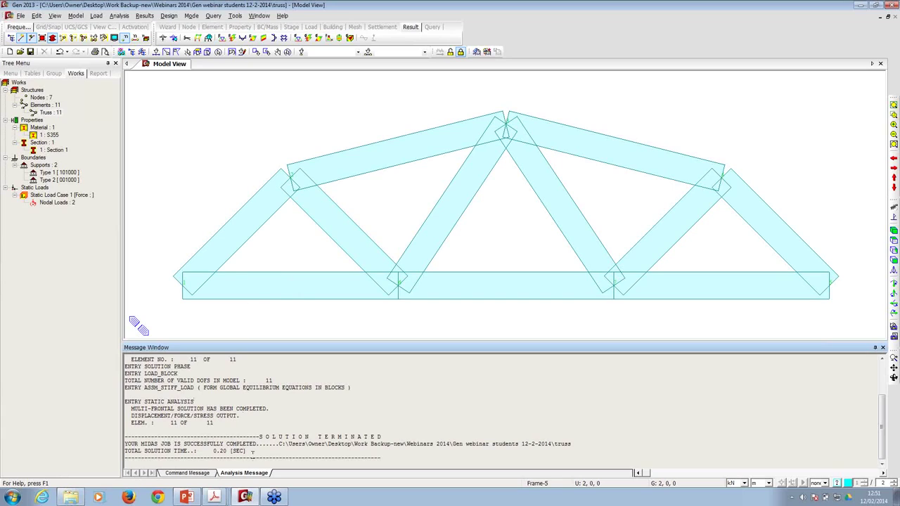
drag(389, 452, 195, 428)
click(196, 380)
drag(212, 341, 220, 431)
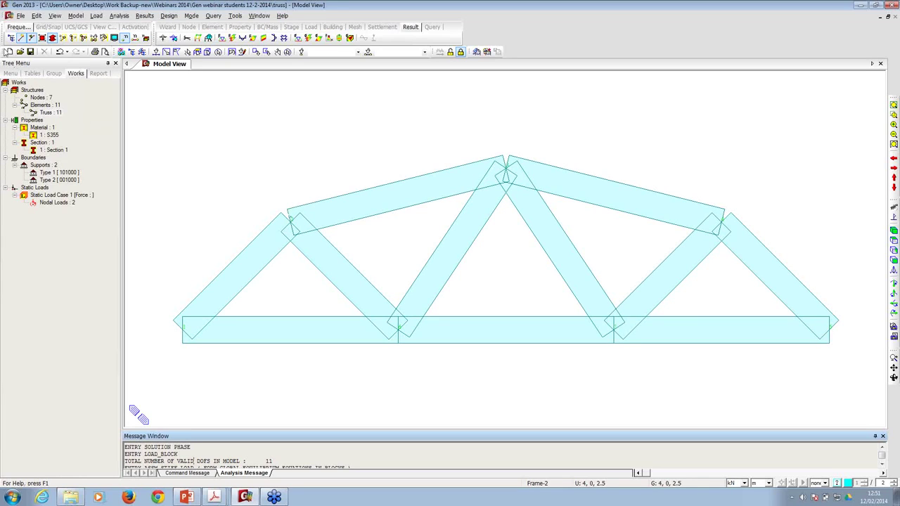
- Display the truss as a wireframe instead of hidden surfaces, with element numbers shown
click(52, 39)
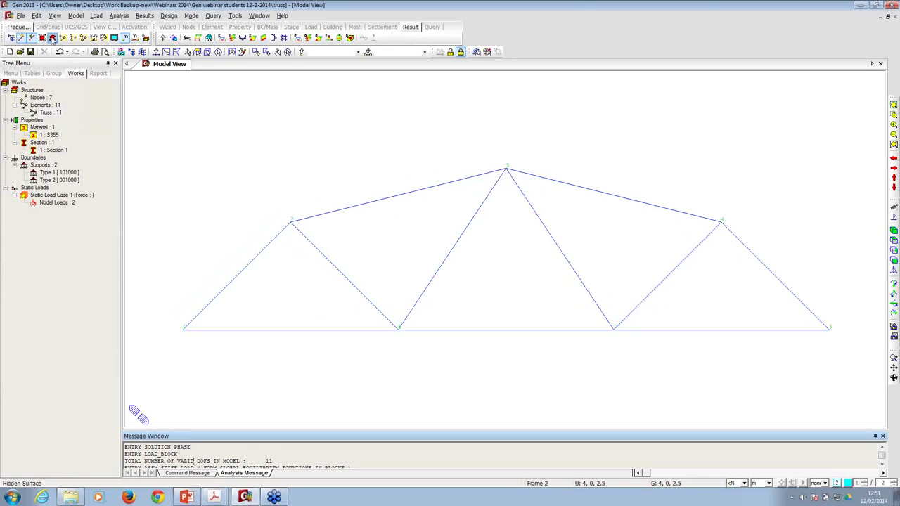
click(135, 38)
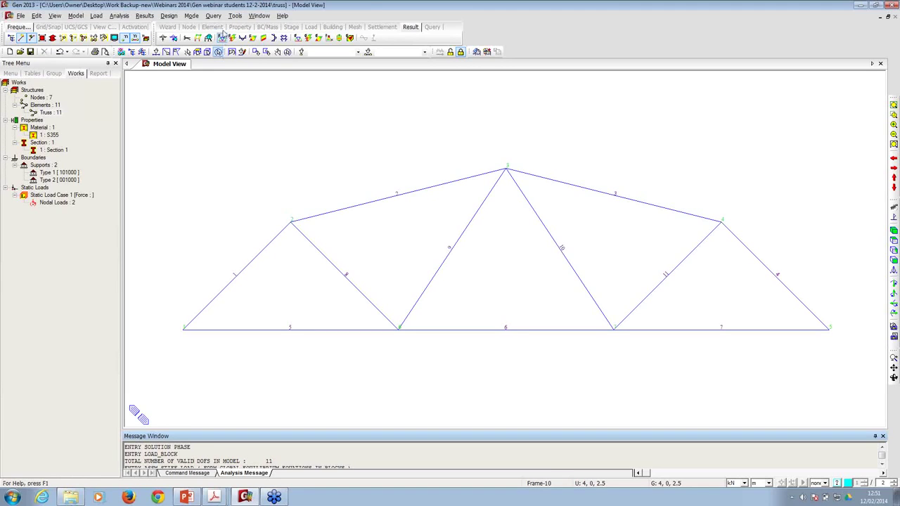
- Display truss forces for load case ST: Force with contour and values on the deformed shape, including the undeformed shape
click(145, 16)
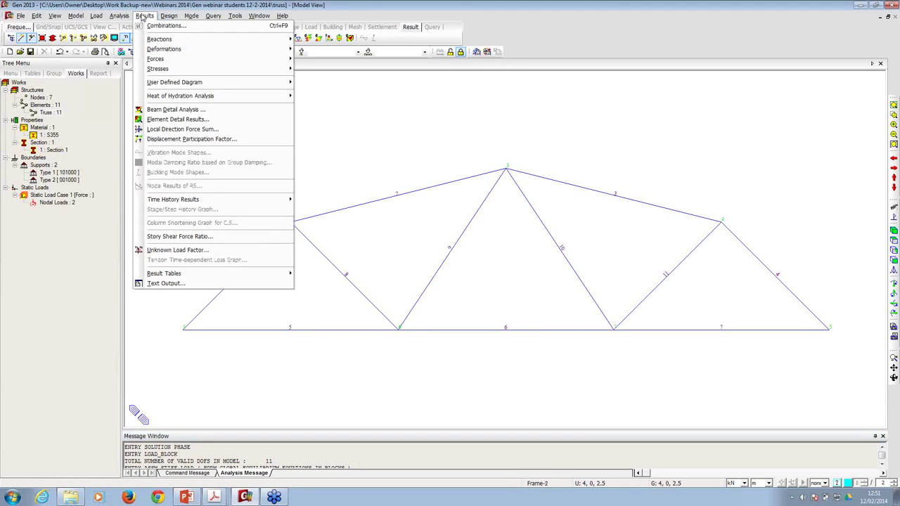
mouse_move(180, 64)
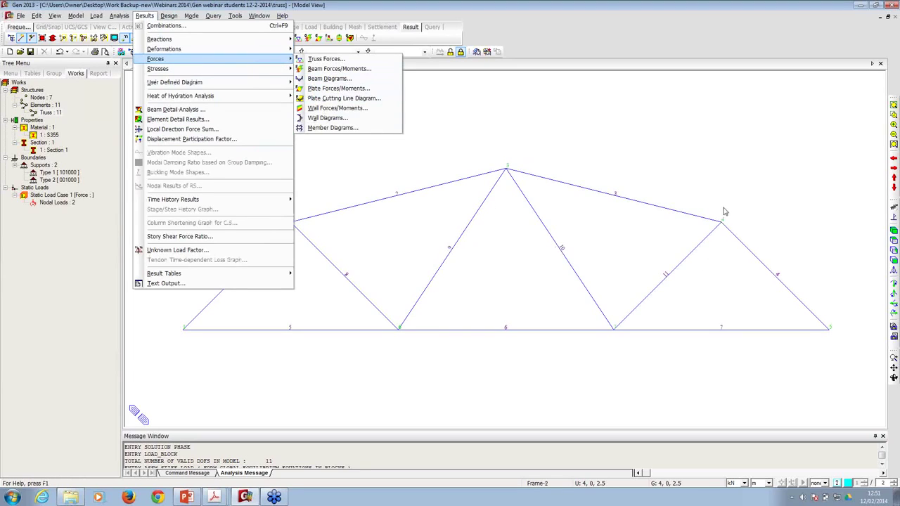
click(321, 61)
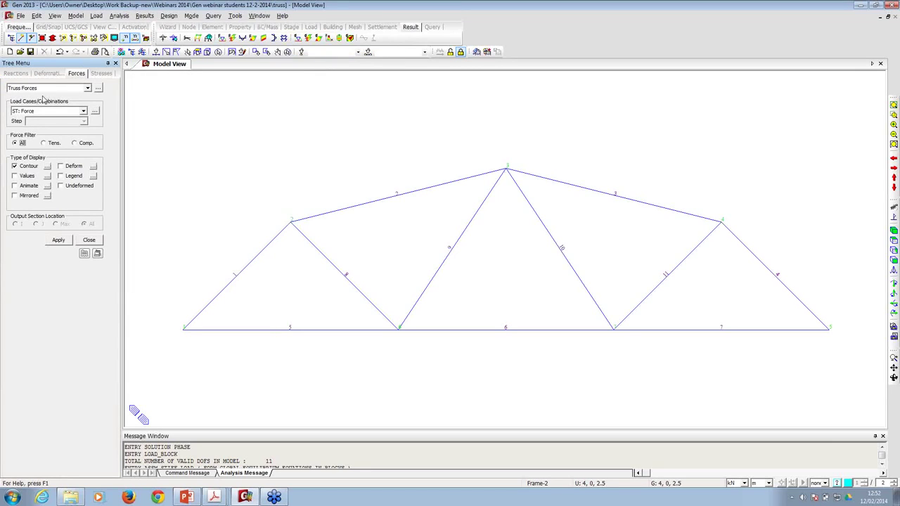
click(32, 114)
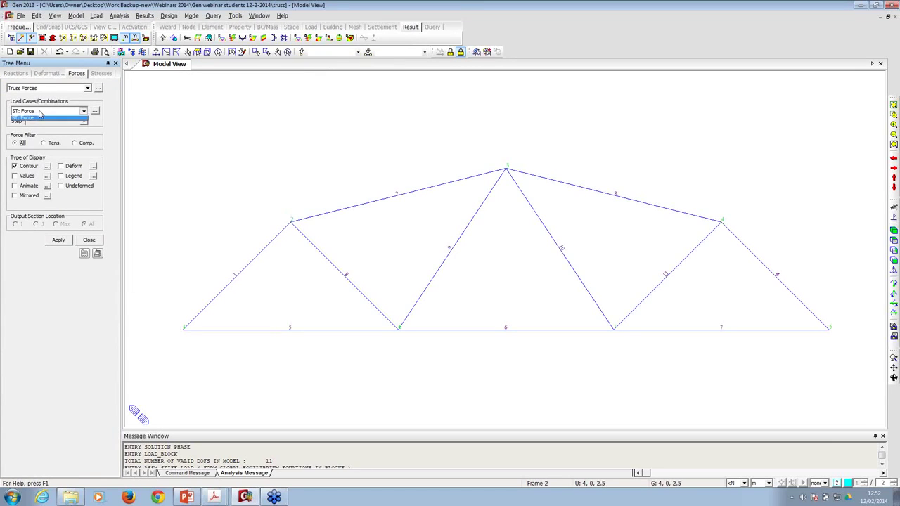
click(41, 114)
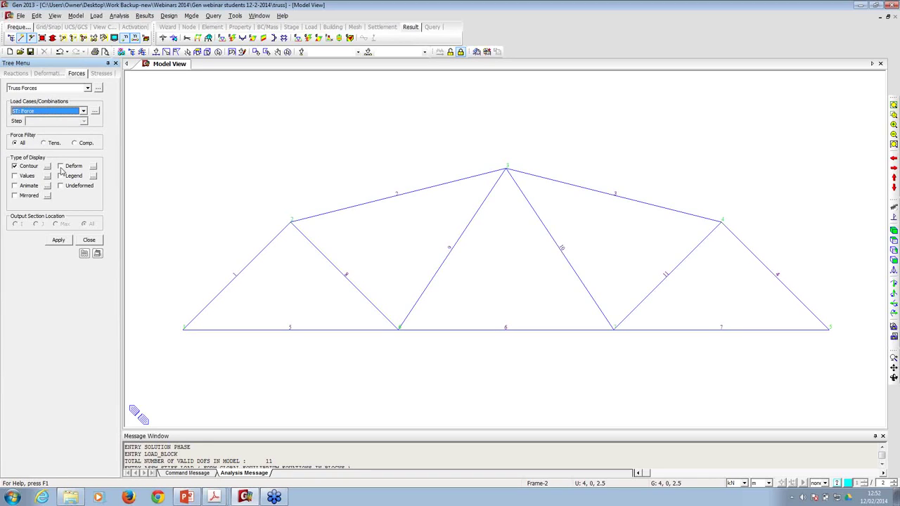
click(60, 167)
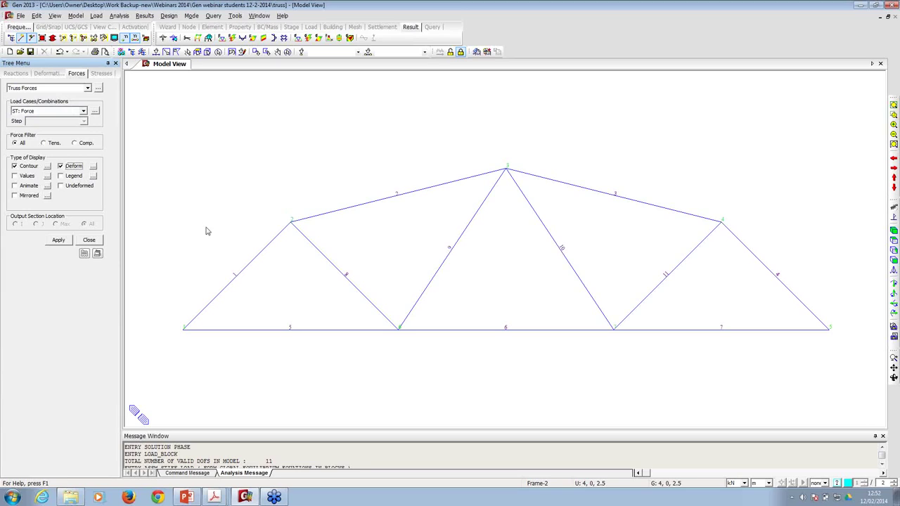
click(60, 186)
click(16, 175)
click(57, 225)
click(58, 240)
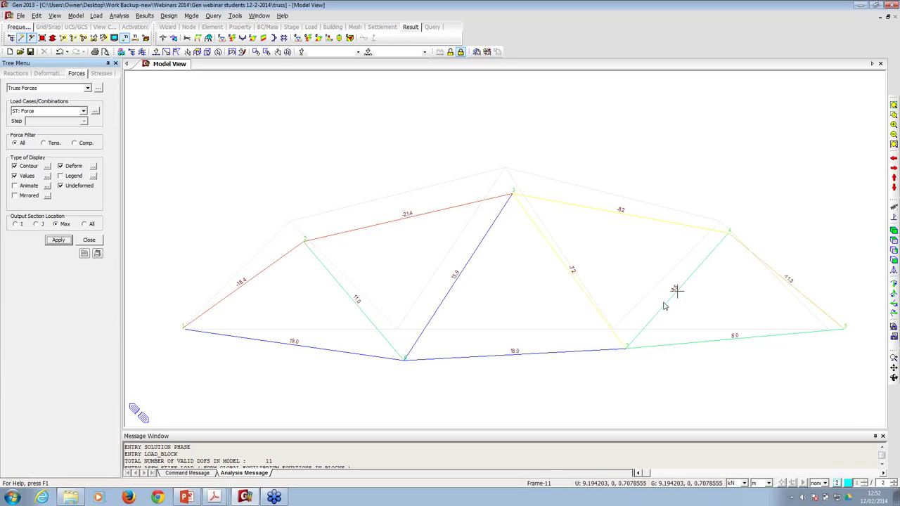
- View the truss force results filtered to compression members and to tension members
click(75, 143)
click(58, 241)
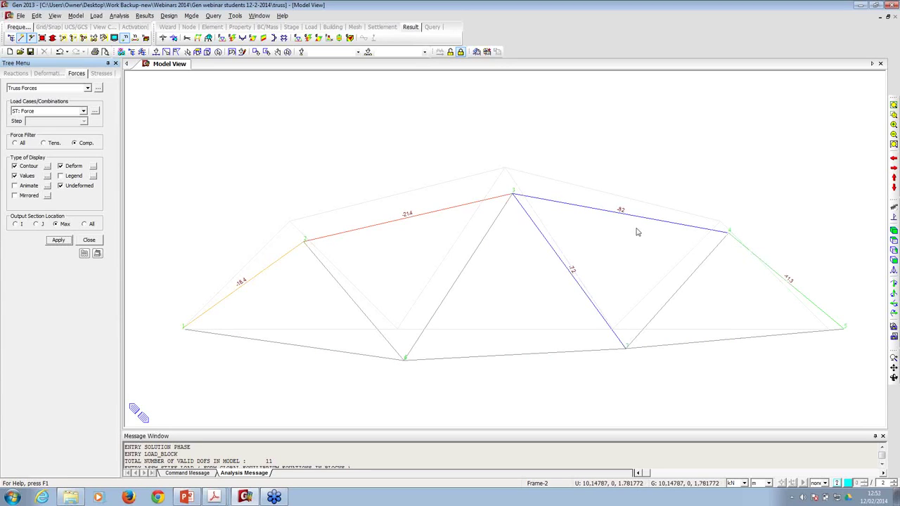
click(55, 143)
click(59, 239)
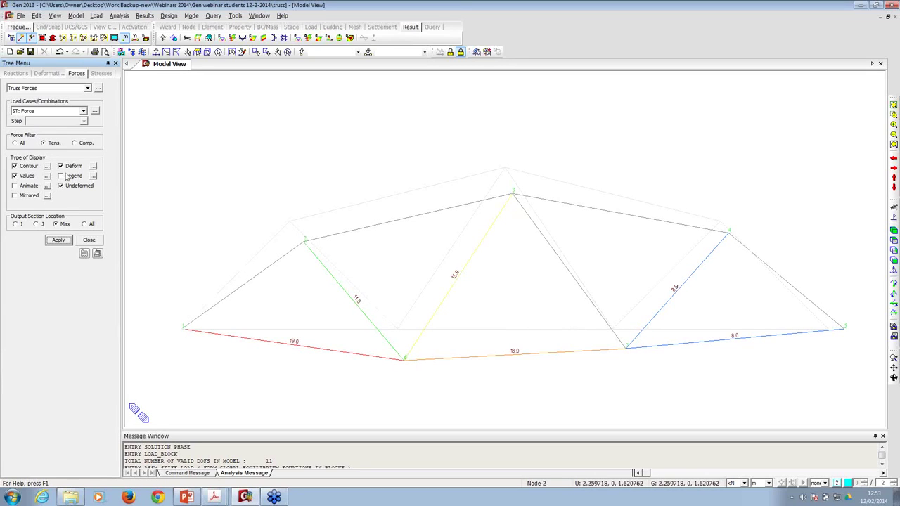
- Animate the tension-filtered truss force results on the deformed shape
click(15, 187)
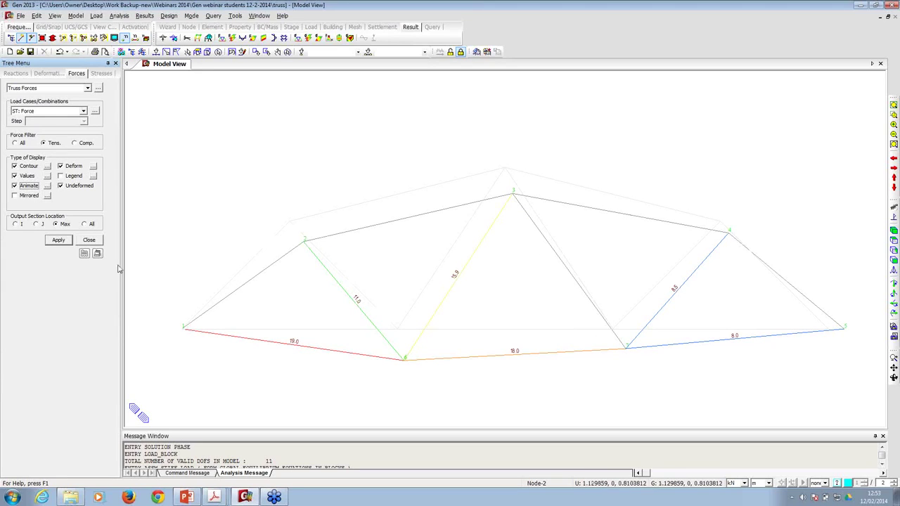
click(57, 241)
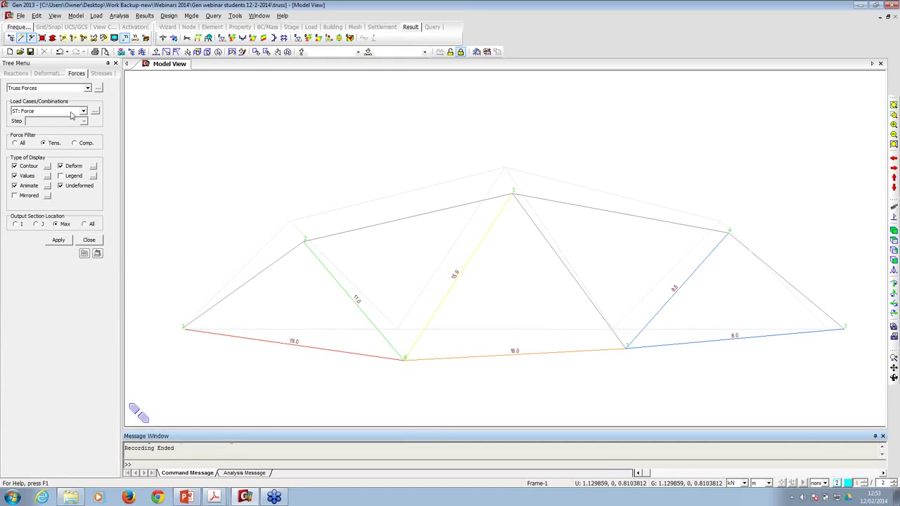
- Display the FXYZ reaction forces with values at the supports for load case ST: Force
click(16, 74)
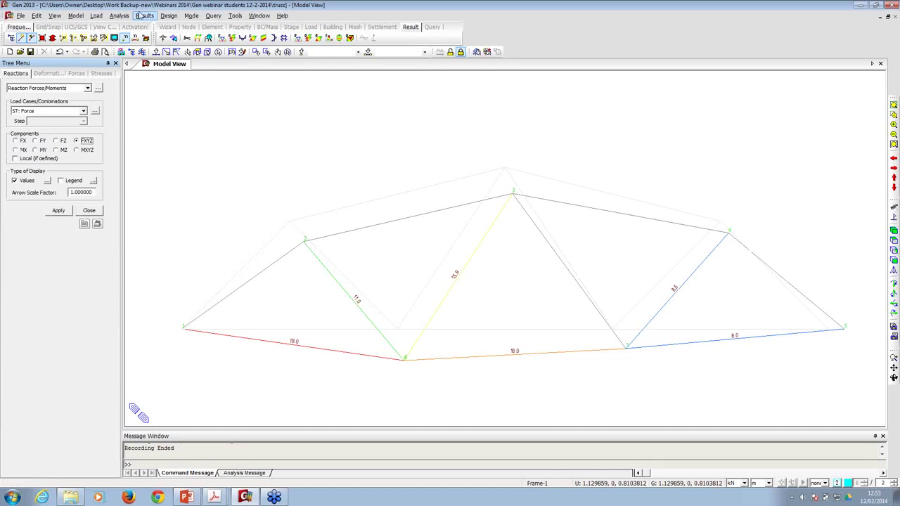
click(144, 16)
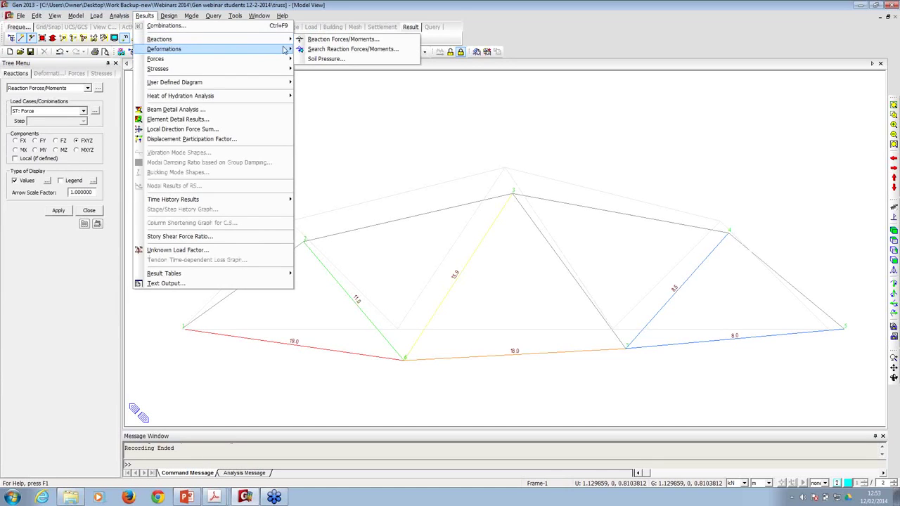
click(330, 39)
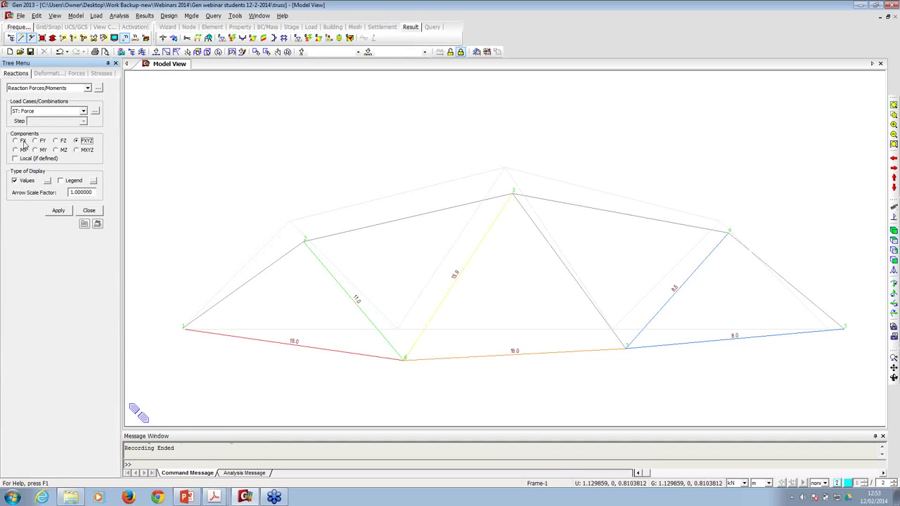
click(58, 211)
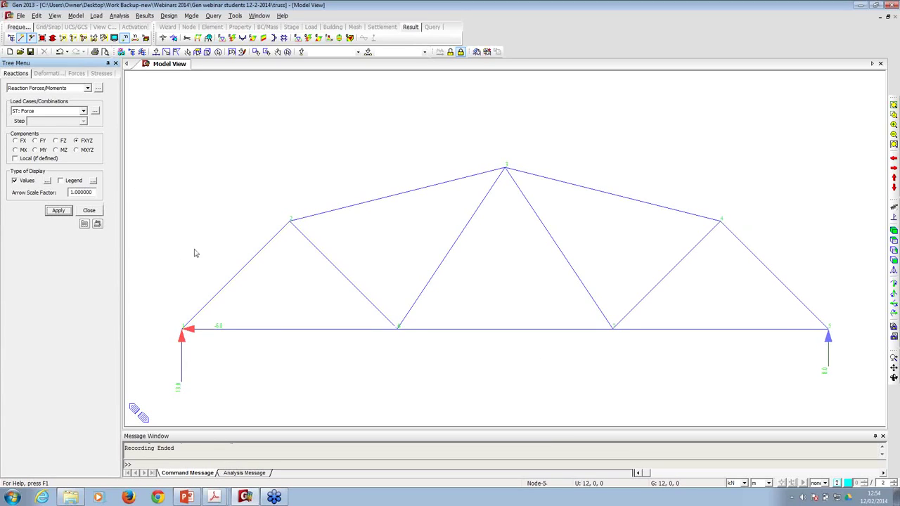
- Open the reaction result table for nodes 1to7 under load case Force(ST)
click(144, 16)
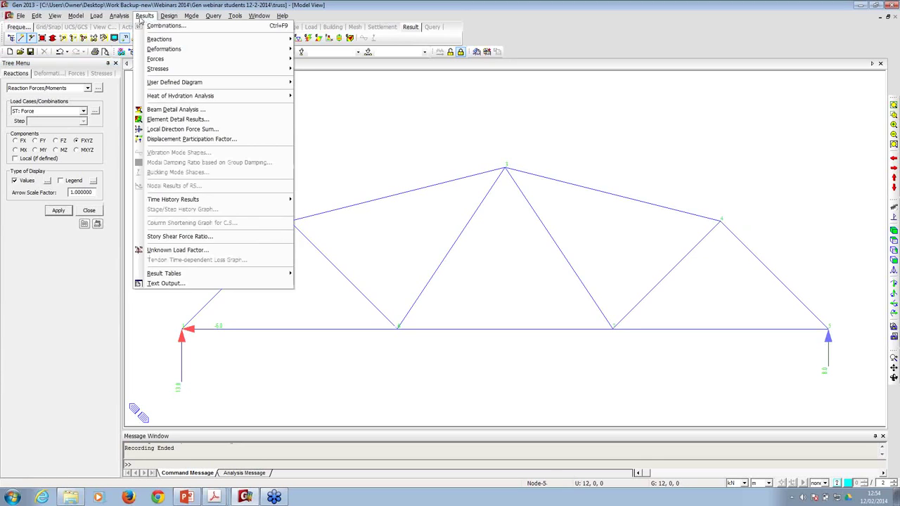
mouse_move(201, 274)
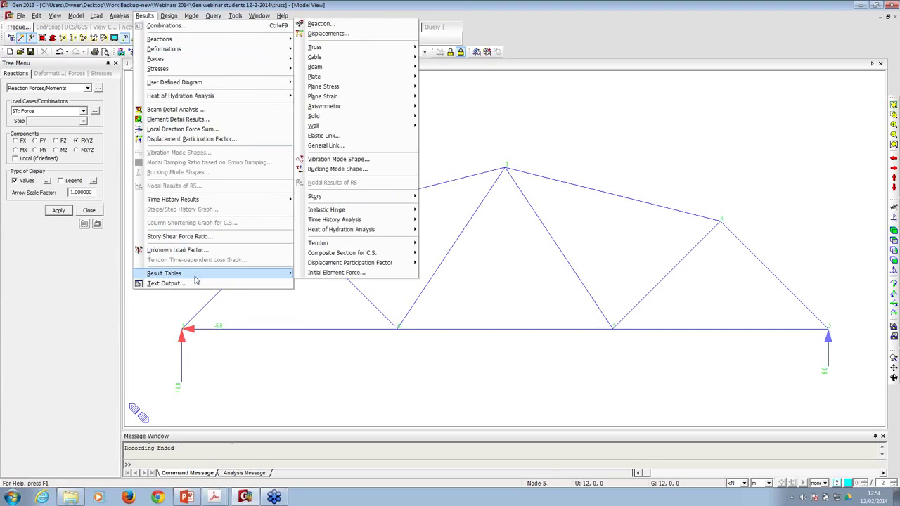
click(330, 26)
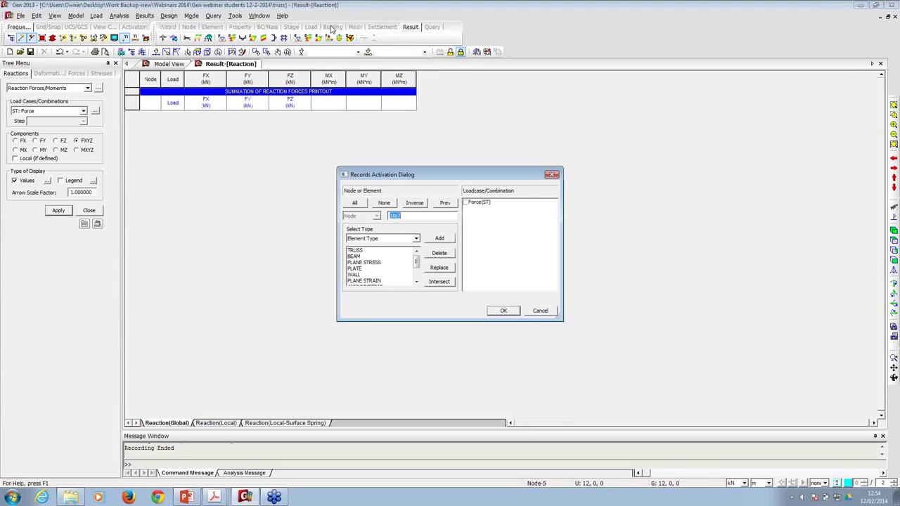
click(464, 203)
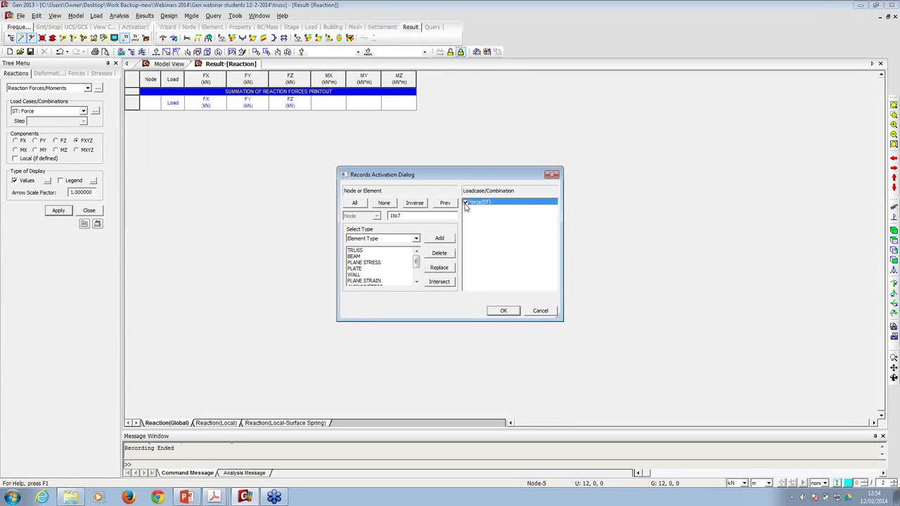
click(503, 311)
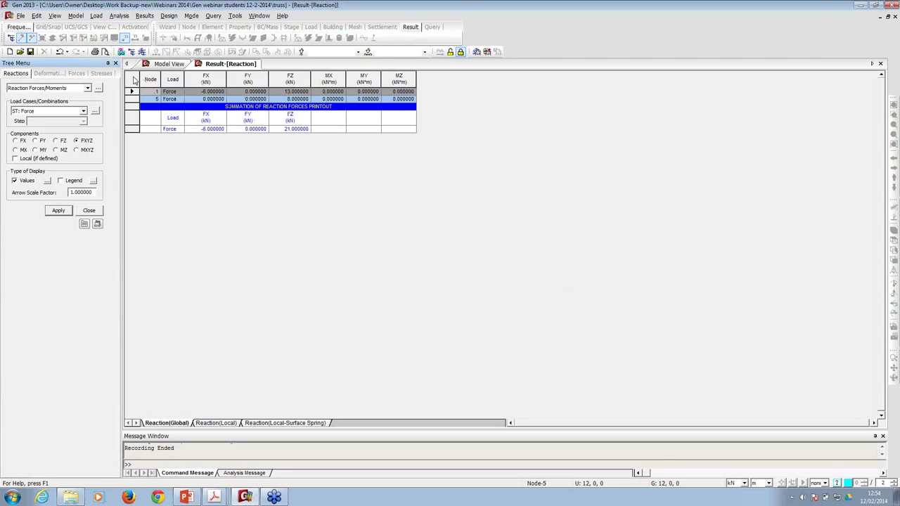
- Select the entire reaction result table, then return to the model view and close the reaction display settings
click(133, 79)
click(164, 80)
drag(154, 96, 346, 102)
right_click(268, 94)
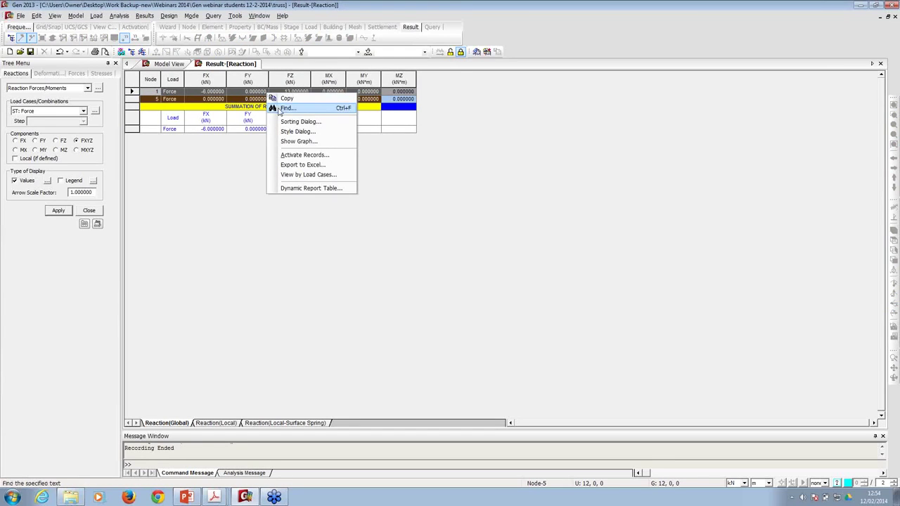
click(138, 83)
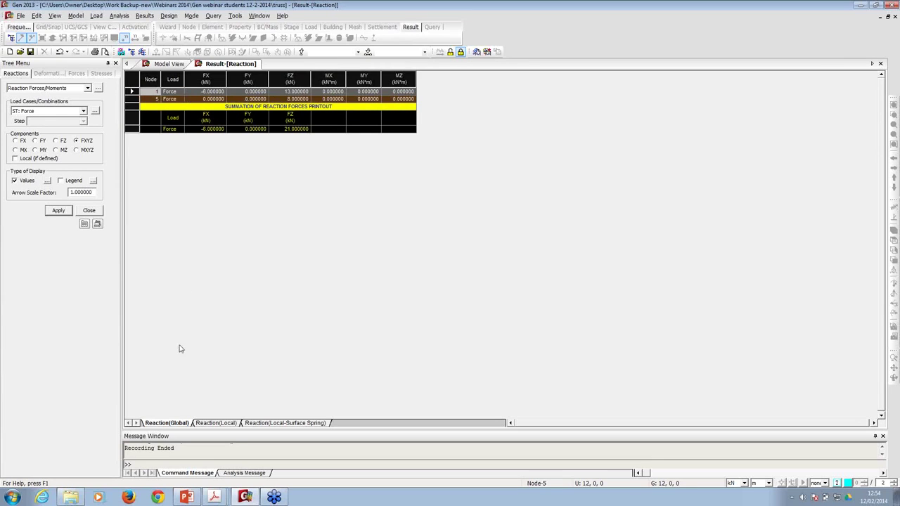
click(154, 65)
click(89, 210)
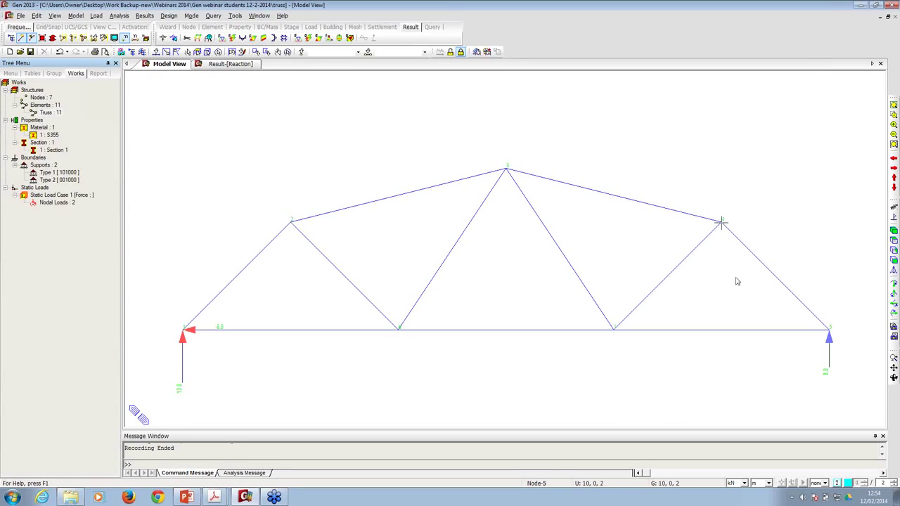
- Switch to PowerPoint and present the 2D Statically indeterminate frame slide as a slide show
key(alt+Tab)
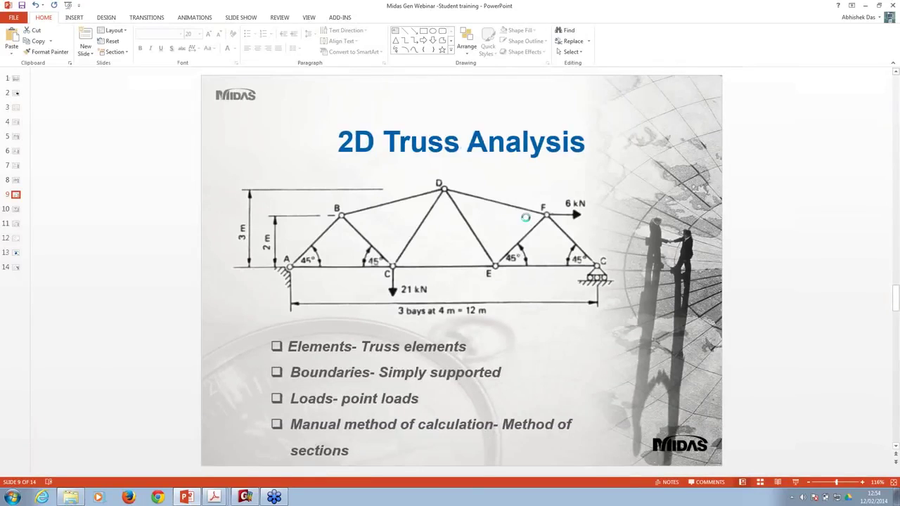
key(shift+F5)
key(Right)
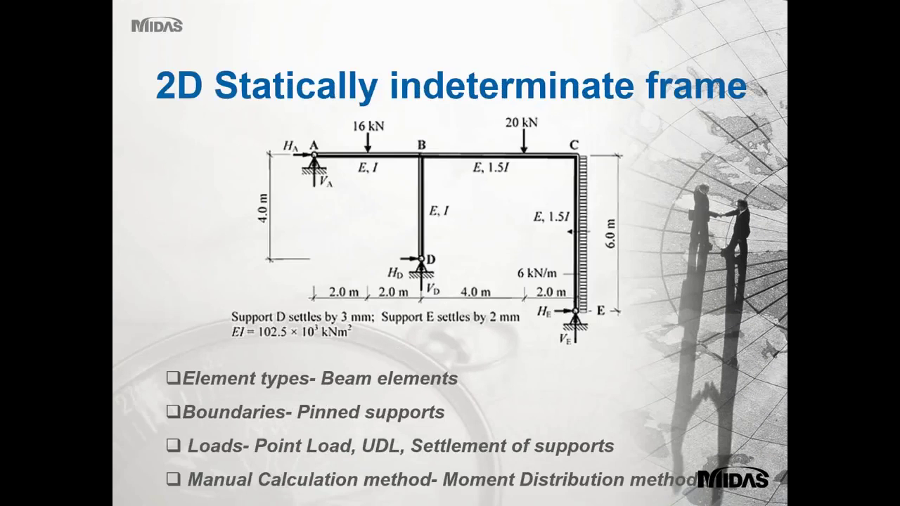
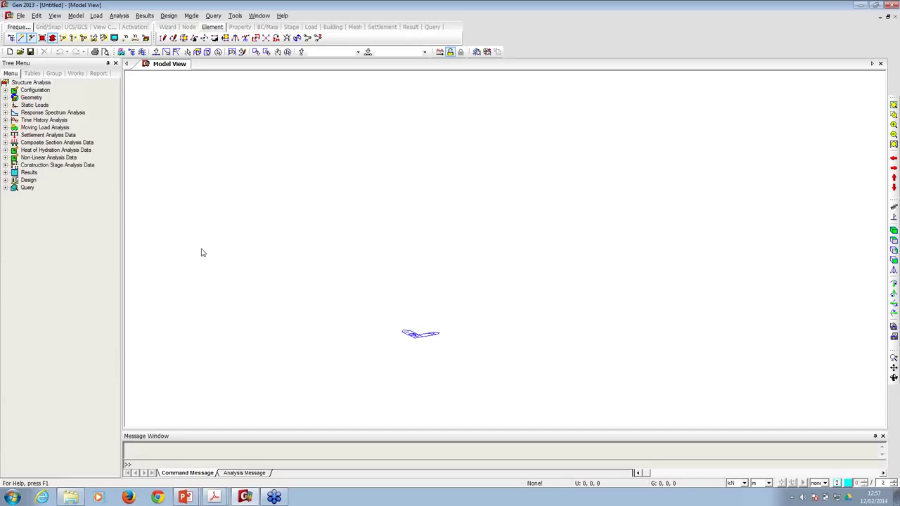
- Check the frame slide, return to midas Gen, and add distances 2,2,4,2 m in the Beam Wizard
key(alt+Tab)
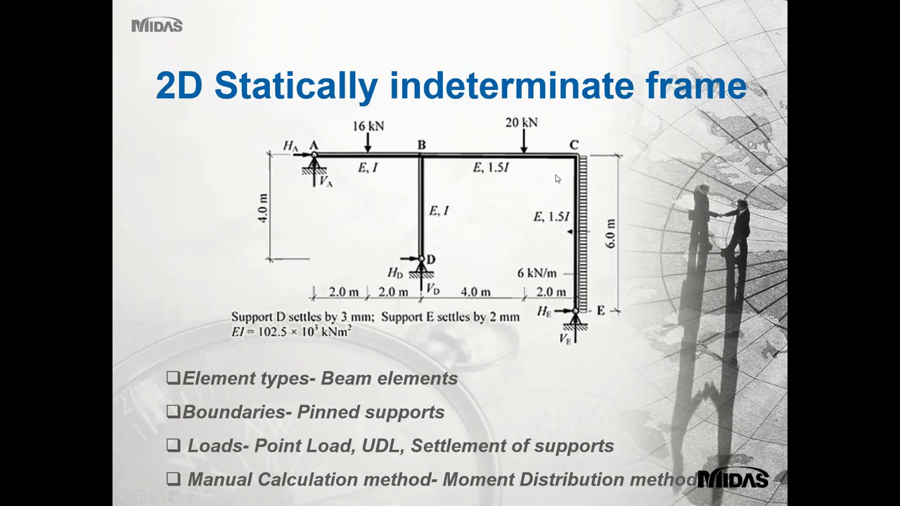
key(alt+Tab)
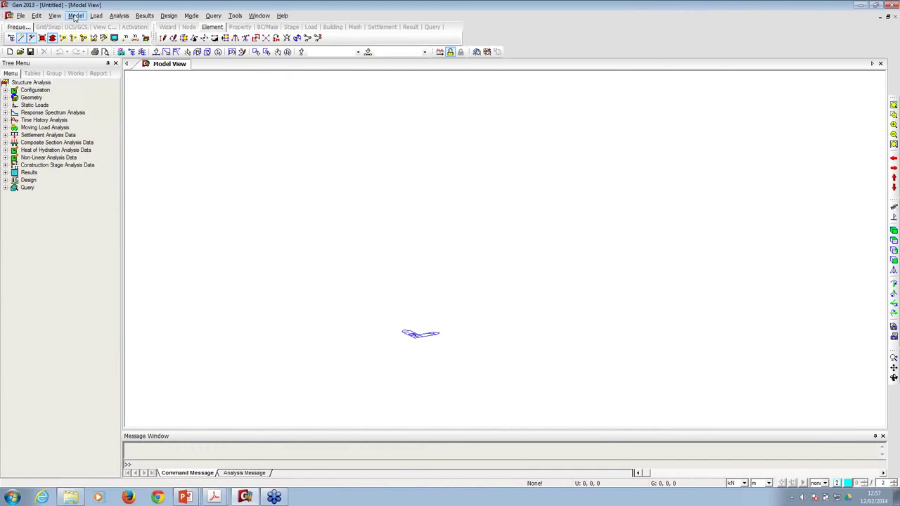
click(74, 16)
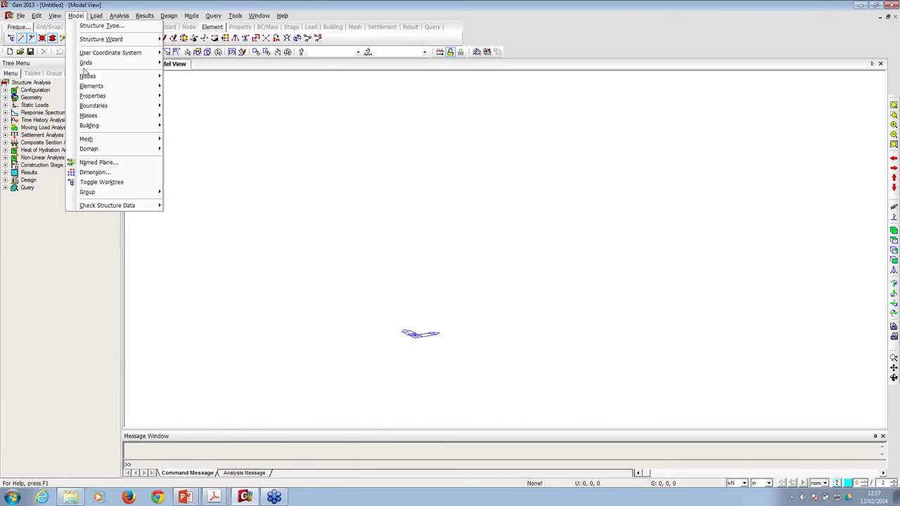
mouse_move(93, 79)
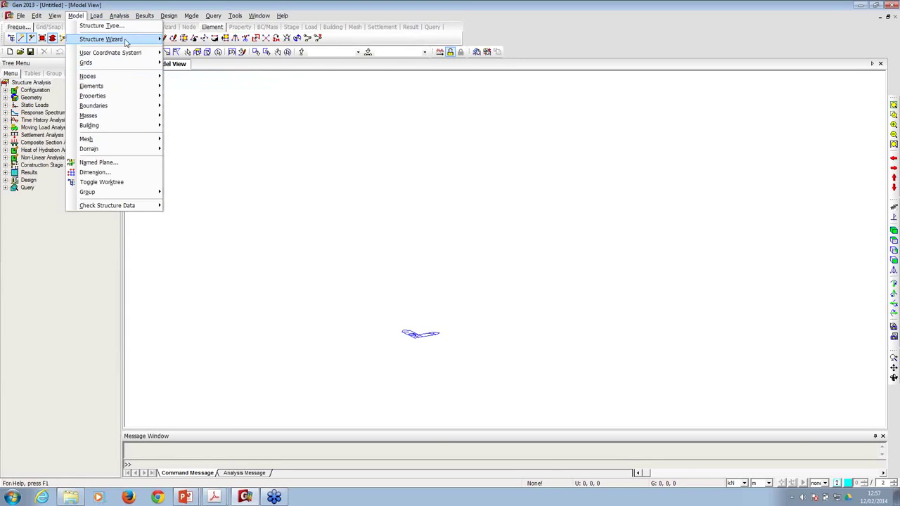
mouse_move(128, 41)
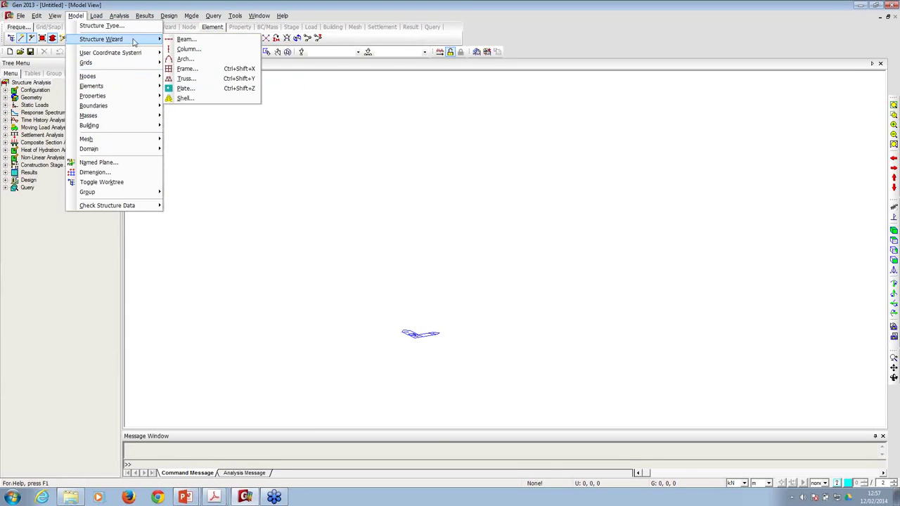
click(188, 45)
drag(105, 21, 247, 49)
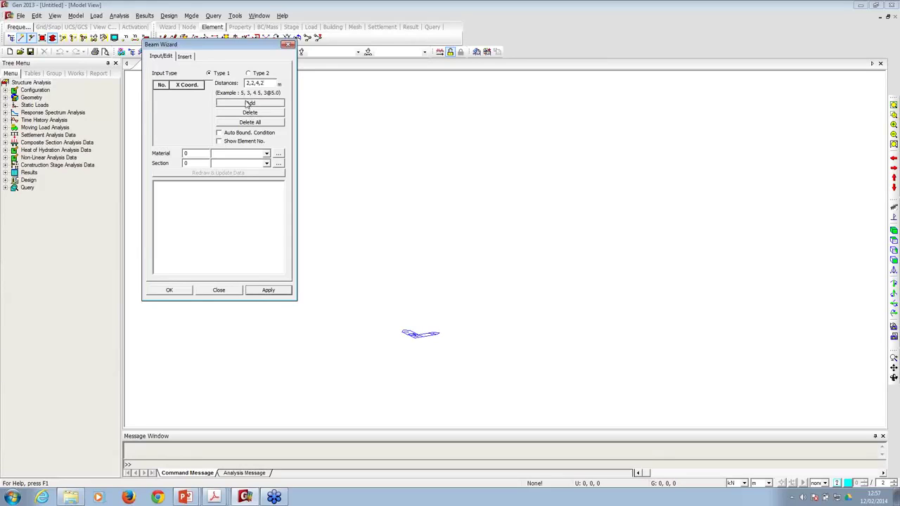
click(247, 104)
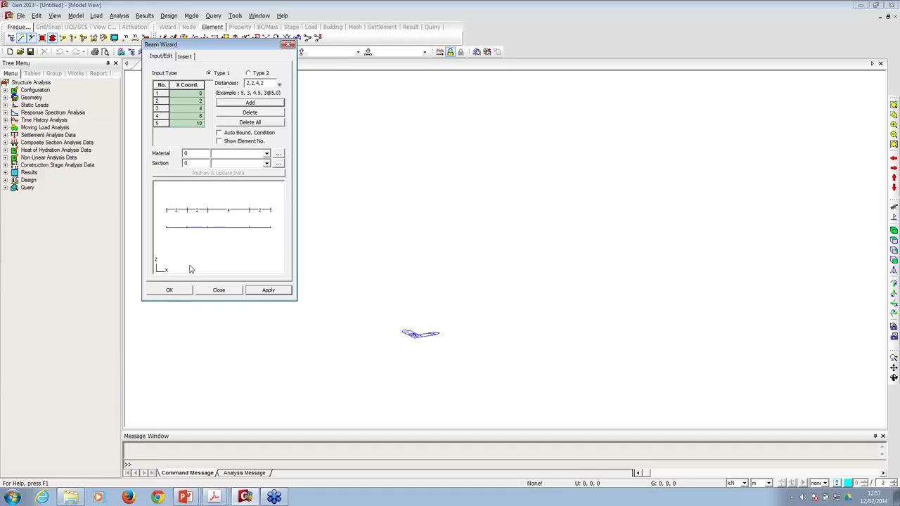
- Set the beam's material and section numbers to 1 and generate the beam at the origin
click(185, 153)
click(197, 163)
text(1)
click(169, 291)
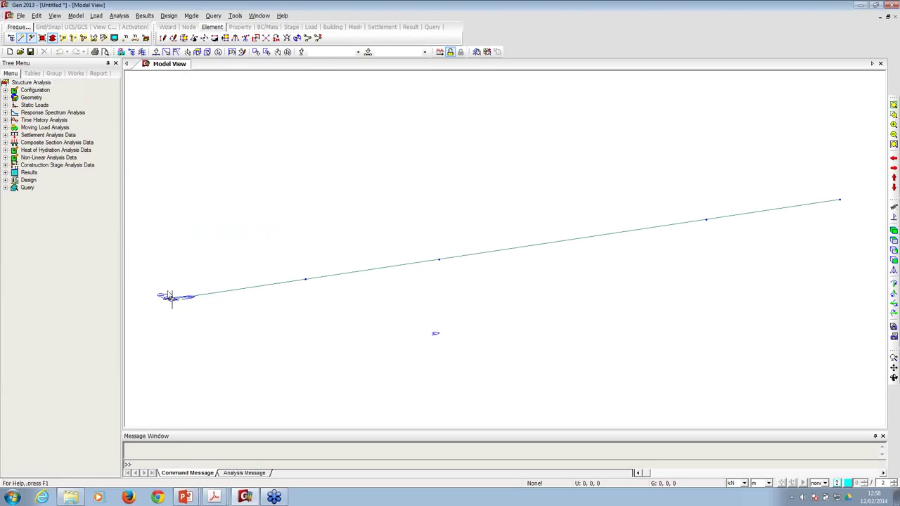
- Check the slide's column height and extrude the node 4 m along the beam into a beam element by 0, 0, -4 m
click(893, 271)
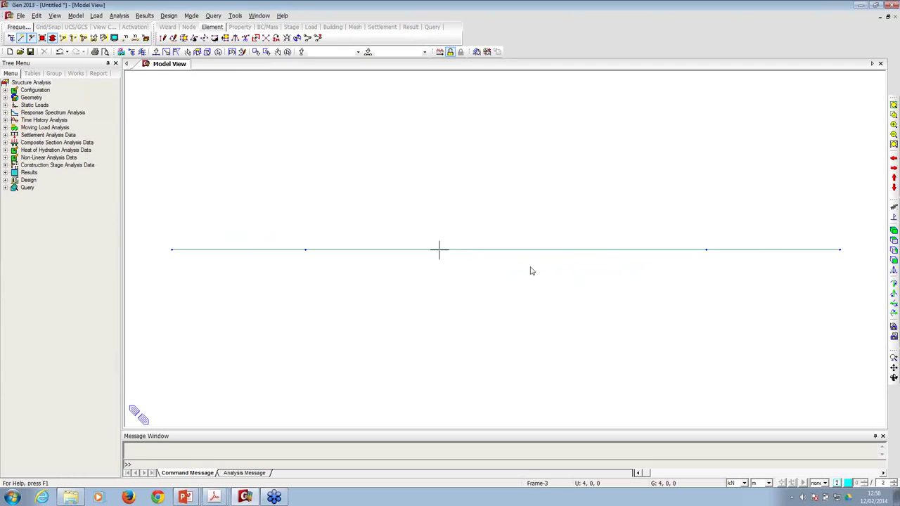
key(alt+Tab)
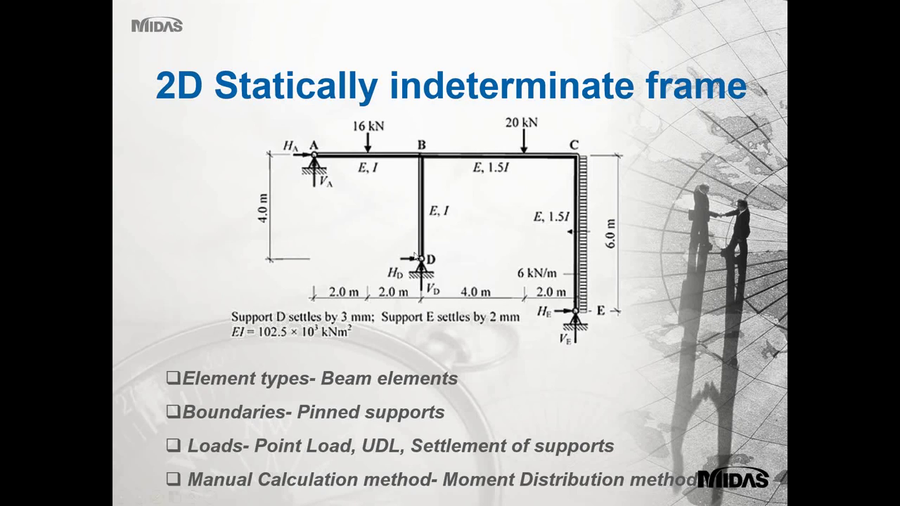
key(alt+Tab)
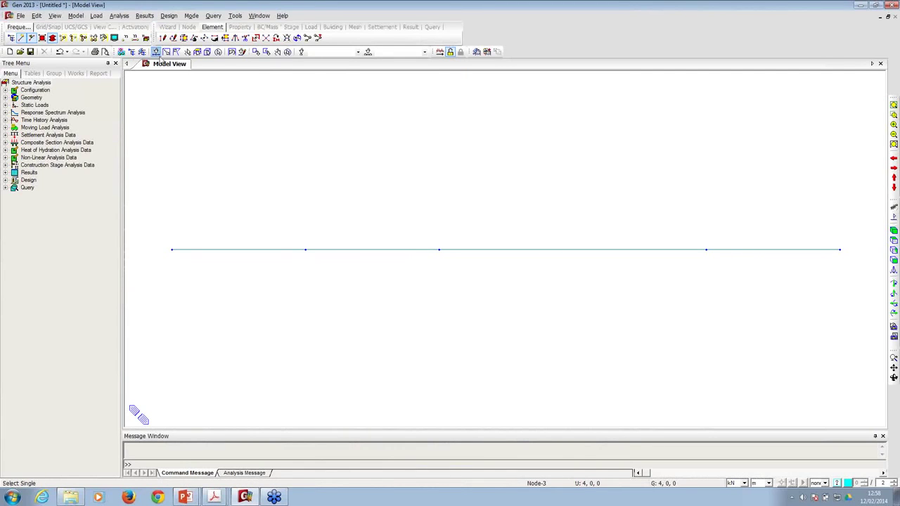
click(438, 249)
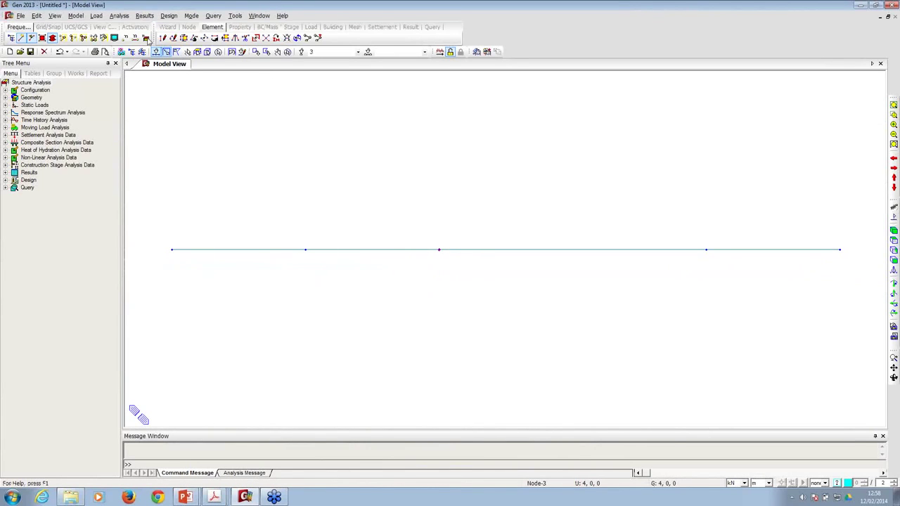
click(75, 15)
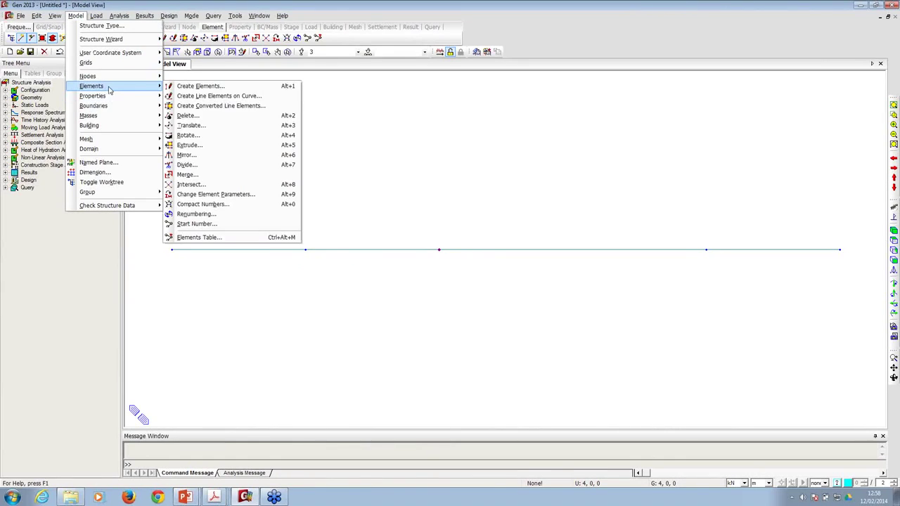
click(201, 145)
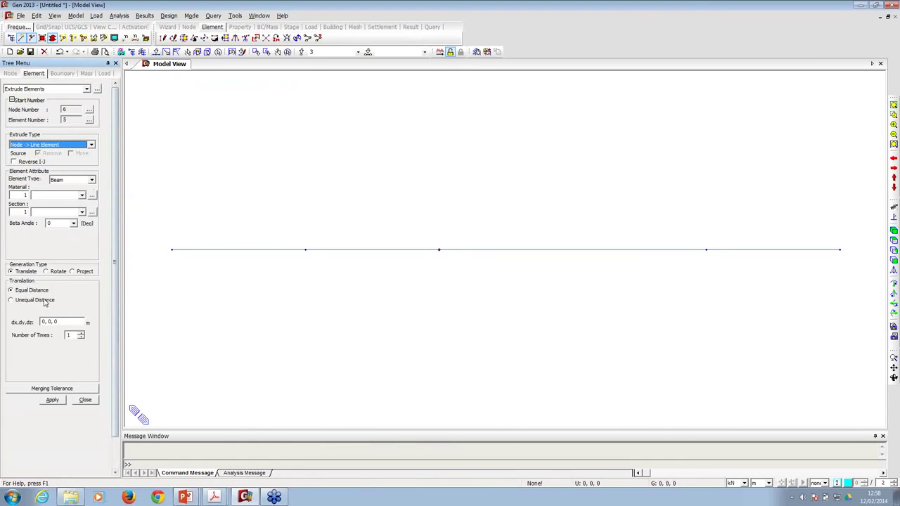
click(55, 322)
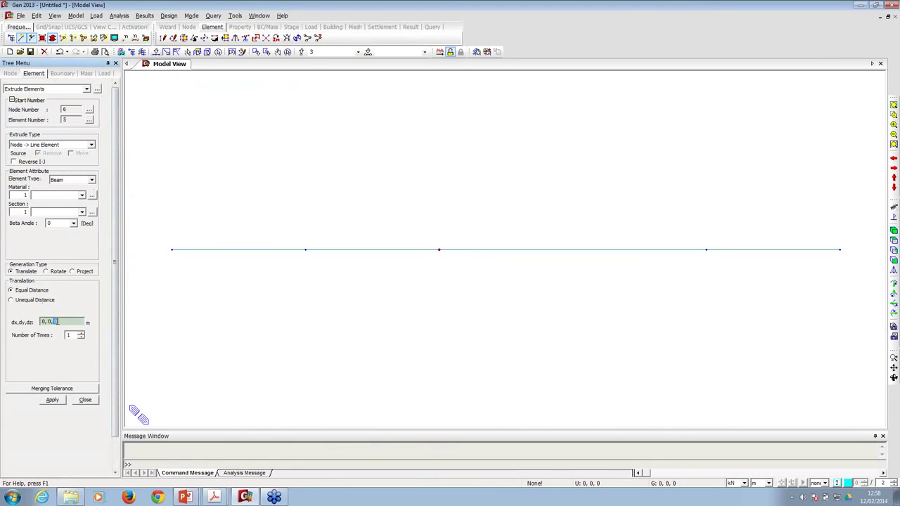
text(-4)
click(52, 400)
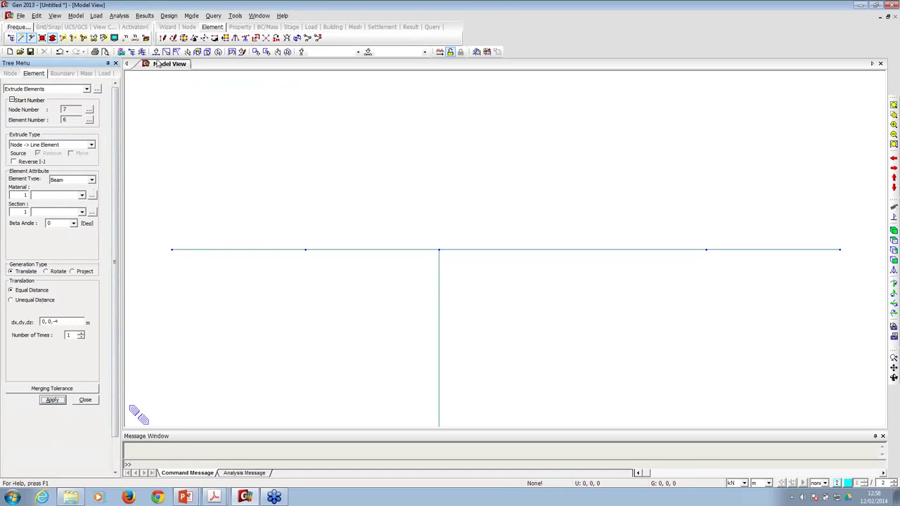
- Extrude the beam's far end node at 10 m into a beam element by 0, 0, -6 m, and close the extrusion settings
click(155, 51)
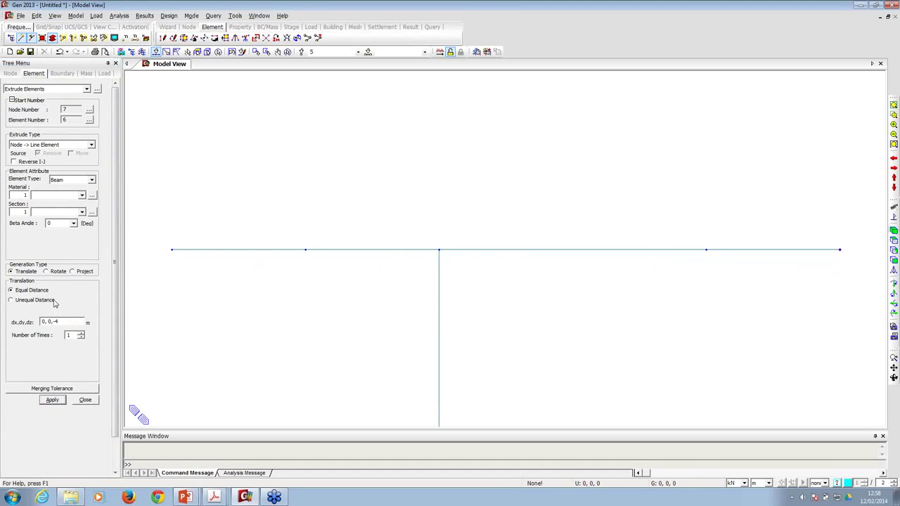
double_click(55, 322)
text(6)
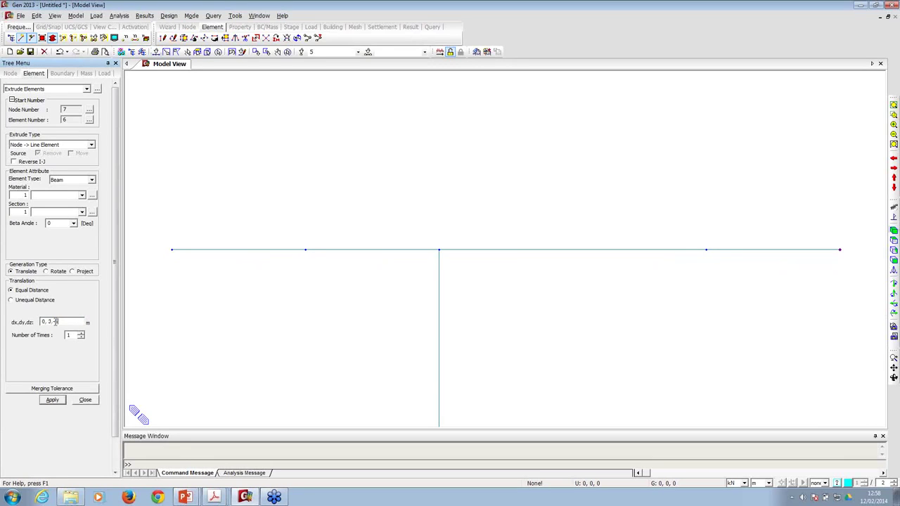
click(52, 400)
click(894, 260)
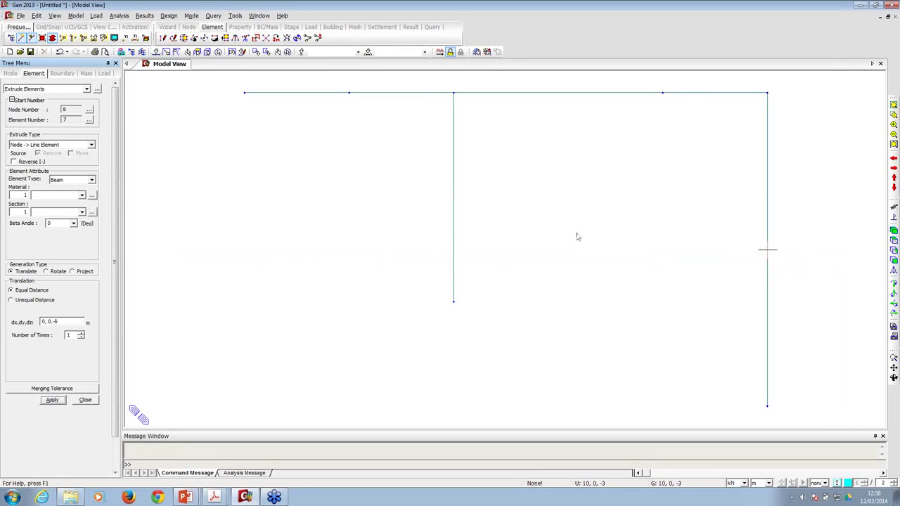
click(85, 400)
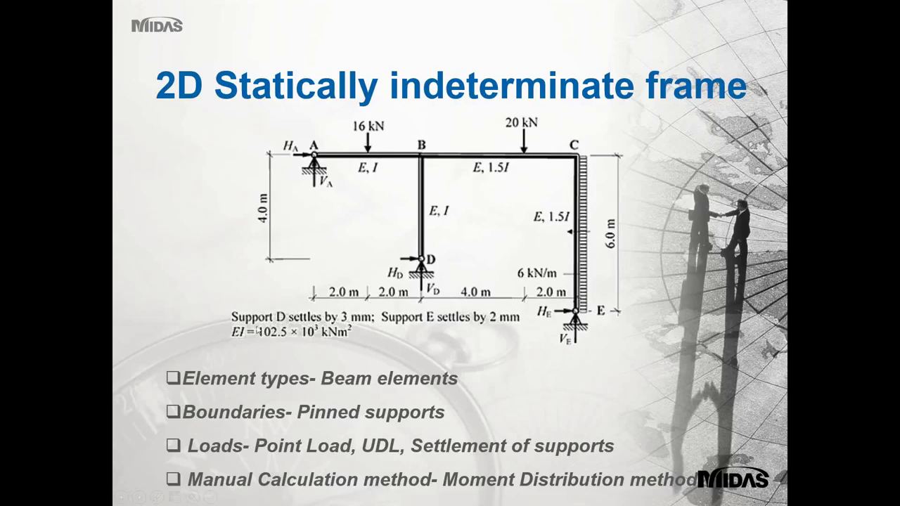
- Read the EI value given on the frame slide and return to midas Gen
key(alt+Tab)
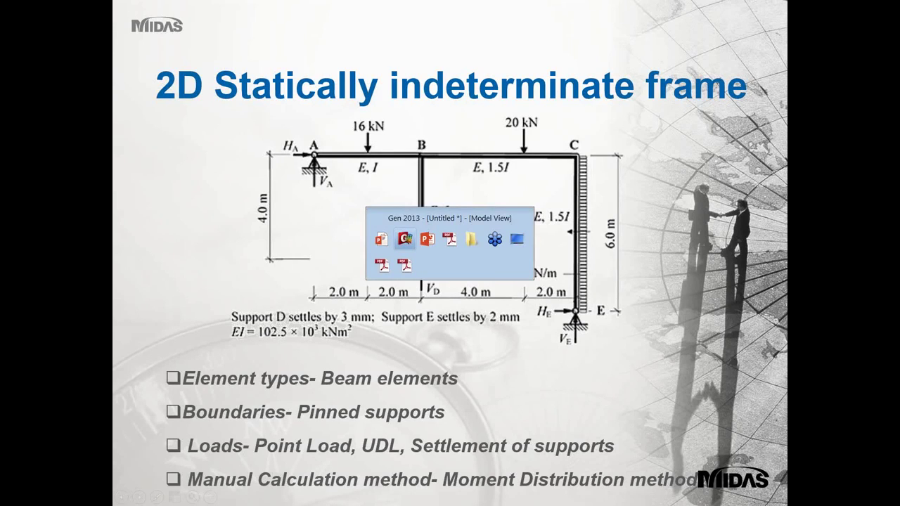
key(alt+Tab)
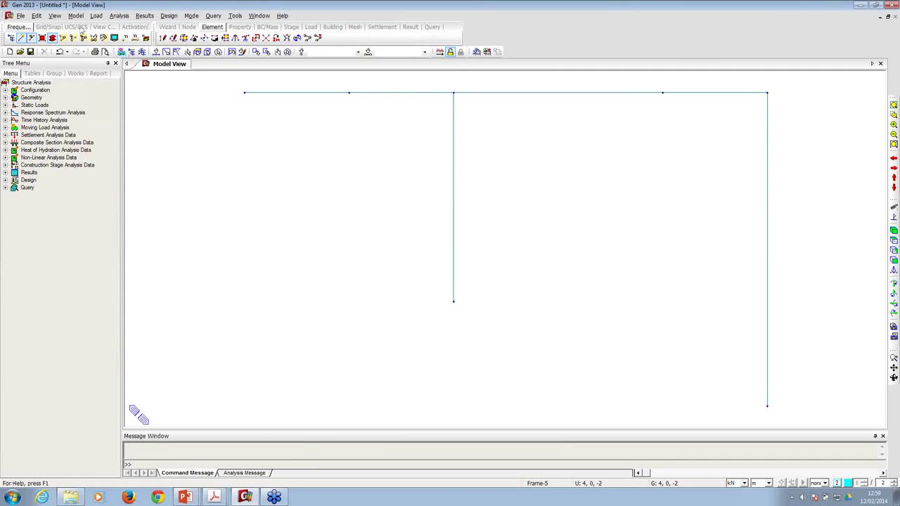
click(74, 16)
mouse_move(106, 40)
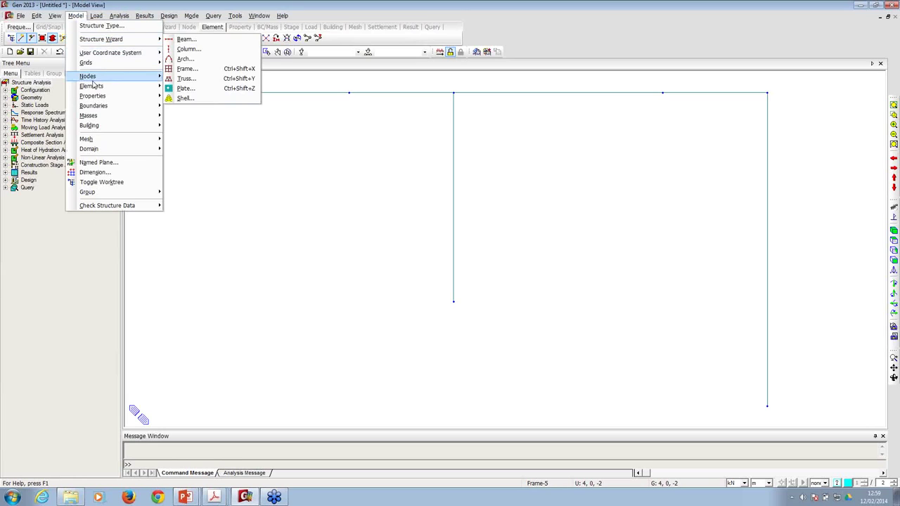
mouse_move(108, 99)
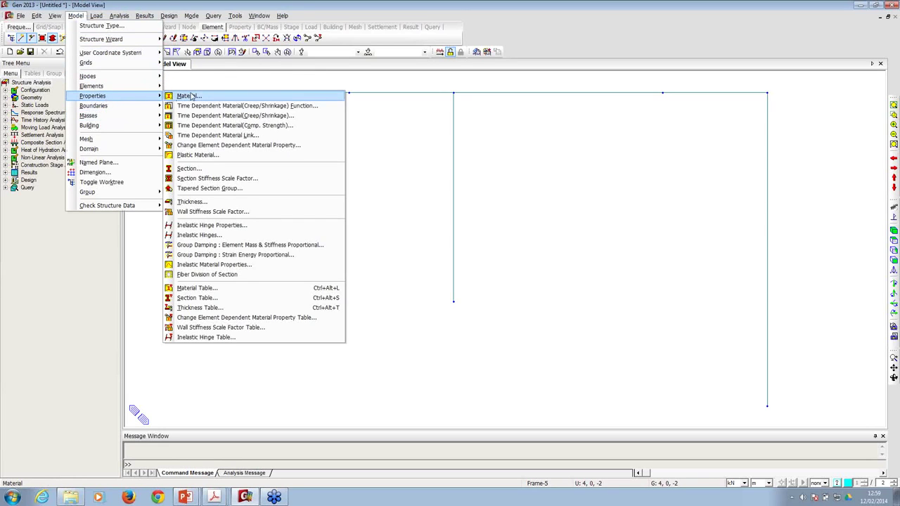
click(189, 95)
drag(160, 24, 203, 110)
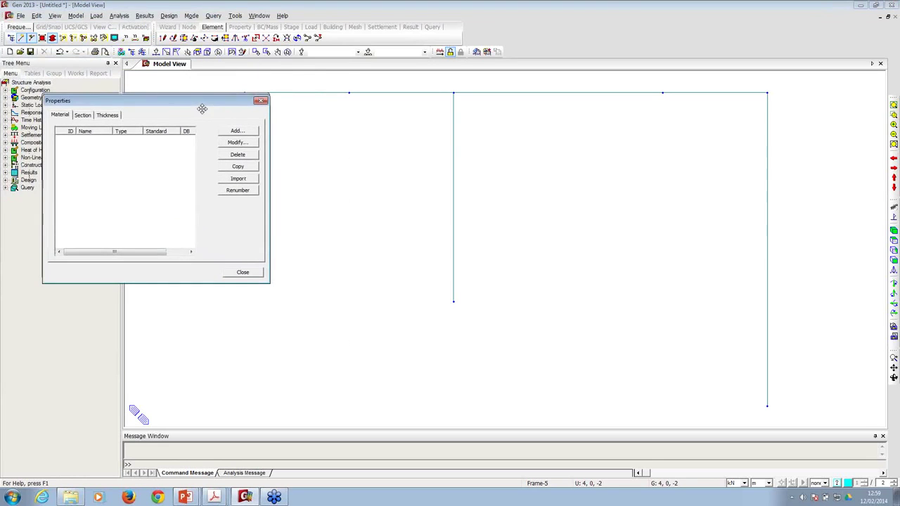
click(237, 132)
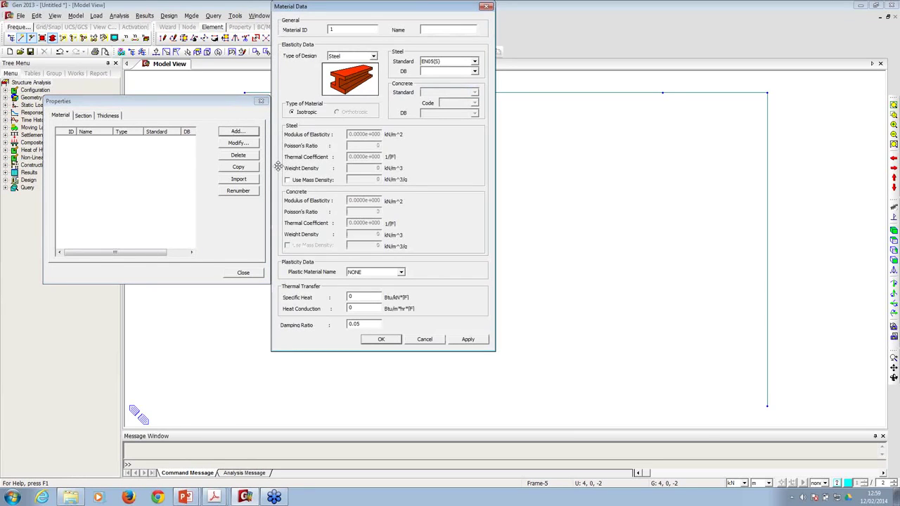
key(alt+Tab)
click(425, 340)
click(247, 274)
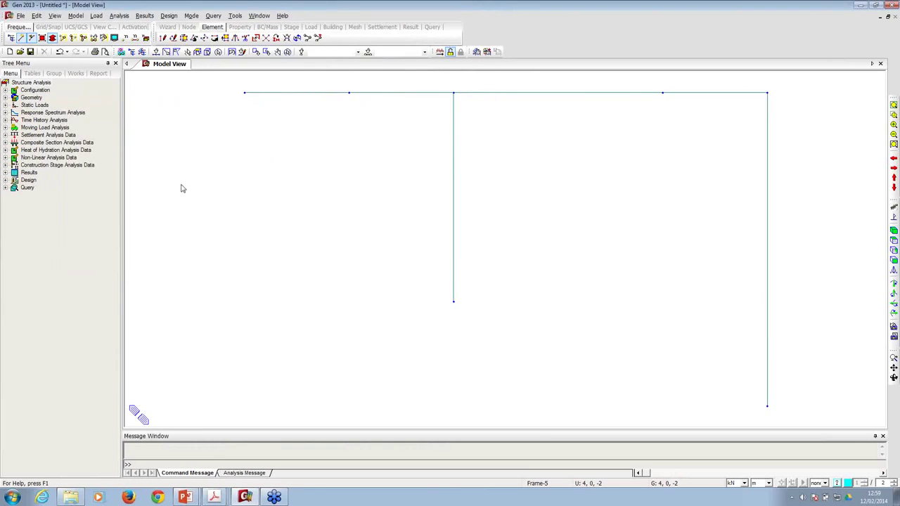
- Check the model's force and length units, keeping kN and m
click(743, 484)
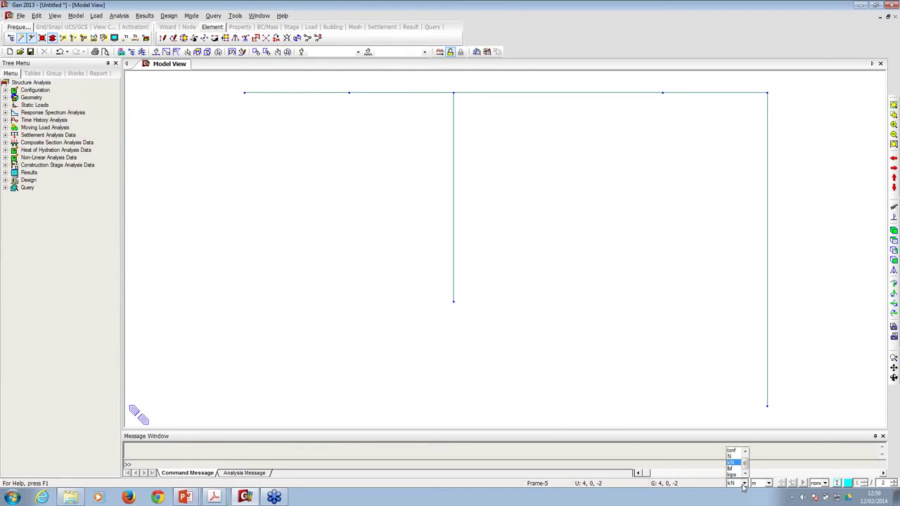
click(743, 483)
click(744, 484)
click(743, 484)
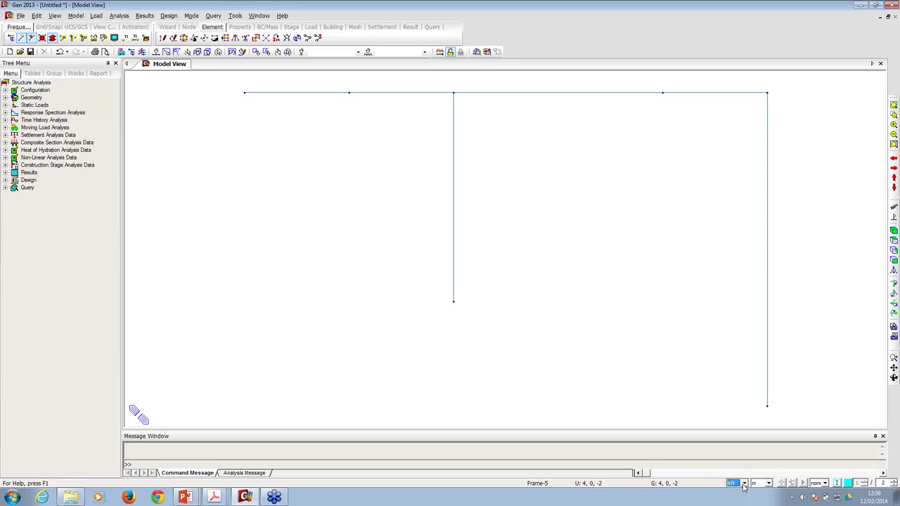
click(760, 484)
click(759, 484)
- Begin a new user-defined material in the model properties and name it material 1
click(76, 16)
mouse_move(90, 77)
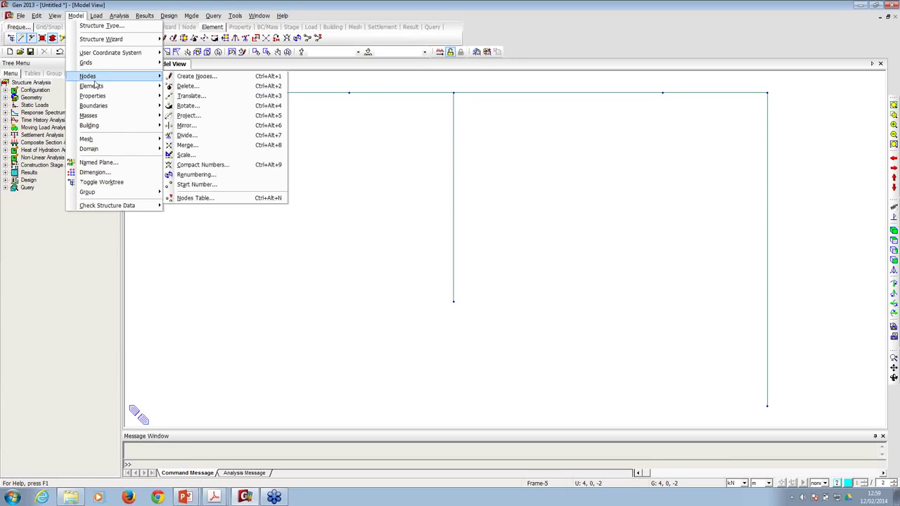
mouse_move(93, 95)
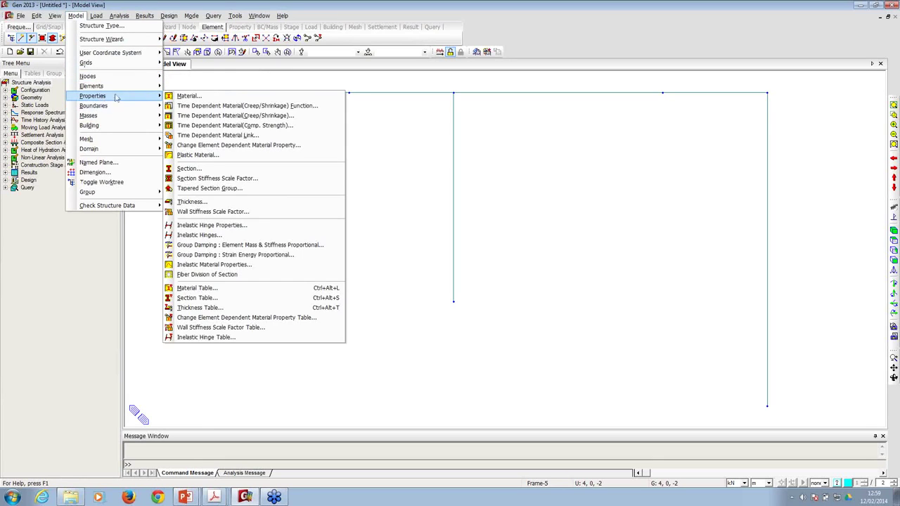
click(183, 98)
click(189, 47)
click(331, 57)
click(300, 70)
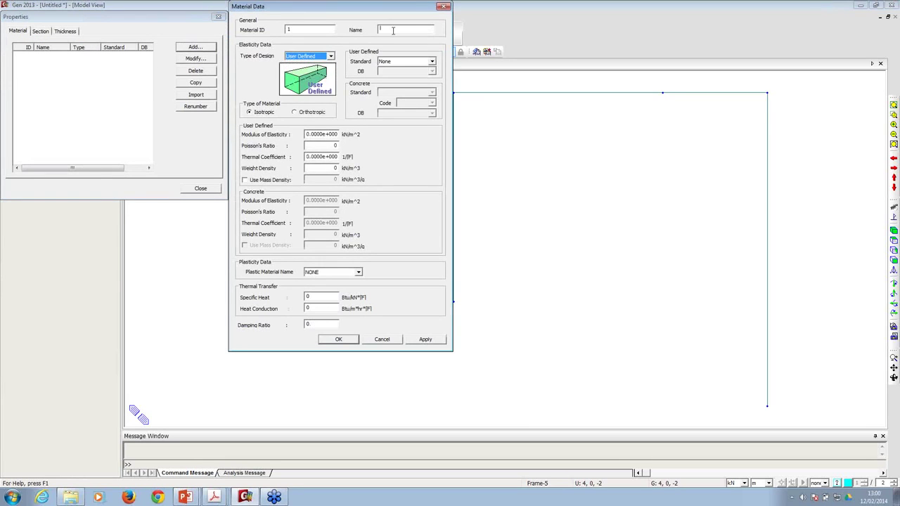
click(393, 30)
text(me)
- Set the material's modulus of elasticity to 102.5e+003 kN/m^2 and save the material
drag(321, 134, 277, 133)
text(102)
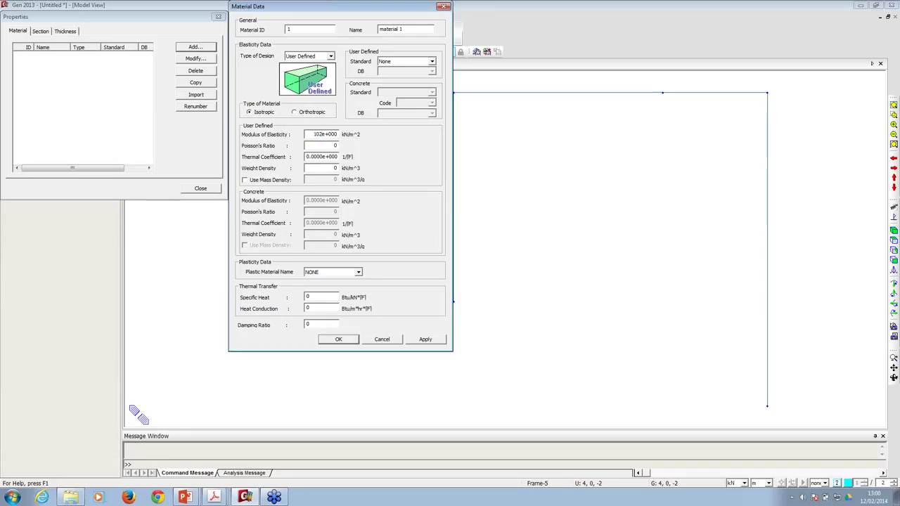
text(.5)
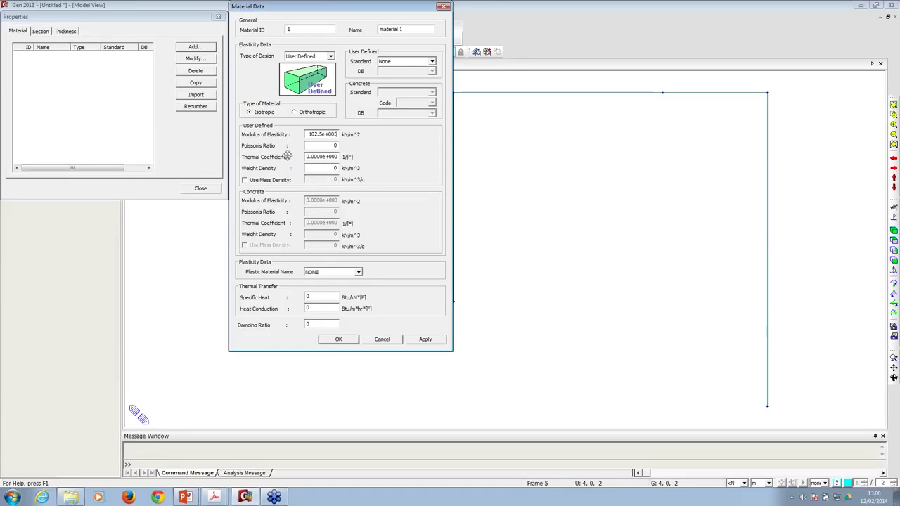
click(339, 340)
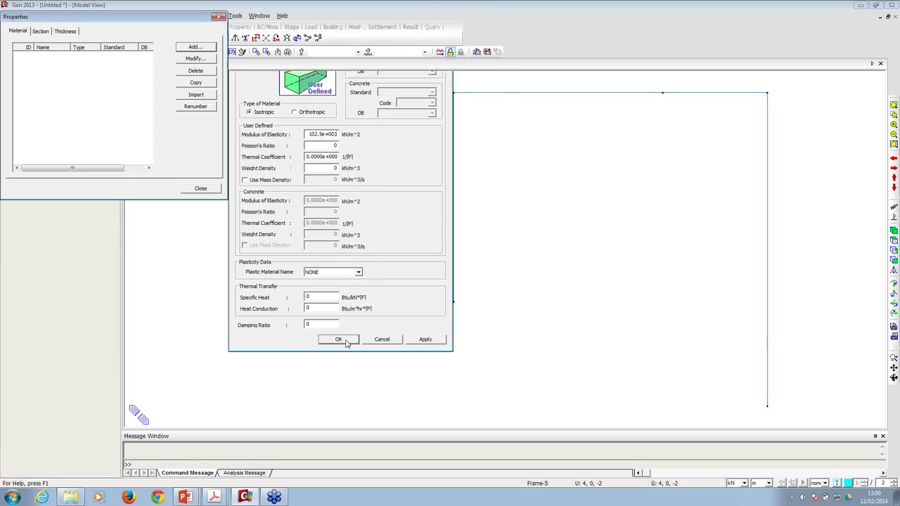
- Begin a new section defined by property values, with Solid Rectangle as its shape
click(41, 32)
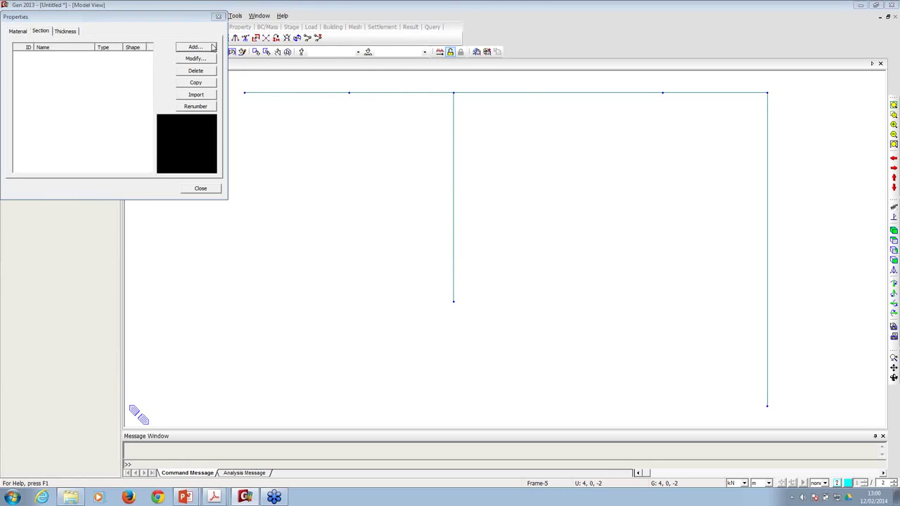
click(181, 46)
drag(317, 26, 394, 102)
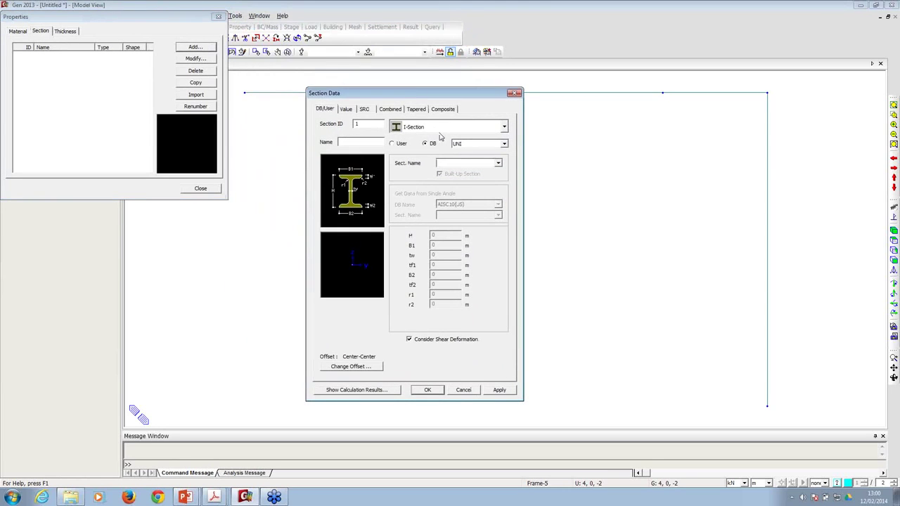
click(368, 111)
click(448, 132)
click(448, 132)
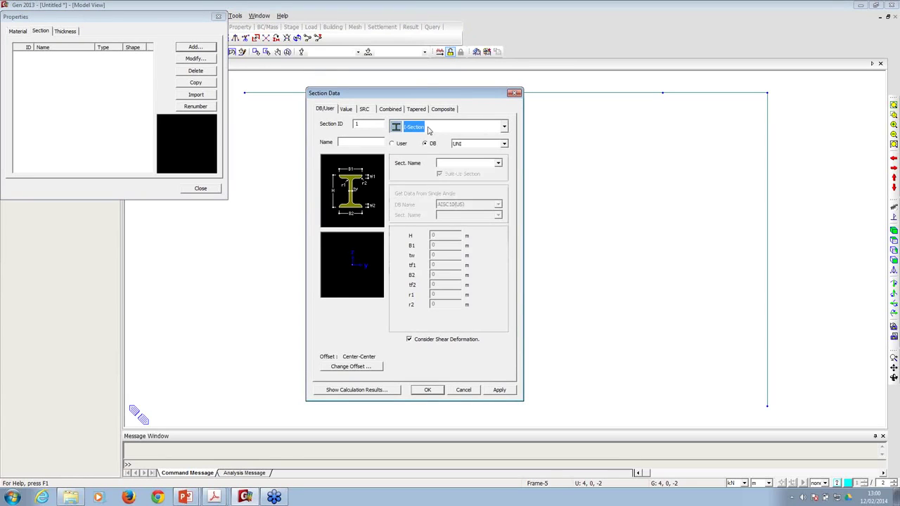
click(347, 110)
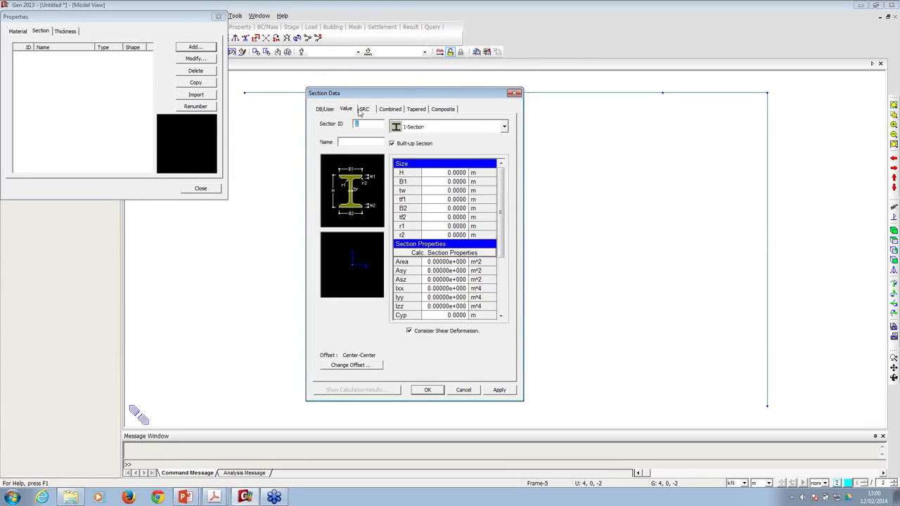
click(505, 127)
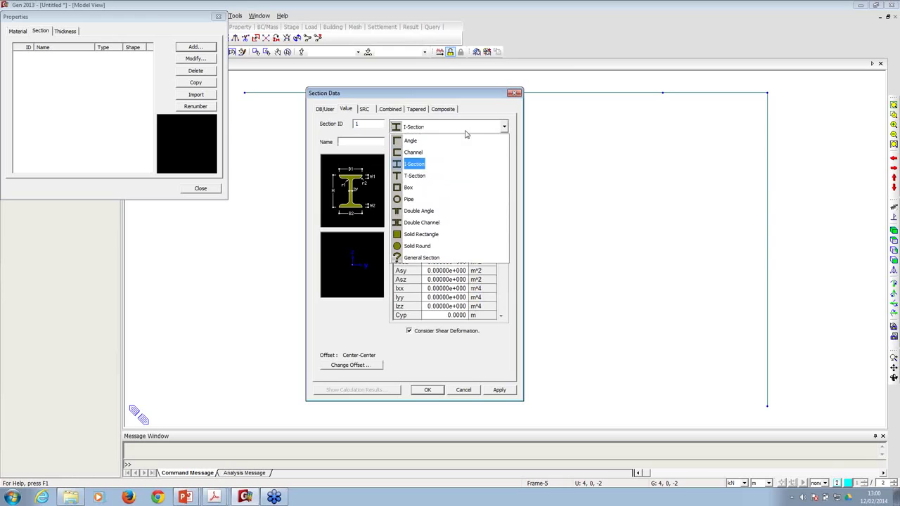
click(426, 237)
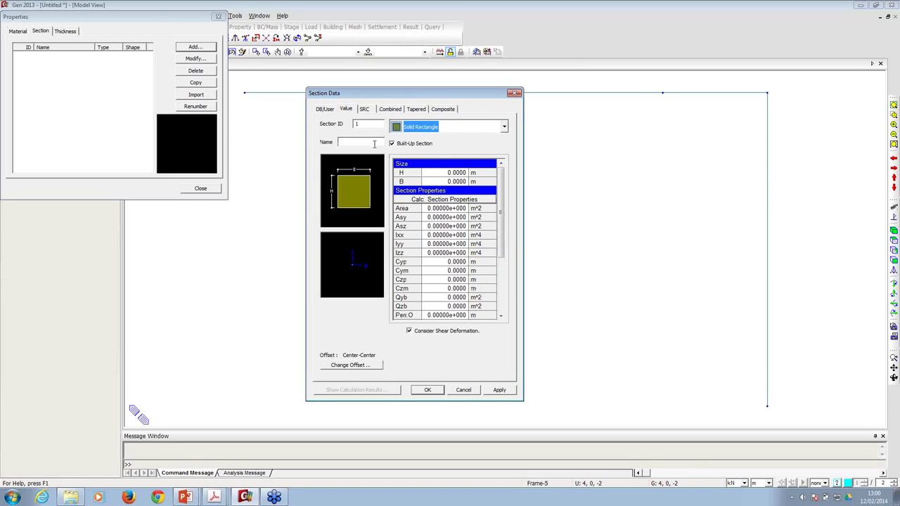
- Set the section's Iyy to 1 m^4 and its area to 100 m^2
click(434, 175)
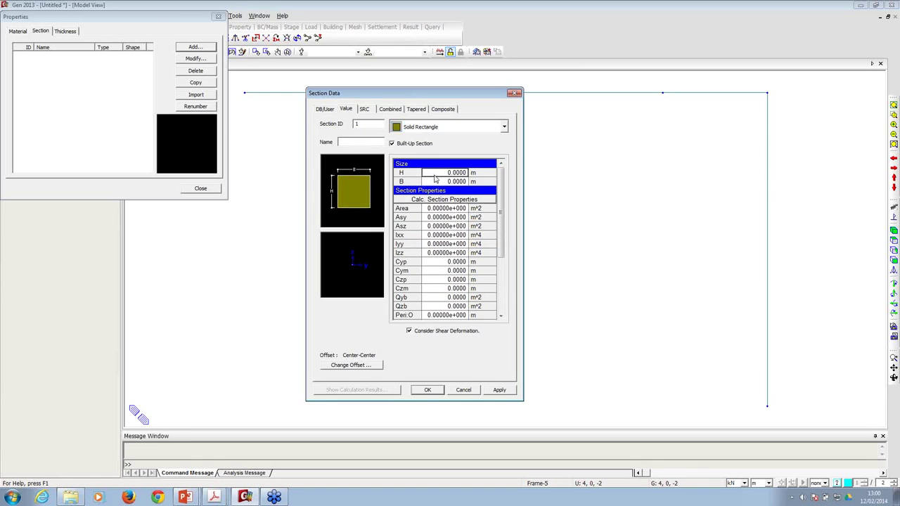
click(437, 181)
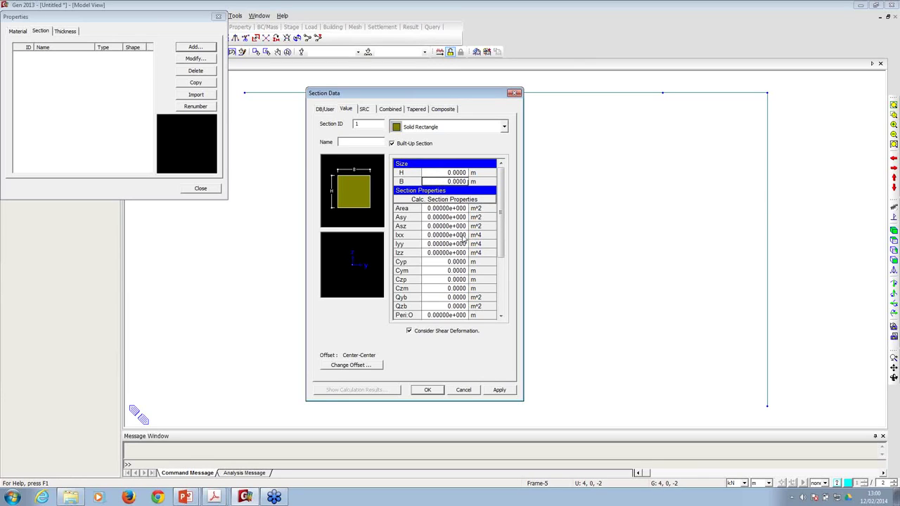
click(445, 210)
click(434, 243)
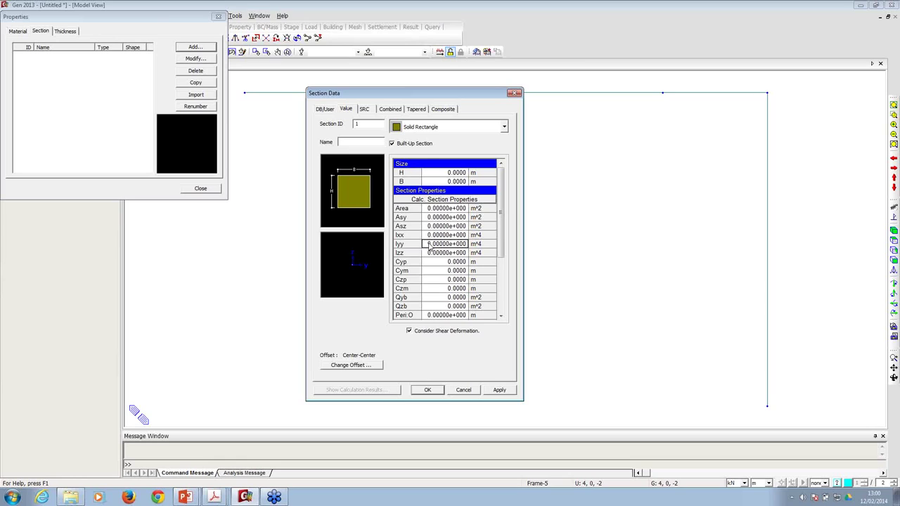
text(1)
click(447, 211)
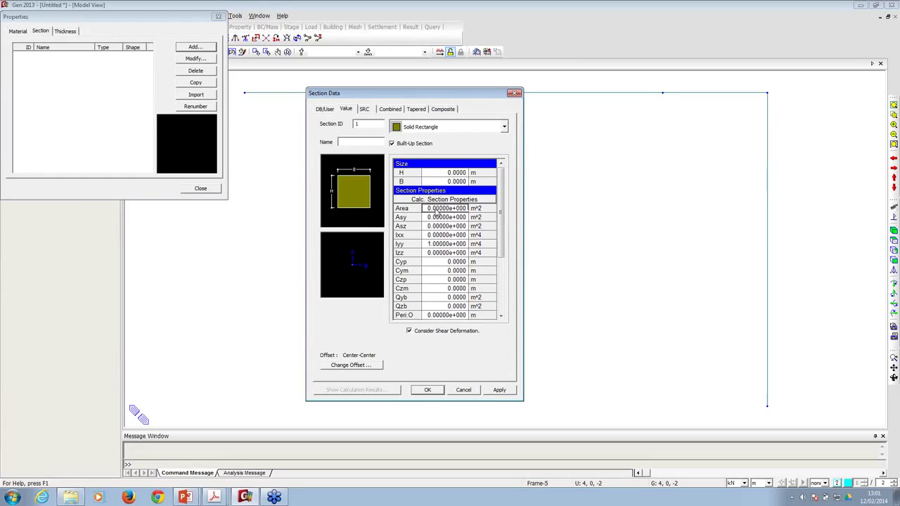
text(100)
key(Return)
- Name the section EI and apply it as section 1, keeping the section data open for another section
drag(448, 90, 253, 83)
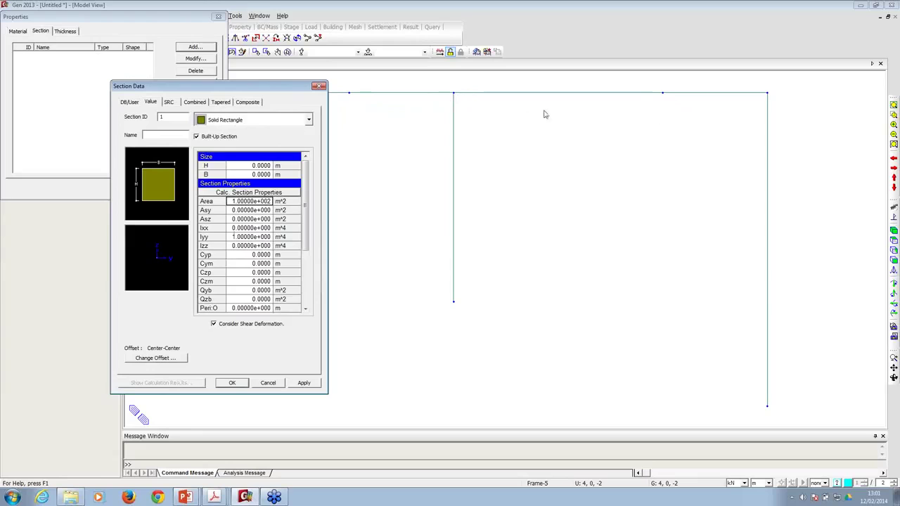
drag(281, 86, 204, 112)
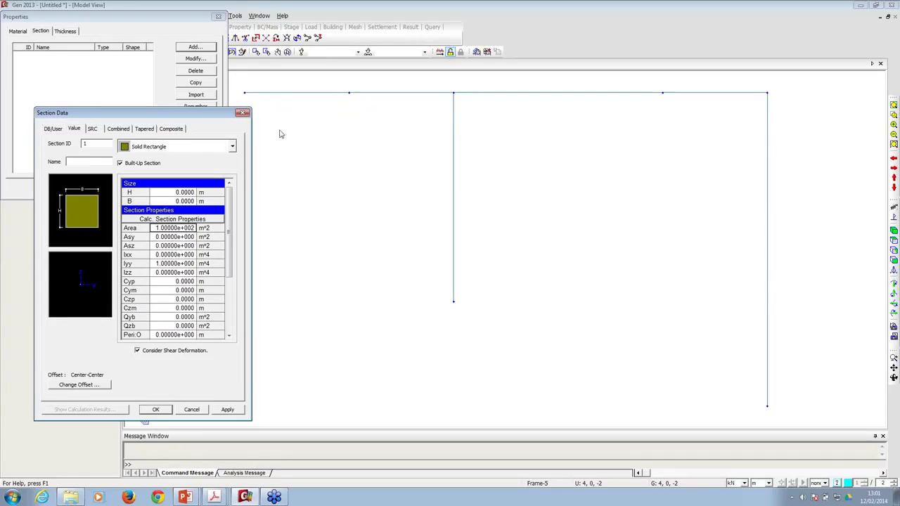
drag(140, 114, 260, 151)
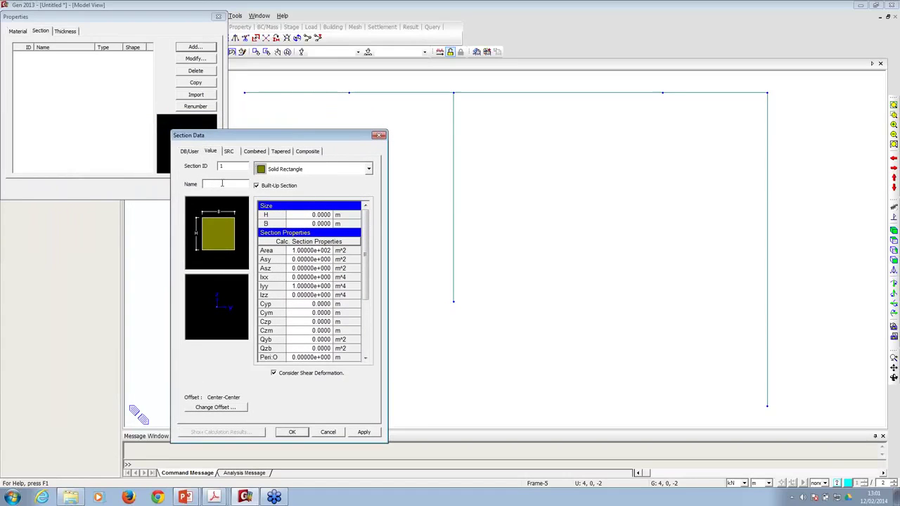
text(ion)
double_click(224, 183)
text(El)
click(364, 432)
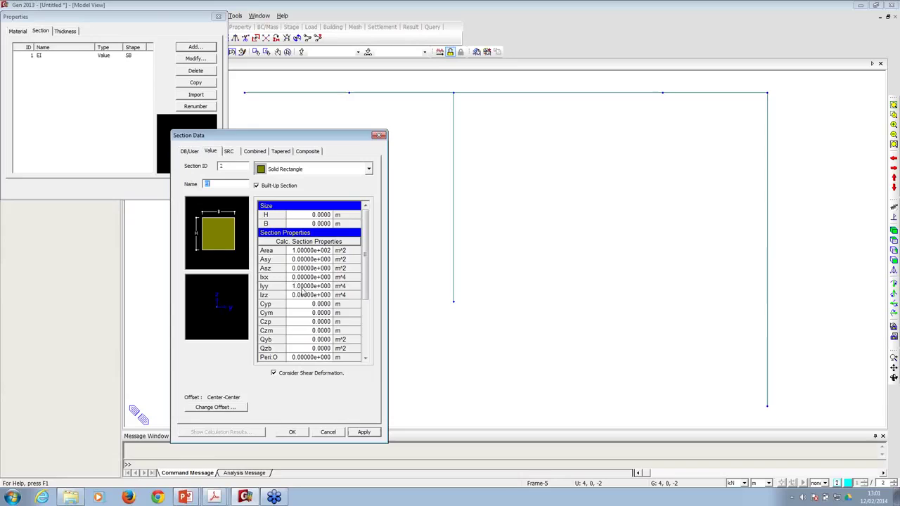
- Create section 2 named 1.5EI with an Iyy of 1.5 m^4 and close the properties
click(300, 287)
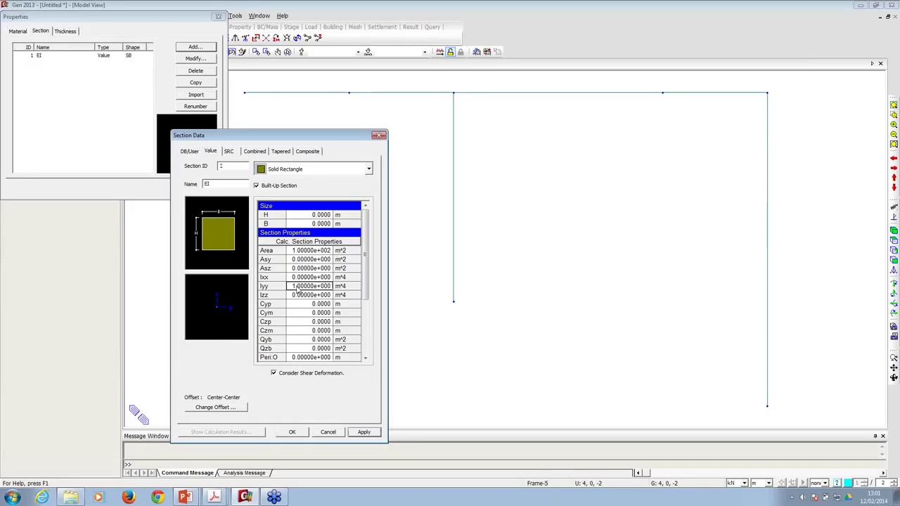
text(1.5)
key(Return)
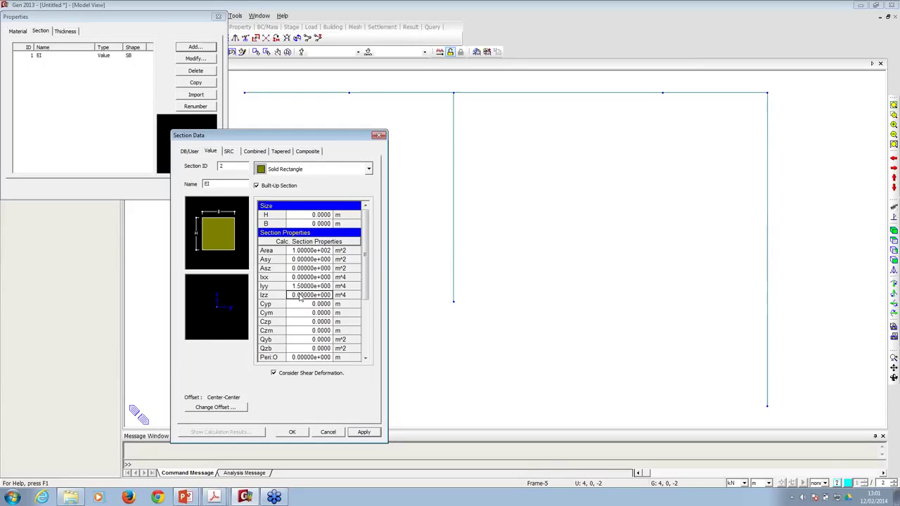
double_click(206, 184)
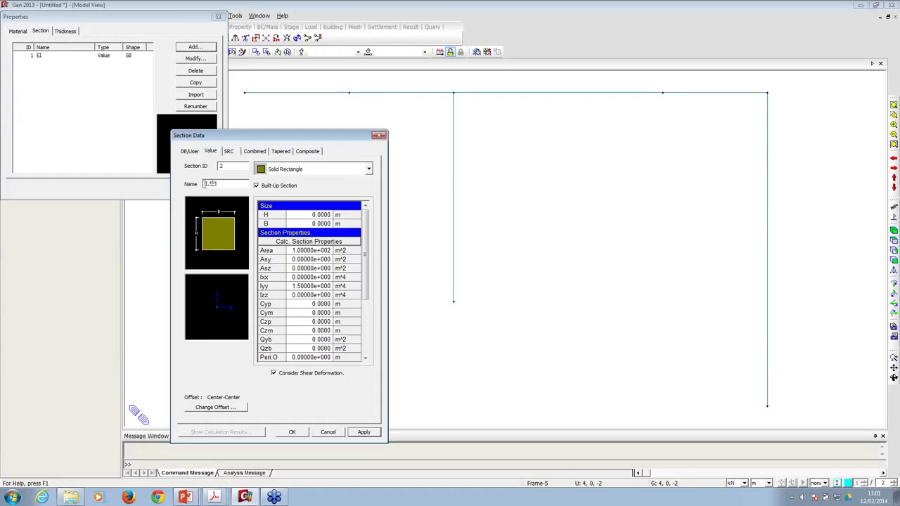
click(292, 432)
click(192, 189)
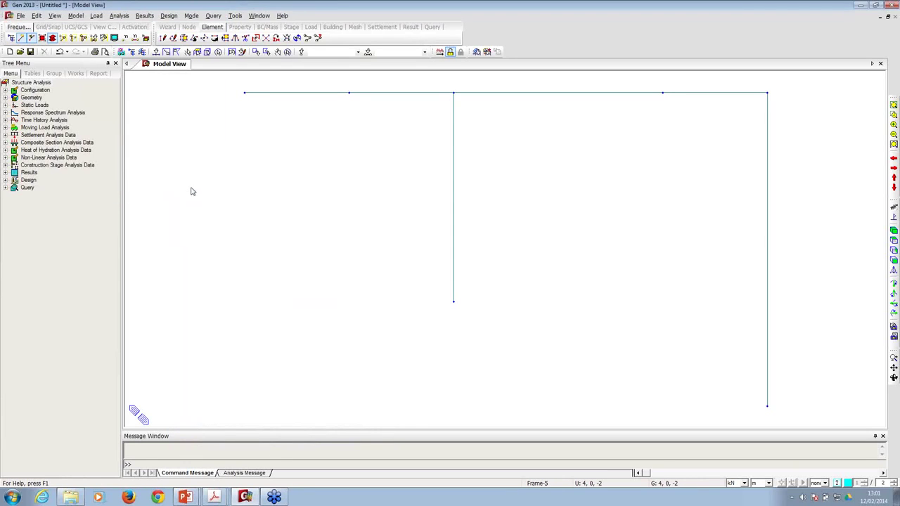
- Assign section 1.5EI to elements 3, 4 and 6, the beams between the two columns and the taller column
click(74, 73)
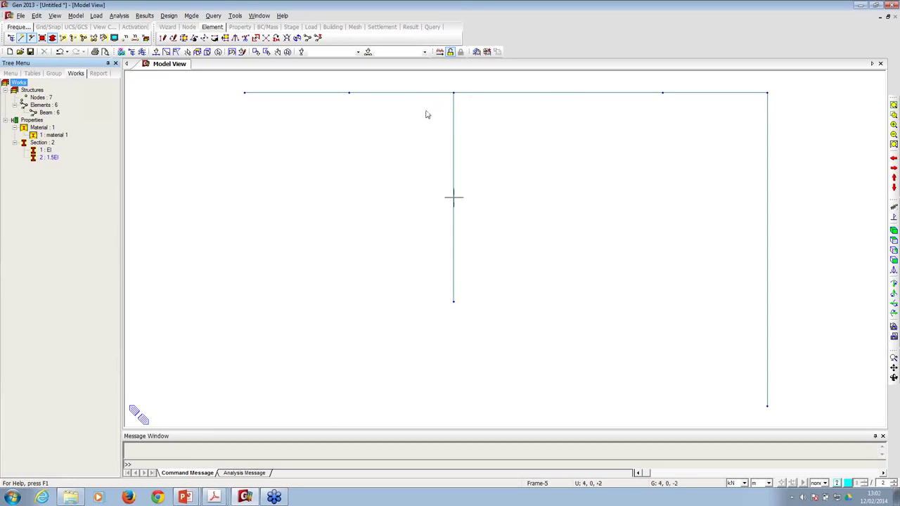
double_click(45, 152)
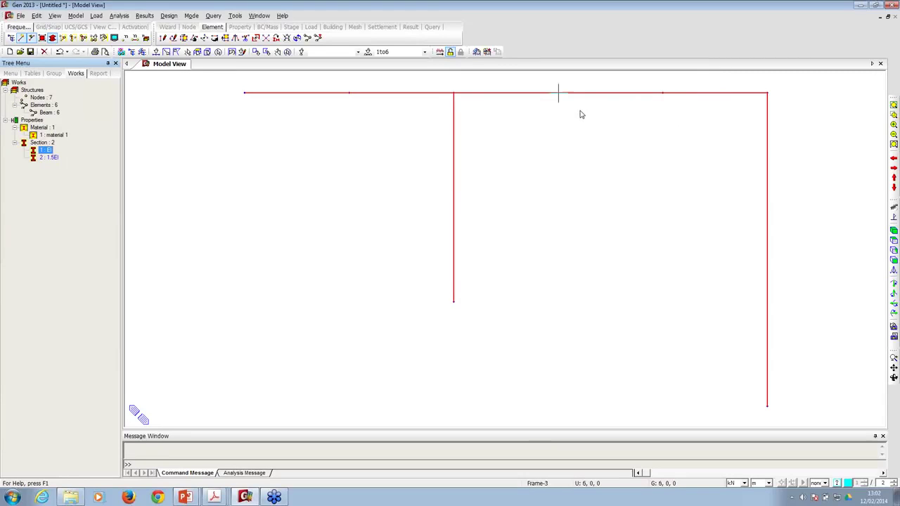
click(49, 159)
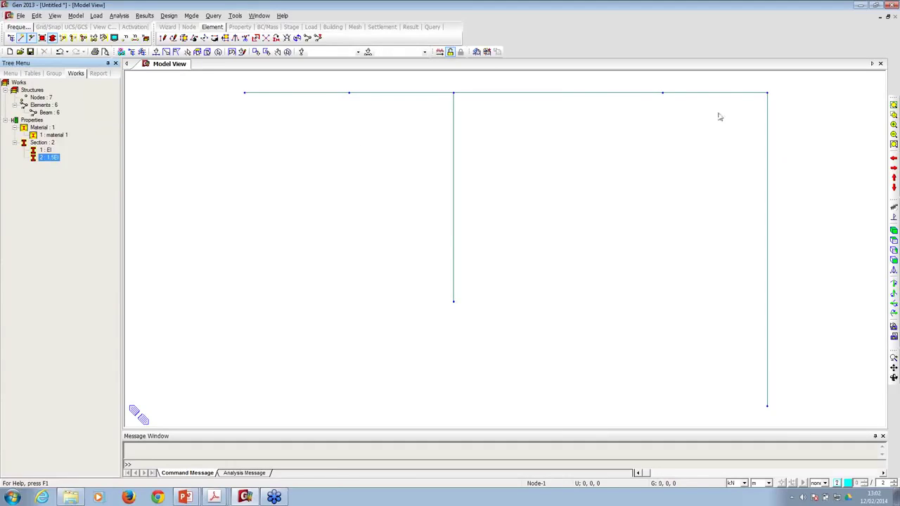
click(156, 51)
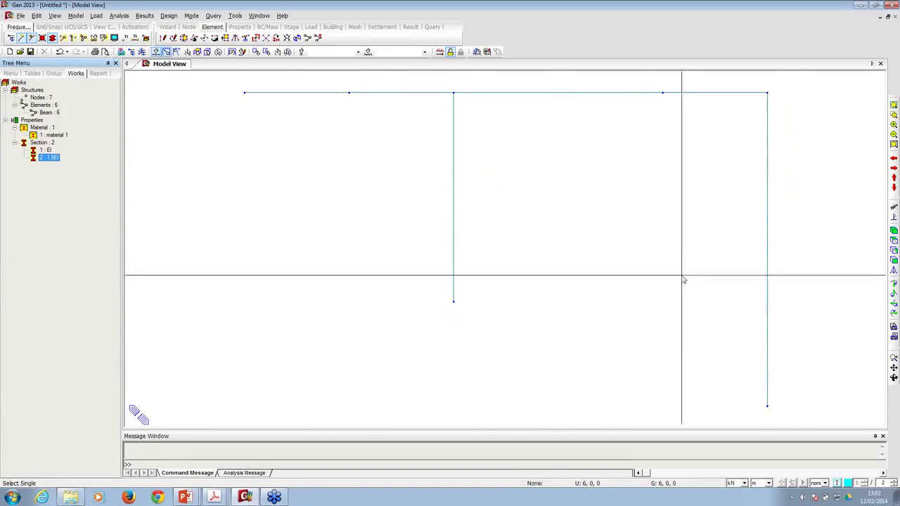
drag(800, 337, 608, 88)
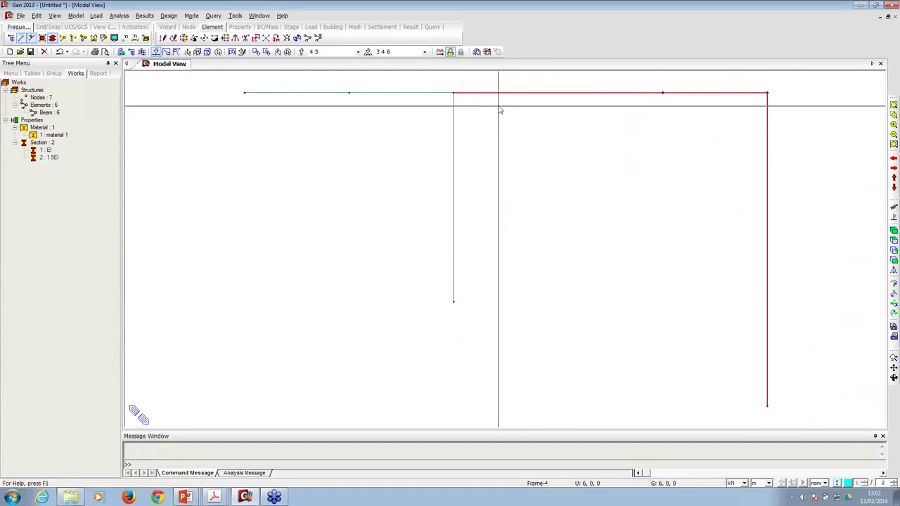
drag(50, 158, 542, 115)
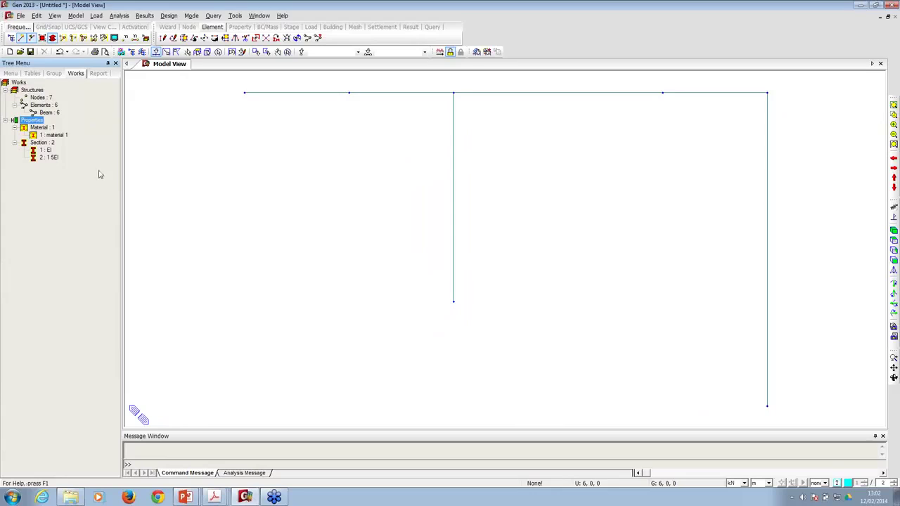
- Check the section assignments by highlighting the elements that use 1.5EI and EI in turn, and clear the selection
click(46, 158)
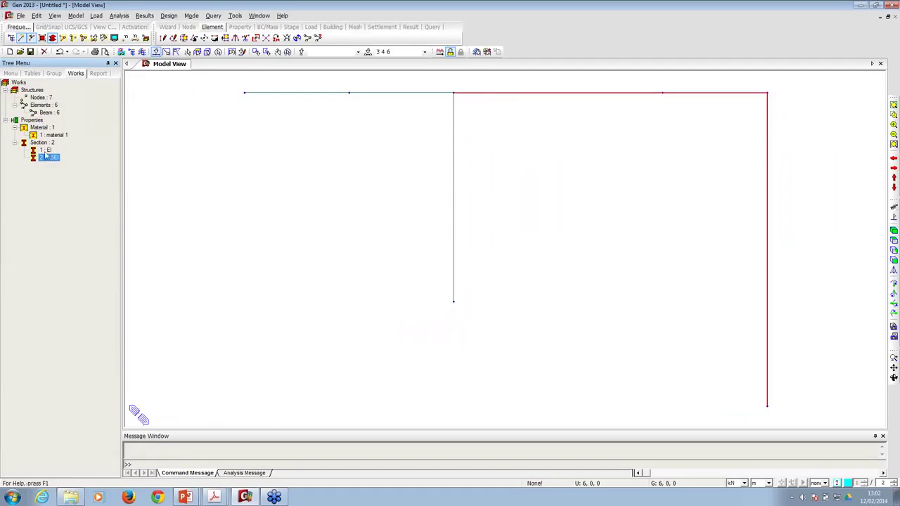
click(46, 150)
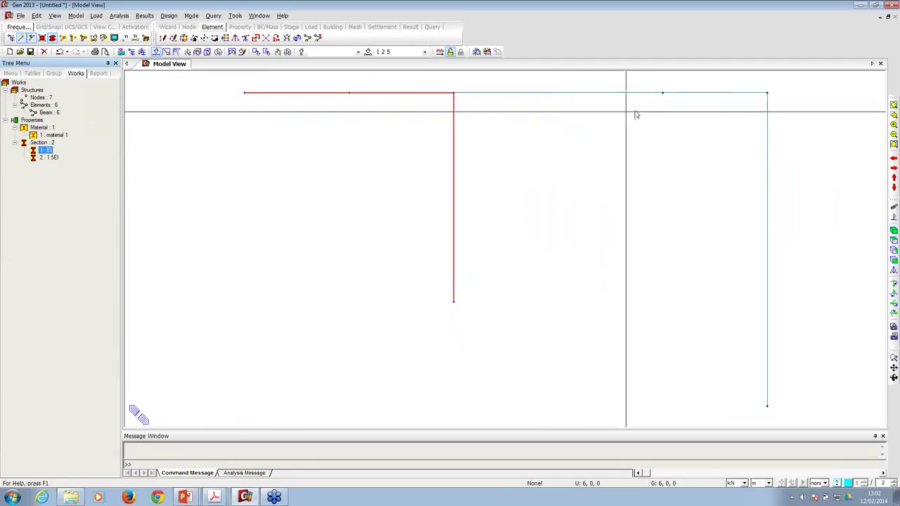
click(49, 158)
click(46, 150)
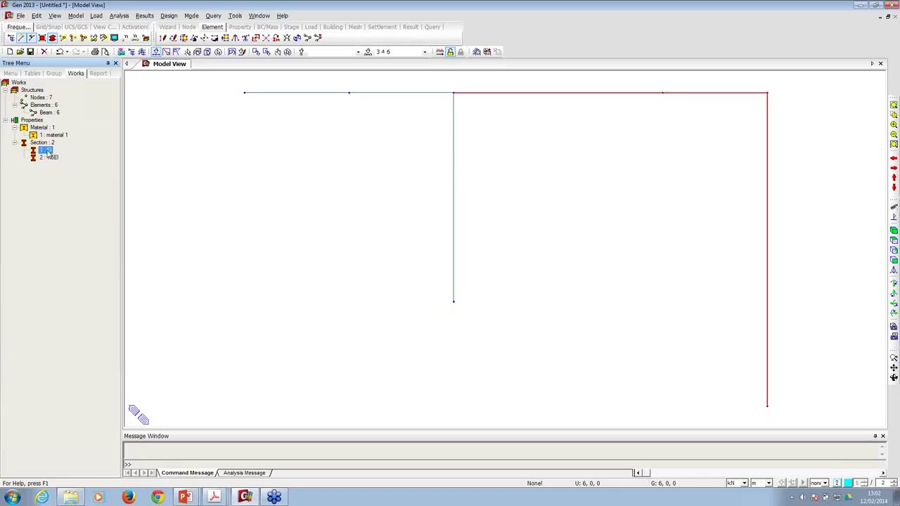
click(50, 158)
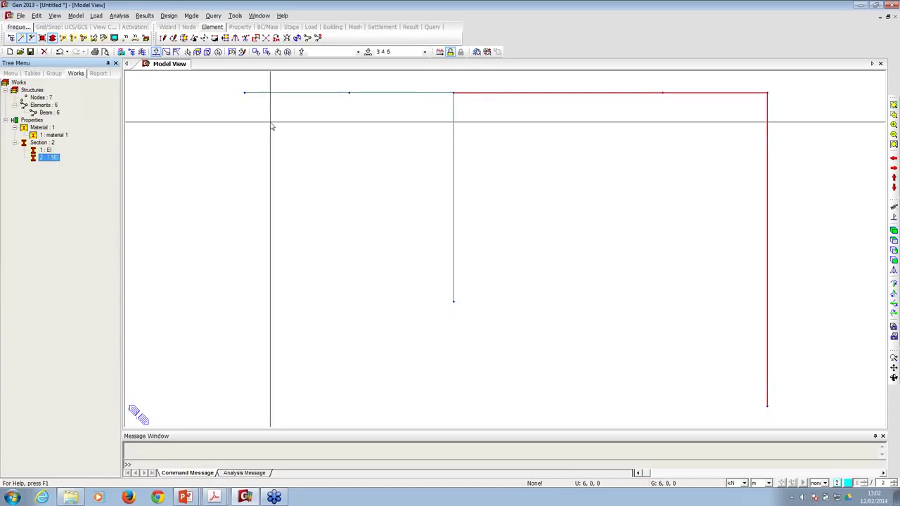
click(287, 51)
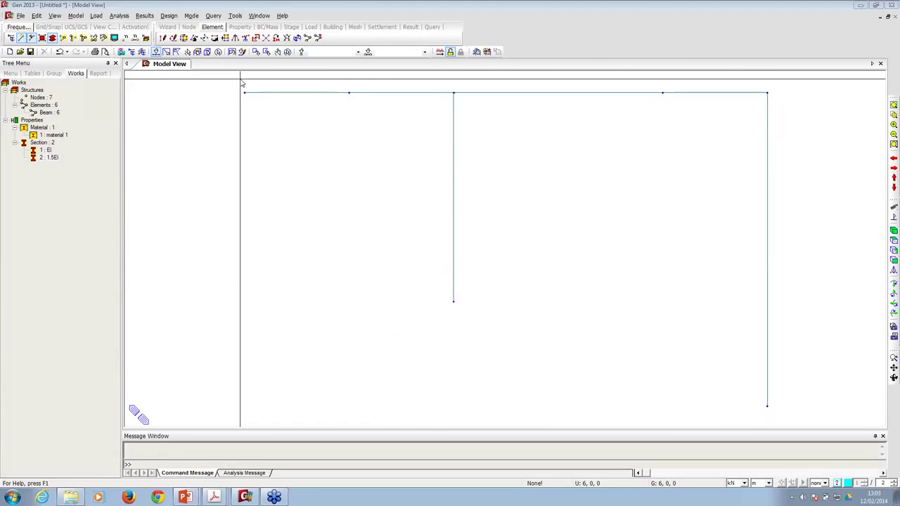
- Set the structure type to X-Z Plane
click(76, 16)
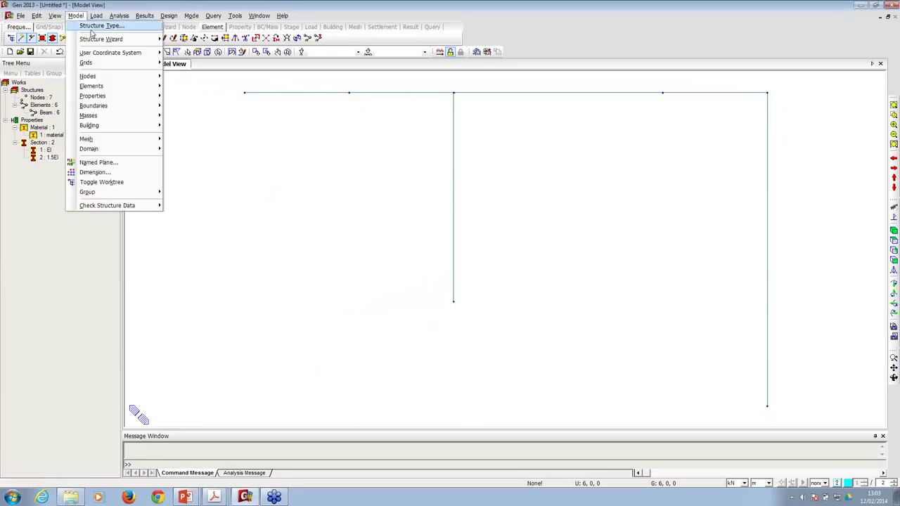
click(98, 24)
click(385, 180)
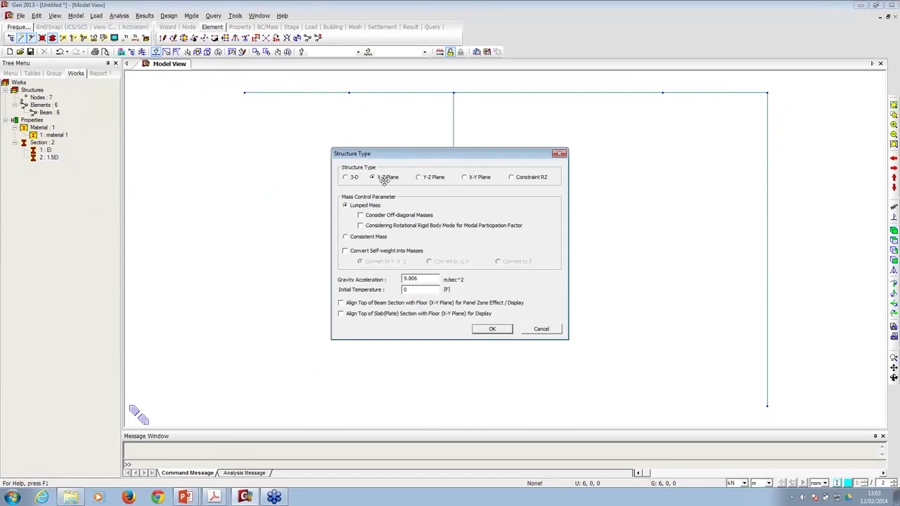
click(492, 330)
- Add supports restraining Dx and Dz at the beam's free end and both column bases, nodes 1, 6 and 7
click(76, 16)
mouse_move(99, 106)
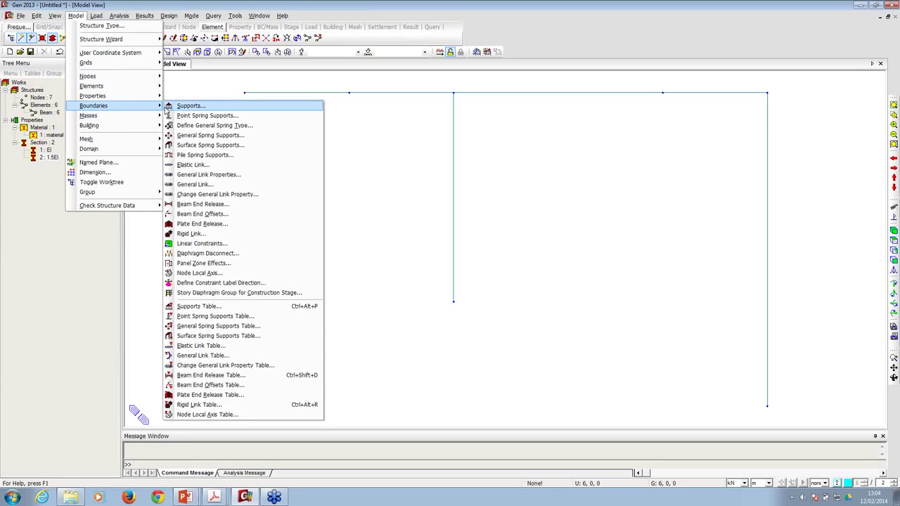
click(191, 107)
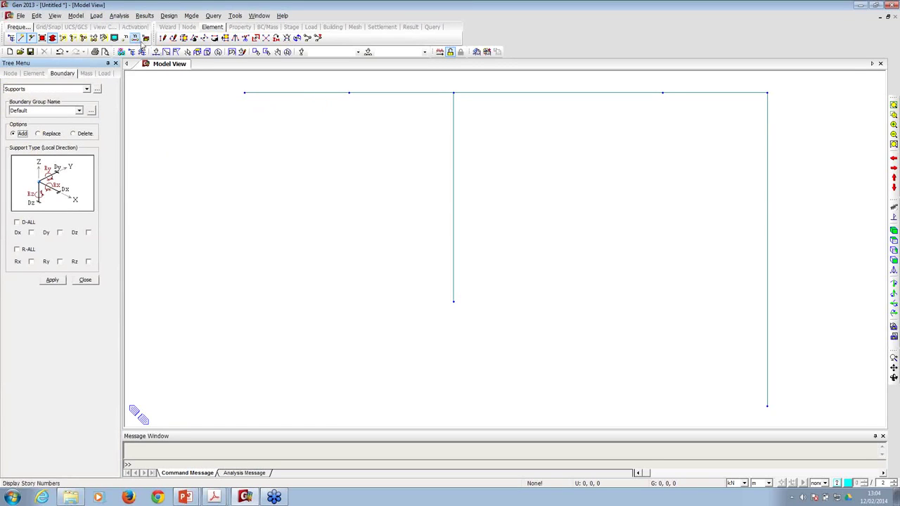
click(156, 52)
drag(418, 271, 524, 336)
drag(738, 386, 813, 426)
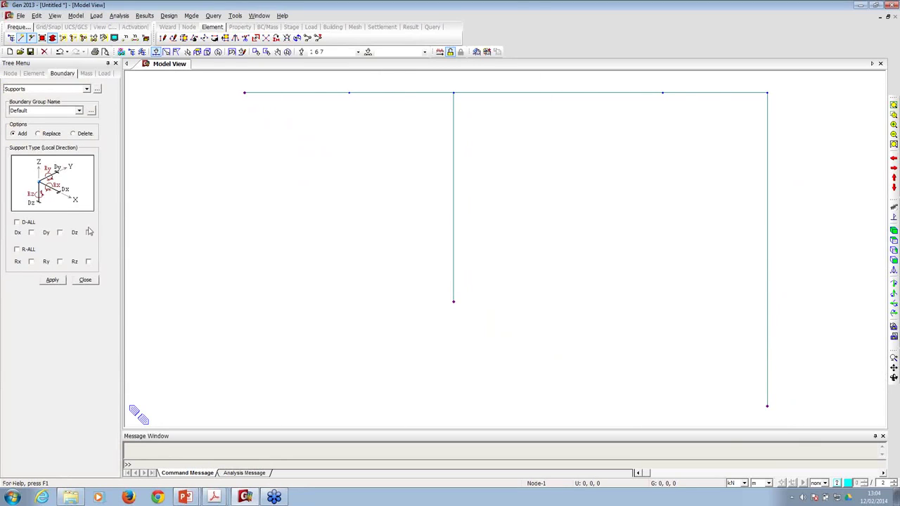
click(31, 233)
click(87, 233)
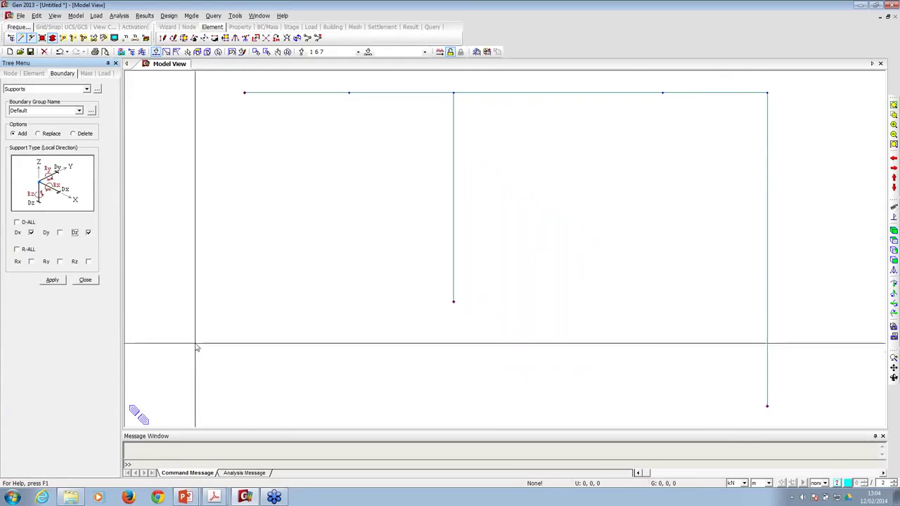
click(50, 280)
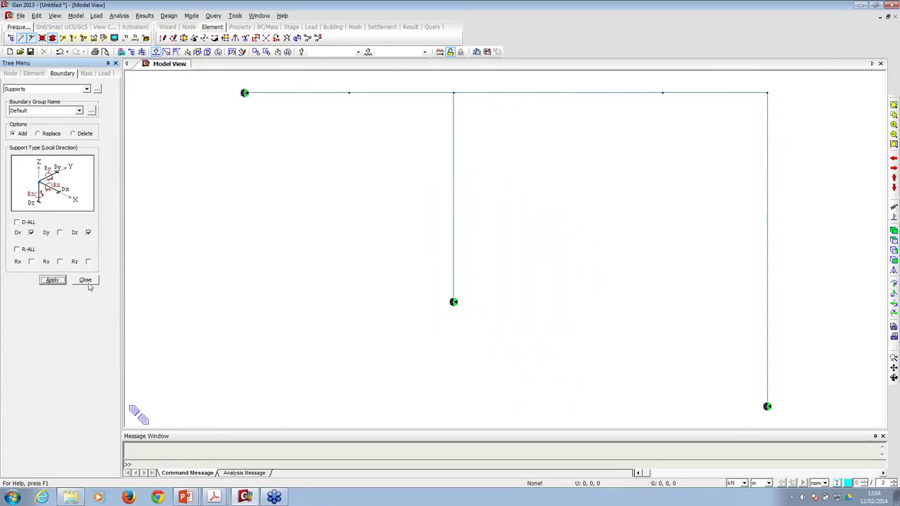
click(85, 279)
ctrl+middle_drag(347, 226, 345, 221)
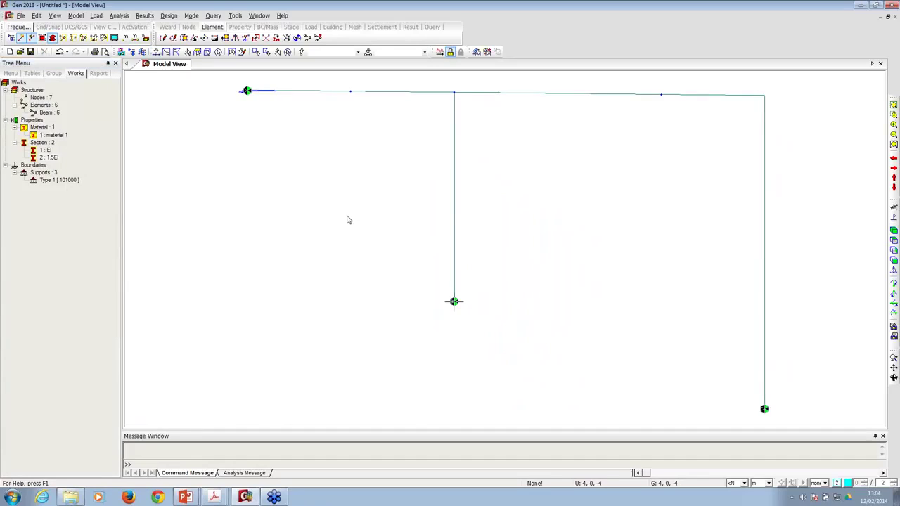
click(893, 270)
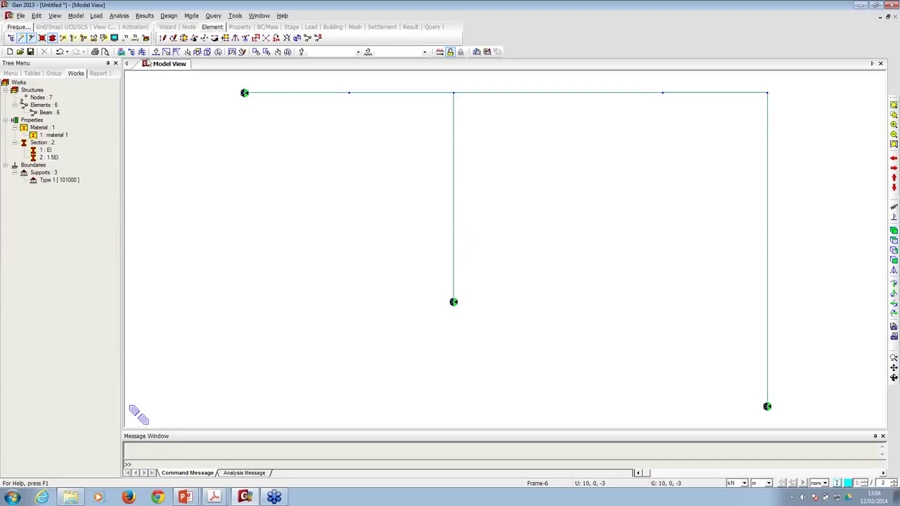
- Add a static load case named Vertical with the type User Defined Load (USER)
click(97, 17)
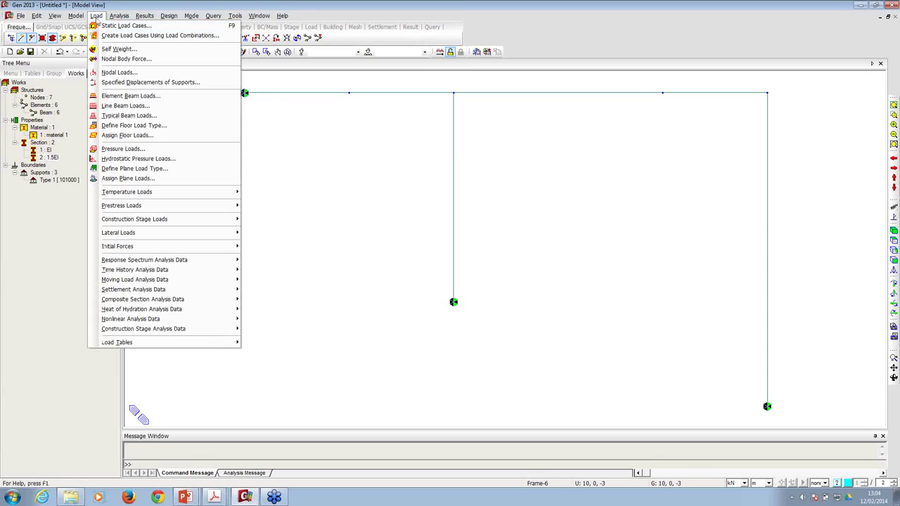
click(103, 26)
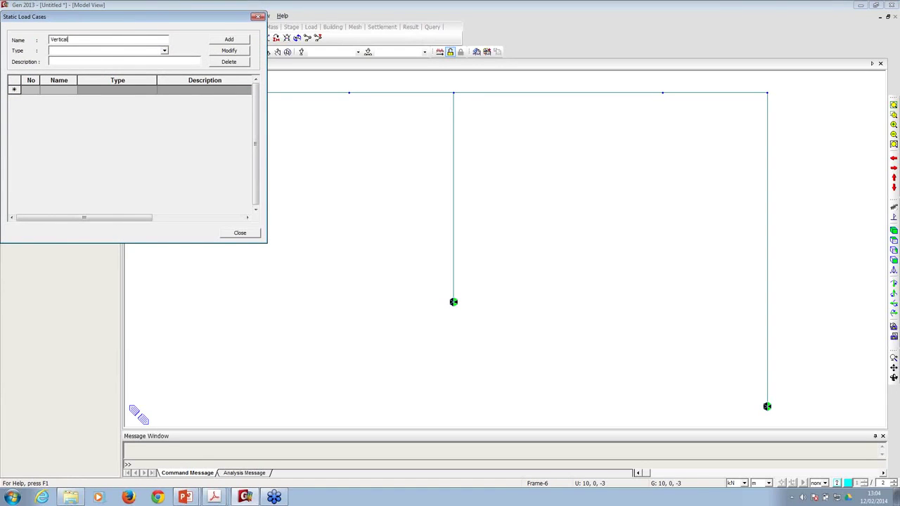
click(94, 51)
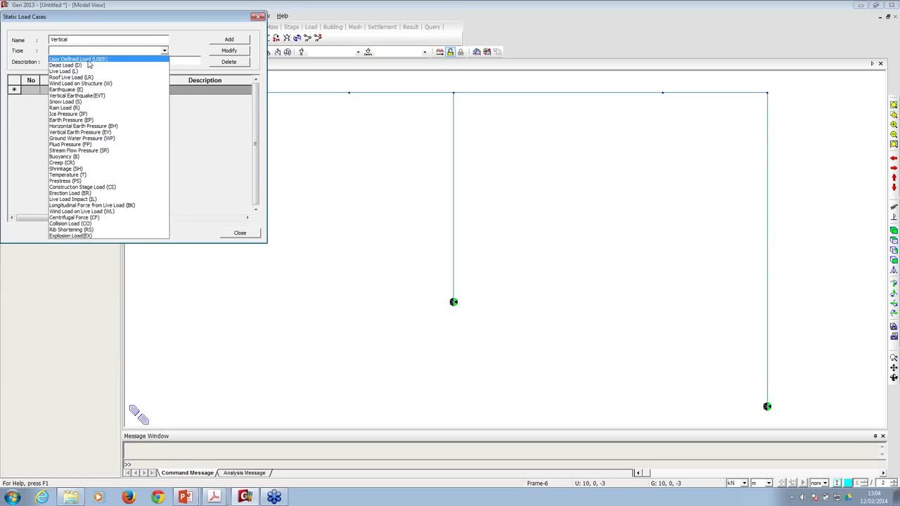
click(88, 60)
click(229, 41)
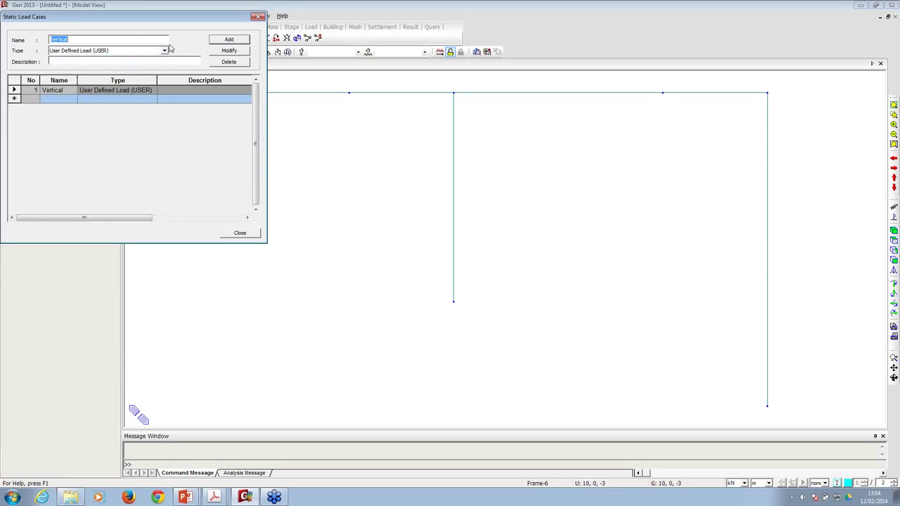
- Change the Vertical load case's type to Dead Load (D)
click(103, 96)
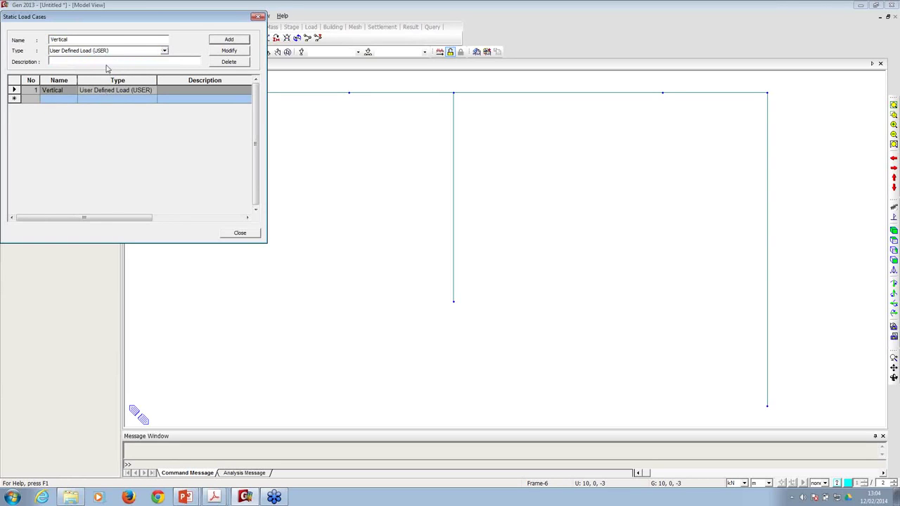
click(122, 52)
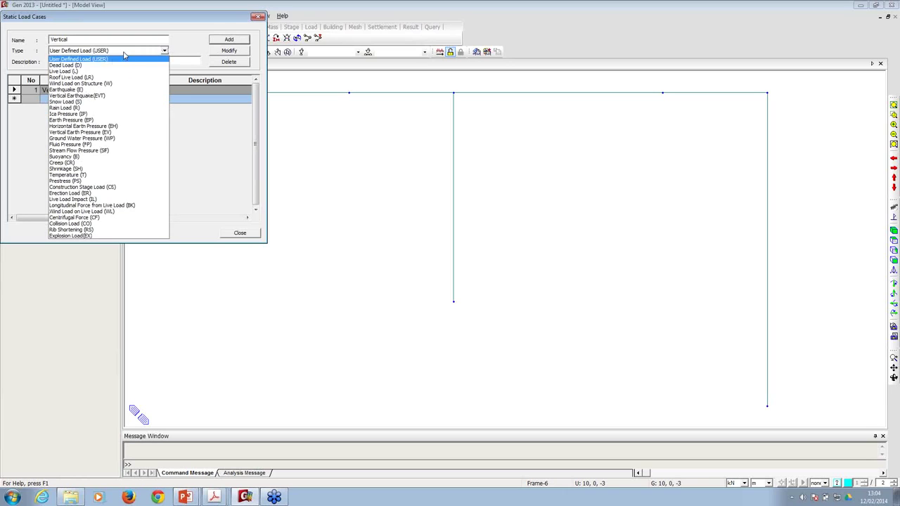
click(79, 66)
click(229, 51)
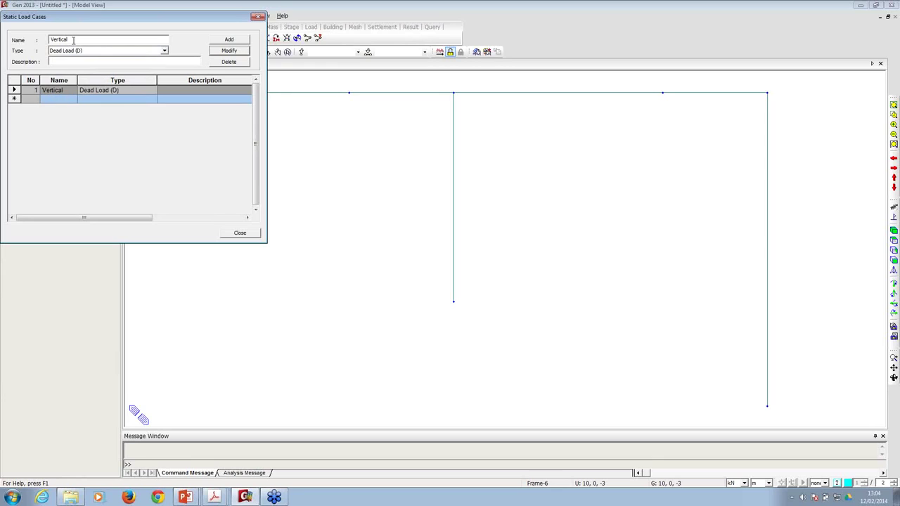
- Add a static load case named Wind Load with the type Wind Load on Structure (W)
double_click(50, 41)
text(H)
click(118, 51)
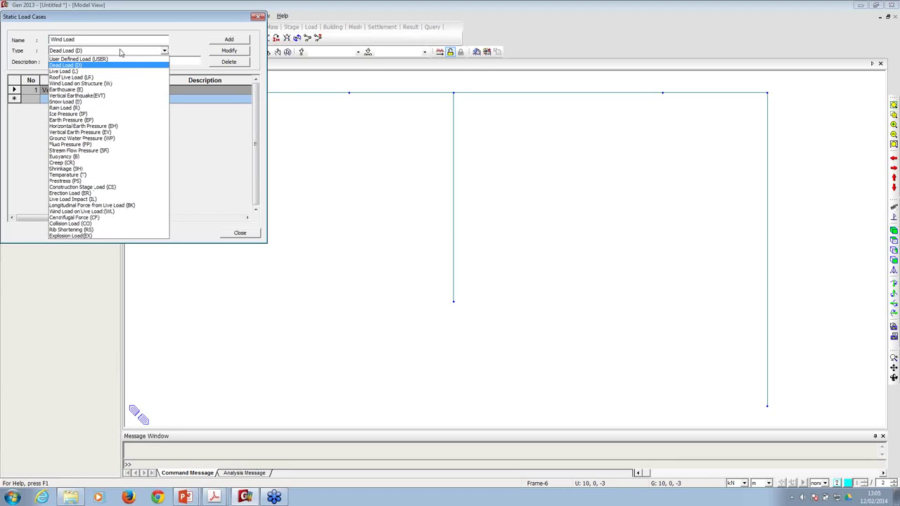
click(105, 83)
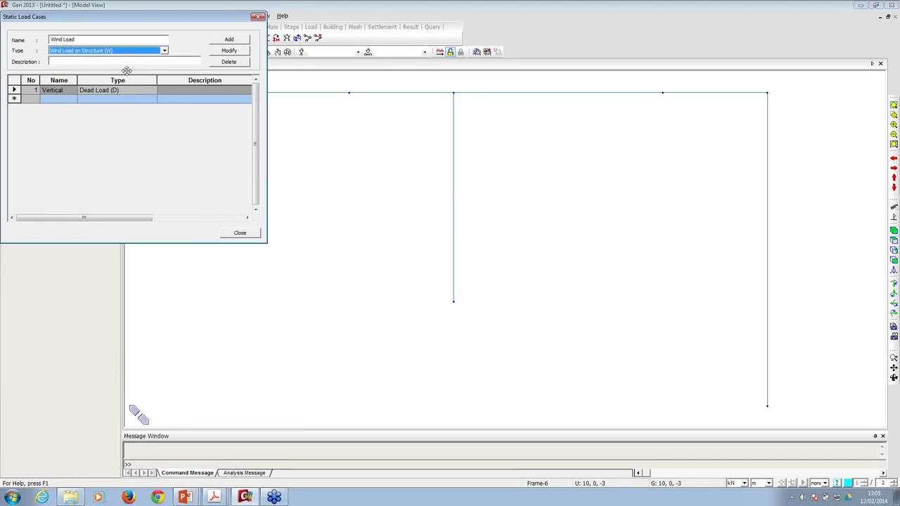
click(230, 40)
- Add a static load case named Settlement with the type Live Load (L) and close the load case definition
drag(77, 39, 42, 39)
text(Settlement)
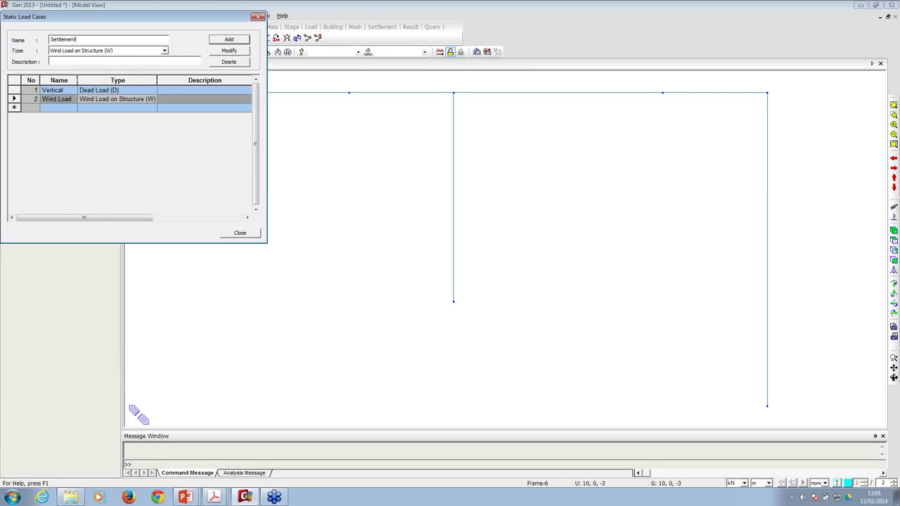
click(69, 51)
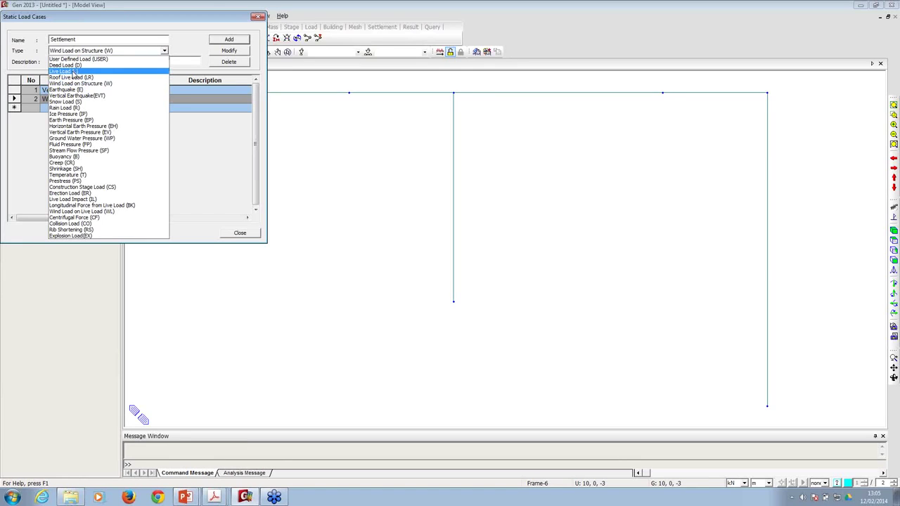
click(73, 71)
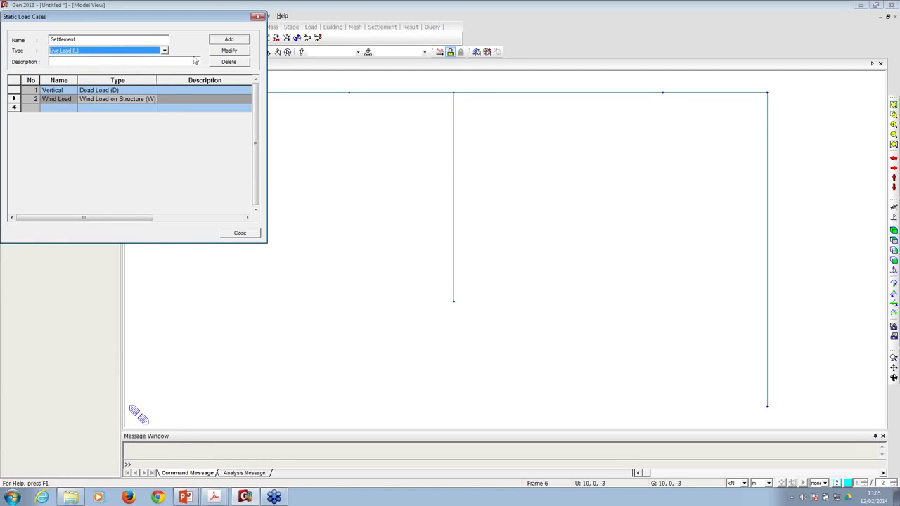
click(229, 39)
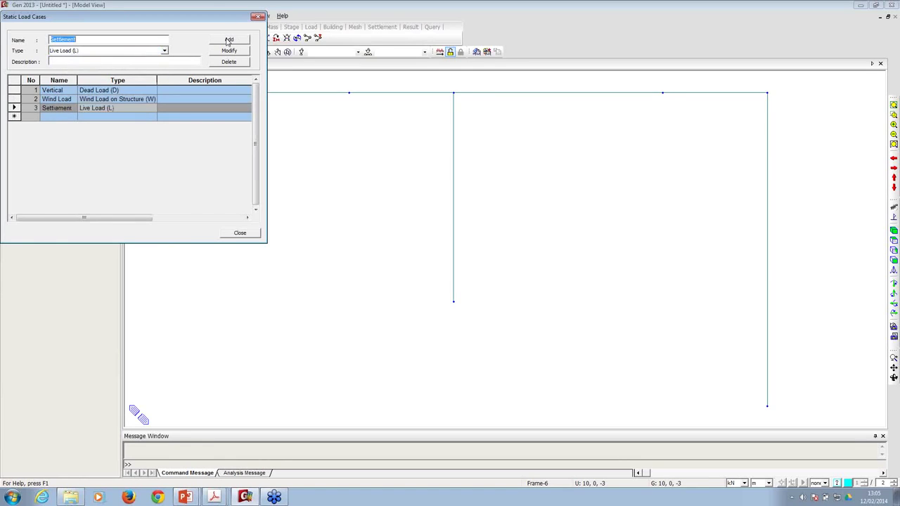
click(240, 233)
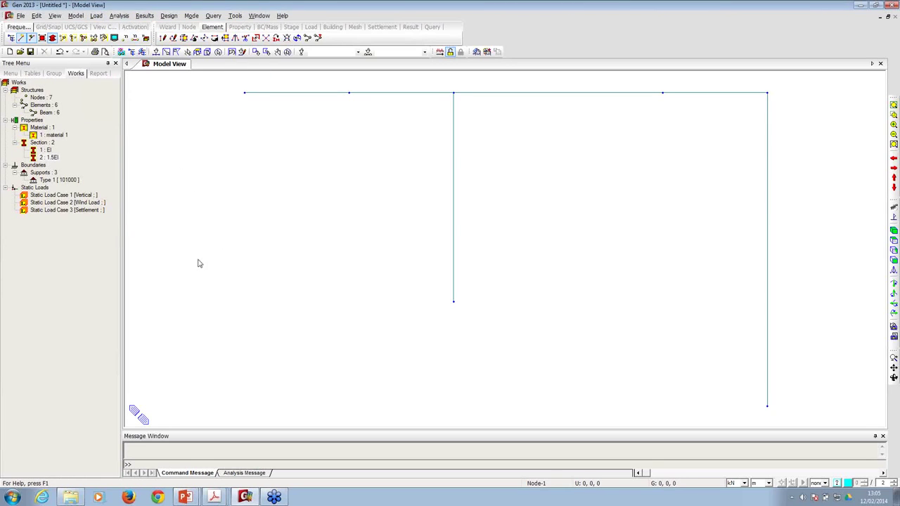
- Check the loads on the PowerPoint frame slide and apply a Vertical nodal load of FZ -16 kN at the middle node of span AB
click(195, 499)
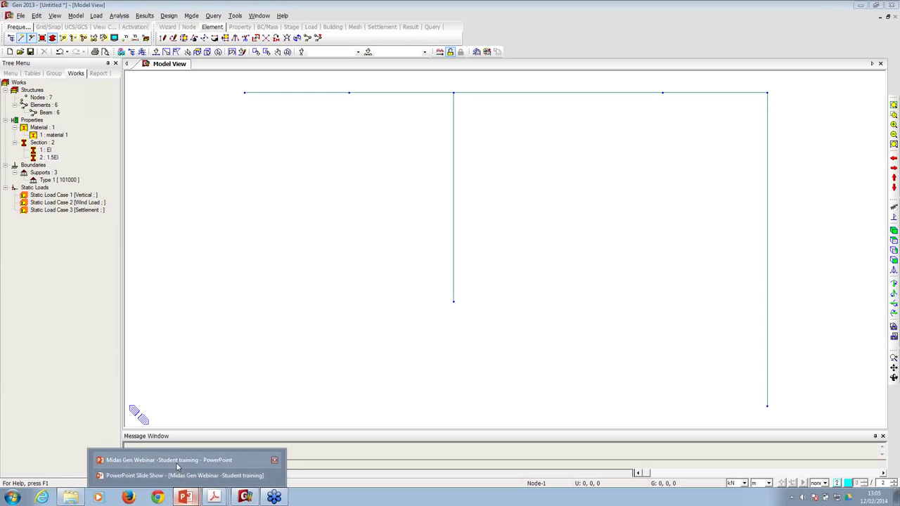
click(180, 476)
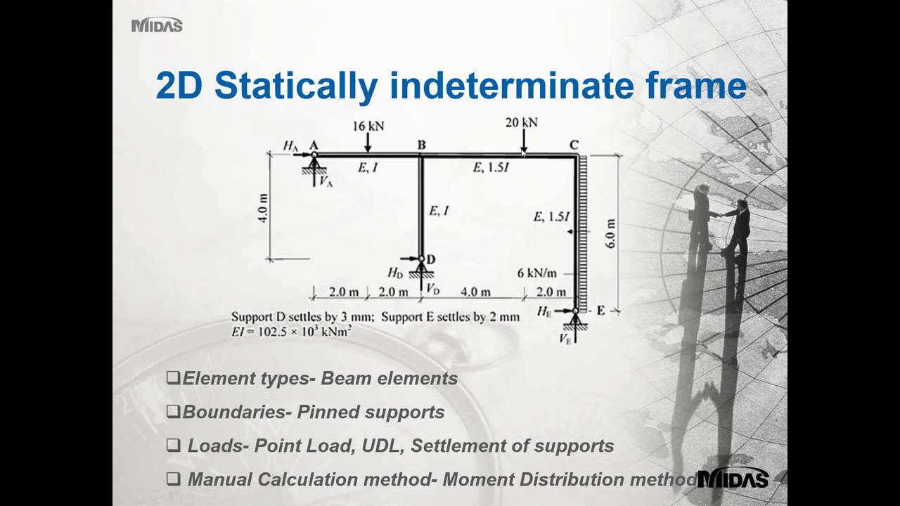
key(alt+Tab)
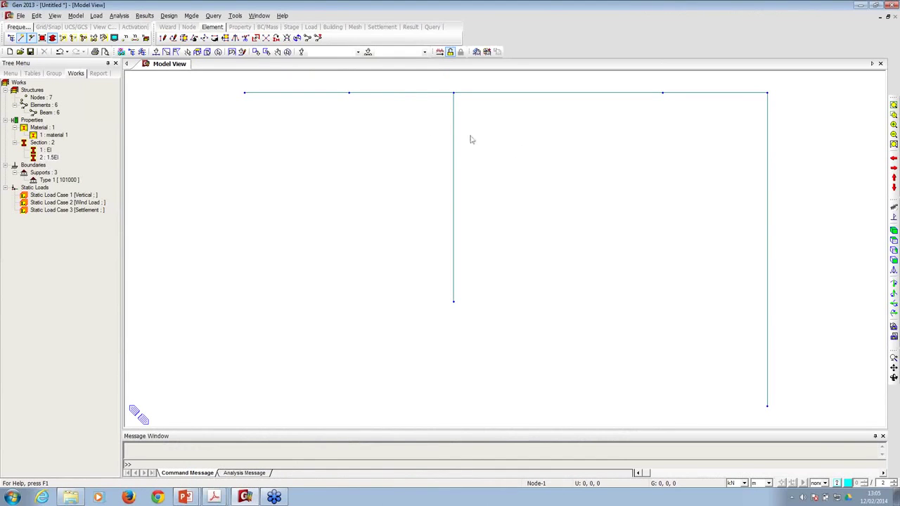
click(96, 15)
click(118, 74)
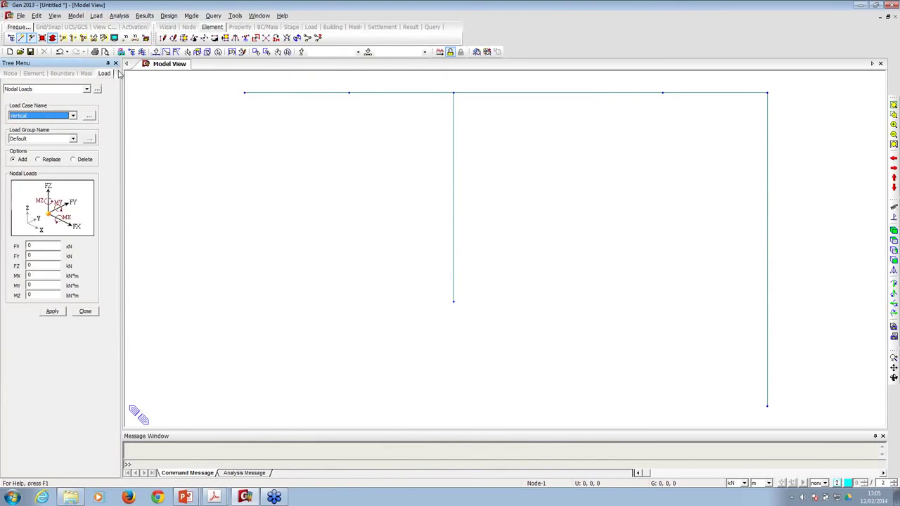
drag(338, 87, 374, 115)
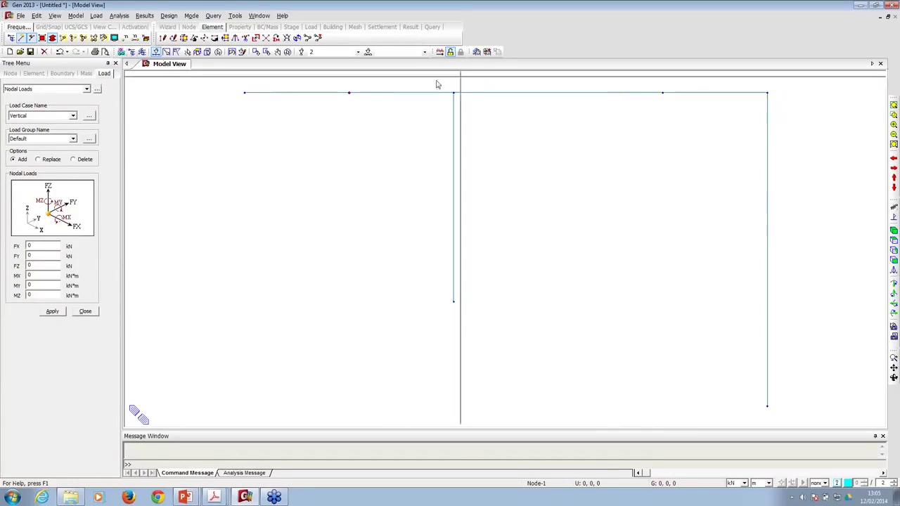
double_click(32, 266)
text(-10)
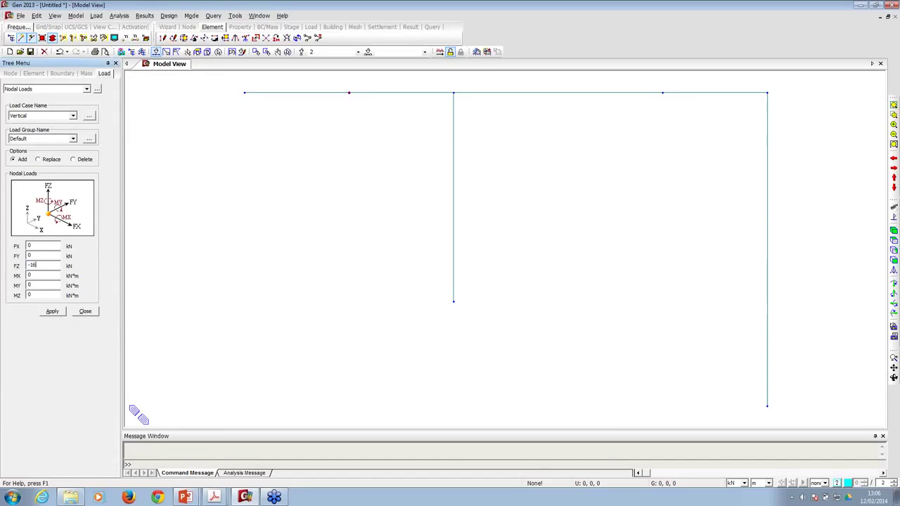
click(50, 314)
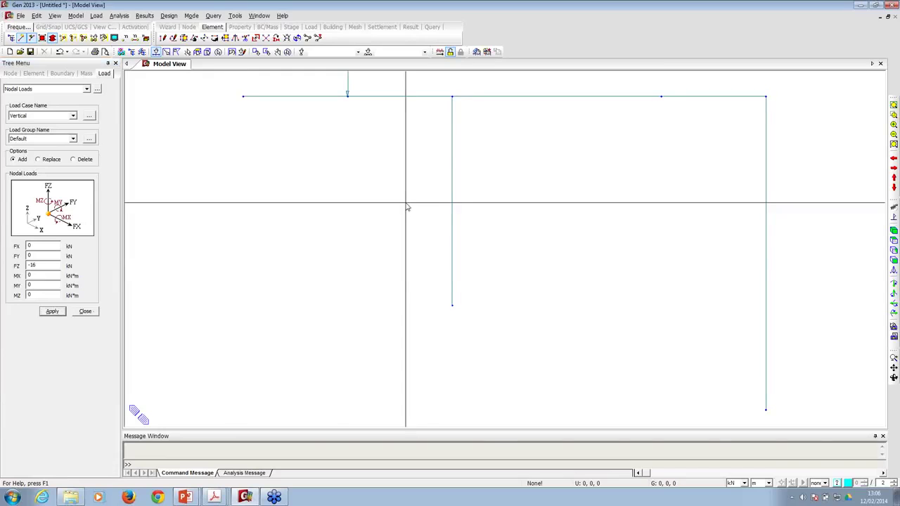
- Apply a Vertical nodal load of FZ -20 kN at the intermediate node of span BC and close the nodal loads
key(alt+Tab)
key(alt+Tab)
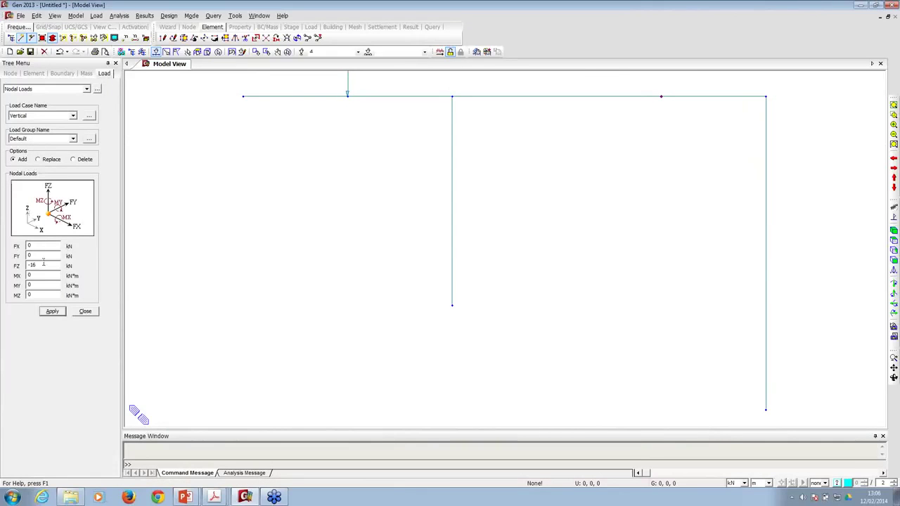
double_click(33, 265)
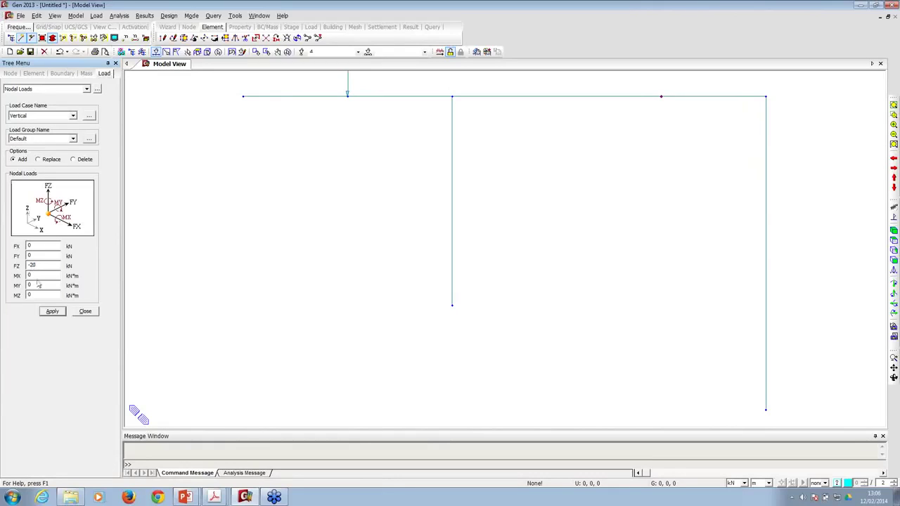
click(52, 311)
middle_drag(644, 233, 641, 302)
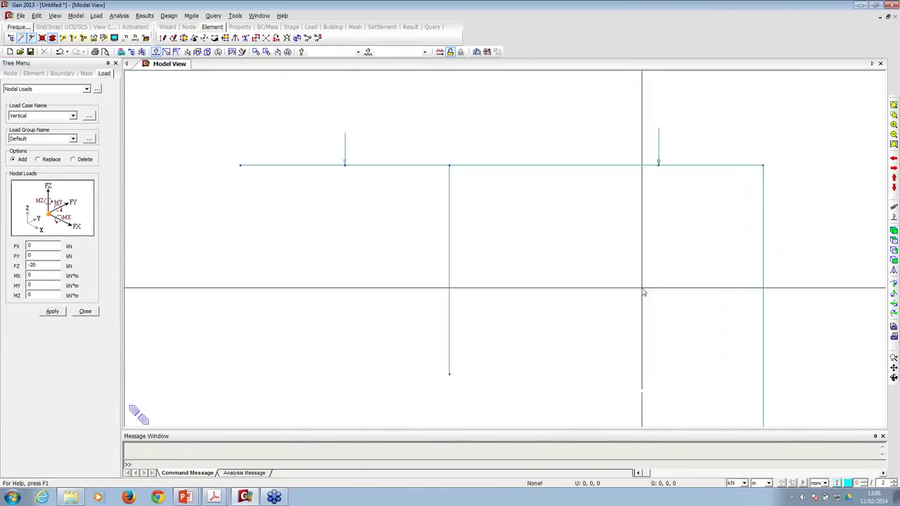
click(87, 312)
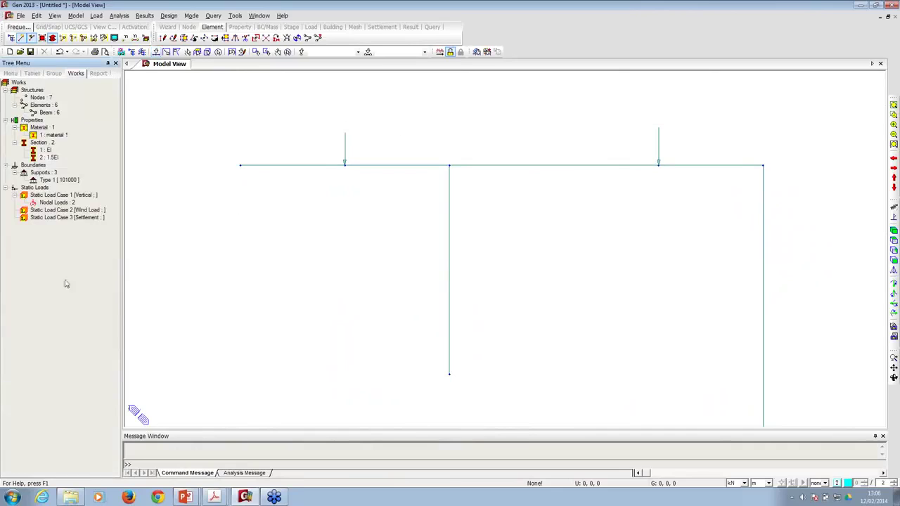
- Display the nodal loads of the Vertical load case with their values on the model
right_click(59, 203)
click(81, 224)
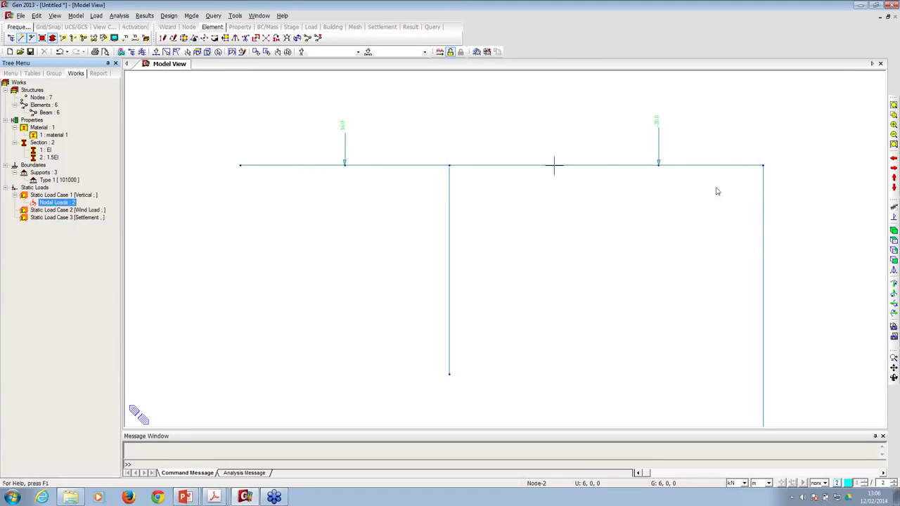
middle_drag(576, 271, 502, 230)
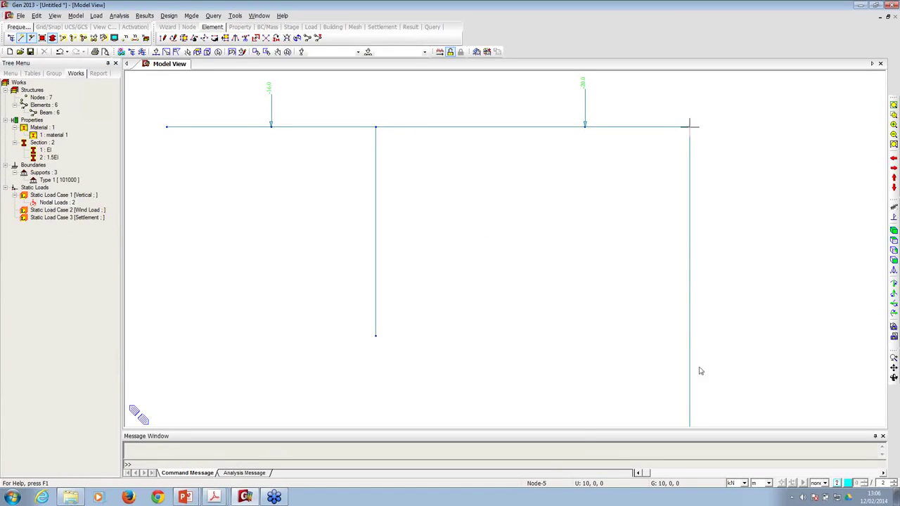
middle_drag(623, 249, 603, 201)
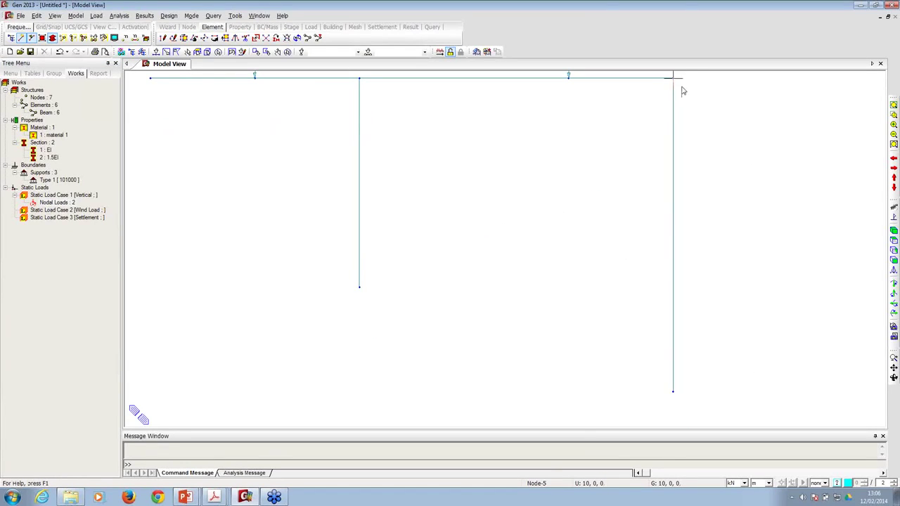
- Open the element beam load definition and save the project as ex2
click(95, 15)
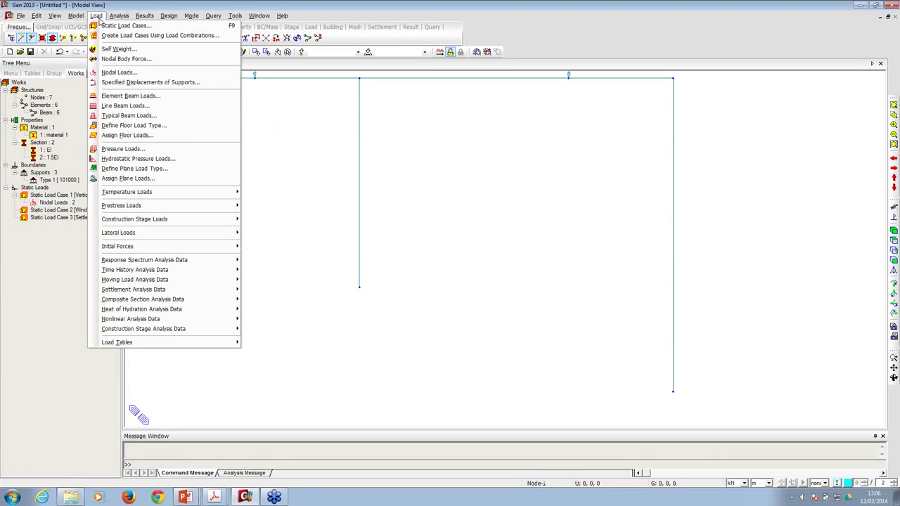
click(114, 99)
click(56, 111)
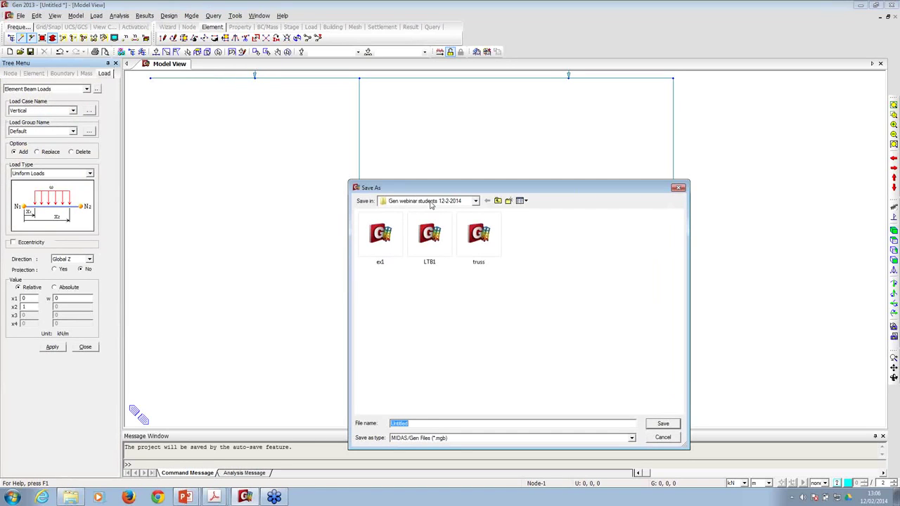
text(ex2)
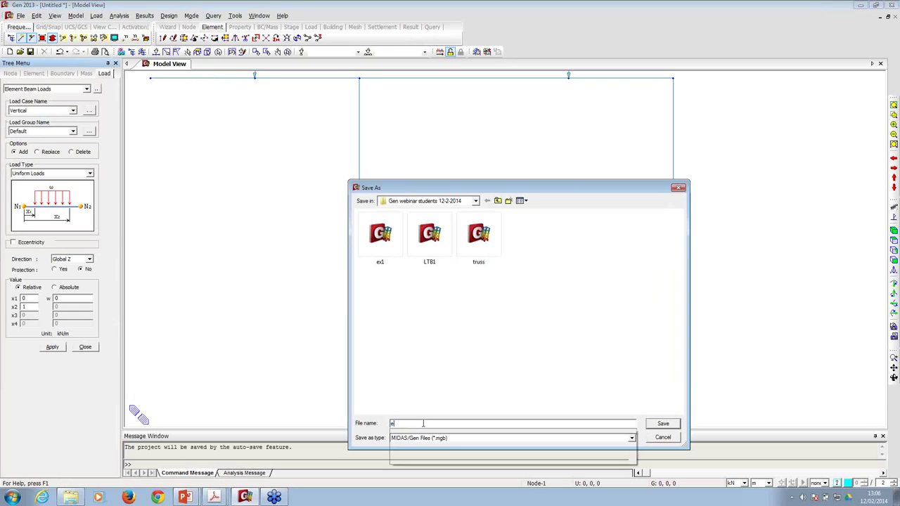
key(Return)
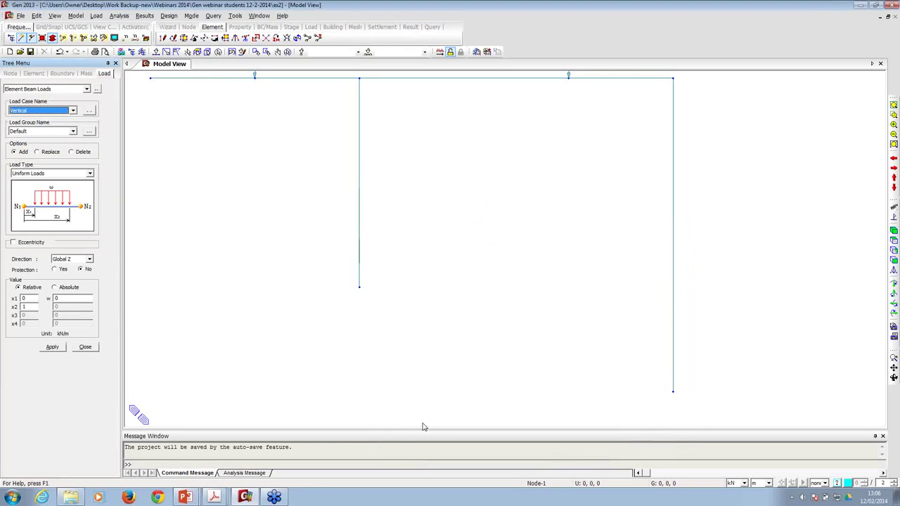
- Apply a uniform element beam load of -6 kN/m in the Global X direction to the 6 m column CE under Wind Load
click(17, 109)
click(28, 125)
click(87, 260)
click(71, 286)
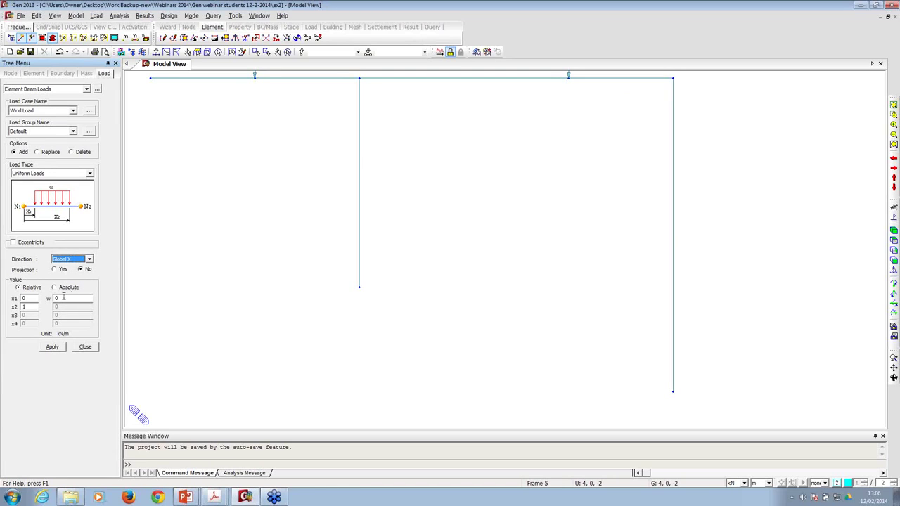
drag(63, 297, 50, 298)
key(alt+Tab)
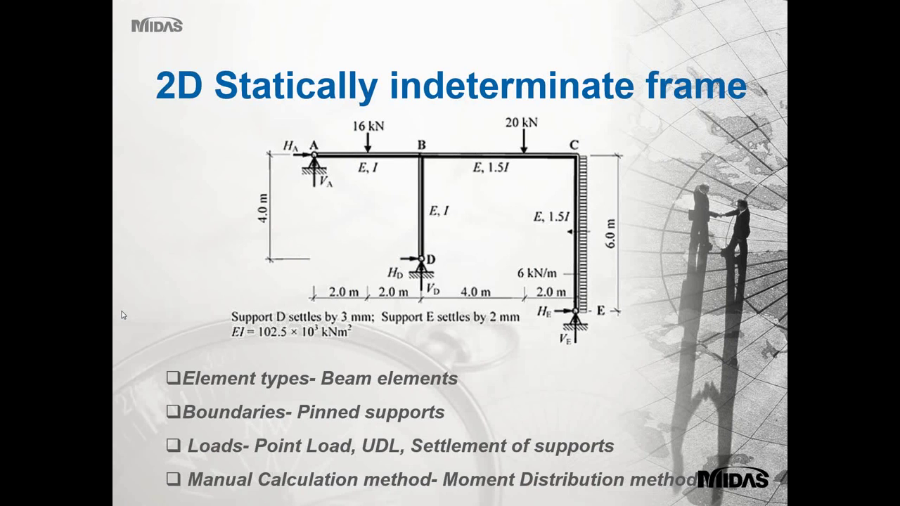
key(alt+Tab)
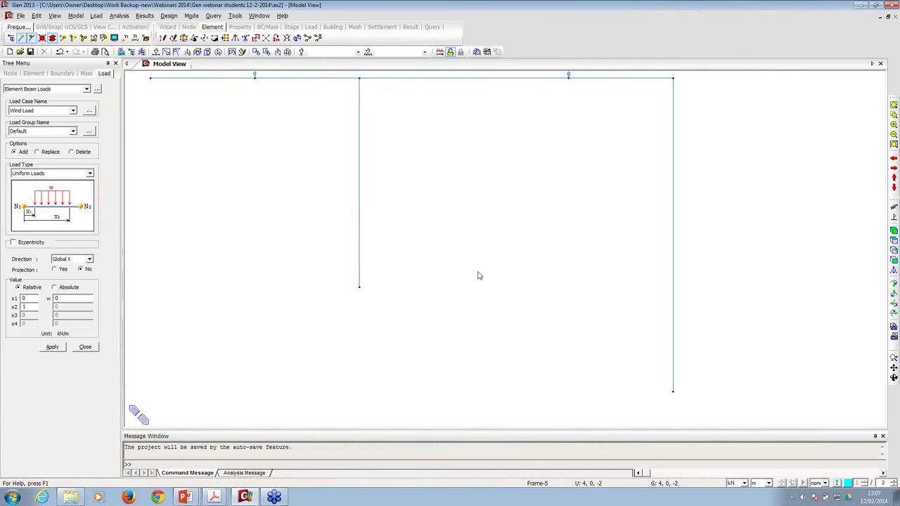
drag(60, 299, 56, 298)
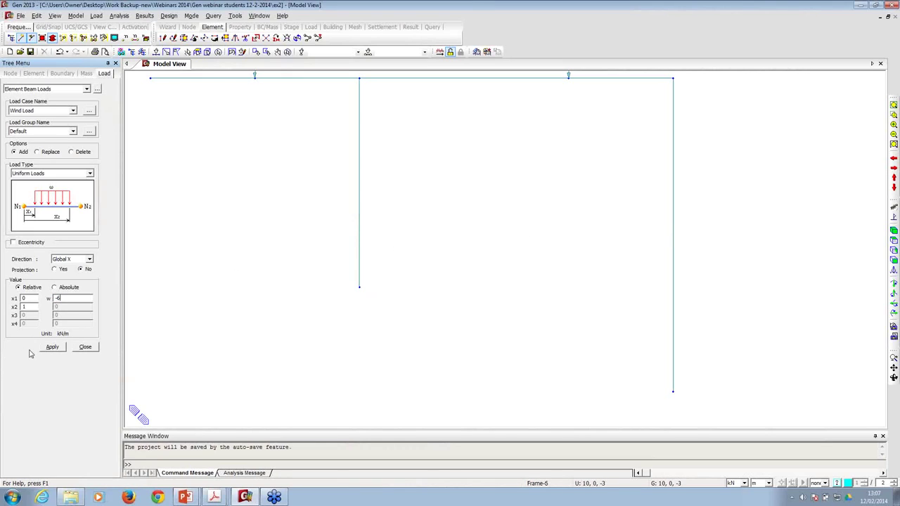
click(155, 51)
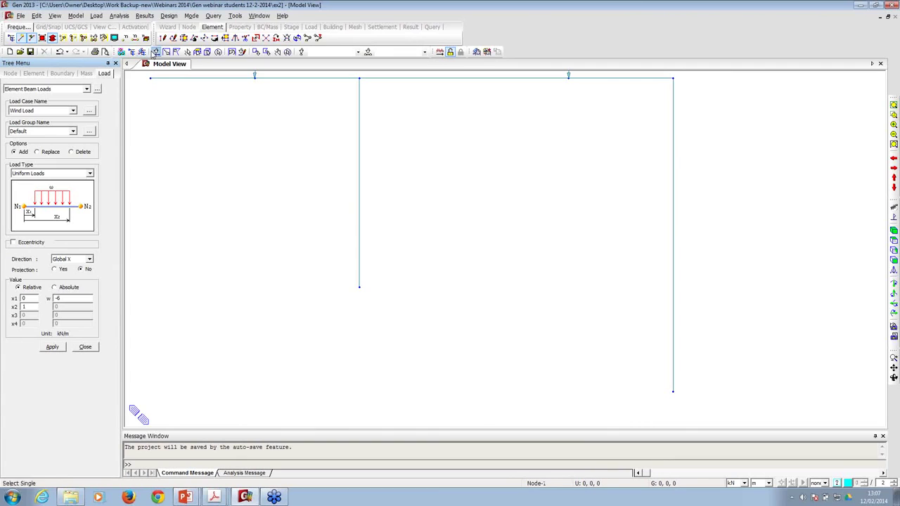
drag(705, 194, 609, 229)
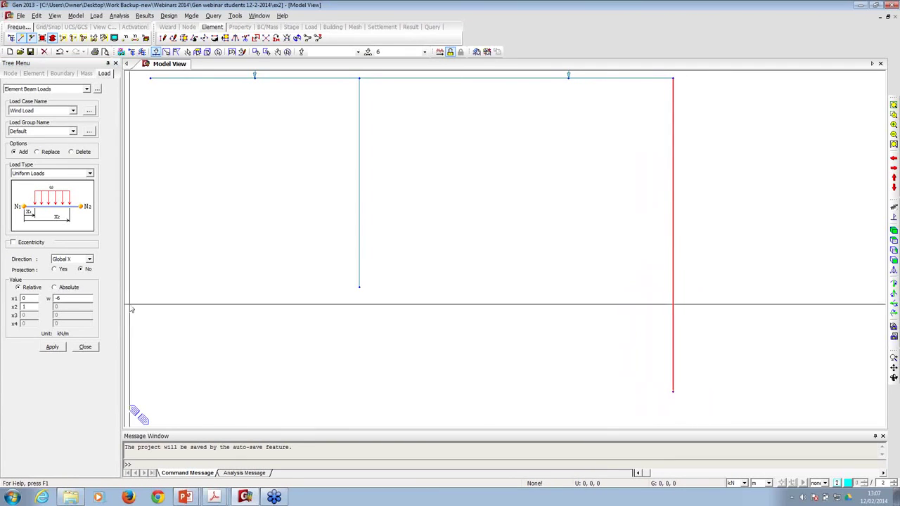
click(52, 347)
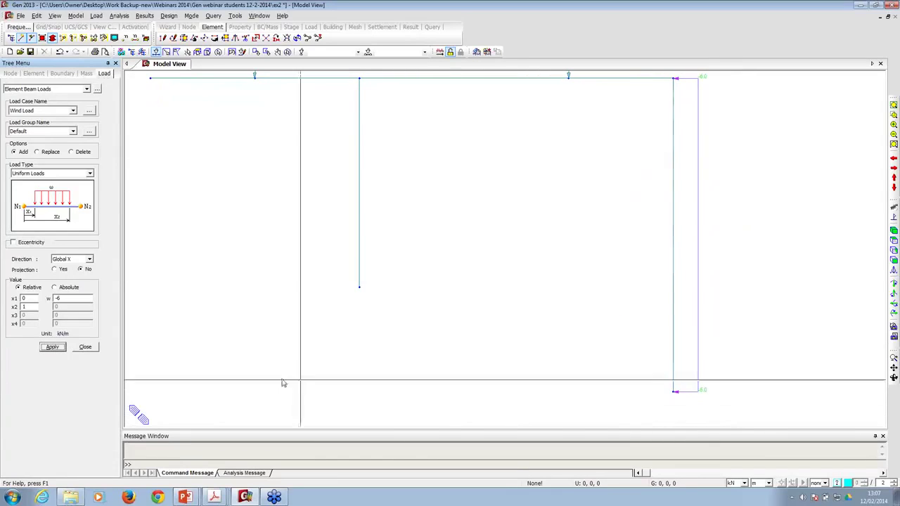
click(84, 347)
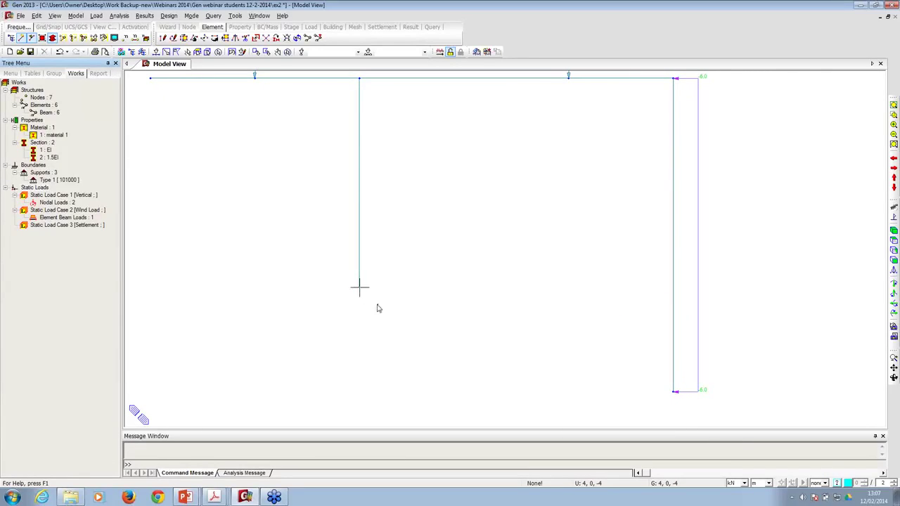
- Apply a specified support displacement of Dz -0.003 m at support D, the base of the 4 m column, under the Settlement load case
key(alt+Tab)
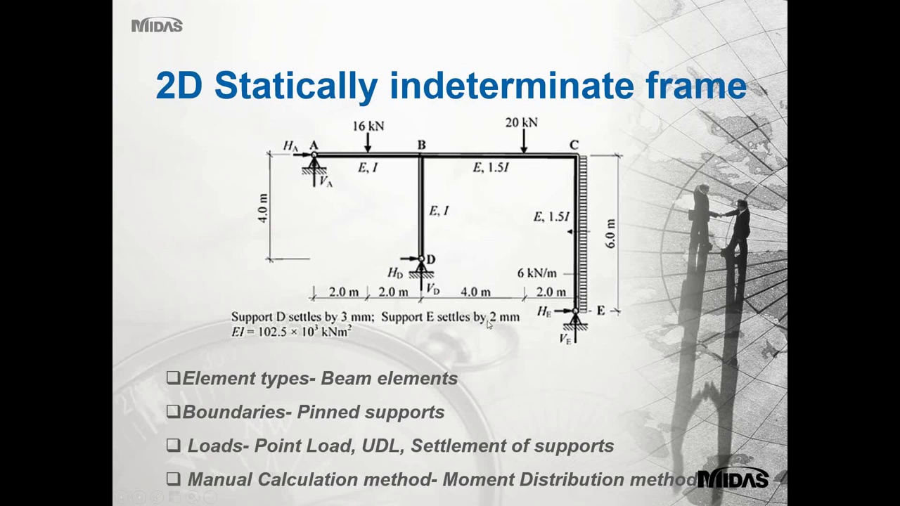
key(alt+Tab)
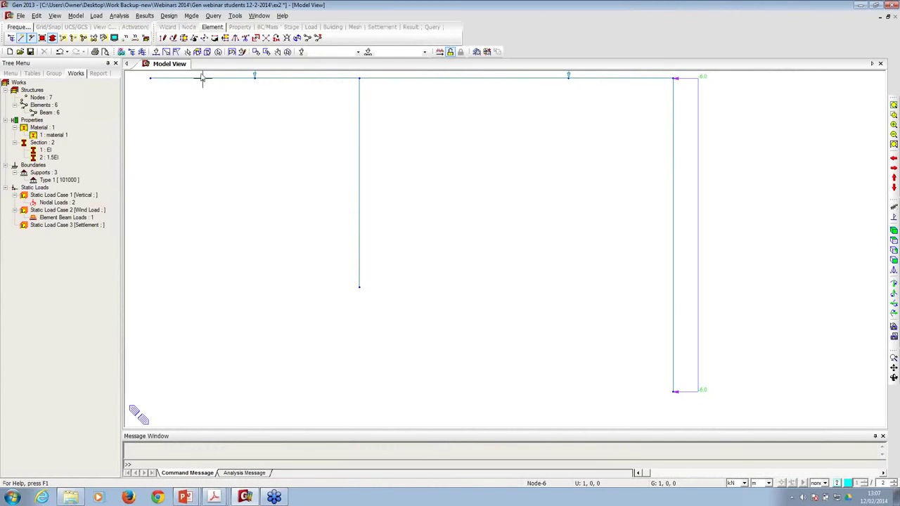
click(156, 51)
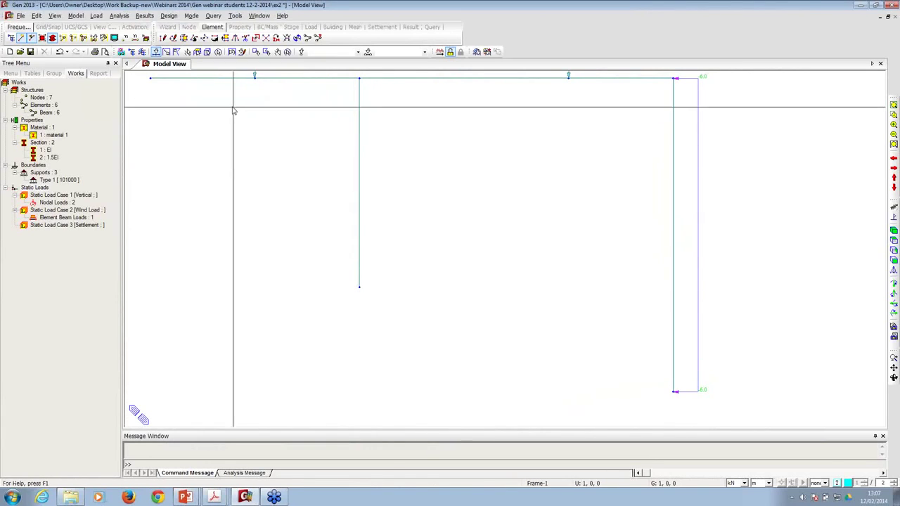
click(95, 15)
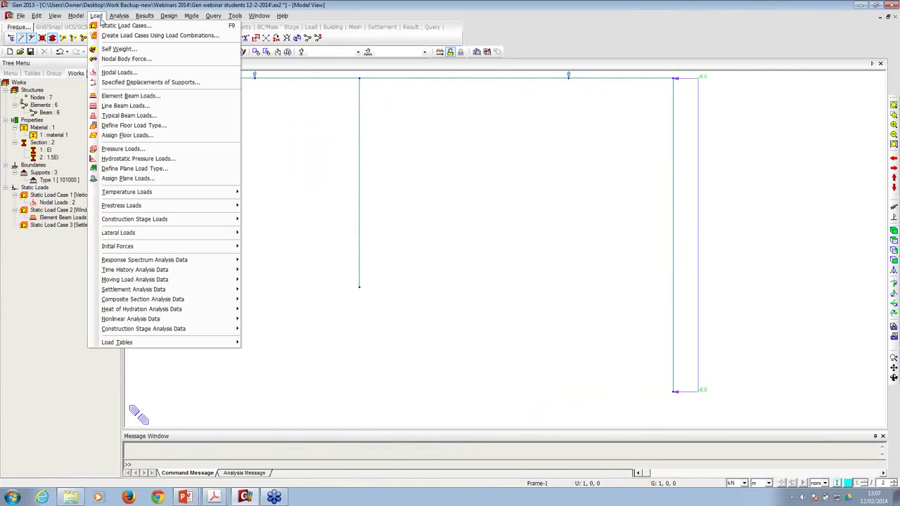
click(151, 84)
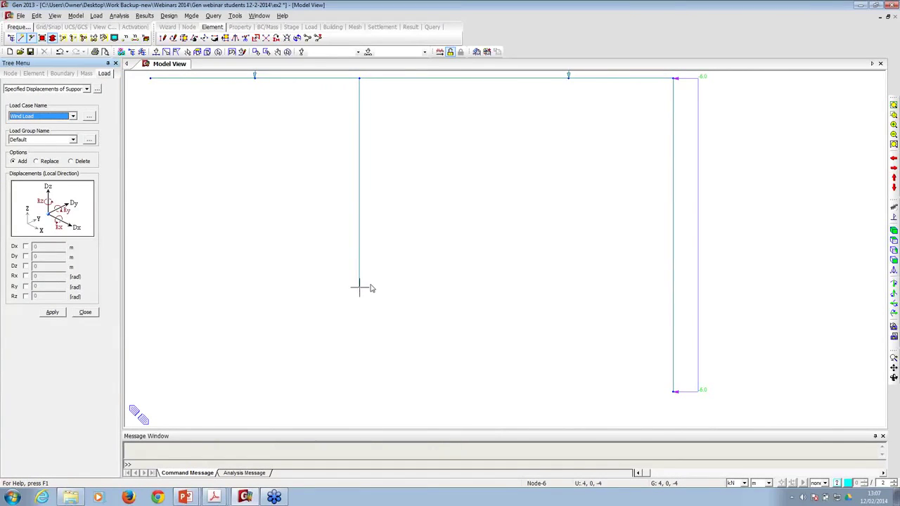
click(26, 266)
click(46, 116)
click(39, 138)
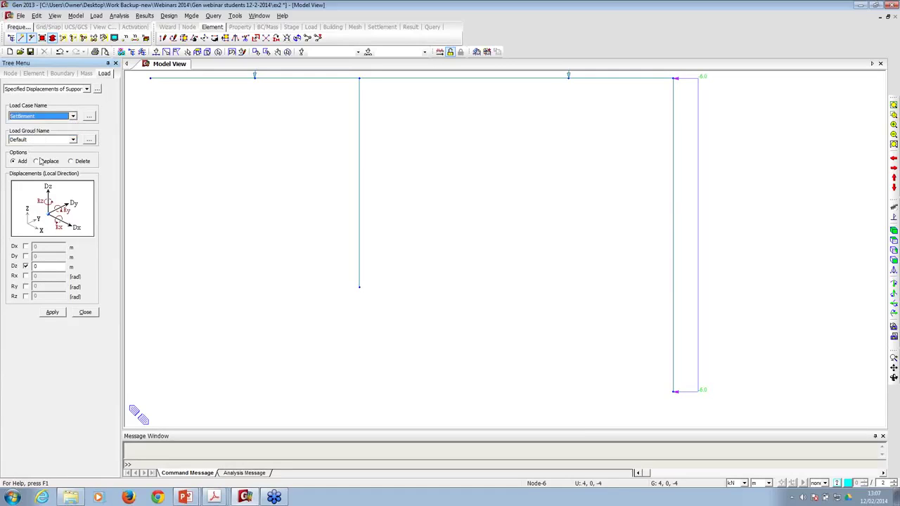
double_click(42, 267)
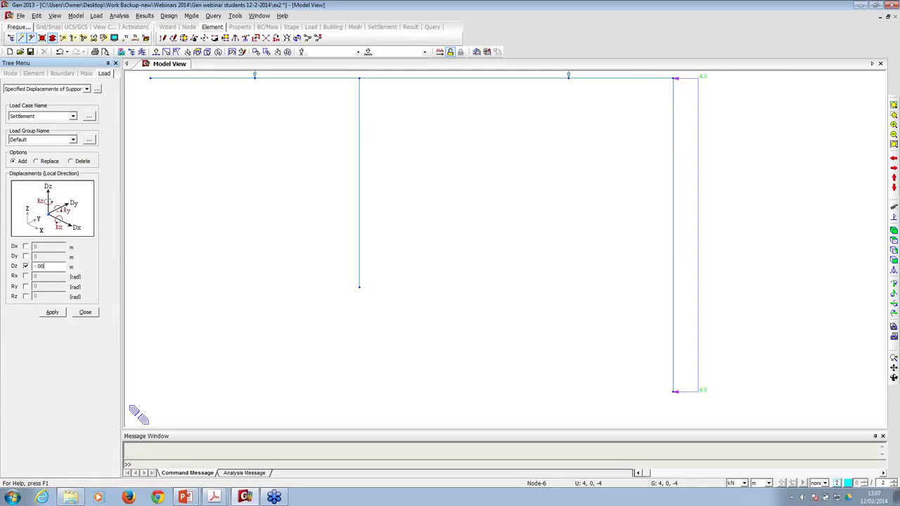
click(156, 51)
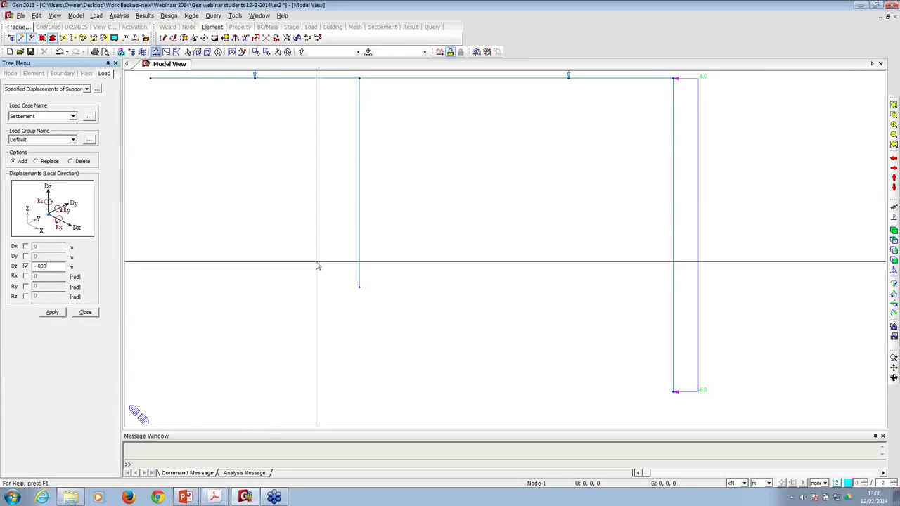
click(53, 313)
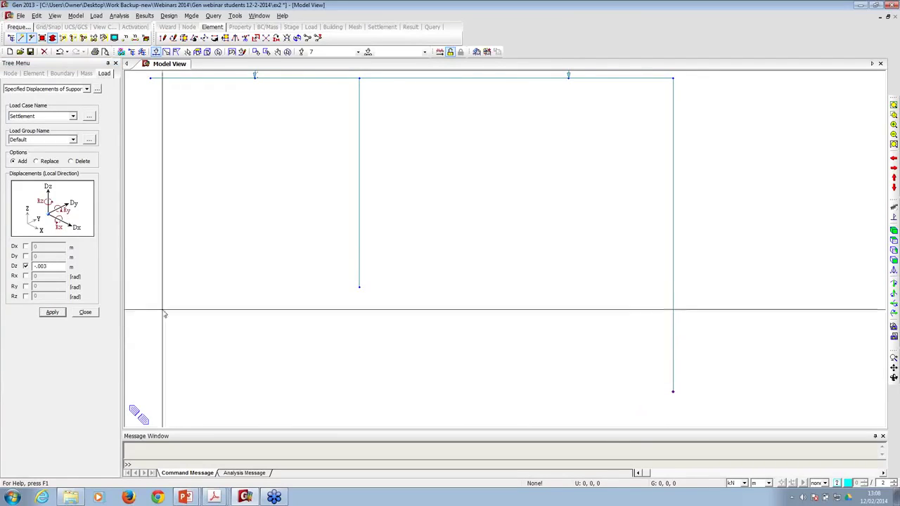
- Apply a Dz settlement of -0.002 m to the base of the longer column and display the specified support displacements
click(48, 267)
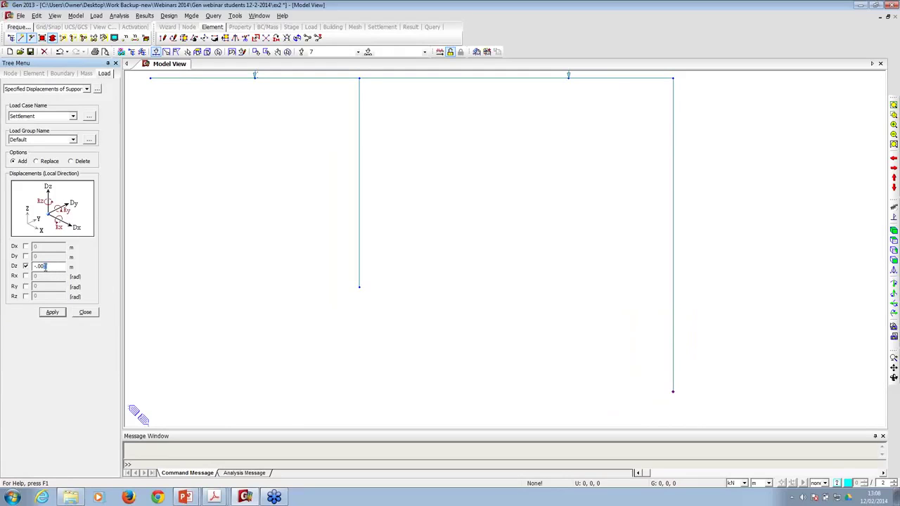
click(54, 313)
click(78, 312)
right_click(68, 234)
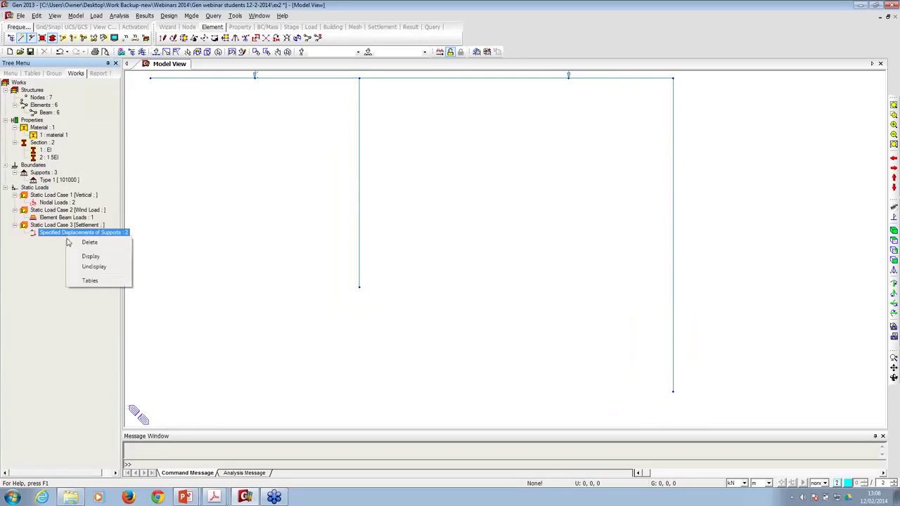
click(83, 257)
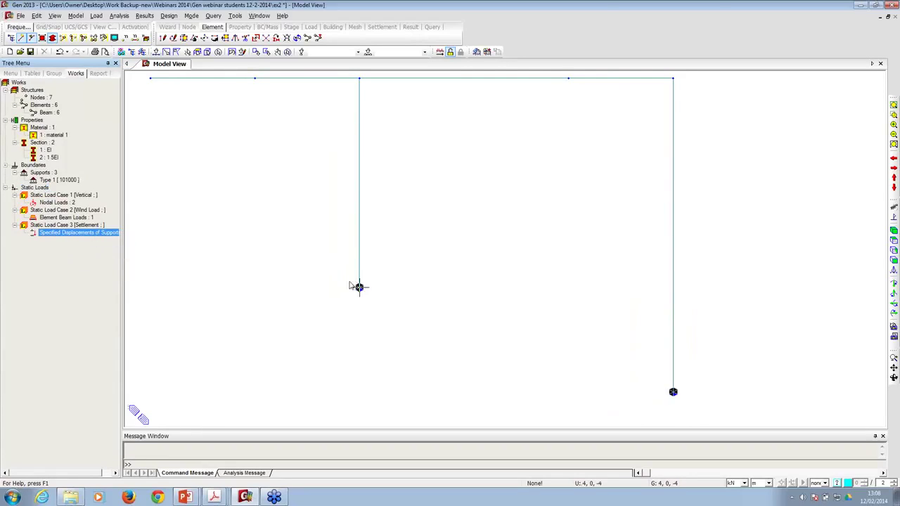
- Review the specified displacements table for nodes 6 and 7 with the length unit set to mm and the Dz column widened
right_click(78, 234)
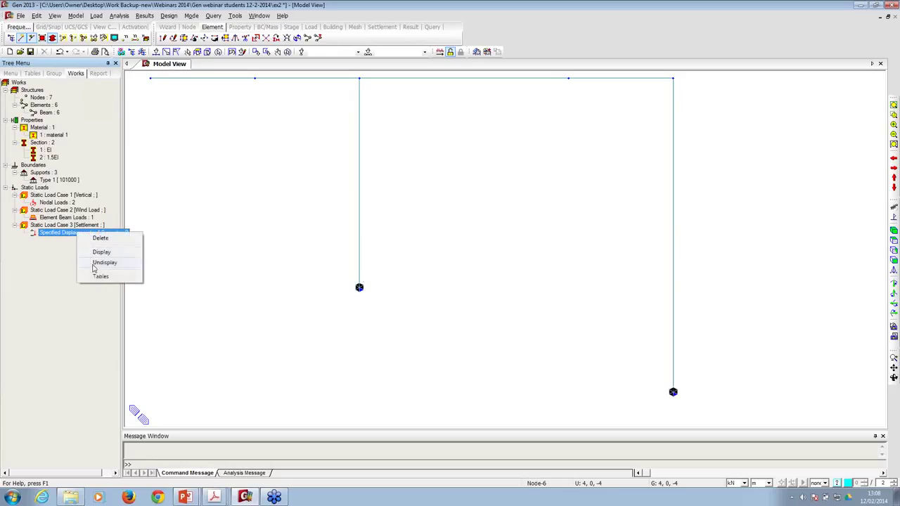
click(97, 277)
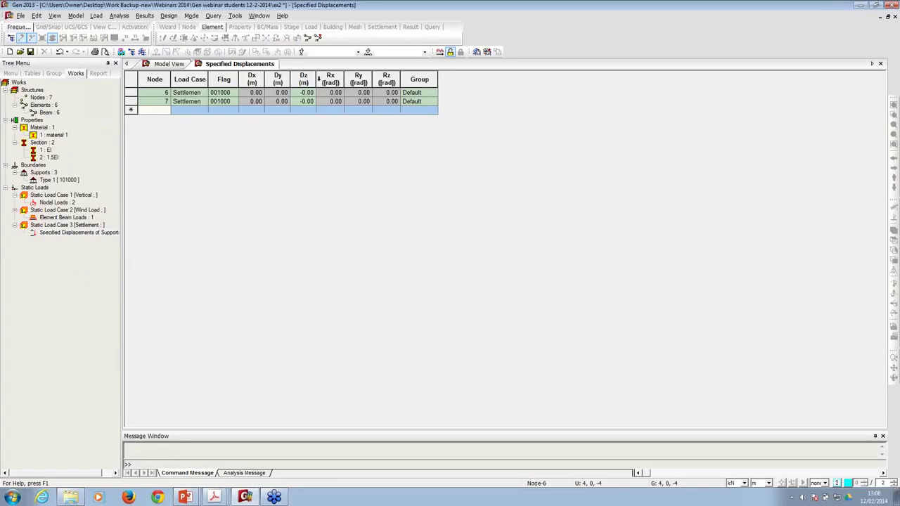
drag(318, 79, 336, 83)
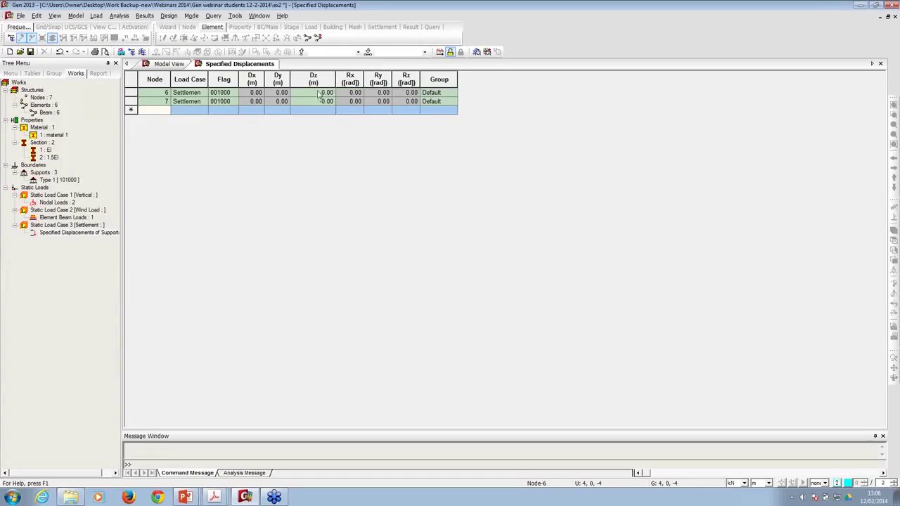
click(768, 483)
click(759, 452)
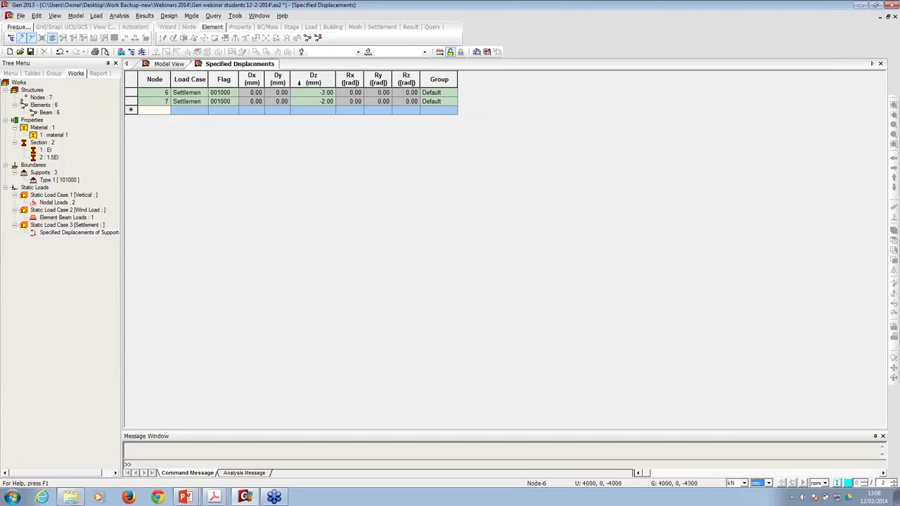
click(158, 96)
click(158, 102)
click(169, 63)
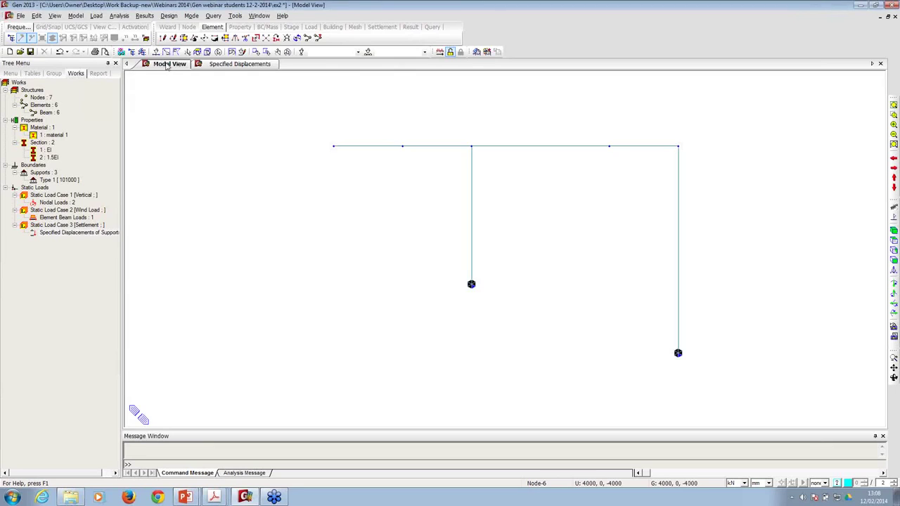
- Check the node coordinates in the Nodes table and return to the model view
right_click(39, 99)
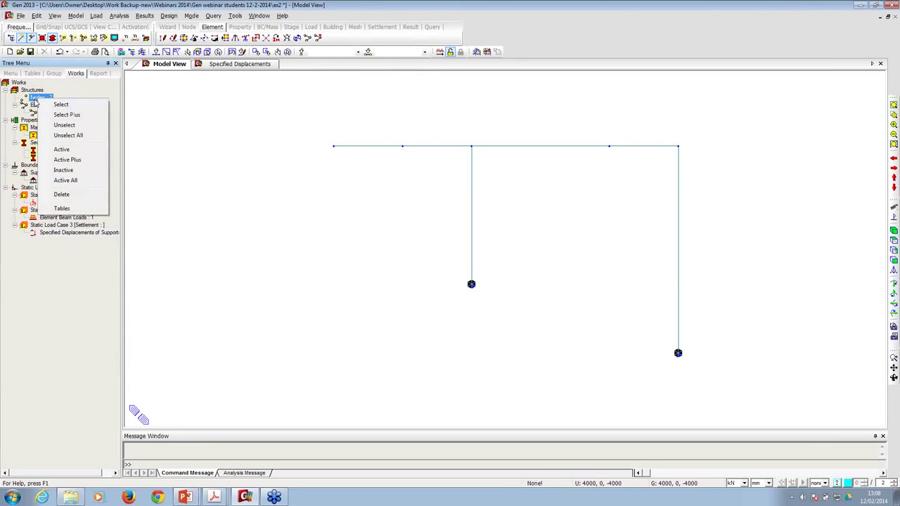
click(59, 209)
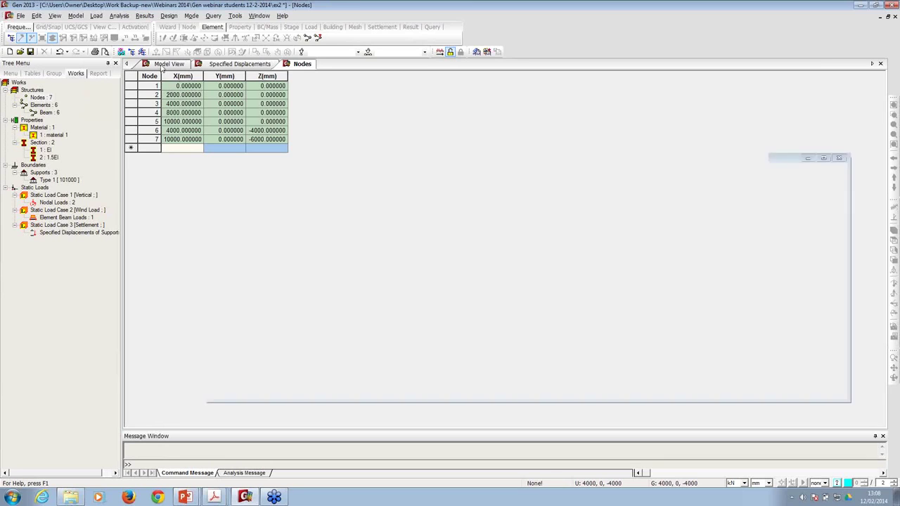
click(167, 64)
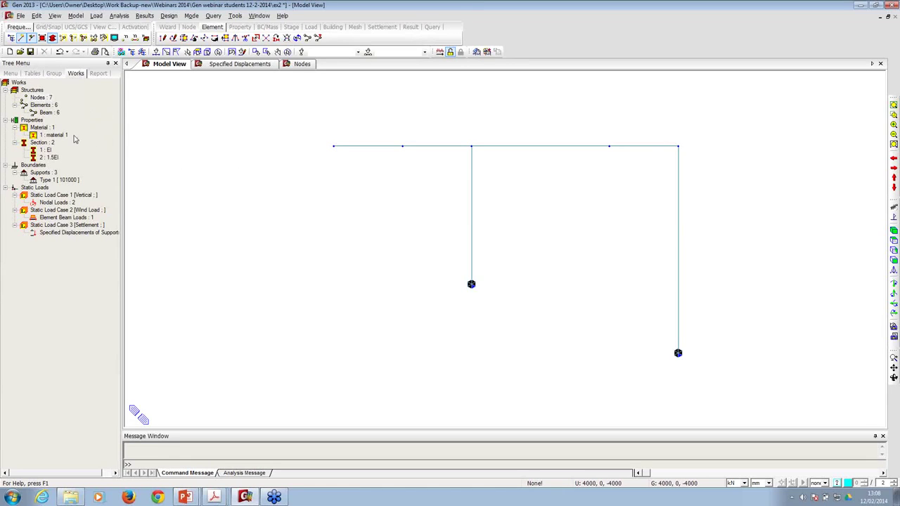
- Save the model and run the analysis
key(ctrl+s)
key(F5)
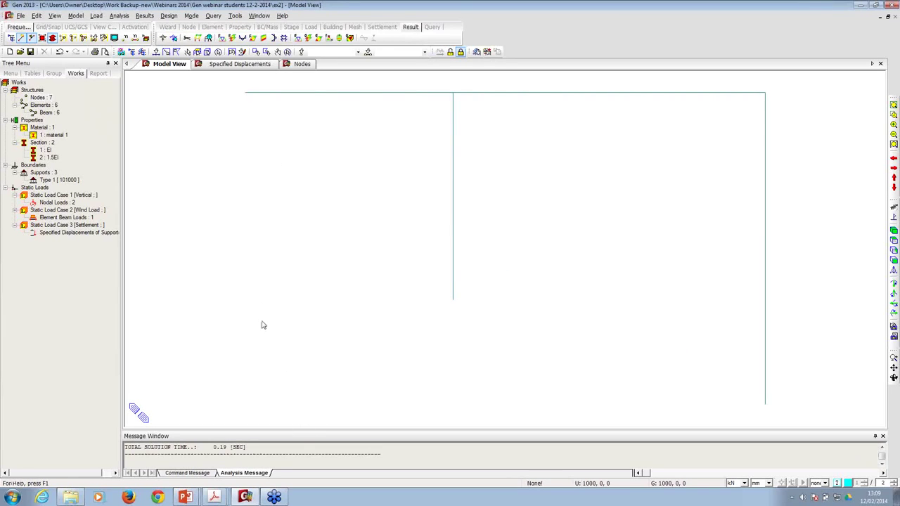
- Create a general load combination named Comb and include the Vertical load case with a factor of 1.2
click(144, 16)
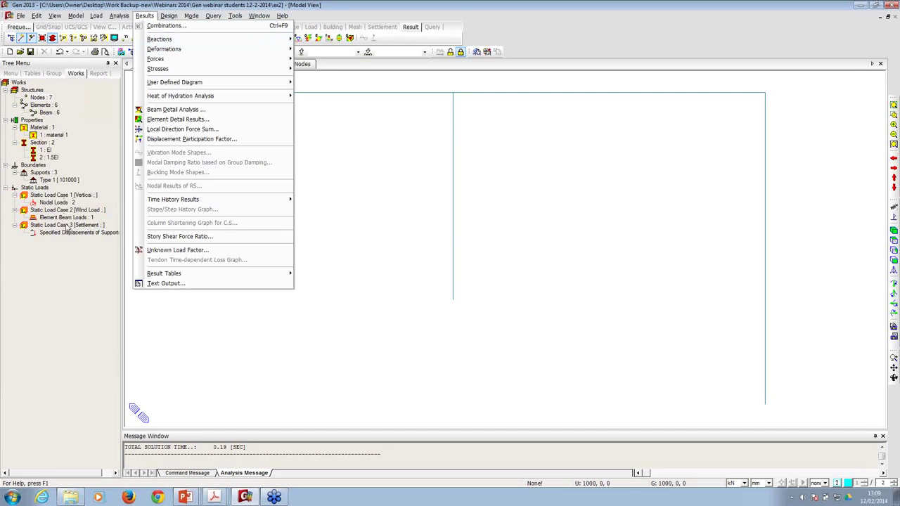
click(169, 26)
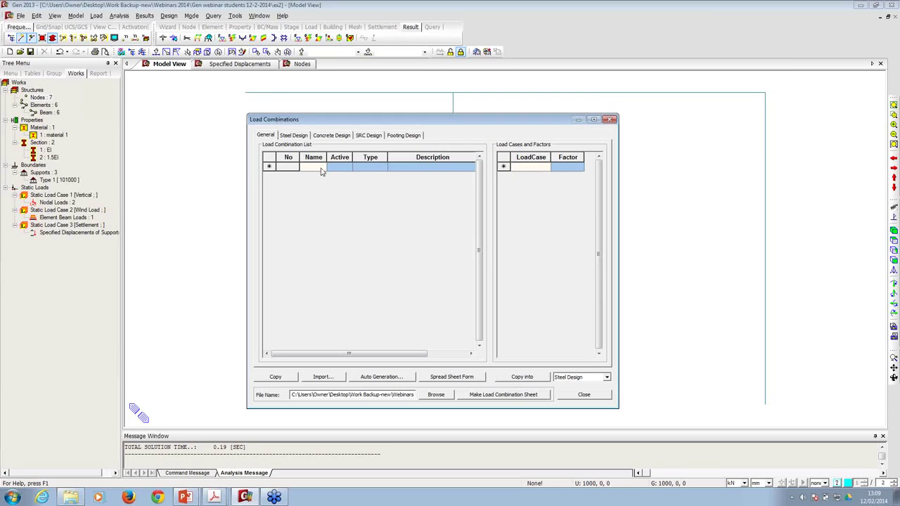
text(Comb)
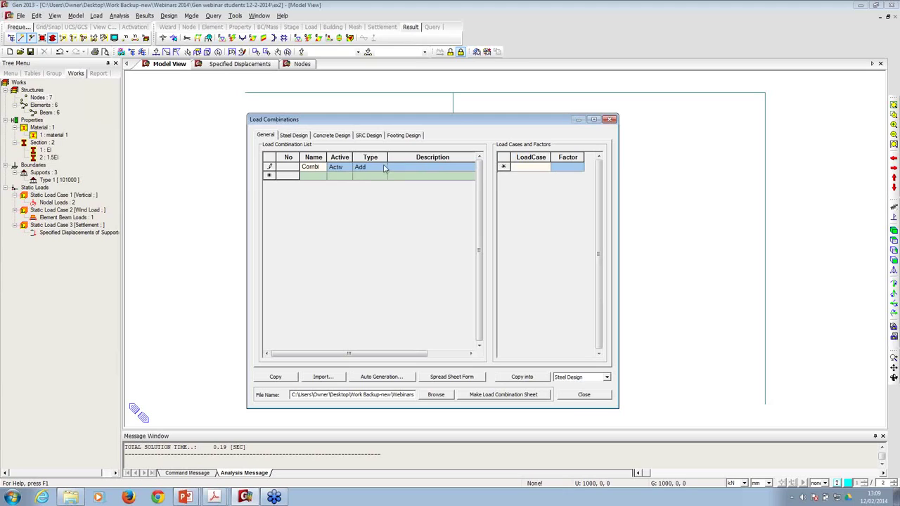
click(546, 168)
click(536, 176)
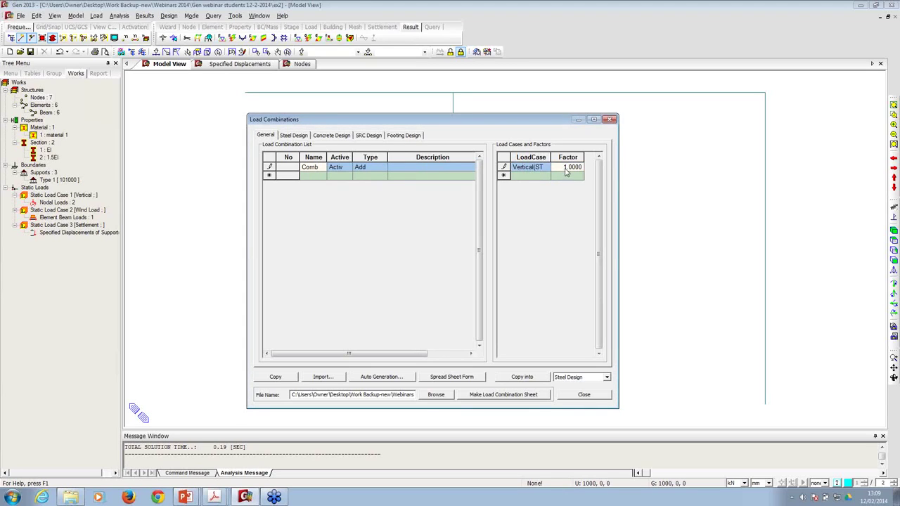
click(564, 168)
- Add the Wind Load case to the Comb combination with a factor of 1.4
click(542, 180)
click(546, 180)
click(538, 194)
click(575, 176)
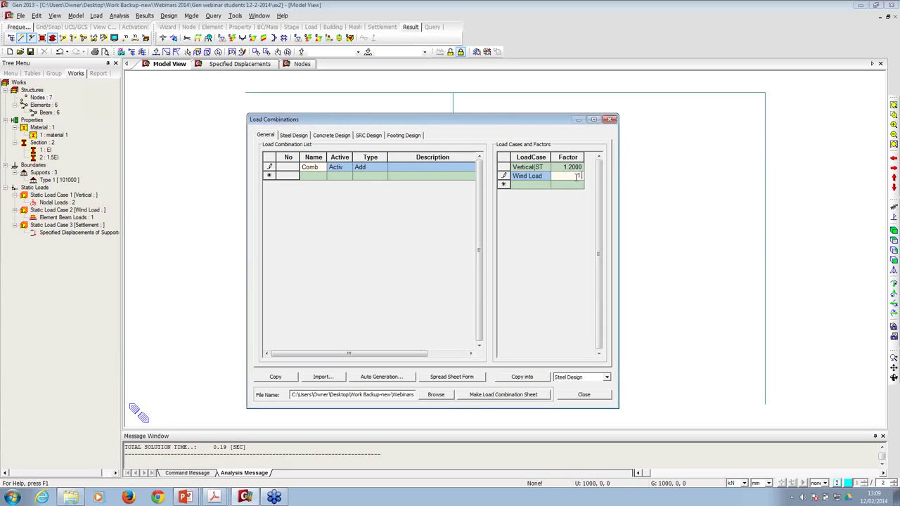
text(.4)
- Add the Settlement load case with a factor of 1.3 and complete the Comb combination entry
click(545, 186)
click(547, 185)
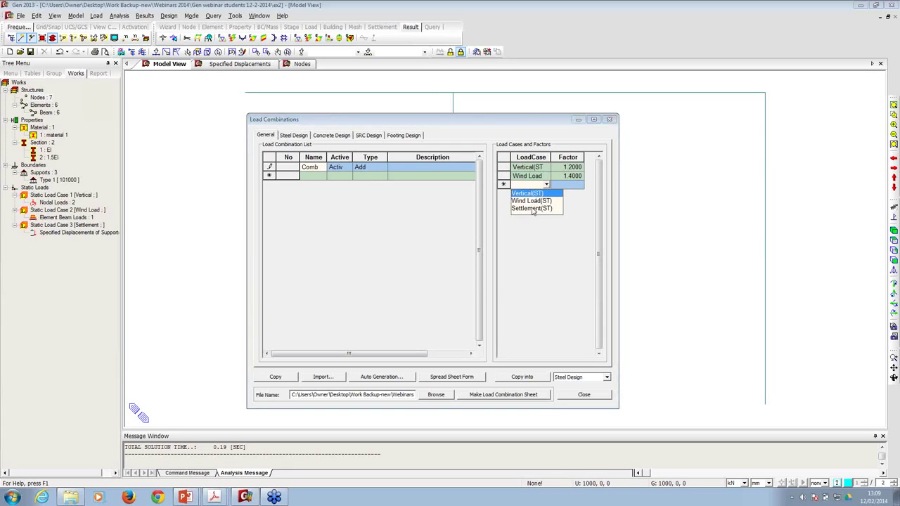
click(533, 209)
click(566, 184)
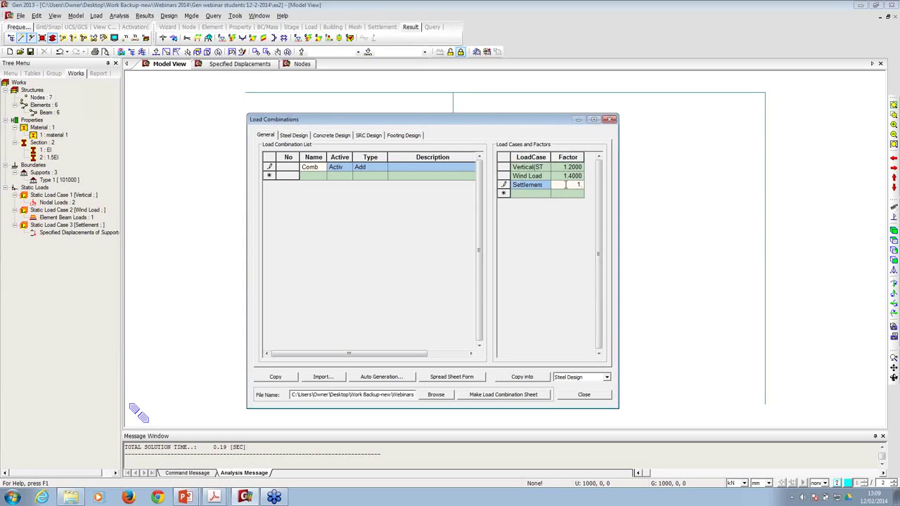
text(.3)
click(561, 198)
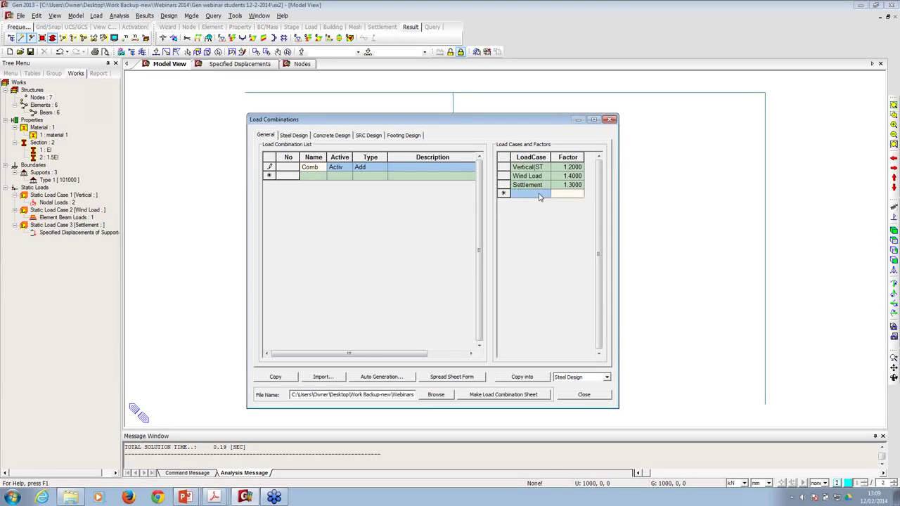
click(313, 177)
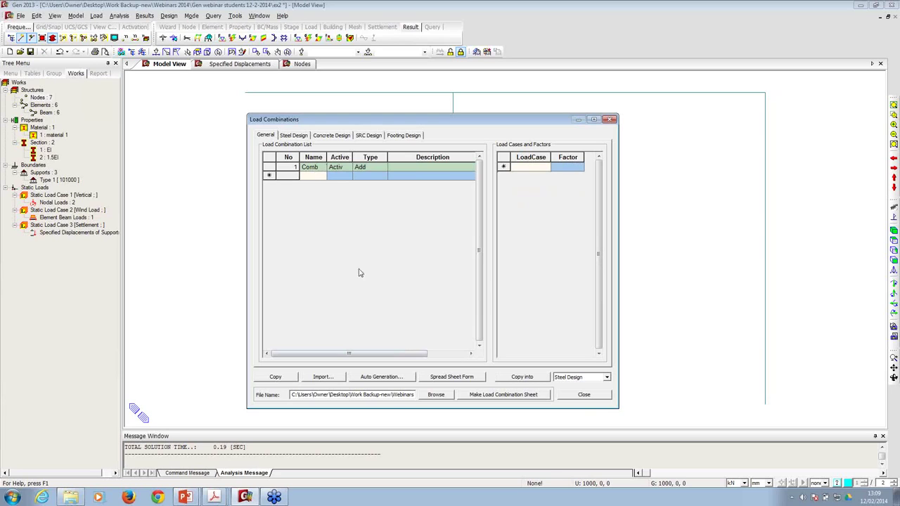
- Generate additional steel load combinations automatically using the Eurocode3:05 design code
click(382, 377)
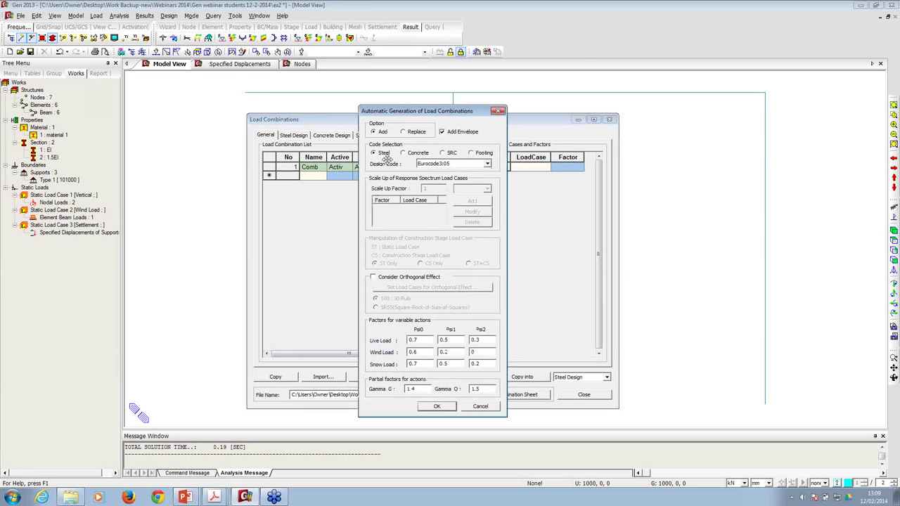
click(435, 164)
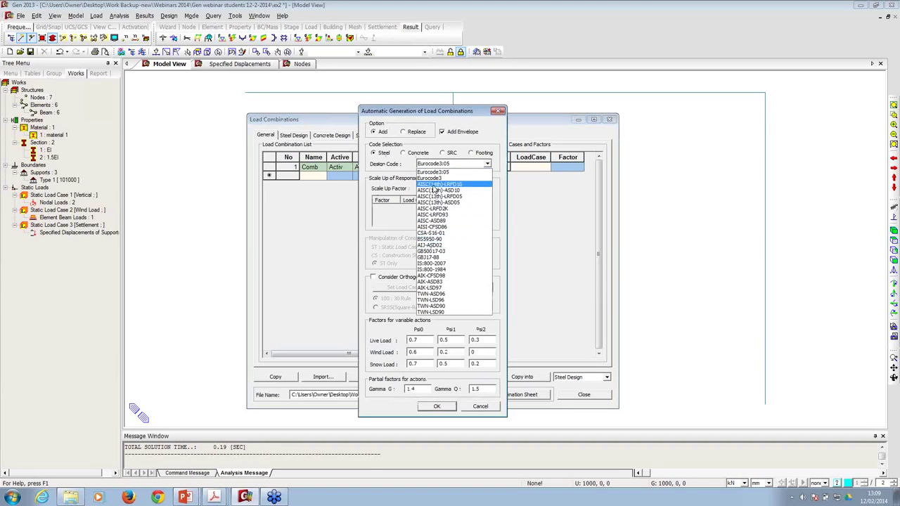
click(433, 172)
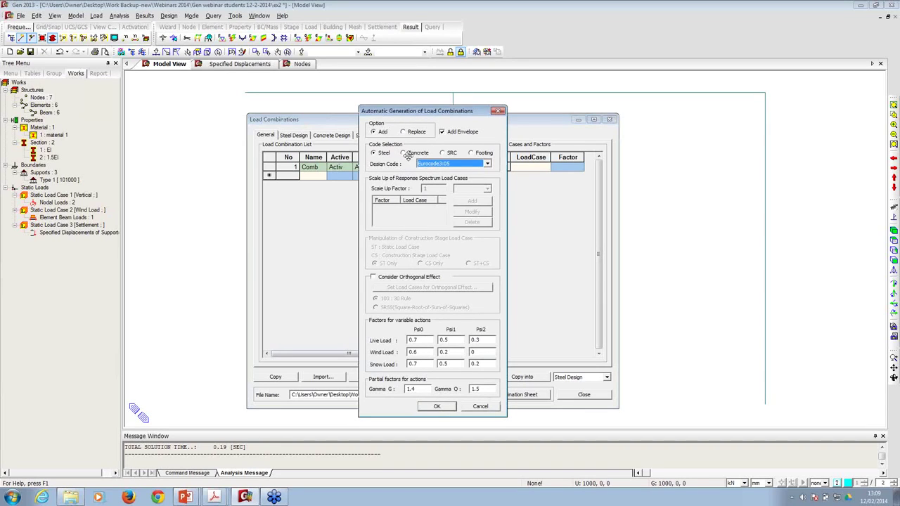
click(437, 407)
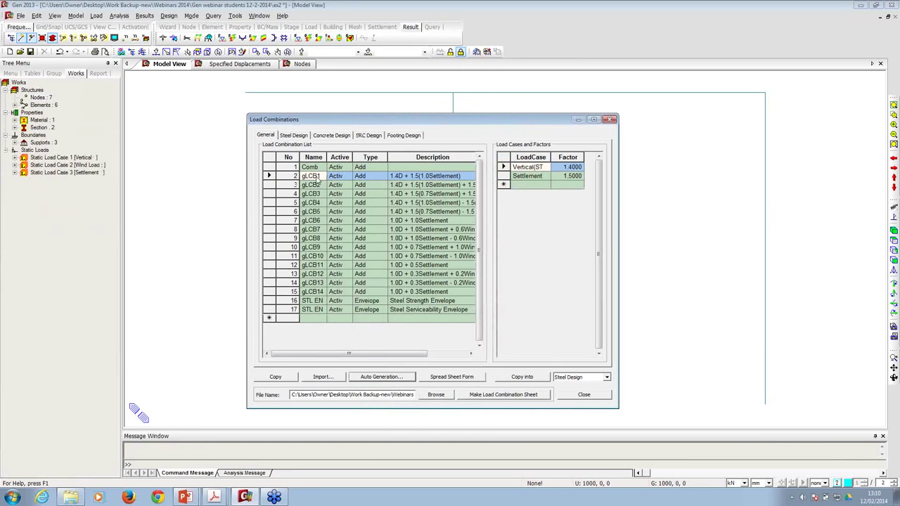
- Examine the load cases and factors of the generated combinations, envelopes and Comb, and close the load combinations dialog
key(Down)
key(Down)
key(Down)
key(Down)
drag(317, 226, 312, 310)
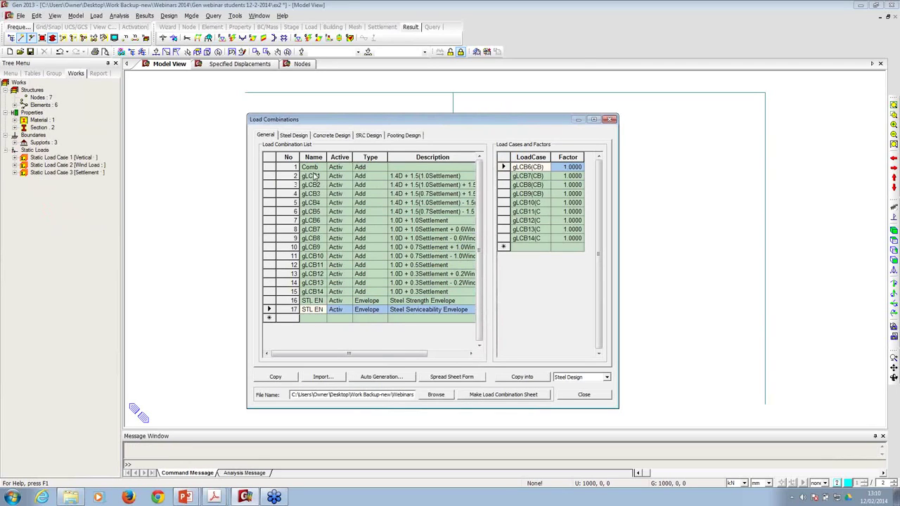
click(310, 169)
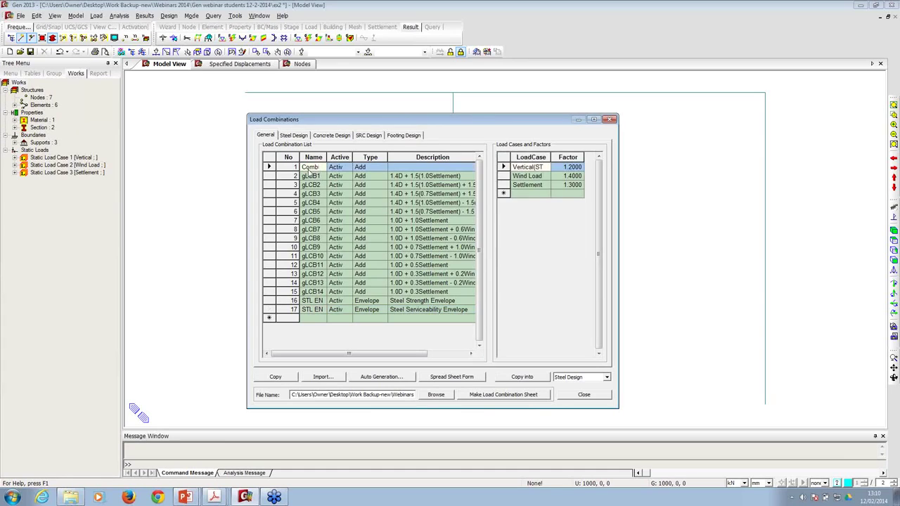
click(597, 397)
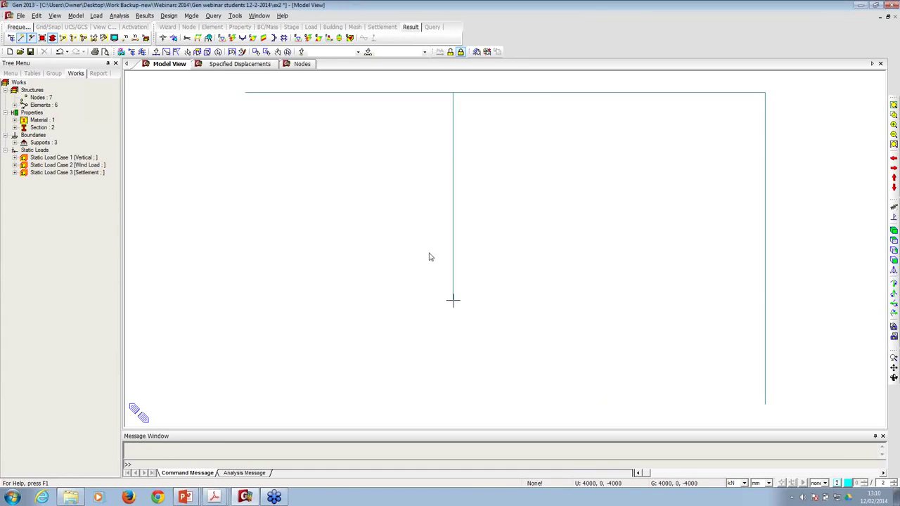
- Display the FXYZ reaction forces with values for the load combination Comb
click(145, 15)
mouse_move(161, 40)
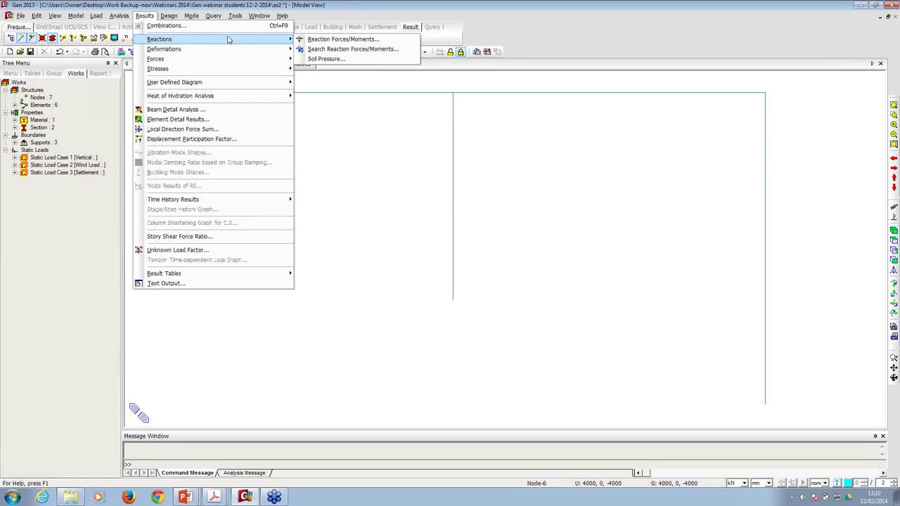
click(329, 40)
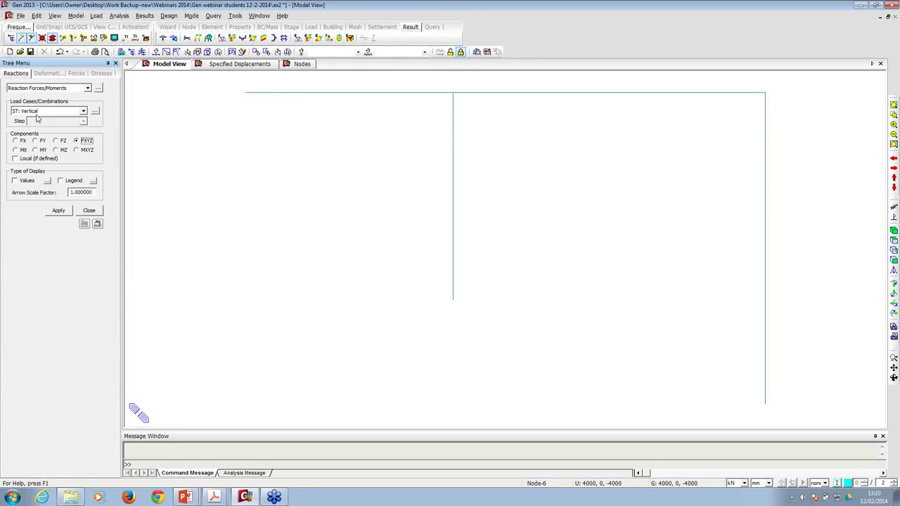
click(48, 112)
scroll(44, 131, up, 3)
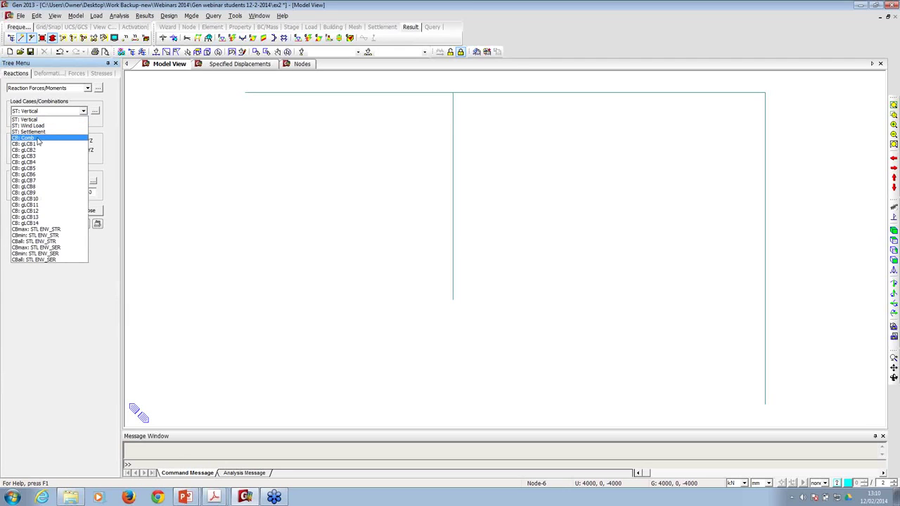
click(39, 139)
click(16, 181)
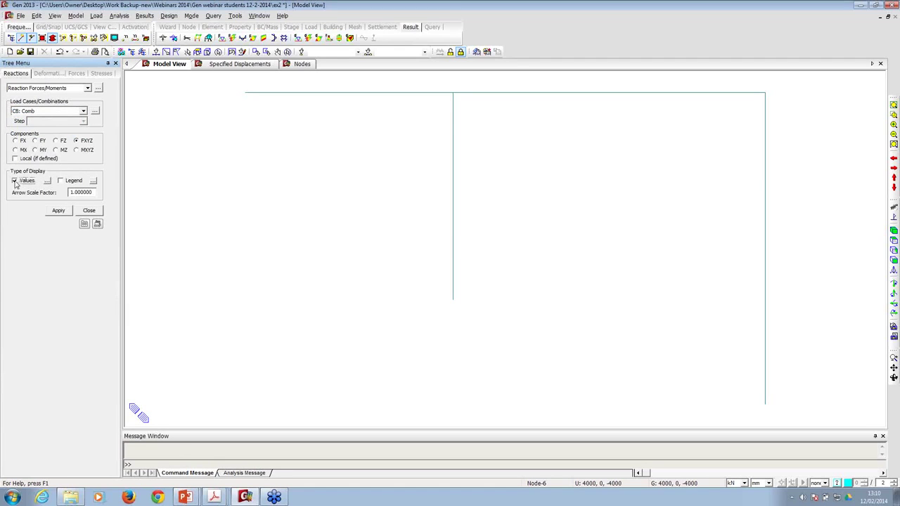
click(58, 210)
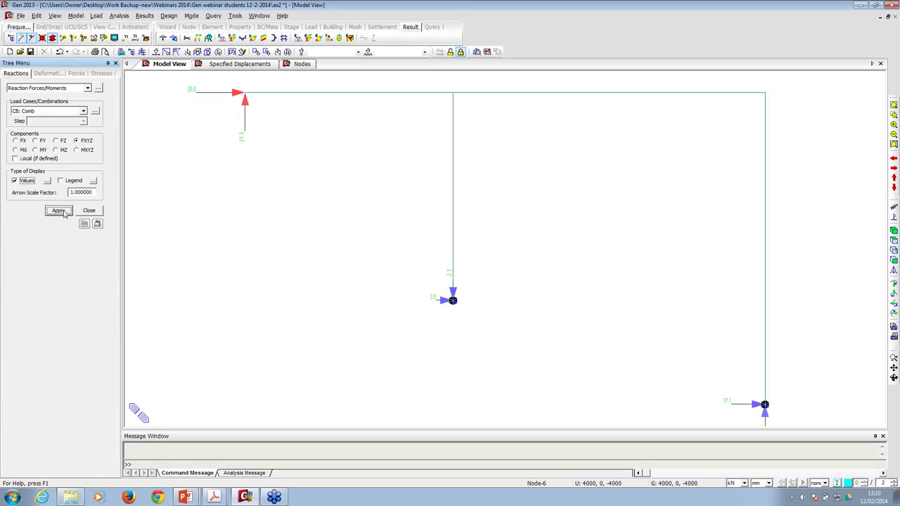
middle_drag(580, 291, 535, 260)
middle_drag(668, 342, 669, 307)
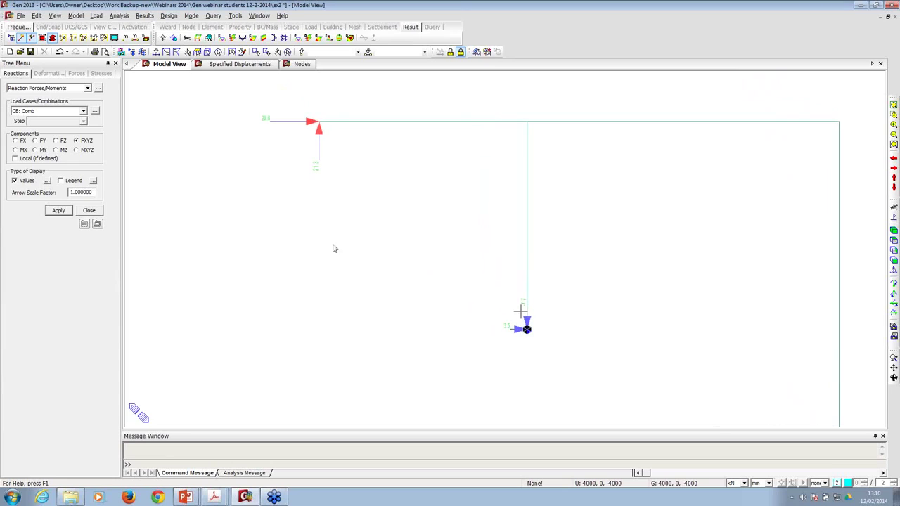
- Set the Nodal Output Value font to black with size 12 in the display options and apply it
click(114, 38)
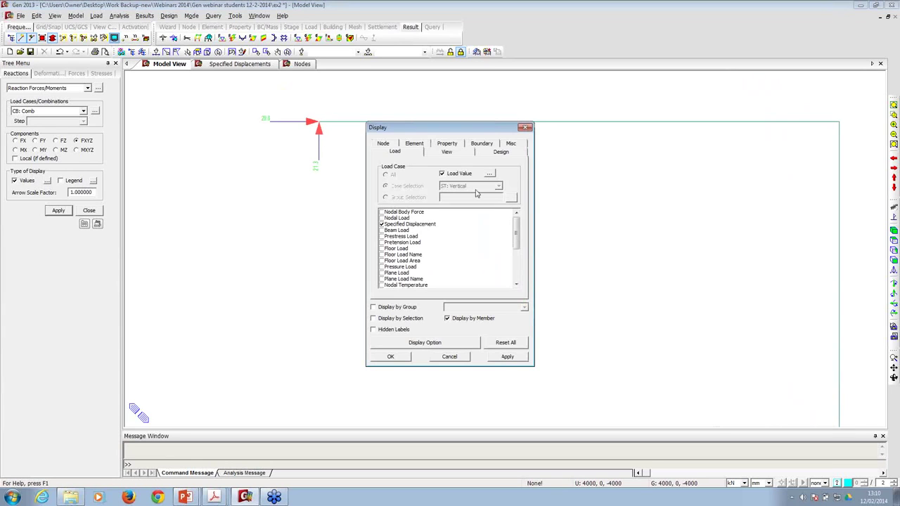
click(424, 343)
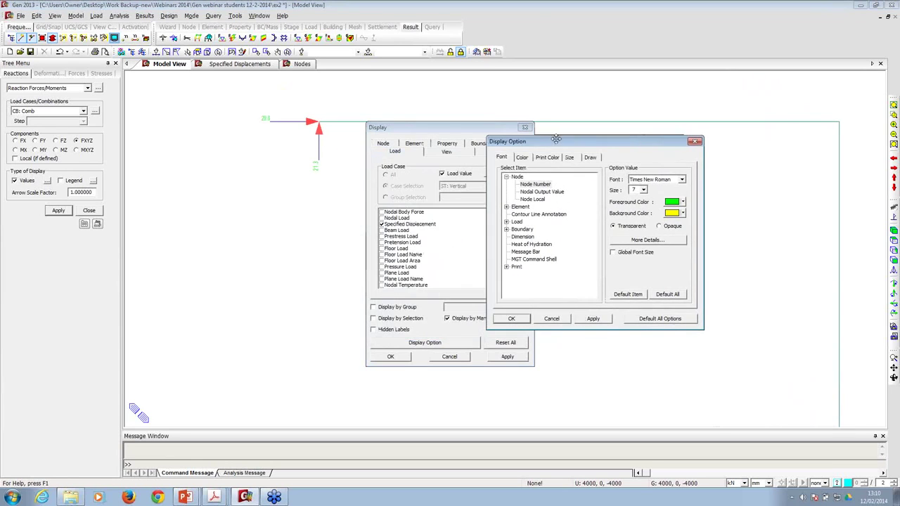
click(538, 191)
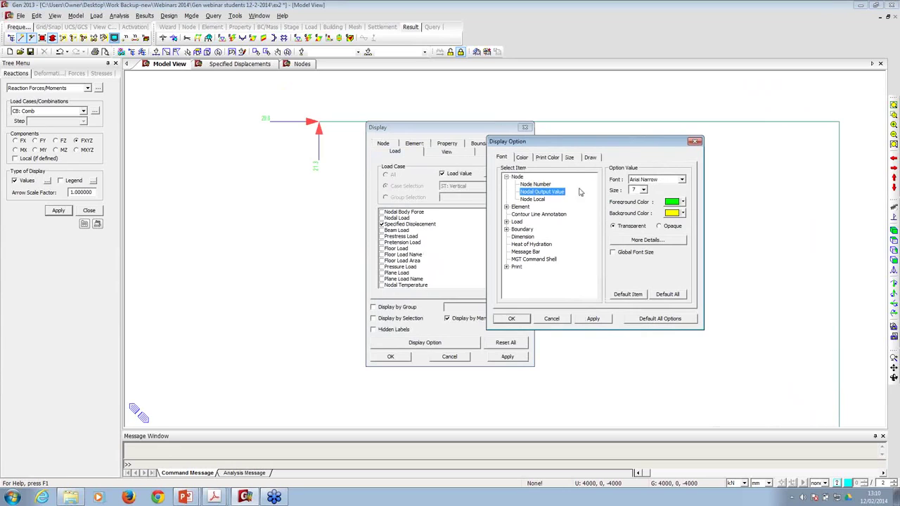
click(683, 203)
click(671, 217)
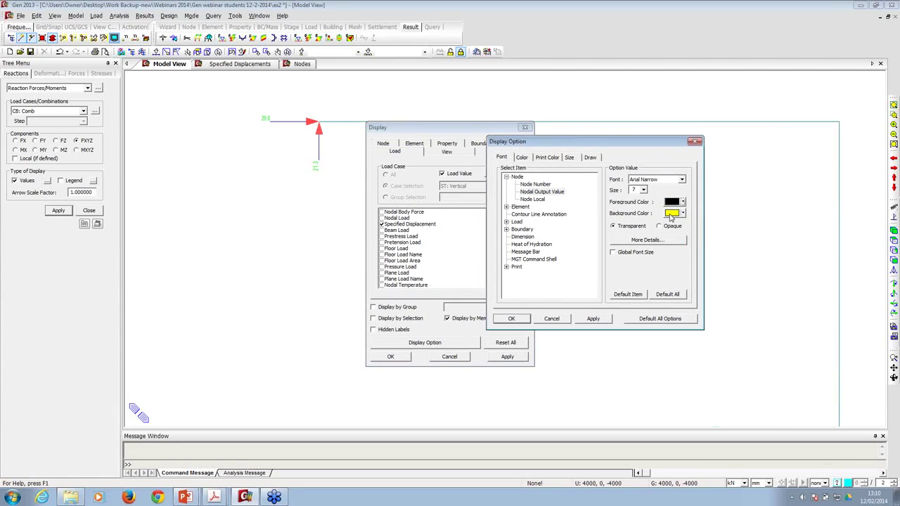
click(642, 190)
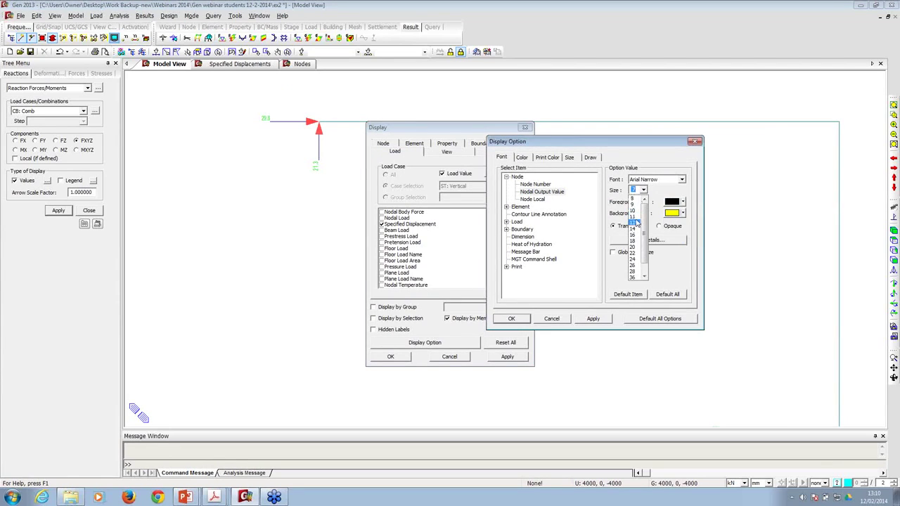
click(634, 222)
click(593, 318)
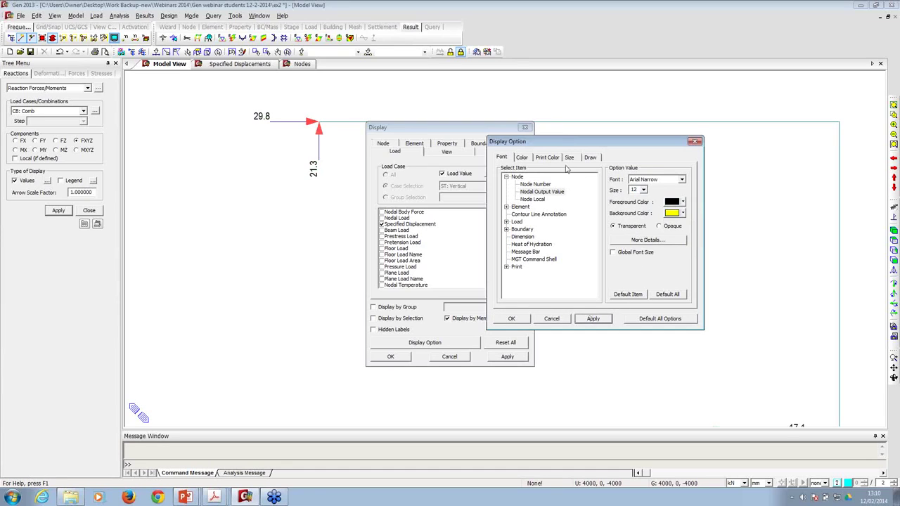
- Set the Element Output Value font size to 11 and accept the display settings
click(506, 207)
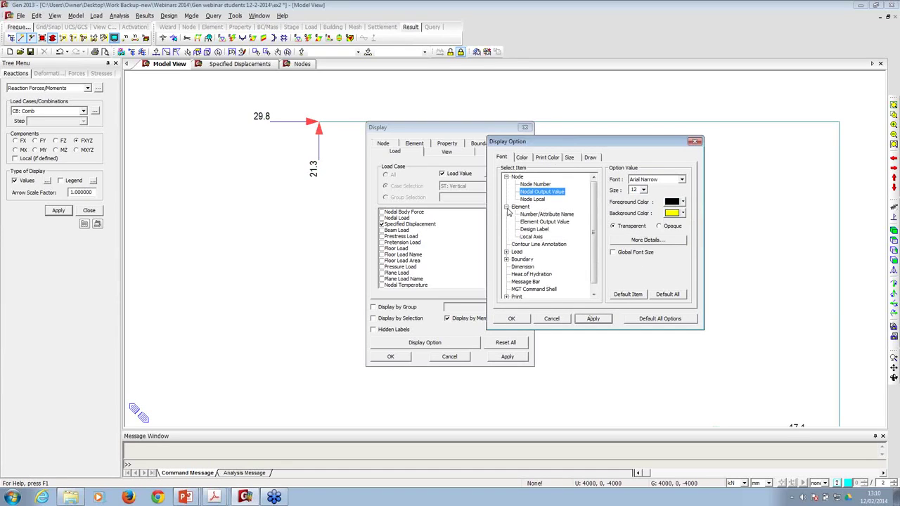
click(545, 222)
click(643, 190)
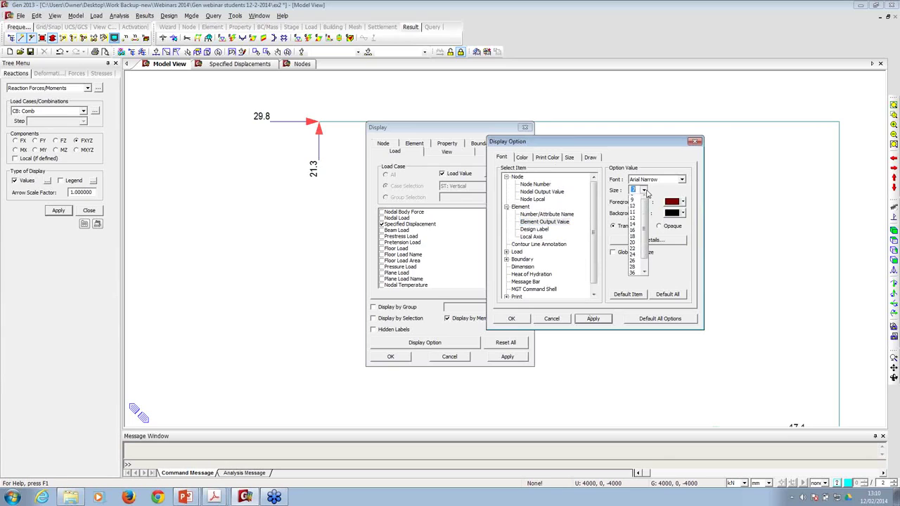
click(635, 223)
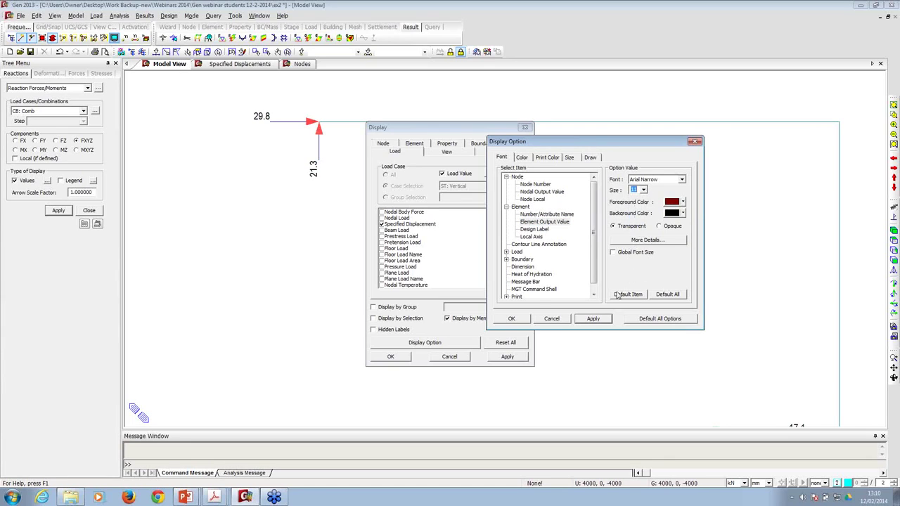
click(511, 318)
click(391, 357)
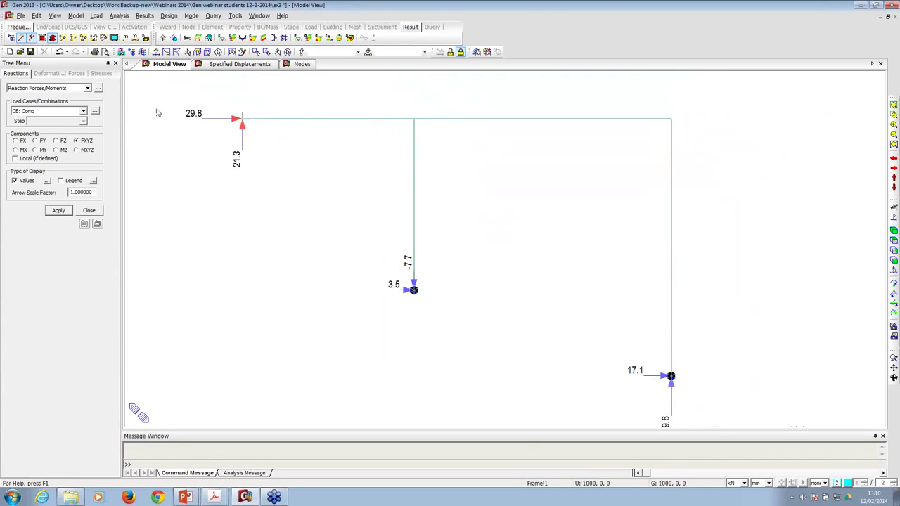
- Display the DXYZ displacement contour for Comb with values, deformed shape, legend and undeformed outline
click(144, 15)
mouse_move(169, 51)
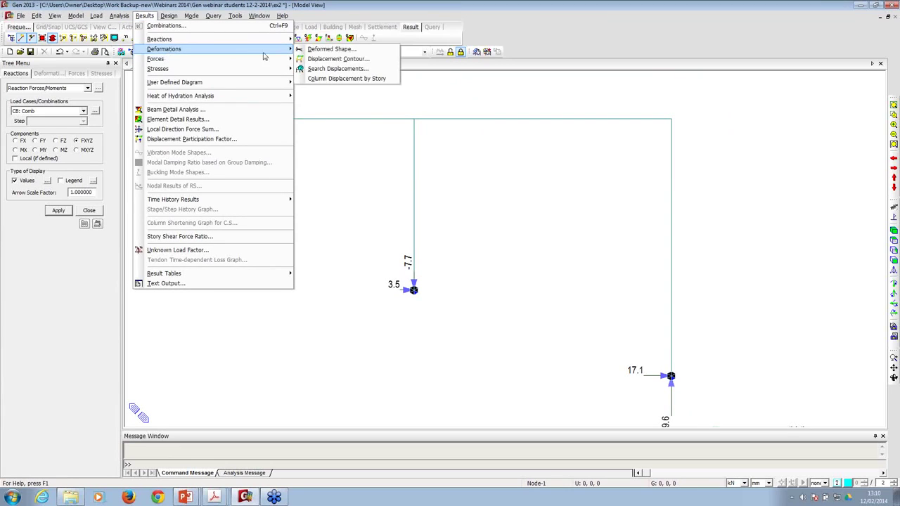
click(325, 59)
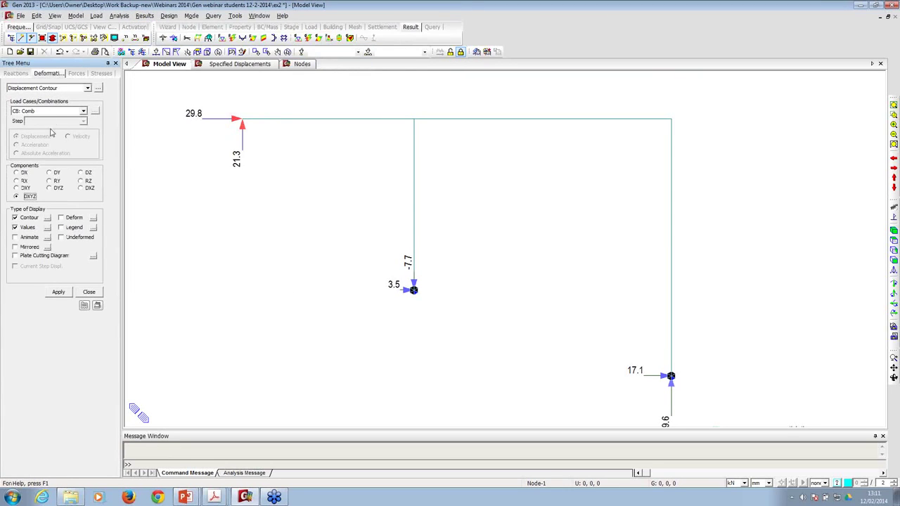
click(61, 228)
click(61, 218)
click(69, 238)
click(58, 293)
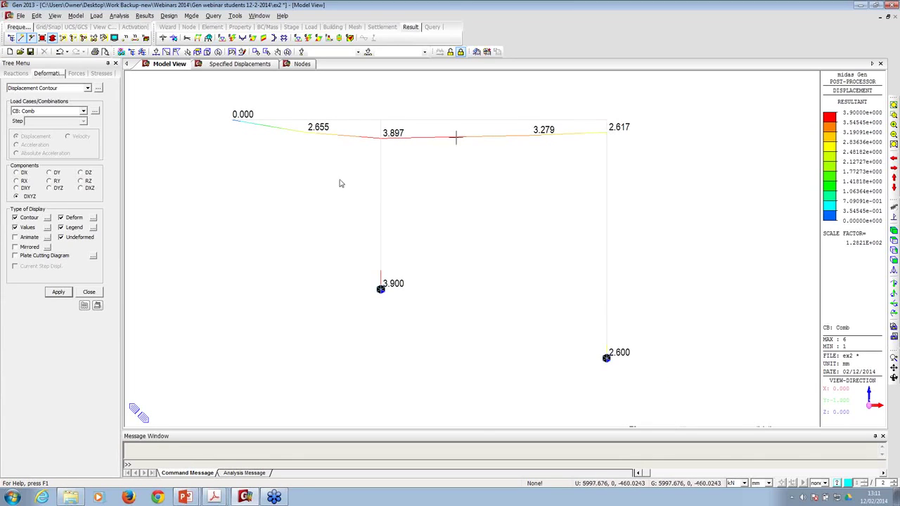
- Set the displacement plot to Real Deform with a deformation scale factor of 4
click(93, 218)
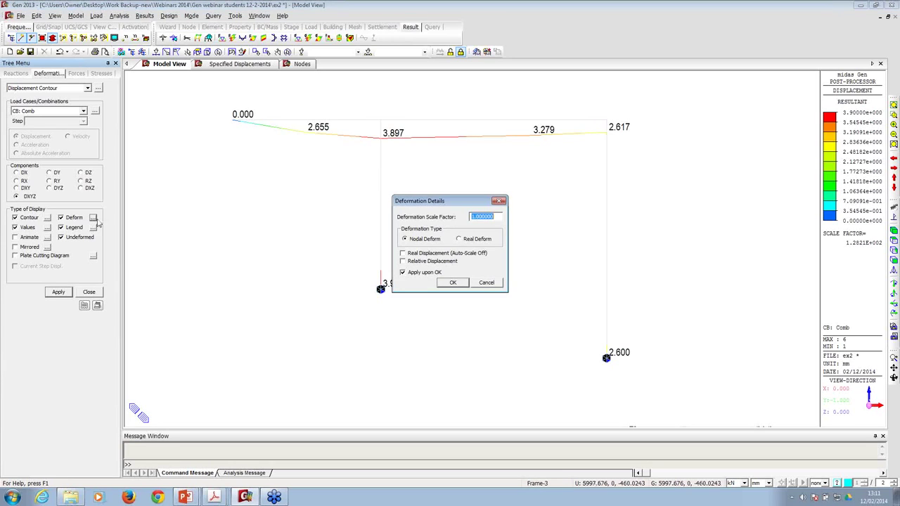
click(476, 240)
drag(485, 216, 459, 216)
text(4)
click(455, 283)
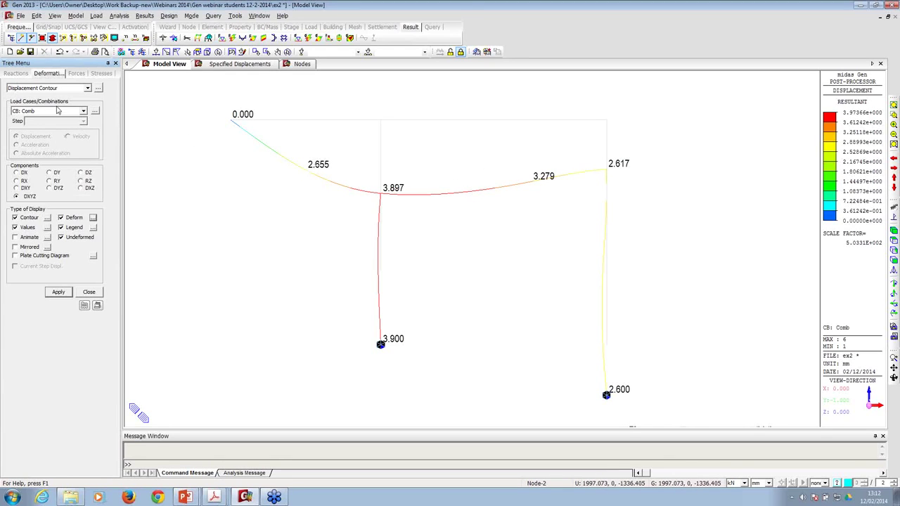
click(104, 16)
mouse_move(145, 16)
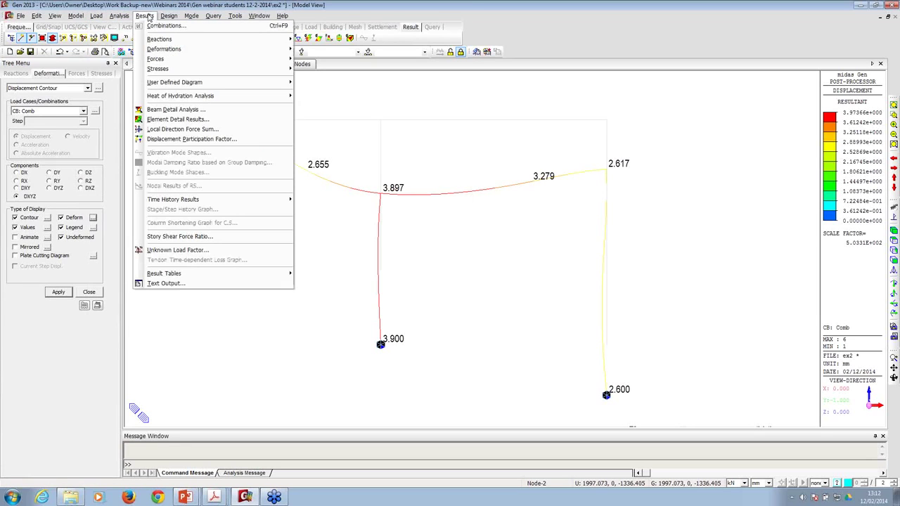
mouse_move(155, 60)
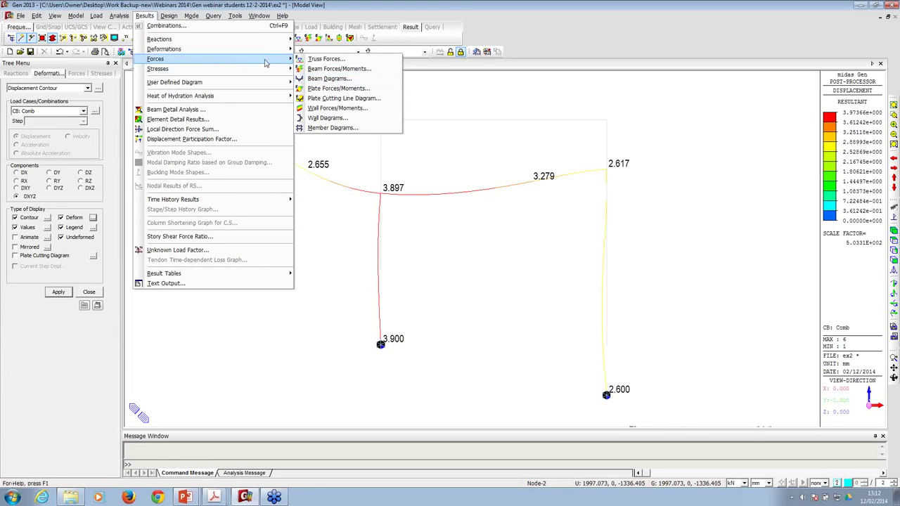
click(328, 78)
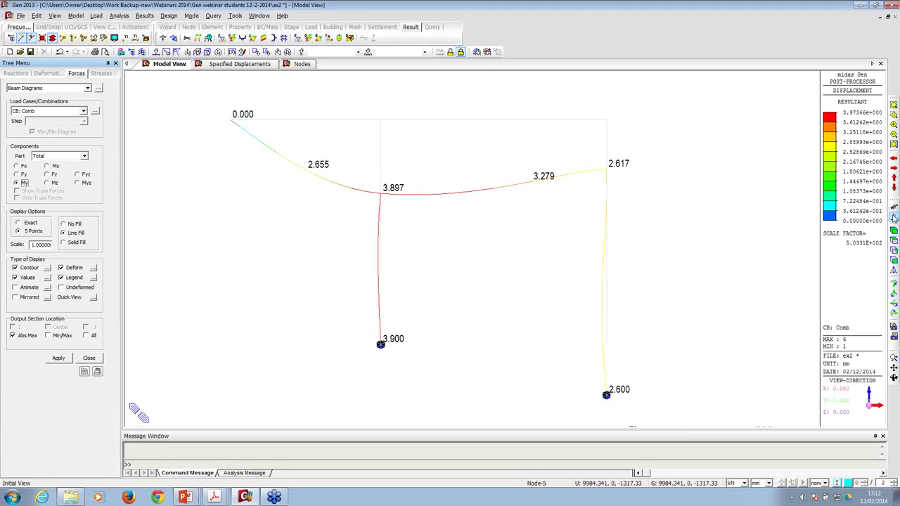
- Return the model to its initial view, show the element local axes and inspect their orientation
click(894, 218)
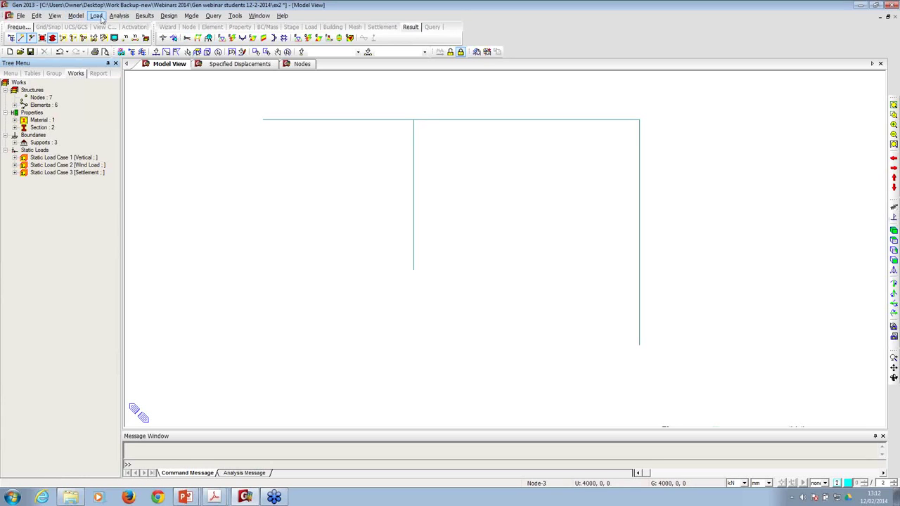
click(115, 38)
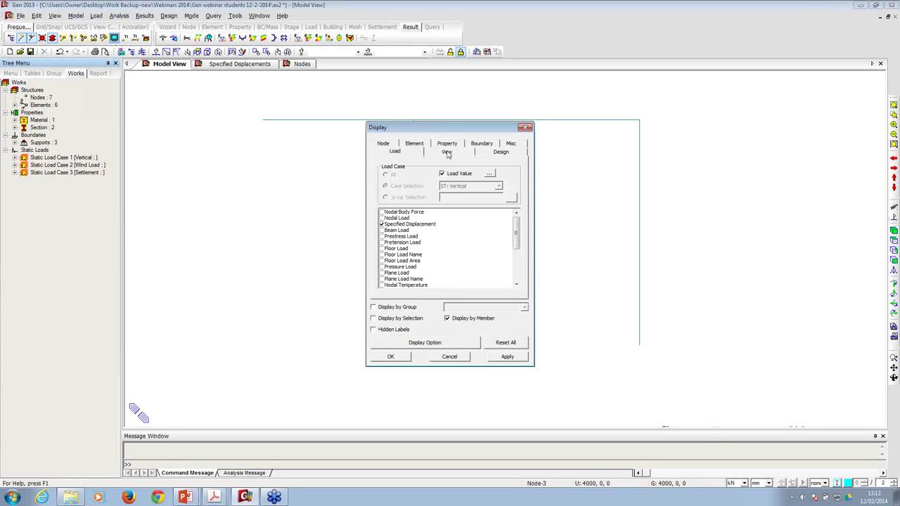
click(420, 143)
click(381, 246)
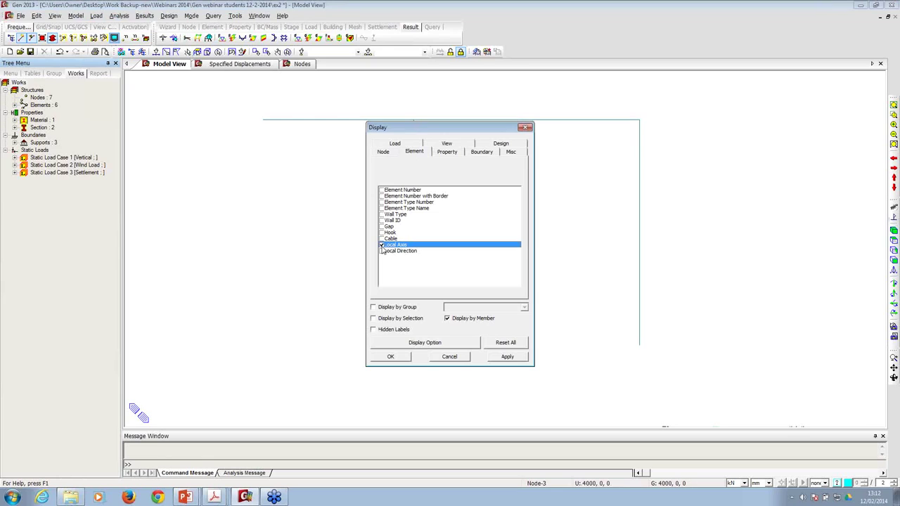
click(390, 357)
ctrl+middle_drag(370, 124, 390, 184)
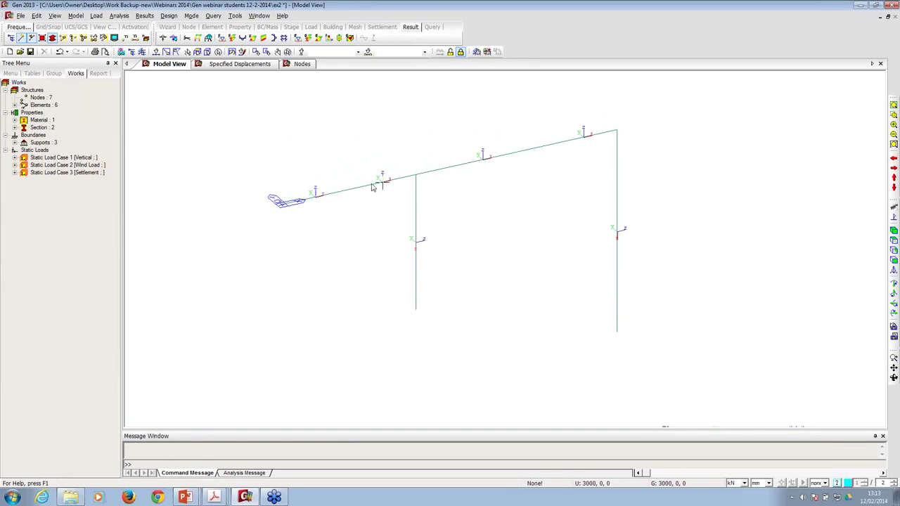
mouse_move(381, 185)
click(893, 260)
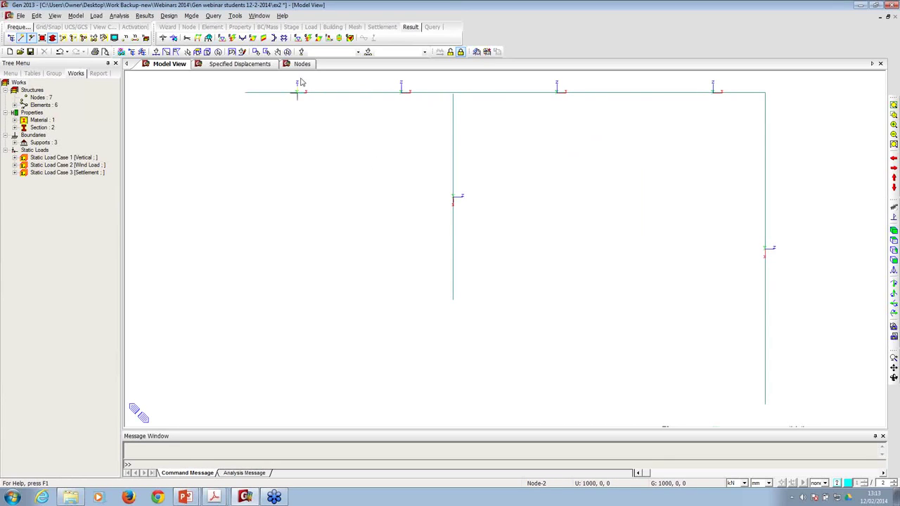
- Display the Fx beam diagram for Comb with Exact, Solid Fill and legend options, using metres as the length unit
click(145, 16)
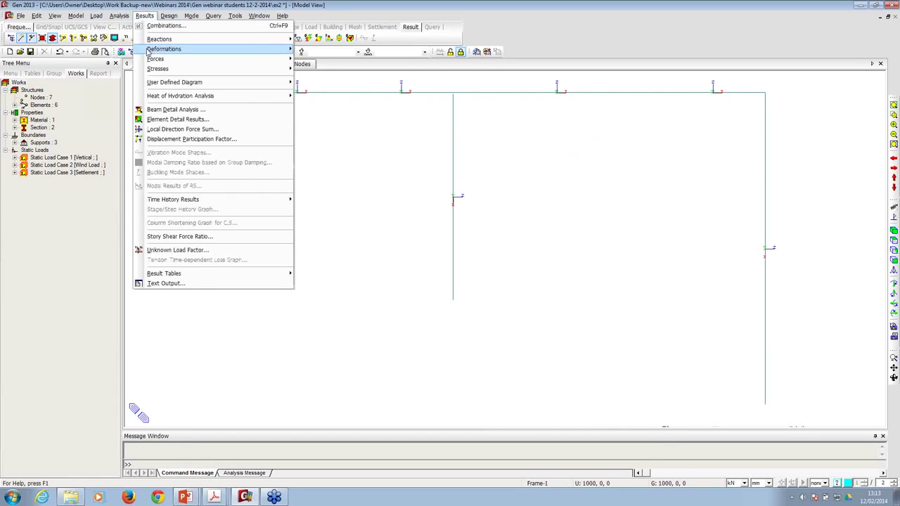
mouse_move(186, 60)
click(329, 79)
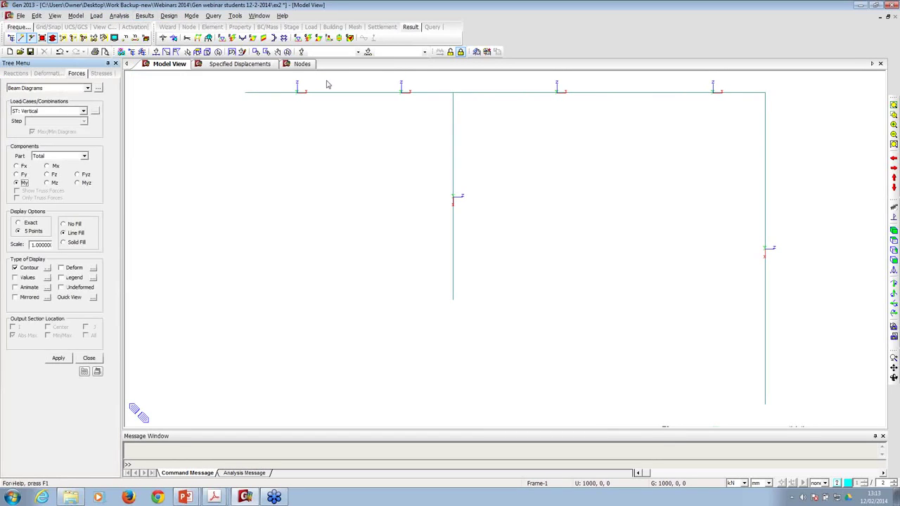
click(69, 111)
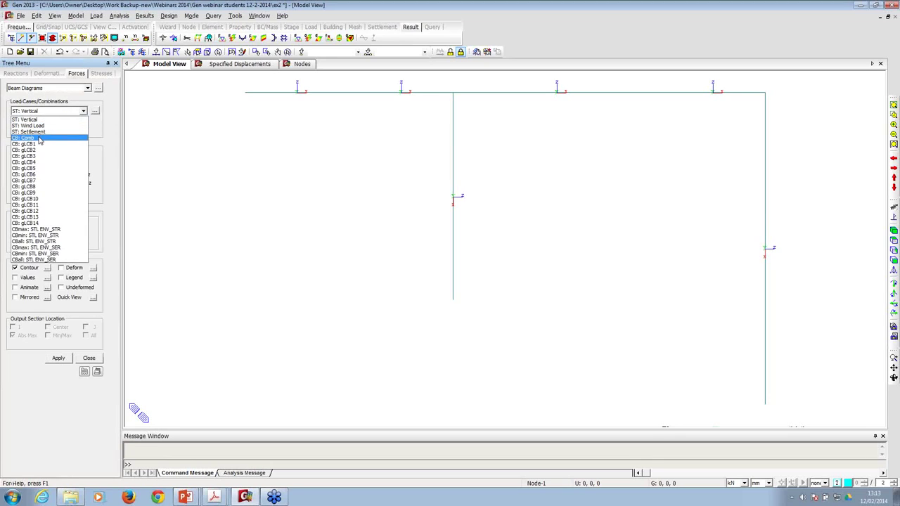
click(38, 138)
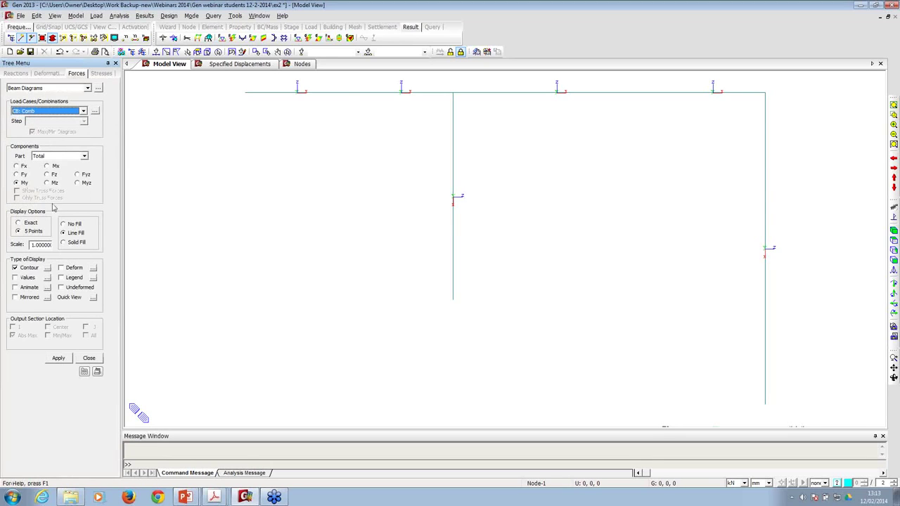
click(65, 243)
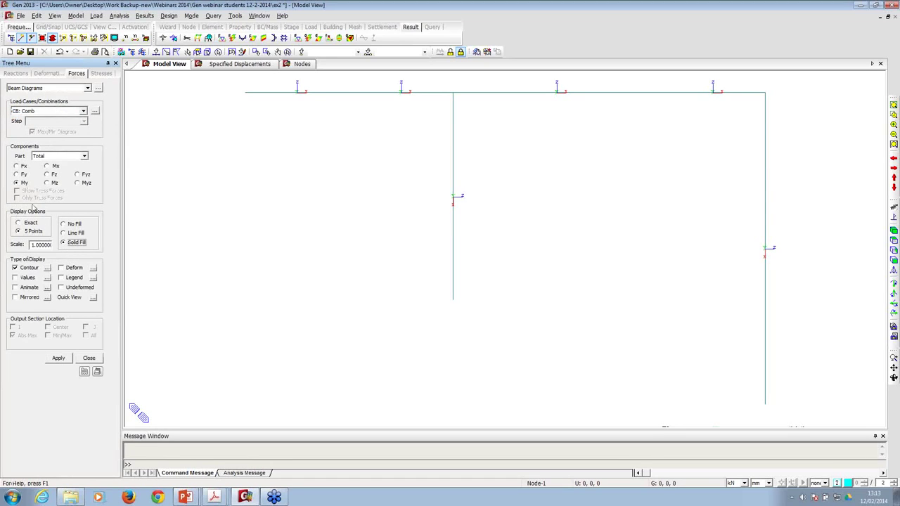
click(31, 224)
click(17, 166)
click(751, 484)
click(755, 467)
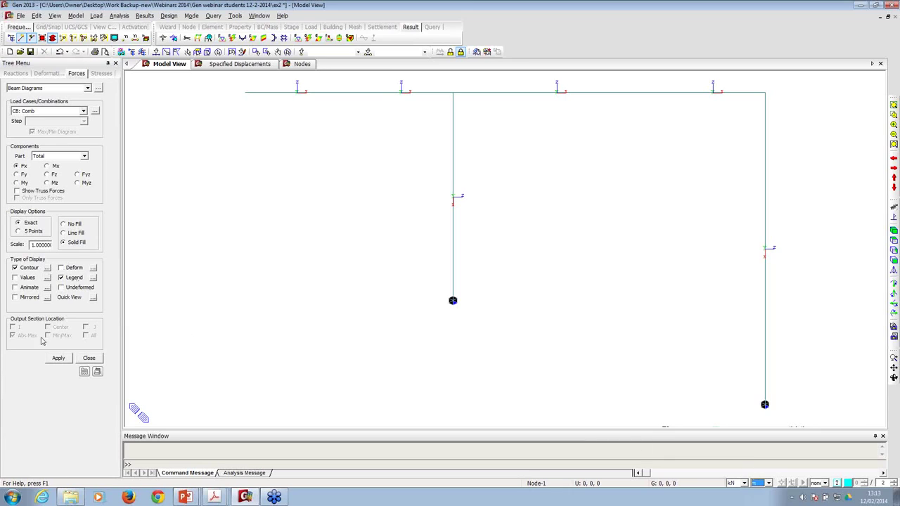
click(57, 359)
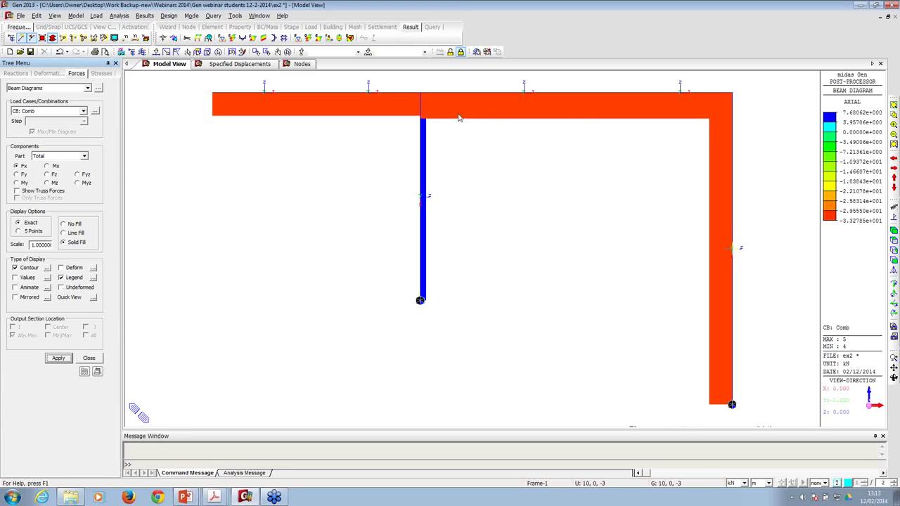
- Change the legend numbers to the Fixed type and show the force values on the axial diagram
click(93, 278)
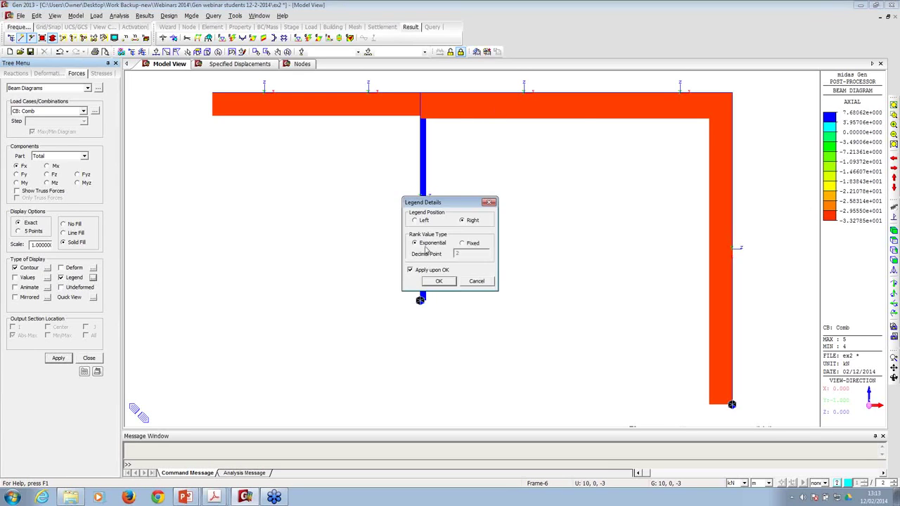
click(461, 243)
click(439, 280)
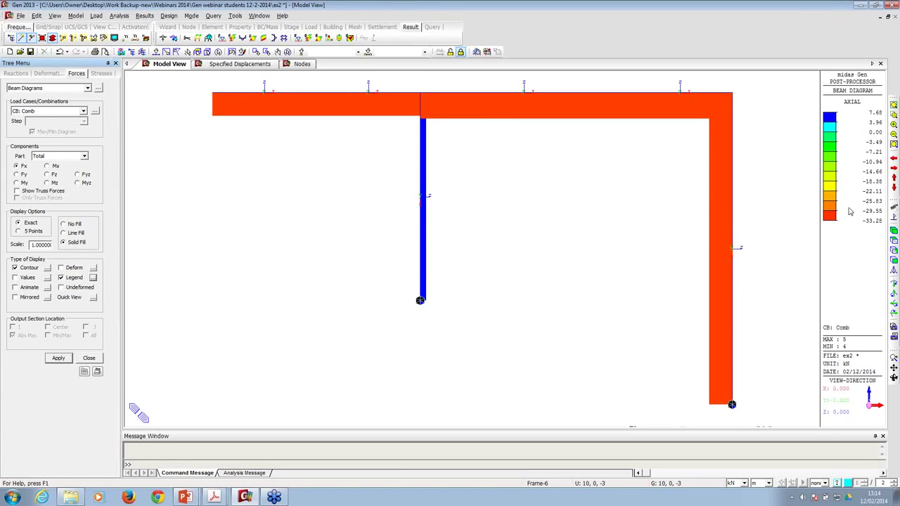
click(21, 280)
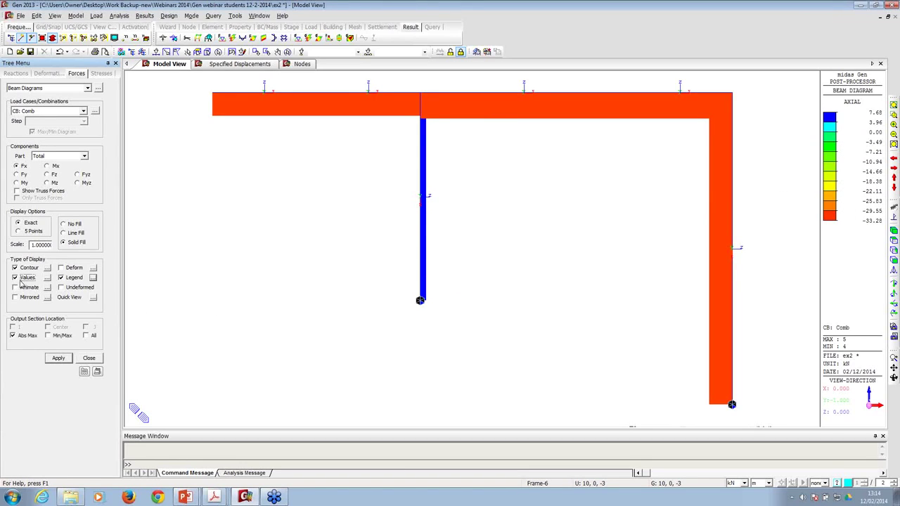
click(56, 358)
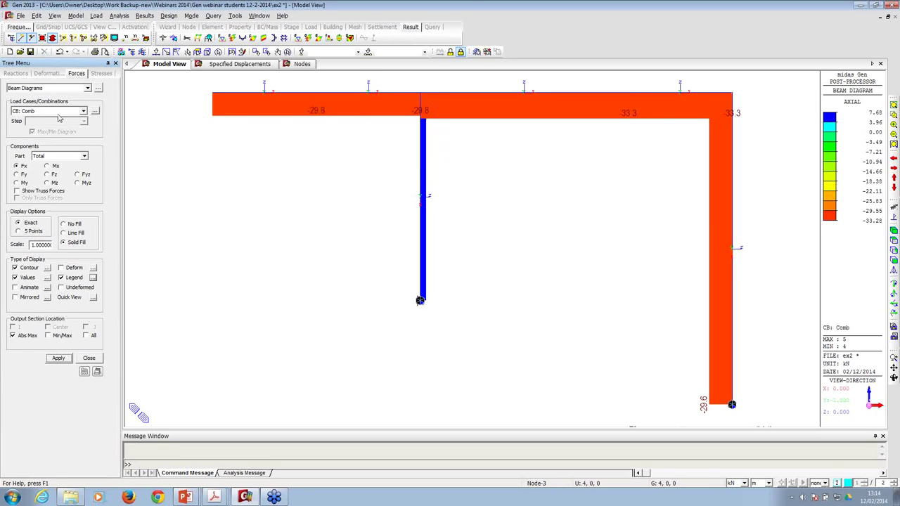
- Display the Fz shear force diagram for the load combination Comb
click(46, 175)
click(58, 358)
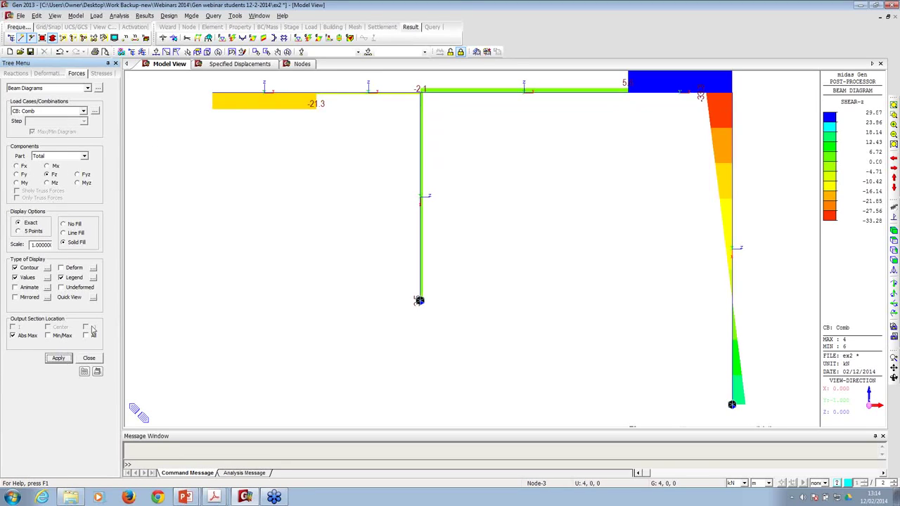
- Display the My bending moment diagram for the load combination Comb and look over the frame
middle_drag(542, 117, 517, 146)
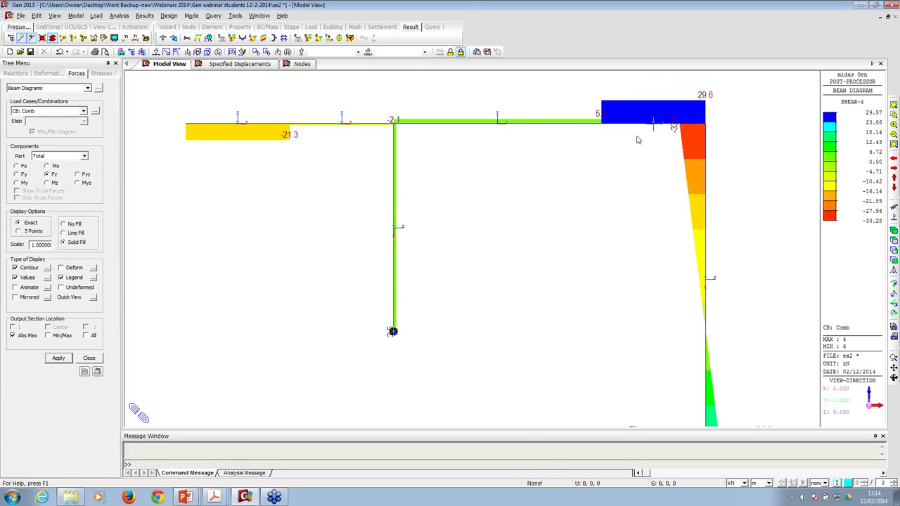
middle_drag(638, 141, 585, 67)
middle_drag(576, 124, 574, 166)
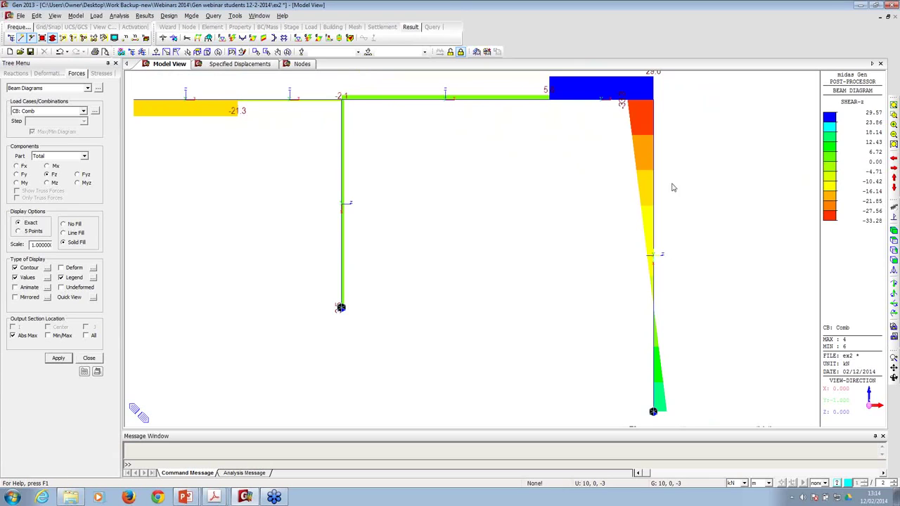
middle_drag(444, 169, 556, 177)
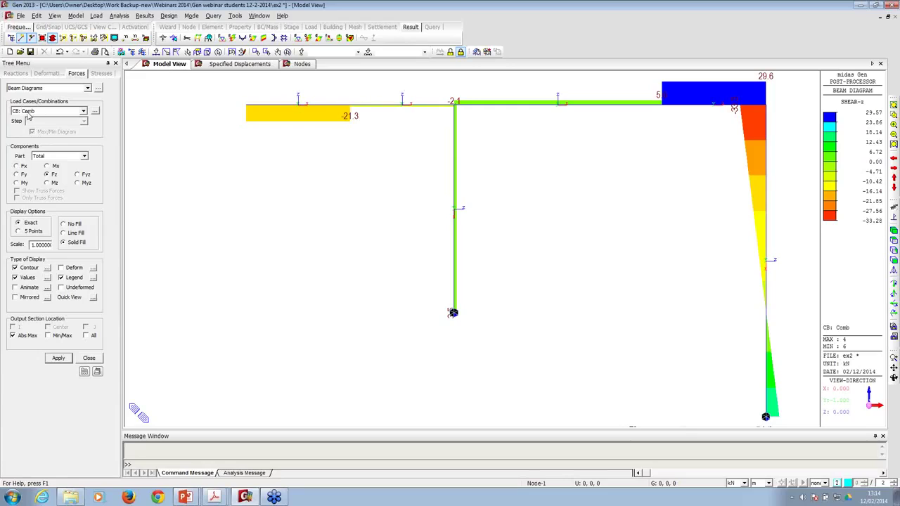
click(24, 183)
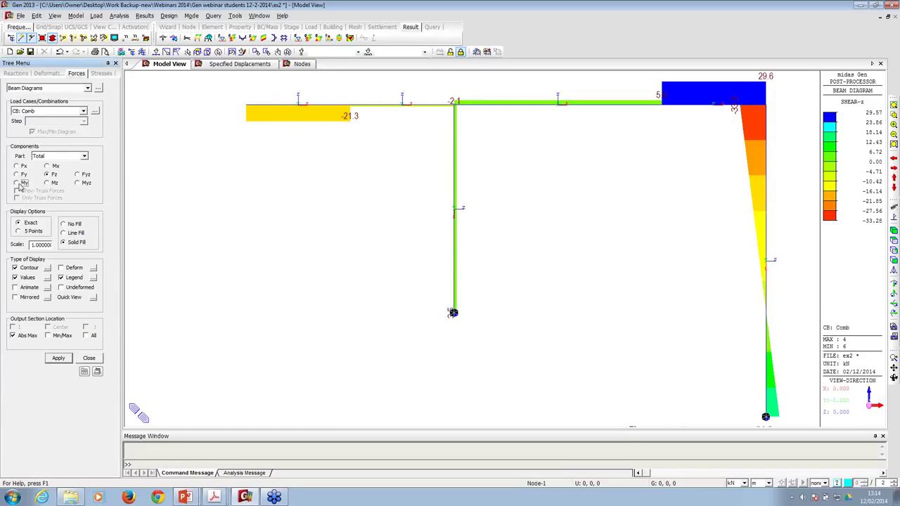
click(56, 360)
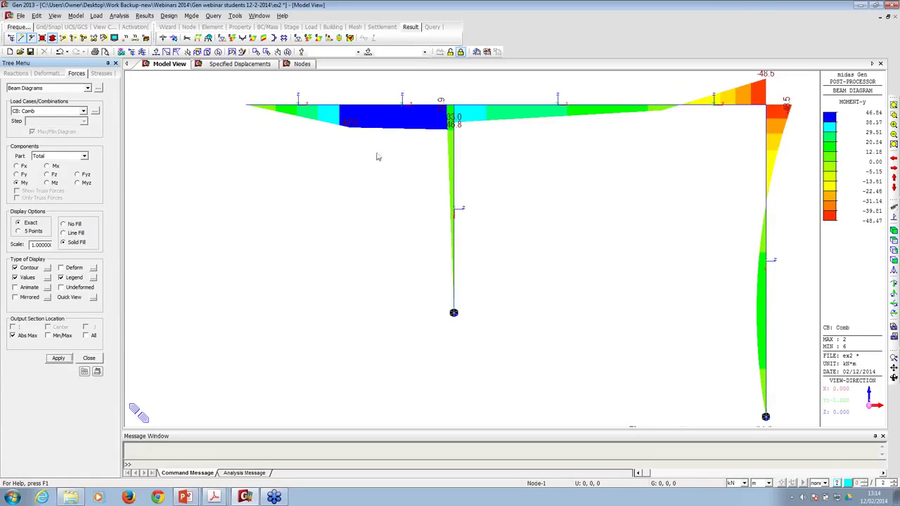
mouse_move(557, 153)
middle_down()
mouse_move(460, 135)
mouse_move(487, 167)
middle_up()
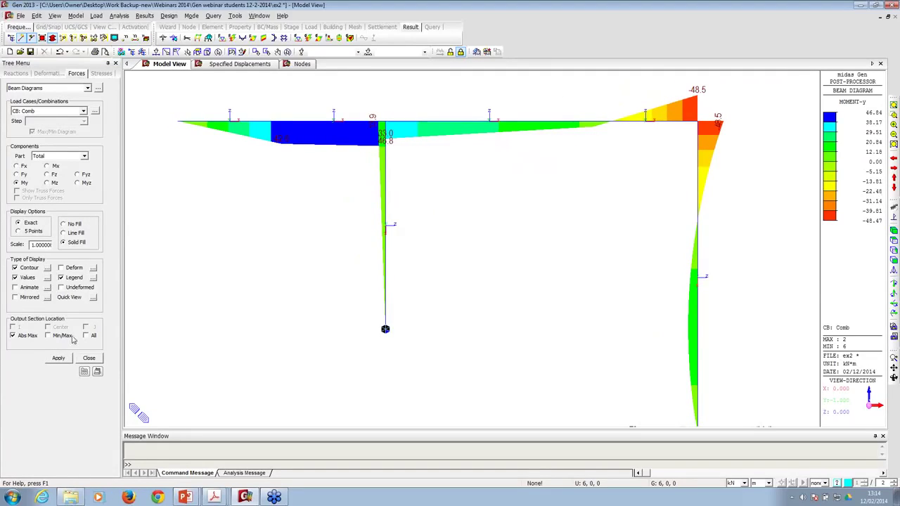
- Show the moment values at all output section locations on the My diagram, then close the beam diagram settings
click(85, 336)
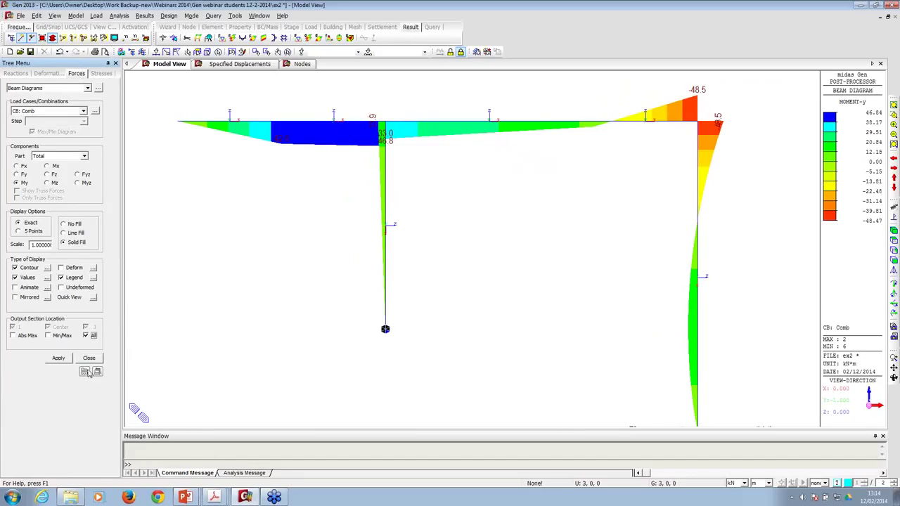
click(58, 359)
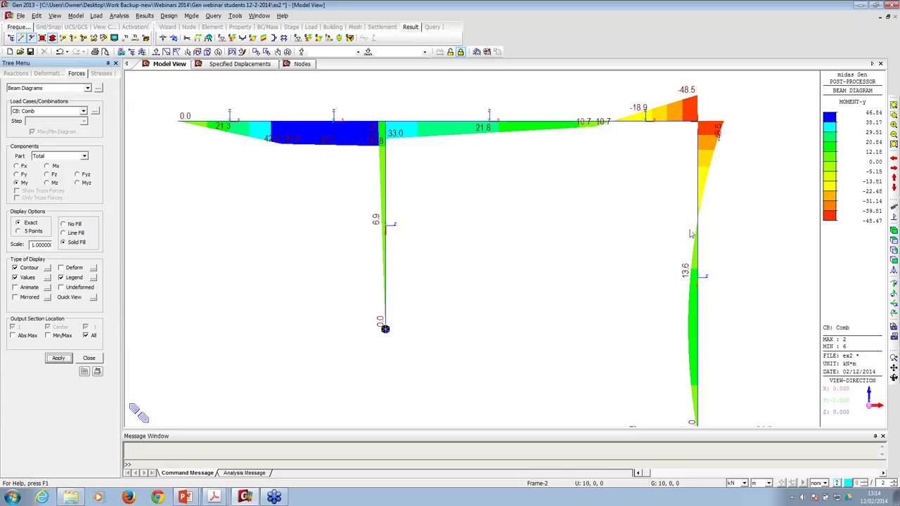
middle_drag(605, 284, 542, 232)
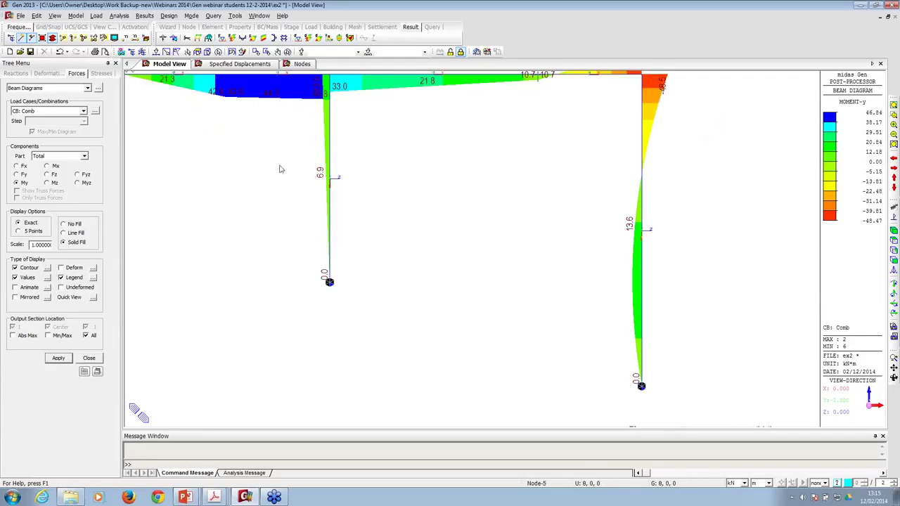
middle_drag(281, 157, 350, 199)
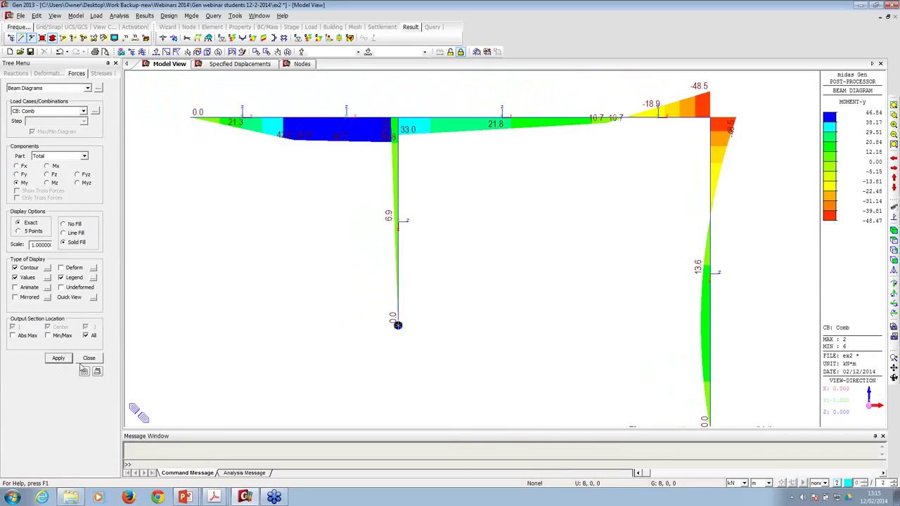
click(88, 358)
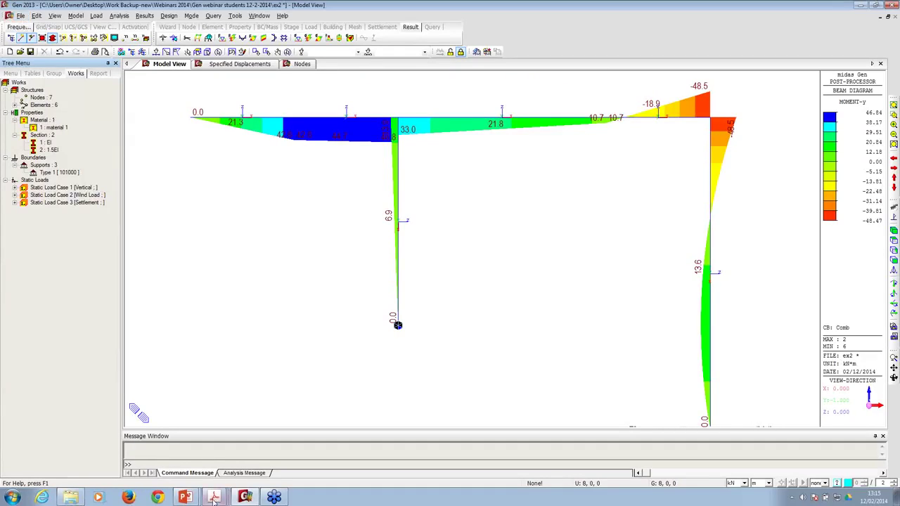
- Switch to the slideshow and advance from the 2D frame slide to the 3D 2 Bay Frame Analysis slide
mouse_move(215, 500)
mouse_move(245, 501)
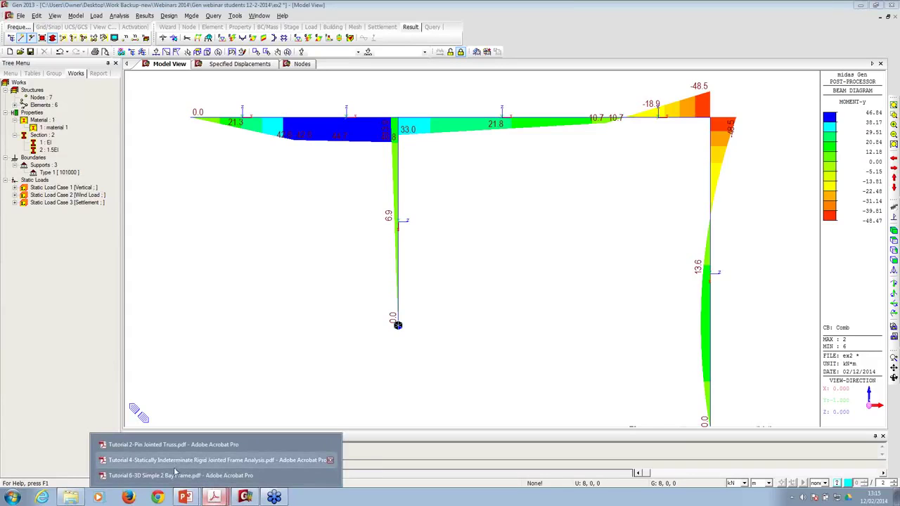
click(179, 476)
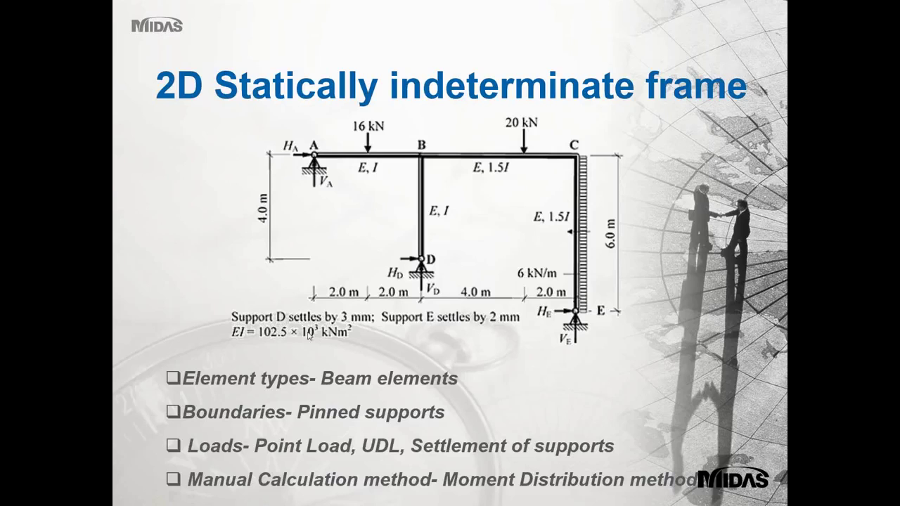
click(413, 291)
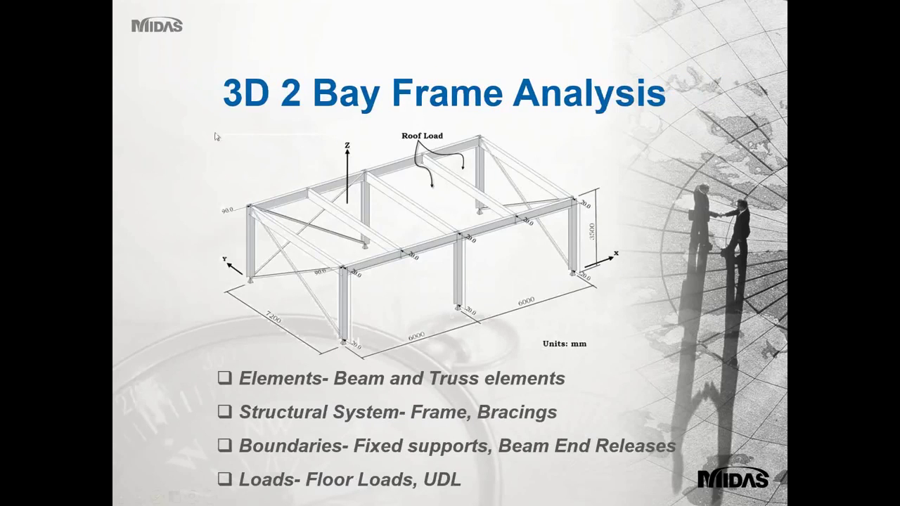
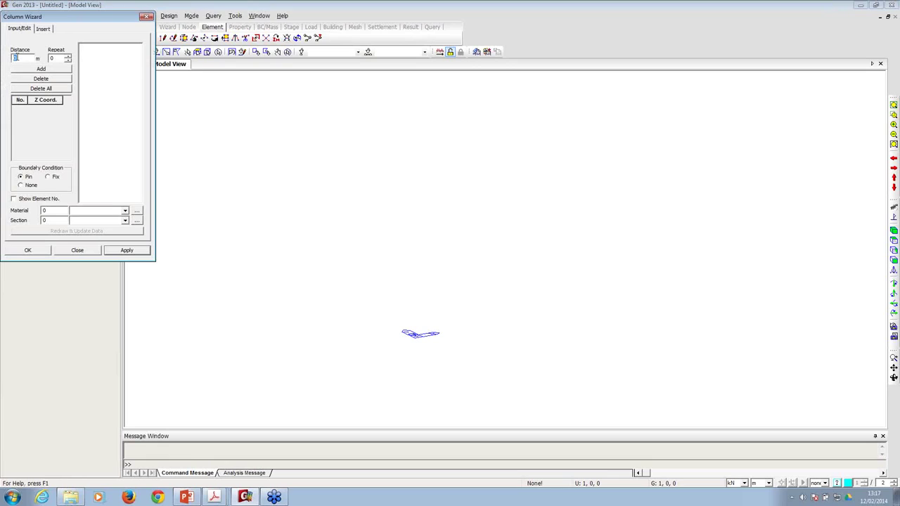
- Add one 4 m segment to the column in the Column Wizard
double_click(53, 58)
double_click(14, 57)
click(42, 68)
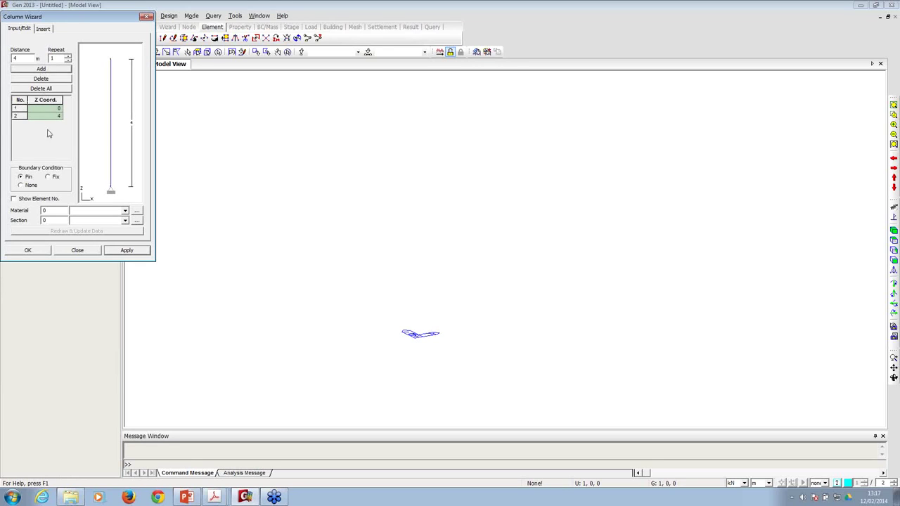
- Give the column a fixed base with material 1 and section 1, and create it in the model
click(55, 177)
double_click(54, 211)
text(1)
key(Tab)
text(1)
click(19, 253)
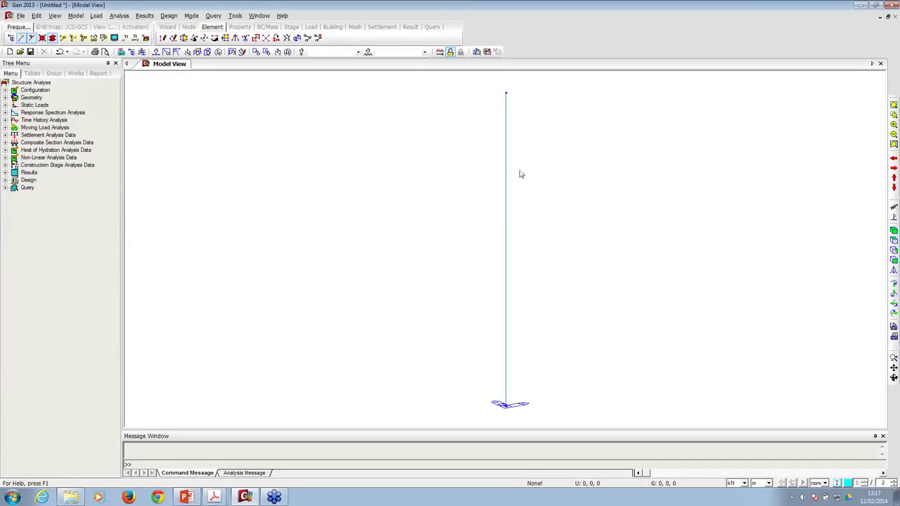
- Copy the column twice at an equal distance of 4, 0, 0 m, with node and element intersection enabled
click(155, 52)
click(219, 53)
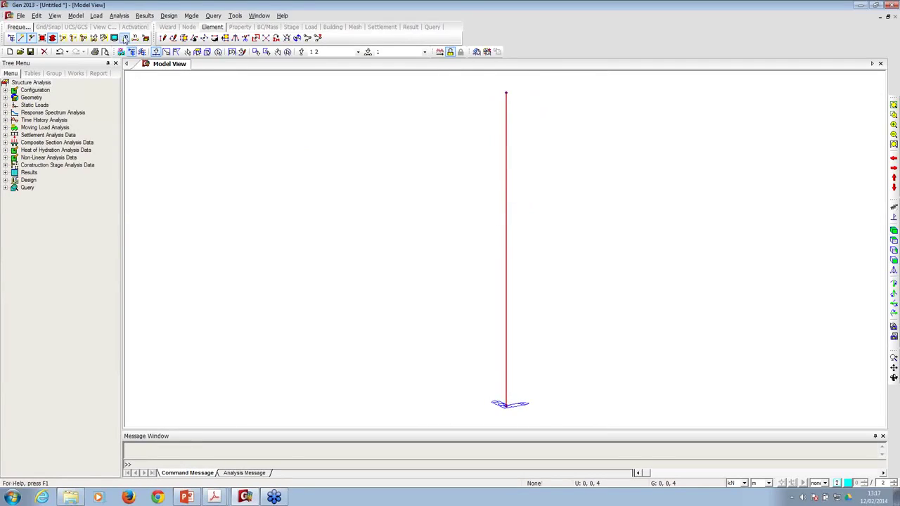
click(76, 15)
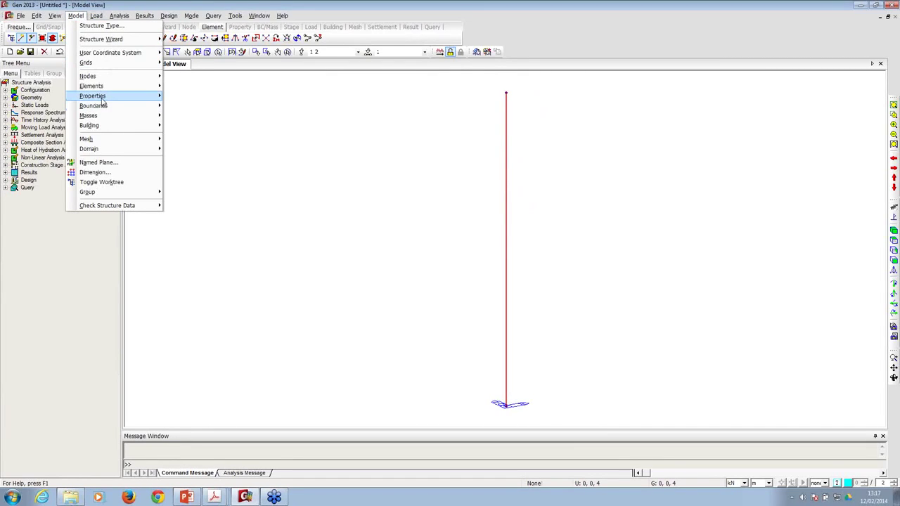
mouse_move(109, 90)
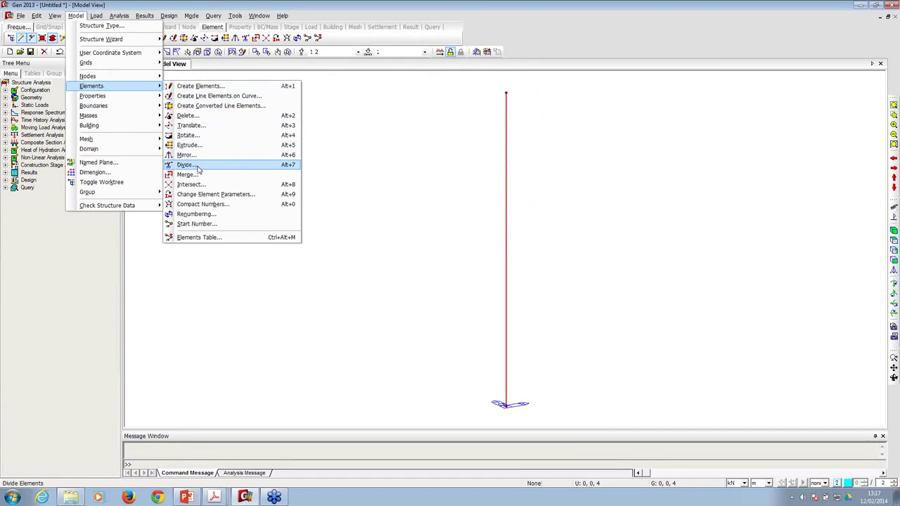
click(199, 127)
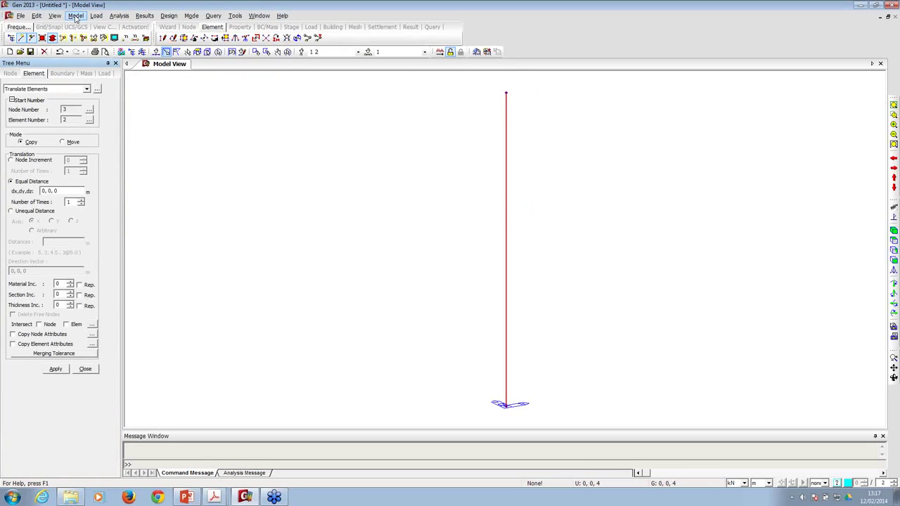
right_click(338, 114)
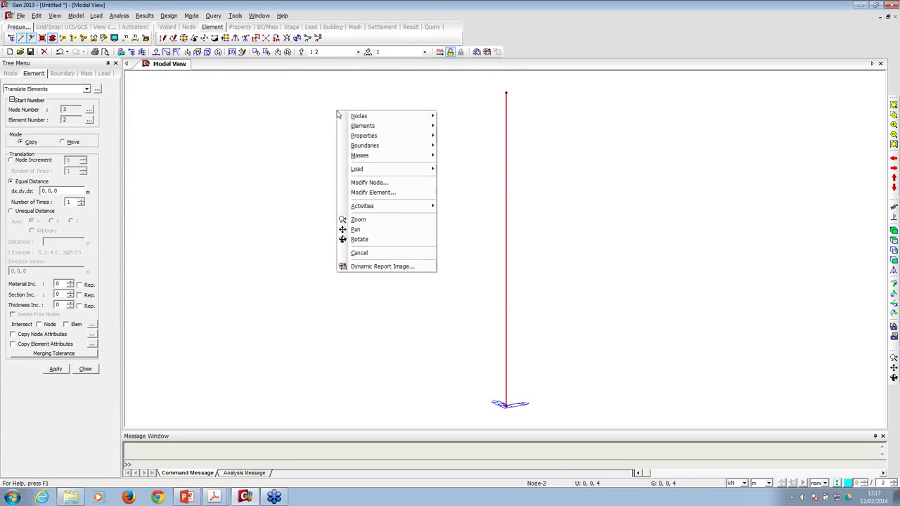
click(446, 166)
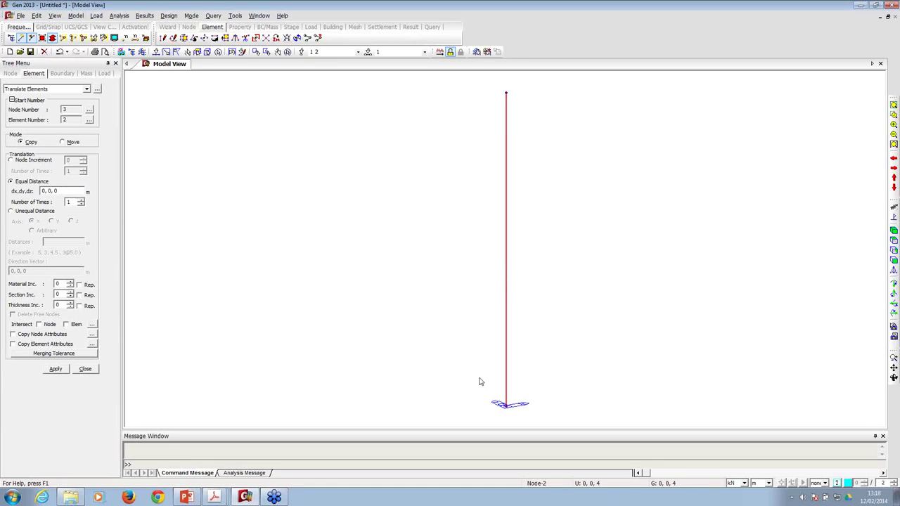
click(44, 190)
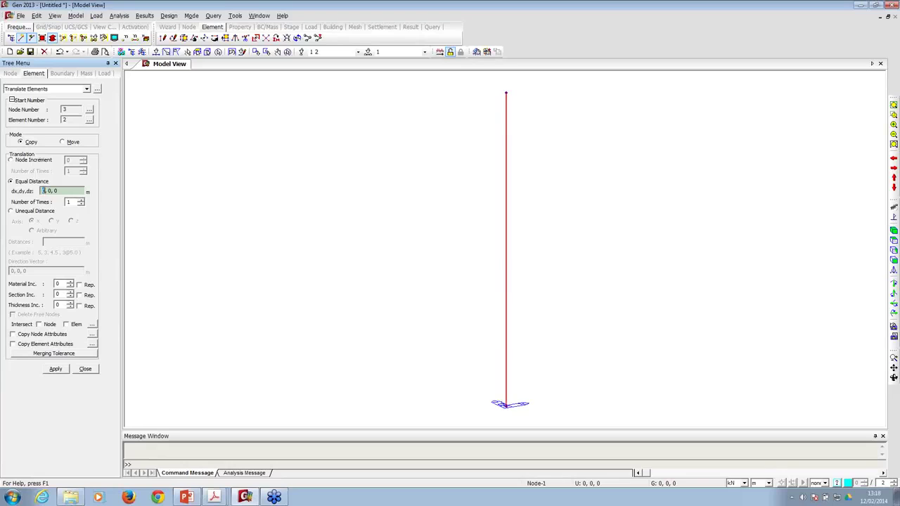
text(4)
key(Tab)
text(2)
click(40, 325)
click(66, 325)
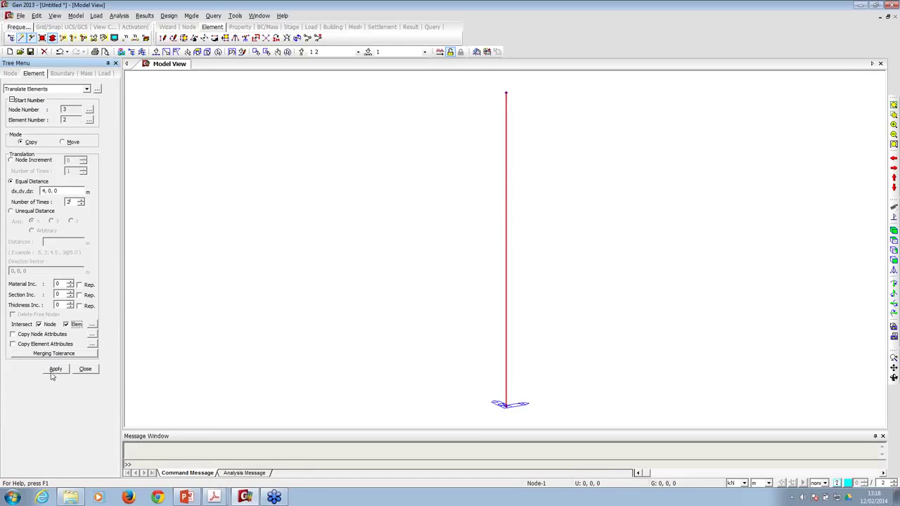
click(59, 367)
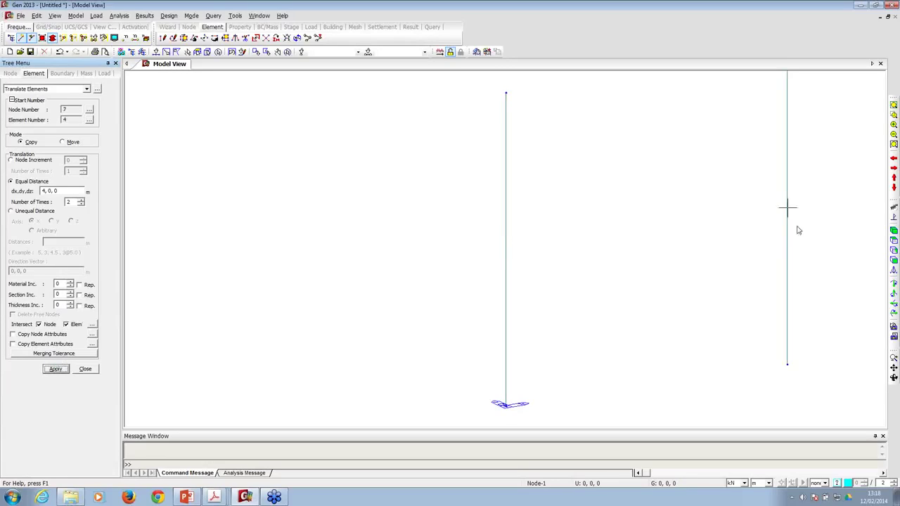
click(893, 231)
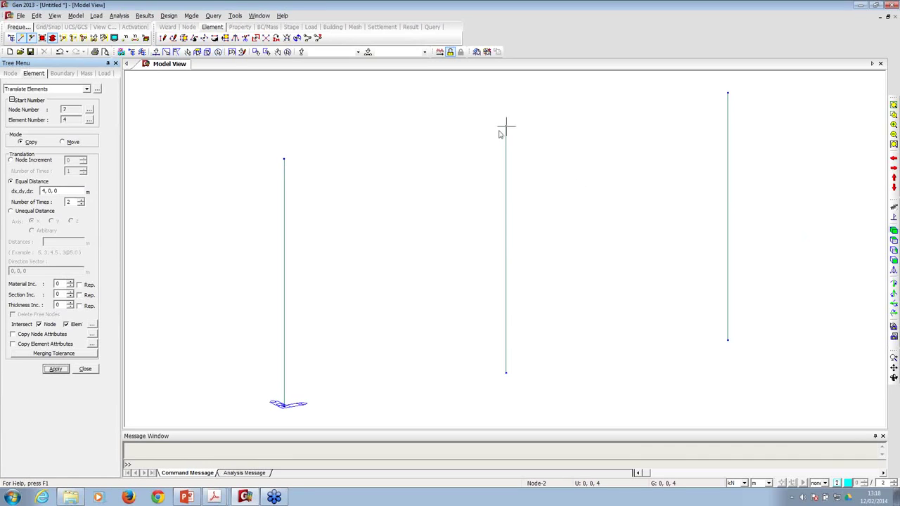
- Copy all three columns along the y axis at unequal distances of 3 and 4 m
click(219, 52)
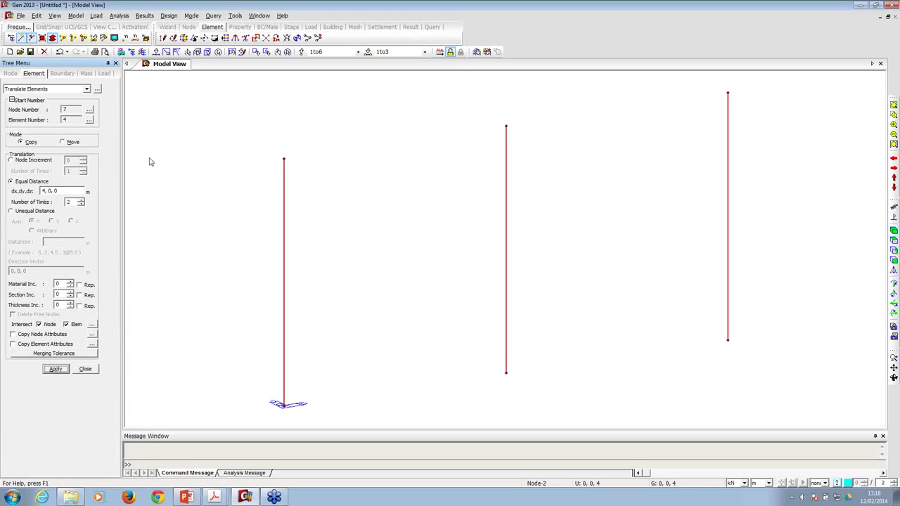
click(11, 211)
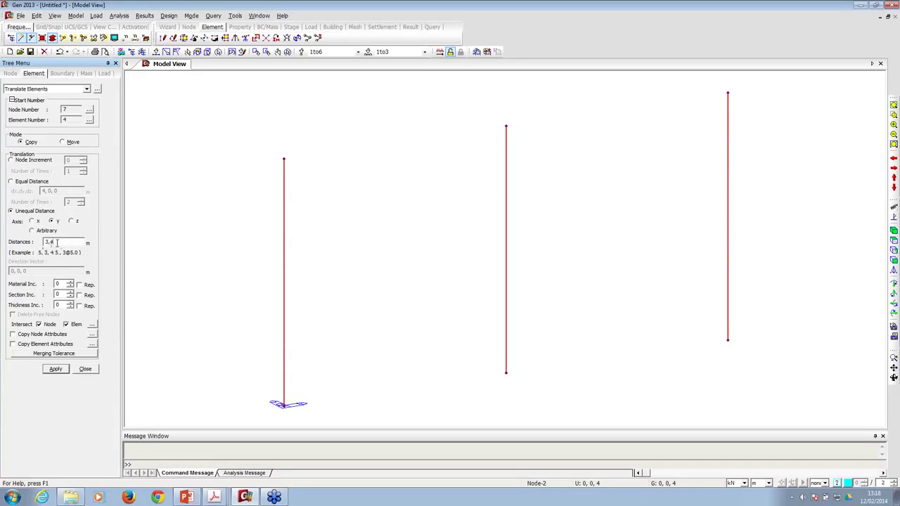
click(51, 371)
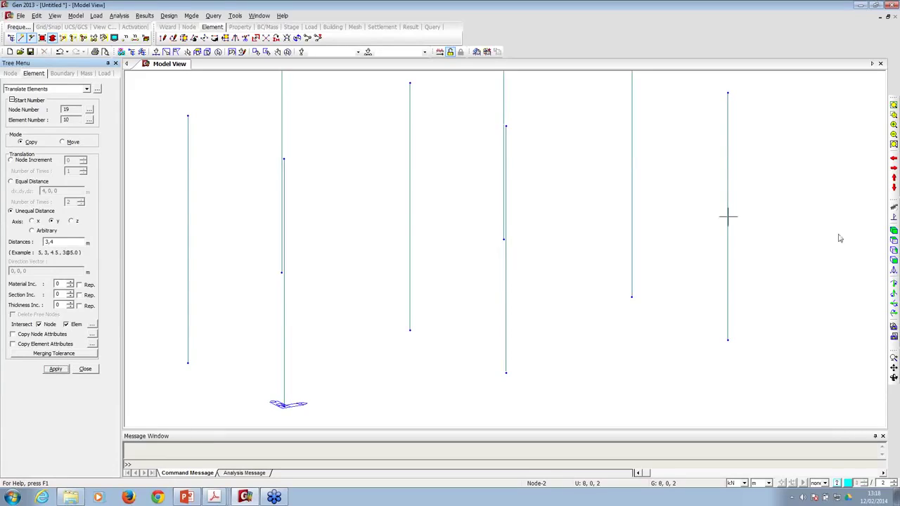
click(894, 231)
drag(327, 213, 380, 225)
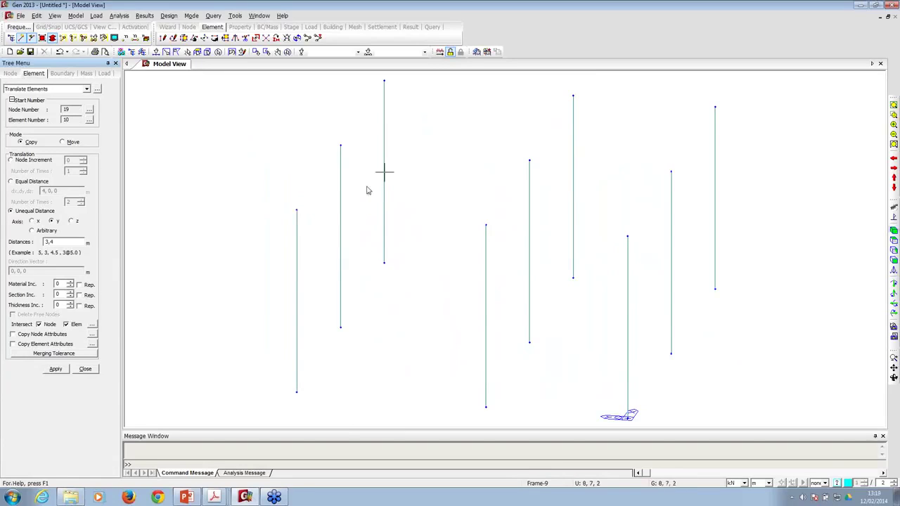
- Enlarge the message area and query the top nodes of the origin column and its neighbour along y to check their spacing
drag(342, 429, 342, 384)
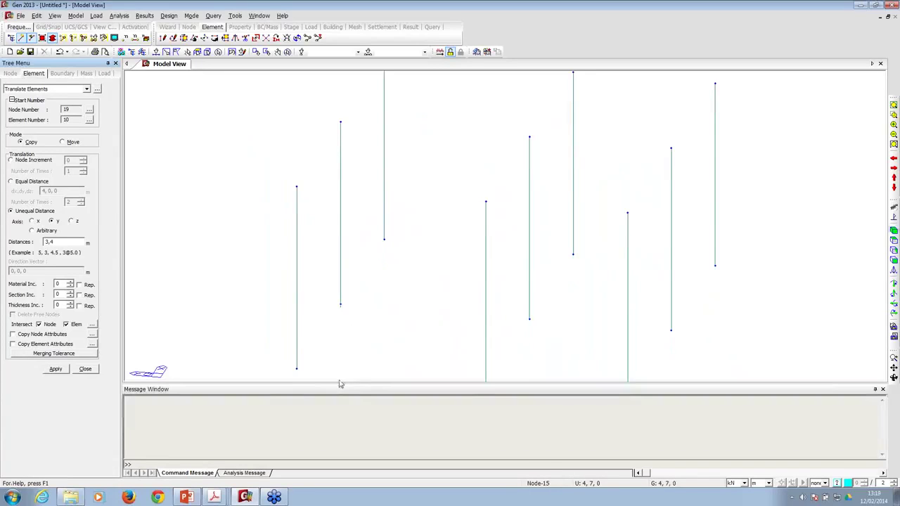
click(213, 15)
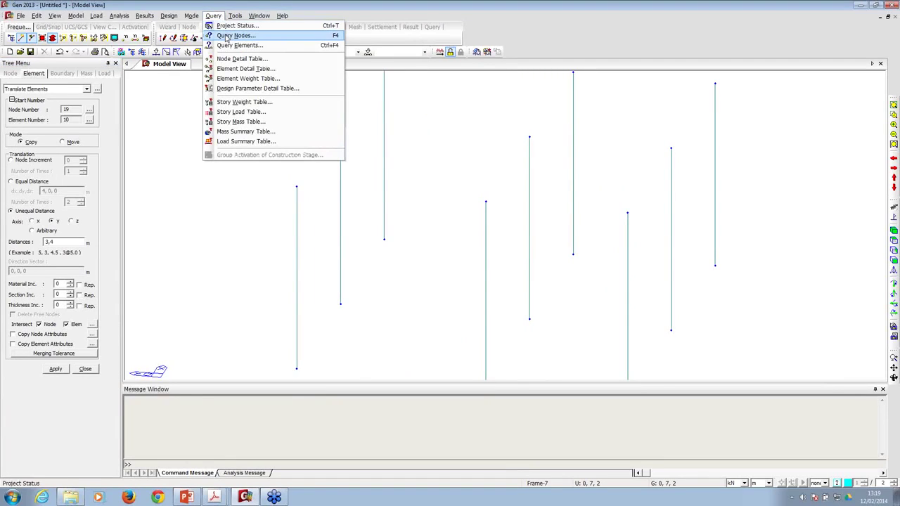
click(332, 35)
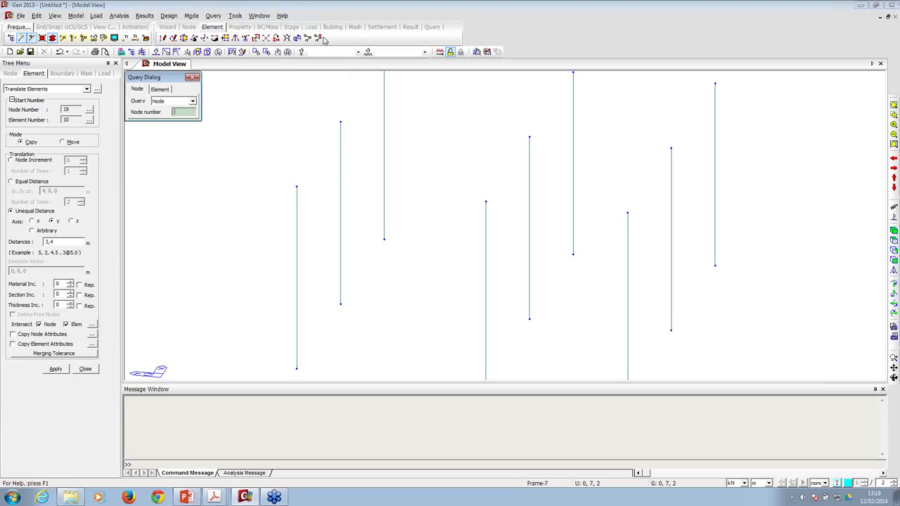
click(627, 211)
click(485, 201)
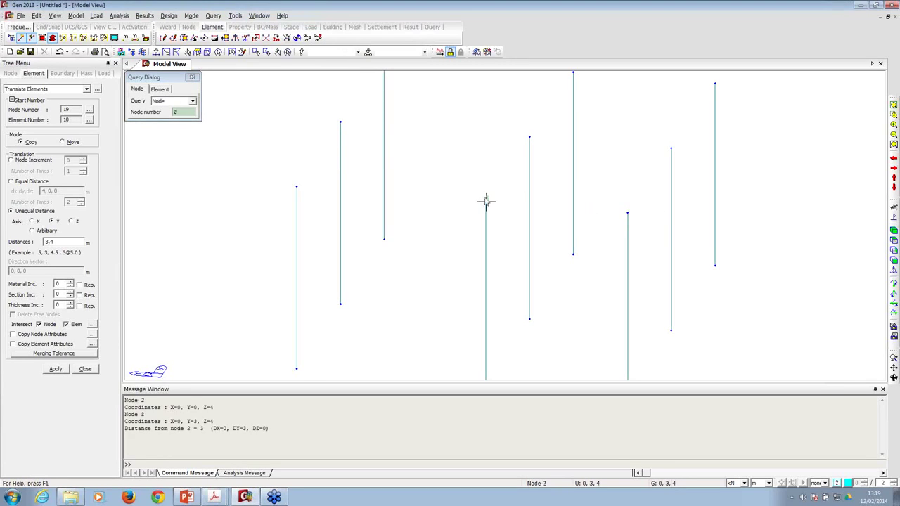
- Close the node query and create general beam elements along y joining the tops of the three columns at x = 0
double_click(201, 429)
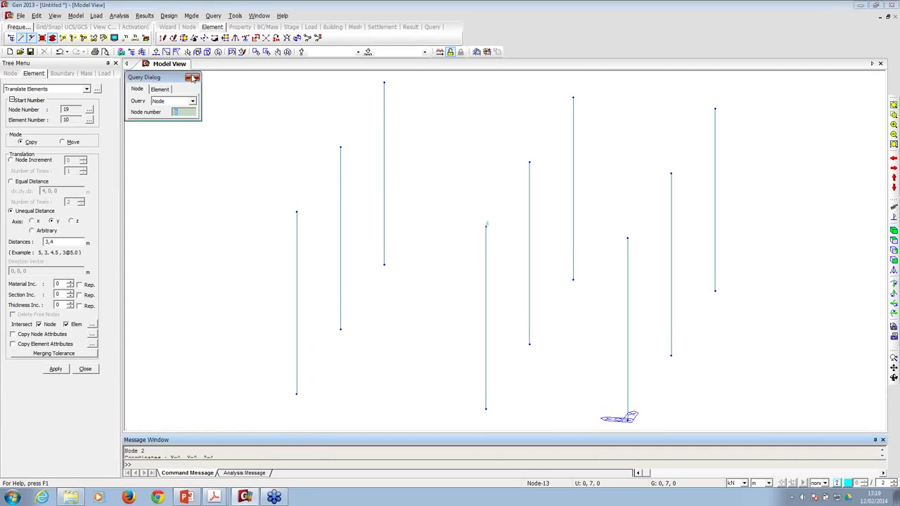
click(192, 77)
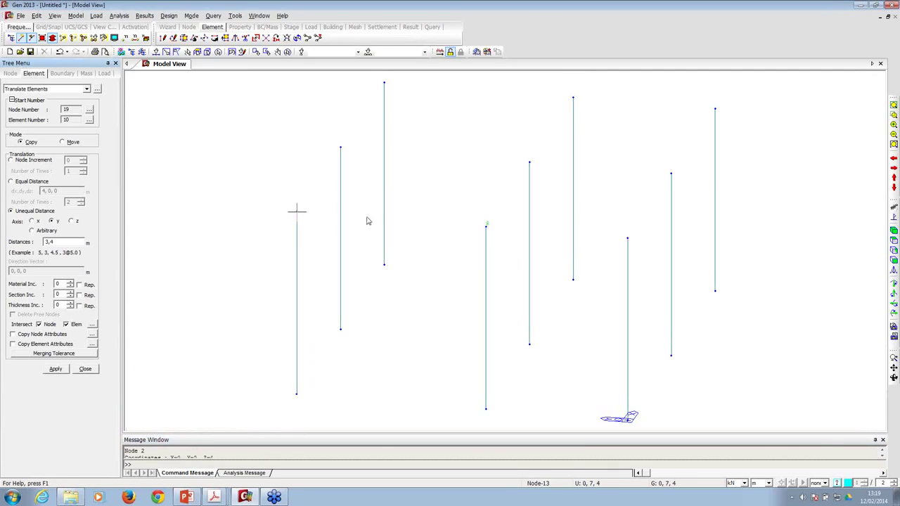
right_click(205, 120)
mouse_move(233, 135)
click(344, 135)
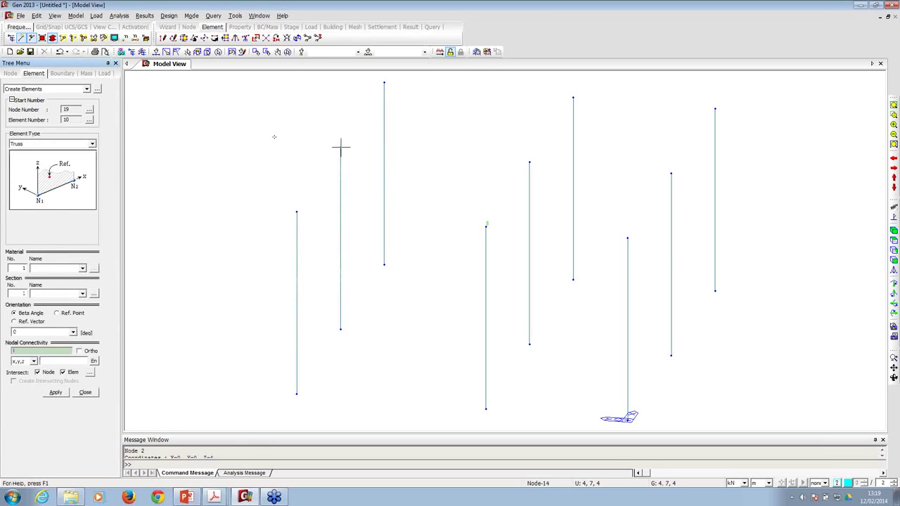
click(40, 144)
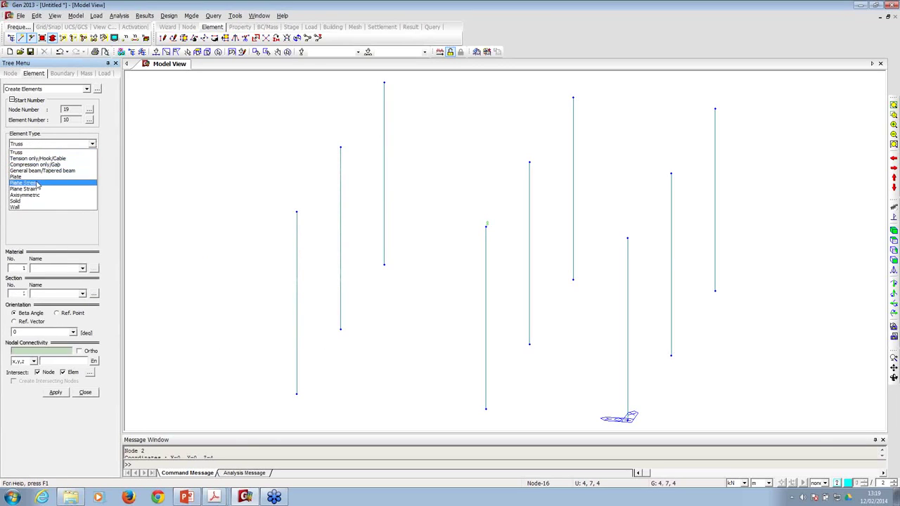
click(30, 172)
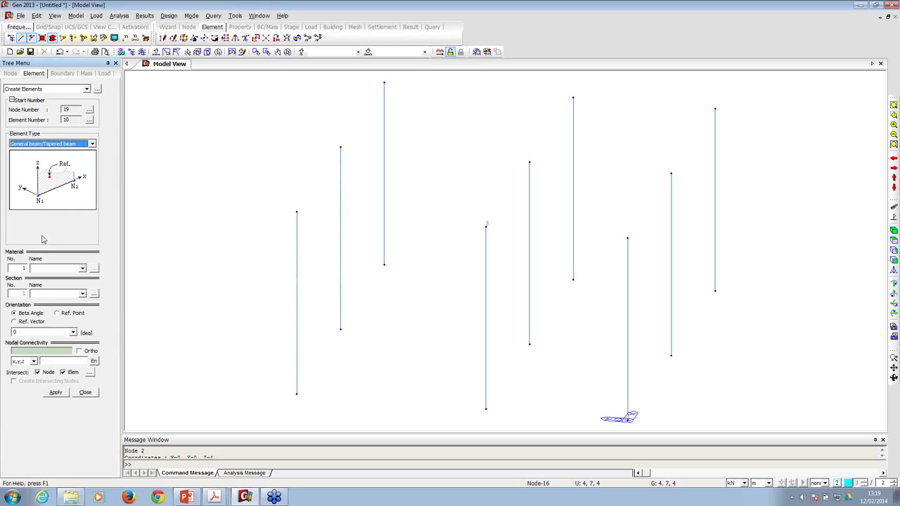
click(30, 351)
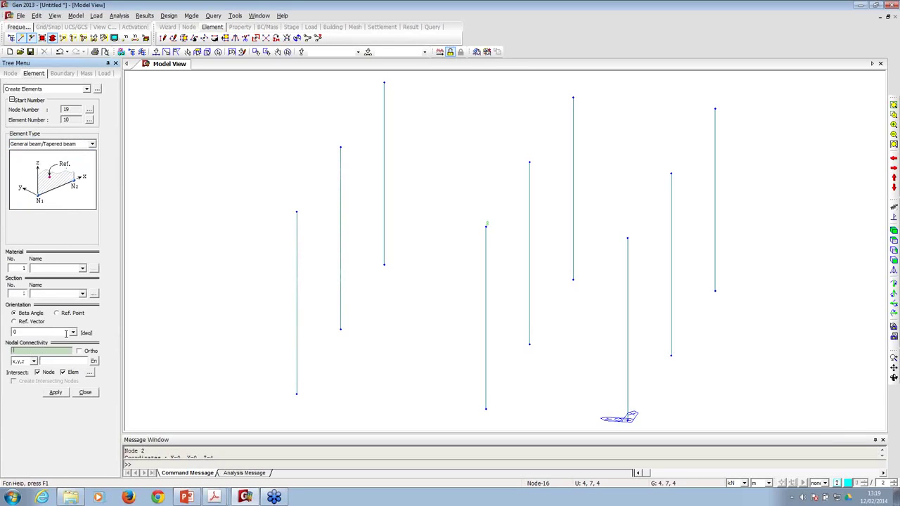
click(296, 211)
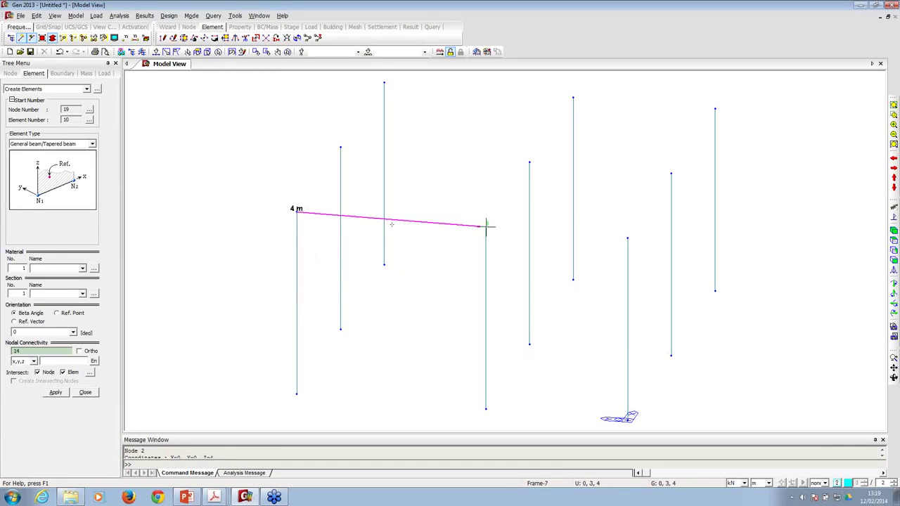
click(628, 237)
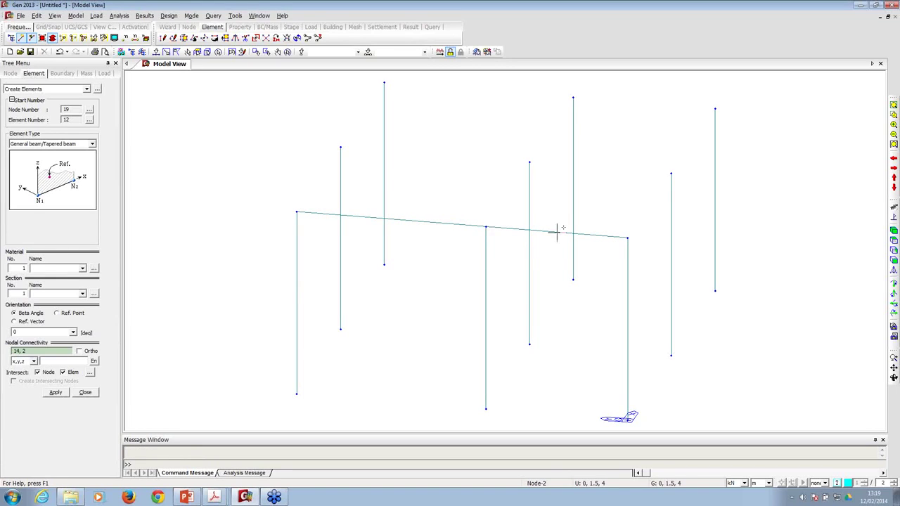
- Display the element numbers and create beams along y across the column tops at x = 4 and x = 8 m
click(135, 39)
click(341, 146)
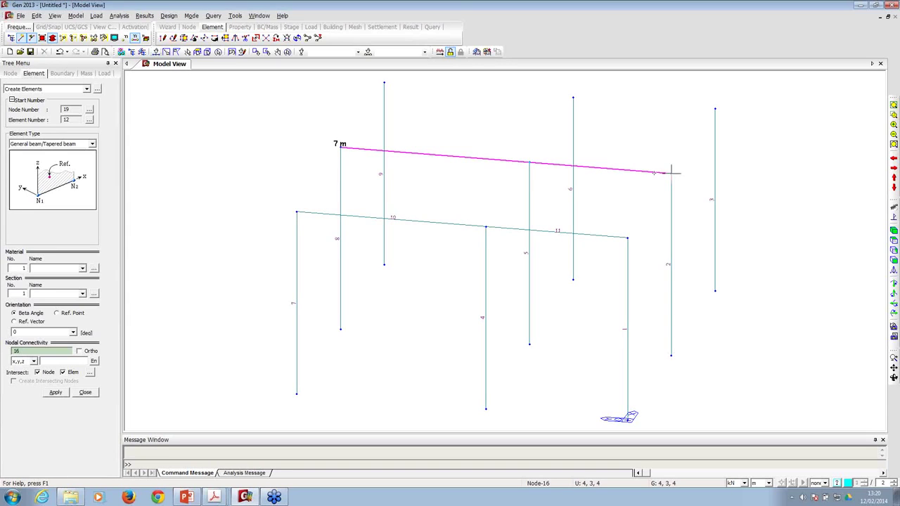
click(671, 172)
click(384, 83)
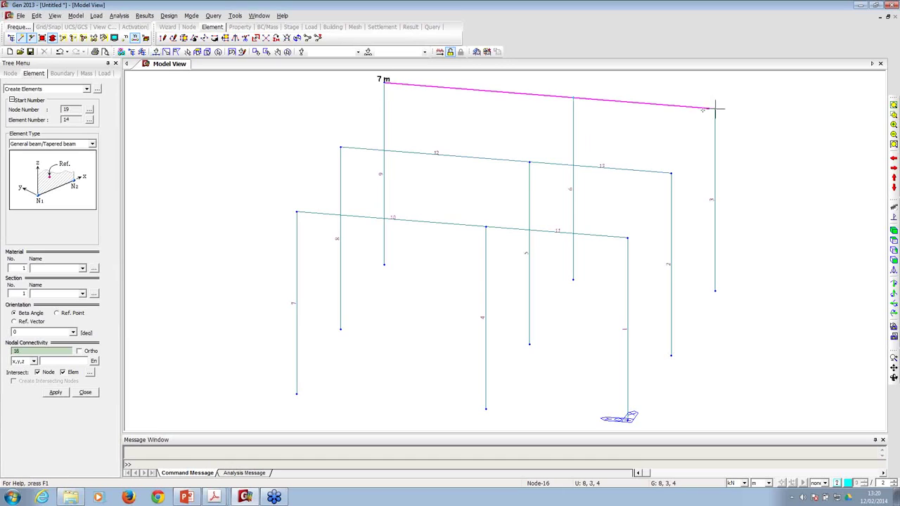
click(715, 108)
- Create beams along x across the column tops at y = 7, 3 and 0 m
click(297, 212)
click(383, 82)
click(485, 226)
click(573, 96)
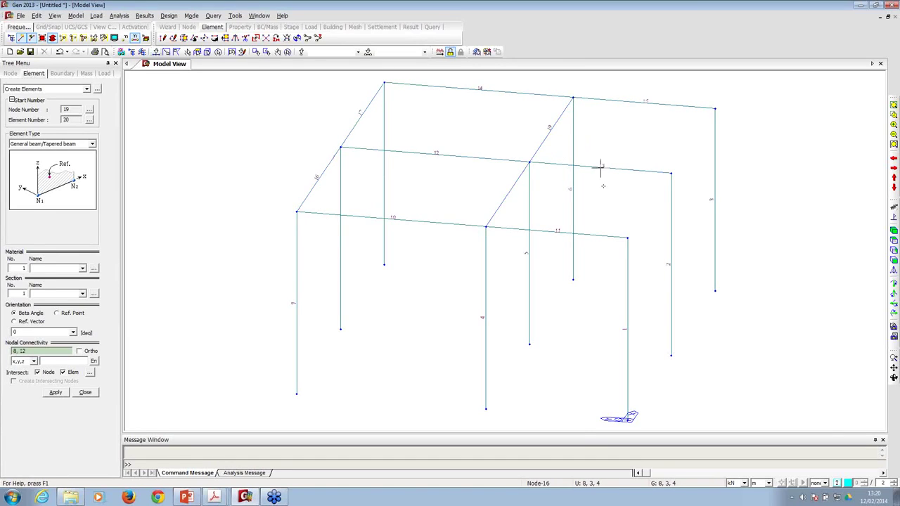
click(628, 237)
click(715, 109)
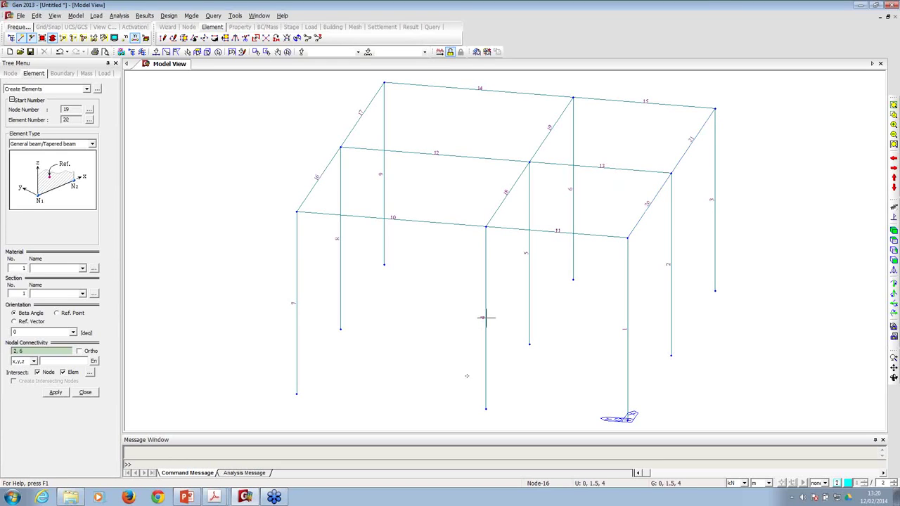
- Check the coordinates of the roof corner node at the far y end of the x = 0 frame, and hide the element numbers
ctrl+middle_drag(483, 316, 451, 311)
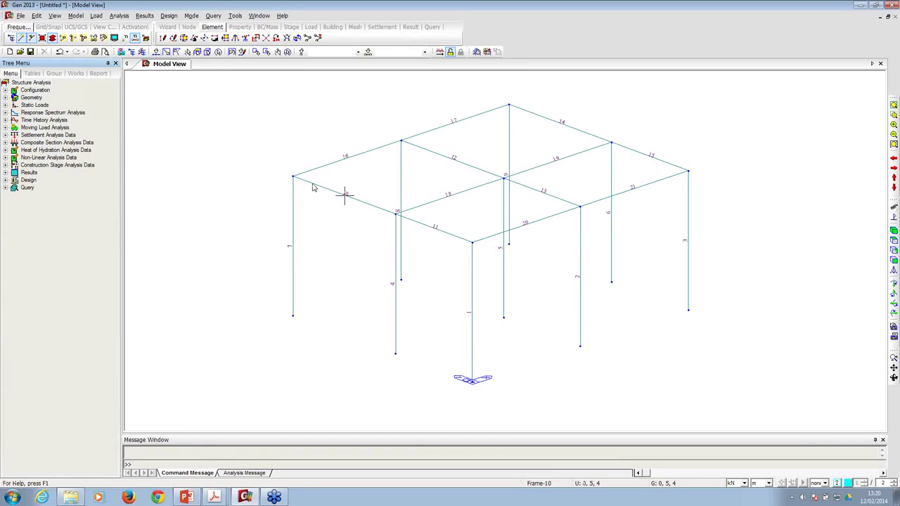
mouse_move(345, 195)
mouse_move(304, 173)
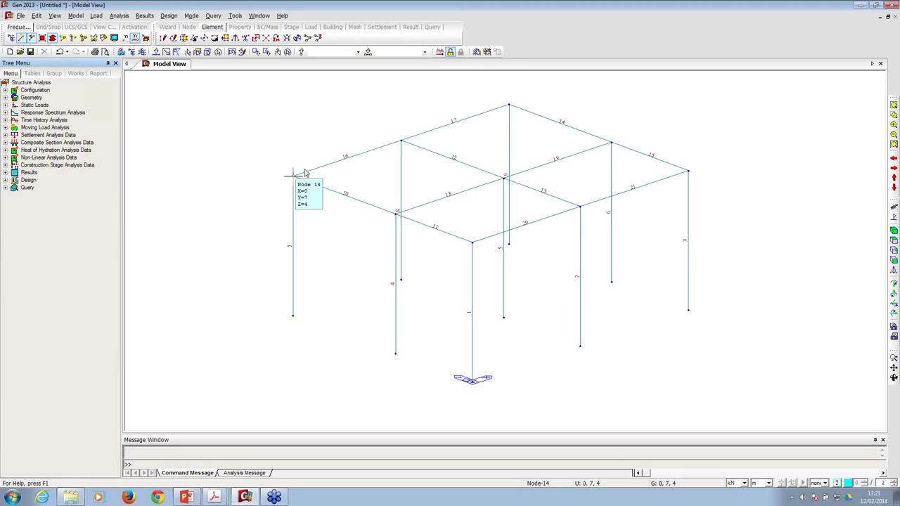
click(472, 243)
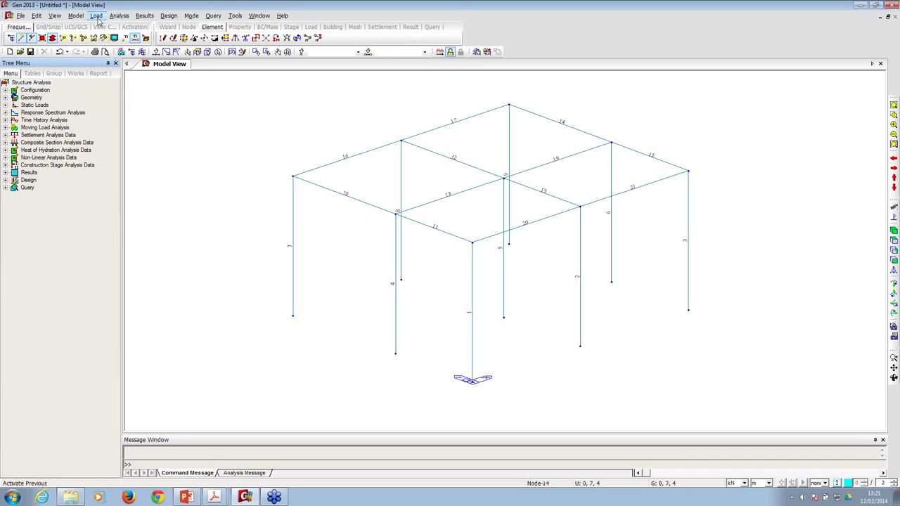
click(136, 39)
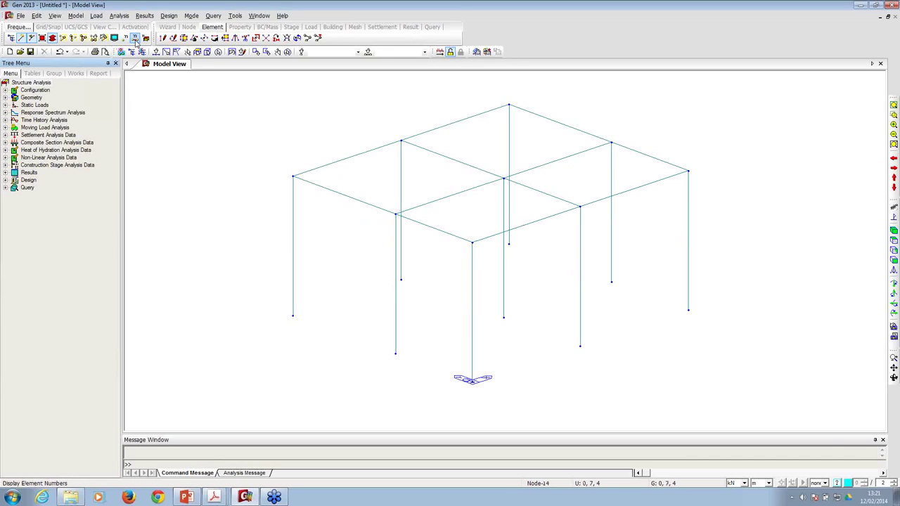
- Create crossed truss braces without node or element intersection in the y = 7 face, between the x = 0 and x = 4 m columns
click(76, 15)
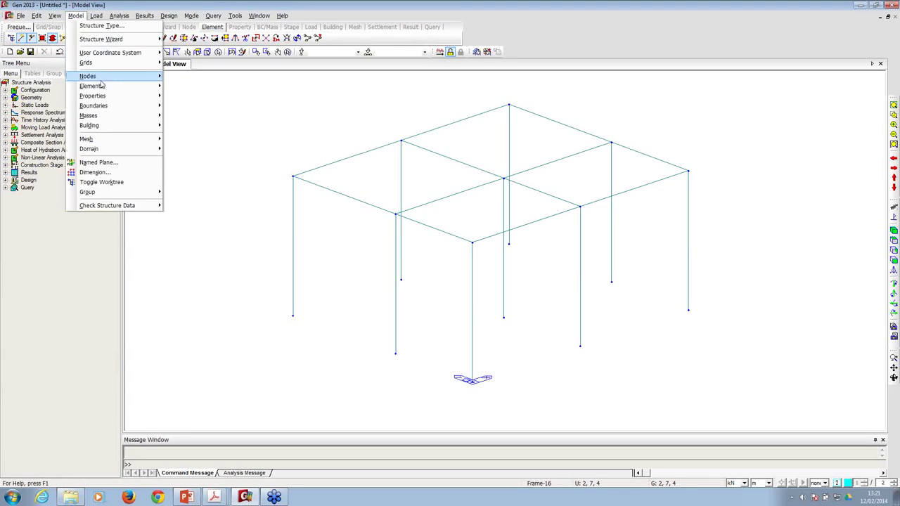
mouse_move(102, 86)
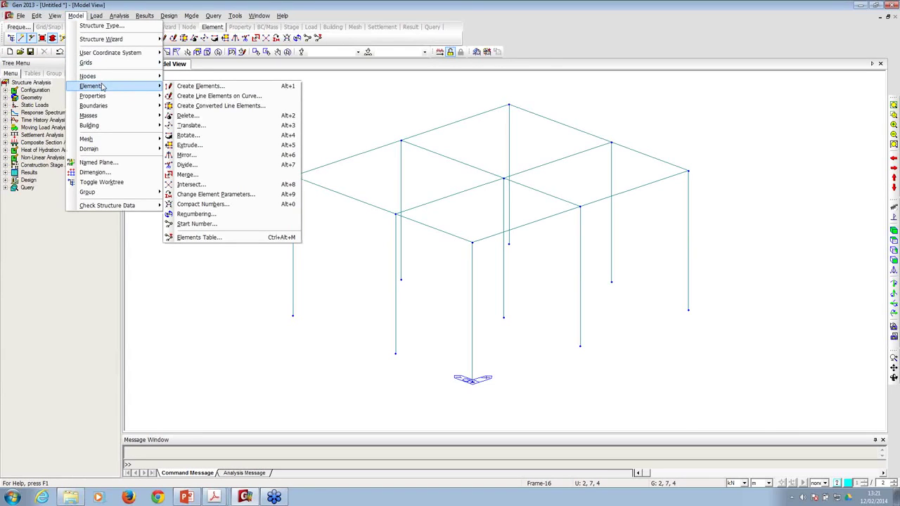
click(187, 86)
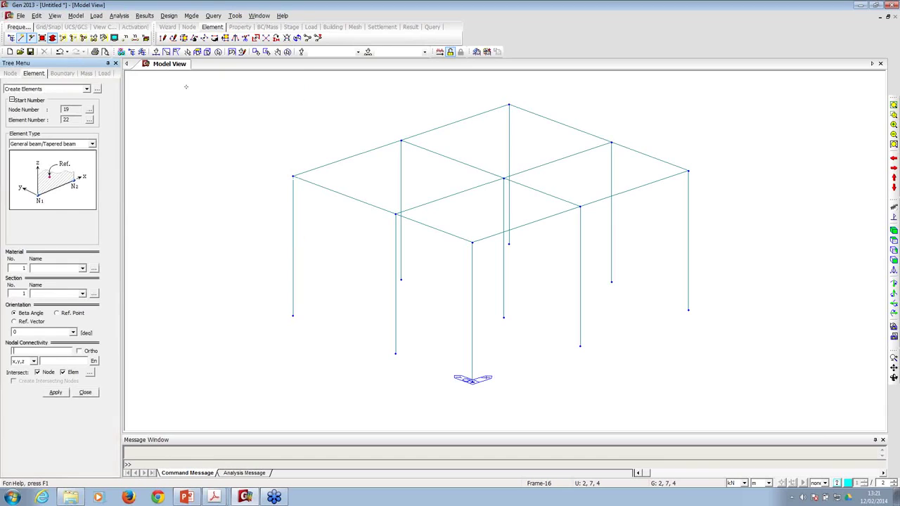
click(77, 144)
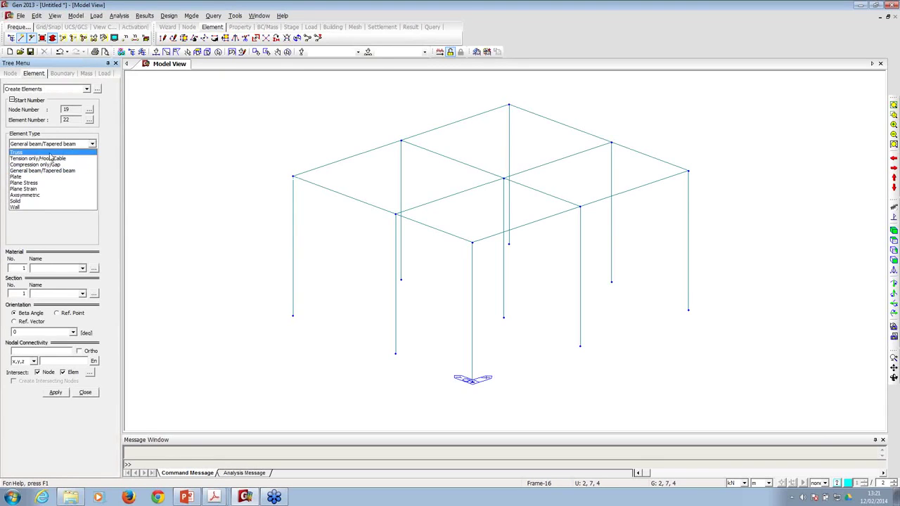
click(49, 155)
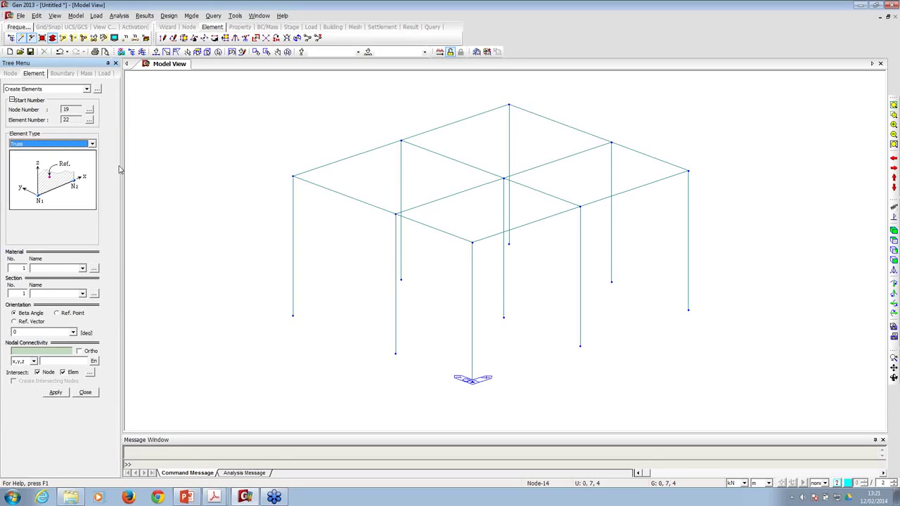
click(42, 373)
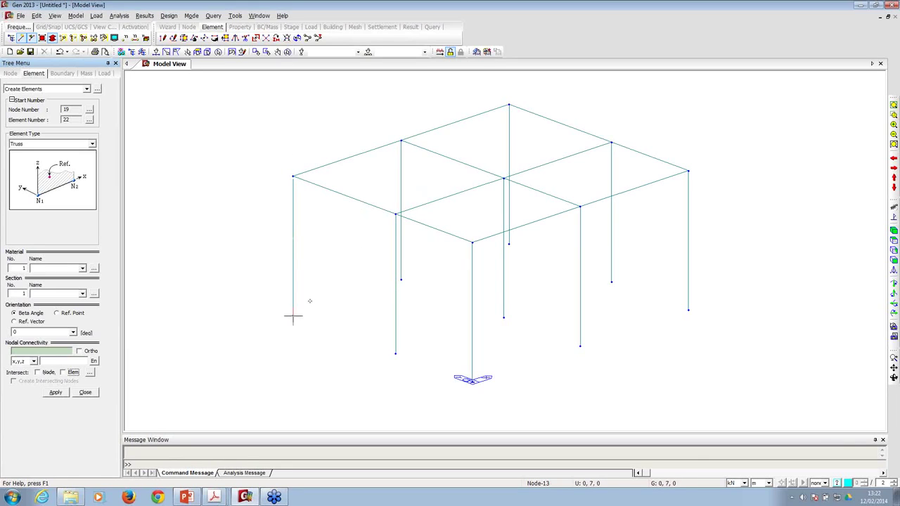
click(42, 351)
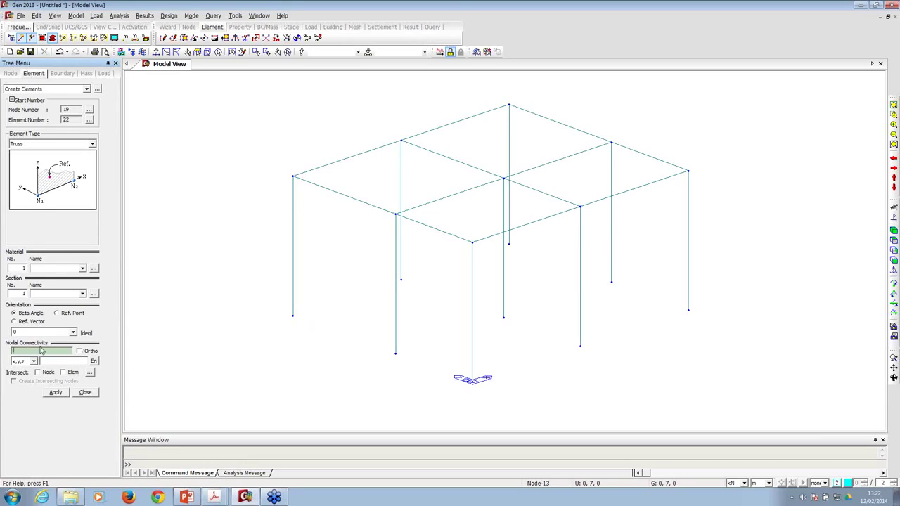
click(401, 142)
click(293, 315)
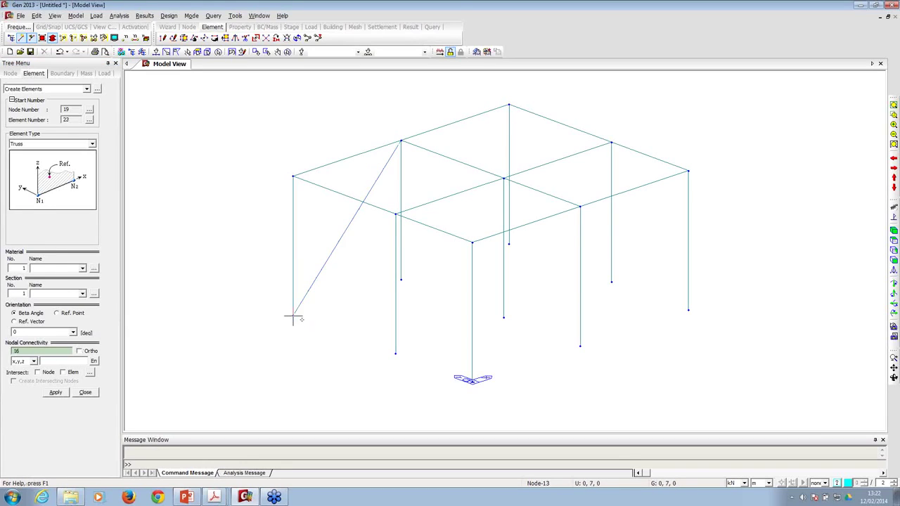
click(293, 176)
click(401, 279)
- Create crossed truss braces in the x = 0 face between the columns at y = 0 and y = 3 m
click(396, 213)
click(472, 379)
click(472, 242)
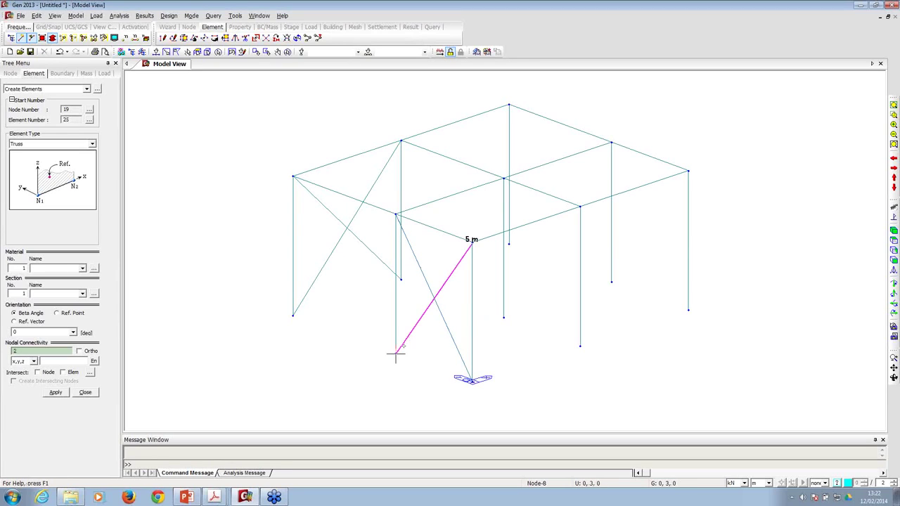
click(396, 354)
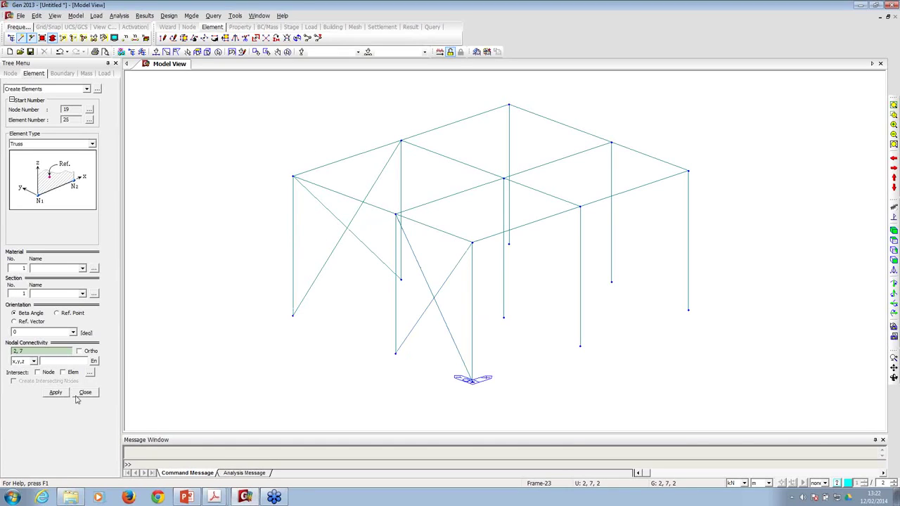
- Create crossed truss braces in the x = 8 m face between the columns at y = 3 and y = 7 m
click(509, 105)
click(611, 282)
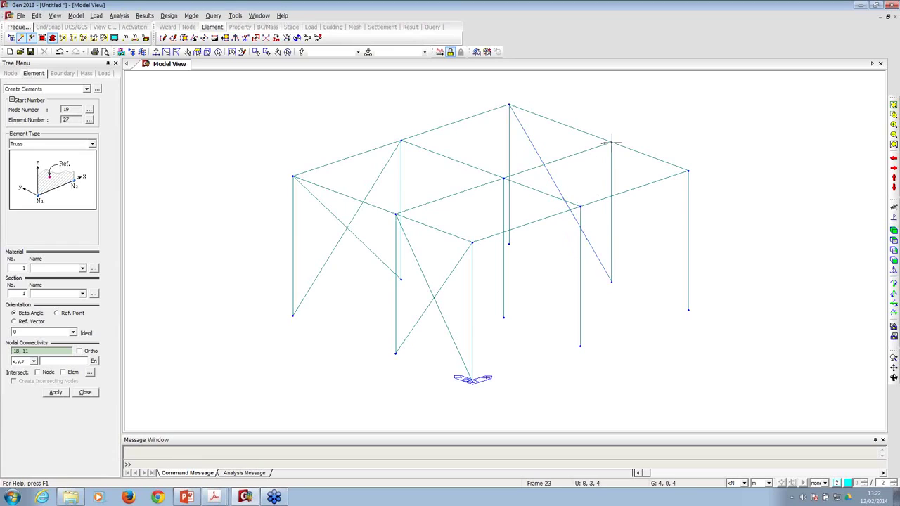
click(610, 144)
click(509, 244)
- Create crossed truss braces in the y = 0 face between the columns at x = 0 and x = 4 m, and finish creating elements
click(472, 242)
click(580, 345)
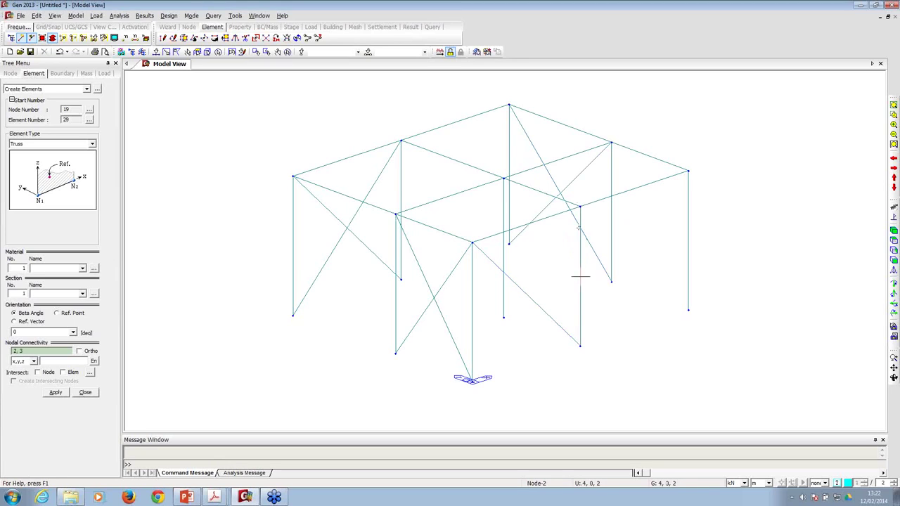
click(580, 206)
click(473, 380)
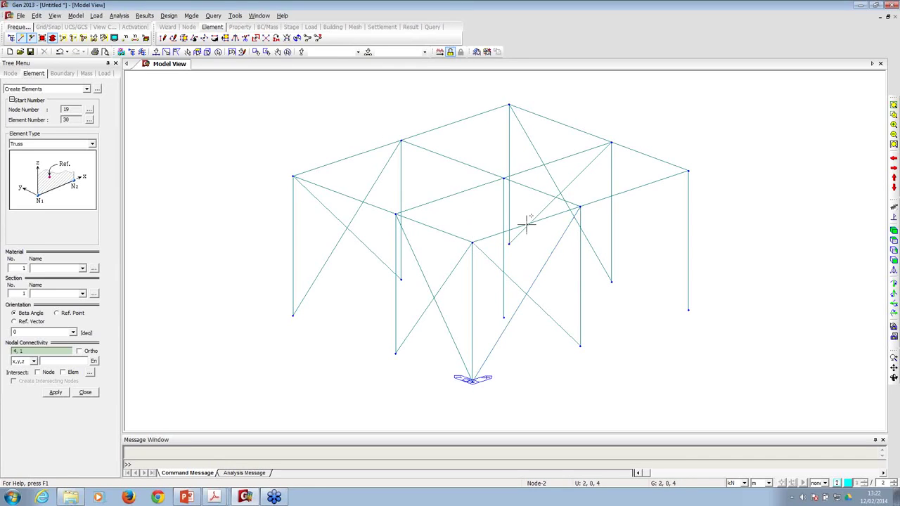
mouse_move(526, 224)
ctrl+middle_down()
mouse_move(534, 218)
mouse_move(464, 203)
mouse_move(574, 209)
mouse_move(522, 205)
mouse_move(539, 219)
ctrl+middle_up()
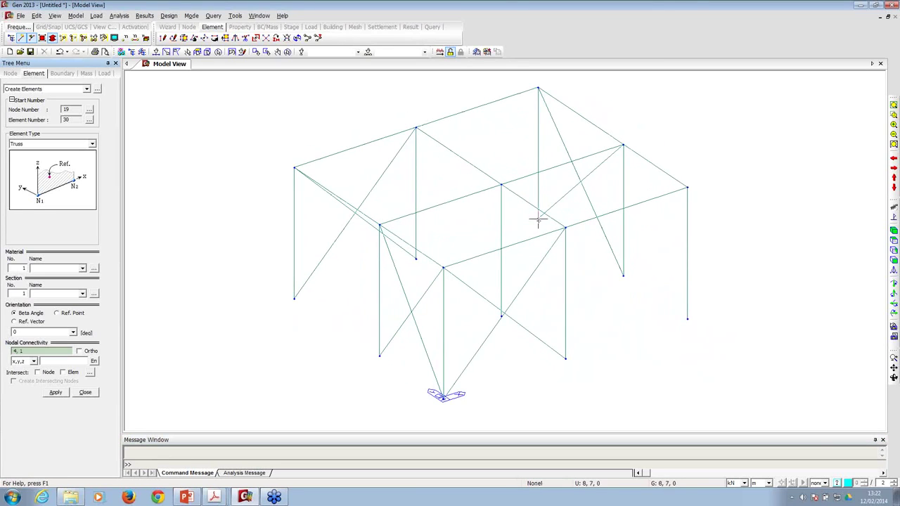
click(84, 393)
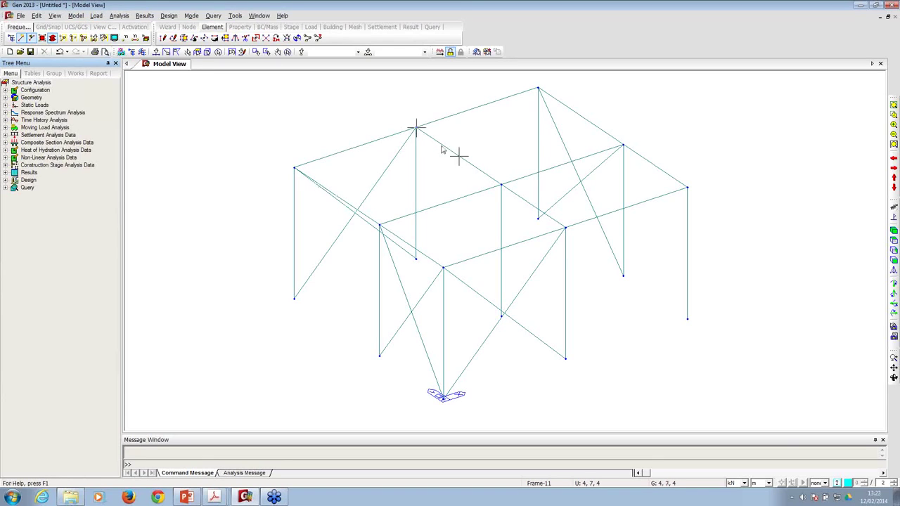
- Open the Beam End Release boundary settings and widen their panel slightly
click(78, 16)
mouse_move(107, 107)
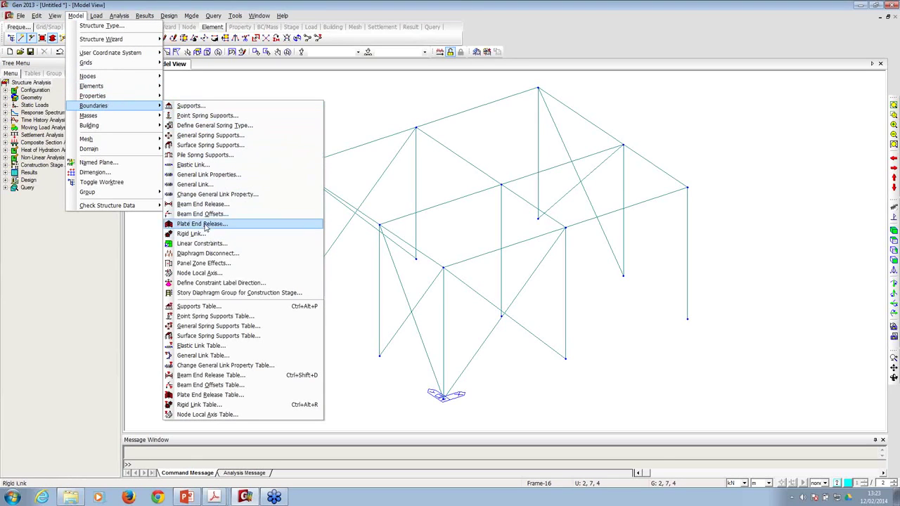
click(204, 204)
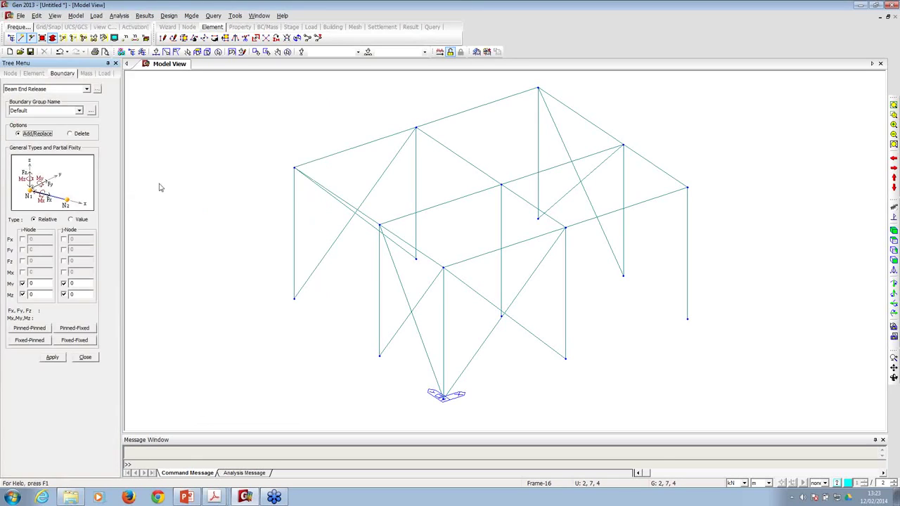
drag(121, 167, 134, 167)
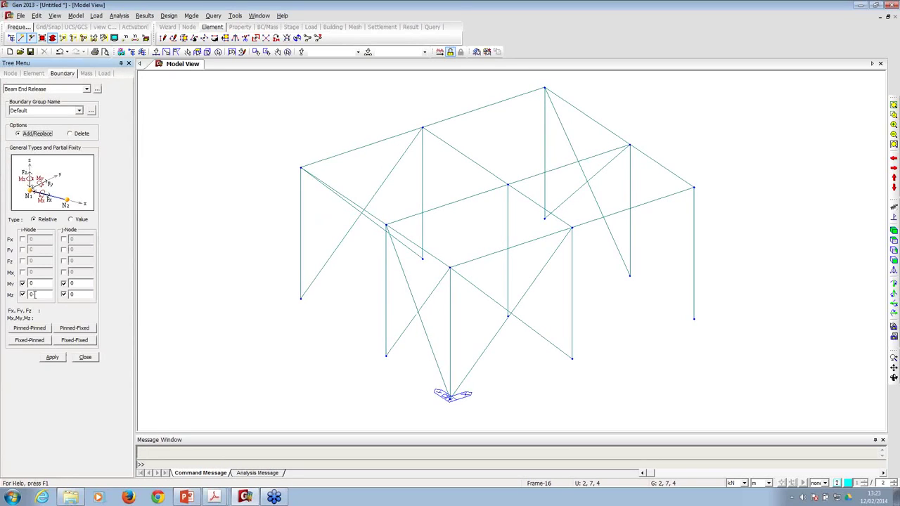
- Try the Pinned-Pinned, Pinned-Fixed, Fixed-Pinned and Fixed-Fixed presets to compare which My and Mz releases each one sets
double_click(78, 283)
click(27, 331)
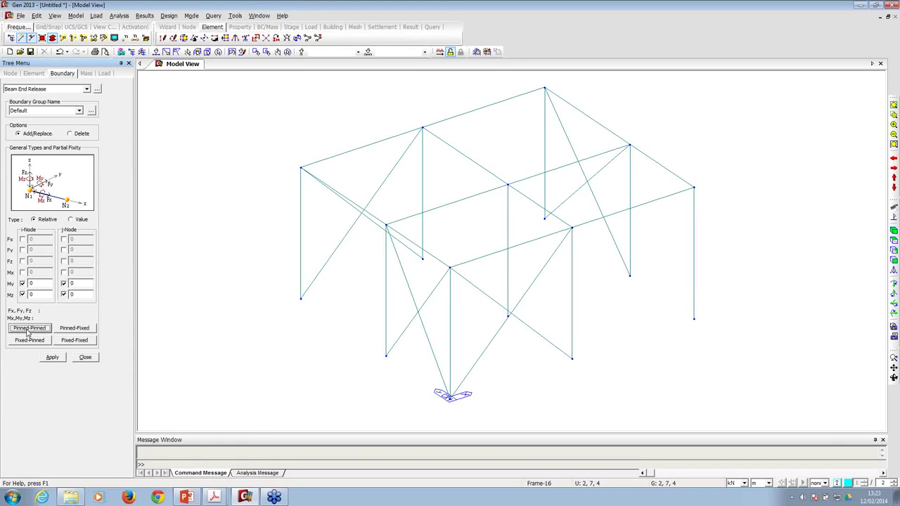
click(75, 329)
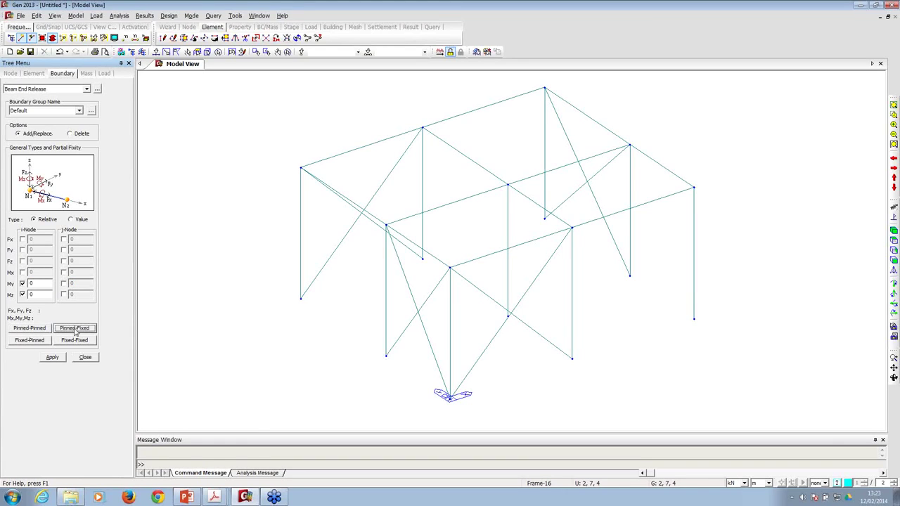
click(25, 339)
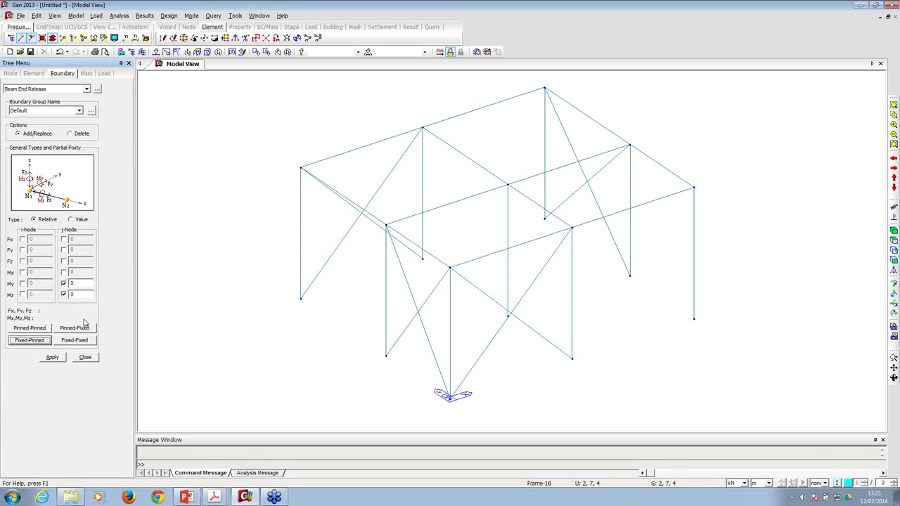
click(77, 340)
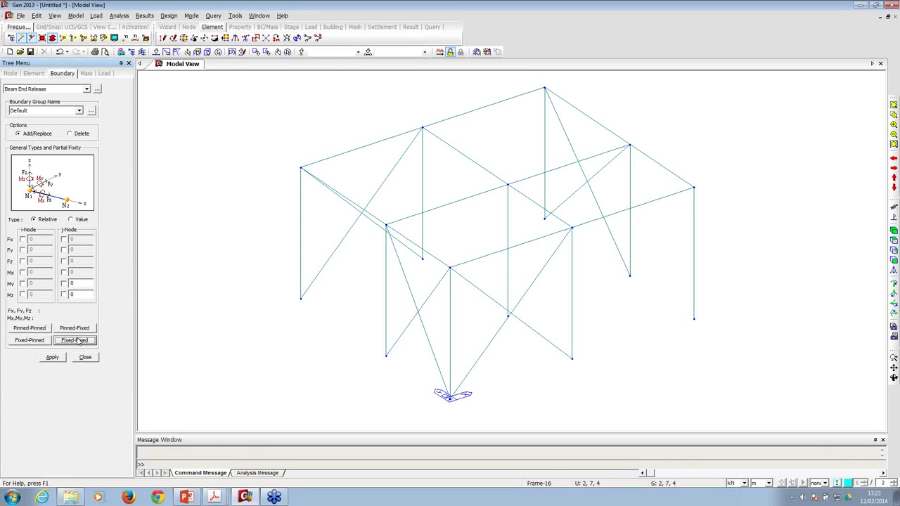
click(77, 340)
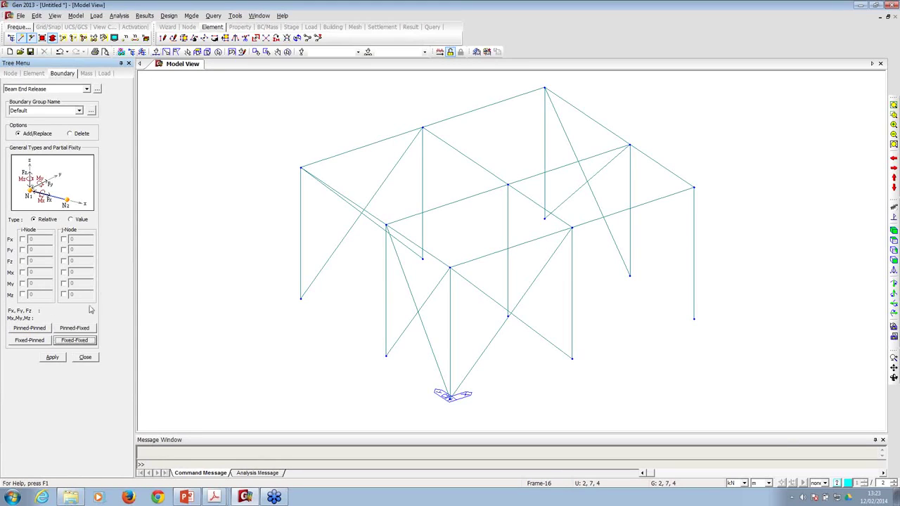
click(74, 328)
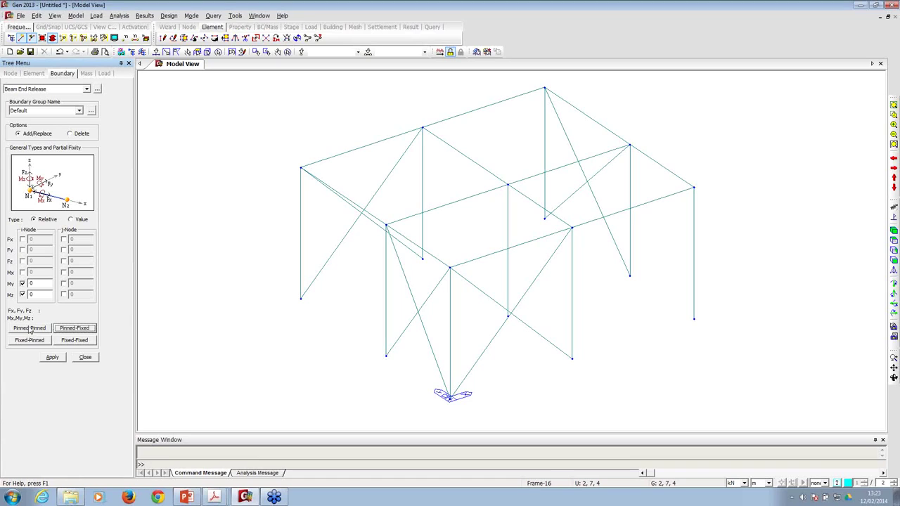
- Show the element local axes and the node numbers in the model view
click(115, 39)
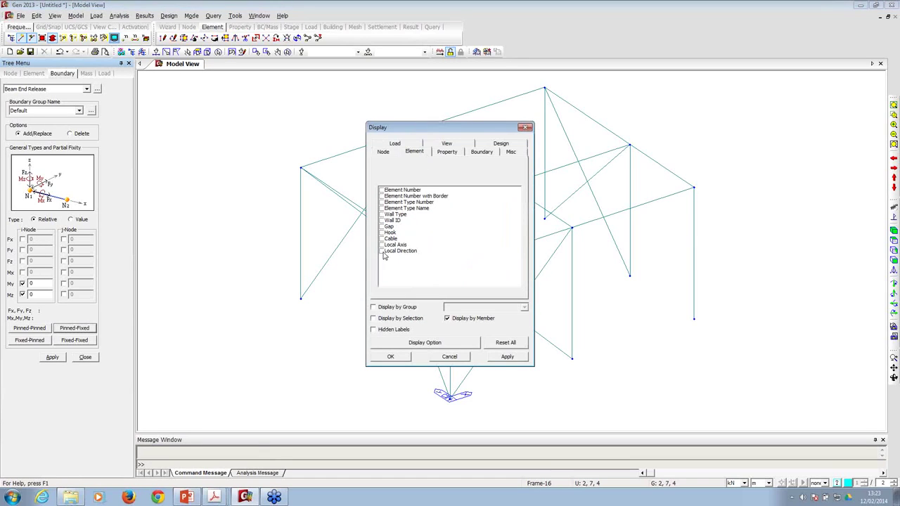
click(380, 244)
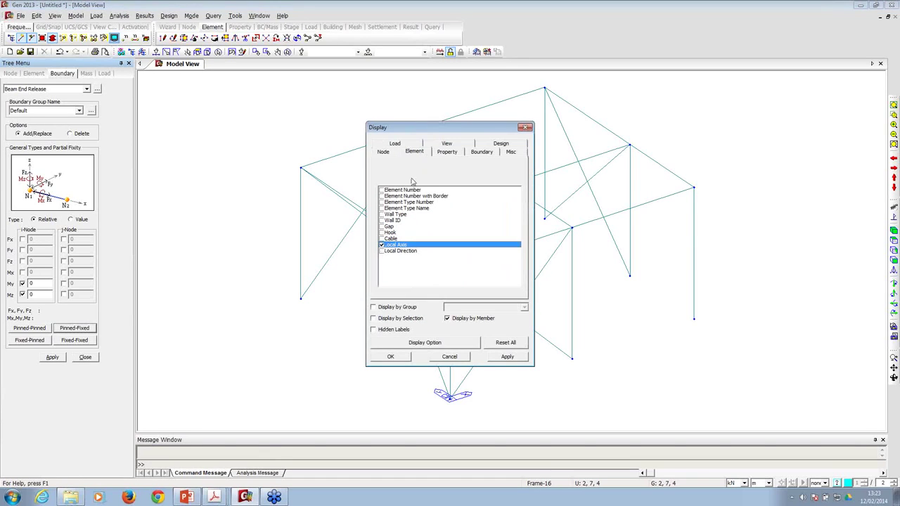
click(391, 356)
scroll(337, 187, up, 6)
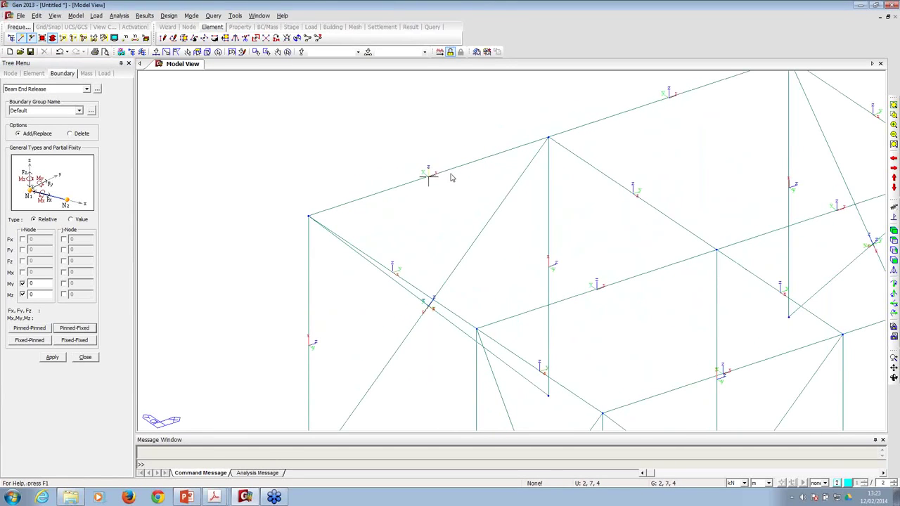
click(156, 52)
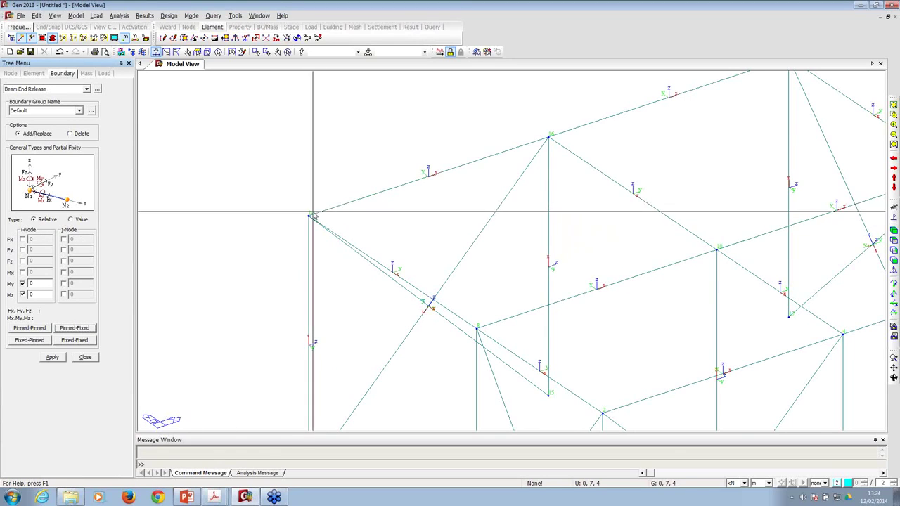
- Try the Fixed-Pinned preset, and set the beam end release to Pinned-Pinned with My and Mz released at both ends
click(29, 340)
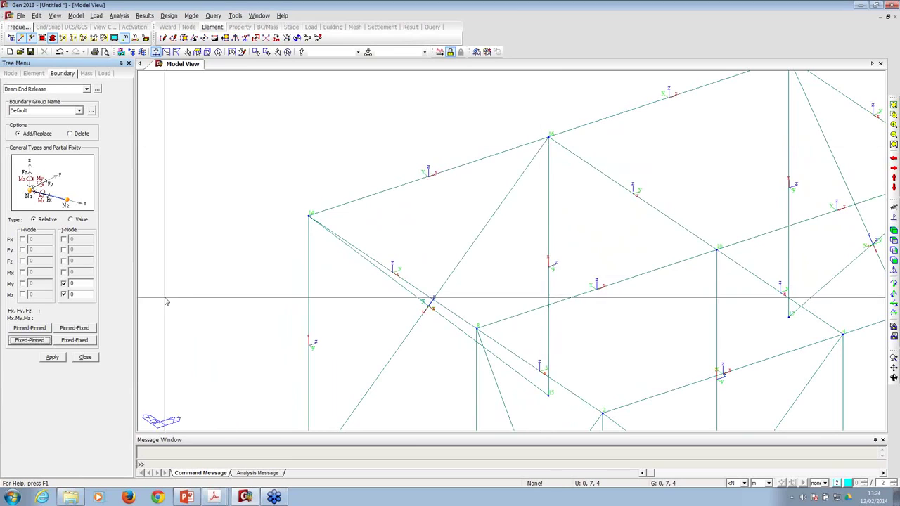
middle_drag(275, 233, 180, 211)
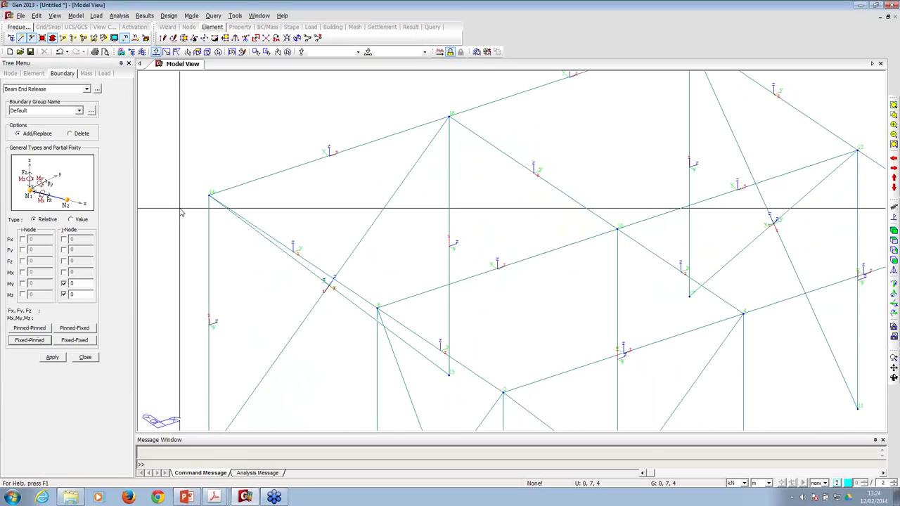
click(28, 328)
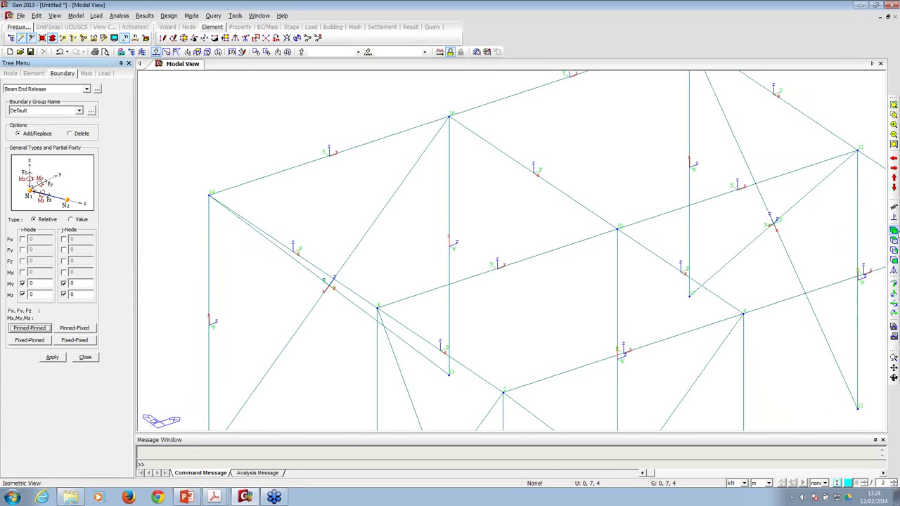
click(303, 164)
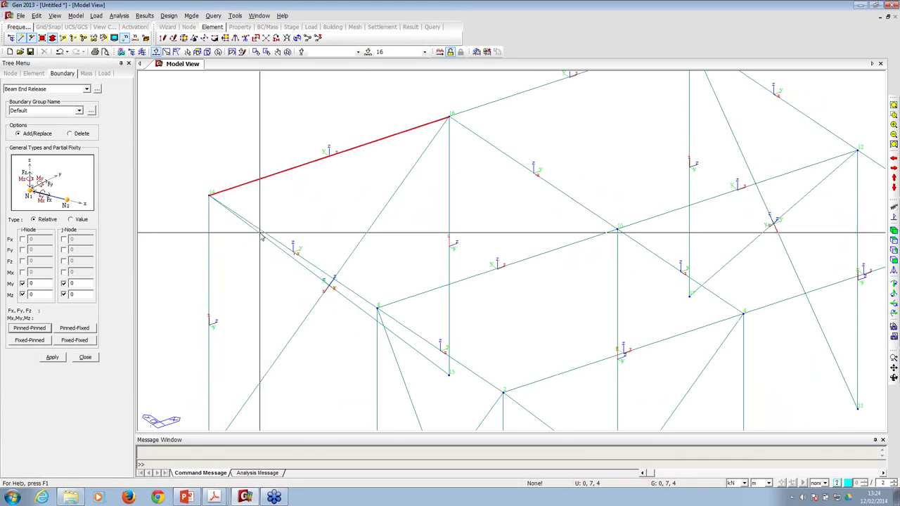
click(288, 253)
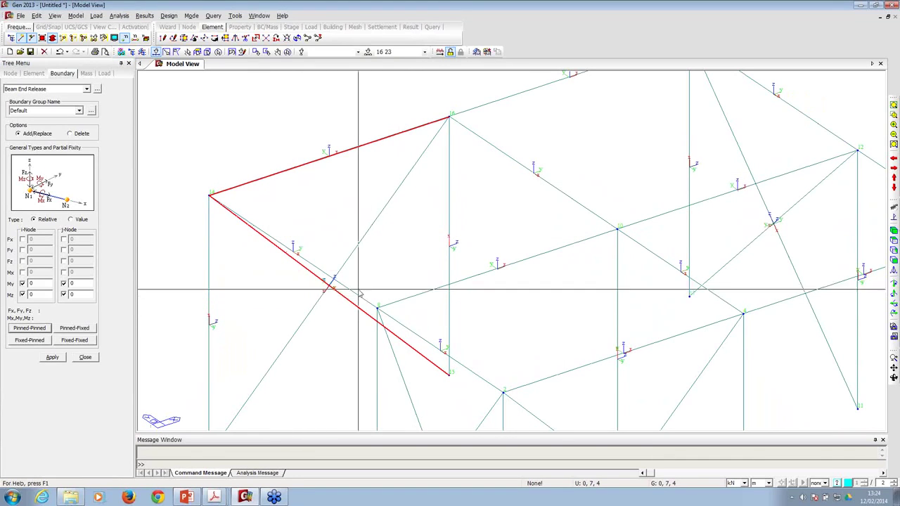
click(303, 260)
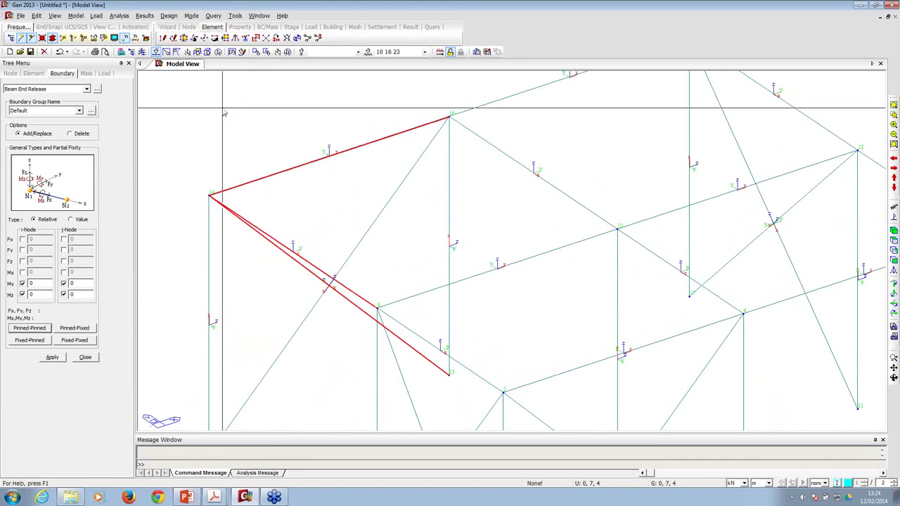
click(287, 51)
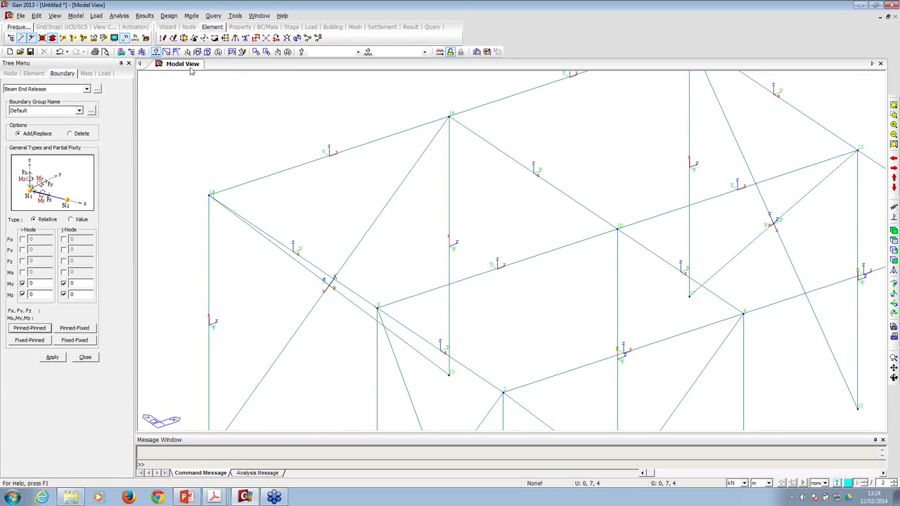
- Apply the pinned-pinned end releases to all roof beams in the XY plane at Z = 4 m and finish assigning releases
click(894, 231)
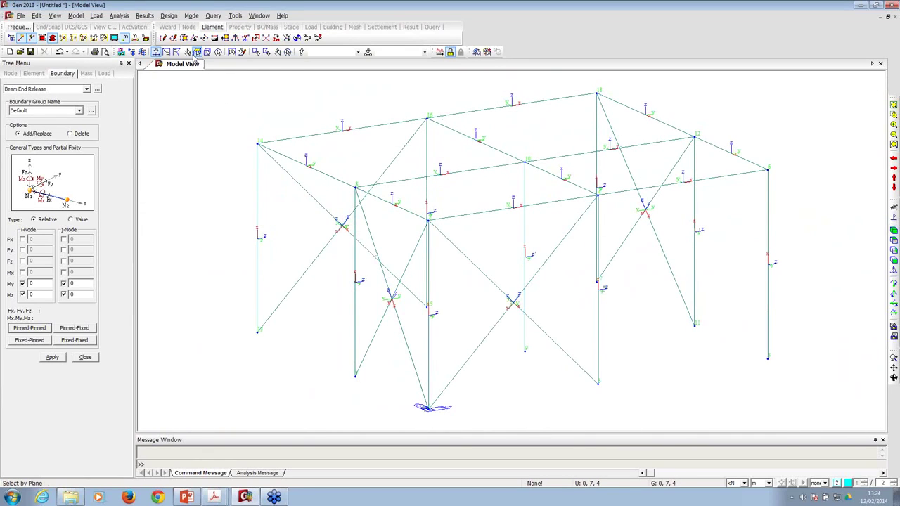
click(197, 54)
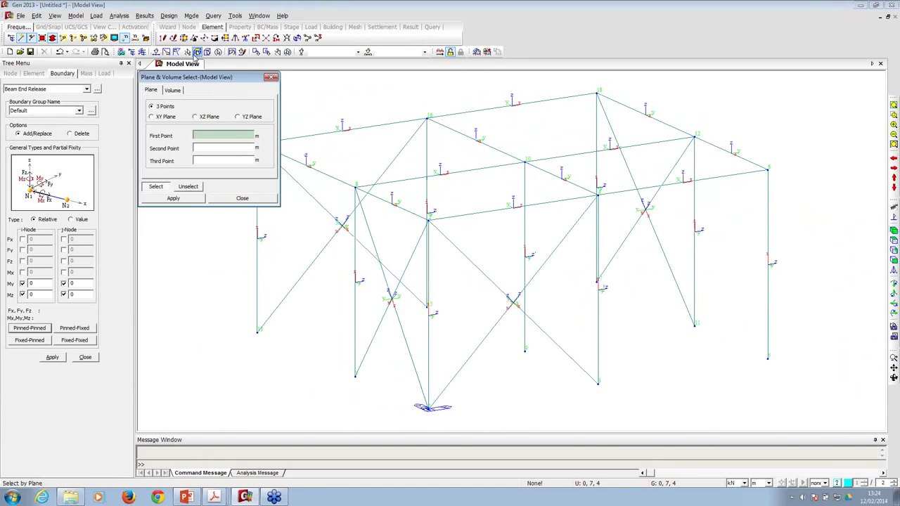
click(169, 117)
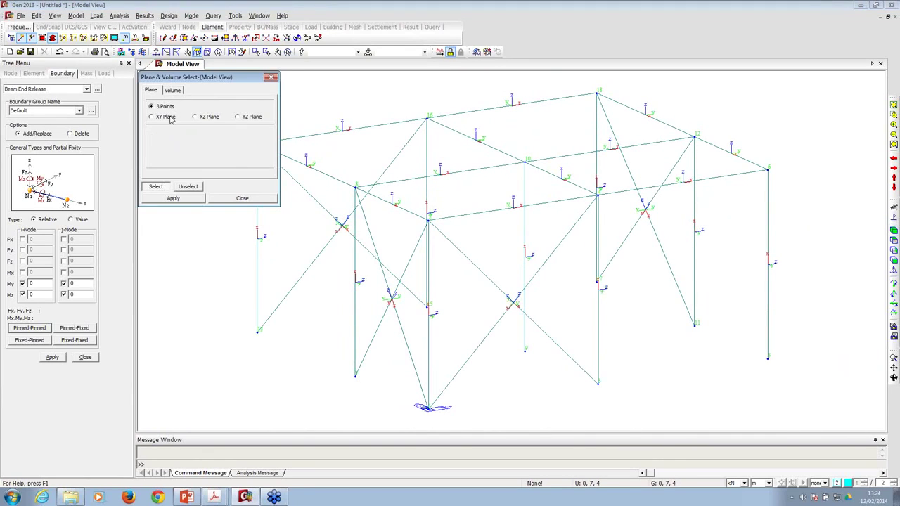
click(424, 121)
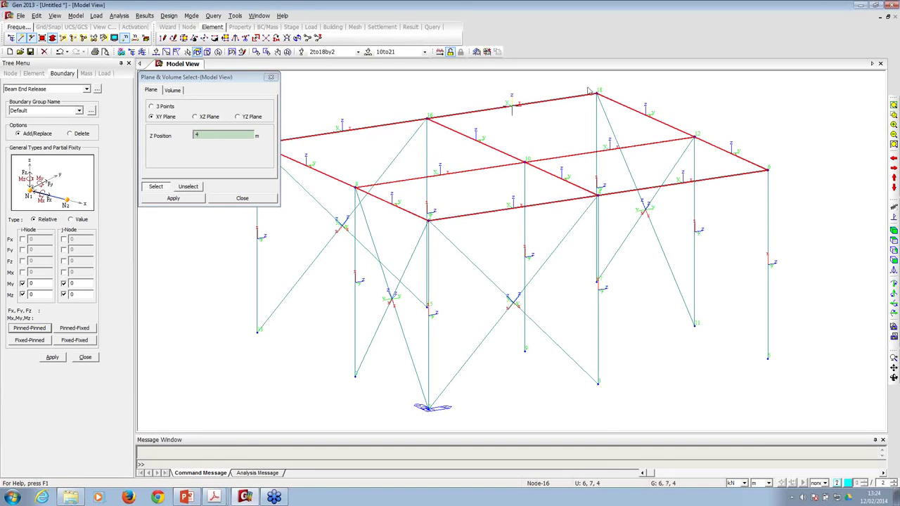
click(631, 107)
click(232, 200)
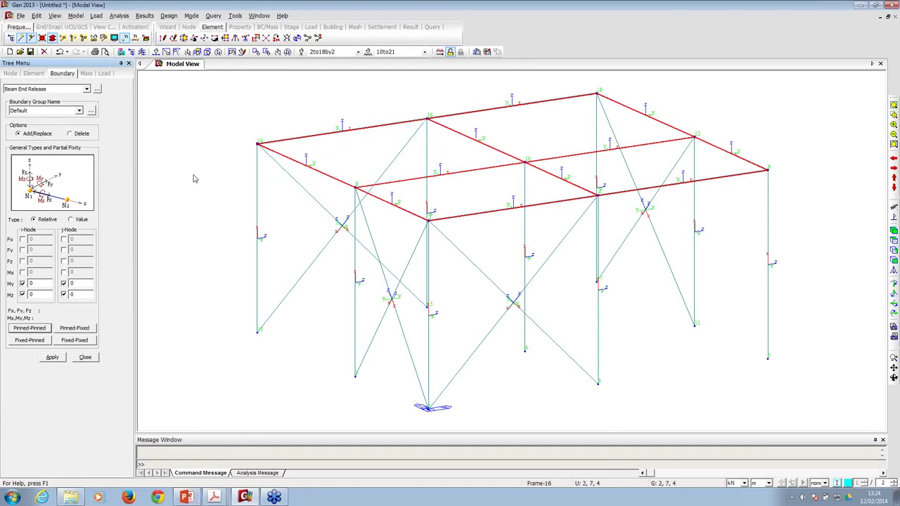
click(52, 358)
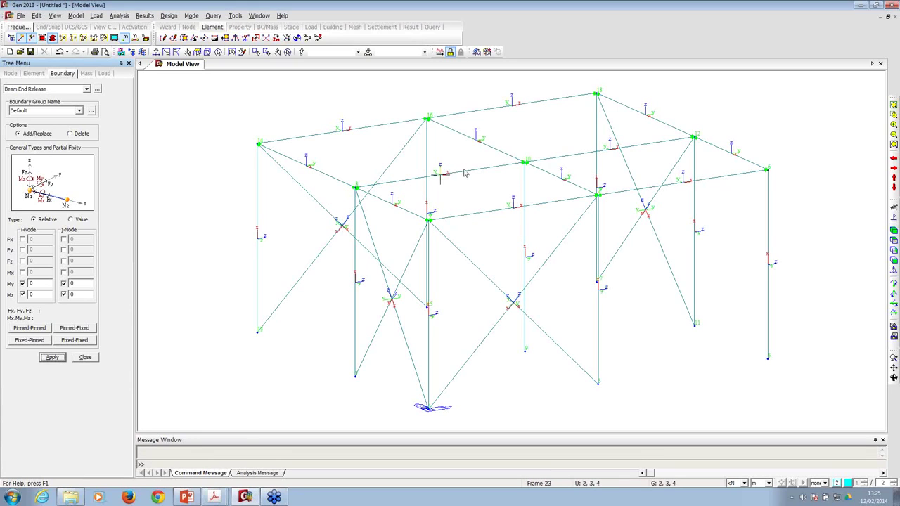
click(82, 357)
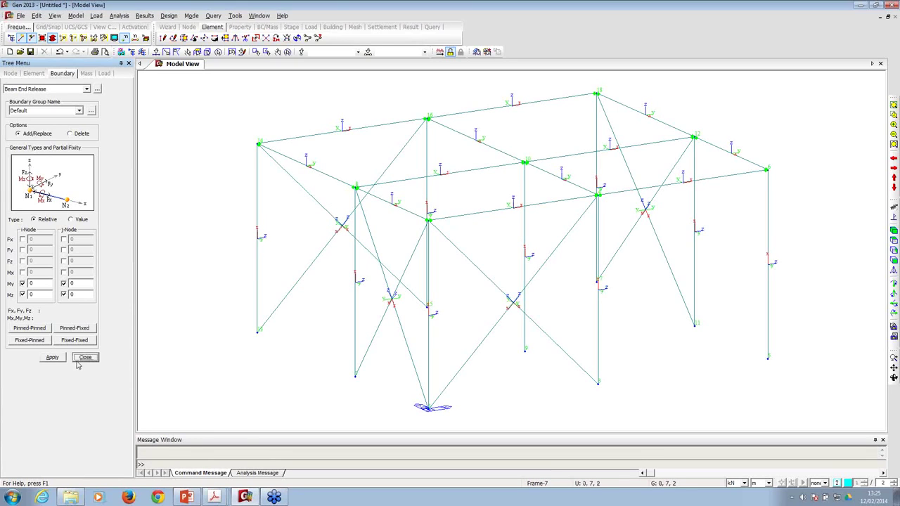
- Display the Type 1 [111111] support listed under the model's boundaries in the Works tree
click(76, 73)
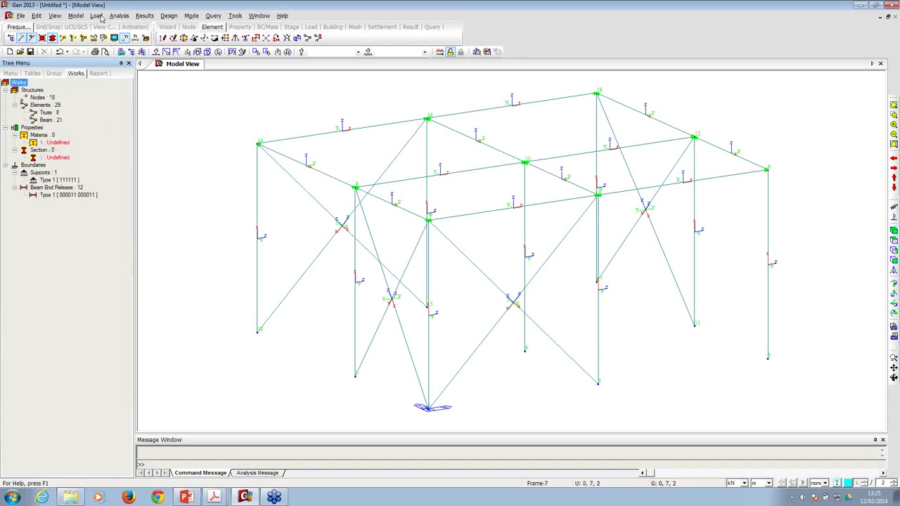
click(79, 19)
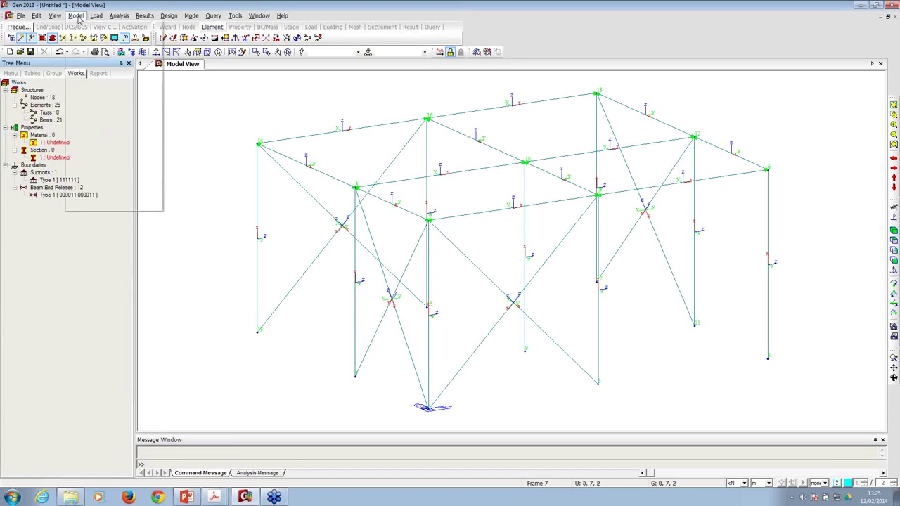
click(236, 282)
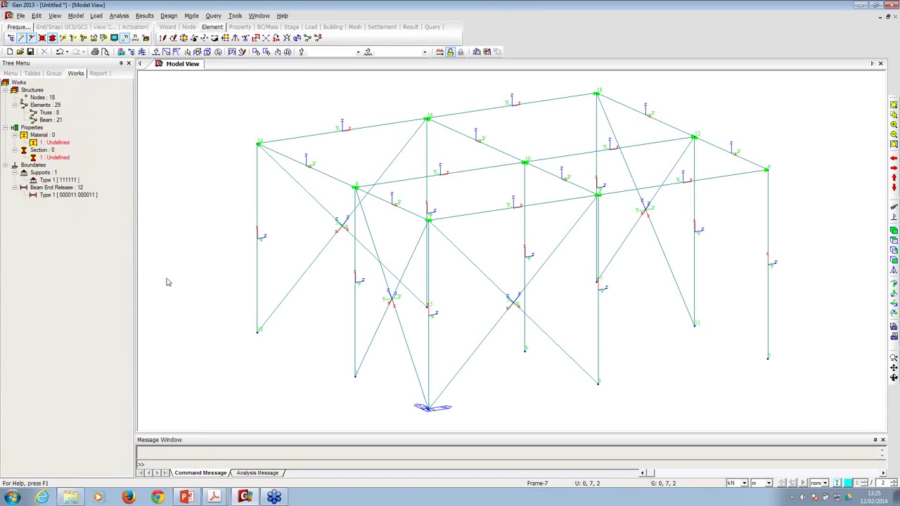
right_click(52, 180)
click(83, 303)
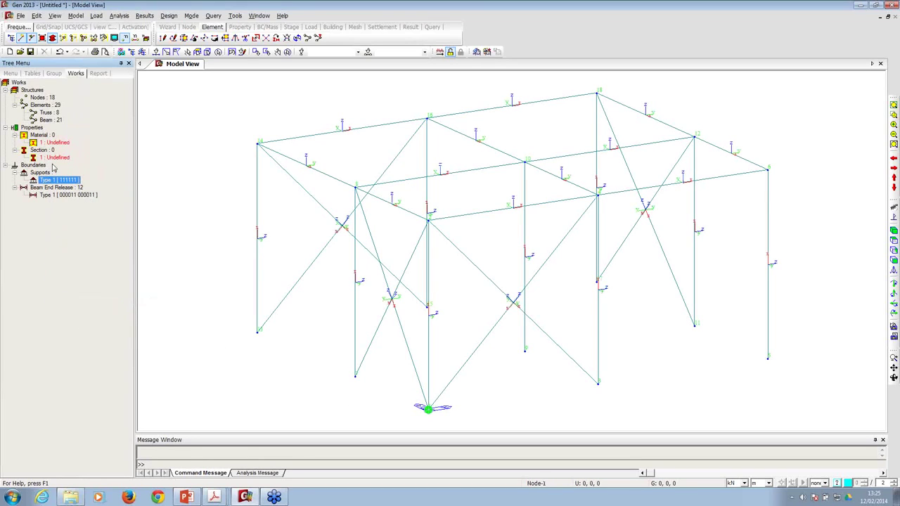
- Assign fully fixed supports, with D-ALL and R-ALL restrained, to the base nodes of all columns in the model
click(75, 16)
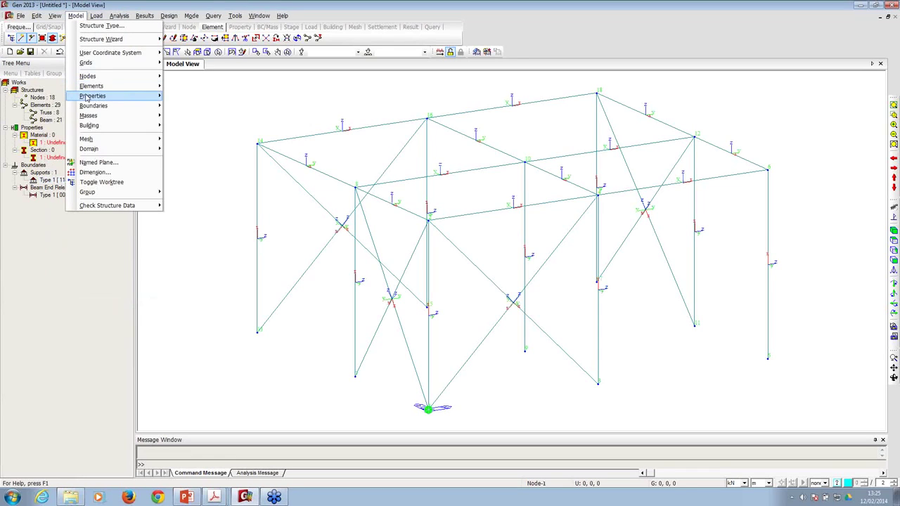
mouse_move(92, 106)
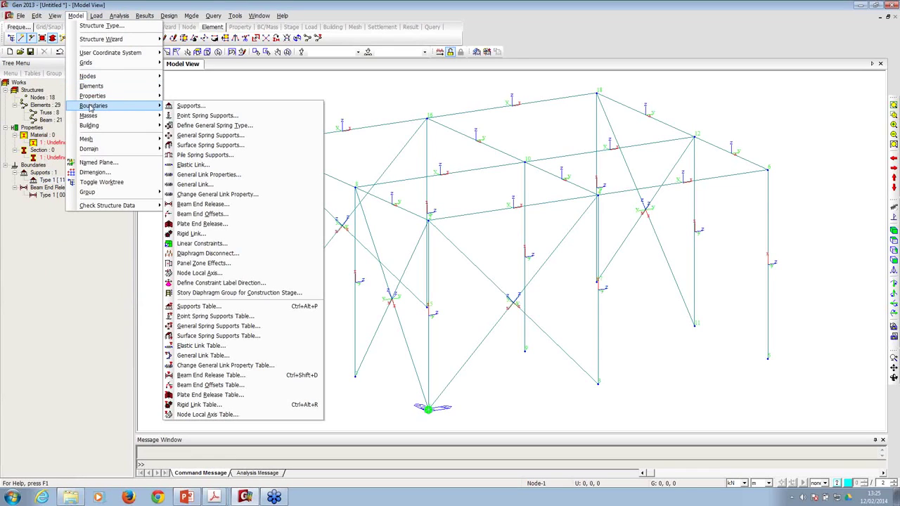
click(207, 107)
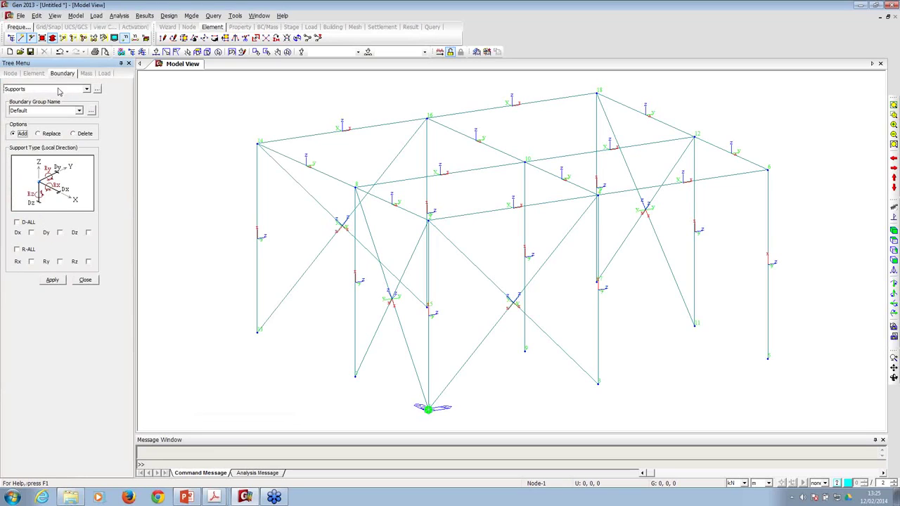
click(27, 222)
click(24, 251)
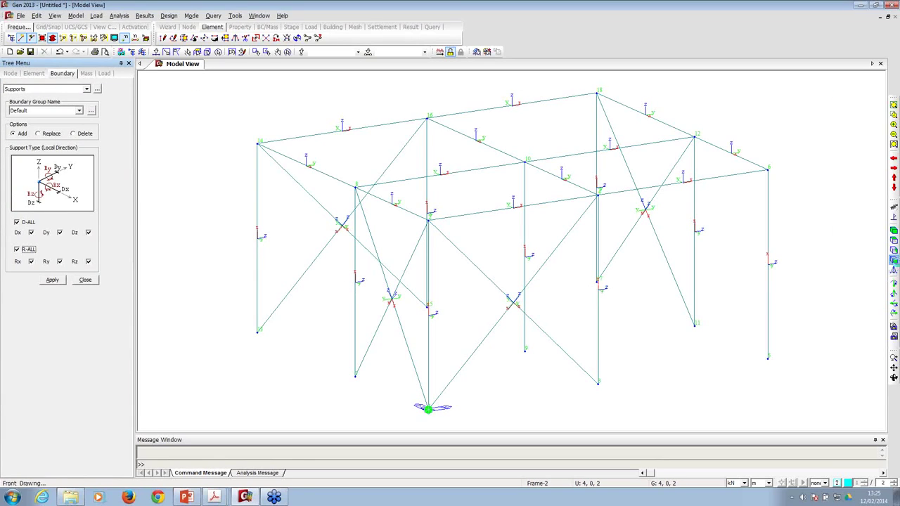
click(893, 261)
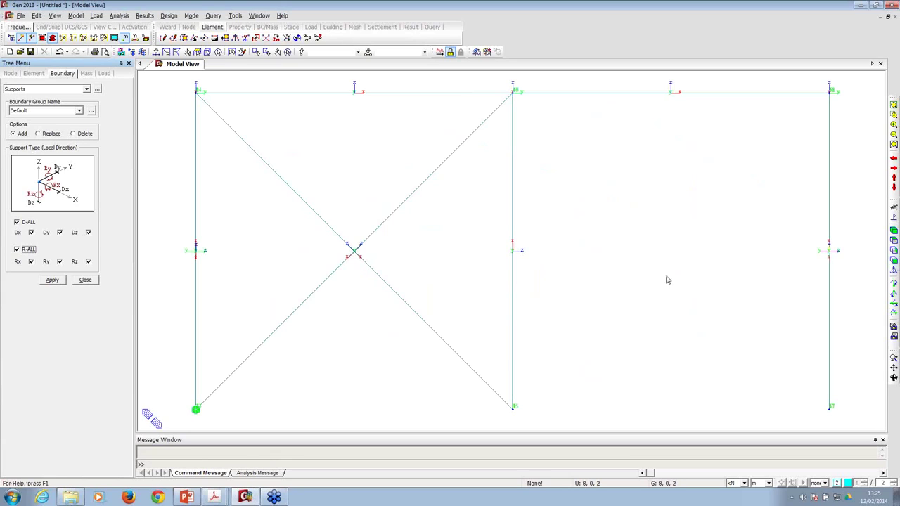
click(156, 52)
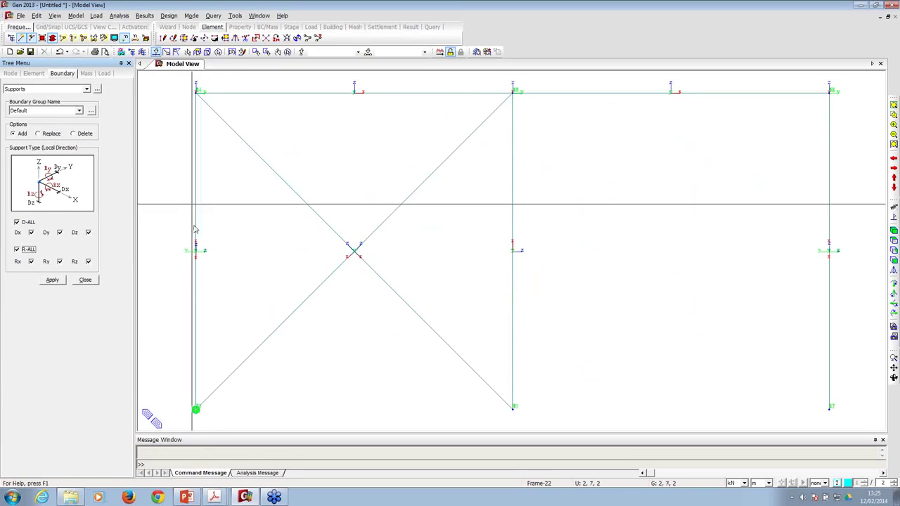
drag(184, 398, 849, 427)
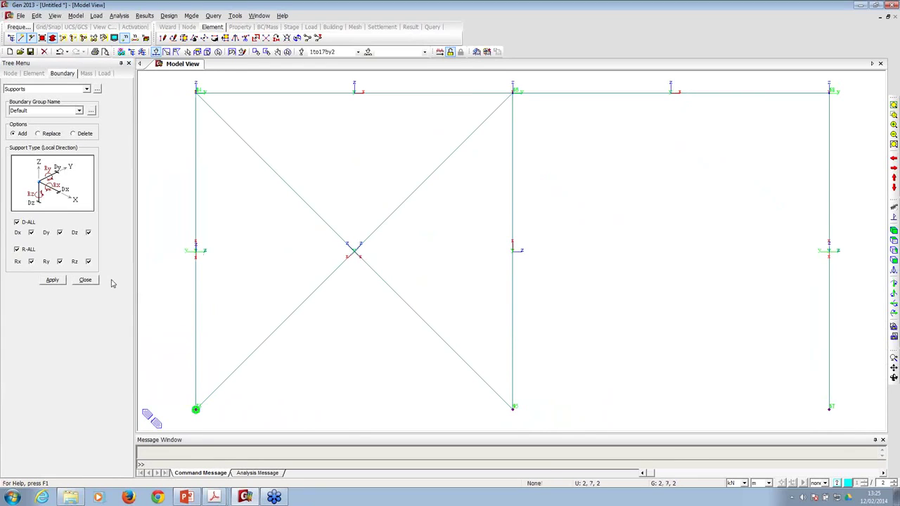
click(43, 281)
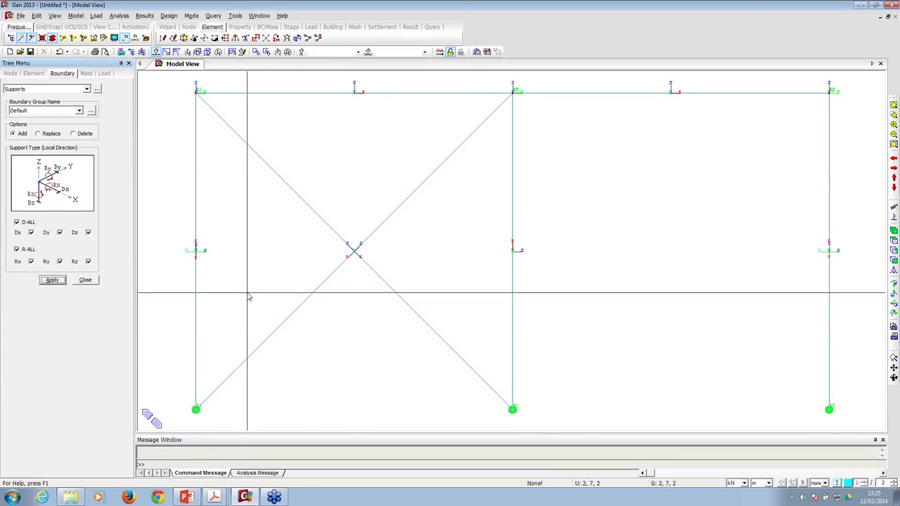
click(894, 231)
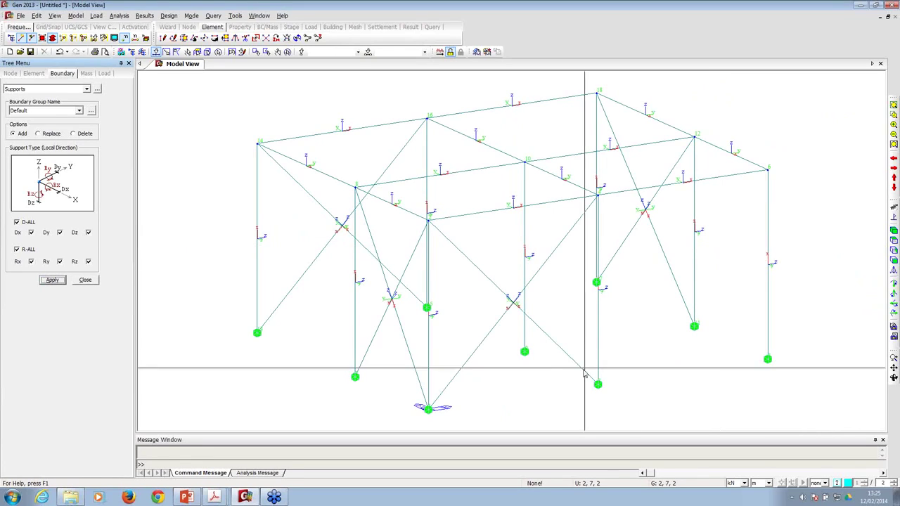
- Try selecting individual column-base nodes singly and by window, clearing the selection each time
click(426, 408)
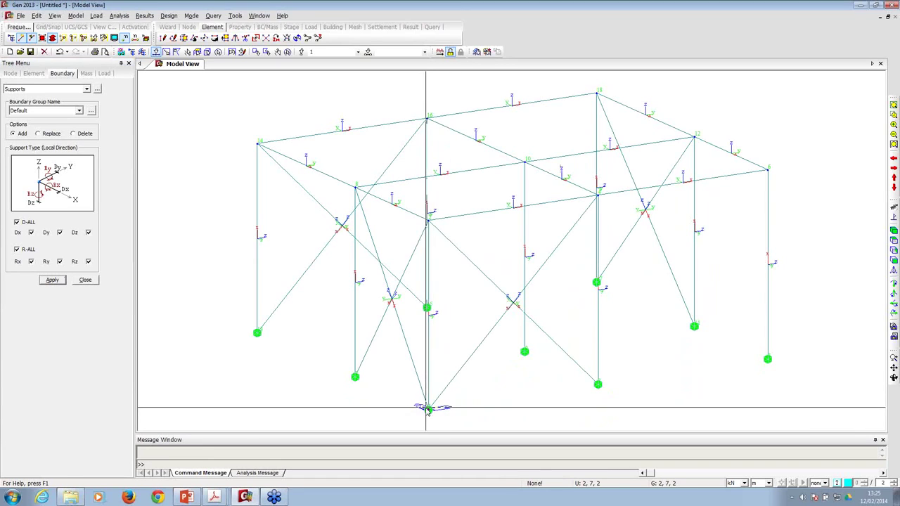
drag(342, 368, 395, 391)
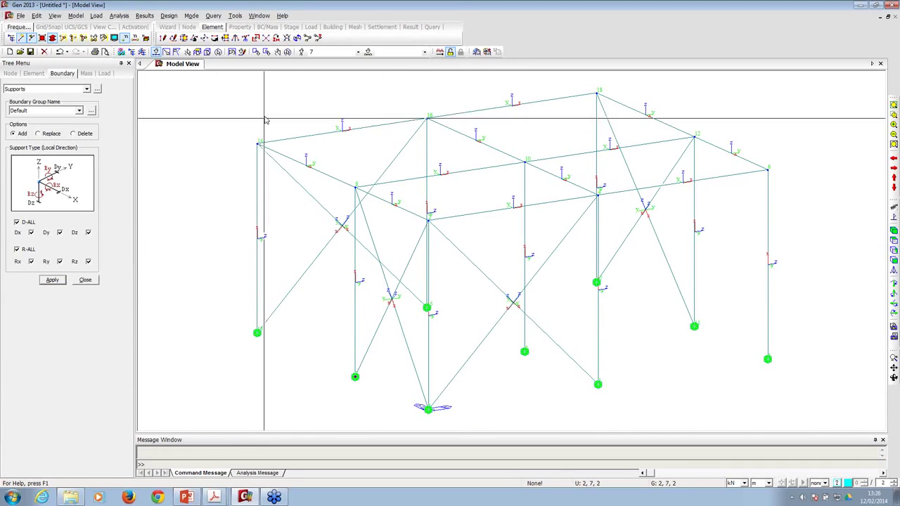
click(288, 52)
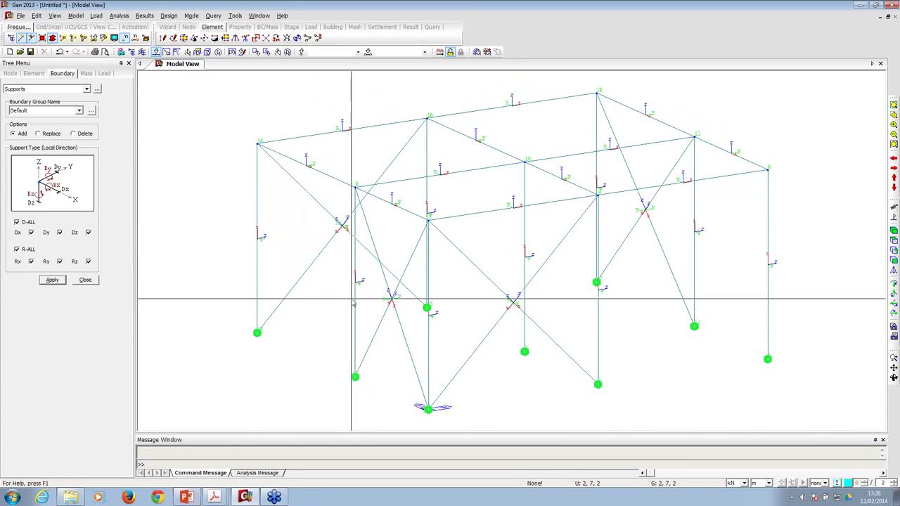
click(357, 379)
click(288, 52)
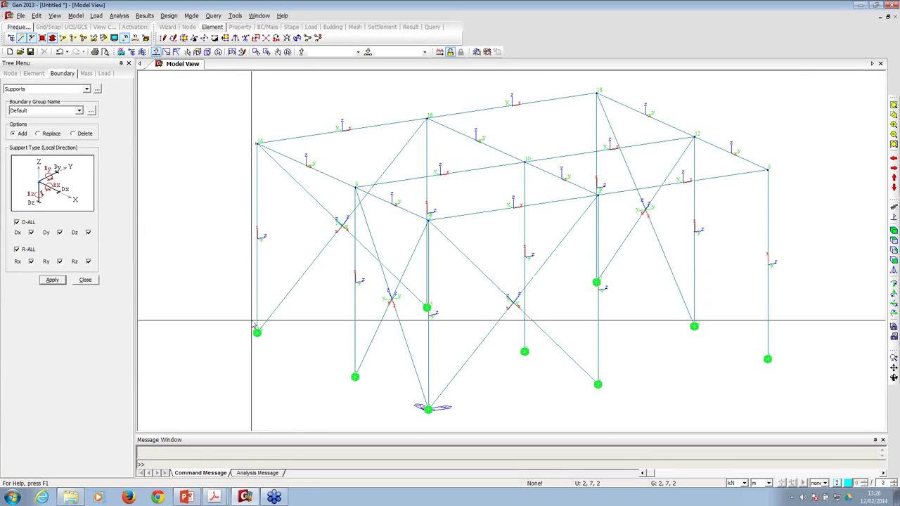
- Try a linear point spring support with an SDz stiffness of 10000 kN/m on column-base node 13
click(85, 17)
mouse_move(109, 105)
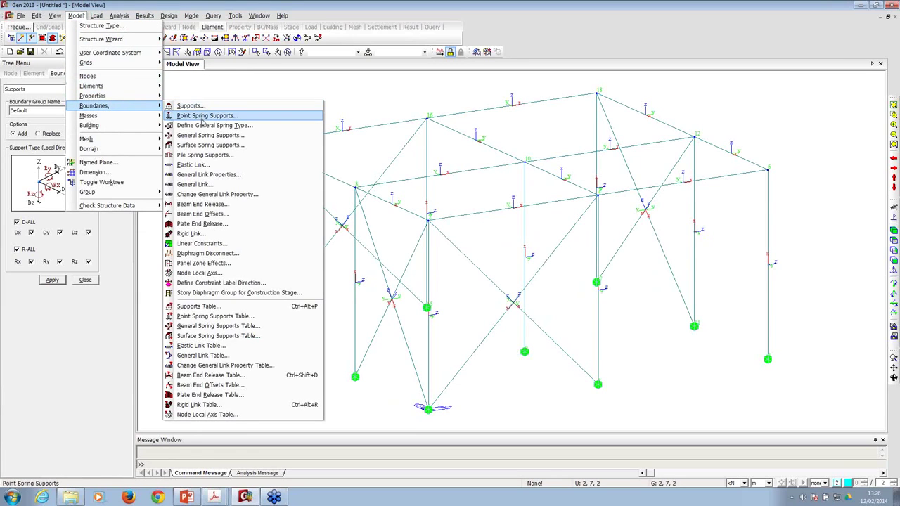
click(205, 117)
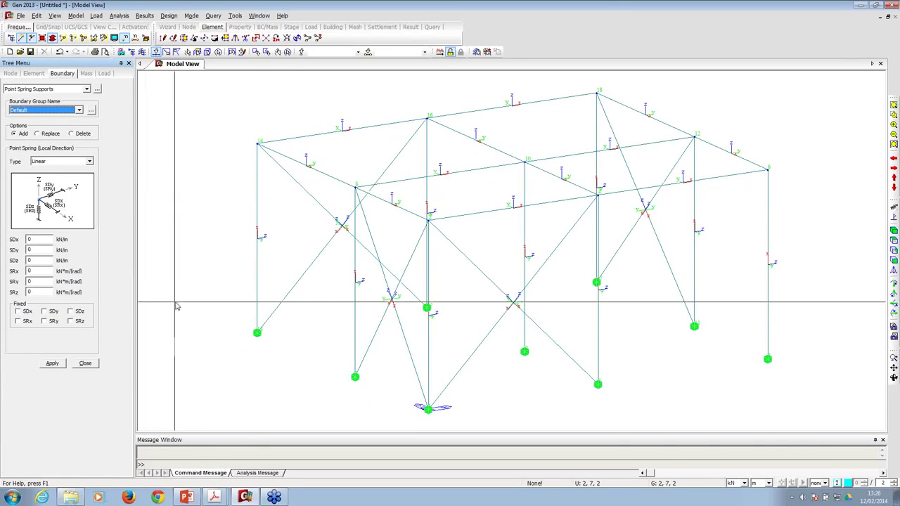
click(256, 334)
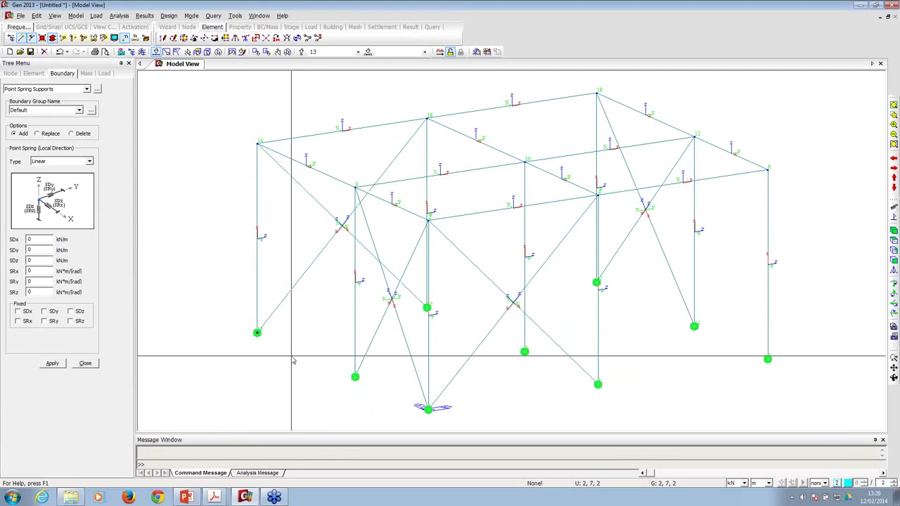
click(29, 240)
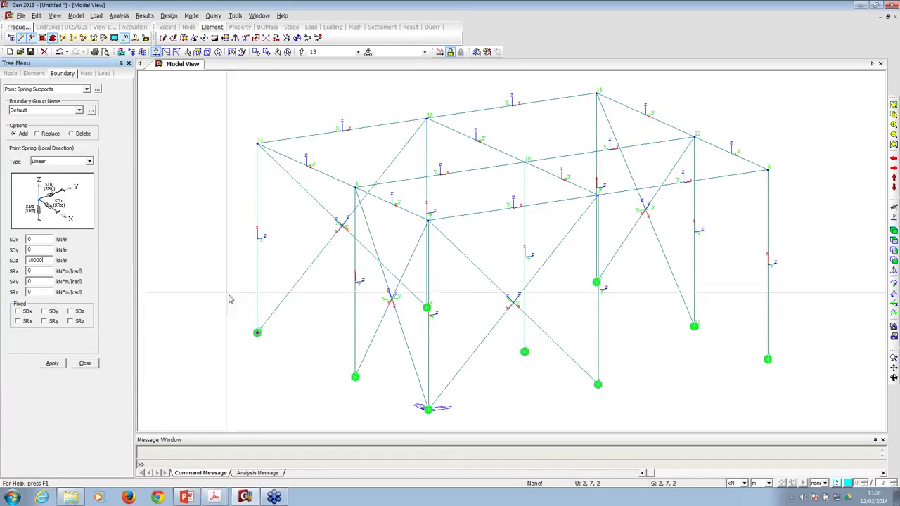
drag(46, 258, 22, 249)
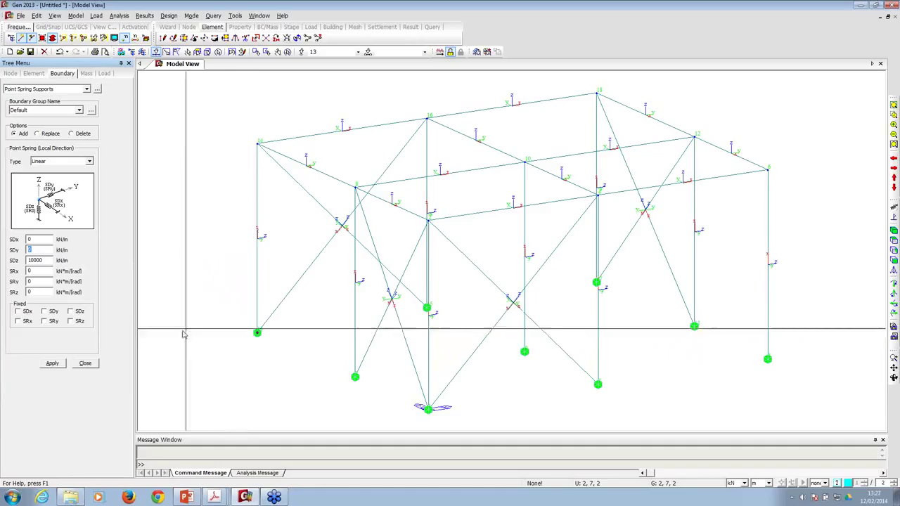
click(85, 363)
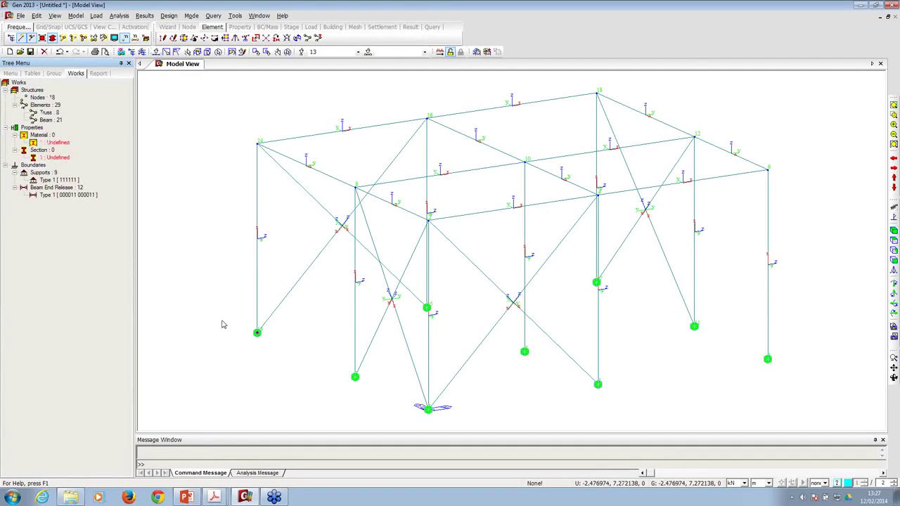
- Save the model in the Gen webinar students 12-2-2014 folder under the file name 3d structure
click(31, 52)
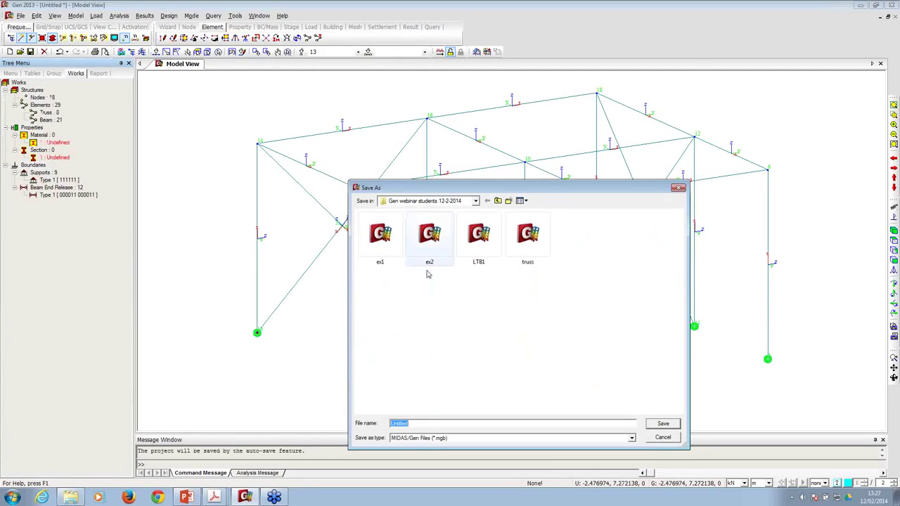
text(3d structure)
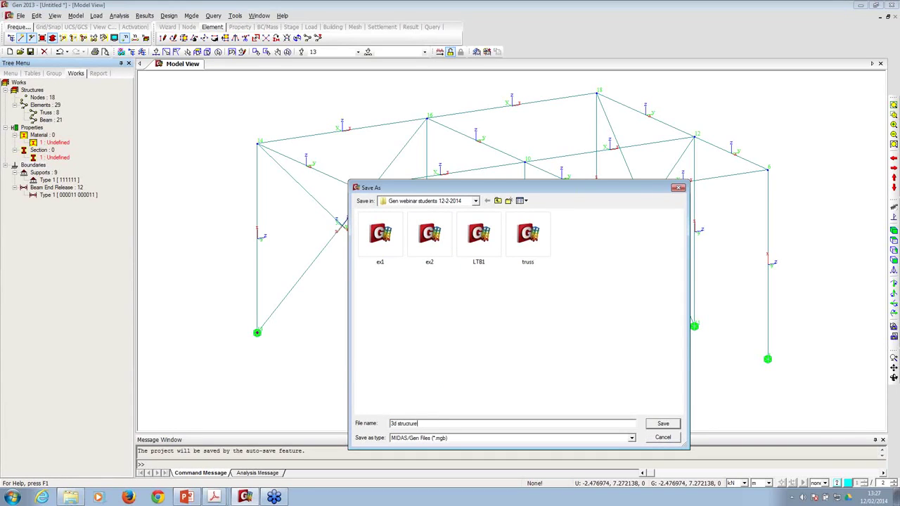
key(Return)
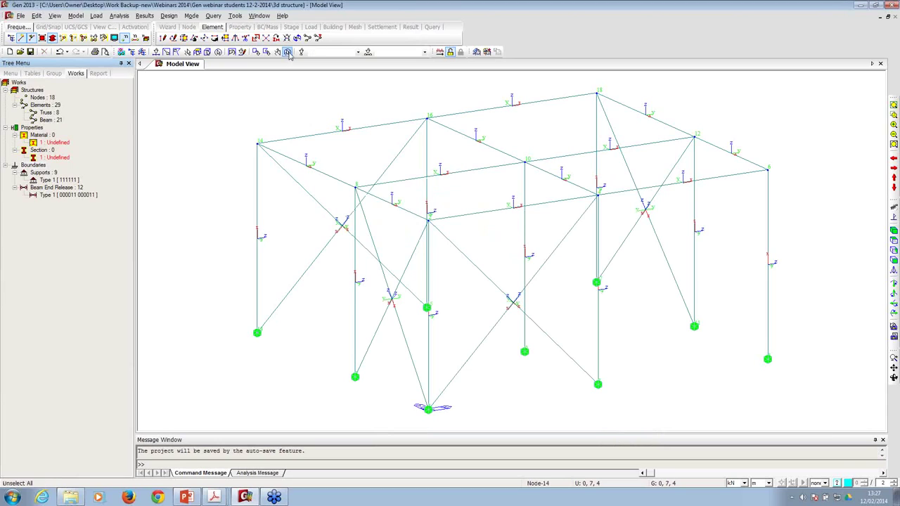
- Add a steel material to the model properties using the EN05(S) standard and grade S355
mouse_move(237, 262)
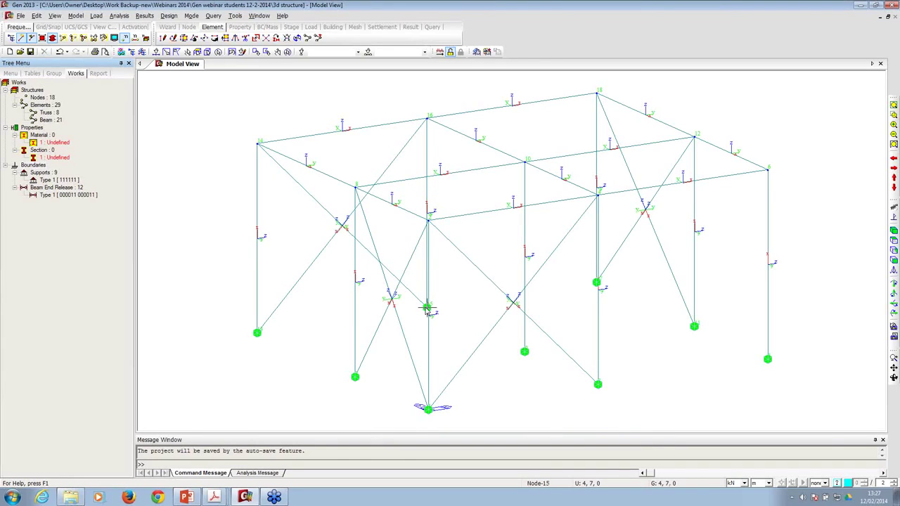
click(76, 16)
mouse_move(85, 95)
click(184, 98)
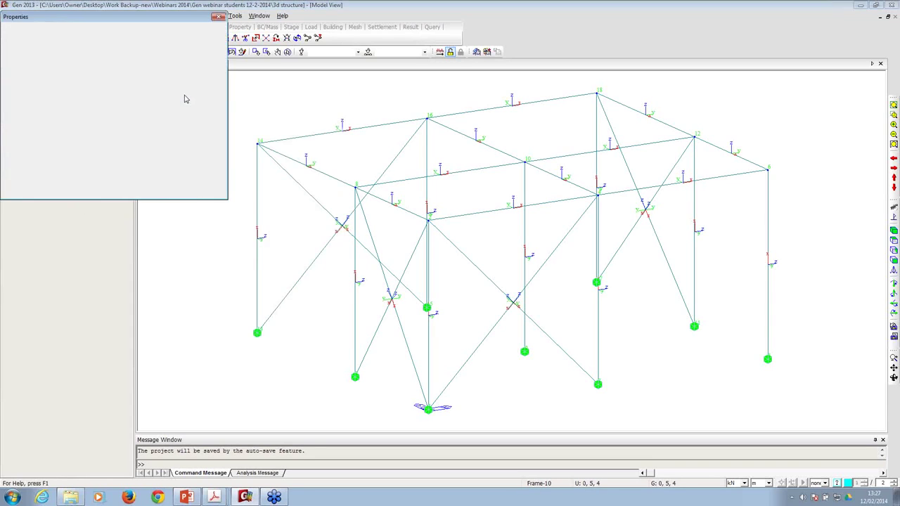
click(190, 48)
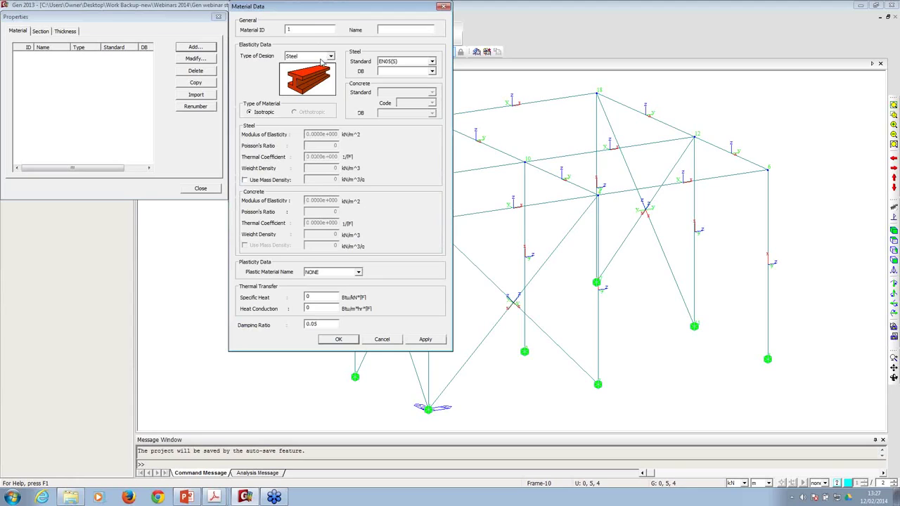
click(432, 72)
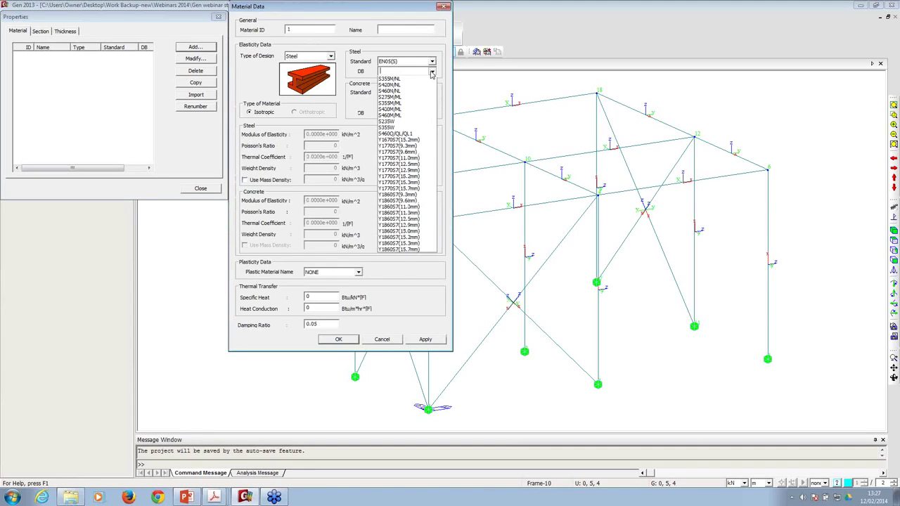
click(392, 94)
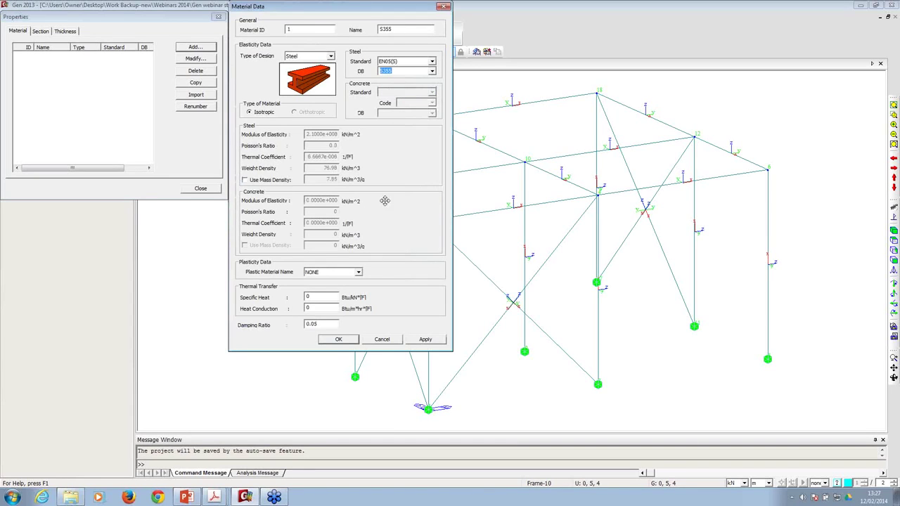
click(338, 341)
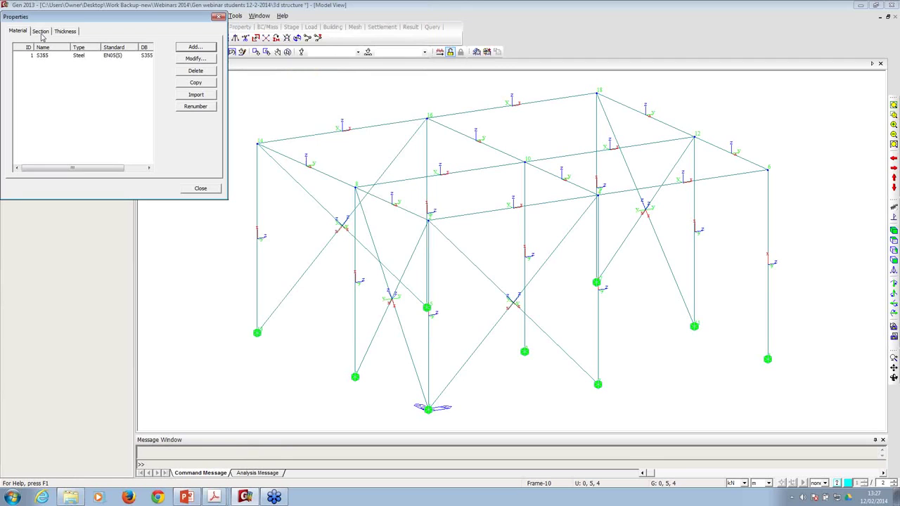
- Start a new I-section in the model properties and choose UC 356x406x634 from the BS4-93 database
click(41, 32)
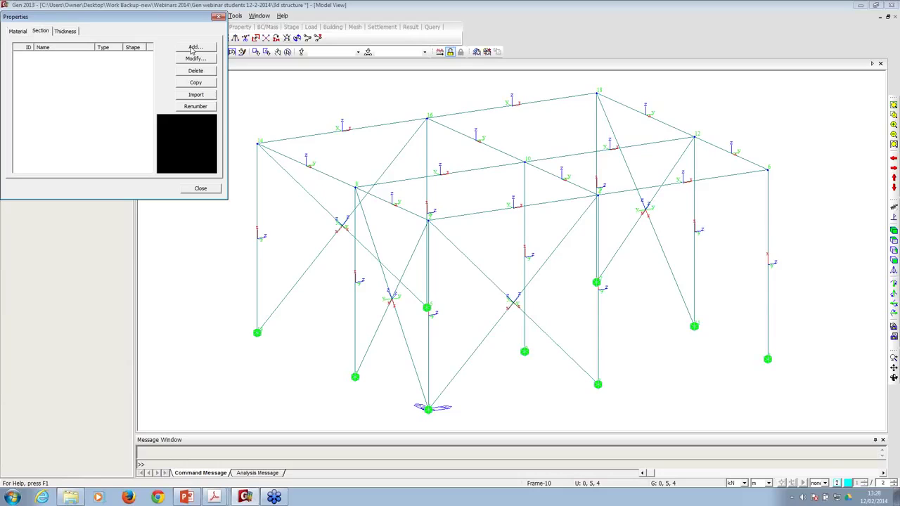
click(195, 47)
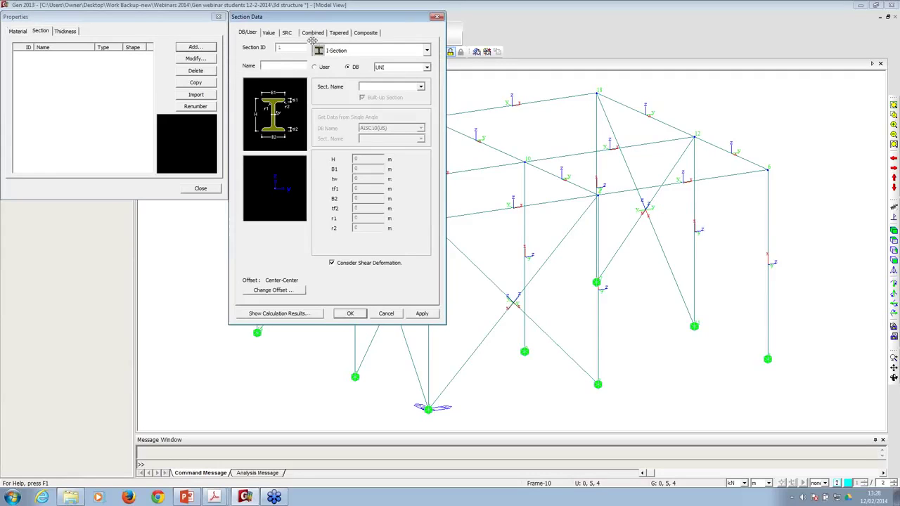
click(427, 67)
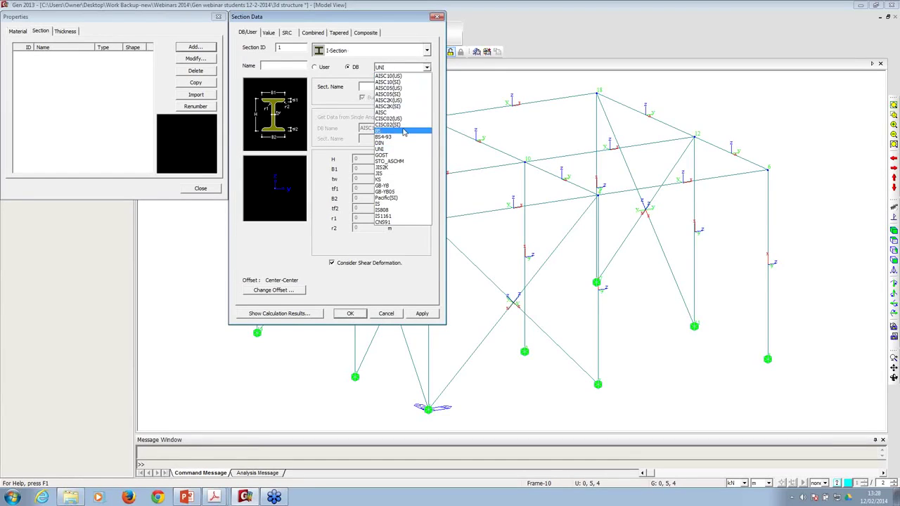
click(386, 138)
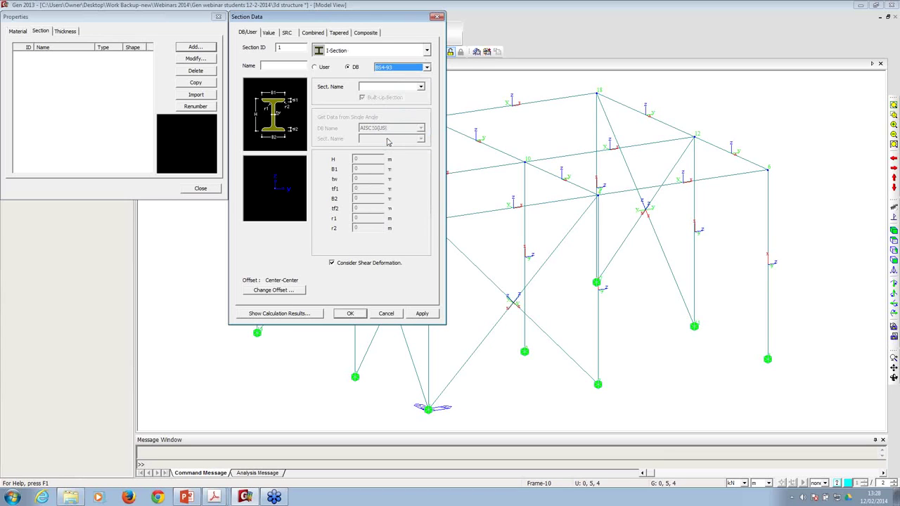
click(422, 88)
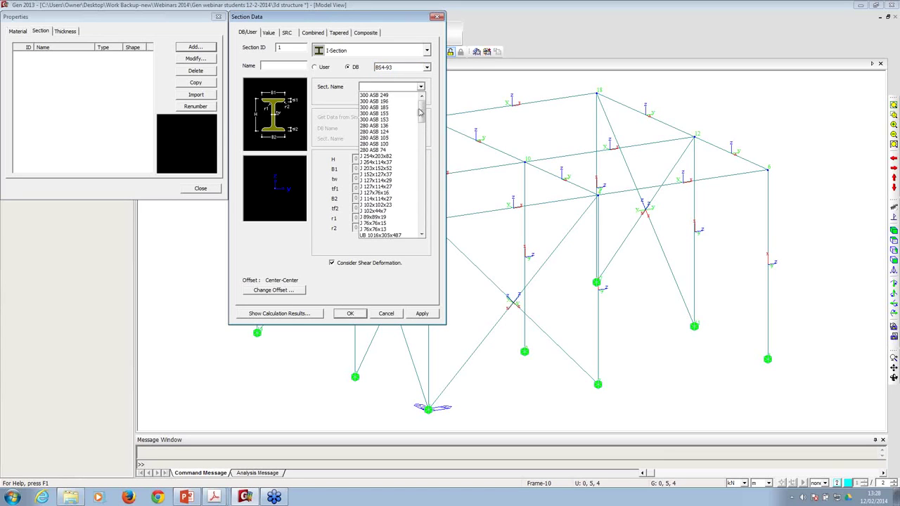
drag(419, 113, 420, 216)
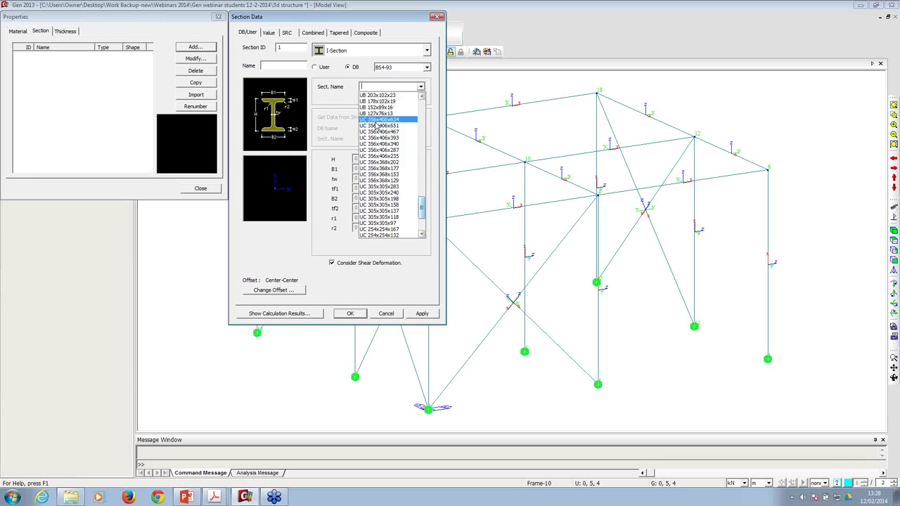
click(378, 119)
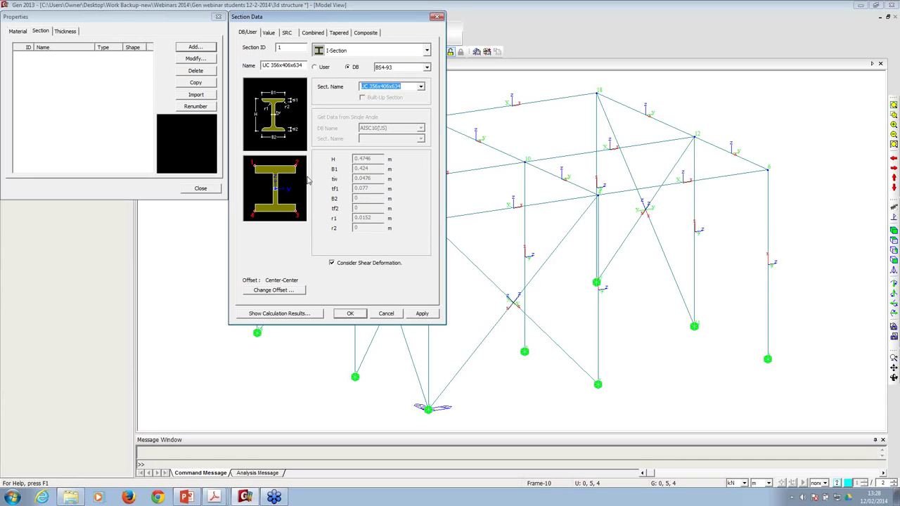
- Switch the UC 356x406x634 section to user-defined dimensions and review its calculated section properties
click(317, 68)
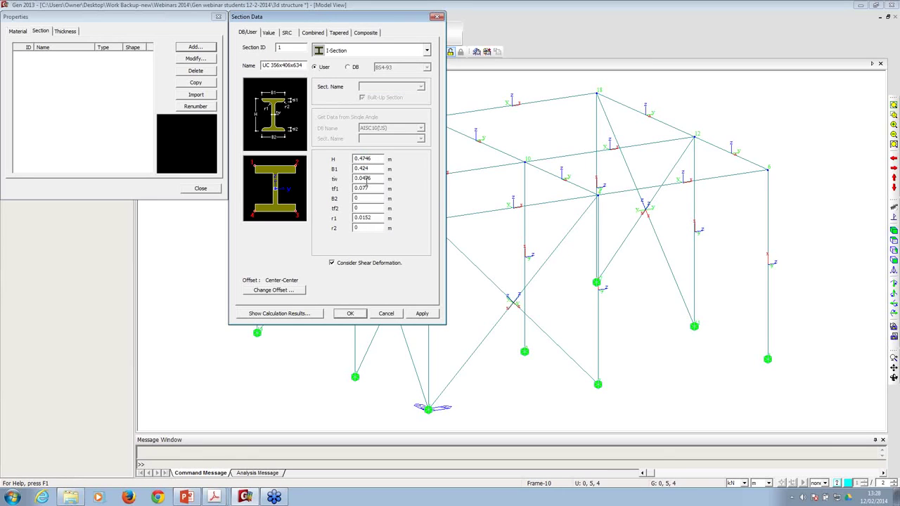
click(287, 317)
drag(325, 90, 330, 261)
click(374, 274)
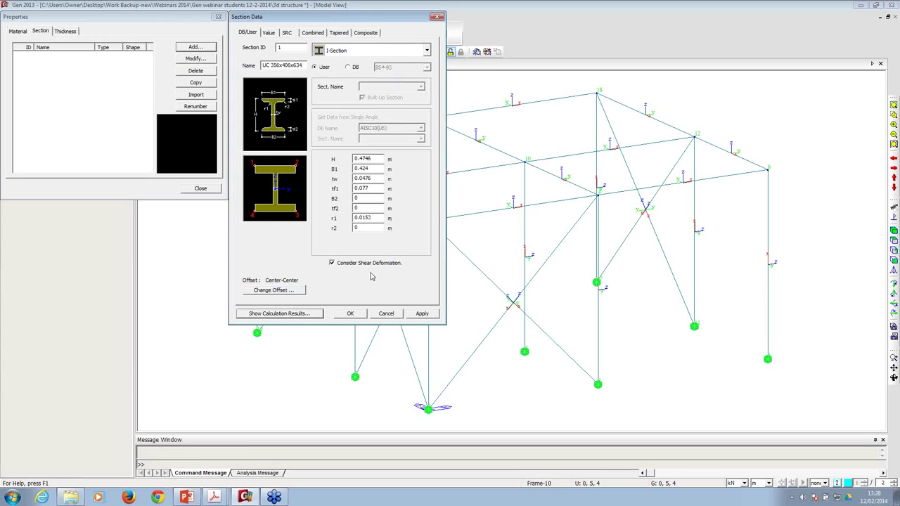
- Name the user-defined I-section Column and add it to the model's section list
drag(262, 66, 326, 64)
text(Column)
click(422, 314)
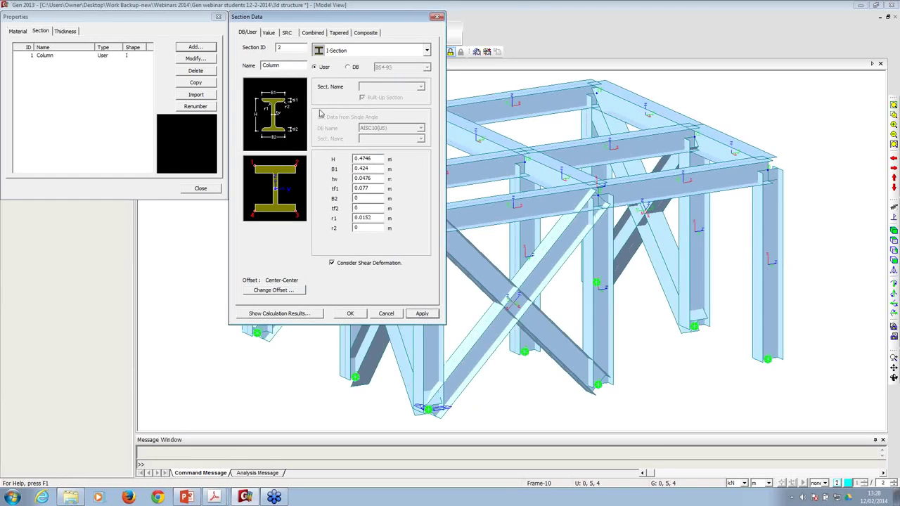
- Add a second section named Beam using the I-section UB 406x178x54 from the BS4-93 database
drag(344, 19, 186, 30)
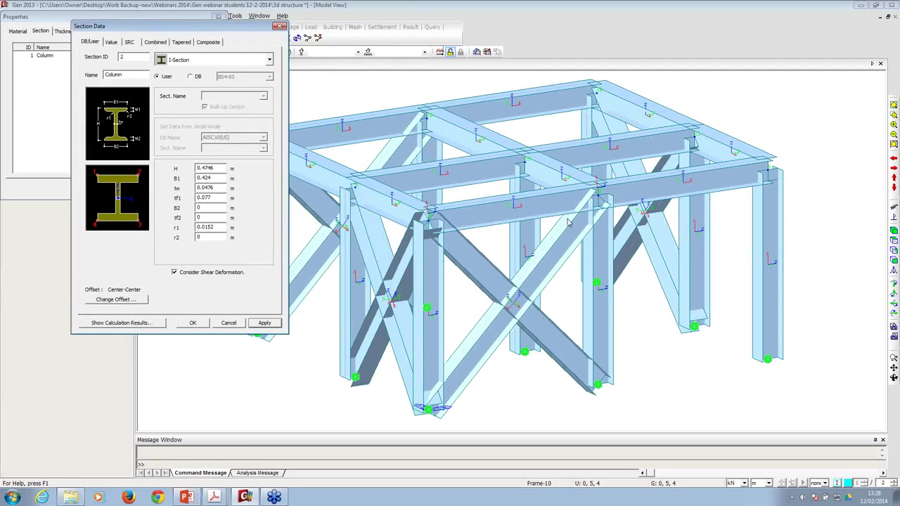
drag(145, 31, 379, 79)
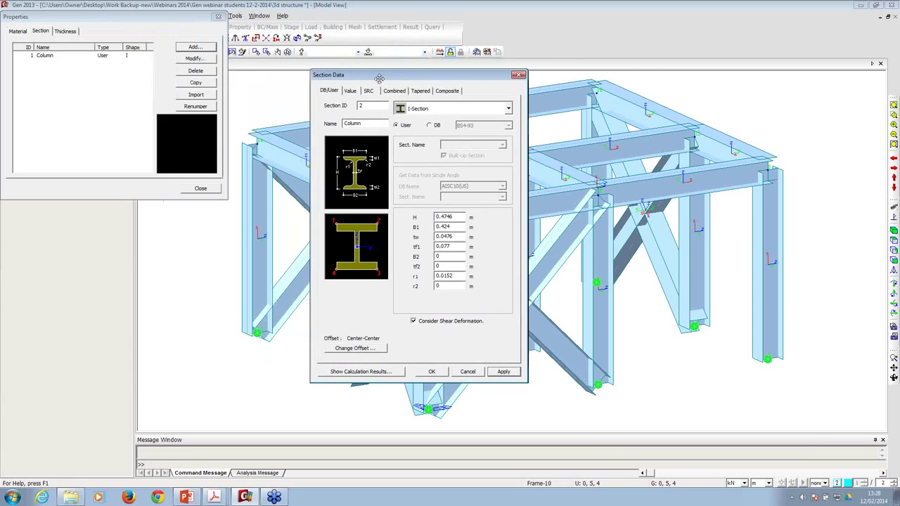
drag(379, 78, 378, 80)
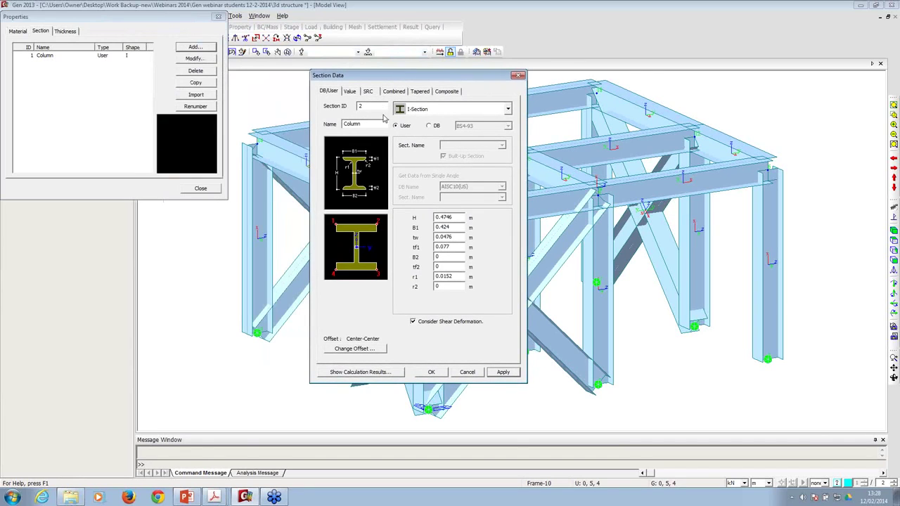
click(428, 125)
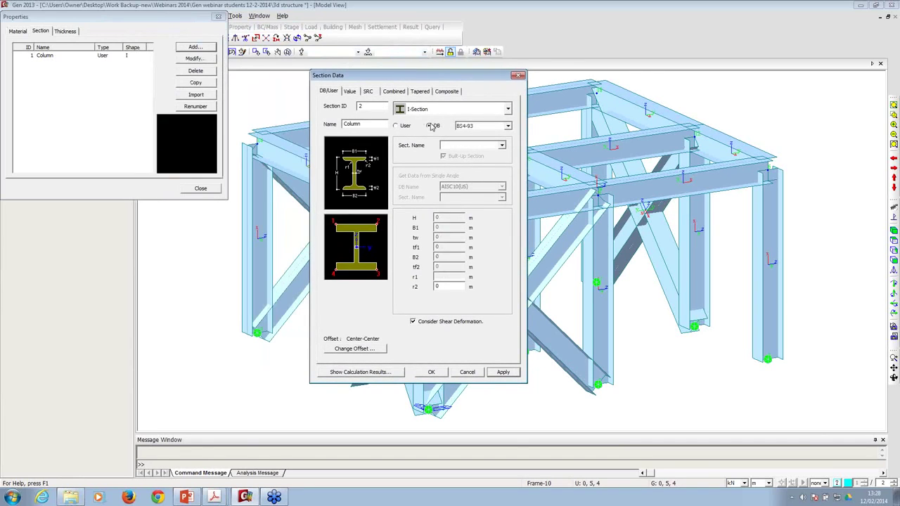
click(502, 144)
drag(504, 157, 503, 200)
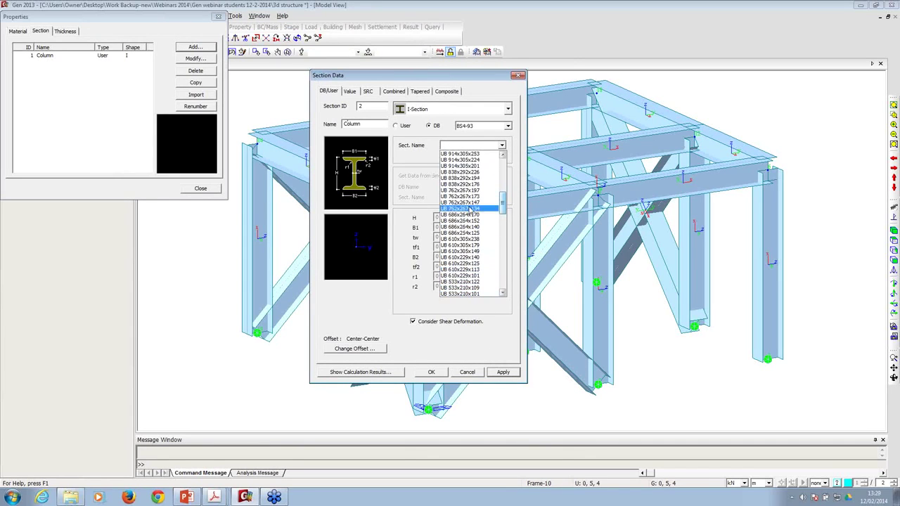
drag(503, 203, 503, 243)
click(458, 184)
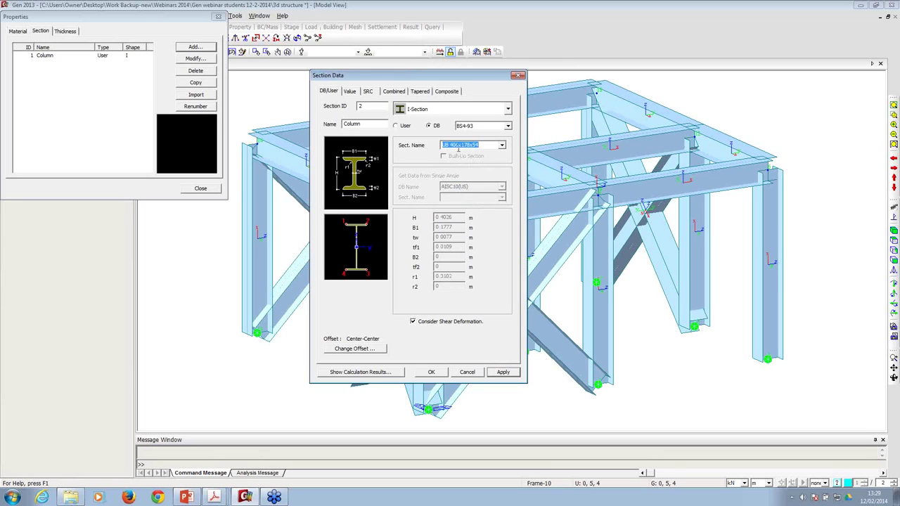
click(345, 124)
drag(368, 125, 334, 128)
text(Beam)
click(503, 372)
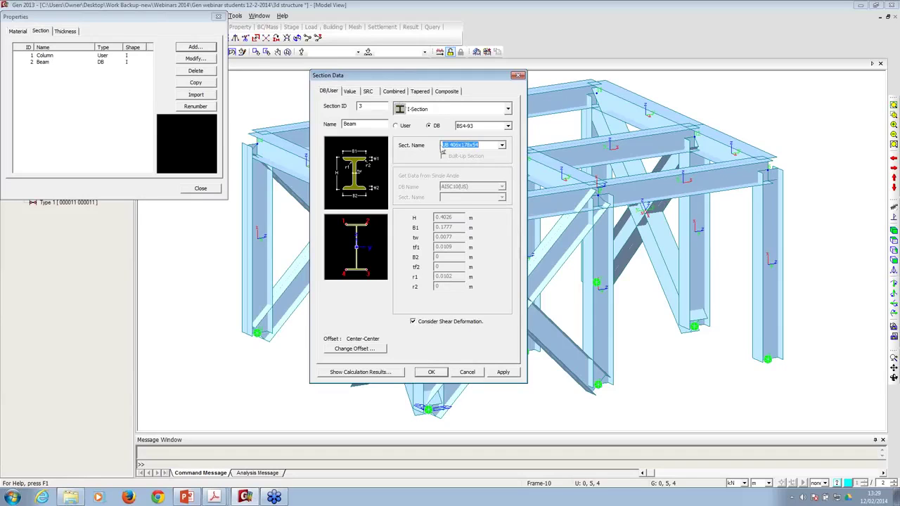
- Add a third section named bracing using the pipe CHS-CF 114.3x5 from the BS4-93 database, and close the properties
click(427, 111)
scroll(428, 121, up, 1)
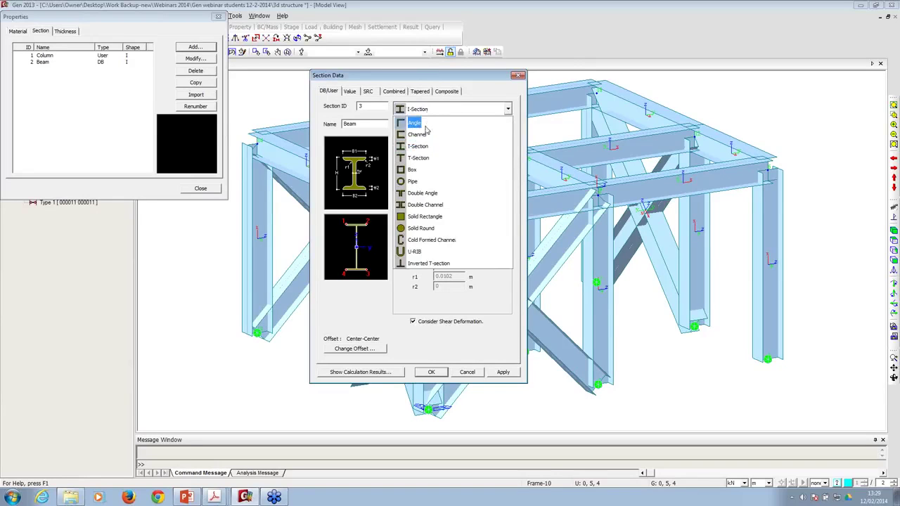
click(416, 181)
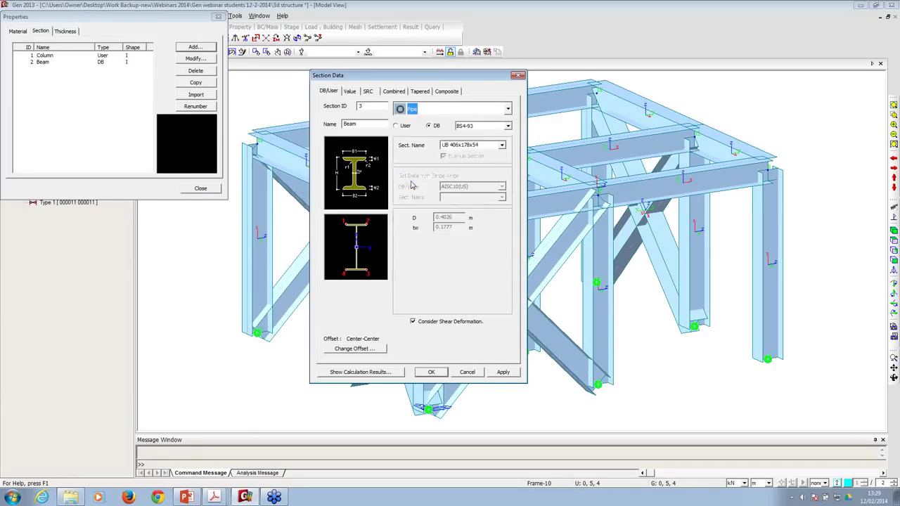
click(361, 123)
drag(386, 127, 312, 124)
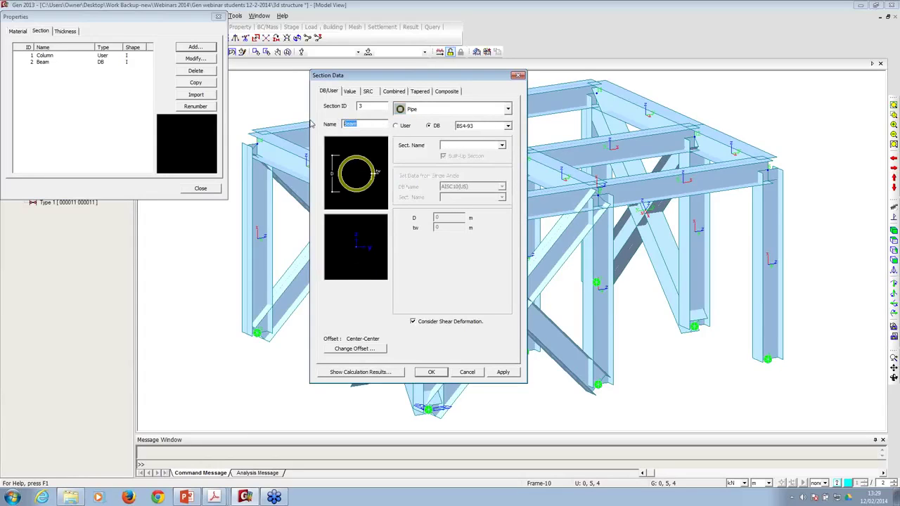
text(bracing)
click(500, 145)
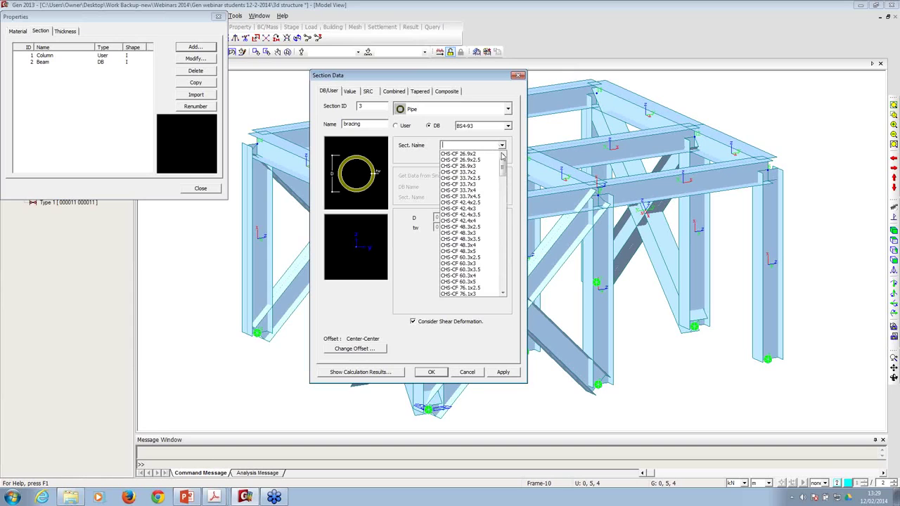
drag(503, 167, 502, 186)
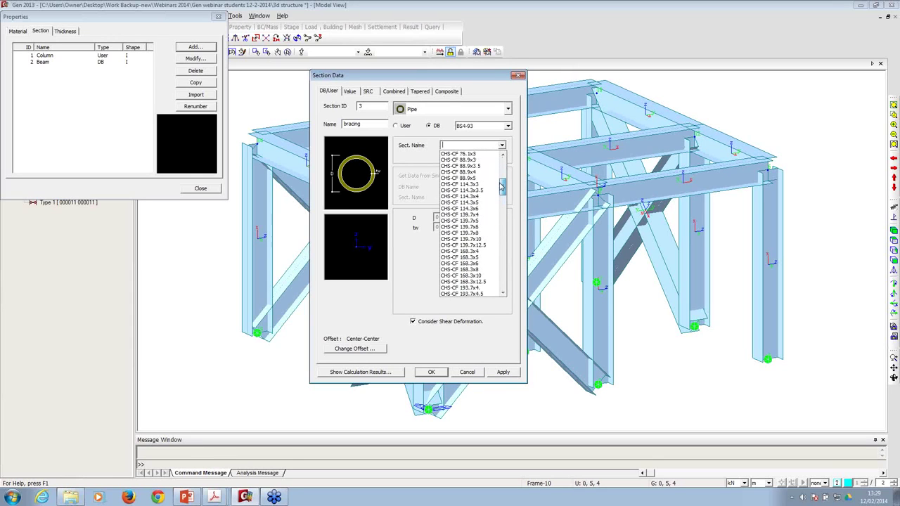
click(464, 202)
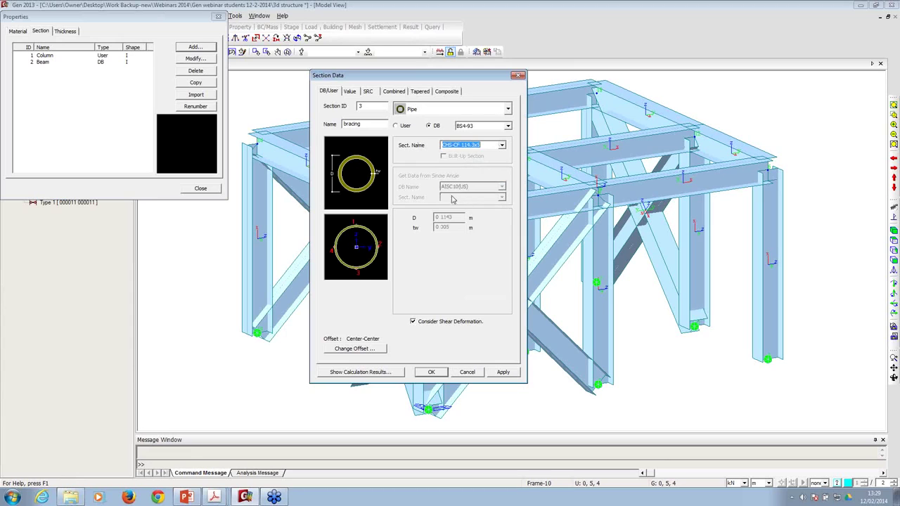
click(430, 372)
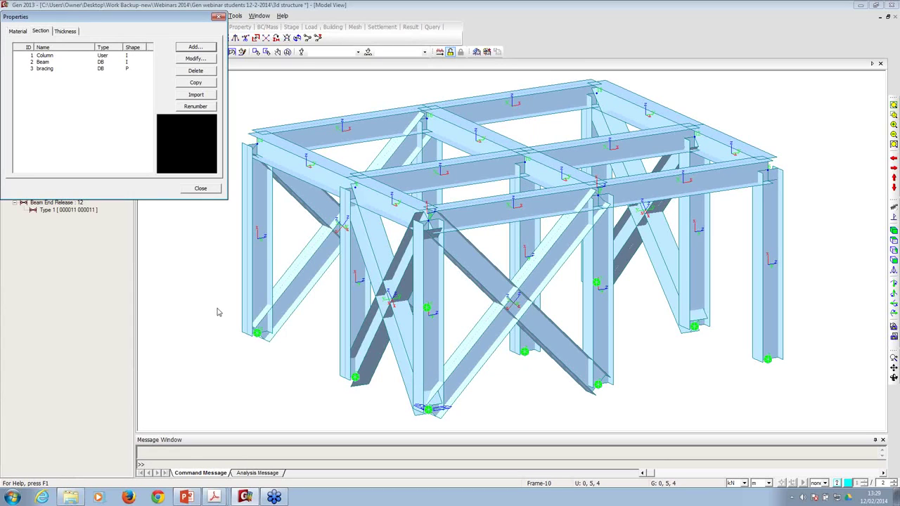
click(199, 189)
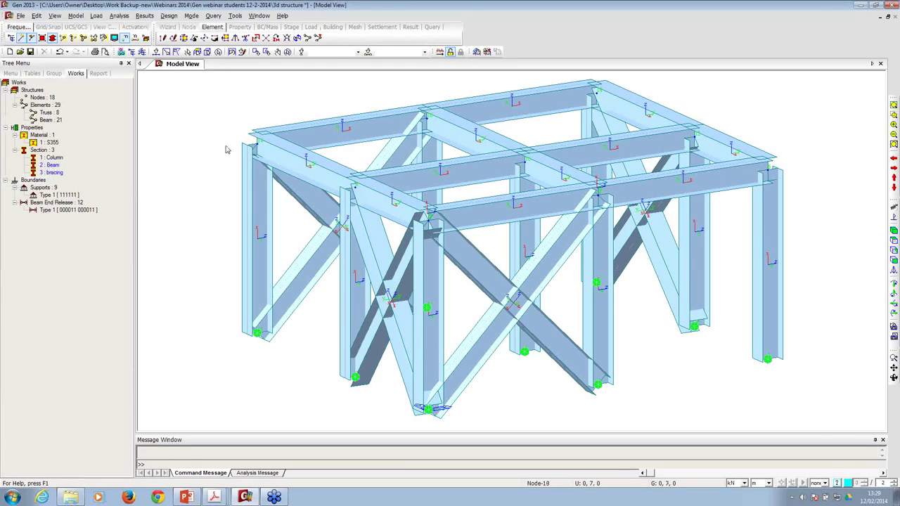
- Select all roof members in the XY plane at Z = 4 m and assign them the Beam section
click(156, 51)
click(204, 55)
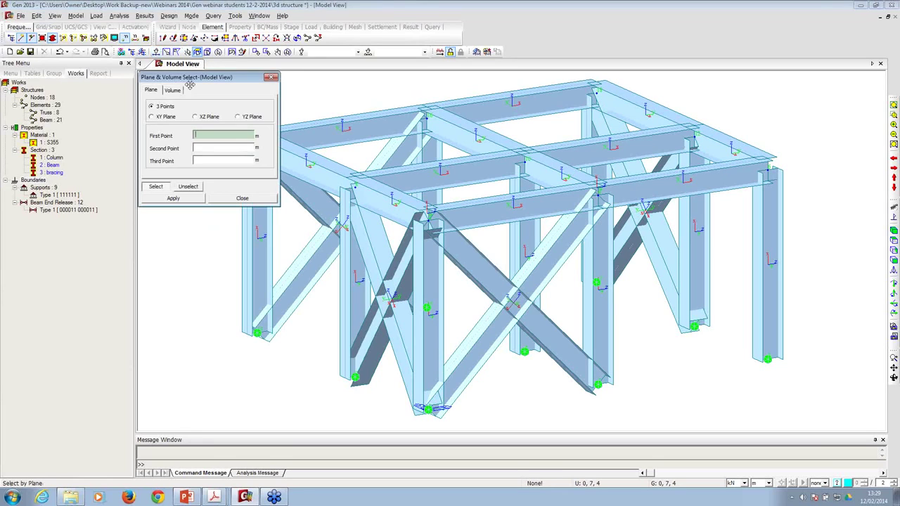
click(158, 115)
drag(181, 78, 82, 57)
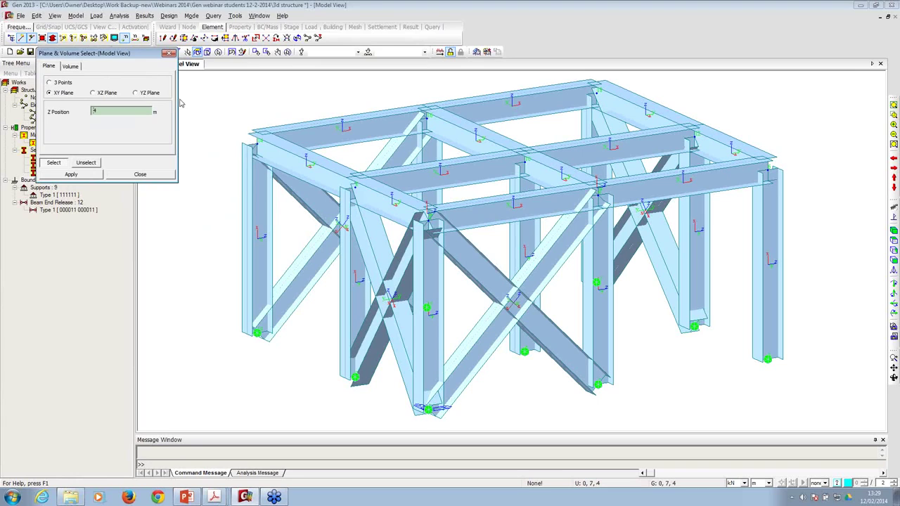
click(249, 145)
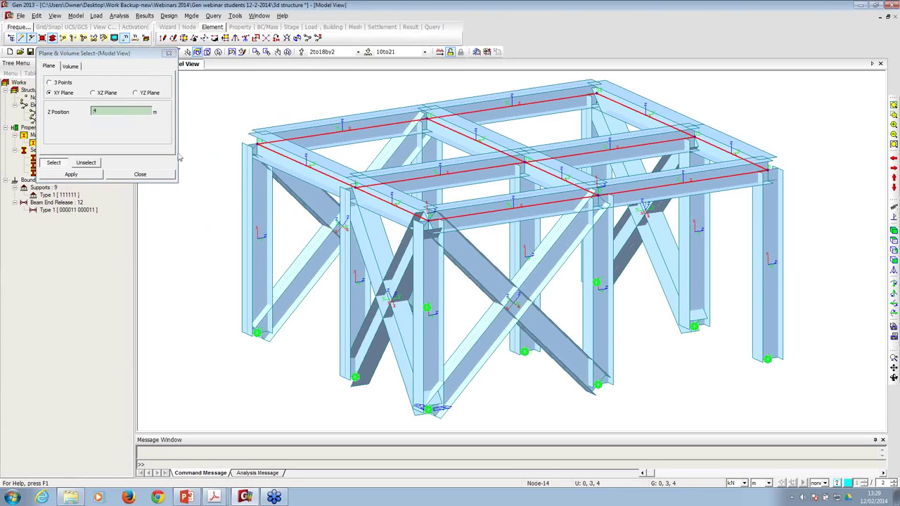
click(141, 174)
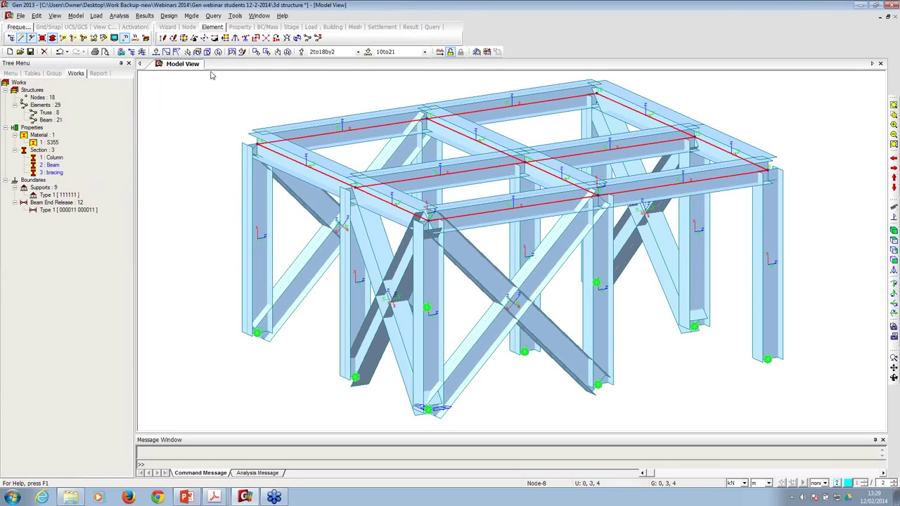
drag(49, 165, 304, 148)
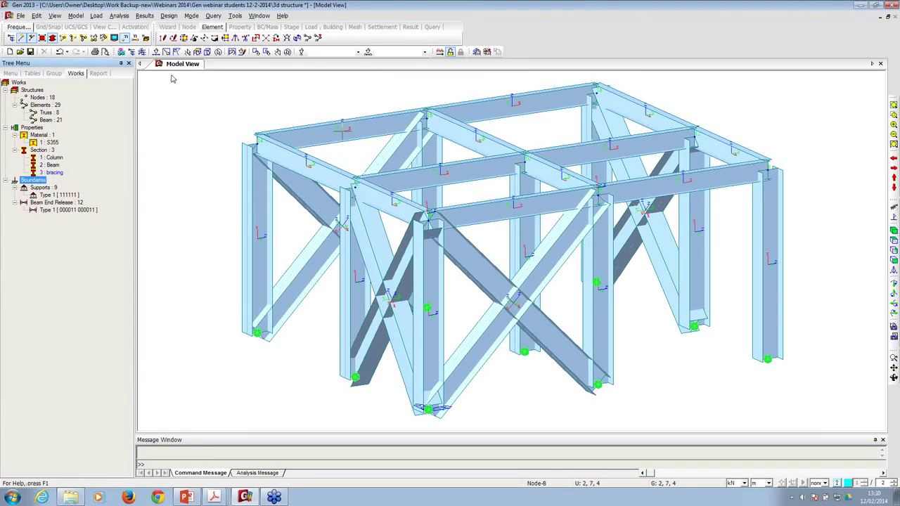
- Turn off the display of the element local axes in the model view
click(114, 39)
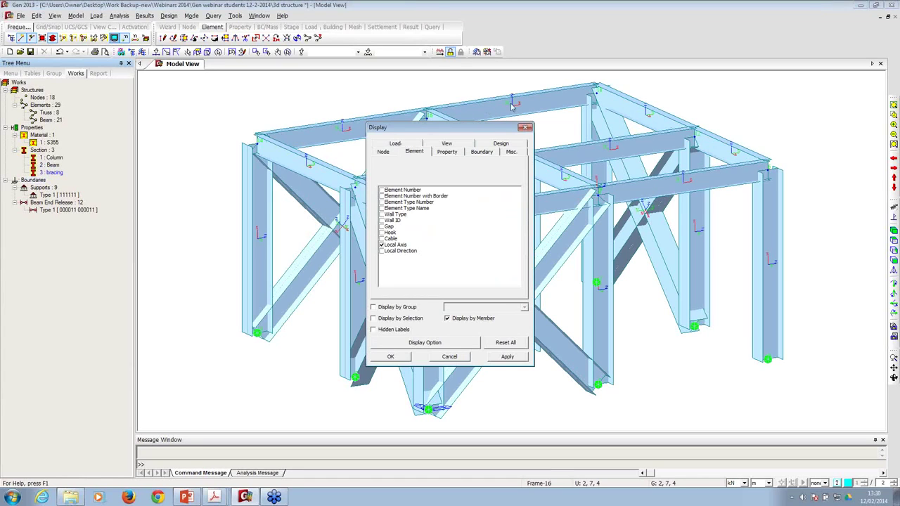
click(384, 246)
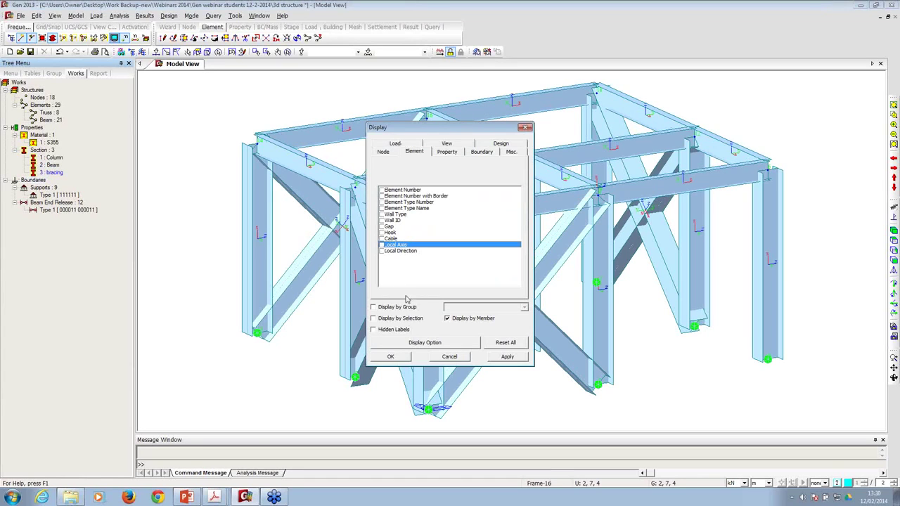
click(390, 357)
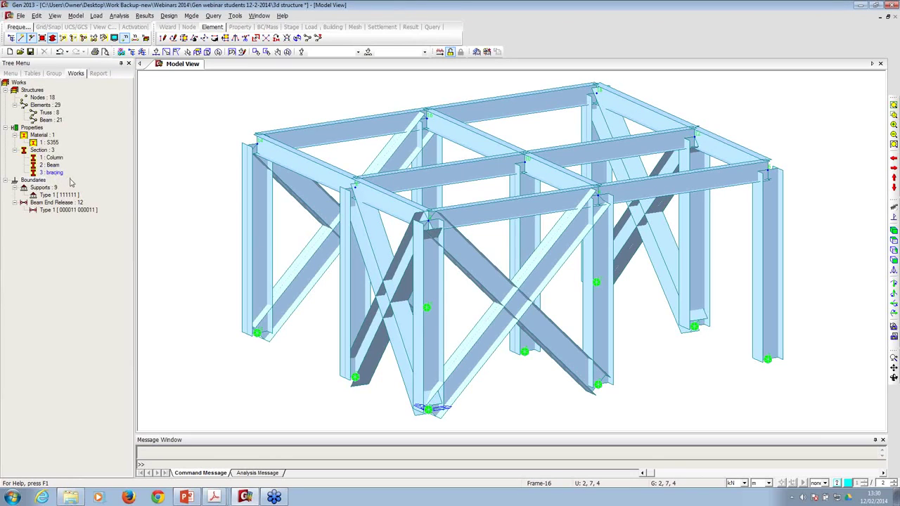
- Select all truss elements and assign them the bracing section
click(46, 114)
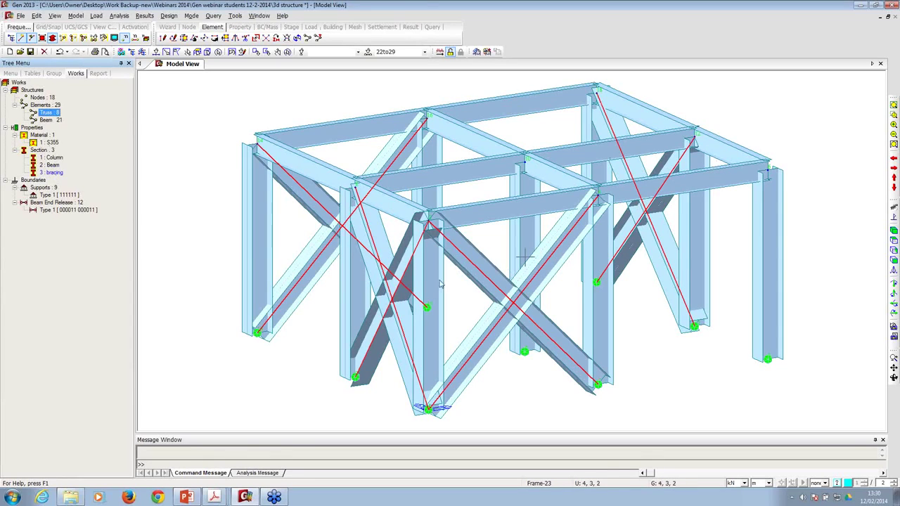
drag(56, 174, 259, 168)
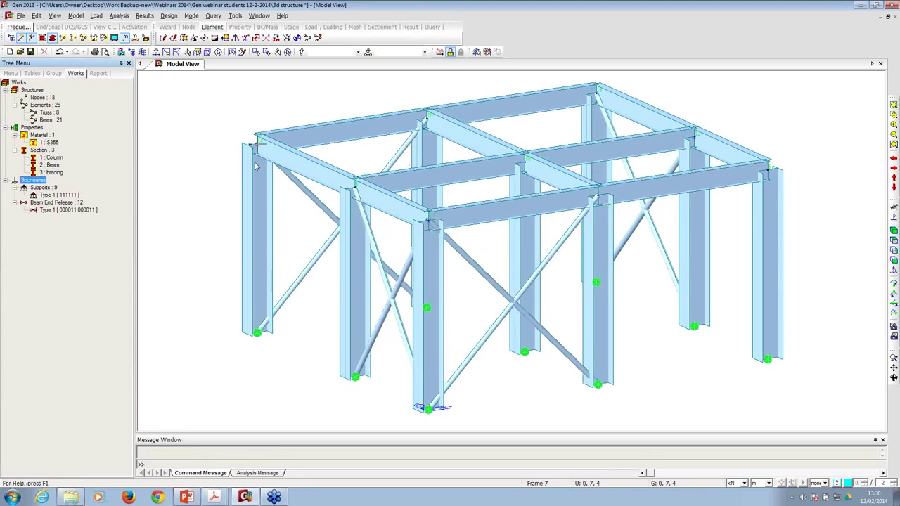
- Edit the Beam section's offset to Center-Top, keeping the vertical offset to the extreme fiber
middle_drag(508, 226, 562, 235)
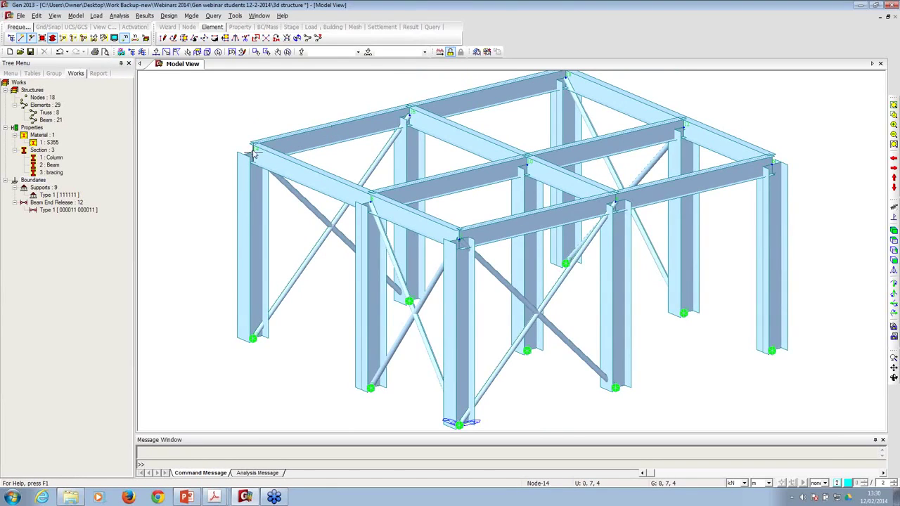
scroll(255, 154, up, 6)
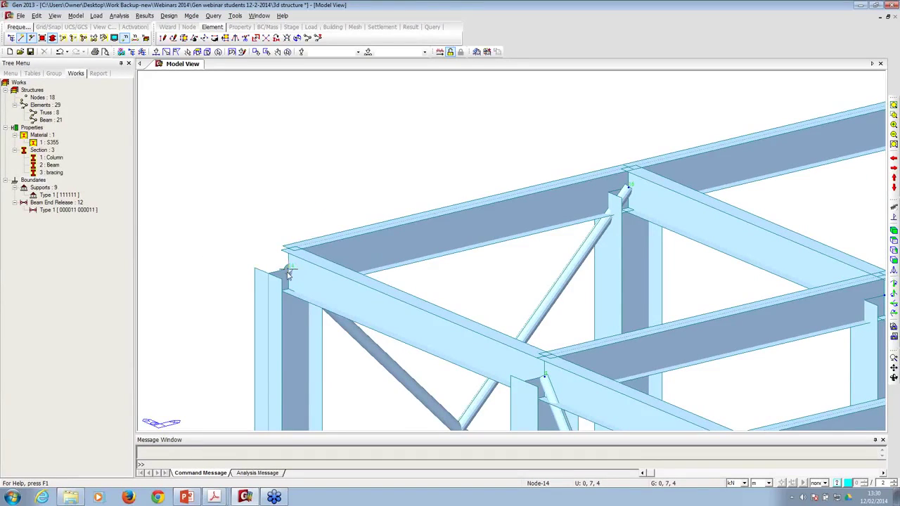
mouse_move(287, 274)
right_click(49, 166)
click(76, 289)
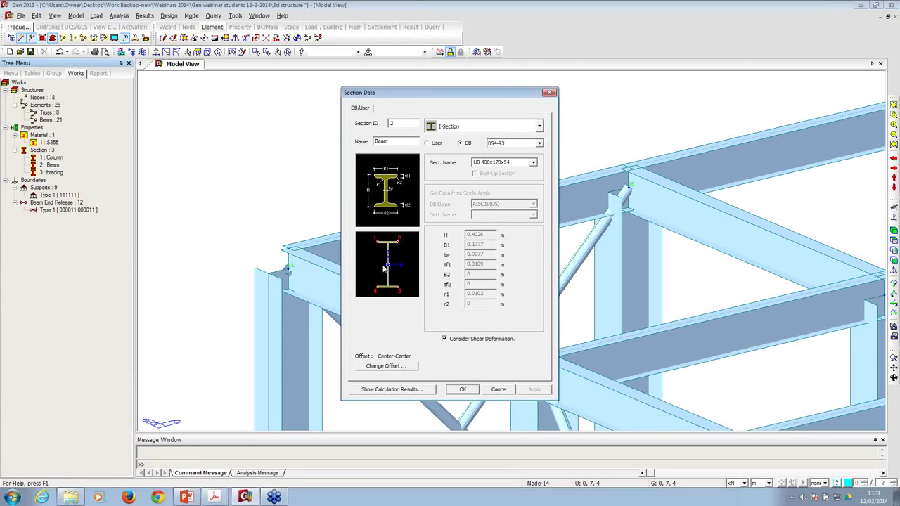
click(383, 366)
click(383, 367)
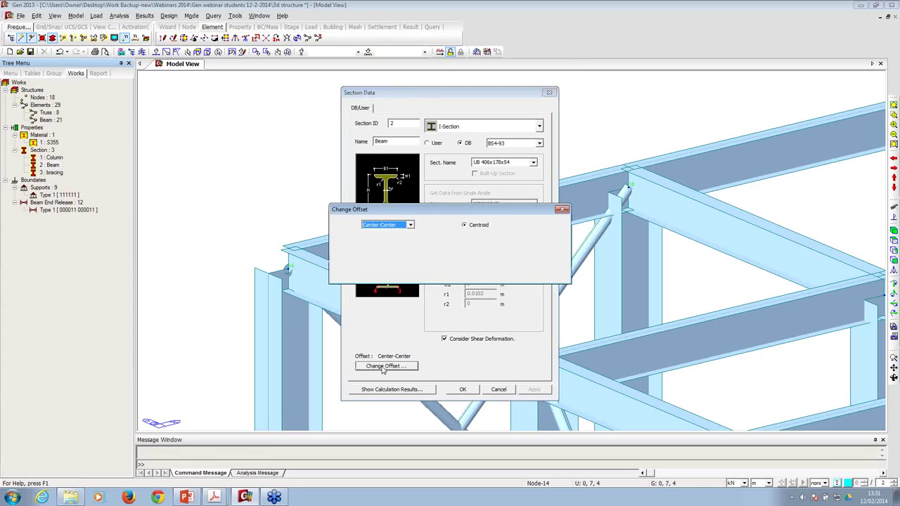
click(408, 225)
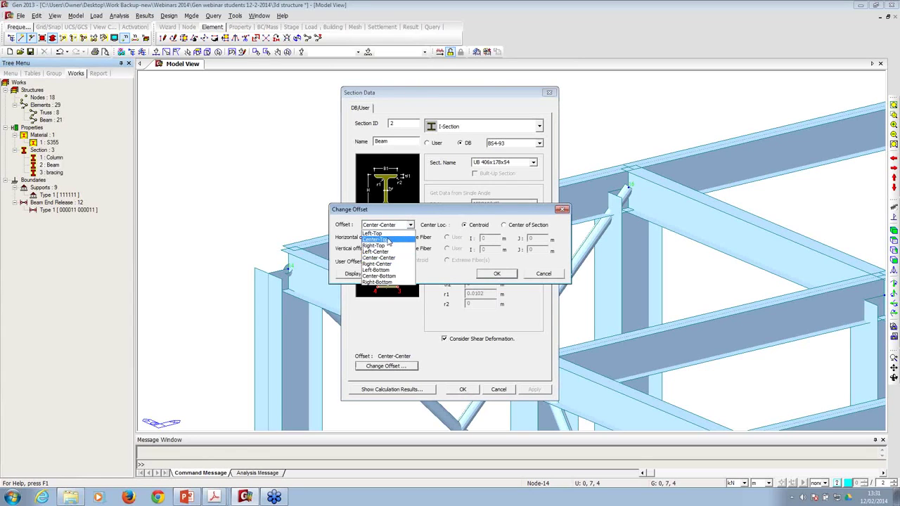
click(389, 240)
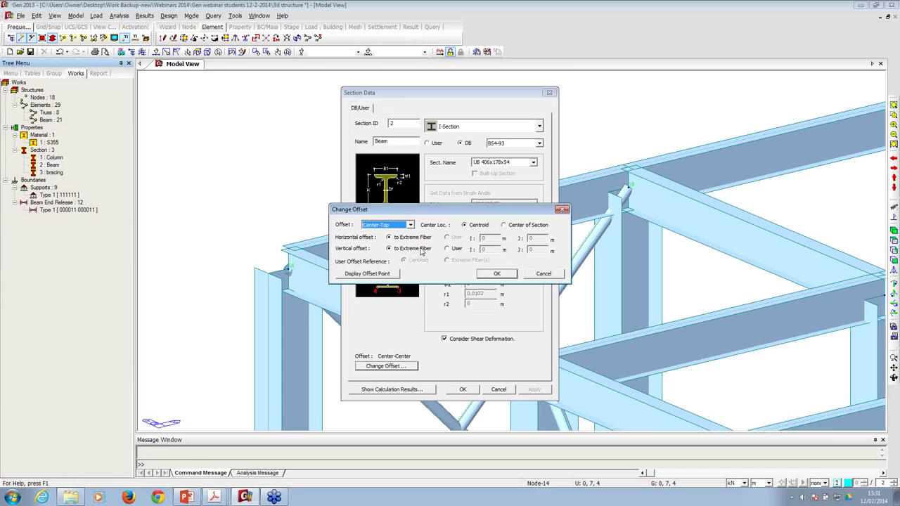
click(450, 249)
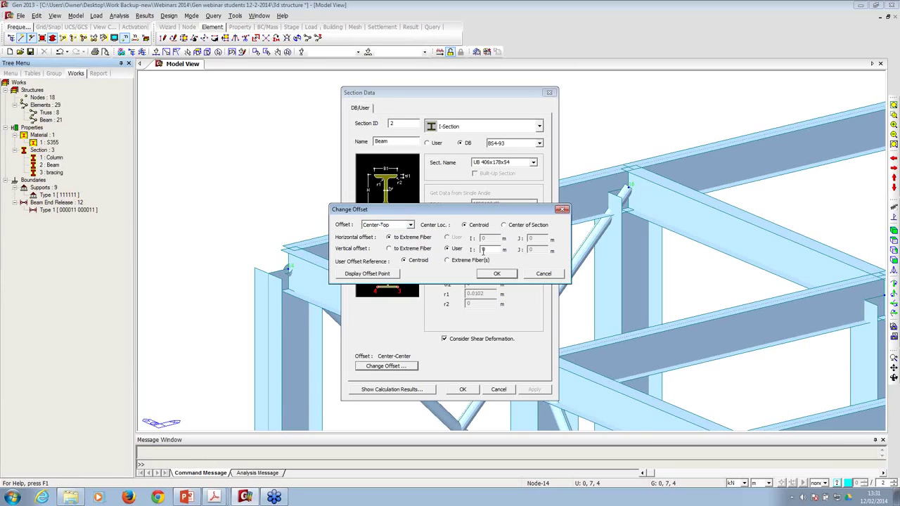
click(411, 249)
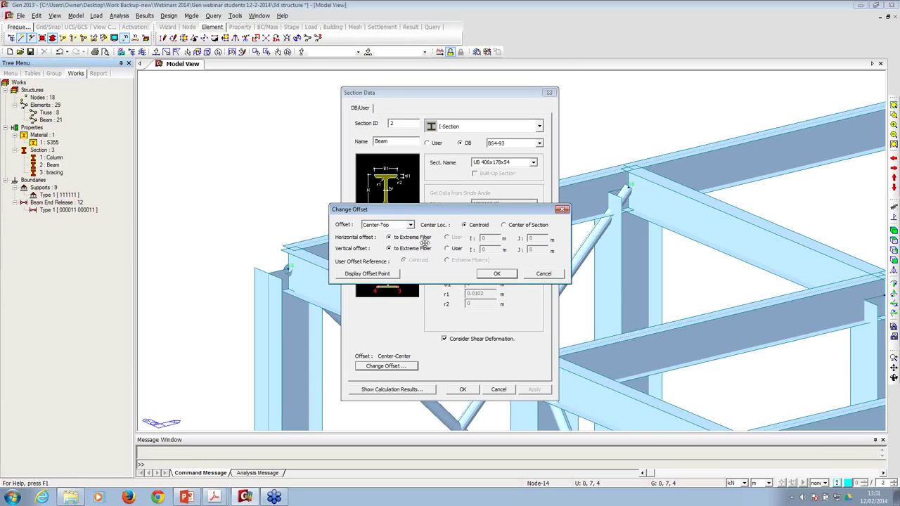
click(494, 273)
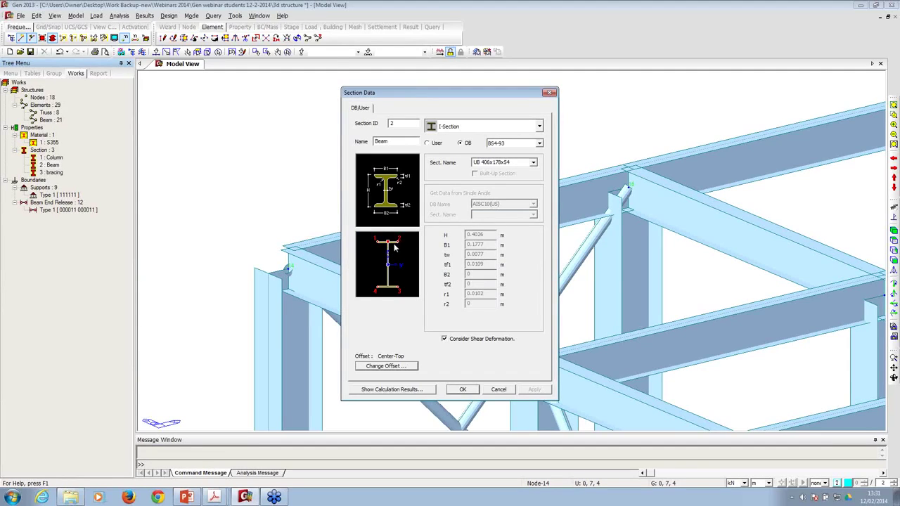
click(466, 391)
- Define a static load case named DL with the type Dead Load (D)
scroll(528, 164, down, 5)
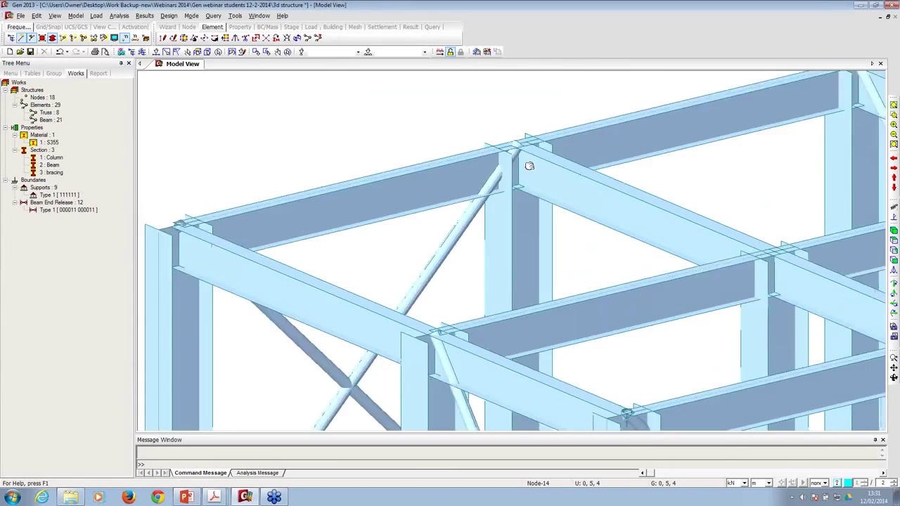
scroll(493, 153, down, 1)
ctrl+middle_drag(492, 185, 586, 181)
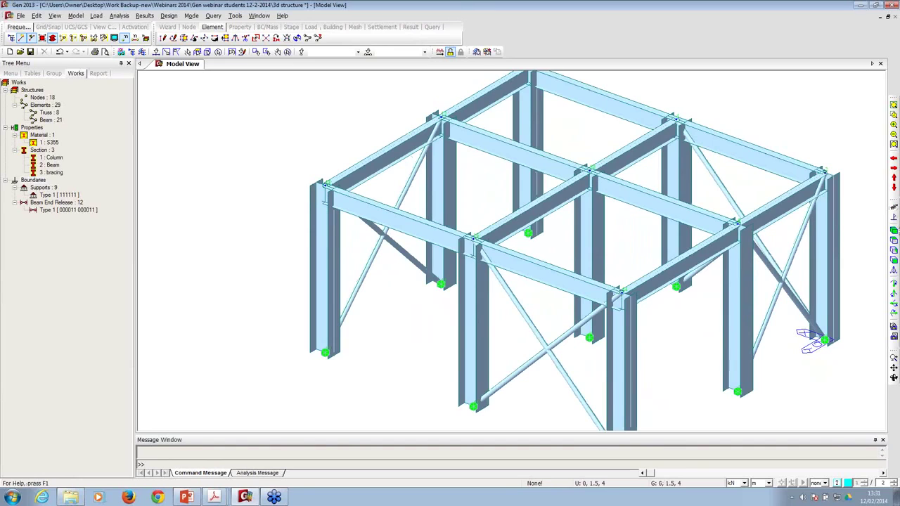
click(893, 230)
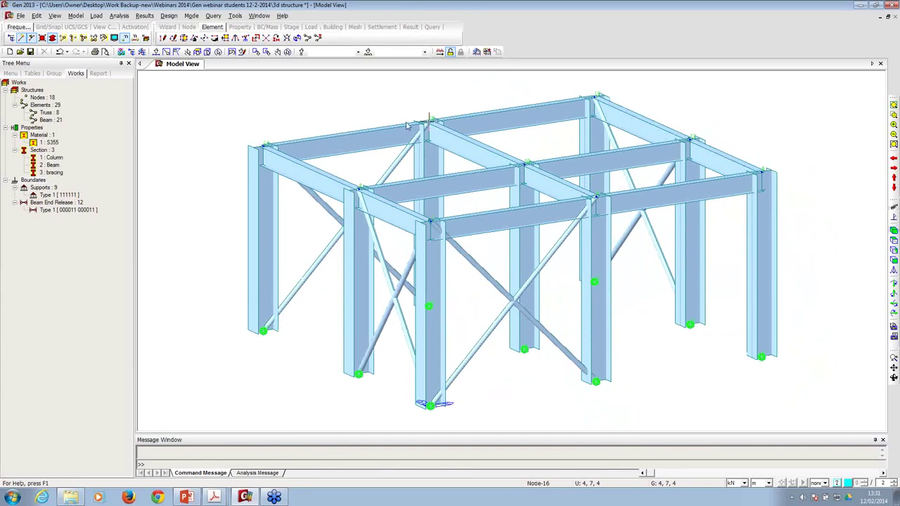
click(97, 16)
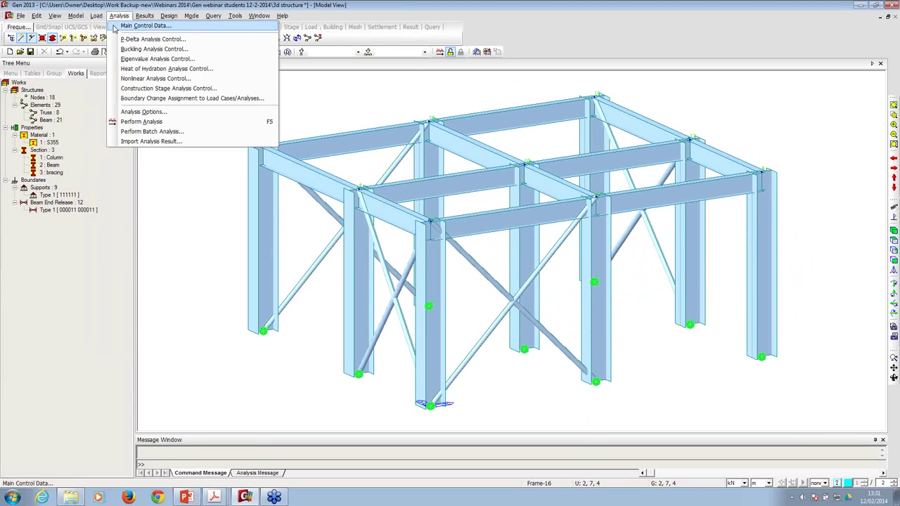
click(102, 26)
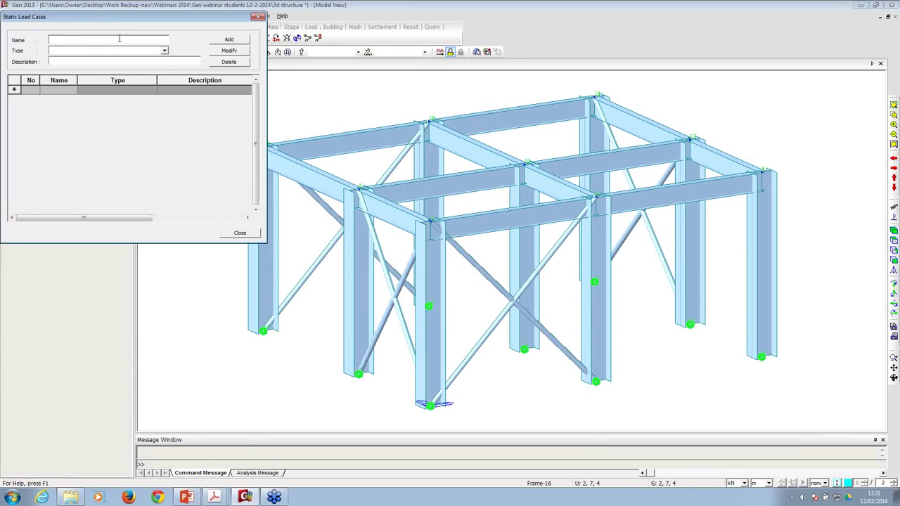
click(120, 51)
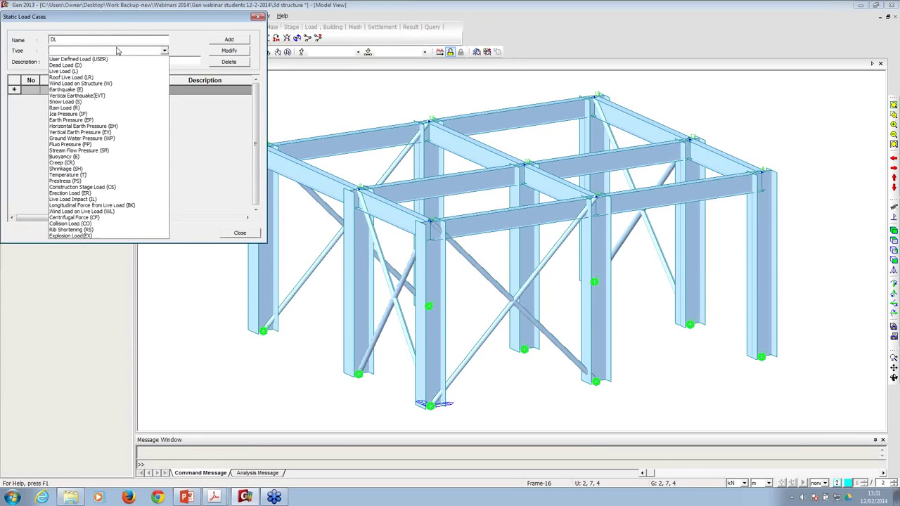
click(88, 61)
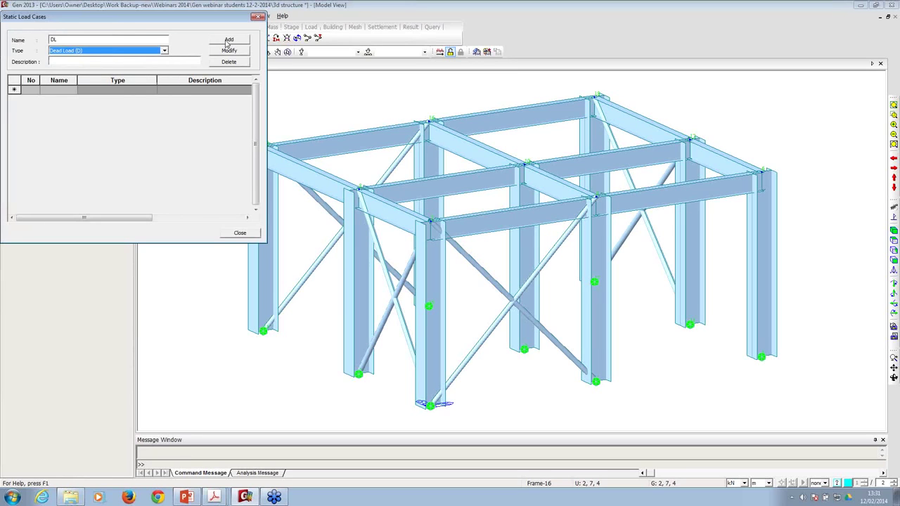
click(229, 39)
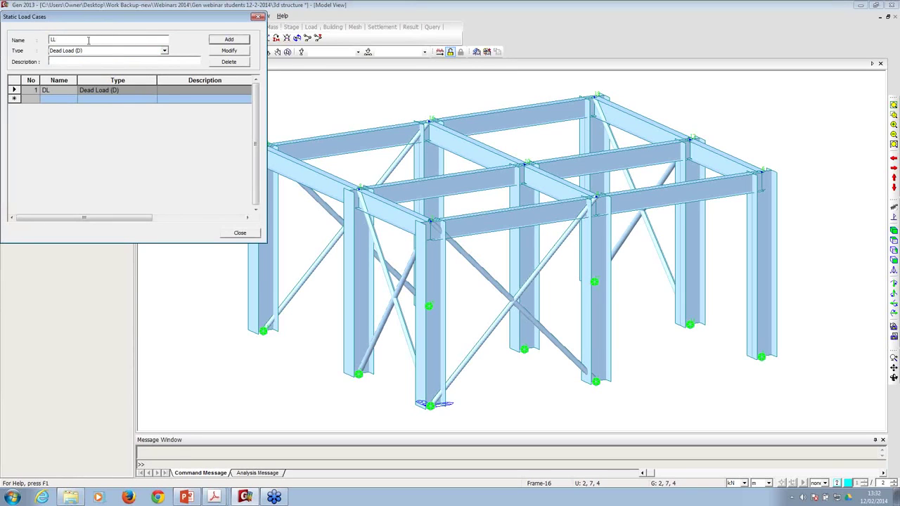
- Add a static load case named LL with the type Live Load (L)
text(LL)
click(89, 51)
click(87, 66)
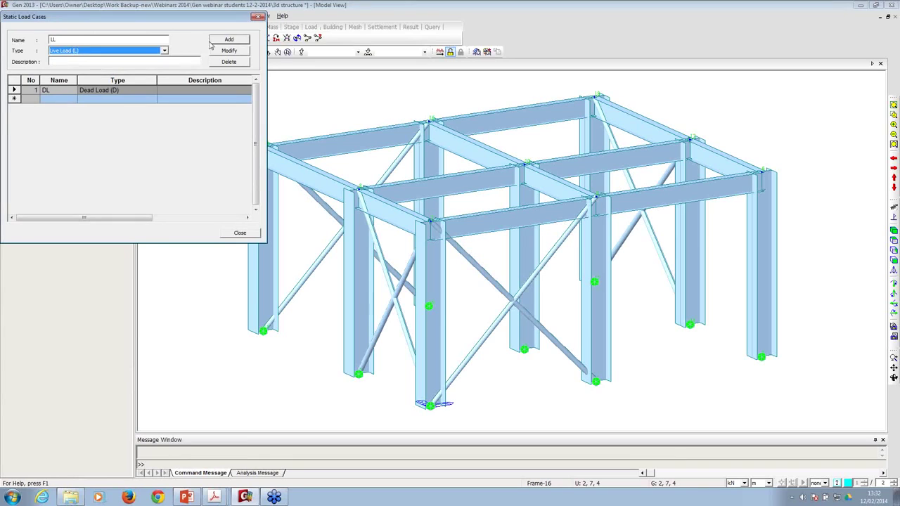
click(211, 41)
- Add two static load cases, WX and WY, of type Wind Load on Structure (W), and close the load case definition
text(W)
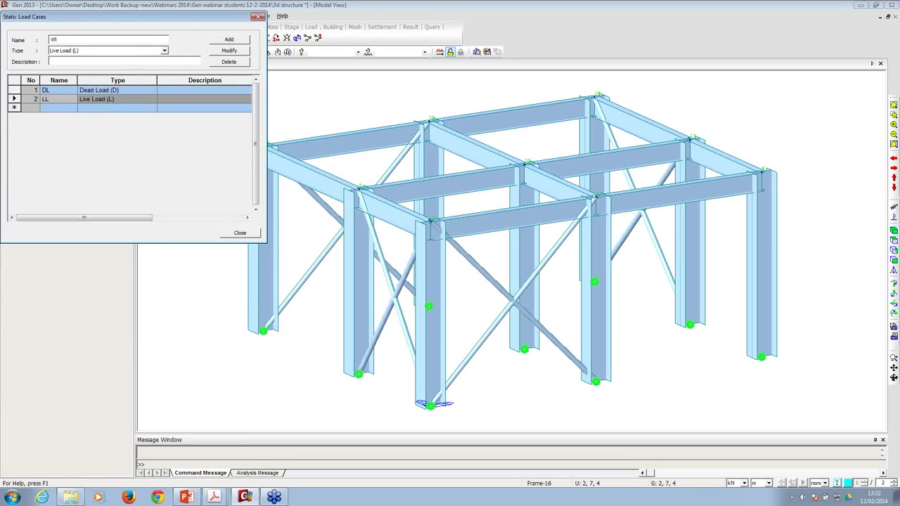
text(L)
click(85, 51)
click(82, 86)
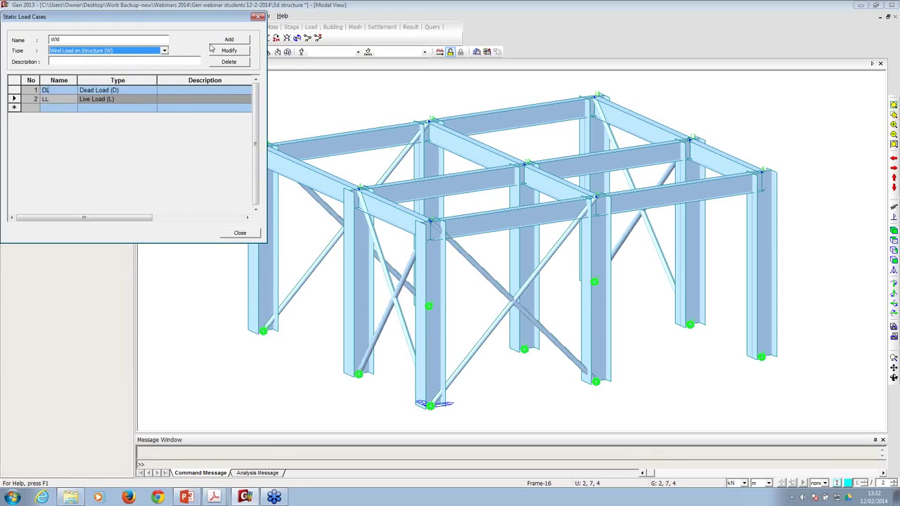
click(213, 41)
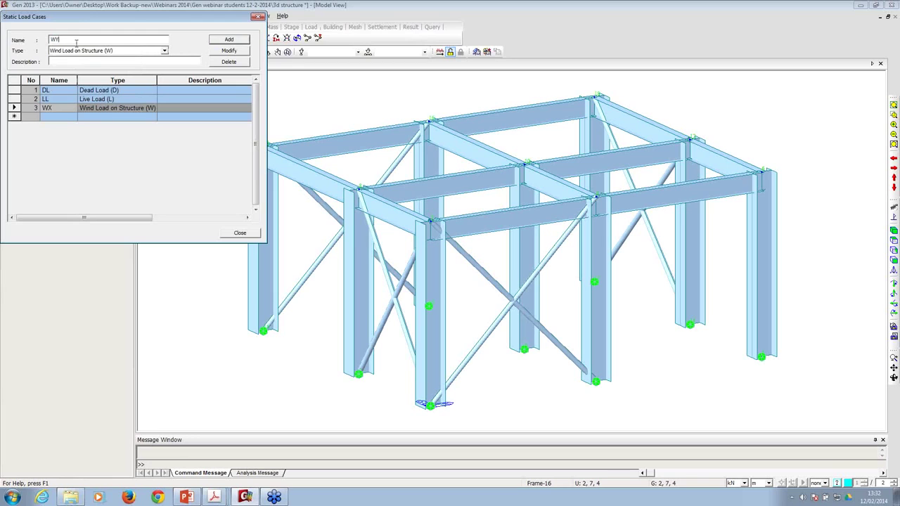
click(218, 41)
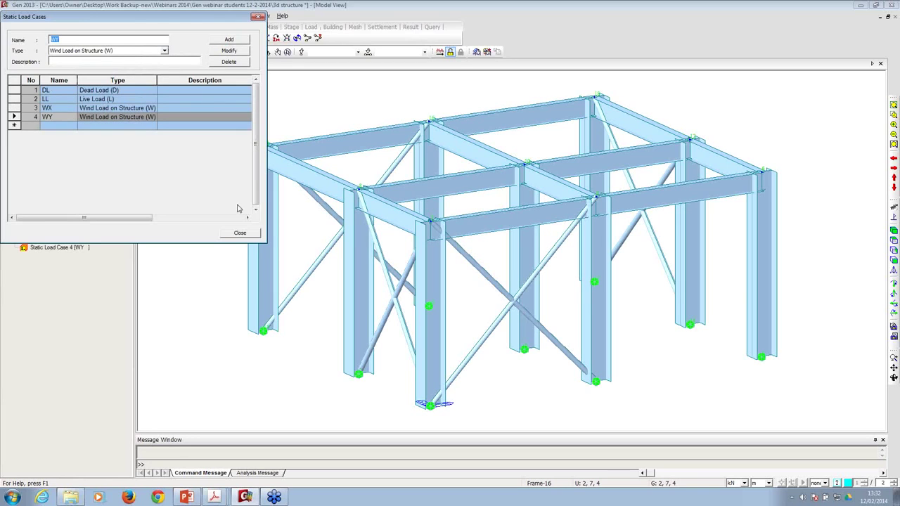
click(239, 234)
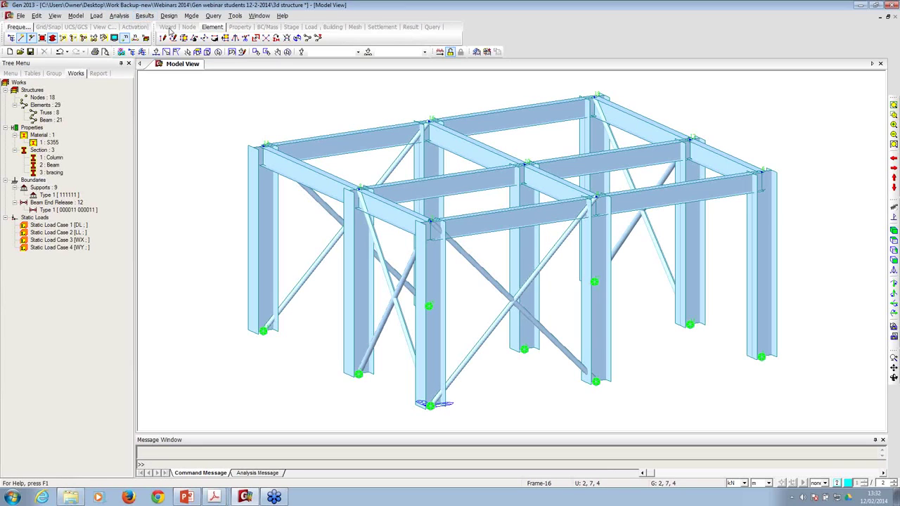
- Add self weight to load case DL with a Z factor of -1
click(98, 16)
click(116, 43)
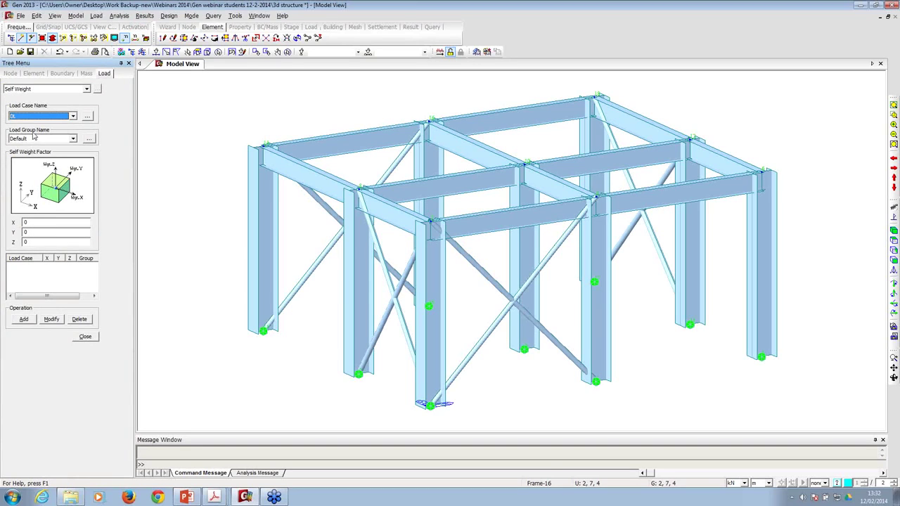
double_click(28, 243)
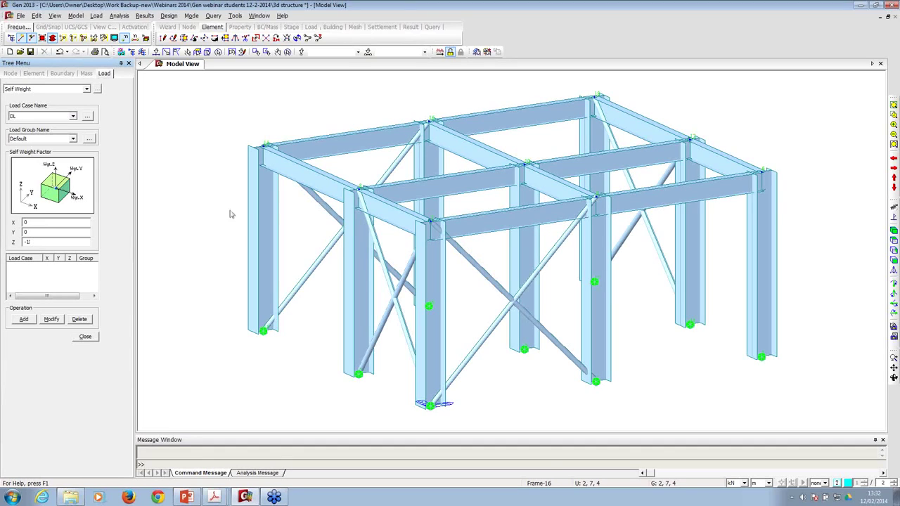
click(22, 320)
click(88, 339)
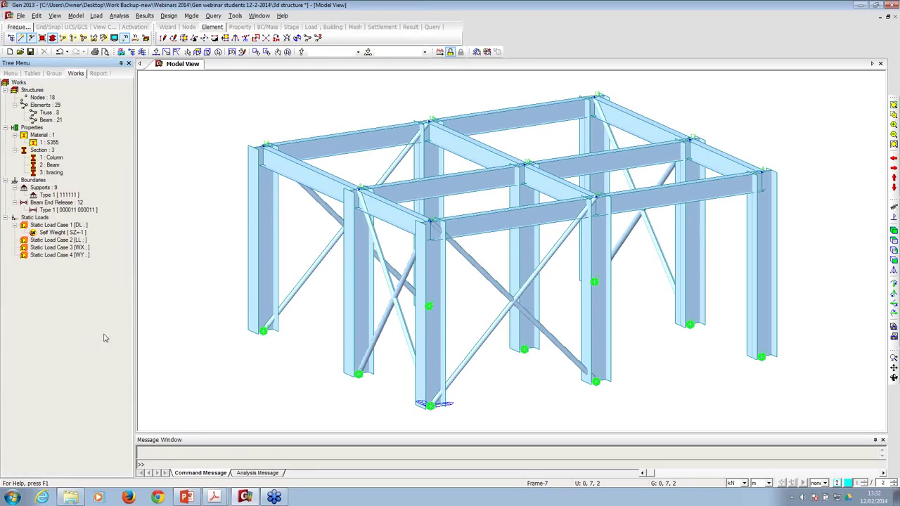
click(110, 20)
mouse_move(96, 16)
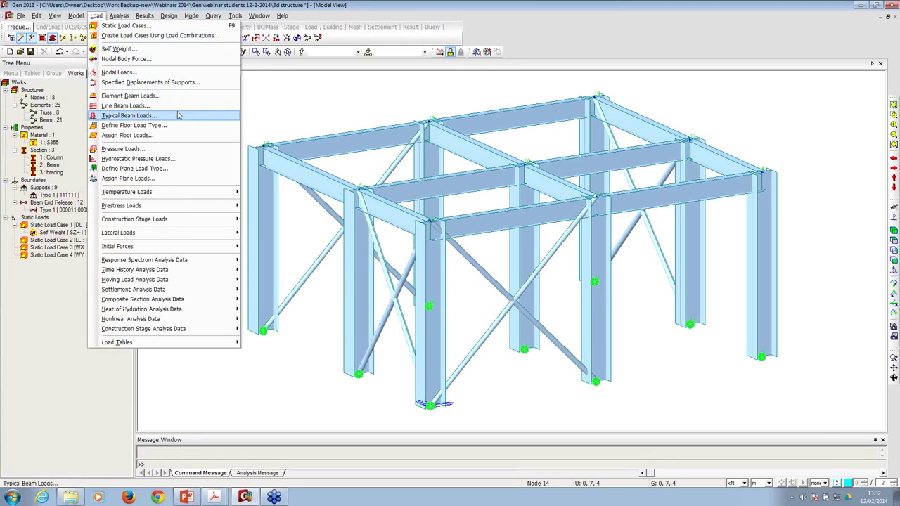
click(316, 99)
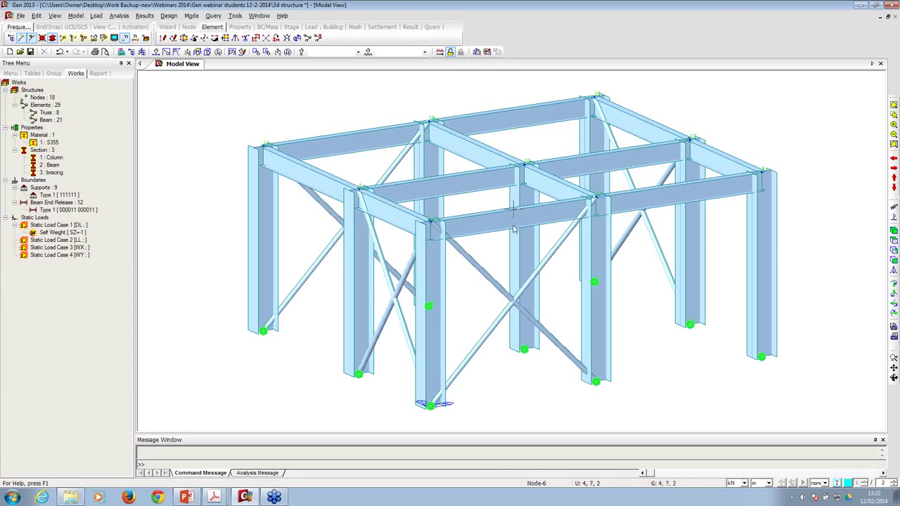
- In the front view, select the members on the X = 0 face and apply a uniform 10 kN/m Global X beam load for case WX
click(893, 259)
click(156, 52)
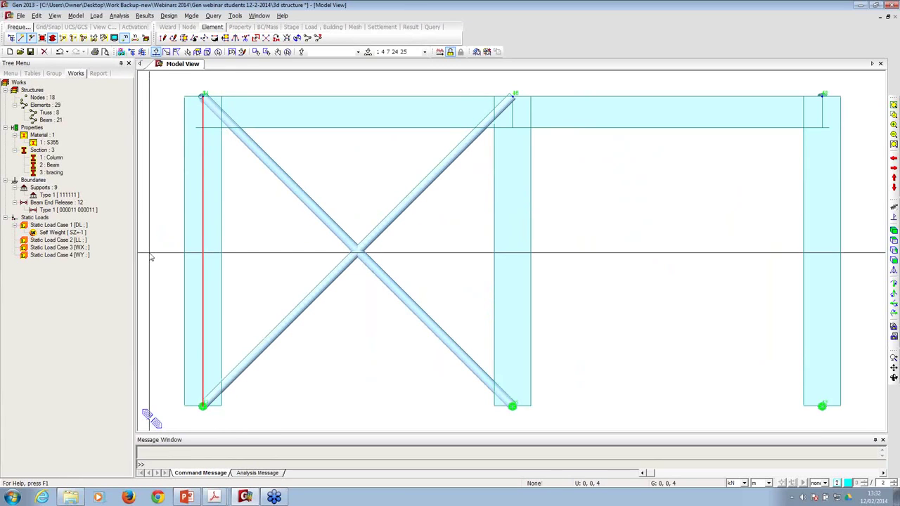
click(96, 16)
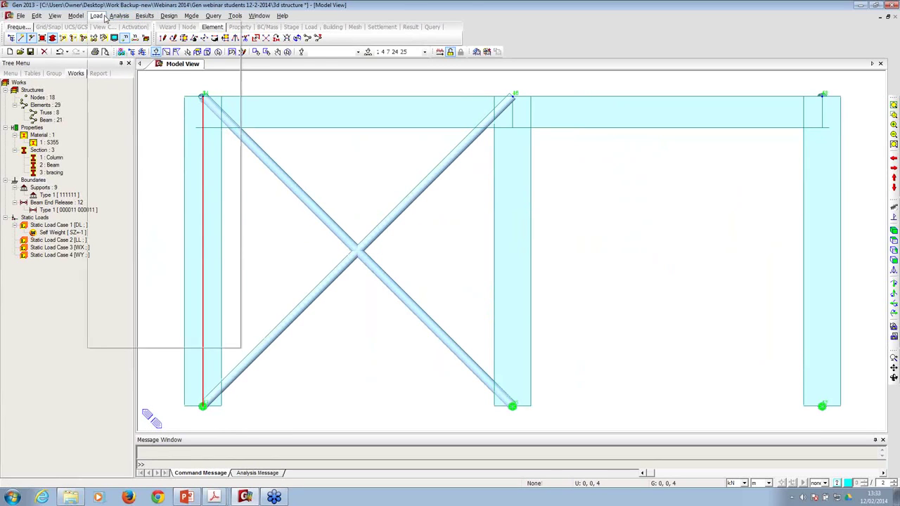
click(113, 96)
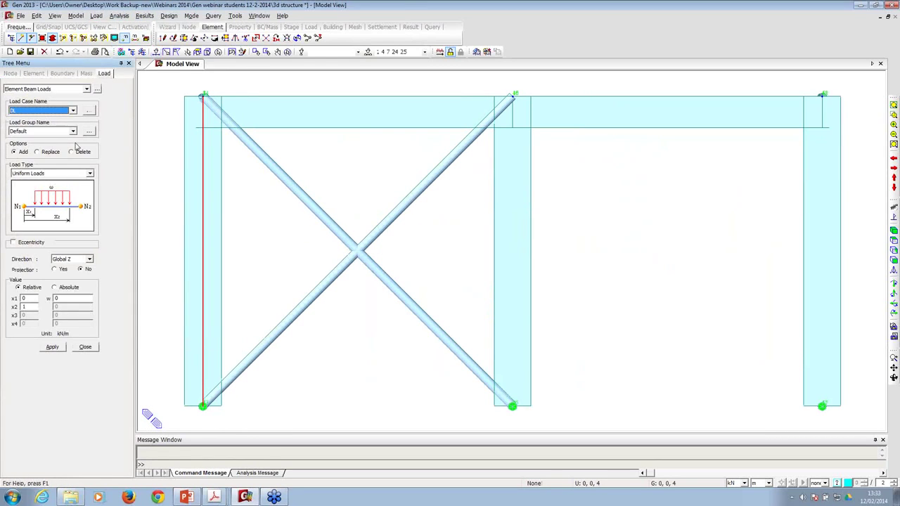
click(72, 110)
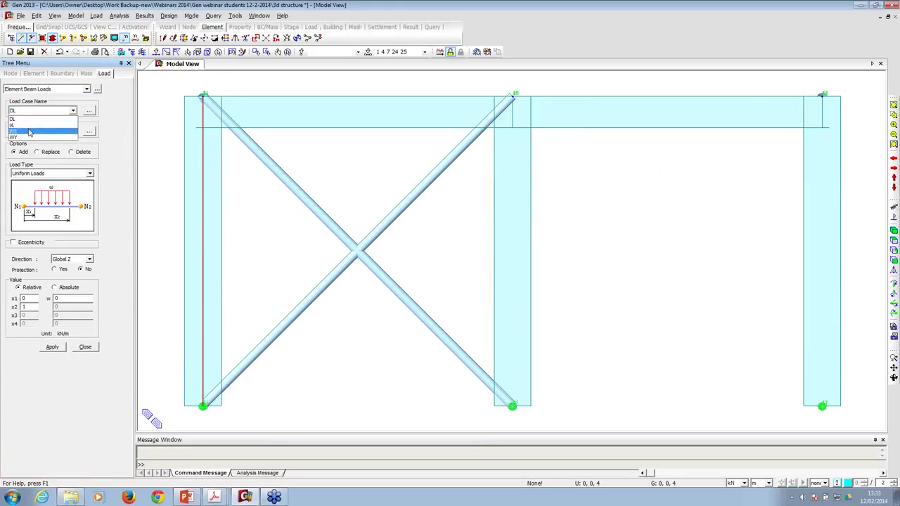
click(29, 132)
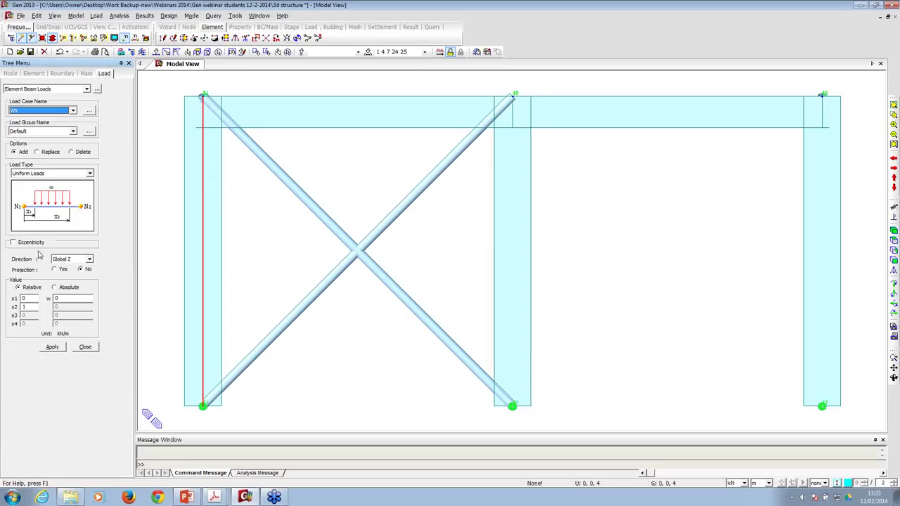
click(79, 260)
click(64, 286)
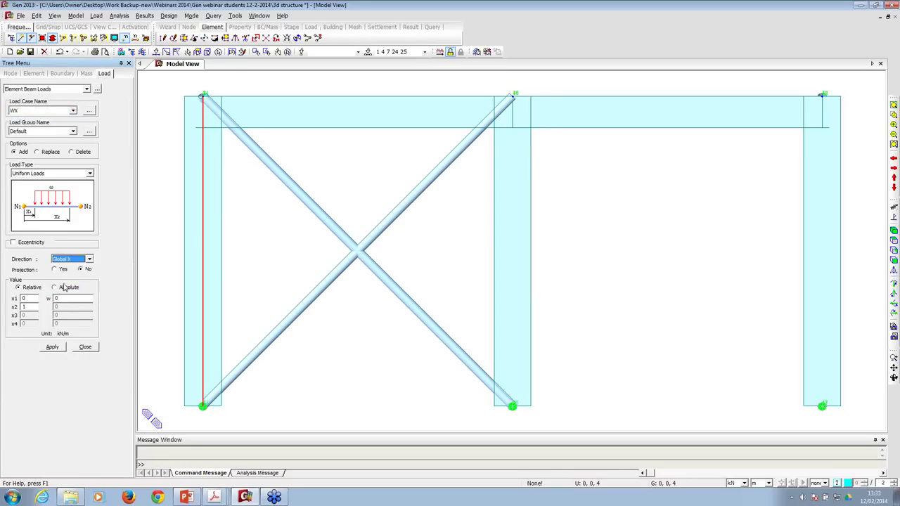
double_click(57, 299)
click(52, 347)
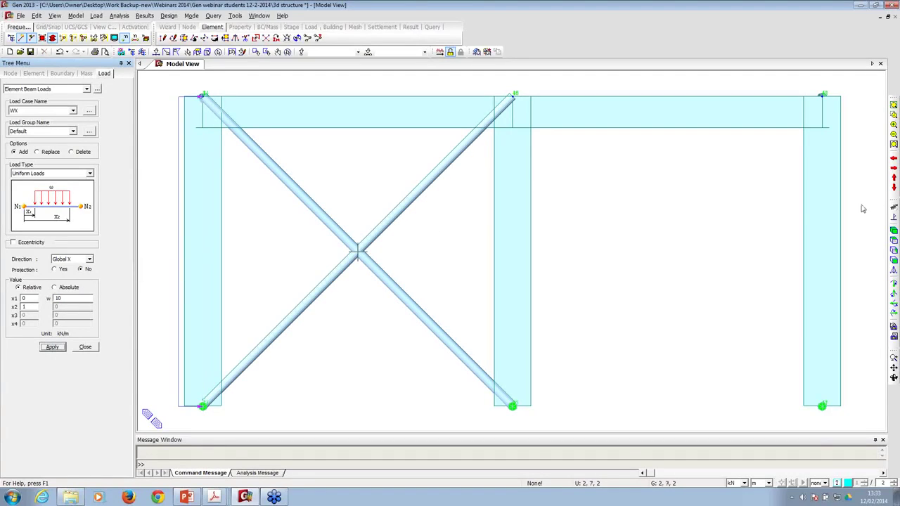
- Select the members on the Y = 7 face and apply a uniform -10 kN/m Global Y beam load for case WY
click(894, 232)
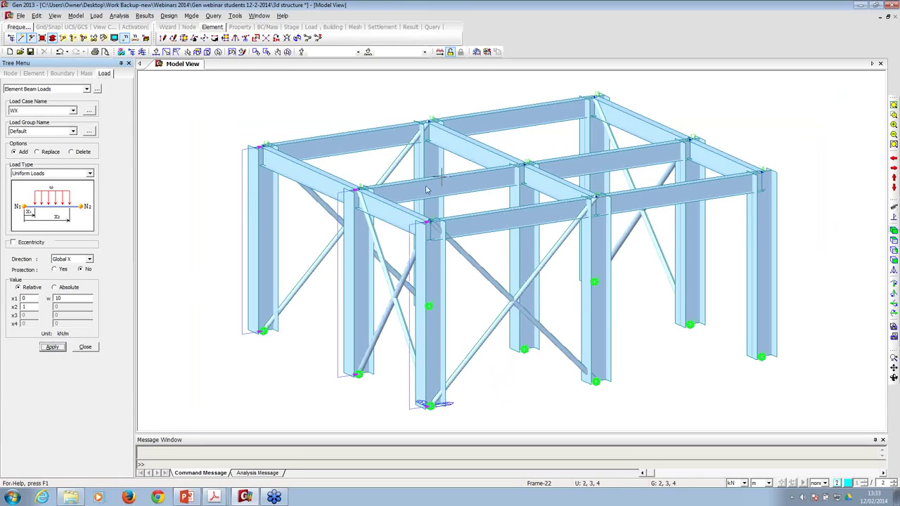
middle_drag(419, 186, 476, 169)
click(157, 52)
drag(280, 107, 295, 281)
drag(361, 257, 278, 286)
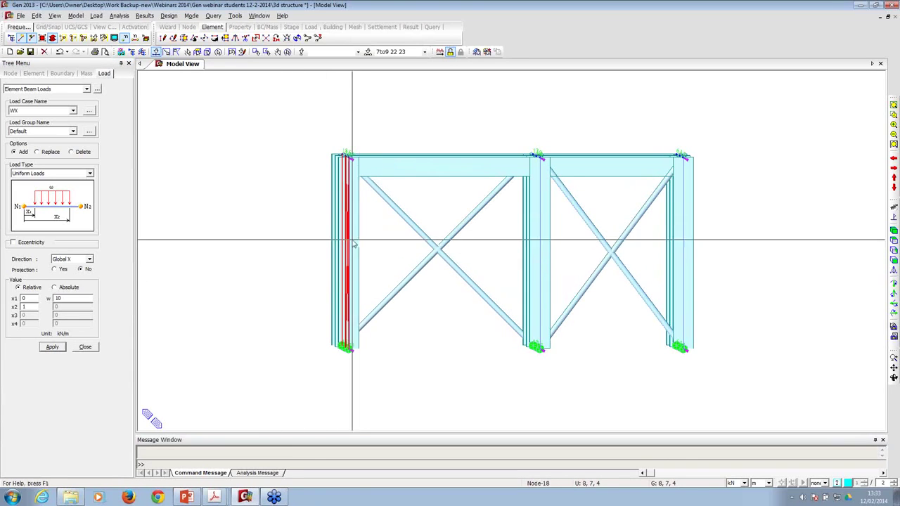
click(65, 258)
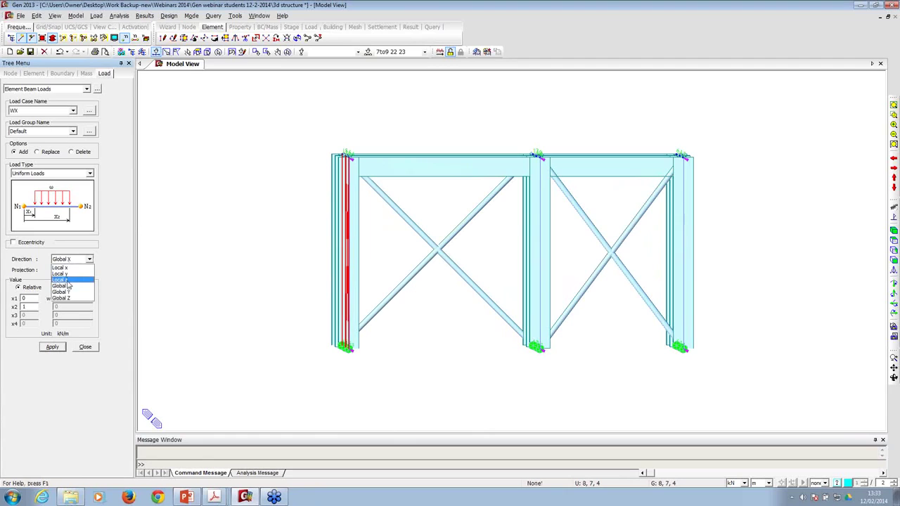
click(63, 292)
click(40, 111)
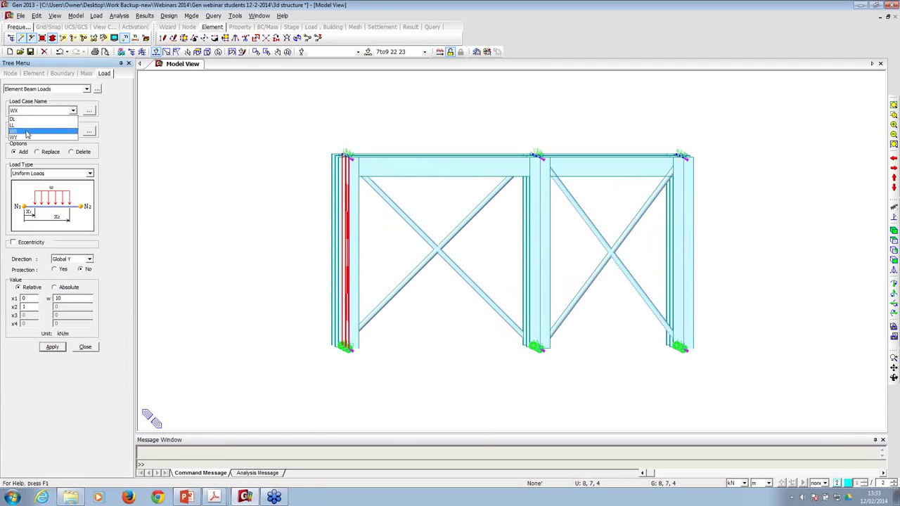
click(22, 140)
click(58, 298)
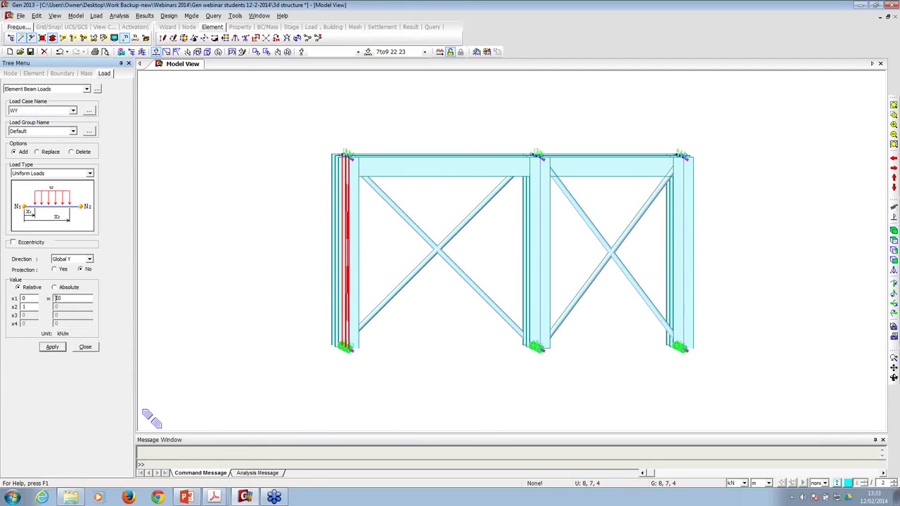
click(50, 347)
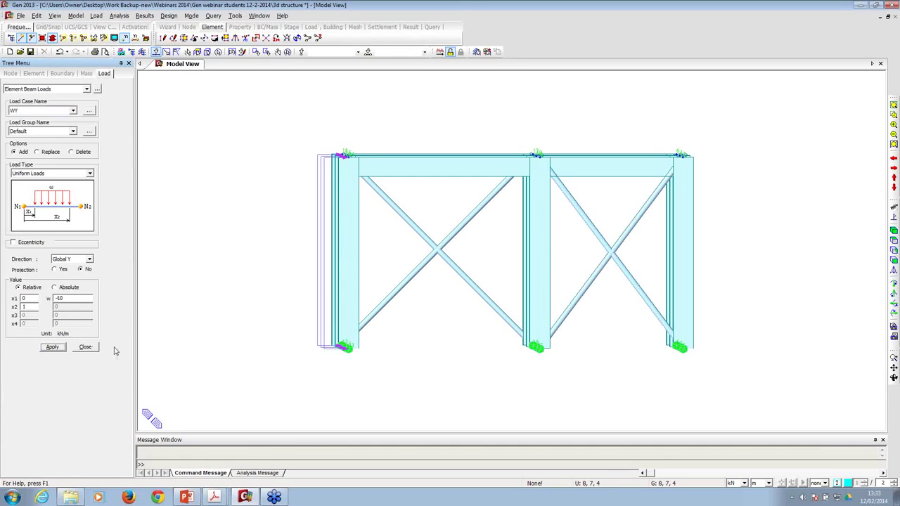
click(84, 347)
scroll(511, 242, up, 2)
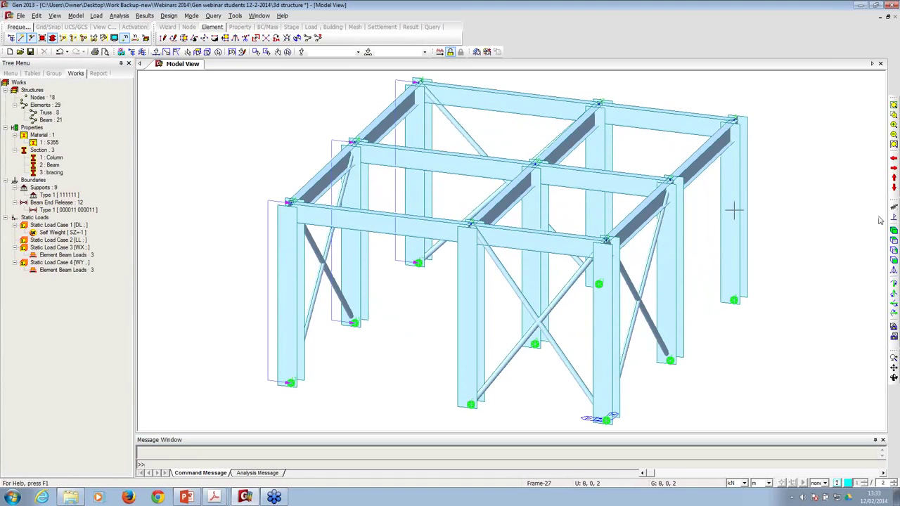
click(894, 232)
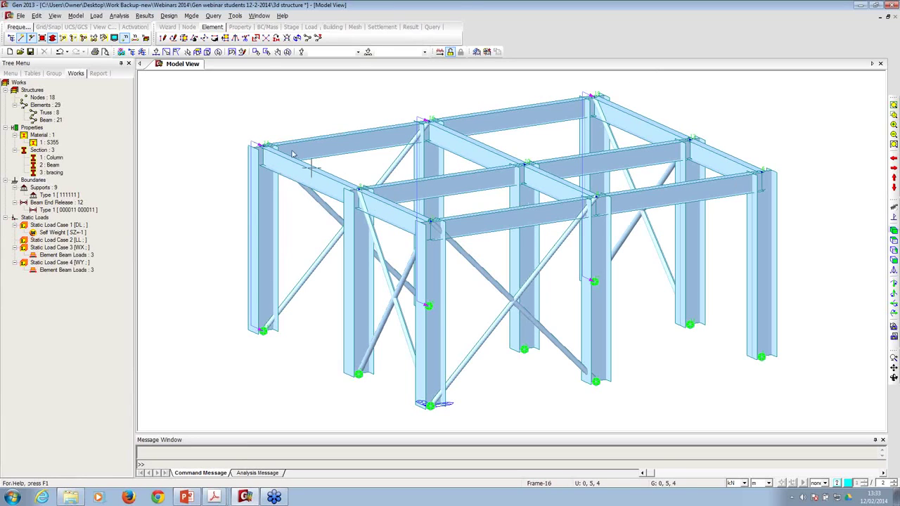
- Define a floor load type named Roof with -4 kN/m^2 for DL and -3 kN/m^2 for LL
click(97, 15)
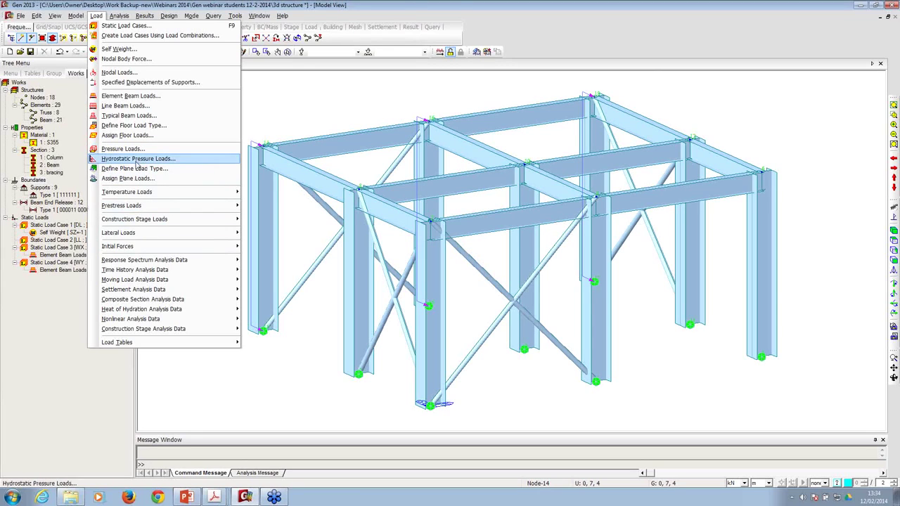
click(141, 127)
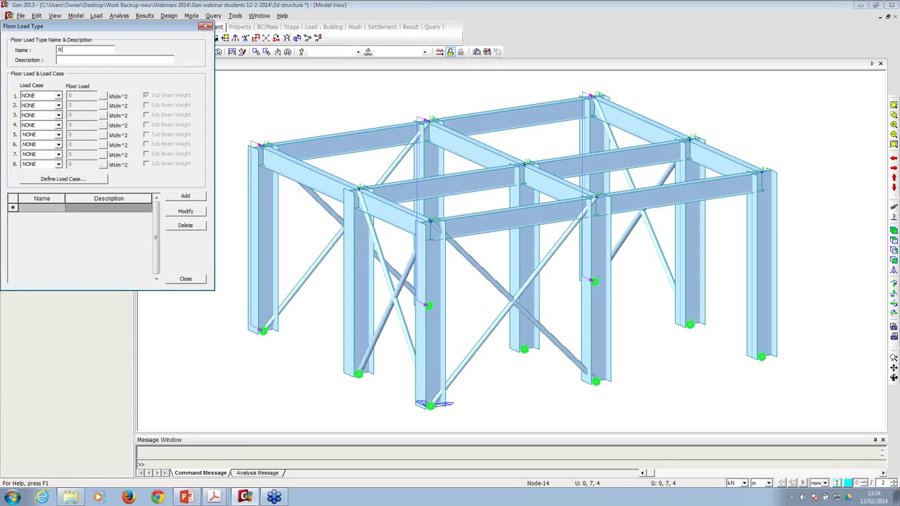
click(46, 97)
click(39, 106)
click(80, 96)
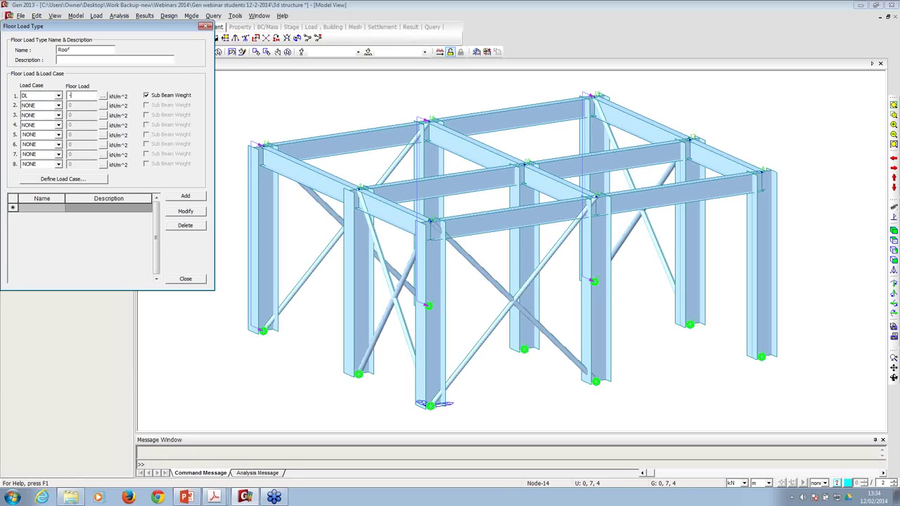
click(52, 105)
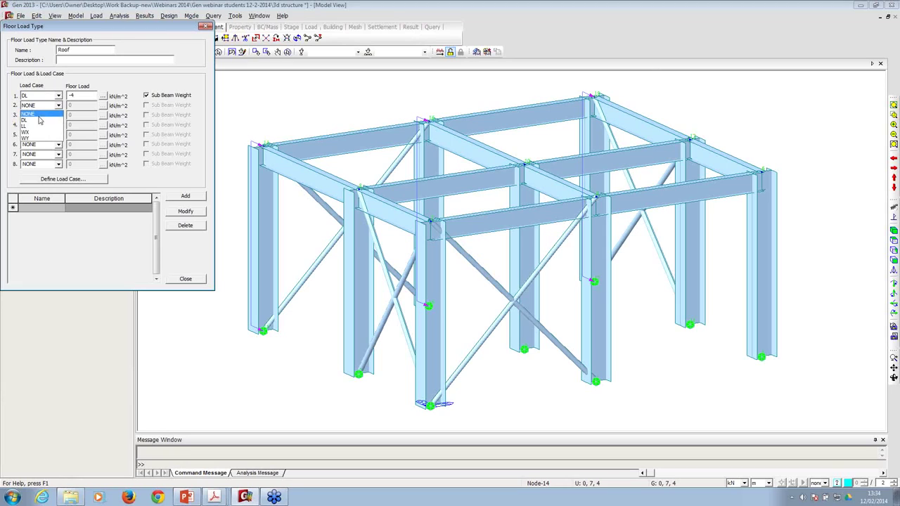
click(38, 125)
click(78, 105)
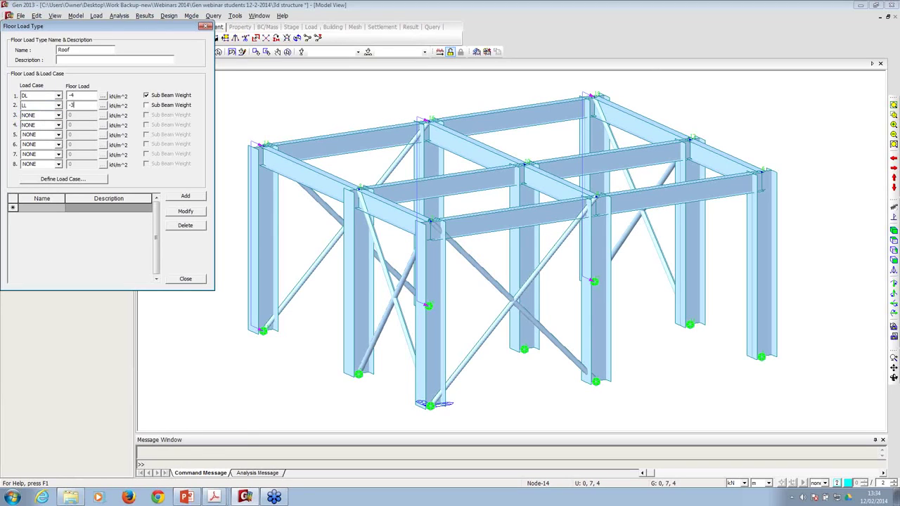
click(185, 196)
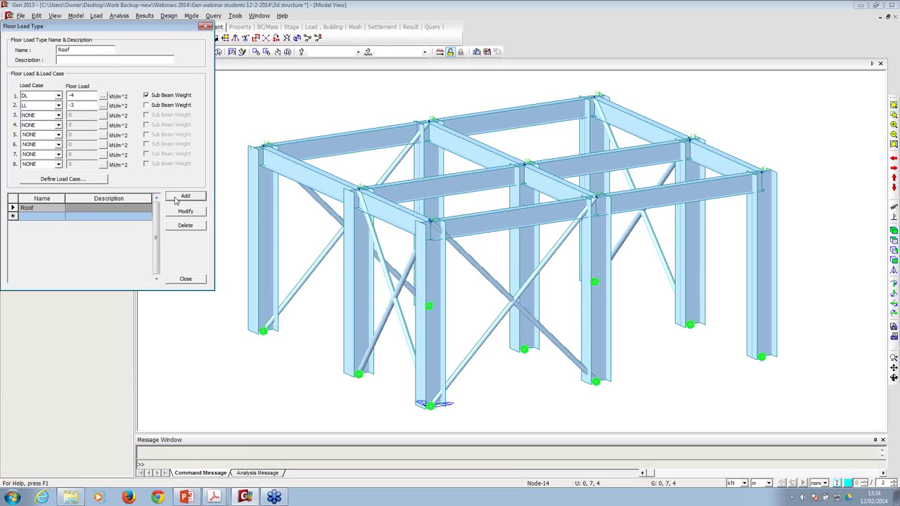
click(185, 280)
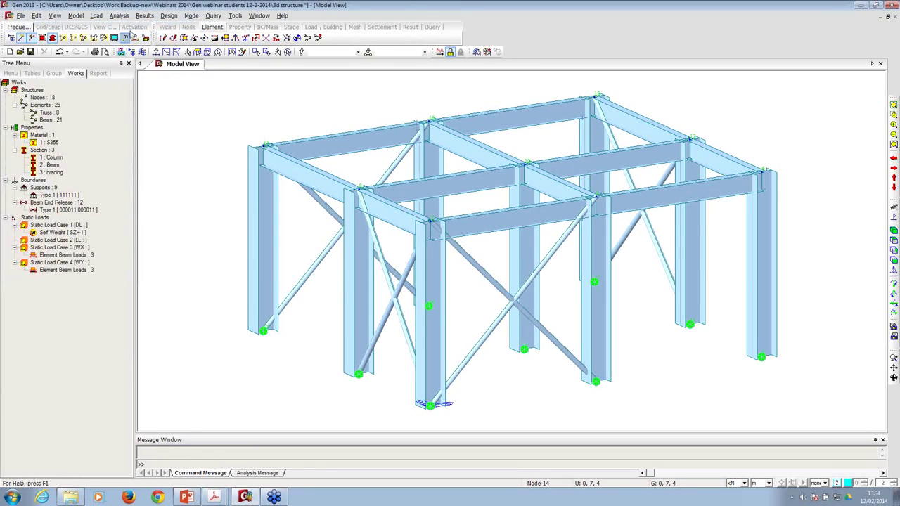
- Assign the Roof floor load with two-way distribution in Global Z over the area defined by the four roof corner nodes
click(95, 16)
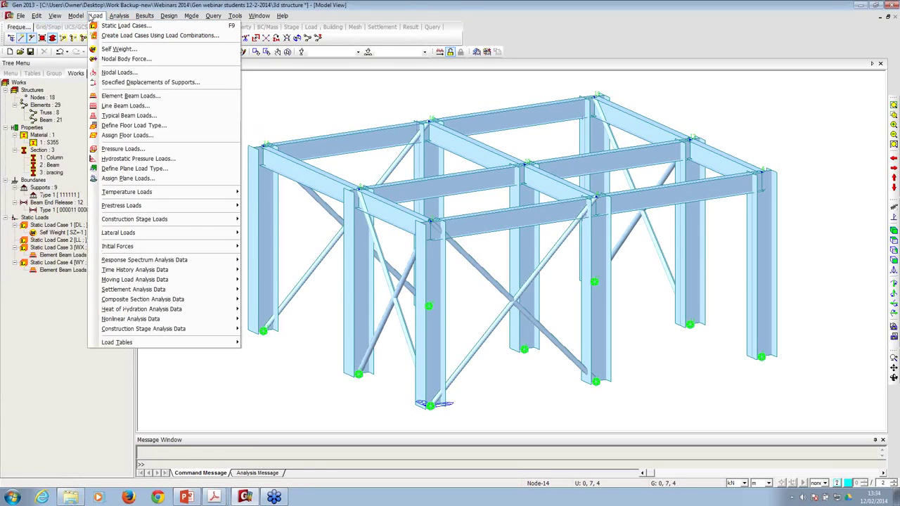
click(106, 136)
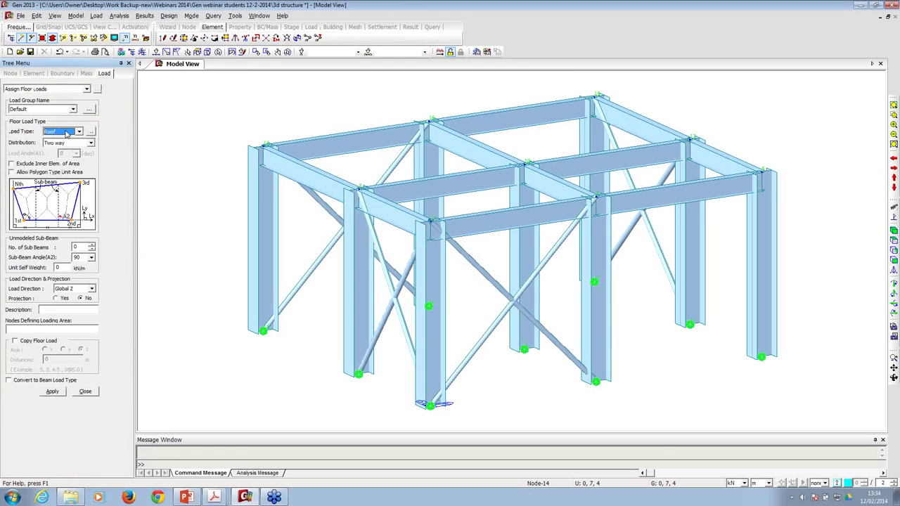
click(83, 143)
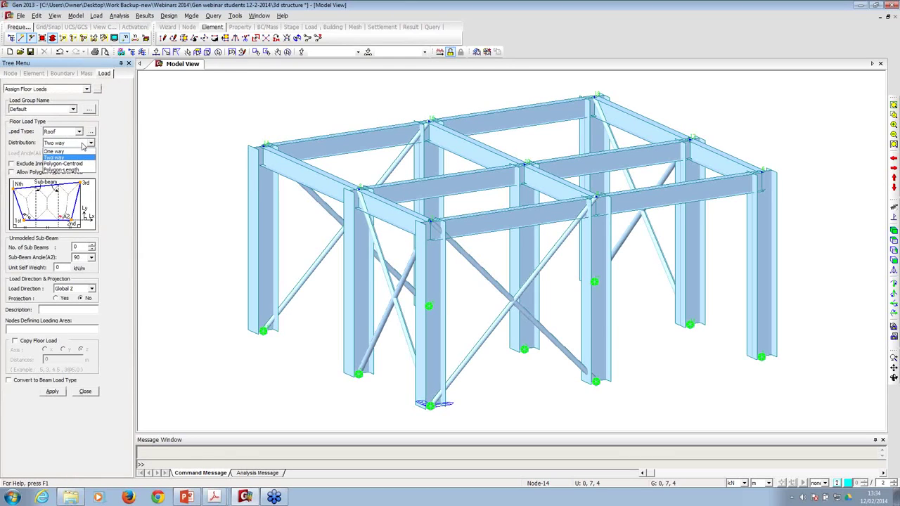
click(80, 145)
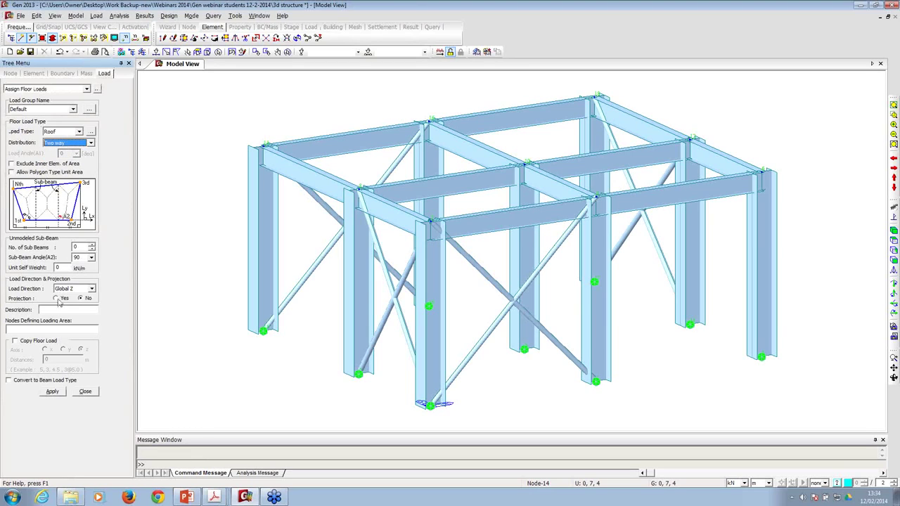
click(38, 326)
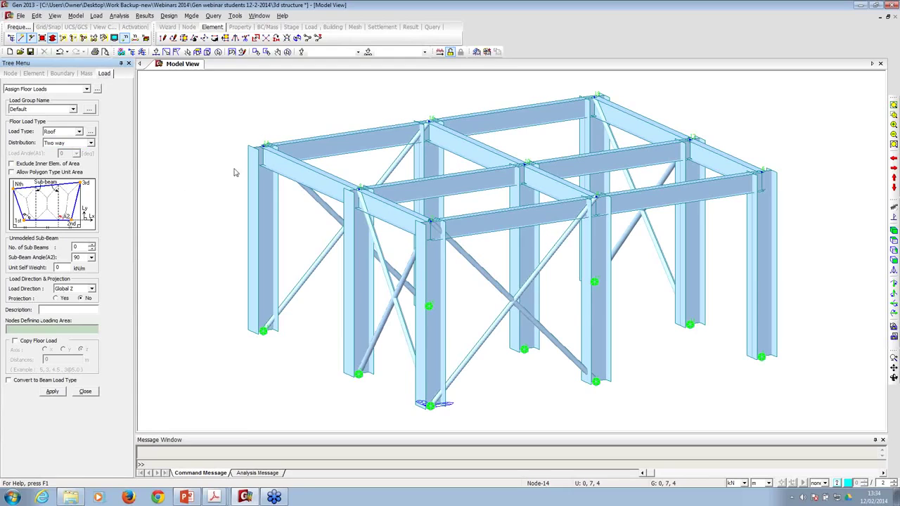
click(266, 145)
click(590, 98)
click(762, 170)
click(431, 221)
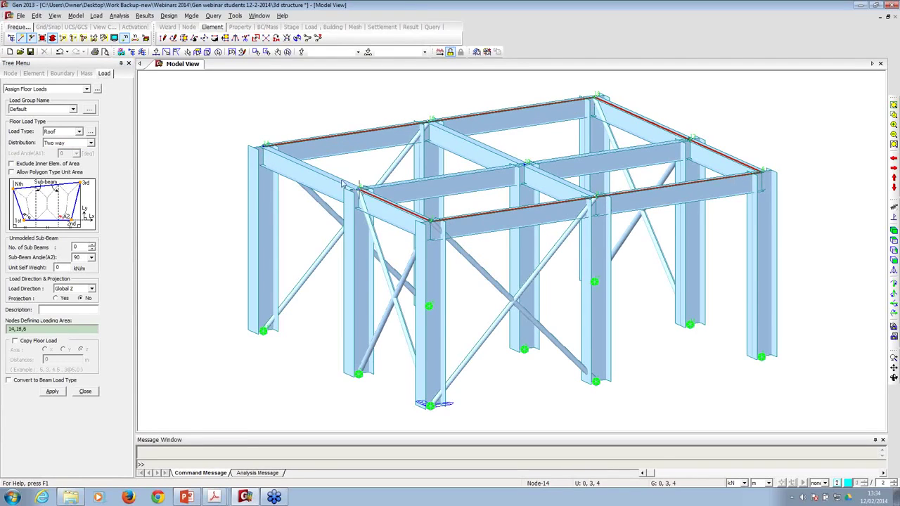
click(267, 147)
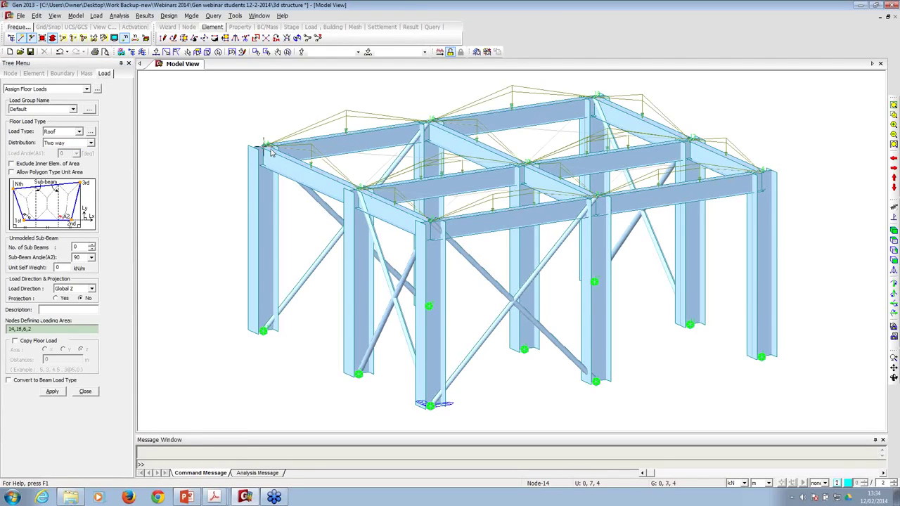
click(85, 392)
- Check the floor load distribution on the roof, then run the analysis and enlarge the message window
ctrl+middle_drag(268, 262, 397, 238)
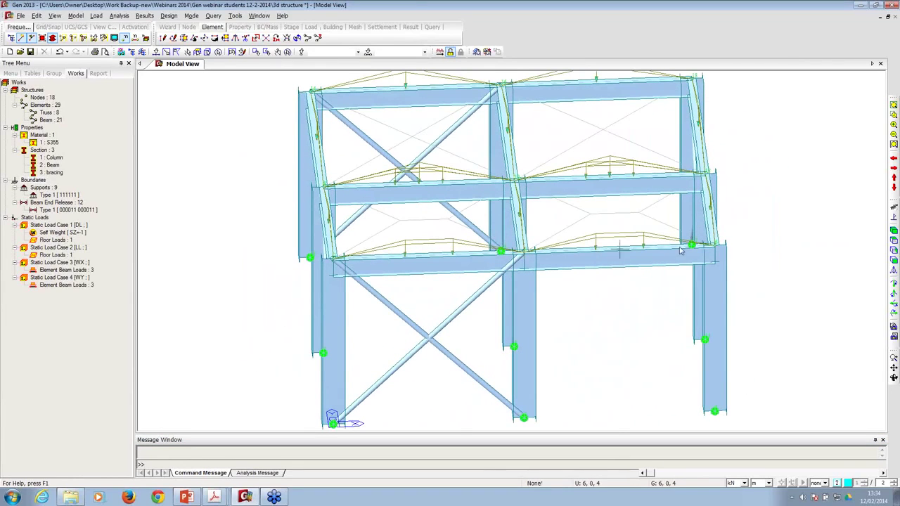
click(895, 246)
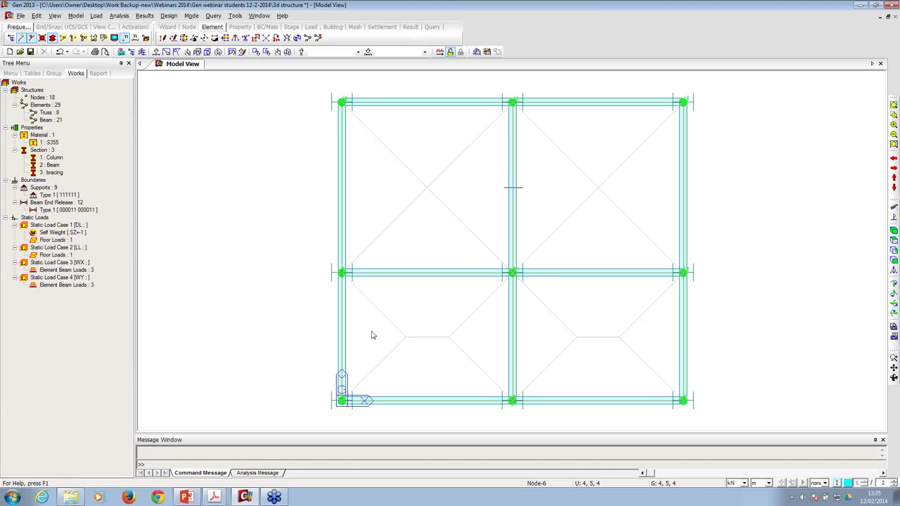
ctrl+middle_drag(495, 321, 525, 263)
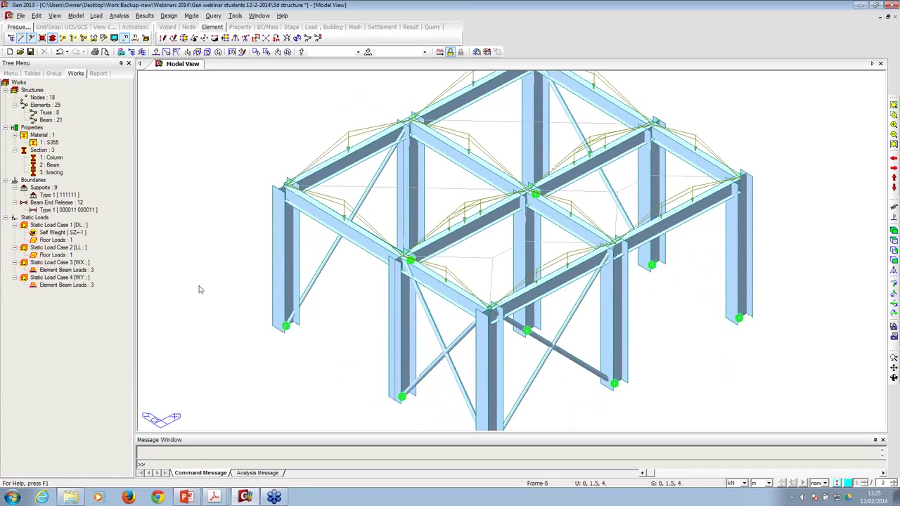
ctrl+middle_drag(472, 274, 454, 260)
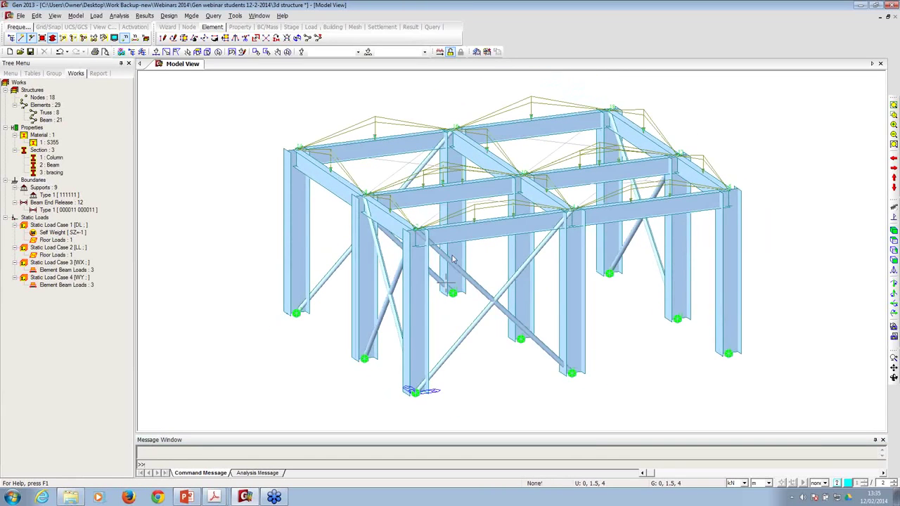
click(440, 53)
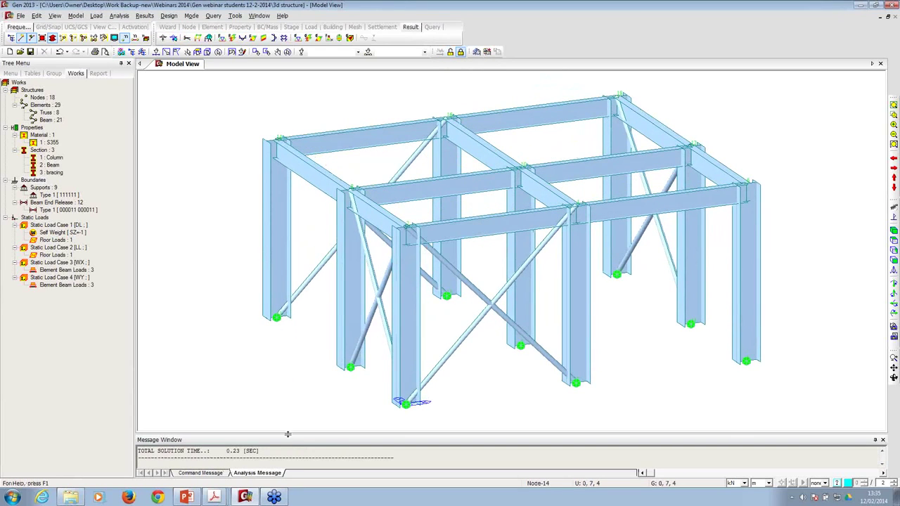
drag(288, 435, 288, 394)
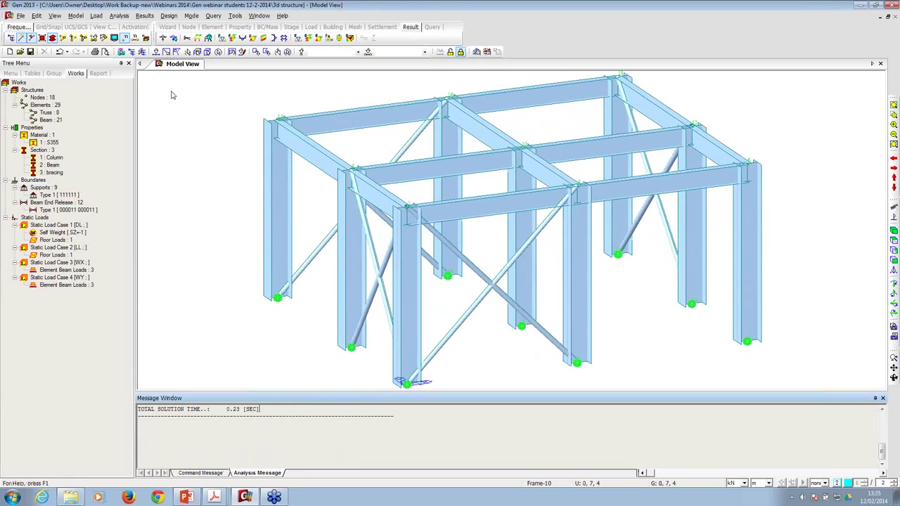
- Start automatic generation of the steel design load combinations with design code BS5950-90
click(140, 17)
click(166, 26)
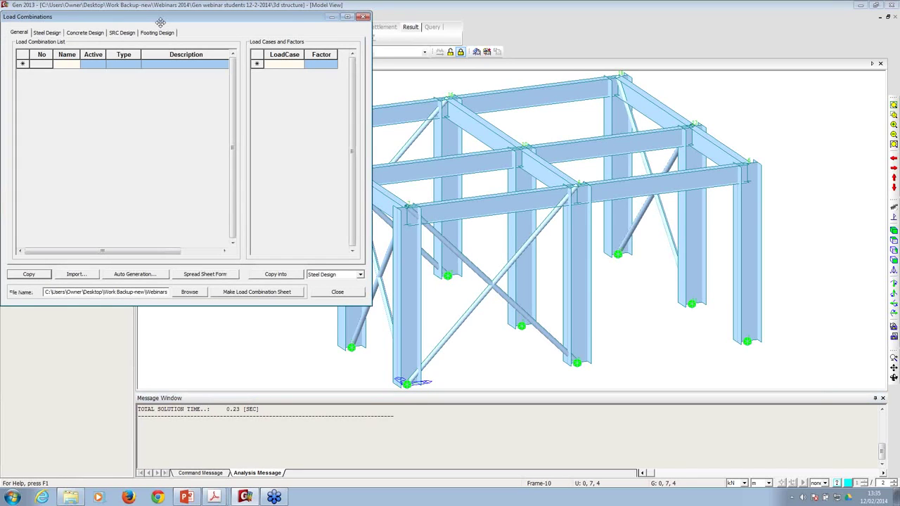
click(50, 33)
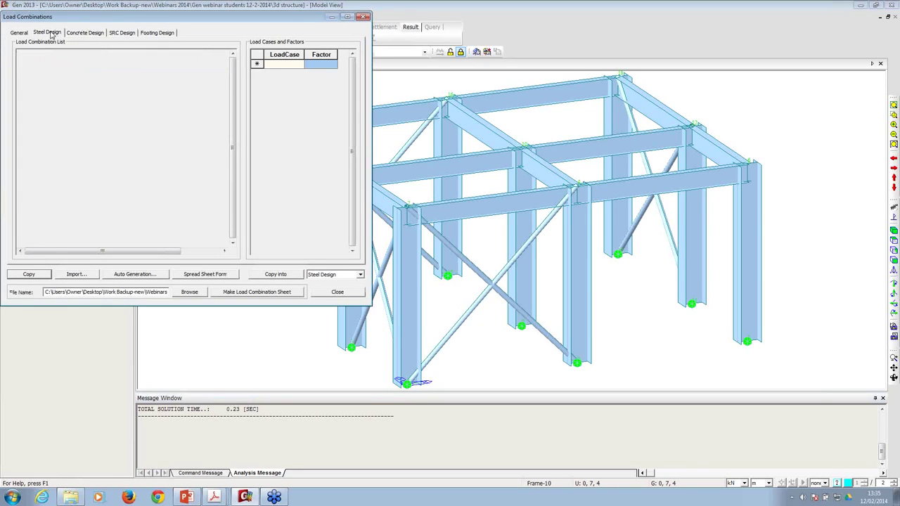
click(117, 277)
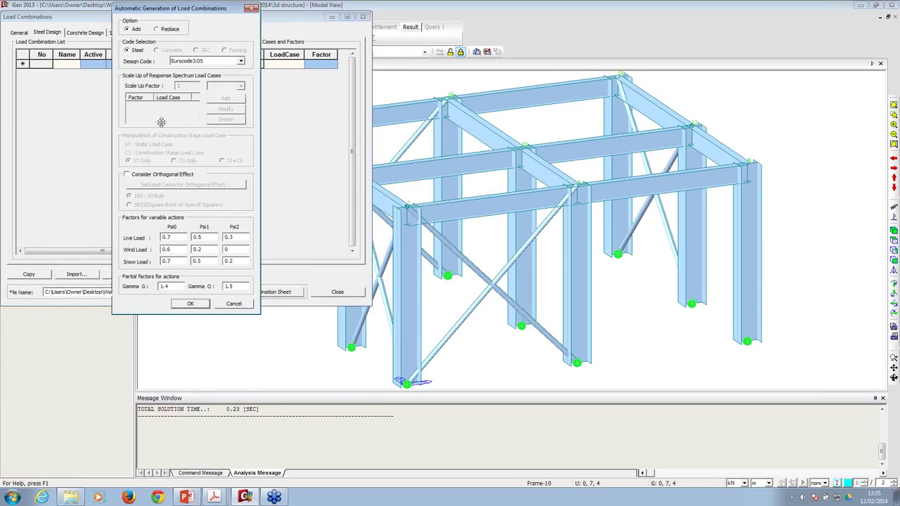
click(210, 62)
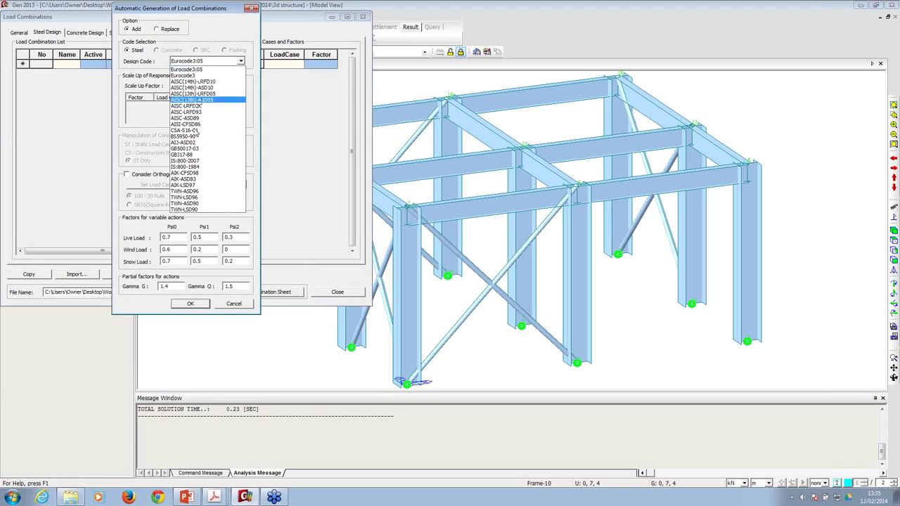
click(192, 137)
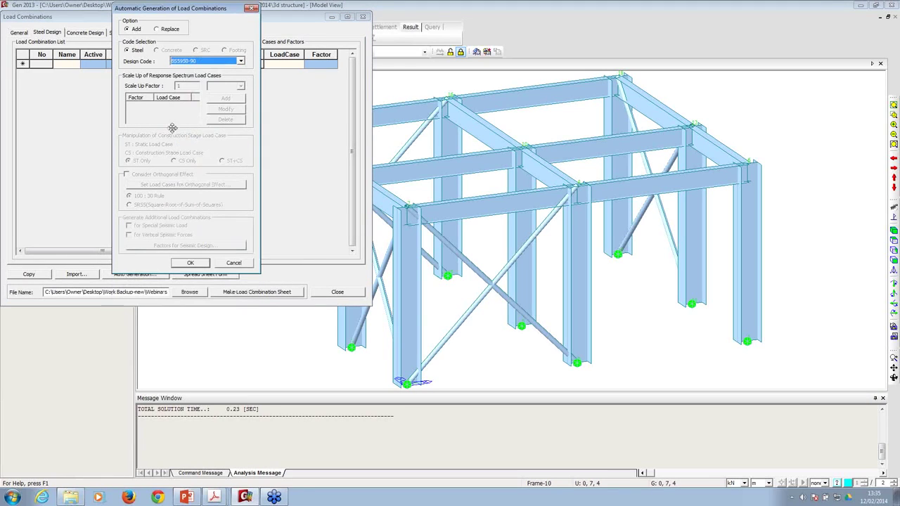
- Auto-generate the steel design load combinations to the BS5950-90 code and widen the Active column to read its entries
click(193, 263)
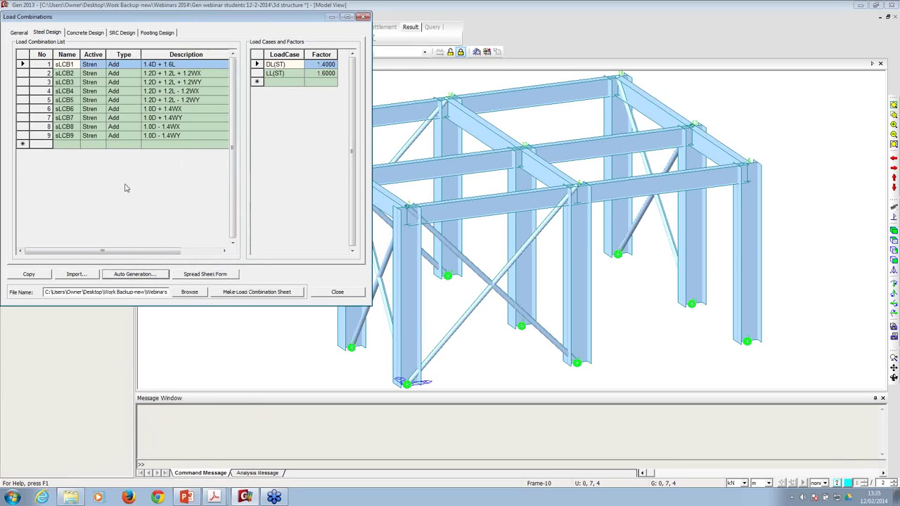
drag(107, 54, 136, 54)
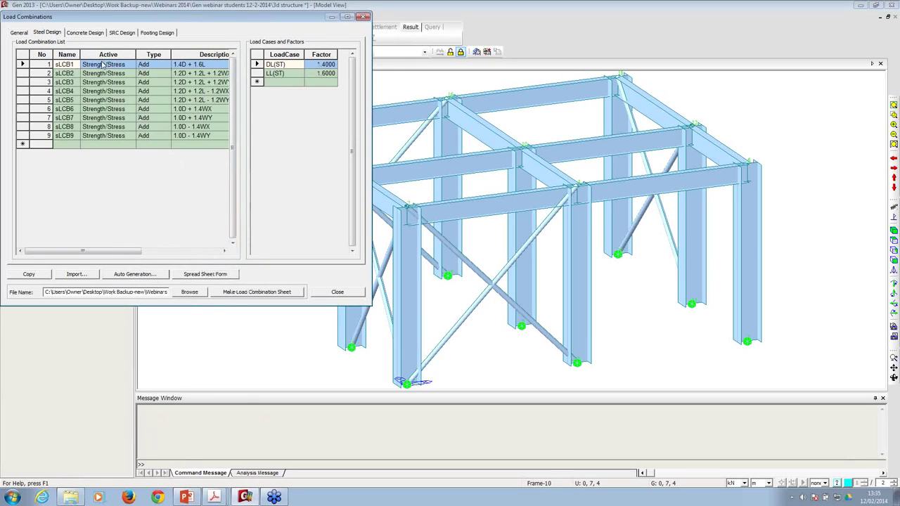
- Examine the load cases and factors of the generated combinations one by one, and close the load combination list
click(102, 83)
click(102, 91)
click(102, 100)
click(102, 109)
click(102, 117)
click(103, 126)
click(103, 135)
click(103, 126)
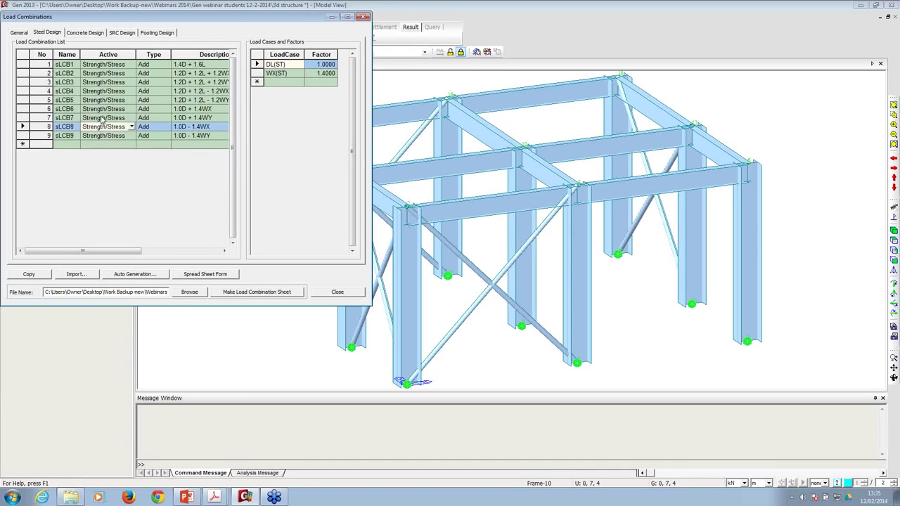
click(103, 117)
click(104, 109)
click(103, 100)
click(104, 91)
click(103, 82)
click(104, 73)
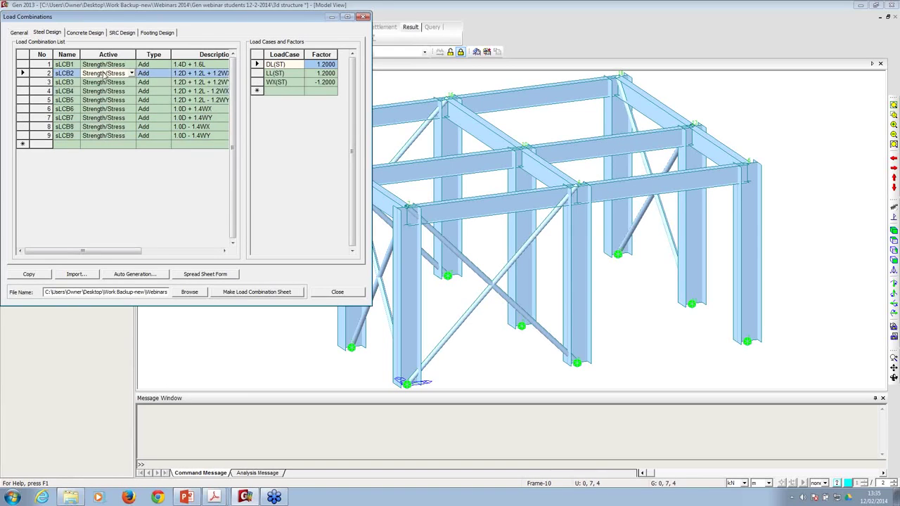
click(337, 292)
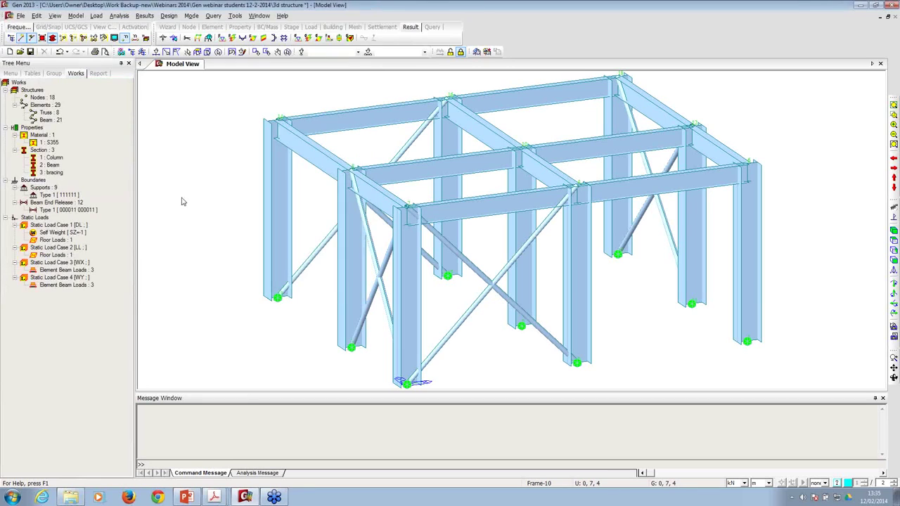
- Display the FXYZ support reaction forces with values for load combination sLCB1 and view them around the model
click(143, 15)
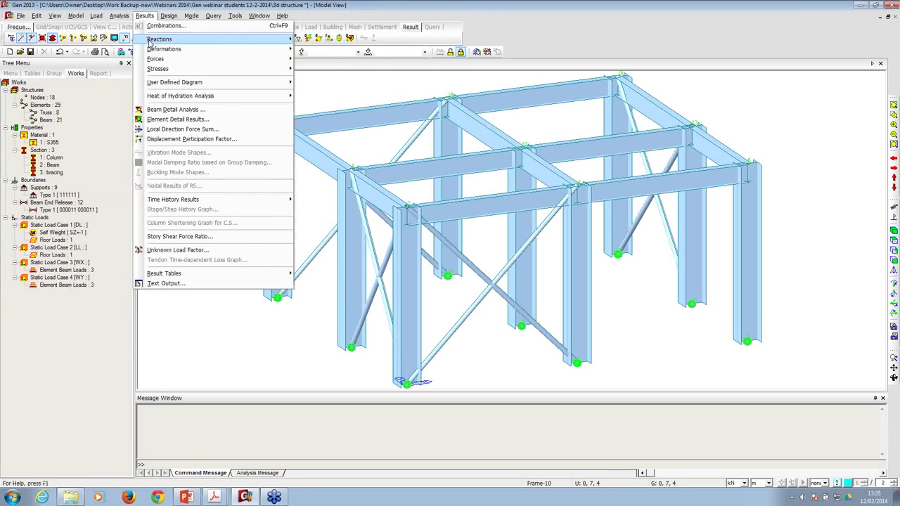
mouse_move(294, 38)
click(331, 38)
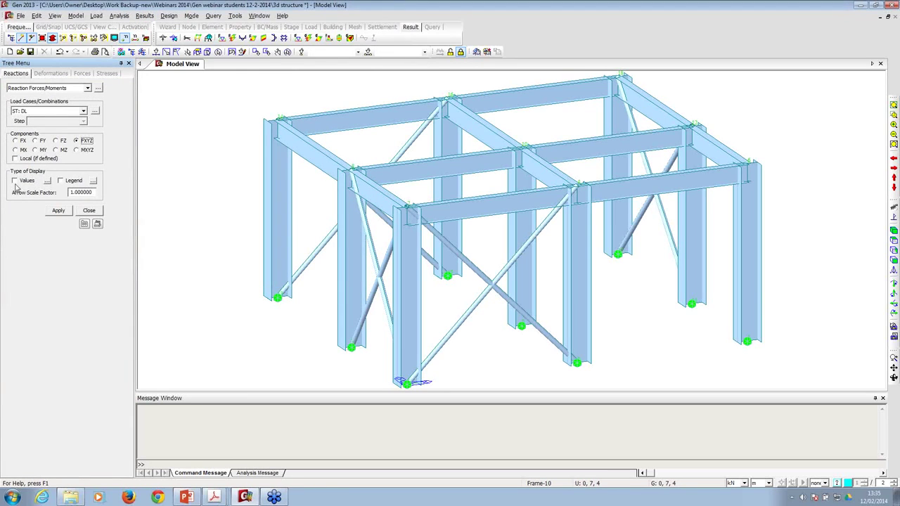
click(28, 117)
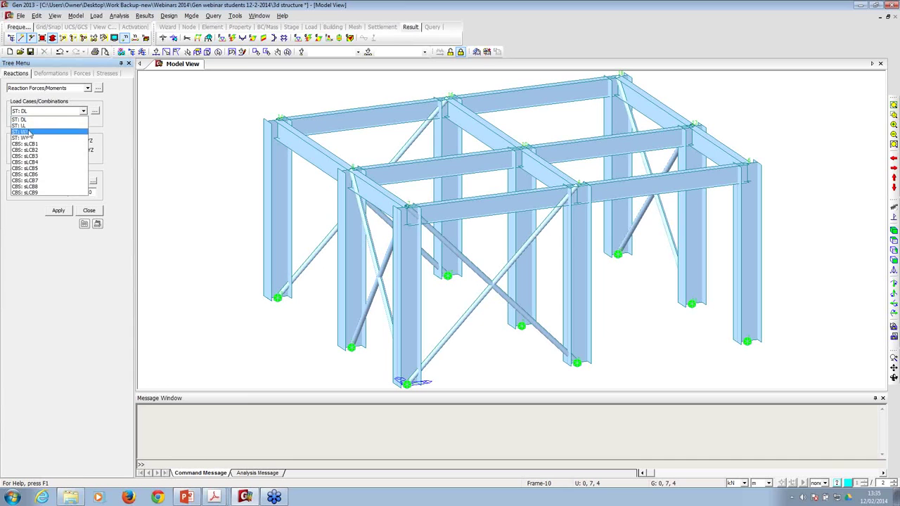
click(30, 149)
click(15, 180)
click(58, 210)
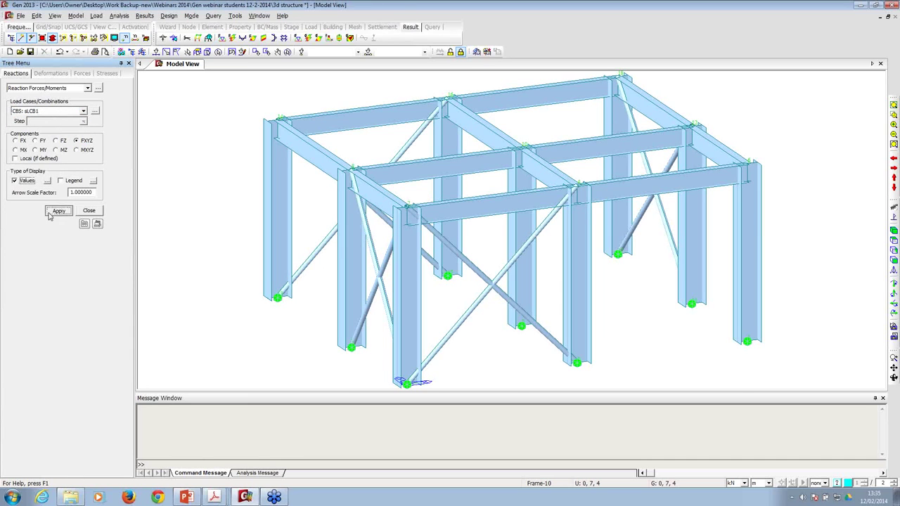
ctrl+middle_drag(304, 186, 357, 180)
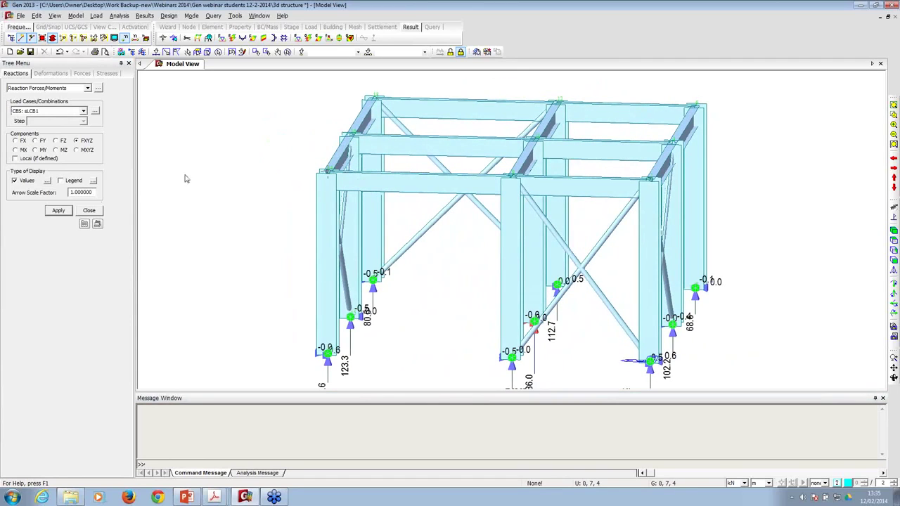
- Switch the reaction display to the MXYZ support moments and view them around the model
click(76, 150)
click(58, 210)
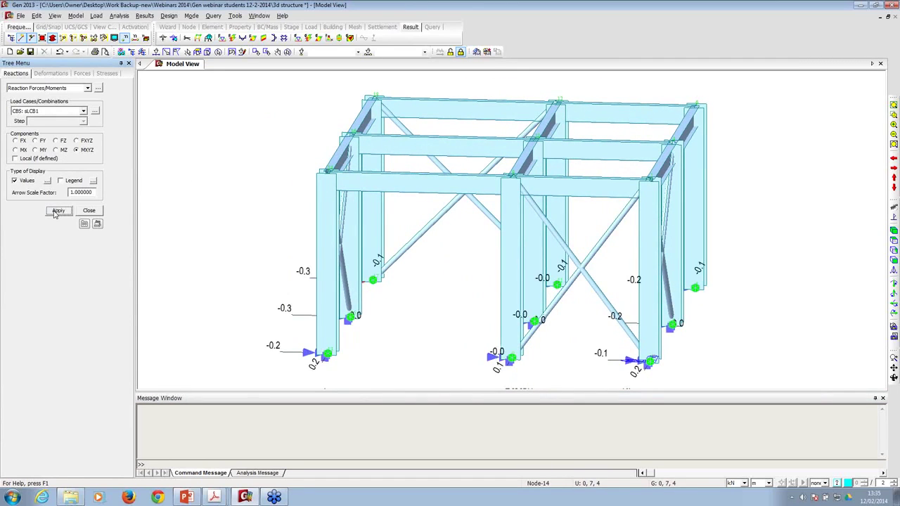
ctrl+middle_drag(315, 204, 434, 201)
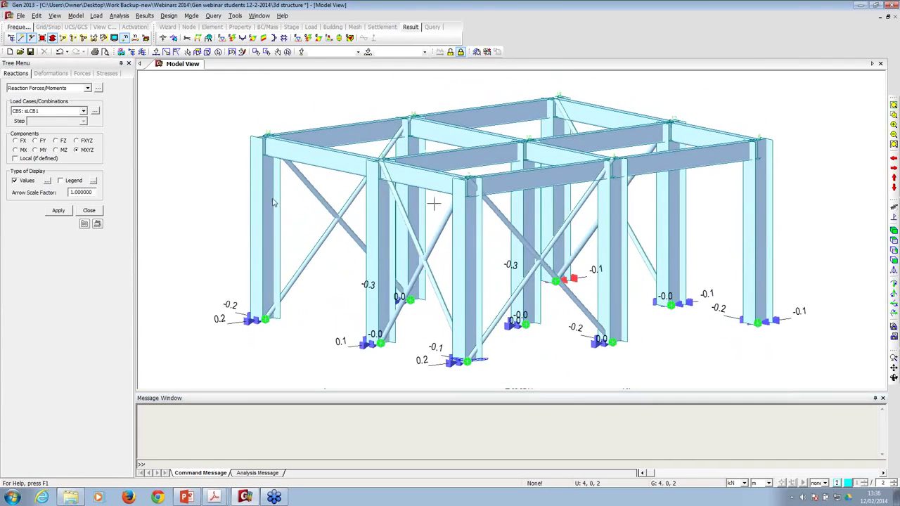
- Plot the DXYZ displacement contour for sLCB1 with the deformed shape, values and legend shown
click(51, 73)
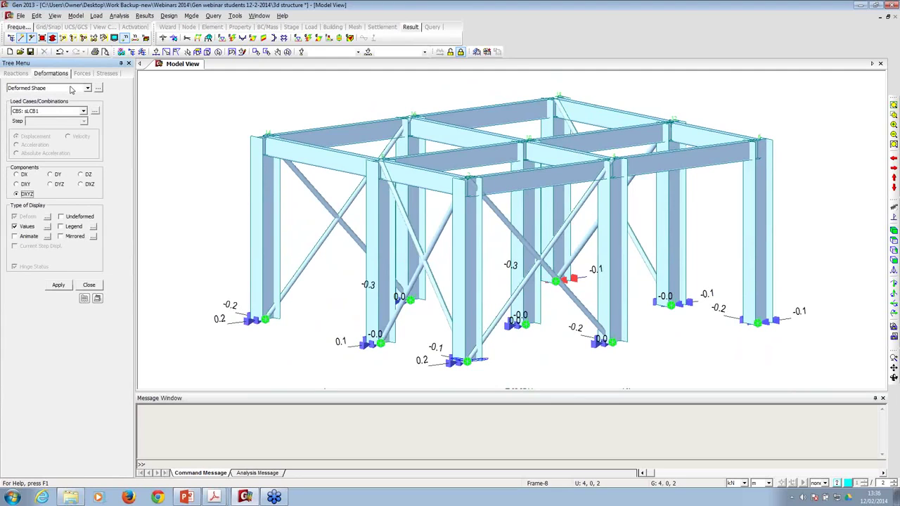
click(83, 89)
click(56, 104)
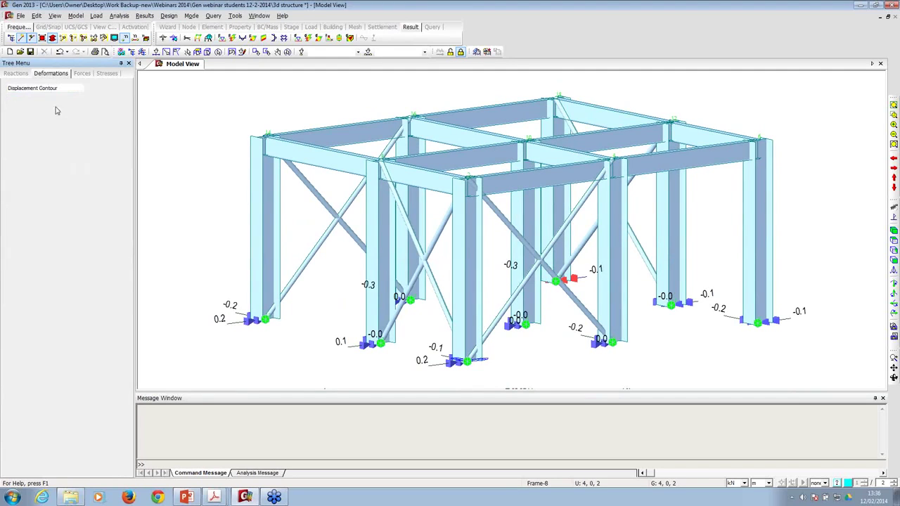
click(69, 219)
click(70, 228)
click(59, 293)
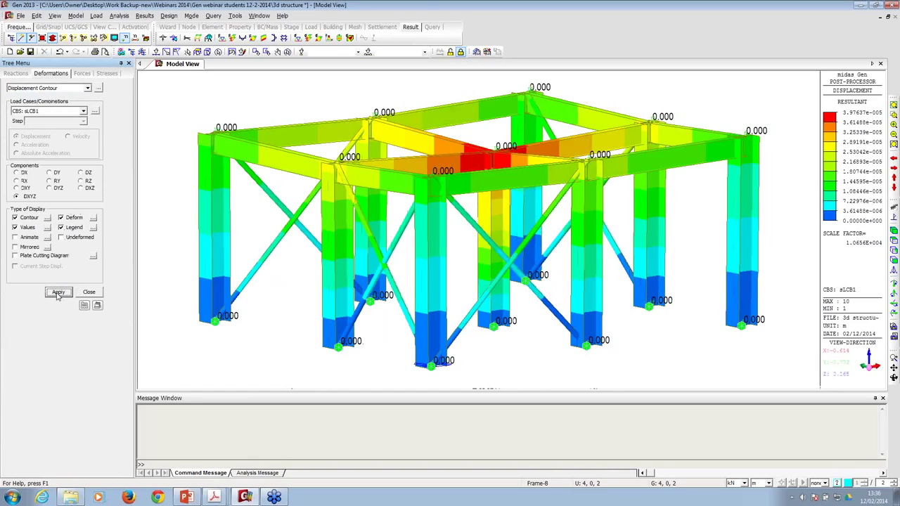
- Change the deformation settings so the displacement contour shows the curved bending of the members between nodes
click(93, 218)
click(477, 240)
click(453, 283)
ctrl+middle_drag(460, 217, 367, 203)
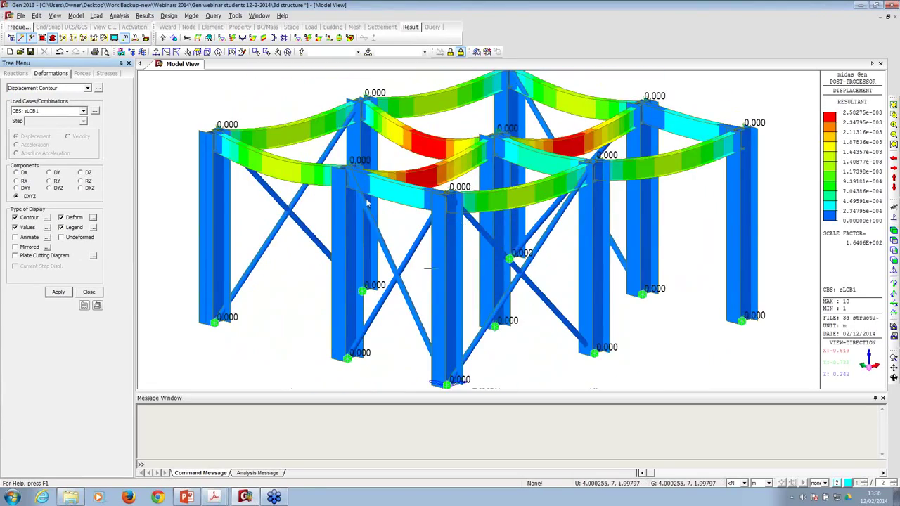
- Plot the beam diagram of bending moment My for load combination sLCB1, using 5 points and line fill
click(83, 74)
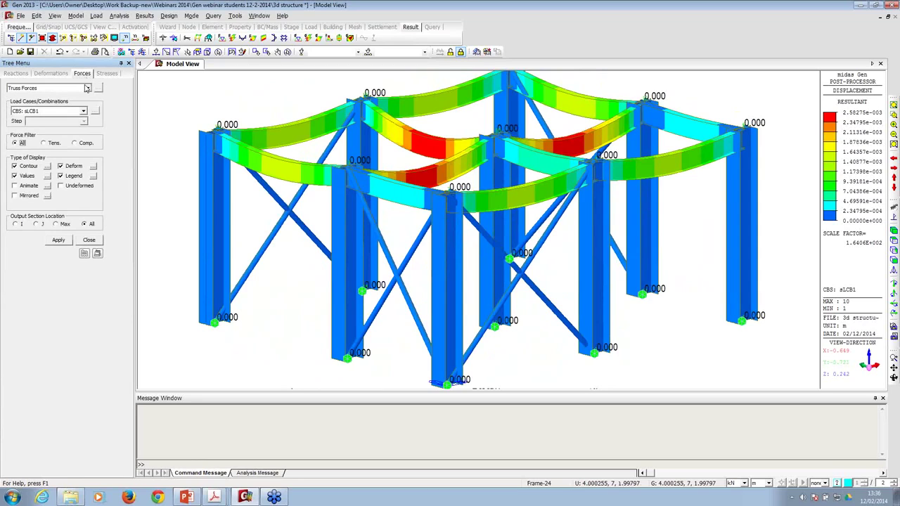
click(87, 88)
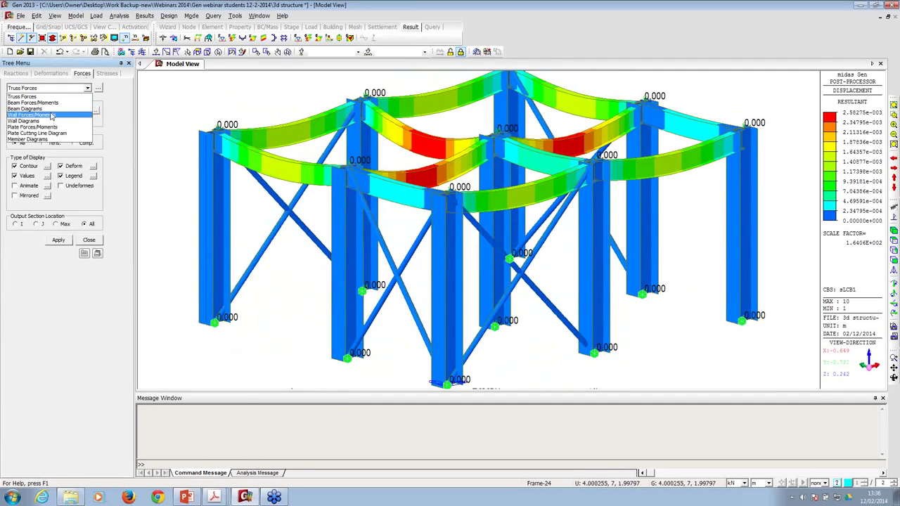
click(50, 109)
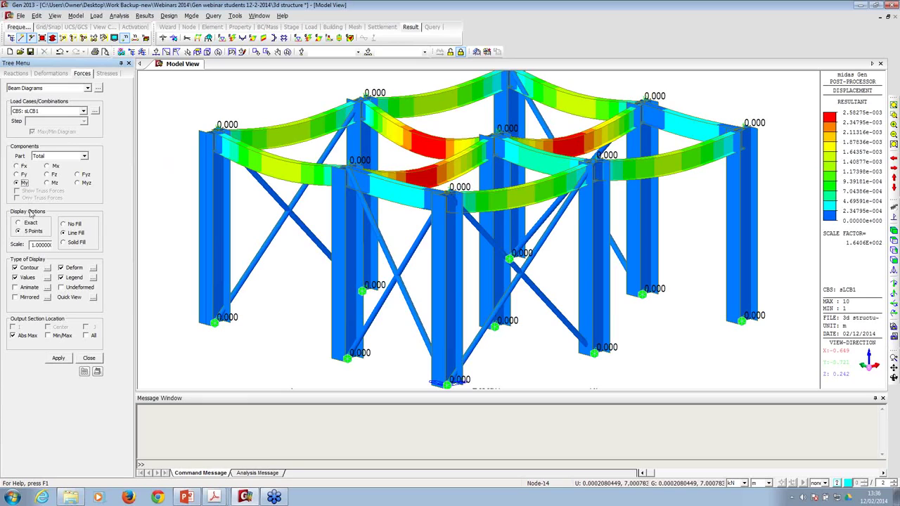
click(58, 359)
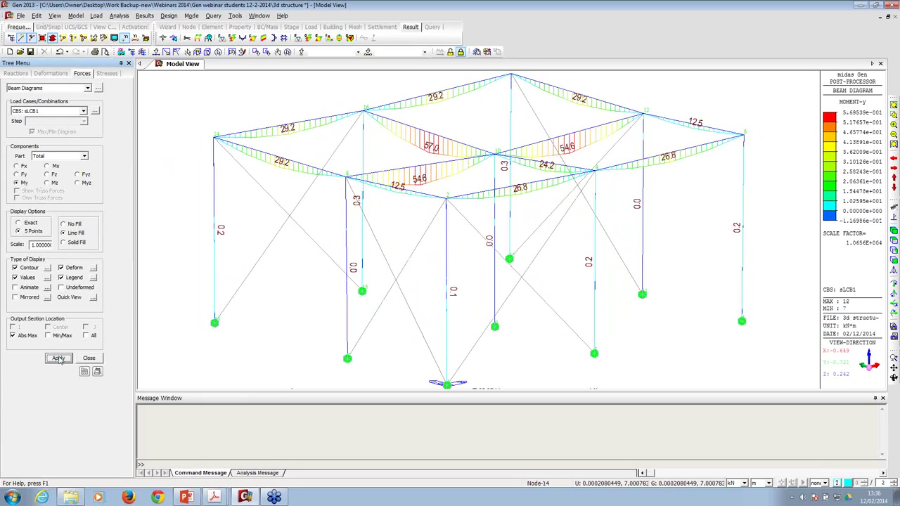
- Redraw the My beam diagram with solid fill and exact values, and inspect it from several angles
click(65, 243)
click(58, 358)
middle_drag(476, 183, 422, 187)
click(28, 223)
click(59, 359)
middle_drag(331, 165, 371, 163)
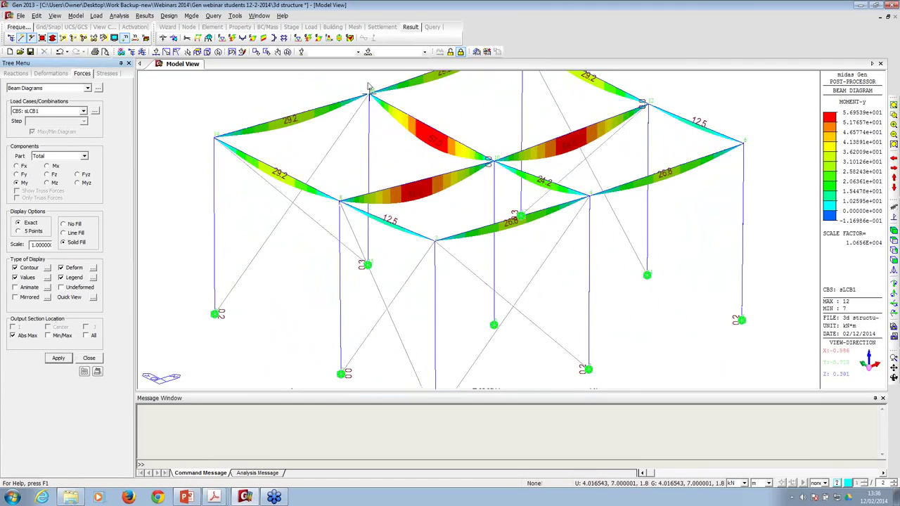
mouse_move(249, 151)
middle_down()
mouse_move(261, 132)
mouse_move(264, 149)
middle_up()
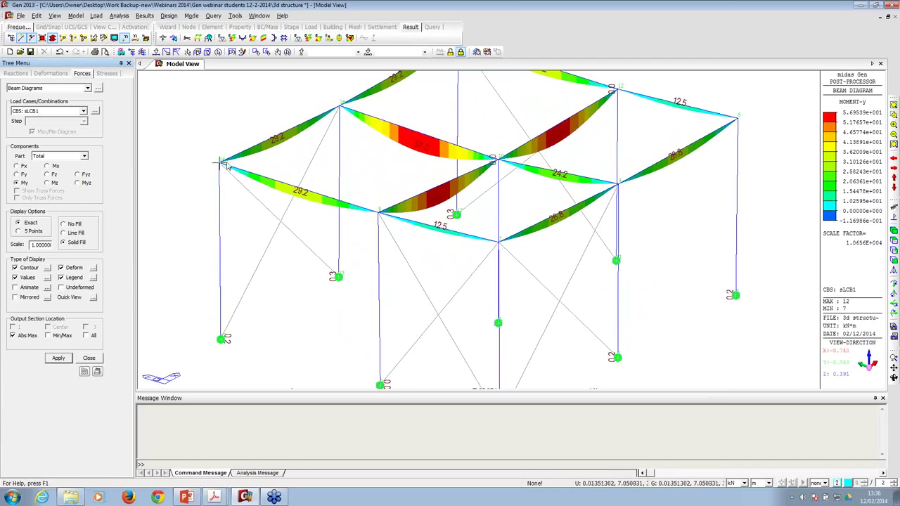
mouse_move(546, 149)
middle_down()
mouse_move(469, 131)
mouse_move(424, 143)
mouse_move(477, 133)
mouse_move(530, 151)
mouse_move(567, 133)
mouse_move(518, 140)
mouse_move(536, 155)
middle_up()
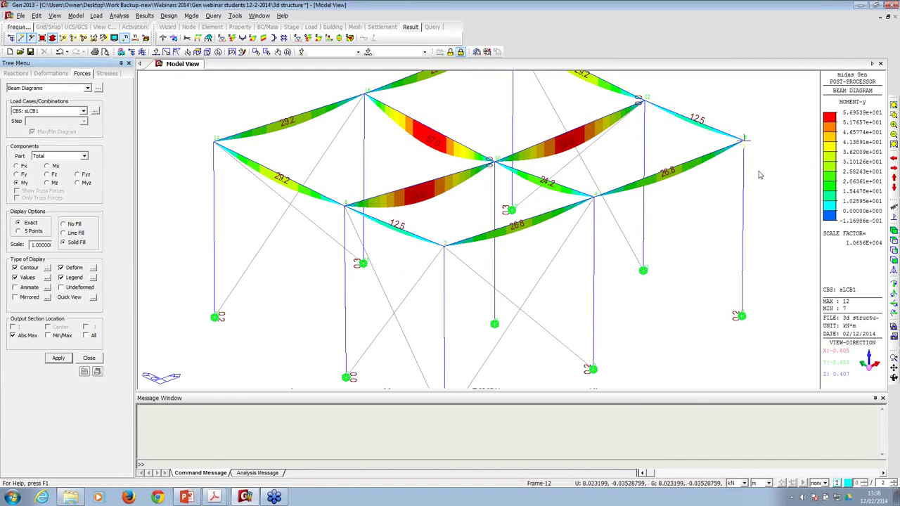
mouse_move(476, 287)
middle_down()
mouse_move(424, 202)
mouse_move(487, 283)
middle_up()
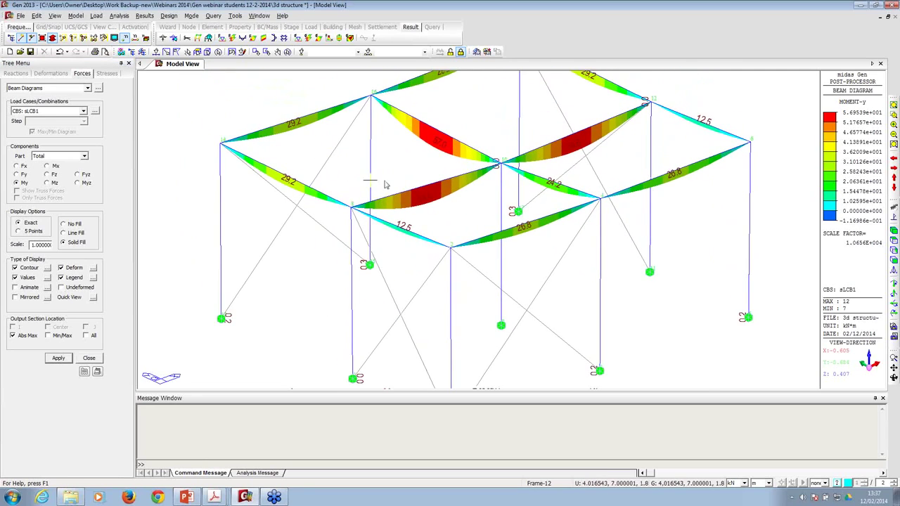
scroll(396, 199, down, 2)
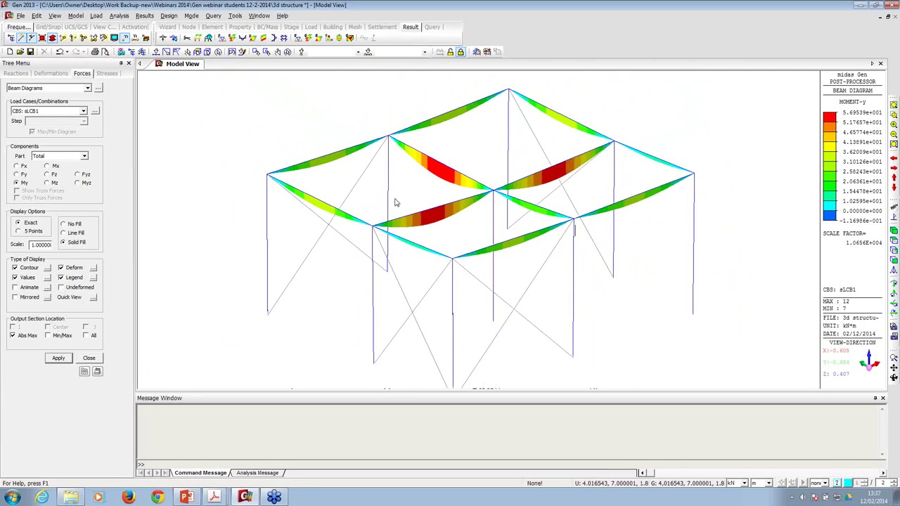
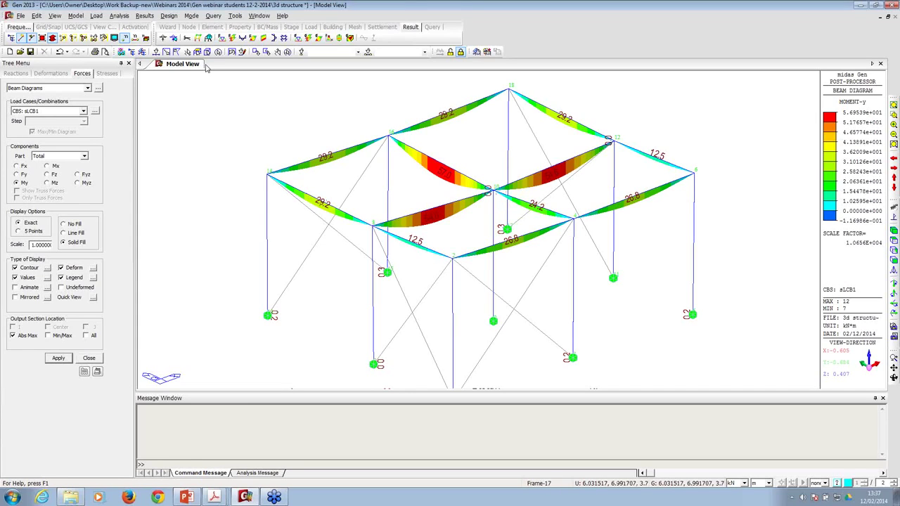
- Use the three-point plane selection to select along the middle frame, picking points such as 0, 3, 0 and 4, 3, 0
click(198, 52)
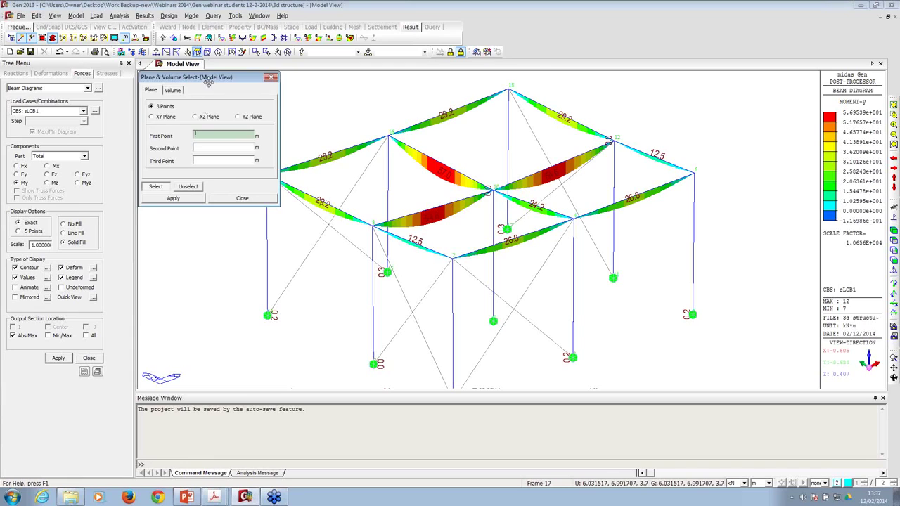
mouse_move(205, 79)
mouse_down()
mouse_move(179, 49)
mouse_move(197, 86)
mouse_up()
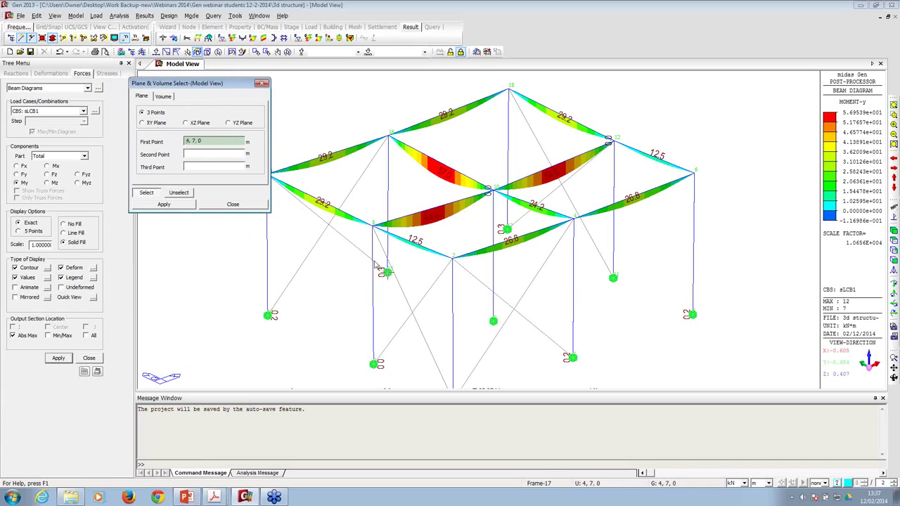
click(372, 374)
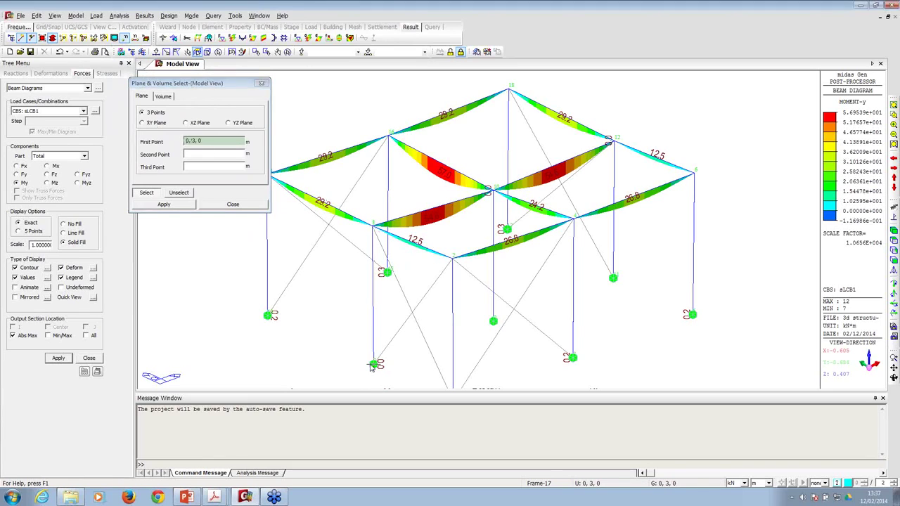
click(554, 165)
click(608, 158)
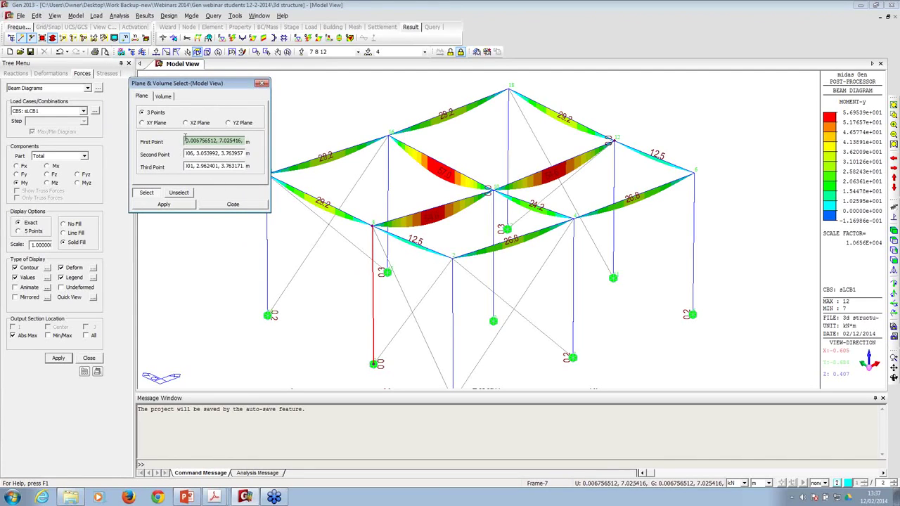
key(Tab)
key(Tab)
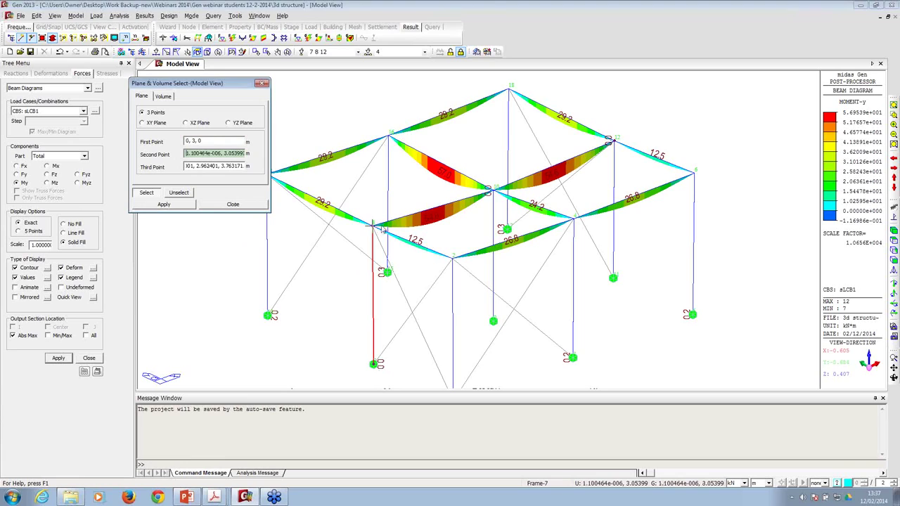
text(4, 3, 0)
key(Return)
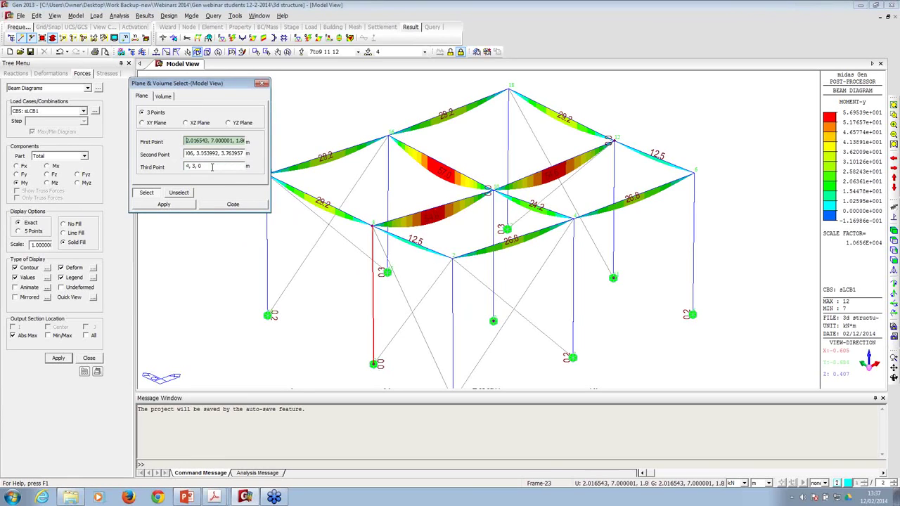
click(213, 208)
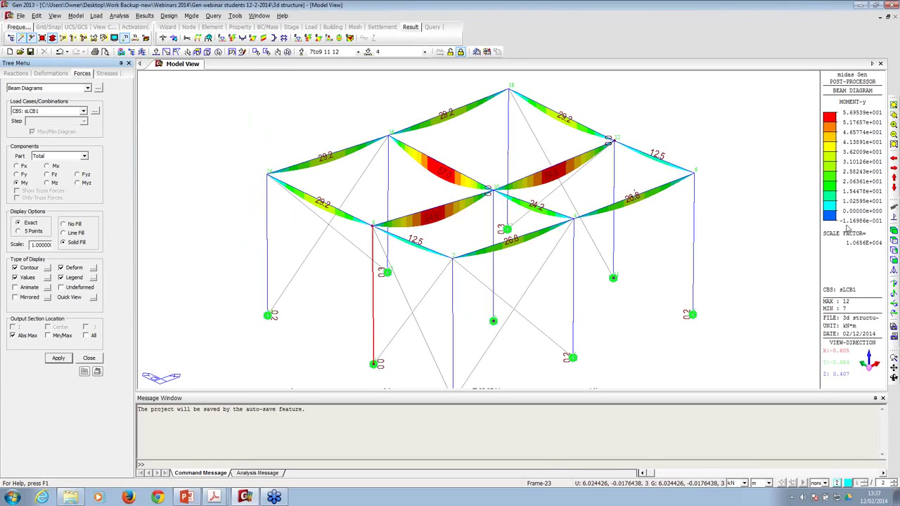
- View the structure in side elevation along the X axis and clear the moment diagram from the model
click(893, 259)
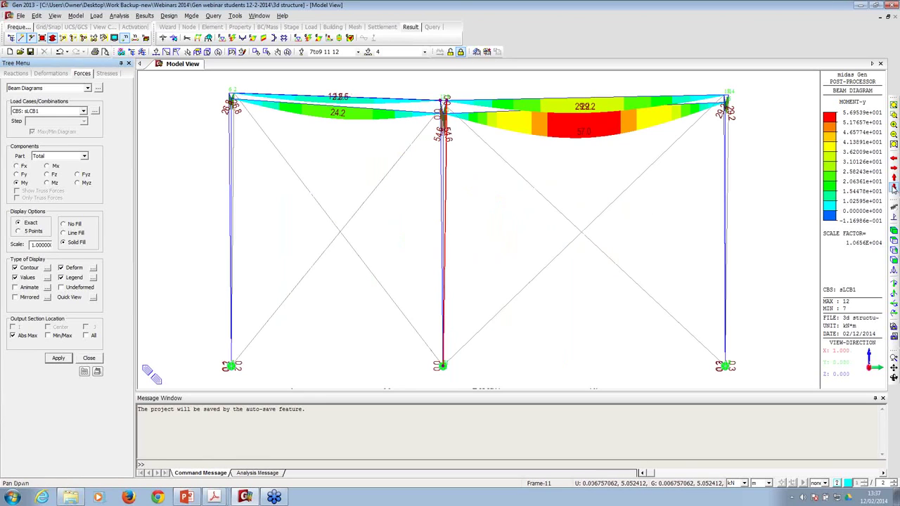
click(894, 219)
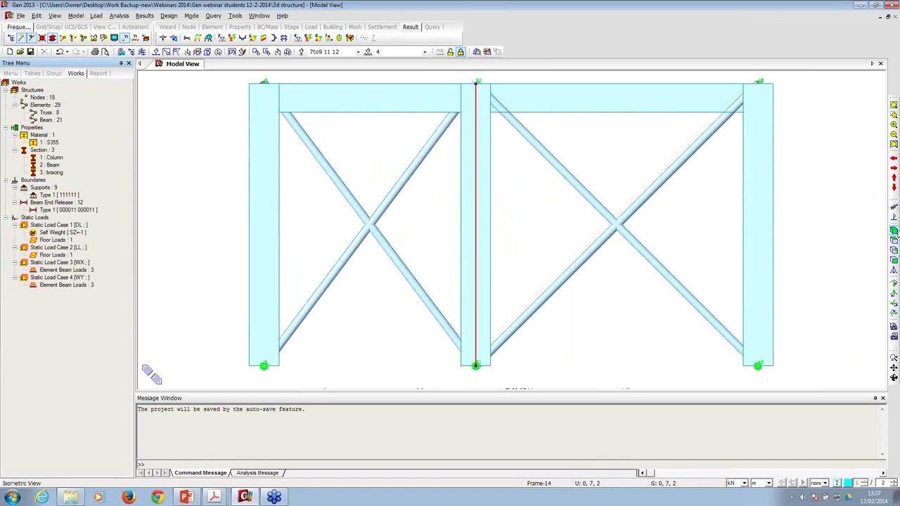
- Orbit the structure from the isometric view and switch its solid section display to wireframe
click(894, 230)
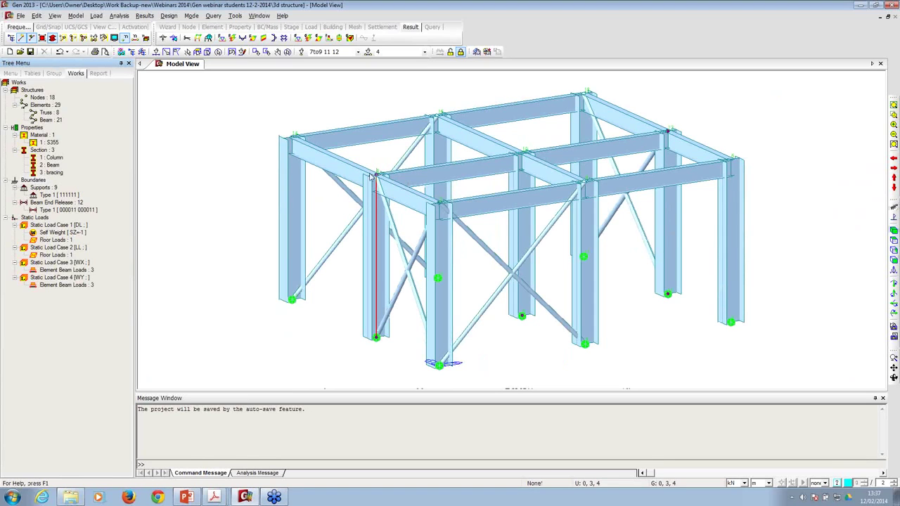
key(Left)
key(Left)
key(Left)
key(Left)
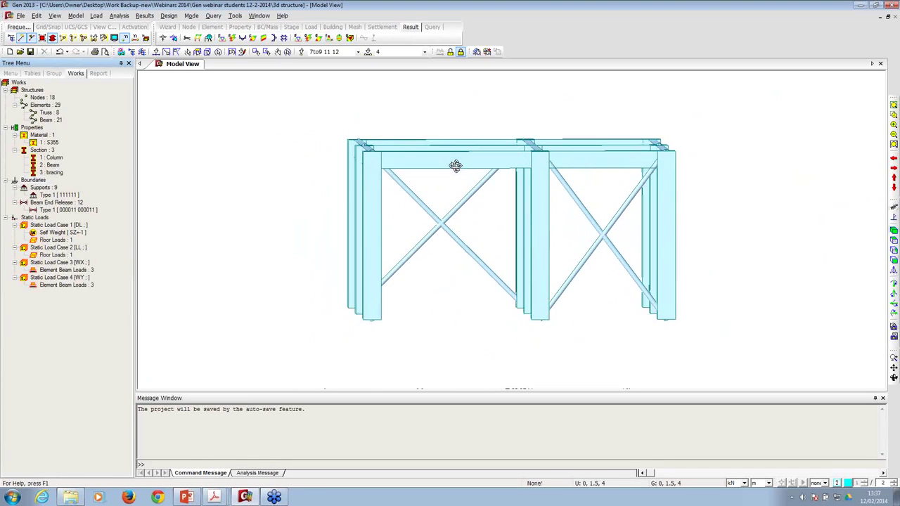
key(Home)
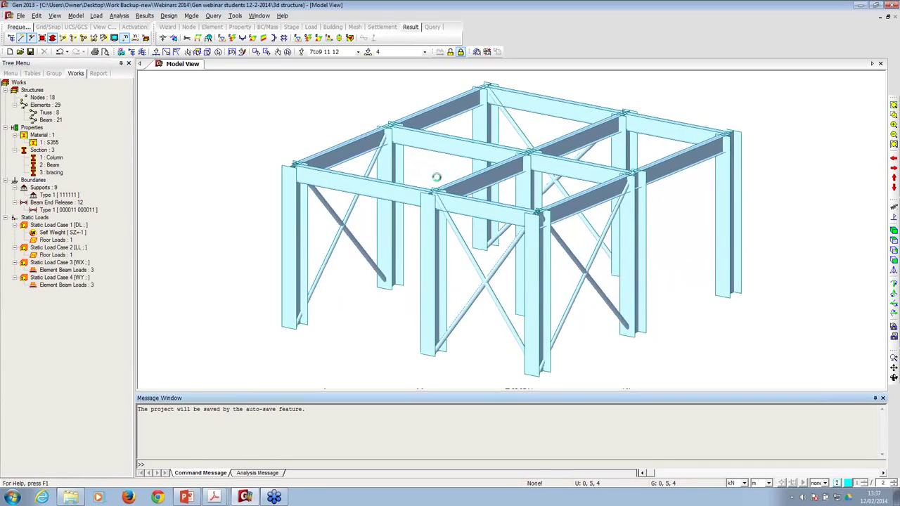
key(Left)
key(Left)
key(Left)
key(Left)
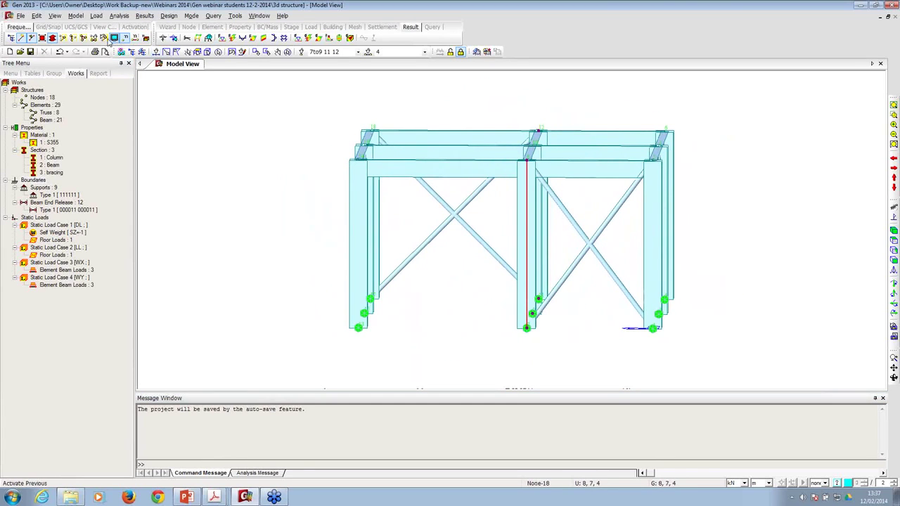
click(52, 38)
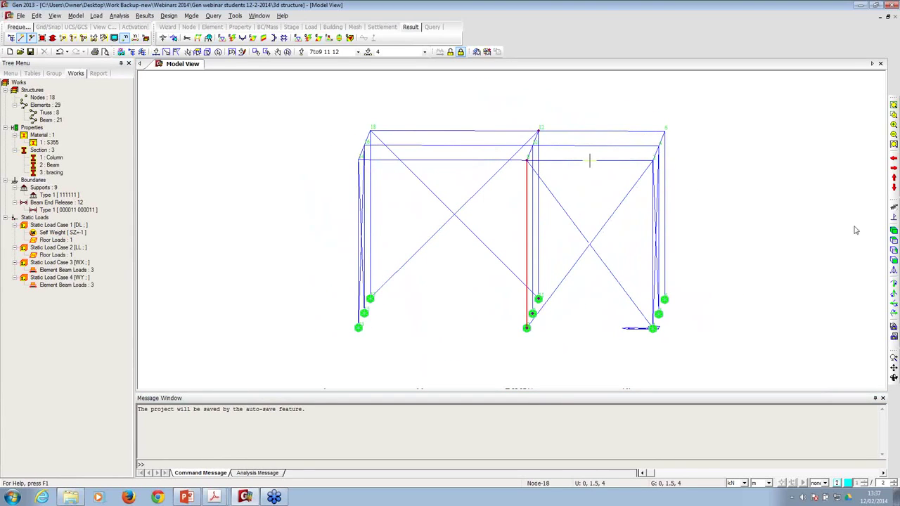
- Window-select the middle frame in side elevation, activate only its members, and show them in isometric view
click(894, 260)
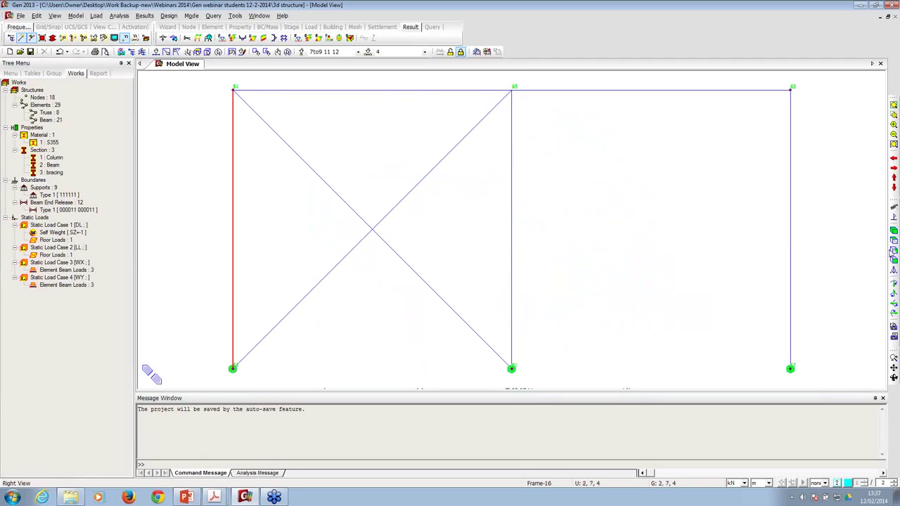
click(893, 250)
click(156, 52)
drag(457, 76, 517, 413)
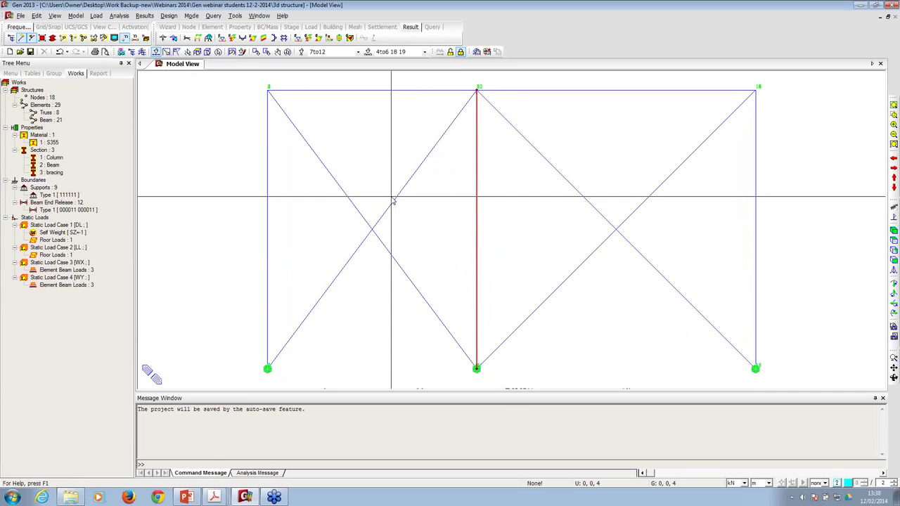
click(63, 39)
click(893, 230)
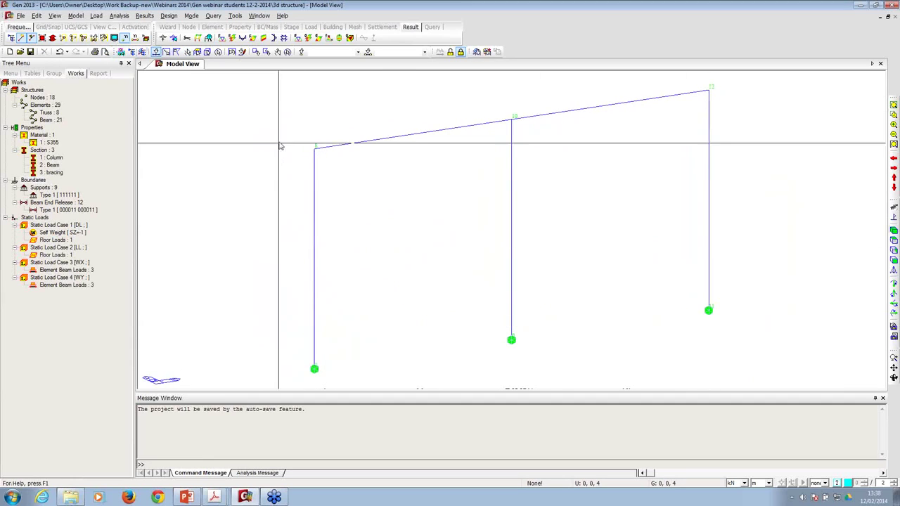
- Plot the axial force Fx beam diagram of the isolated frame for ST: DL, using 5 points, solid fill, values and legend
click(143, 16)
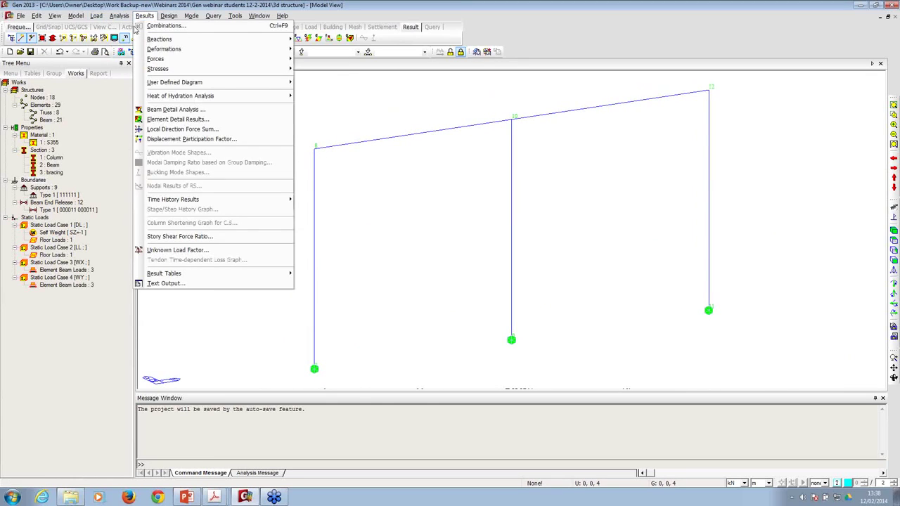
mouse_move(249, 58)
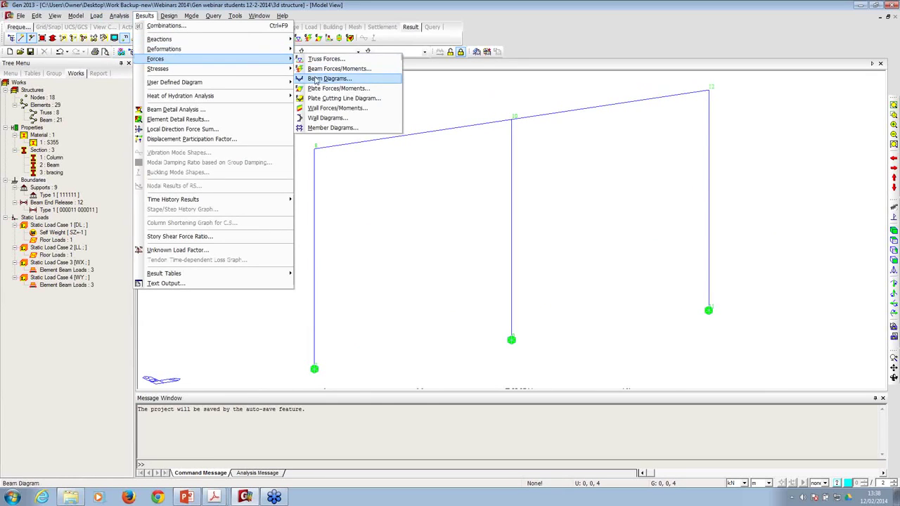
click(316, 79)
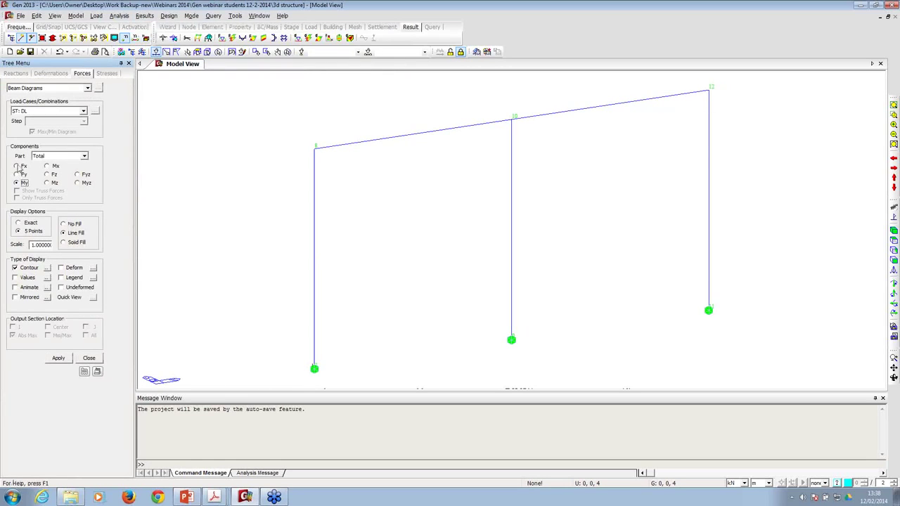
click(16, 166)
click(62, 242)
click(15, 277)
click(60, 277)
click(57, 357)
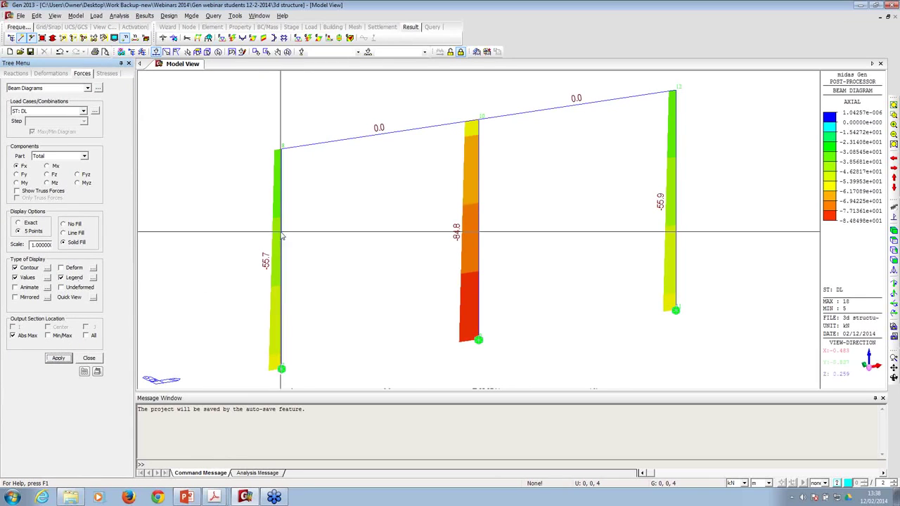
- Plot the frame's beam diagrams of shear force Fz and bending moment My for ST: DL in front view
click(47, 174)
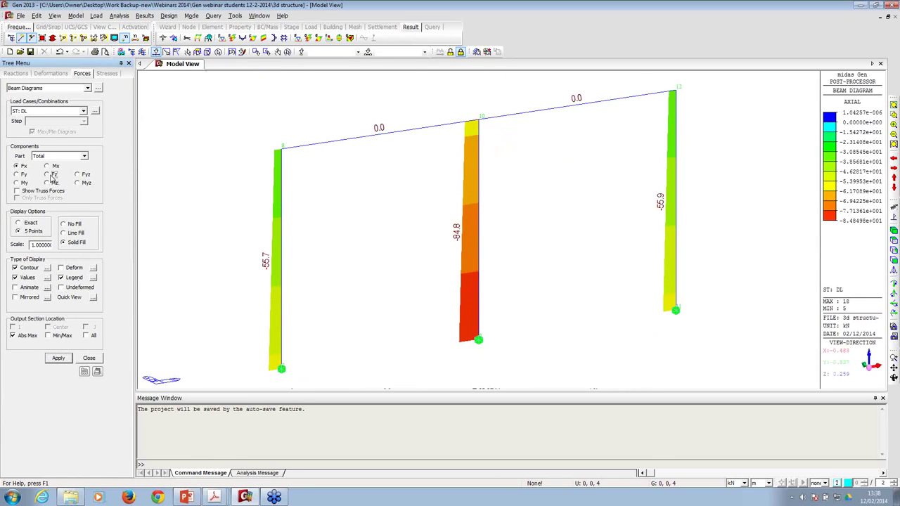
click(57, 358)
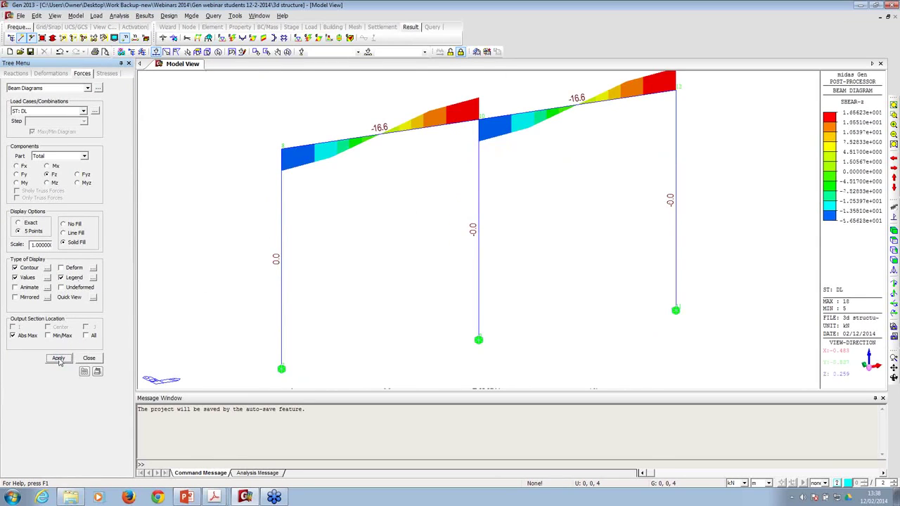
click(893, 260)
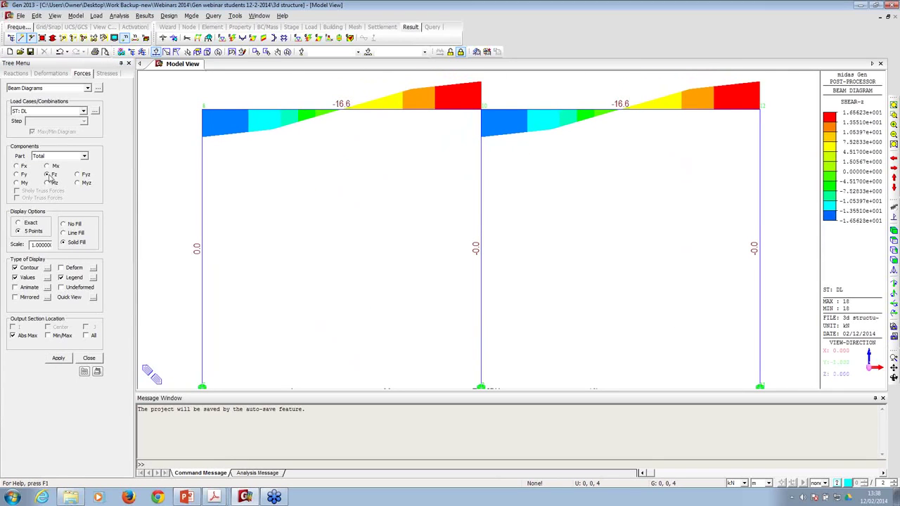
click(18, 182)
click(58, 358)
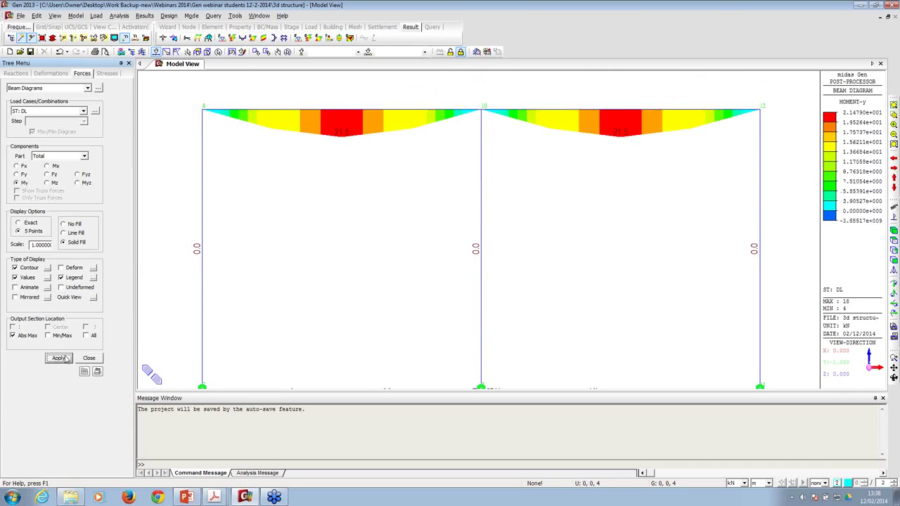
- Plot the frame's Mz beam diagram for ST: DL, inspect it in isometric view, and close the diagram settings
click(47, 182)
click(58, 358)
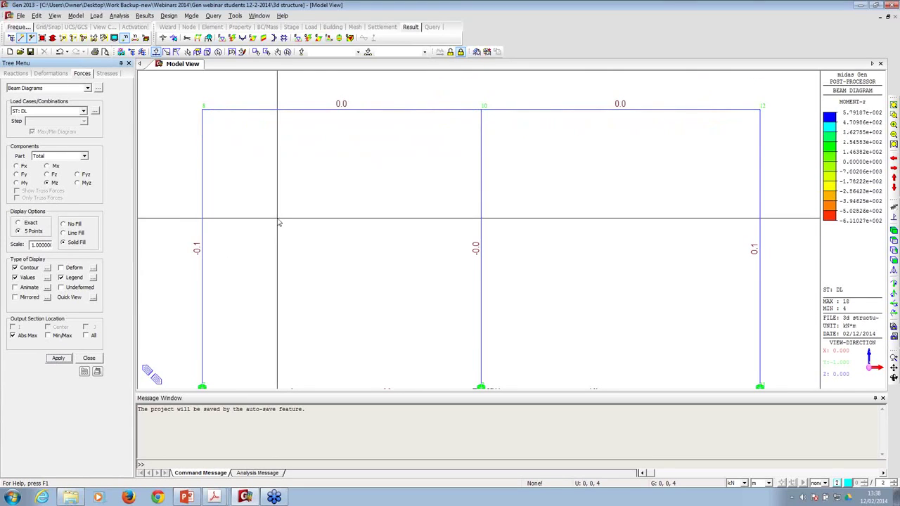
ctrl+middle_drag(281, 225, 321, 222)
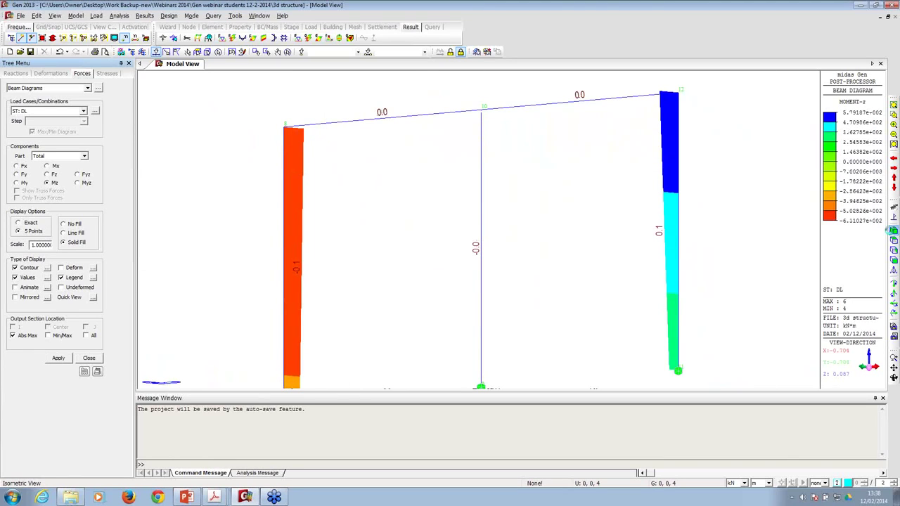
ctrl+middle_drag(808, 235, 261, 258)
click(80, 360)
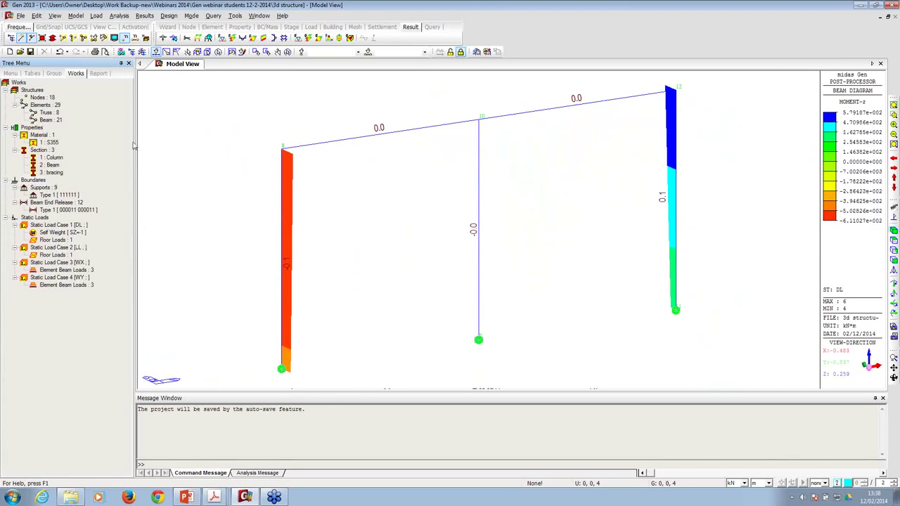
- Reactivate all members so the whole structure is displayed in 3D with its Mz diagram
click(82, 38)
ctrl+middle_drag(372, 213, 331, 206)
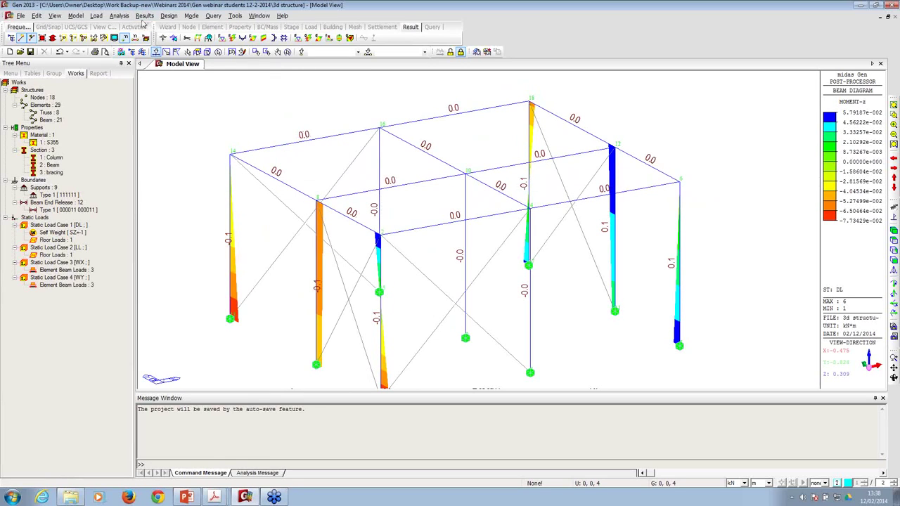
click(362, 197)
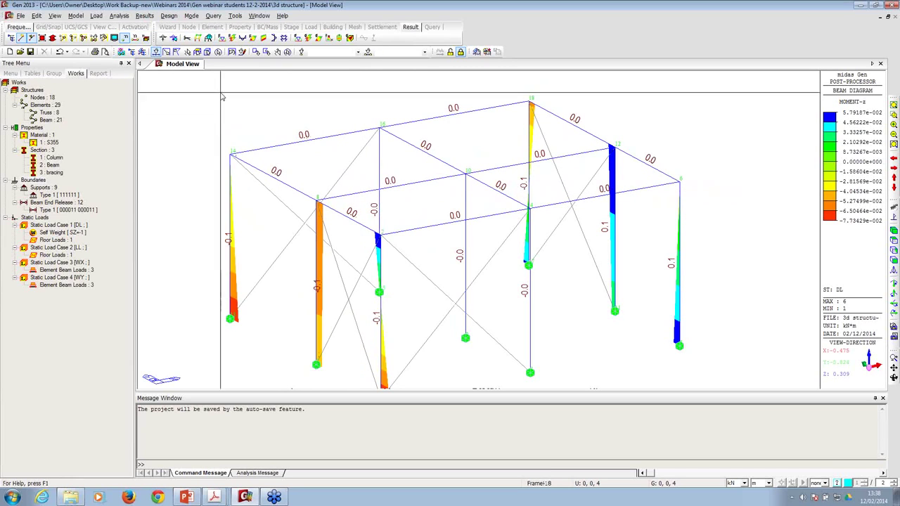
- Open Beam Detail Analysis for ST: DL and pick the roof beam between nodes 8 and 10 in the model
click(145, 15)
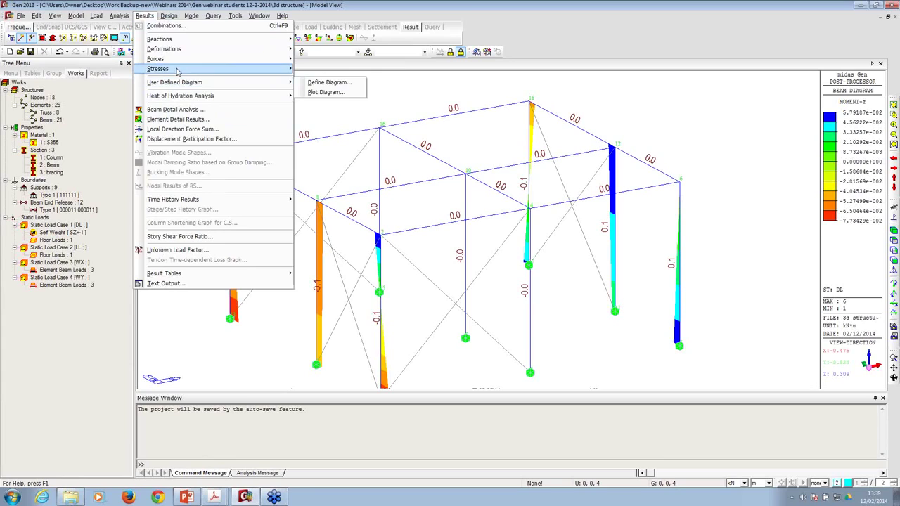
mouse_move(219, 71)
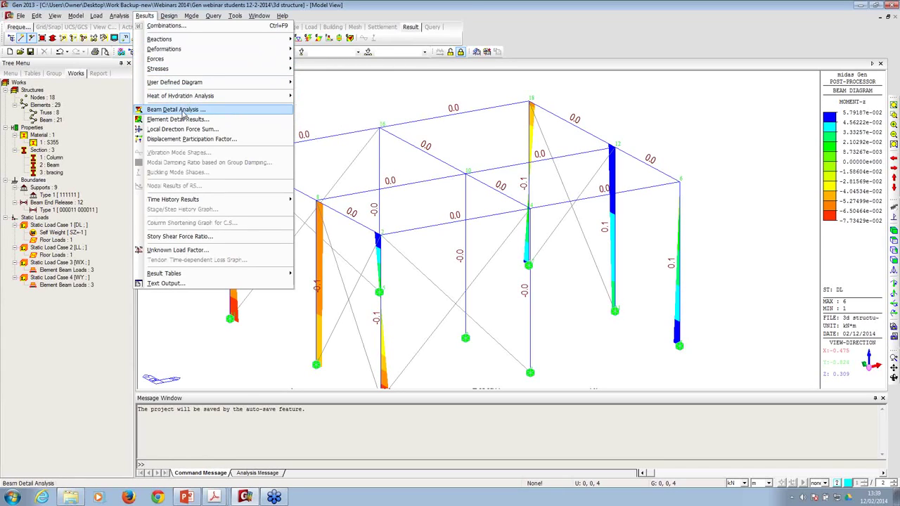
click(182, 113)
drag(205, 92, 543, 173)
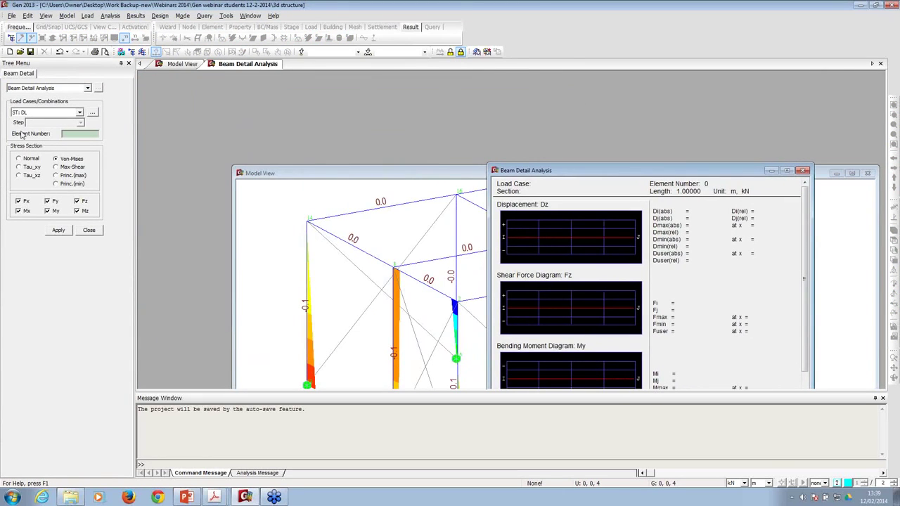
click(71, 134)
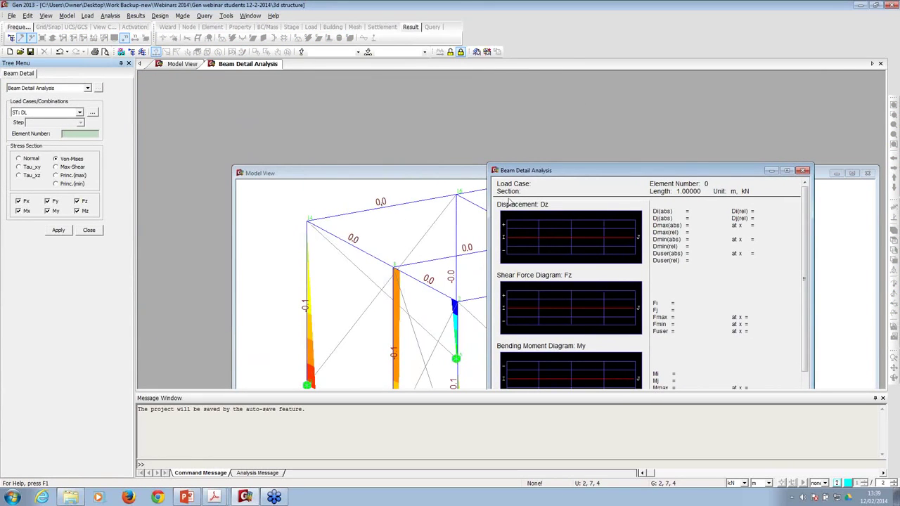
drag(553, 175, 649, 146)
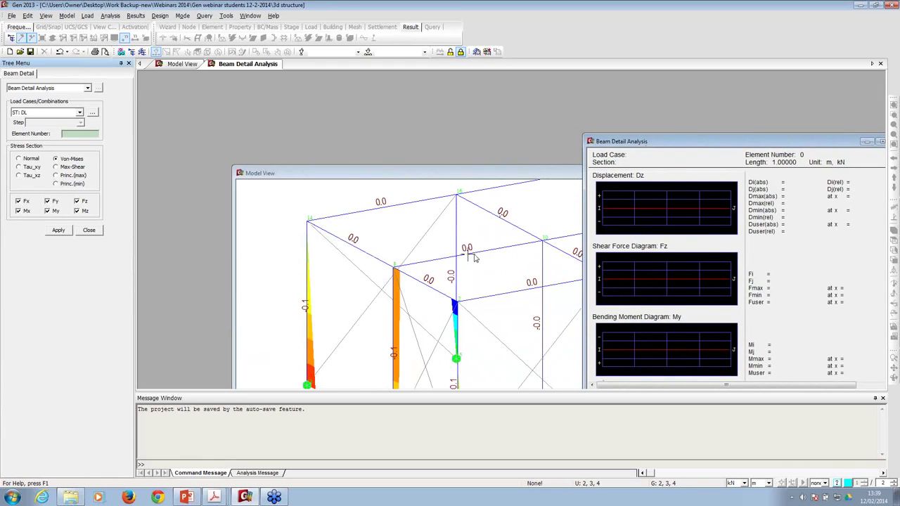
click(469, 259)
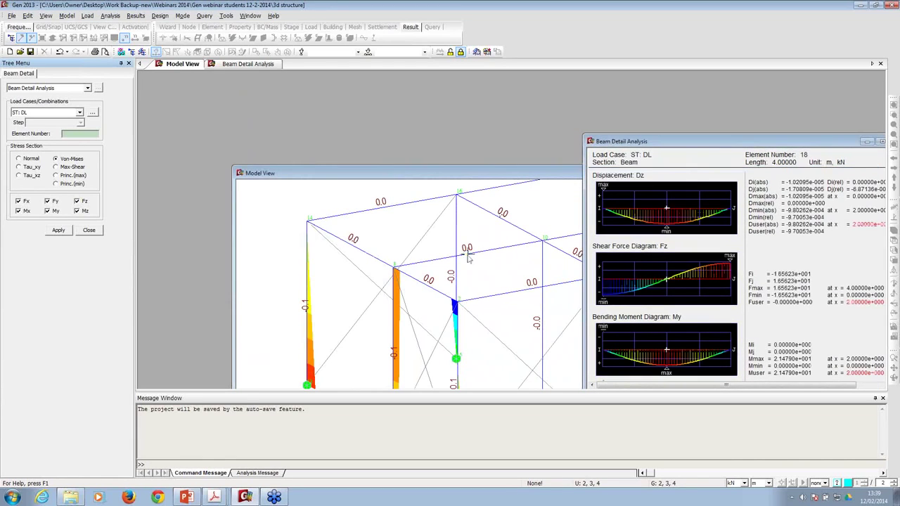
- Maximize the beam detail results and probe displacement, shear and moment along the beam, such as at x about 0.61 m and 2.44 m
drag(652, 145, 307, 75)
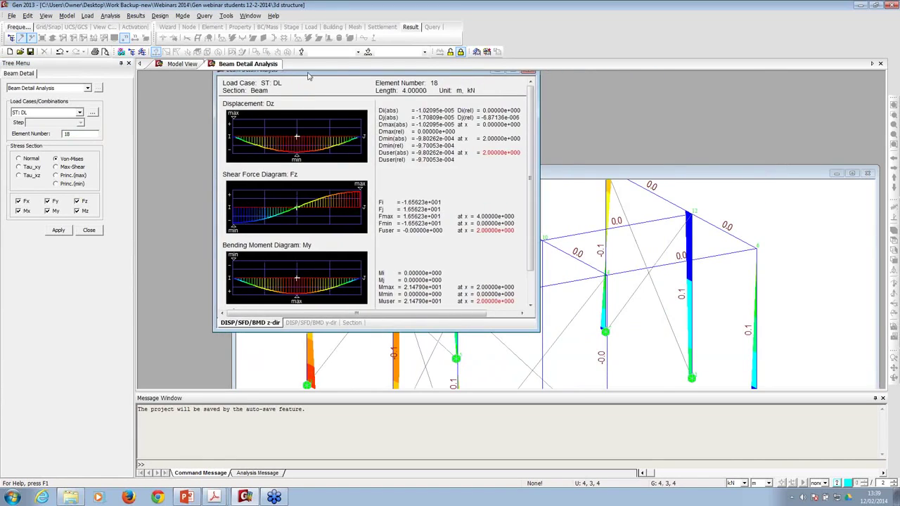
click(512, 73)
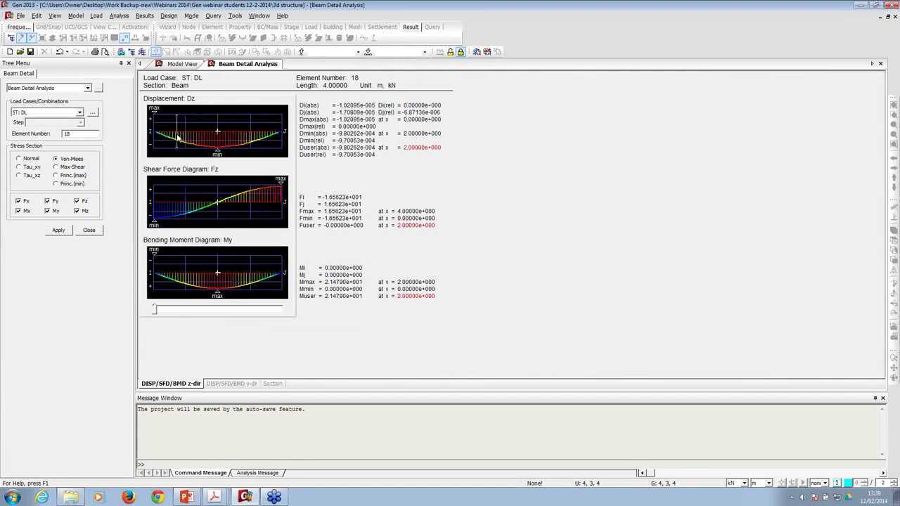
click(200, 138)
drag(201, 138, 235, 134)
drag(155, 313, 175, 312)
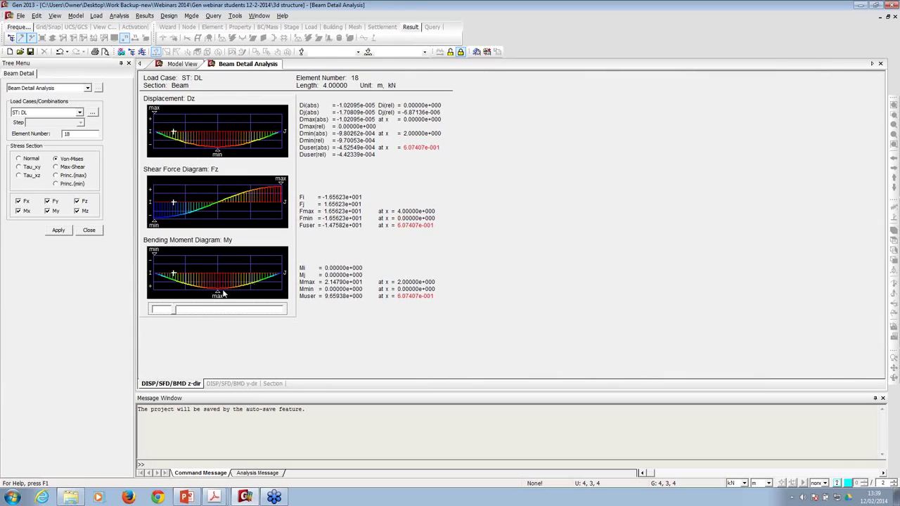
drag(176, 310, 233, 310)
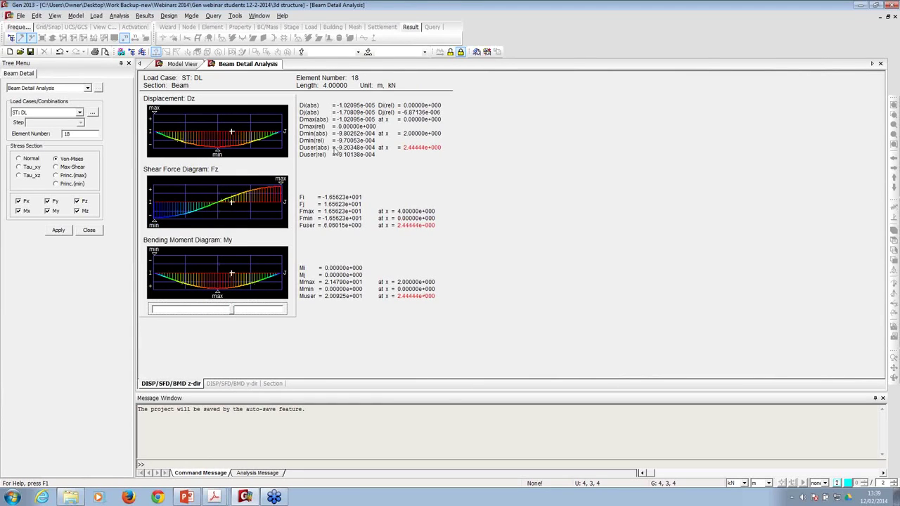
- Examine the beam's von-Mises section stresses near midspan by probing points on the flanges and the web
click(272, 384)
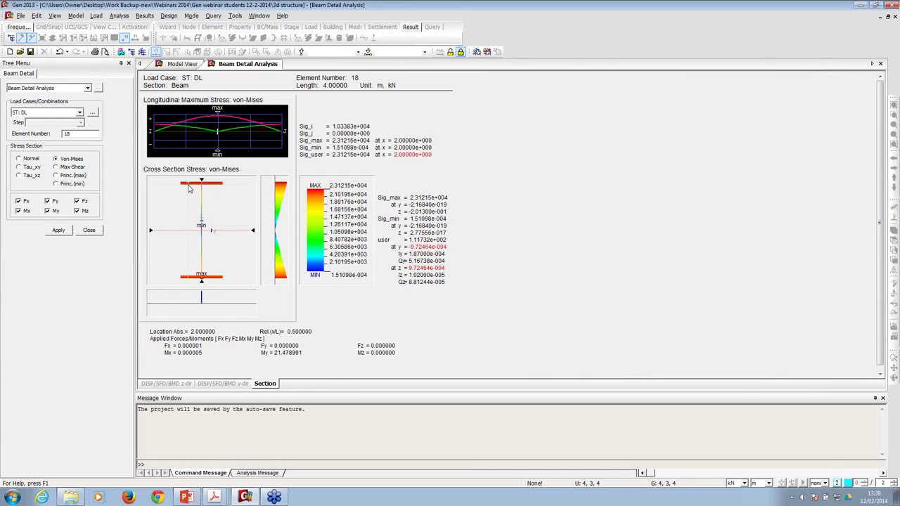
drag(192, 184, 221, 188)
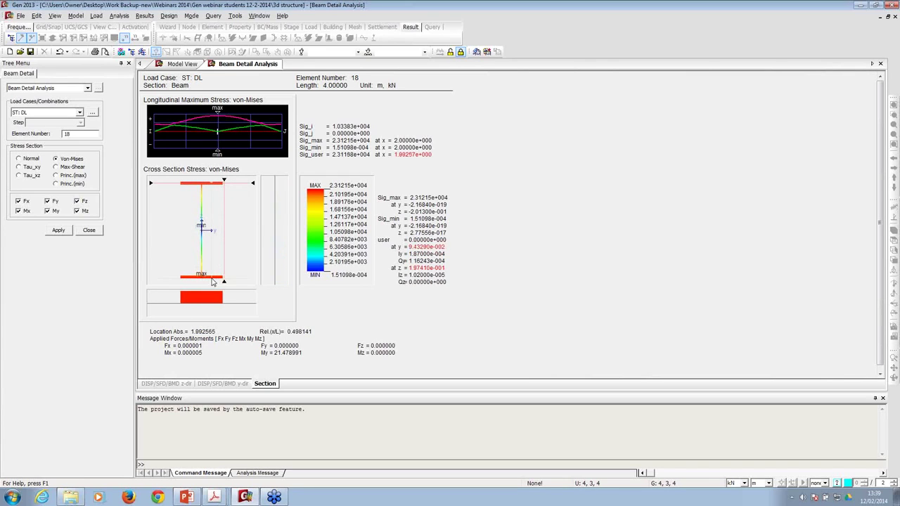
click(202, 250)
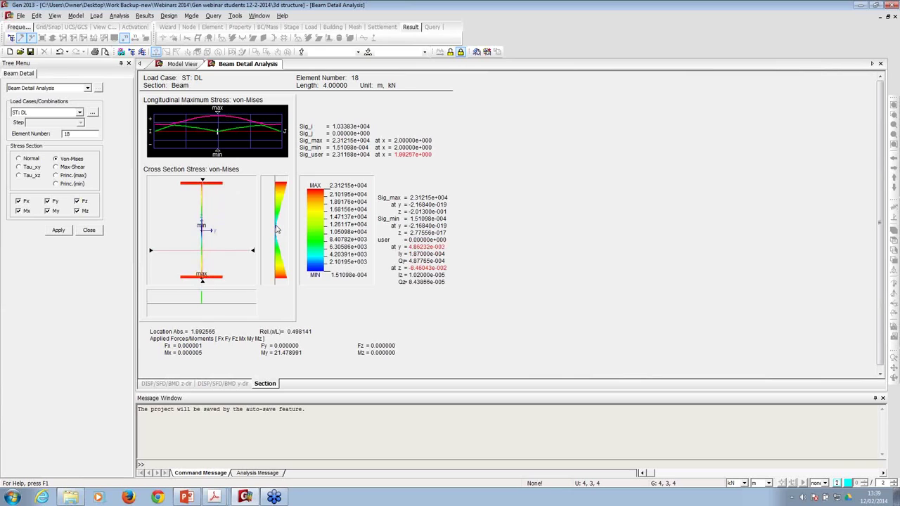
click(187, 276)
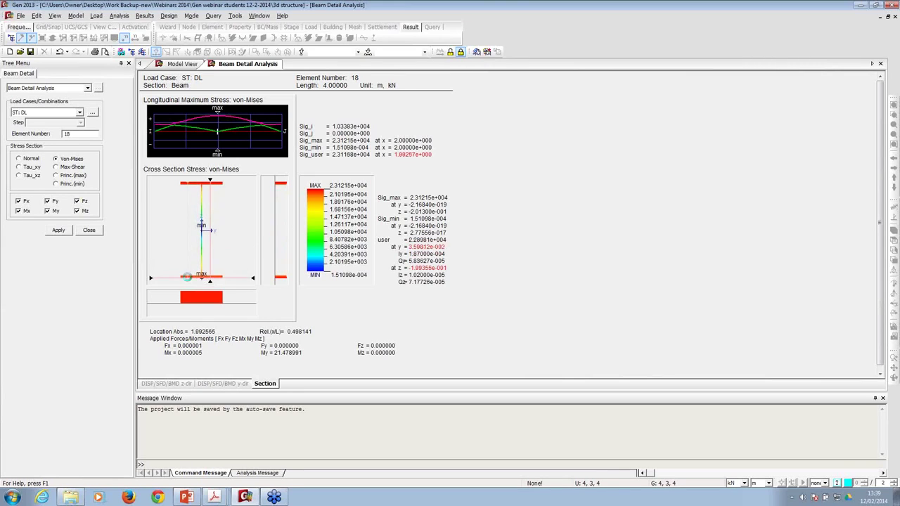
- Display the roof beam's normal section stresses near midspan and probe the stress distribution at a point on the web
click(27, 159)
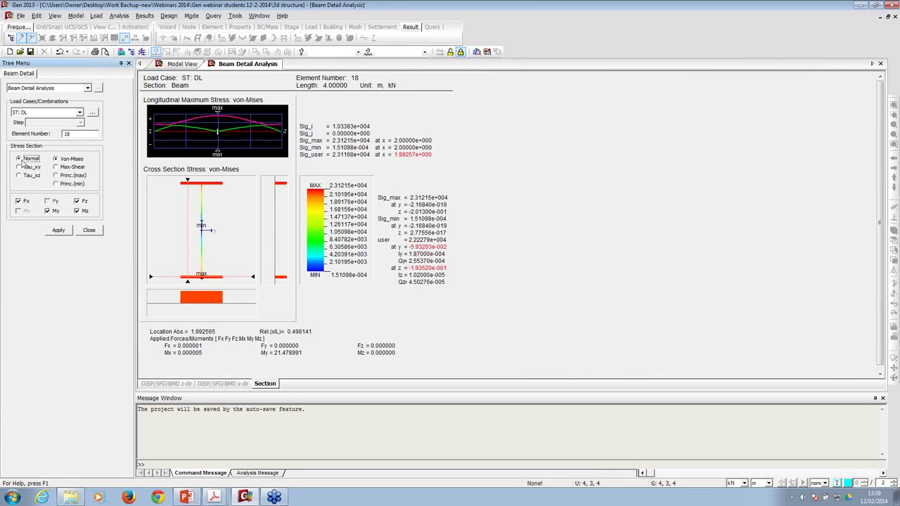
click(58, 232)
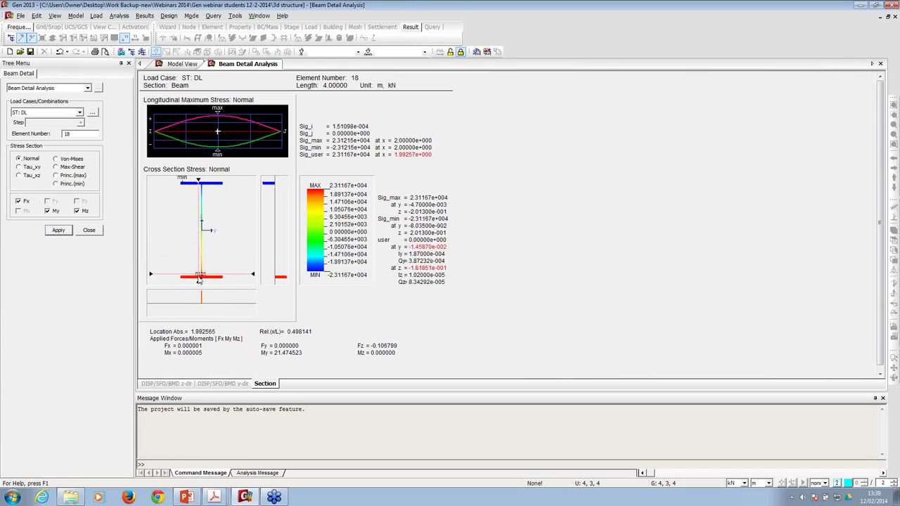
click(203, 249)
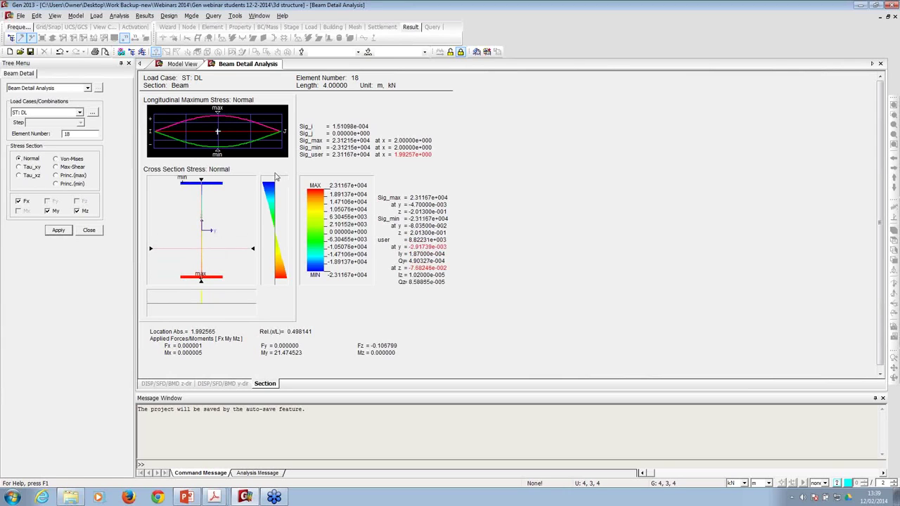
- Display the roof beam's Tau_xz shear stresses, and return to the model view with Beam Detail Analysis closed
click(26, 169)
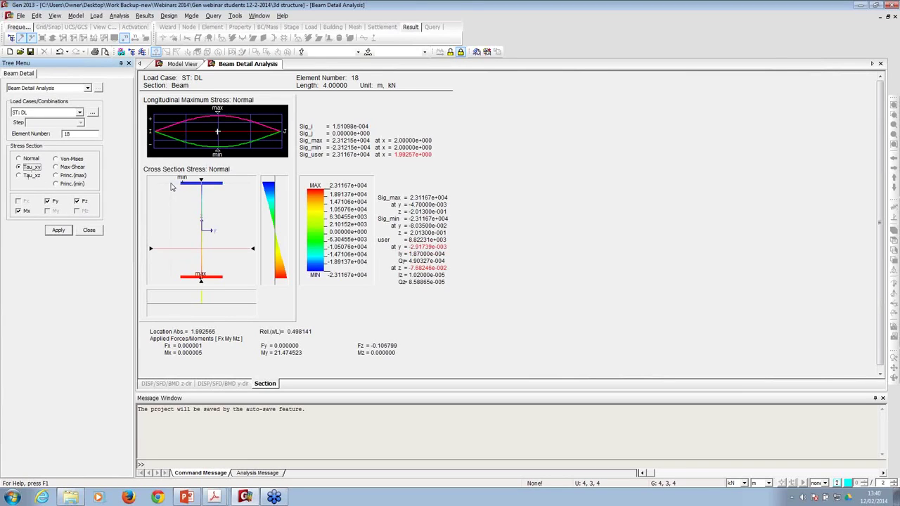
click(27, 177)
click(58, 231)
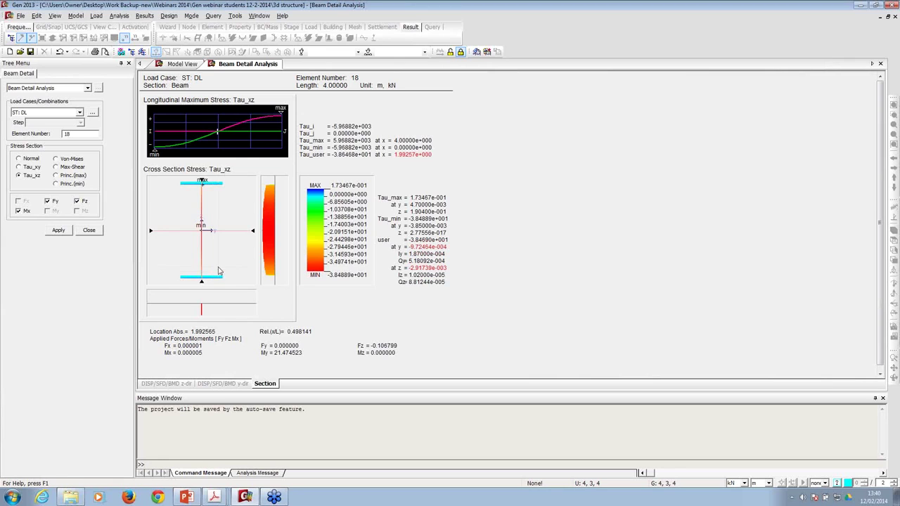
click(176, 64)
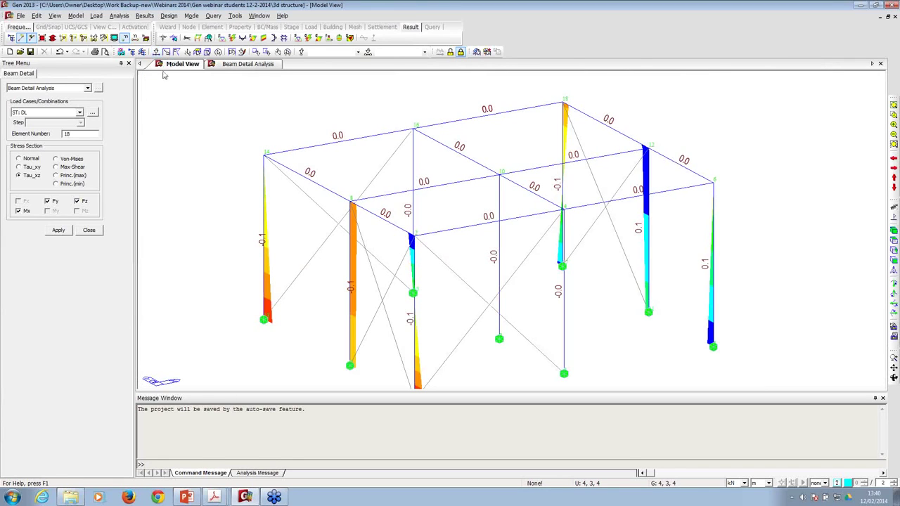
click(95, 230)
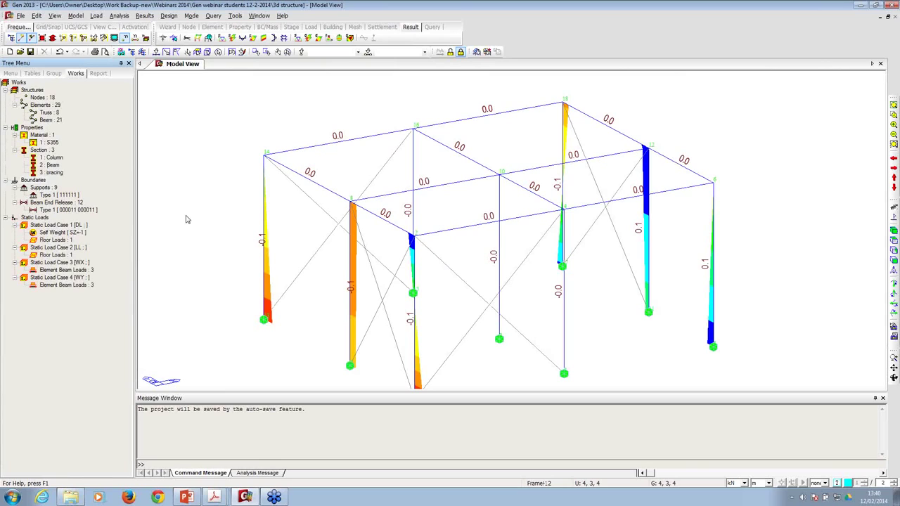
- Set the steel design code to BS5950-90 in the steel design parameters
click(169, 16)
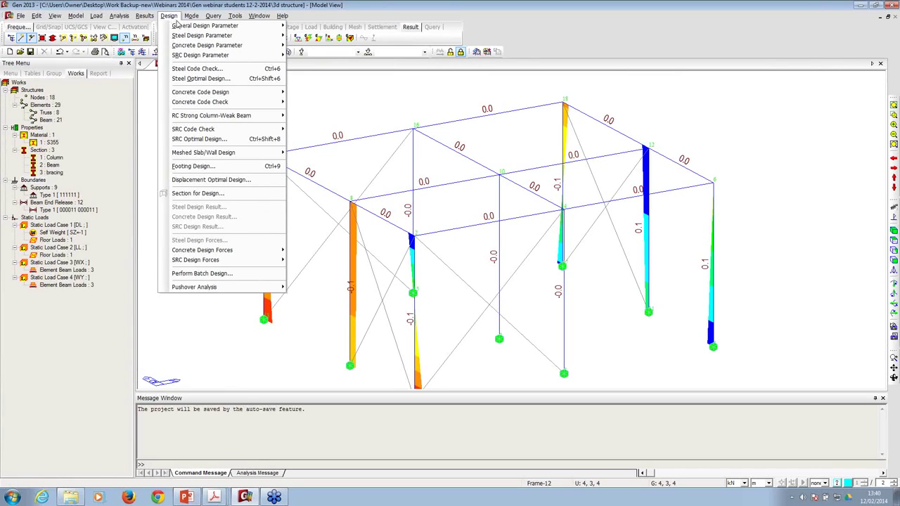
mouse_move(181, 26)
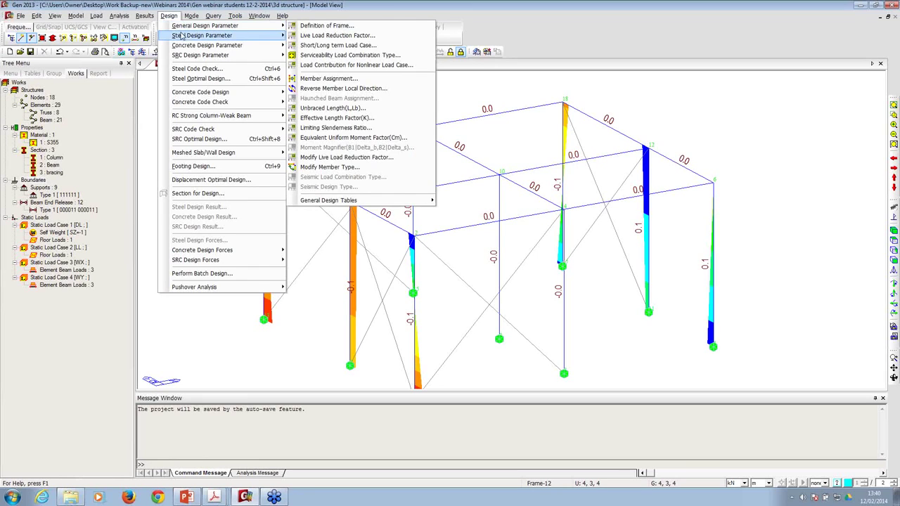
mouse_move(199, 40)
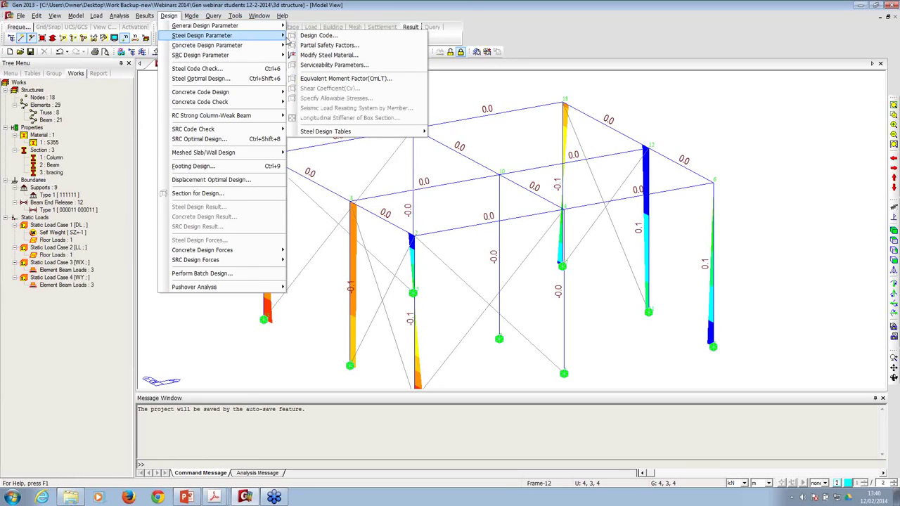
click(327, 38)
click(472, 208)
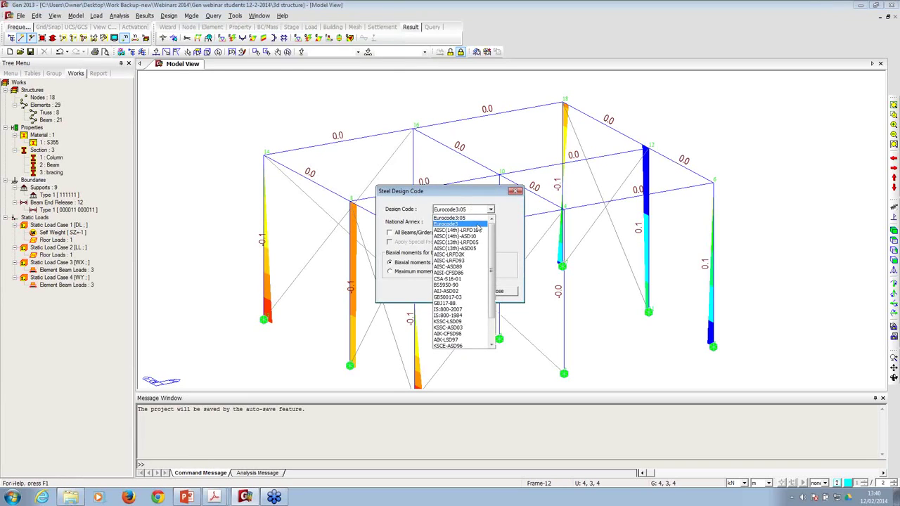
click(450, 284)
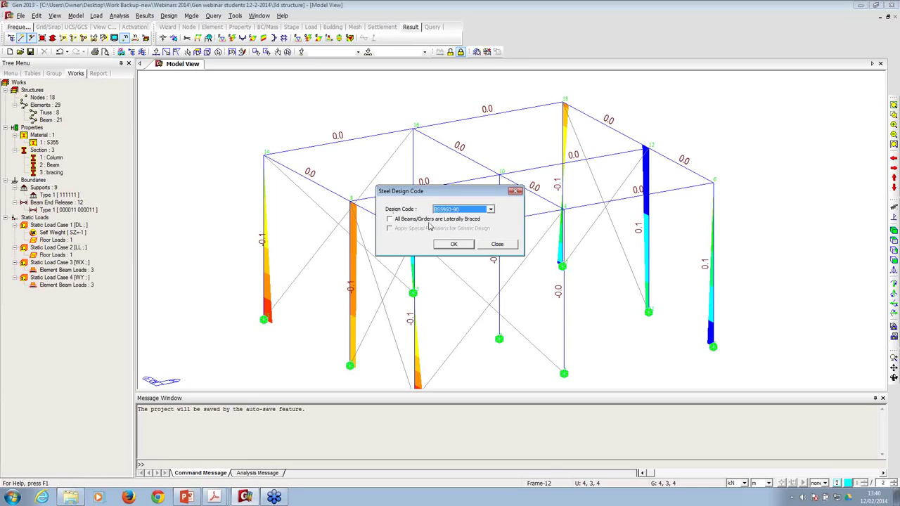
click(404, 221)
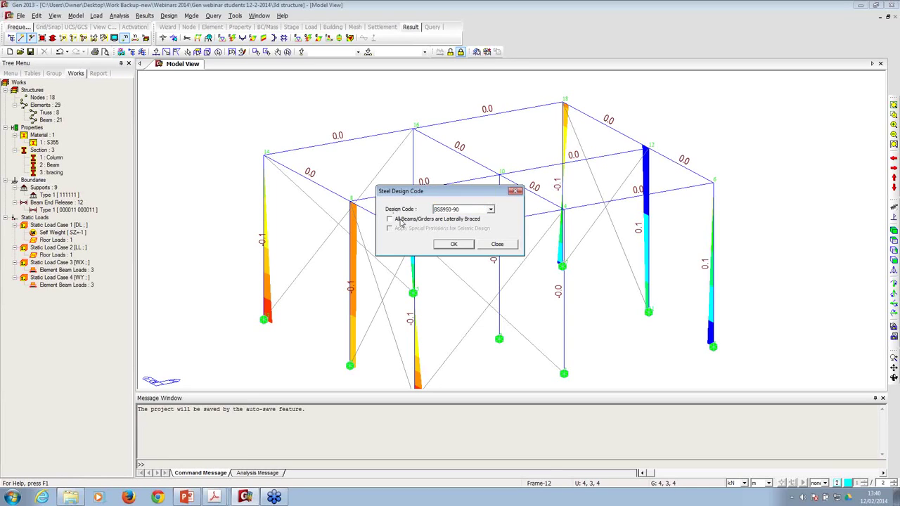
click(453, 245)
- Run the steel code check on all members and expand the result list to show the full columns of forces and resistances
click(168, 17)
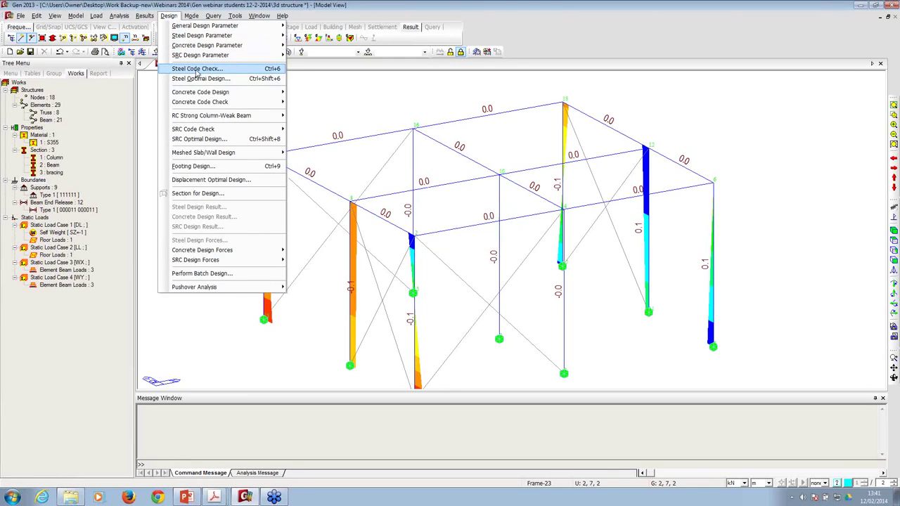
click(197, 69)
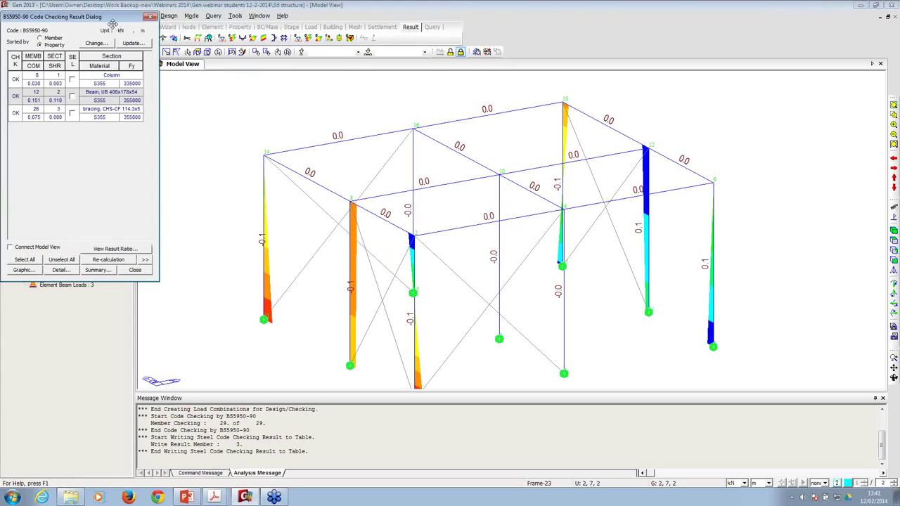
drag(112, 24, 300, 35)
click(334, 276)
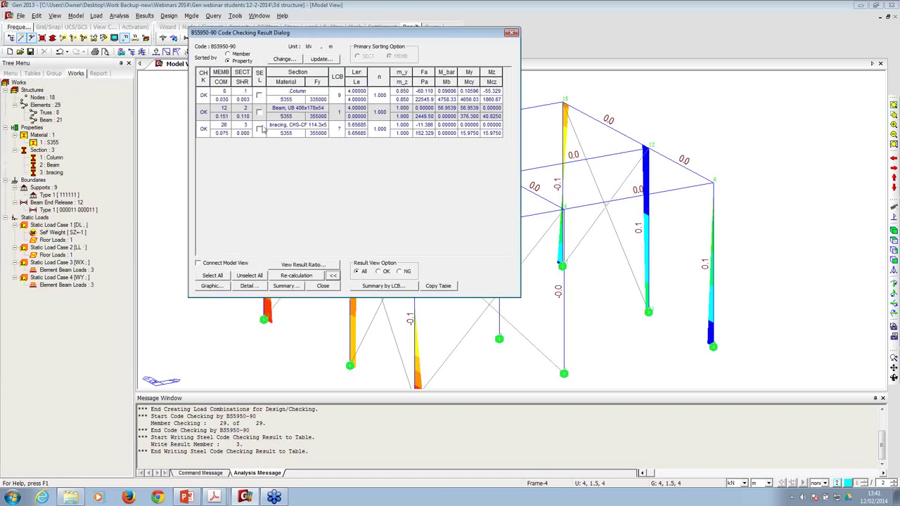
click(223, 135)
- Open the graphic report for the Column section and examine its member forces, design parameters and checking results before closing it
click(258, 95)
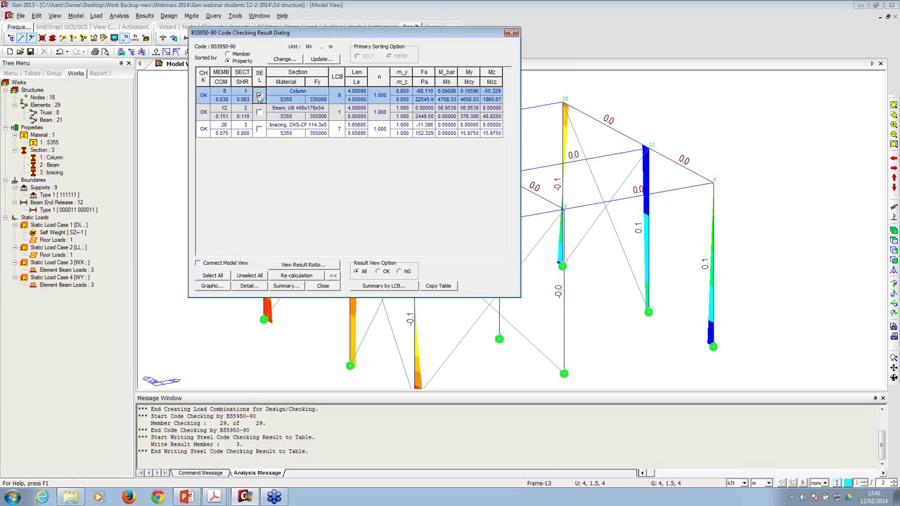
click(227, 287)
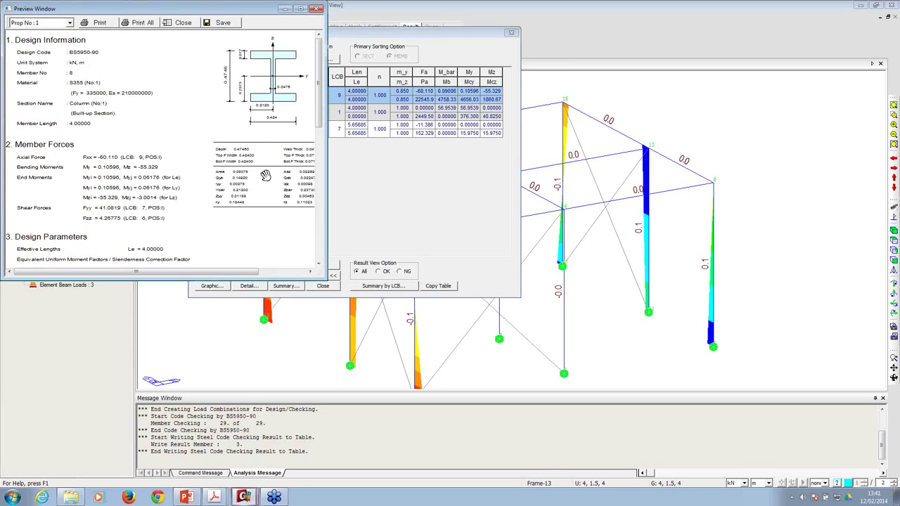
drag(322, 277, 603, 457)
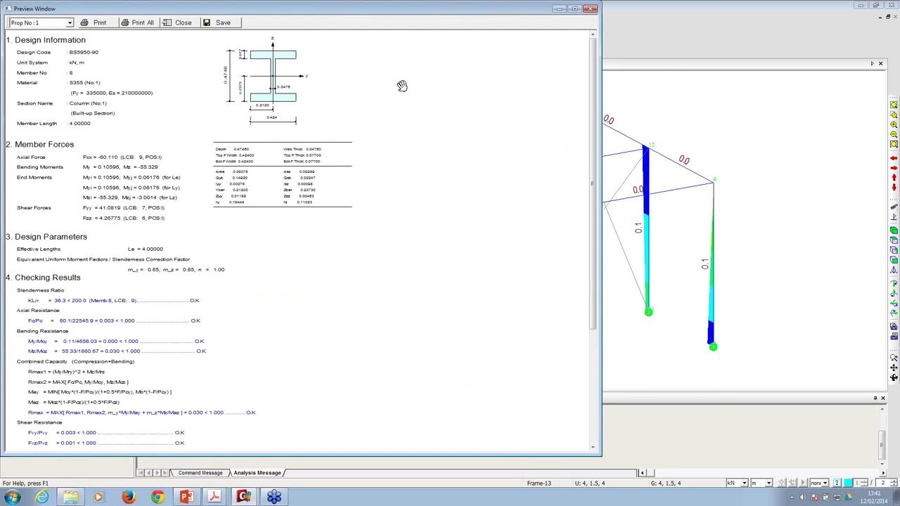
scroll(470, 83, down, 1)
scroll(468, 76, up, 1)
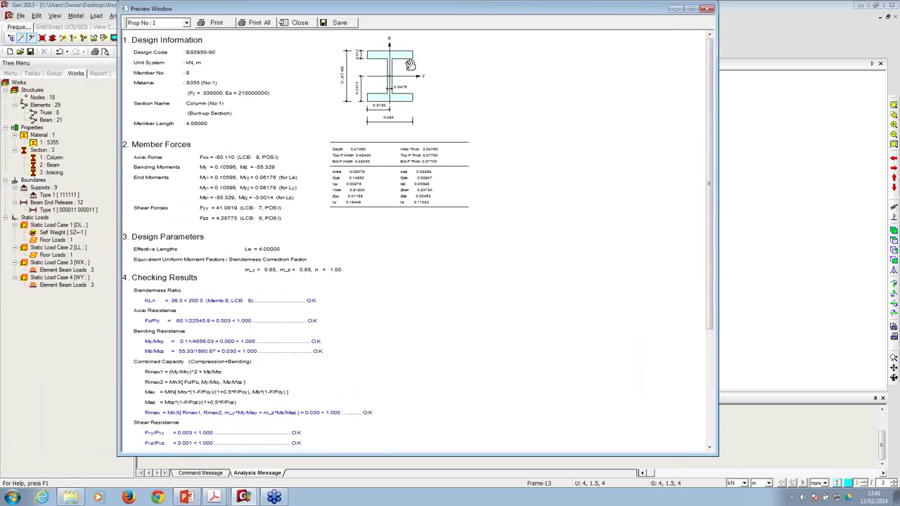
scroll(336, 176, down, 2)
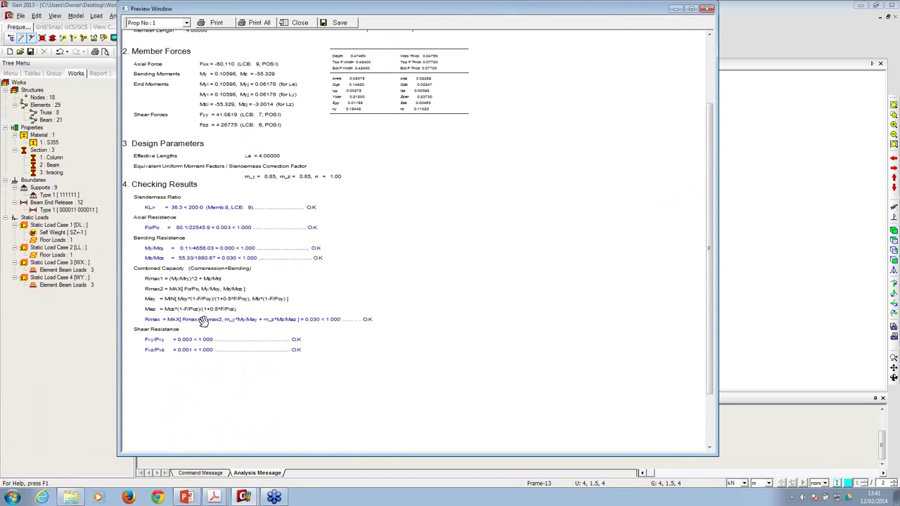
click(708, 8)
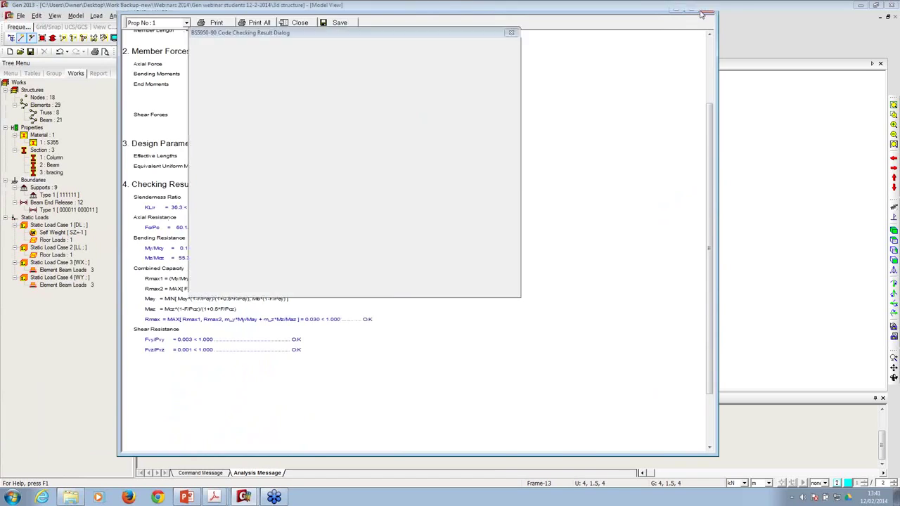
- List the code check results by member and connect them to the model view
click(227, 54)
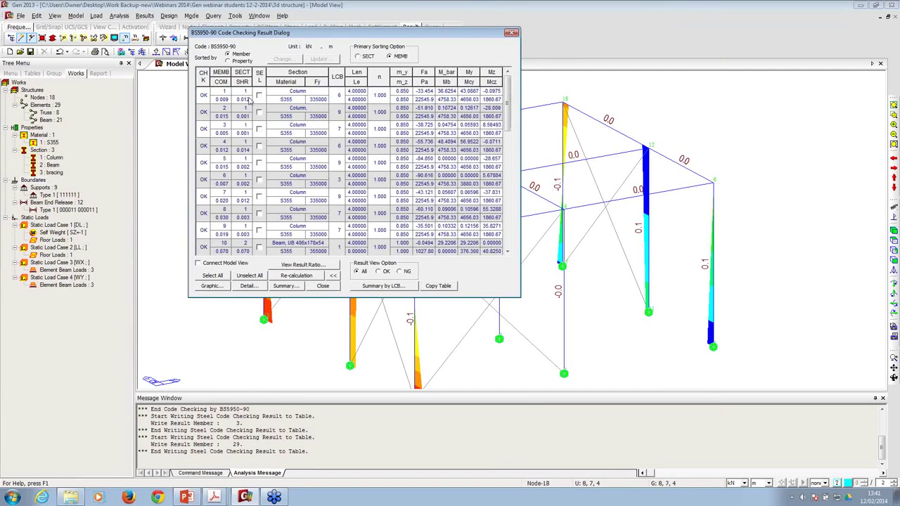
drag(265, 37, 137, 24)
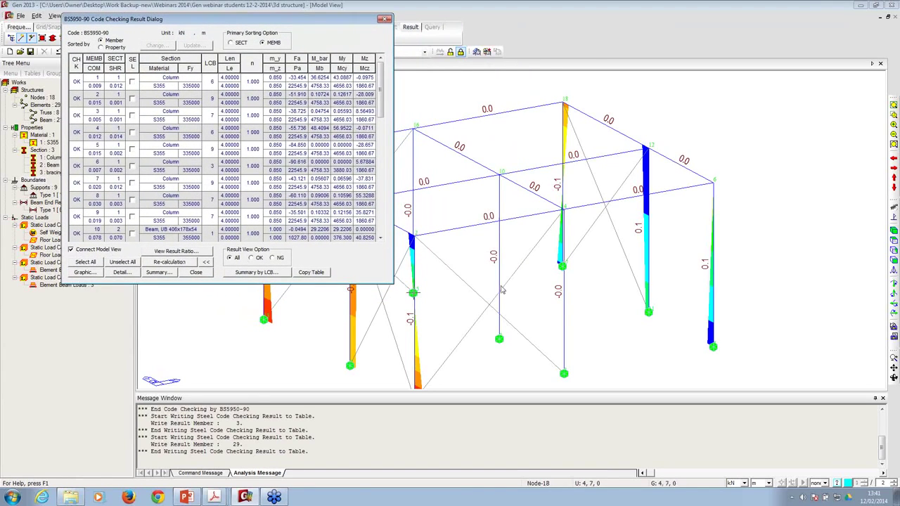
click(77, 253)
click(651, 232)
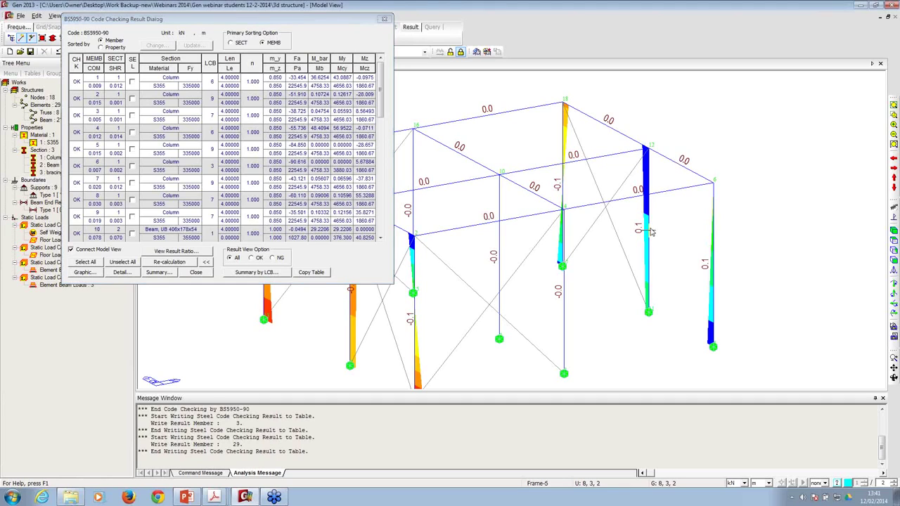
click(86, 273)
click(269, 175)
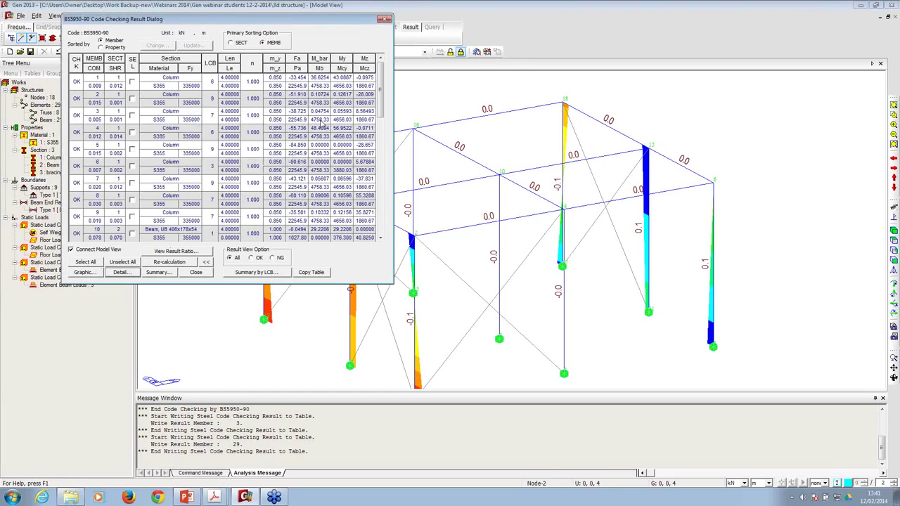
- Select the column below node 12 in the model and open its detailed code check report, maximized in the MIDAS/Text Editor
scroll(383, 93, down, 2)
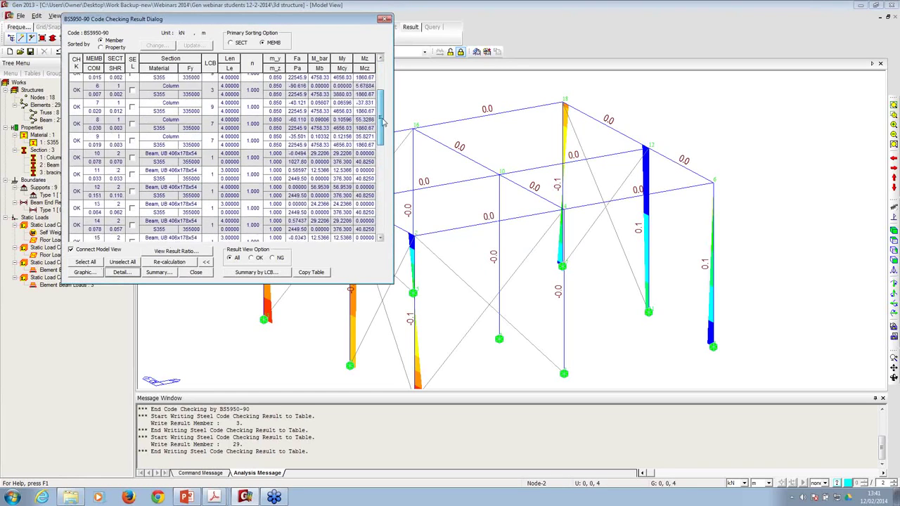
drag(232, 19, 207, 96)
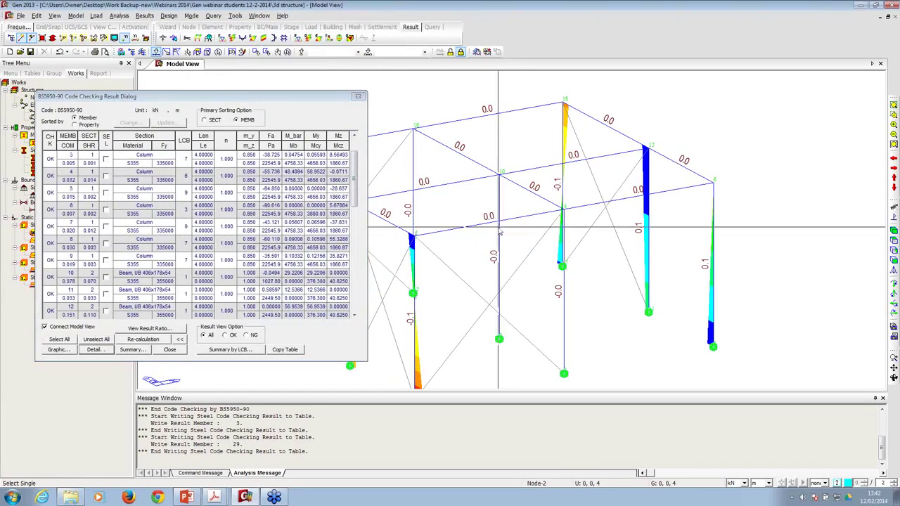
click(647, 243)
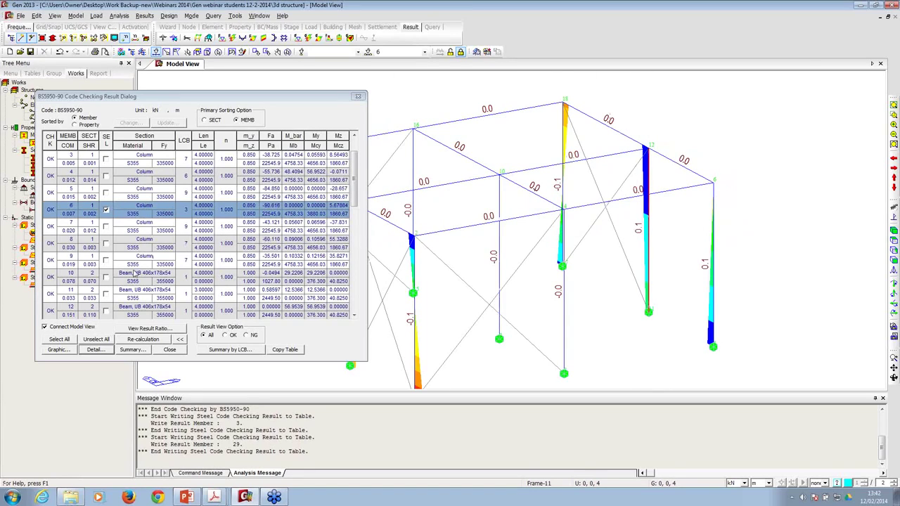
click(96, 350)
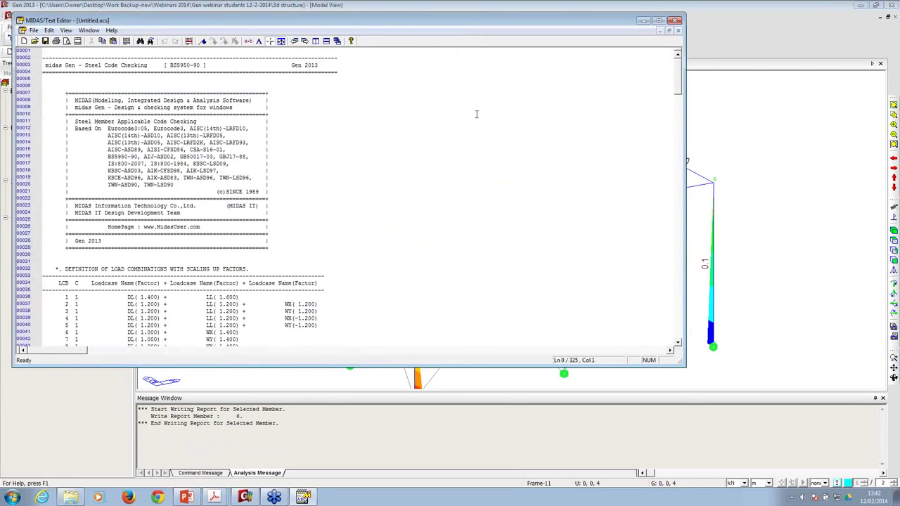
click(659, 20)
- Read through the column's detailed code check report down to the combined capacity checks, then close it without saving the temporary file
click(363, 133)
scroll(281, 126, down, 4)
scroll(200, 119, down, 20)
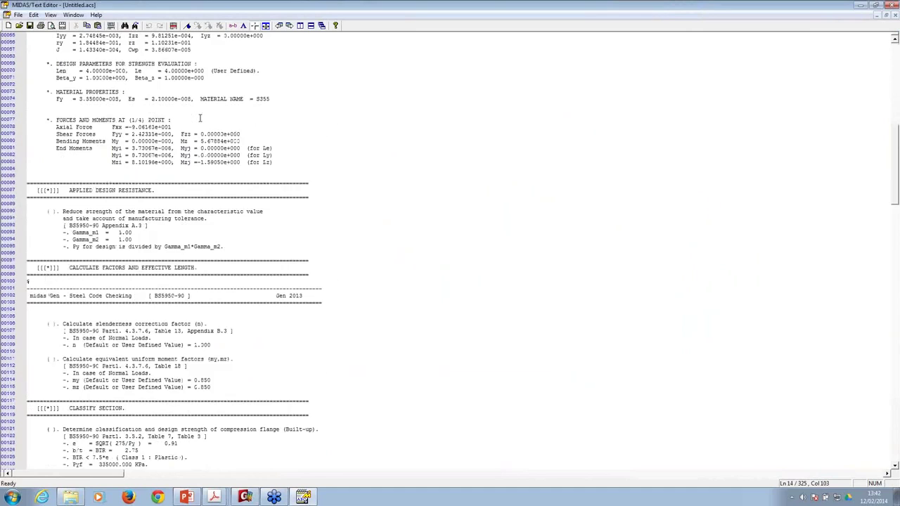
scroll(170, 125, down, 19)
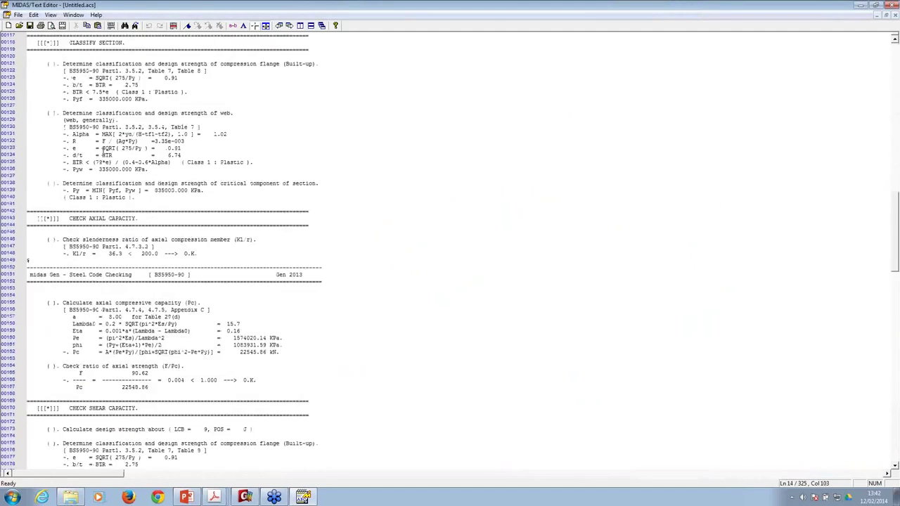
scroll(102, 150, down, 7)
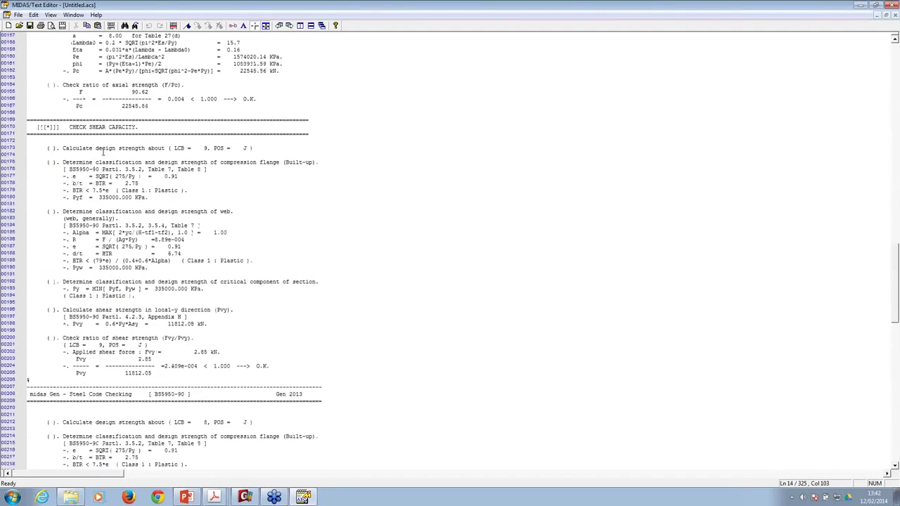
scroll(109, 147, down, 17)
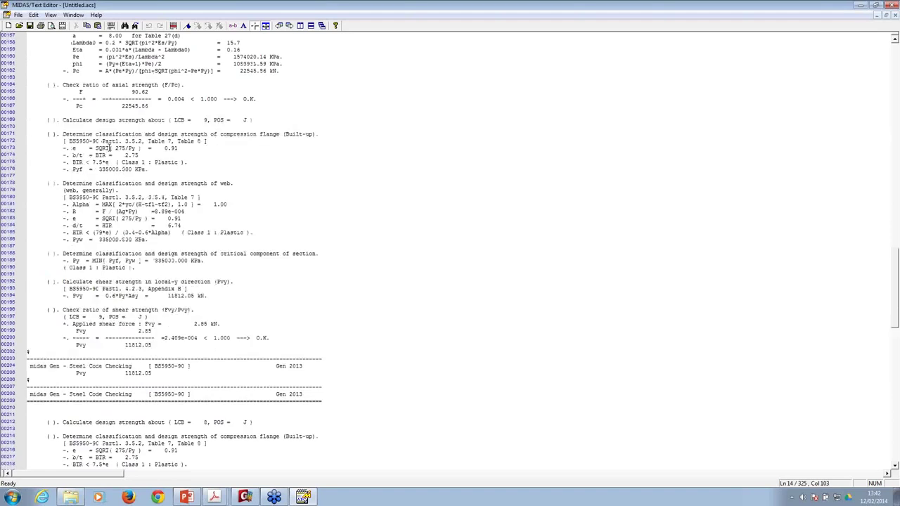
scroll(109, 148, down, 4)
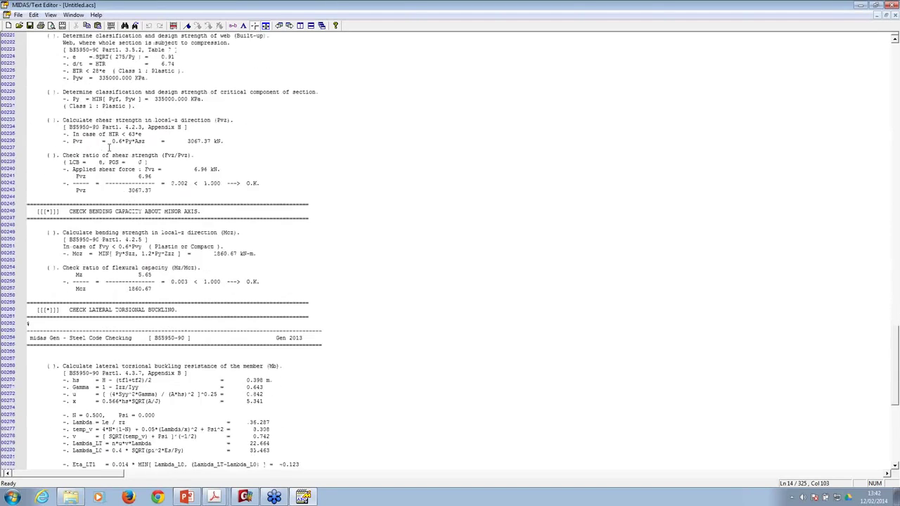
scroll(191, 161, down, 20)
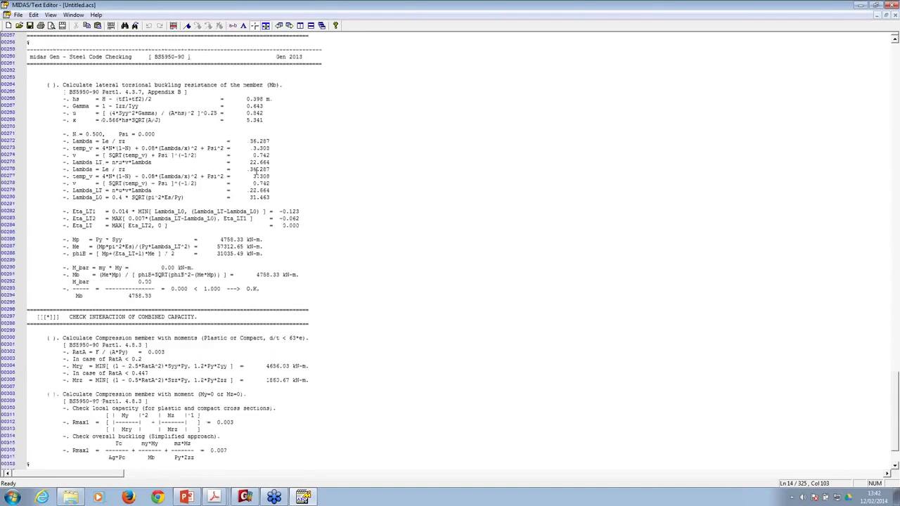
scroll(255, 171, up, 1)
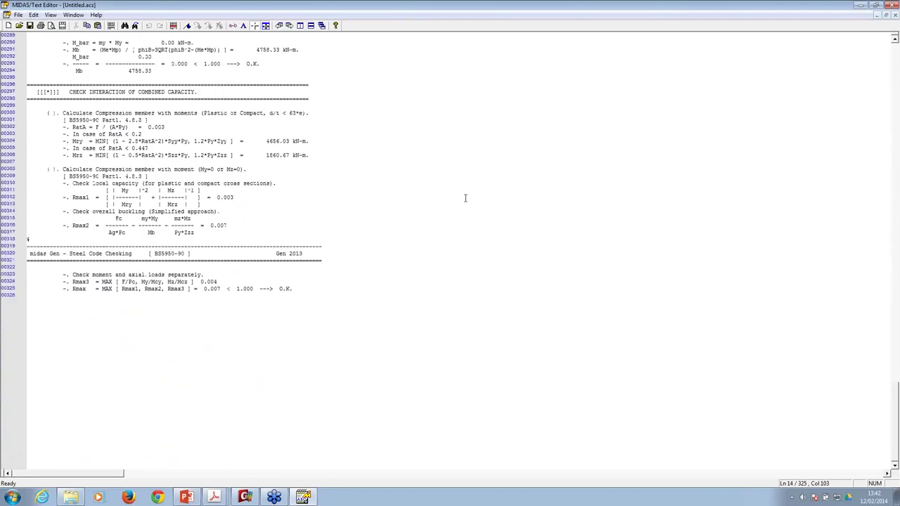
scroll(464, 197, up, 10)
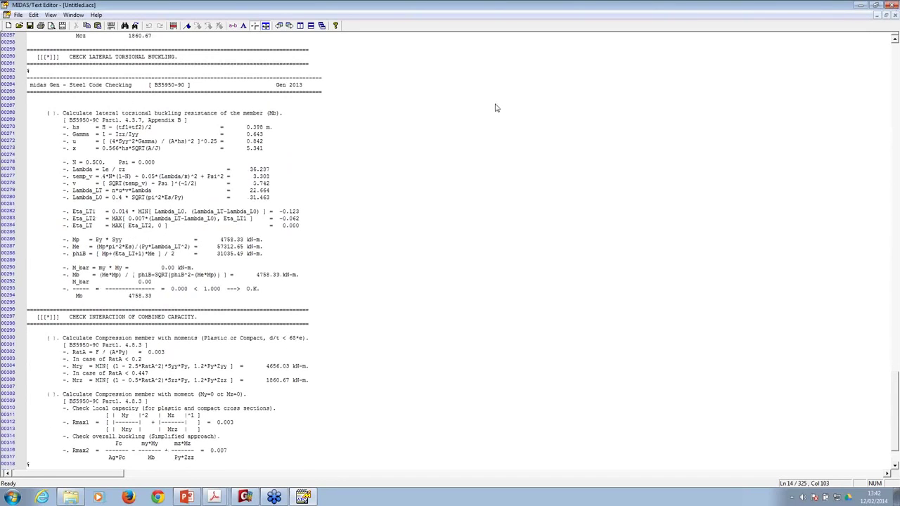
drag(72, 177, 285, 177)
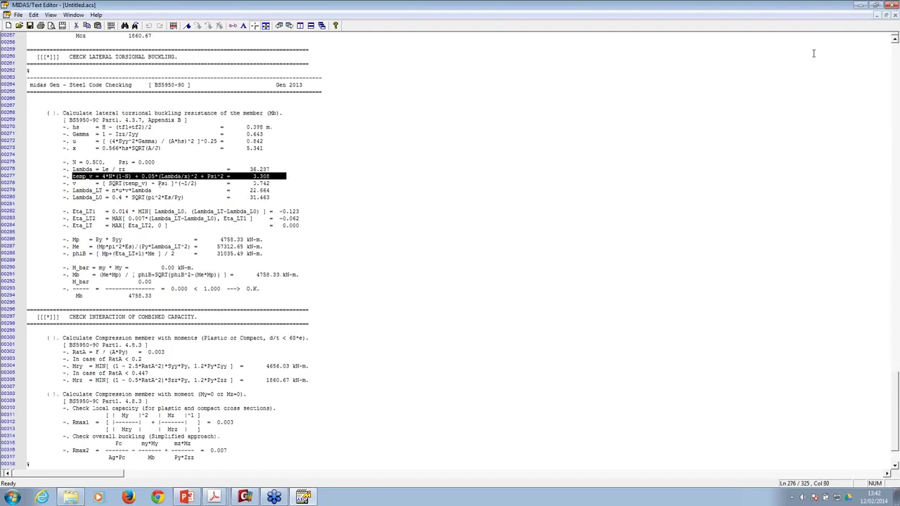
click(894, 5)
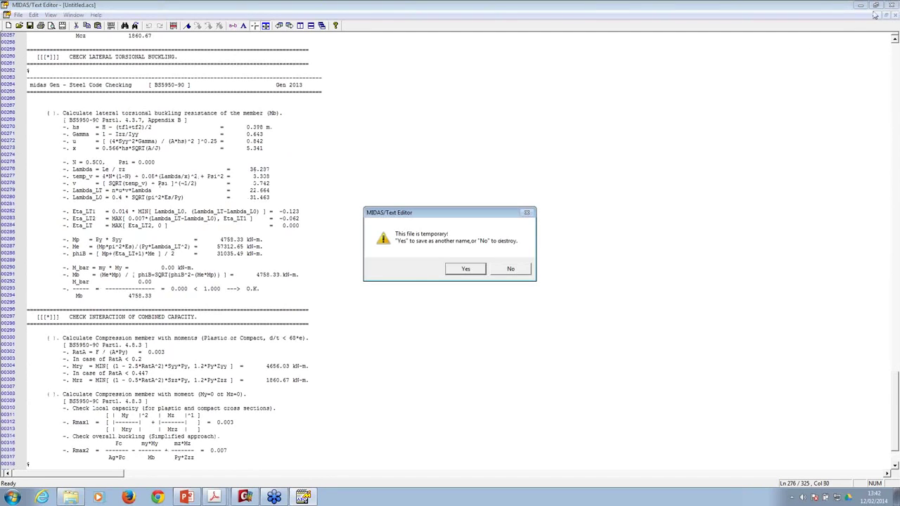
click(509, 269)
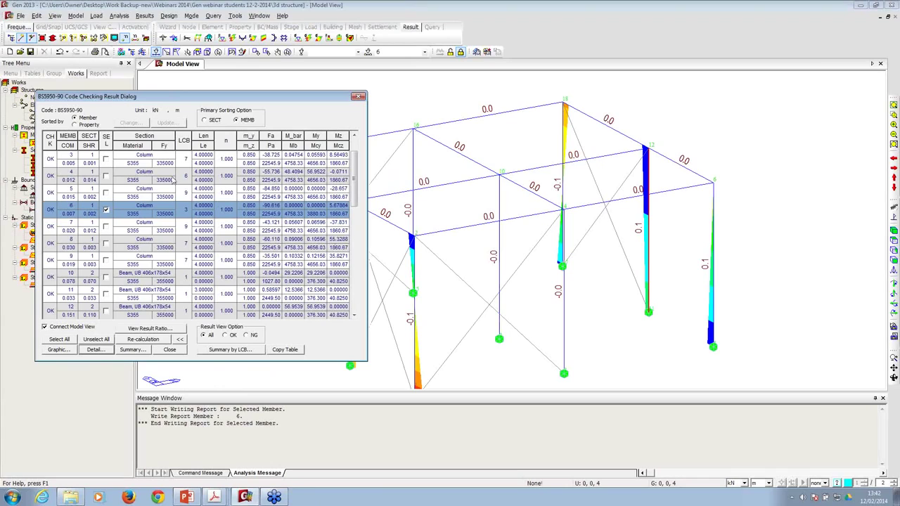
- List the code check results by property and select the Column section
click(80, 127)
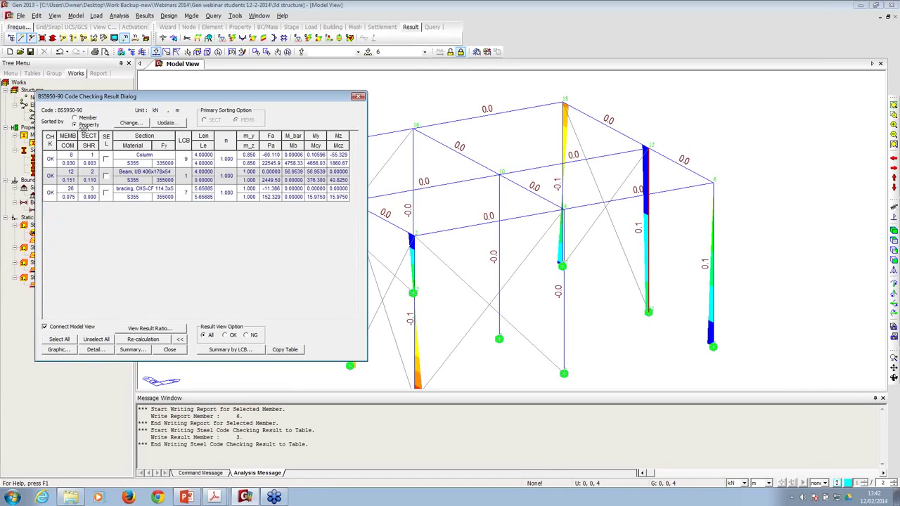
click(69, 165)
click(105, 159)
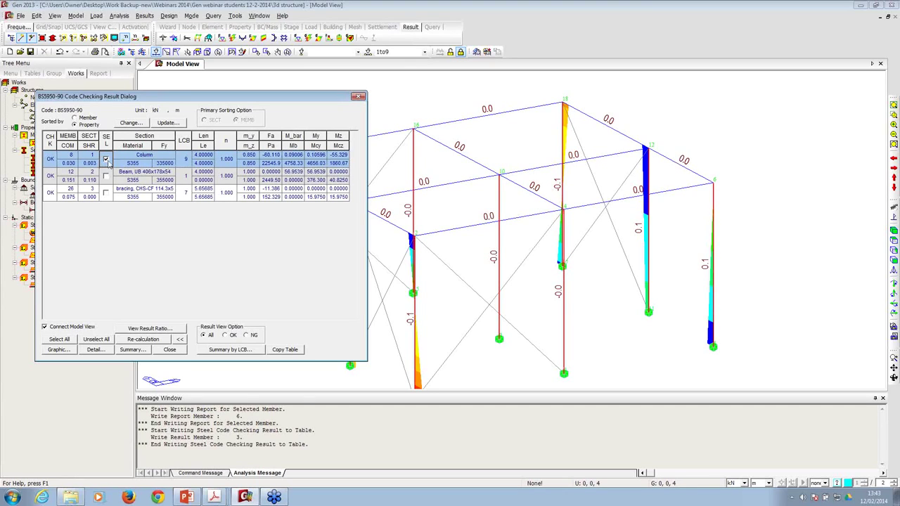
- Search the BS4-93 database for I-sections that satisfy the Column check with a combined ratio from 0.8 to 1
click(130, 123)
click(239, 153)
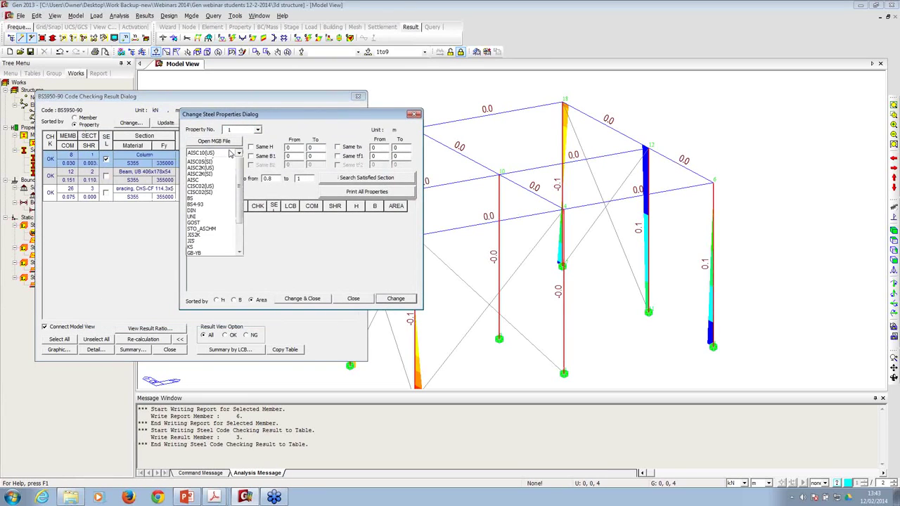
click(201, 222)
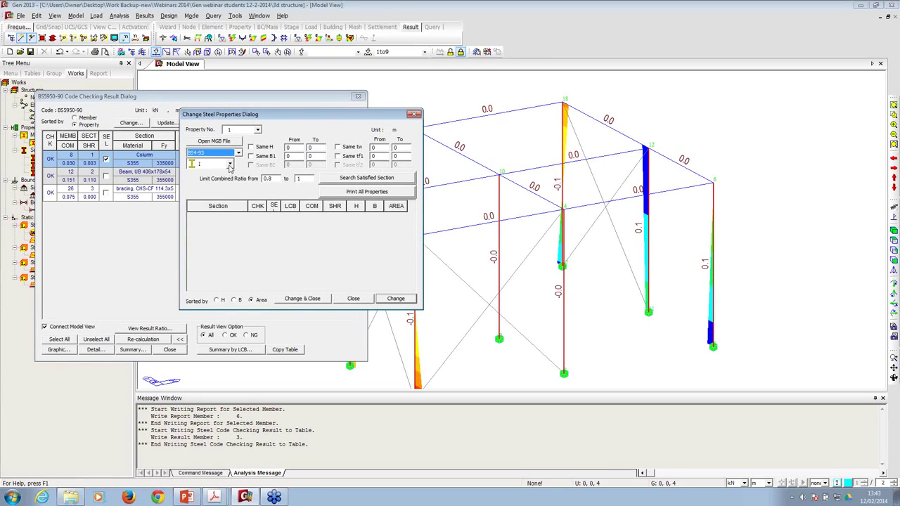
double_click(276, 179)
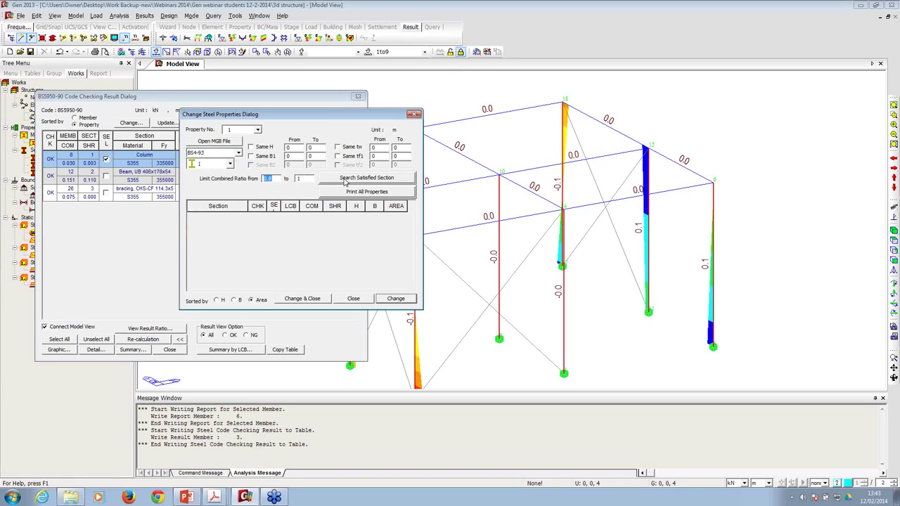
click(345, 180)
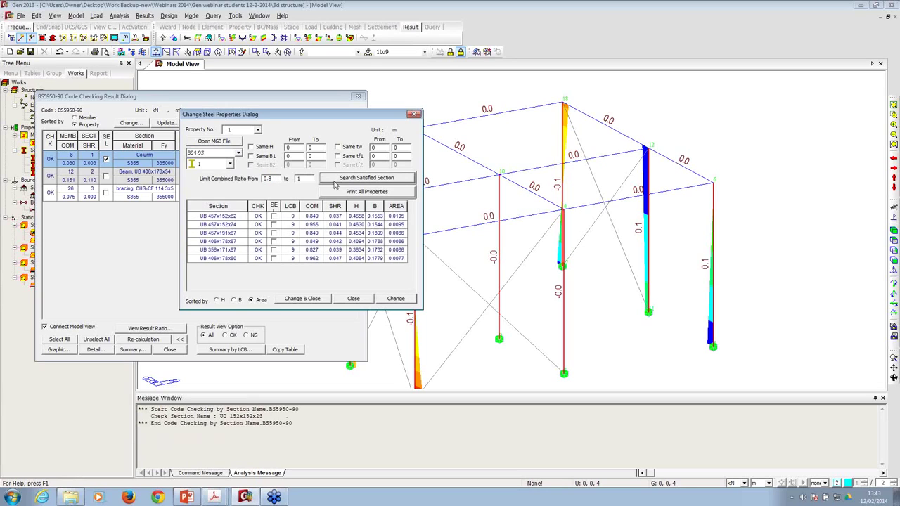
- Change the Column section to UB 457x191x67 from the satisfied sections and close the property change dialog
click(273, 233)
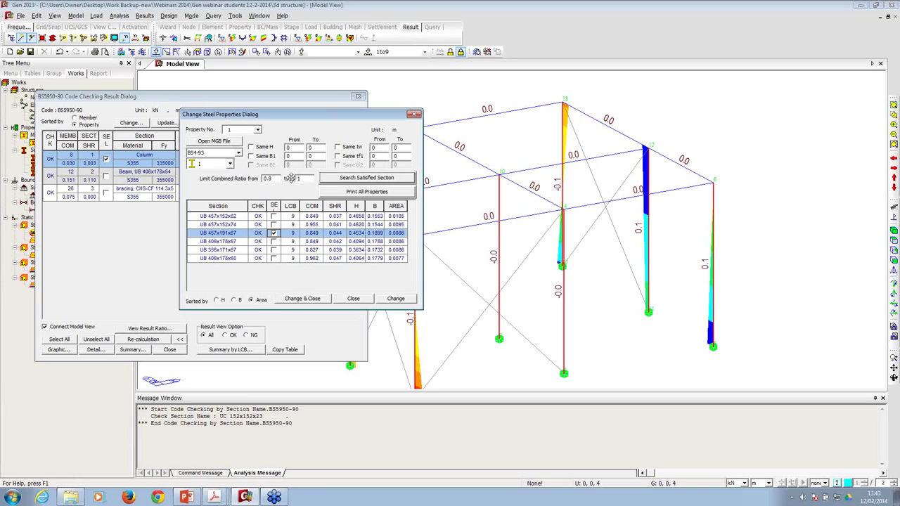
double_click(267, 179)
click(299, 300)
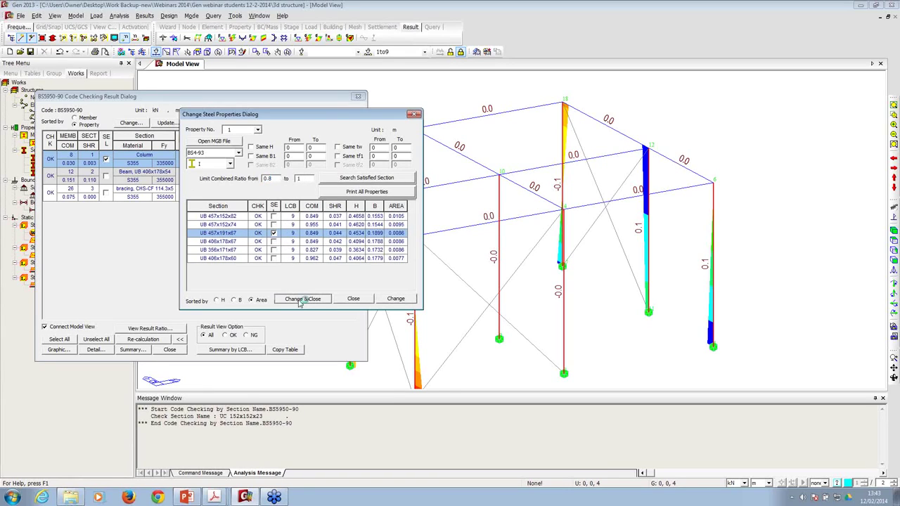
click(299, 301)
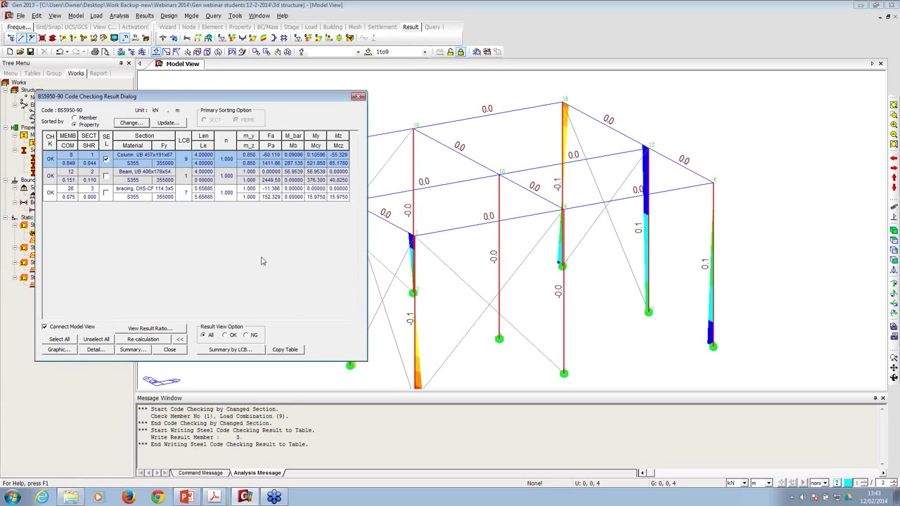
- Update the model's Column property with UB 457x191x67, accept deleting the existing results, and rerun the analysis and code check
drag(123, 97, 360, 94)
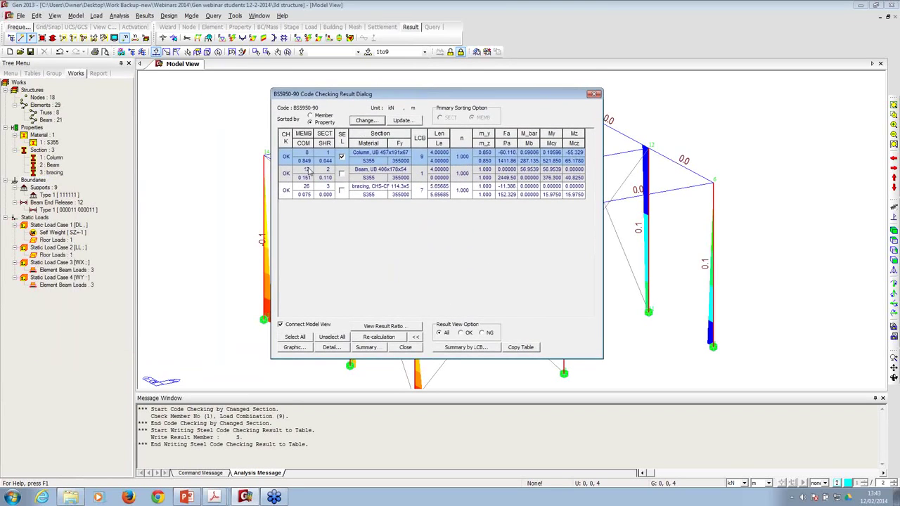
click(303, 162)
drag(406, 98, 567, 170)
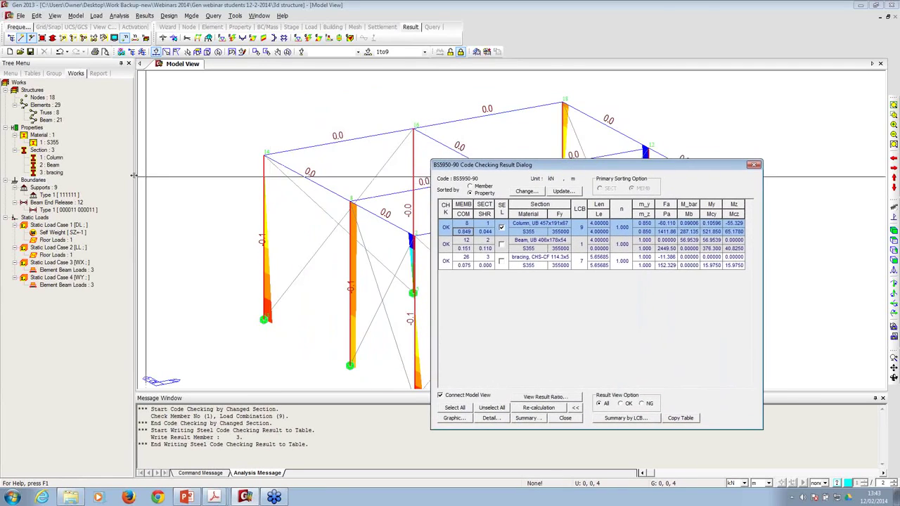
click(559, 193)
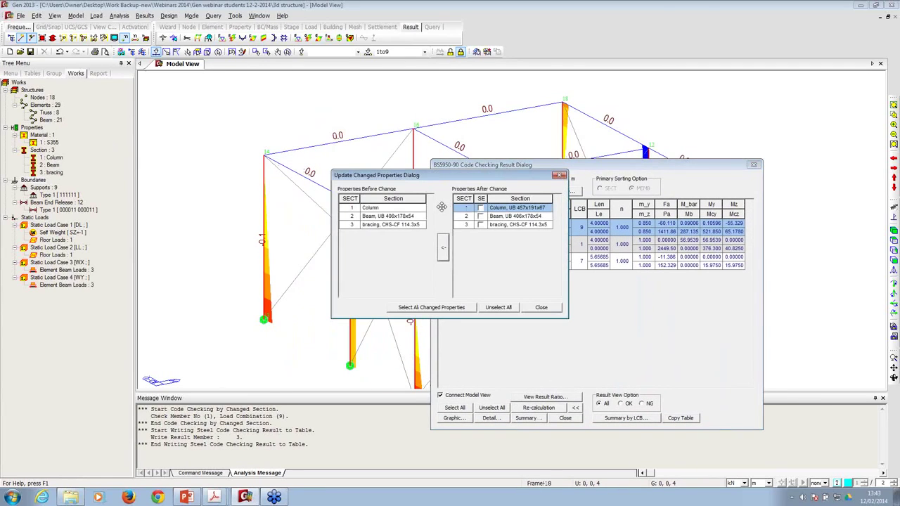
click(443, 248)
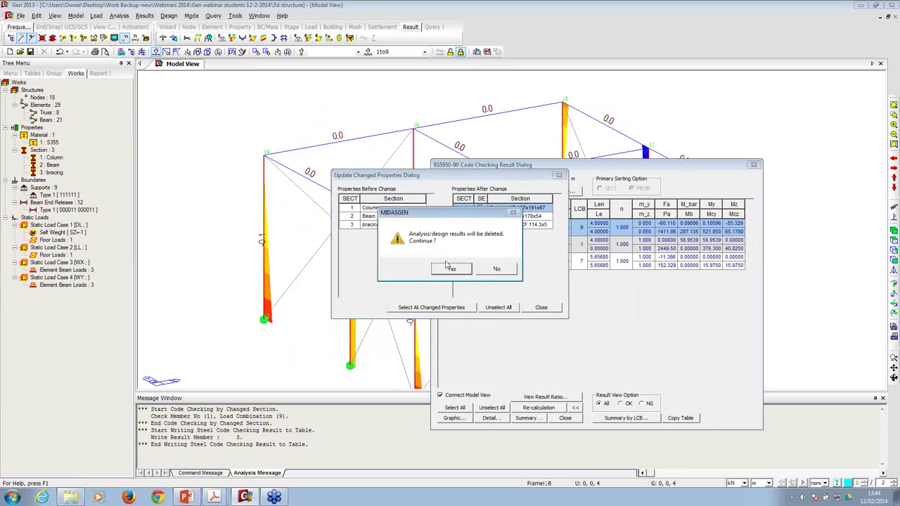
click(448, 268)
click(455, 307)
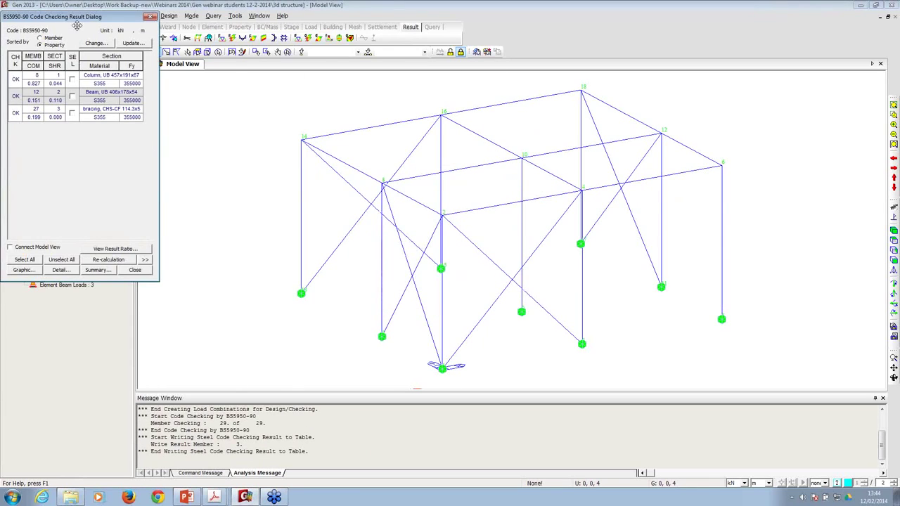
- Select the updated Column in the expanded result list and examine its graphic report before closing the preview
drag(75, 19, 519, 90)
click(517, 153)
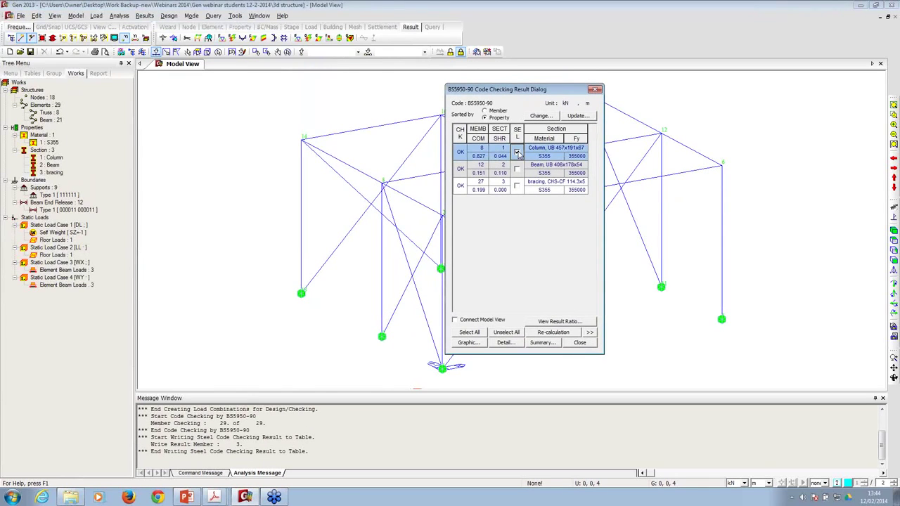
click(591, 332)
click(469, 342)
drag(253, 162, 253, 94)
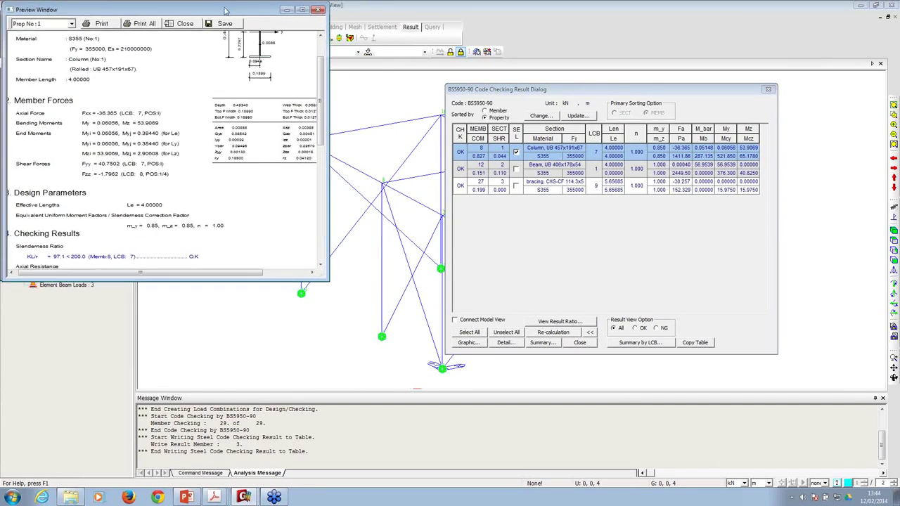
drag(162, 8, 615, 61)
drag(658, 212, 636, 242)
click(770, 62)
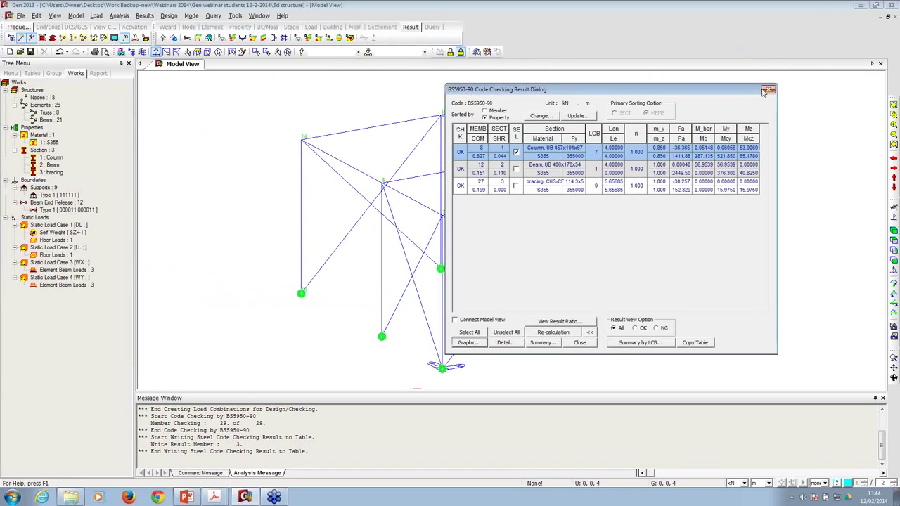
- Close the code check results, open Steel Optimal Design and select the Column, Beam and bracing sections
click(769, 90)
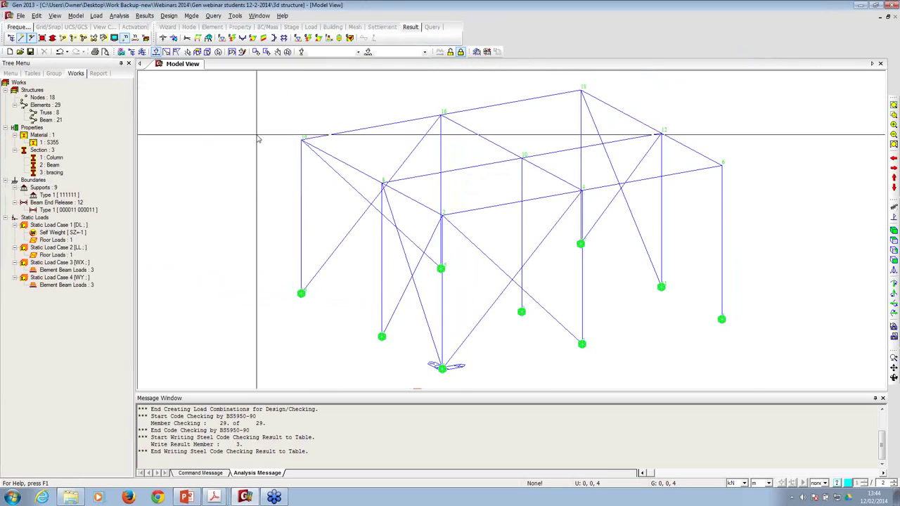
click(169, 16)
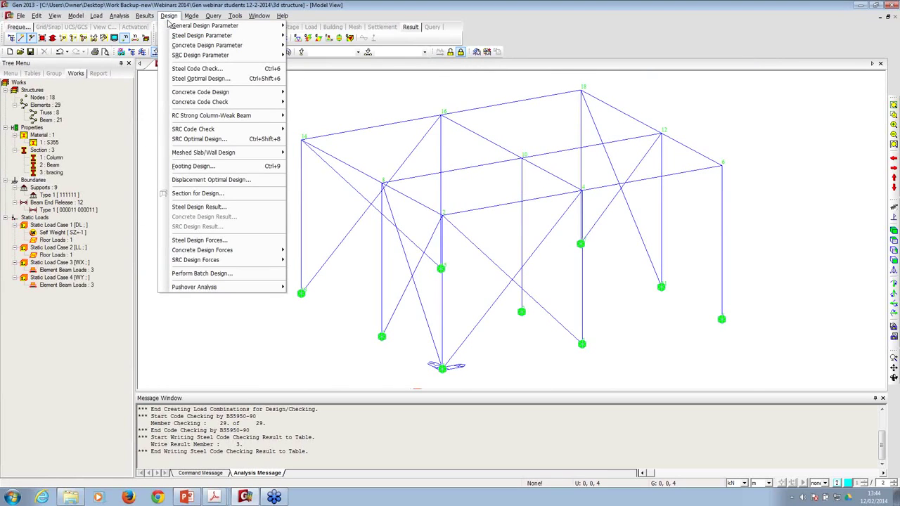
click(187, 78)
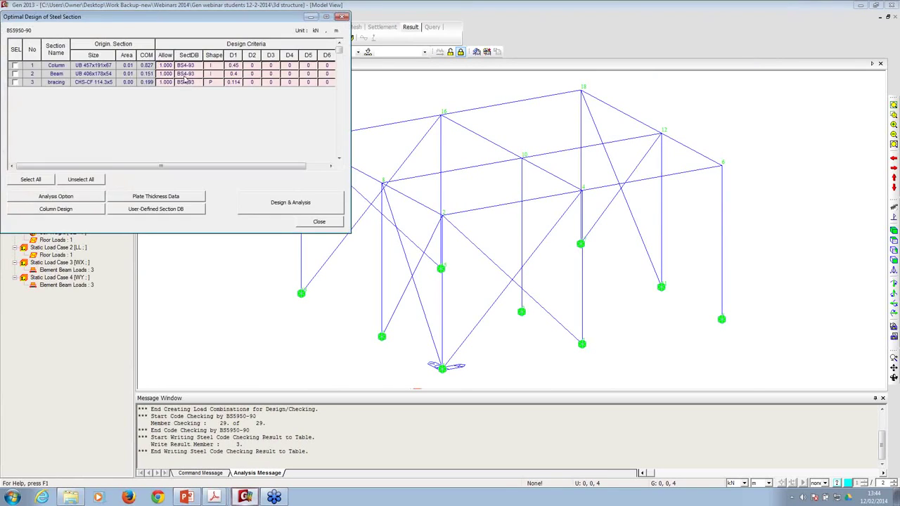
drag(183, 19, 396, 39)
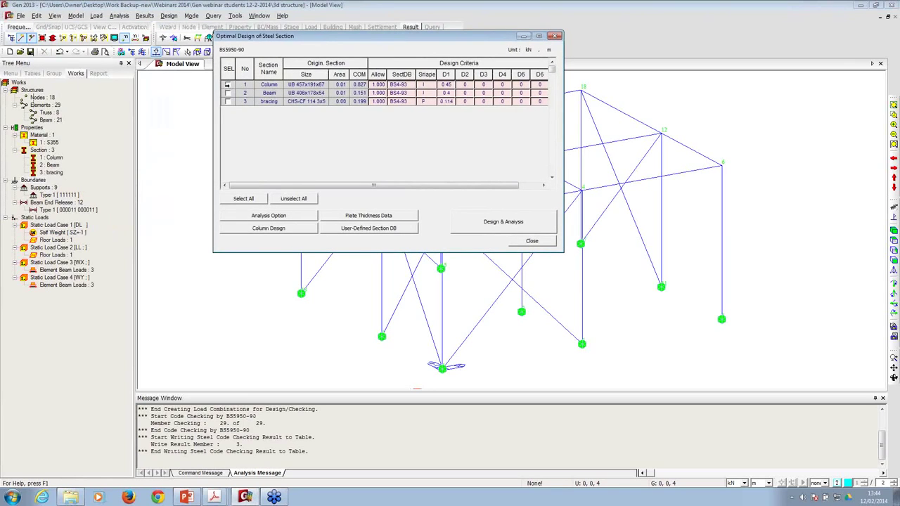
click(227, 84)
click(227, 93)
click(227, 101)
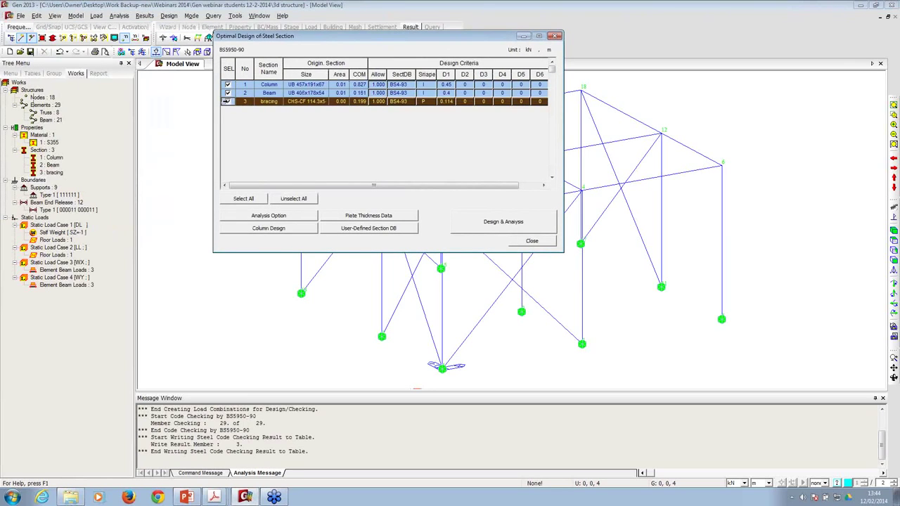
- Review the plate thickness data available for the optimal design and cancel without changing it
click(355, 215)
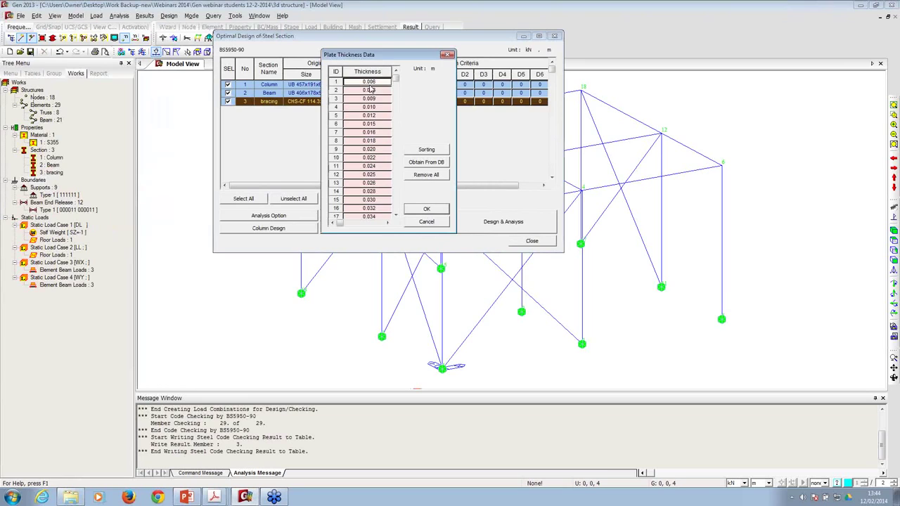
click(367, 149)
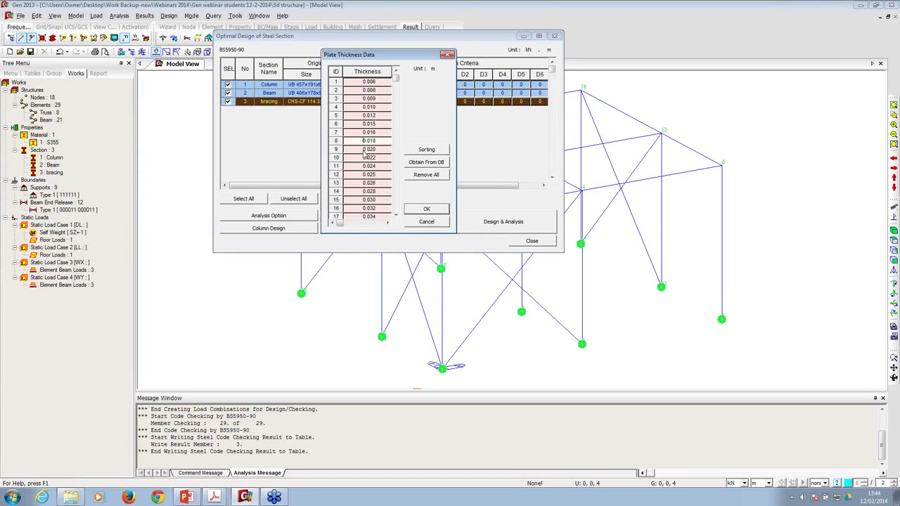
click(424, 223)
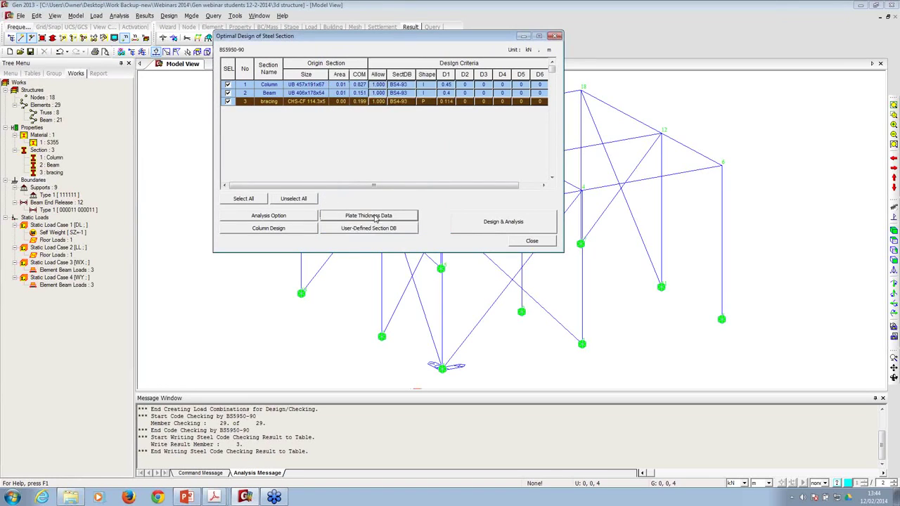
- Run the optimal design and analysis for the Column, Beam and bracing sections and generate the graph report
click(464, 225)
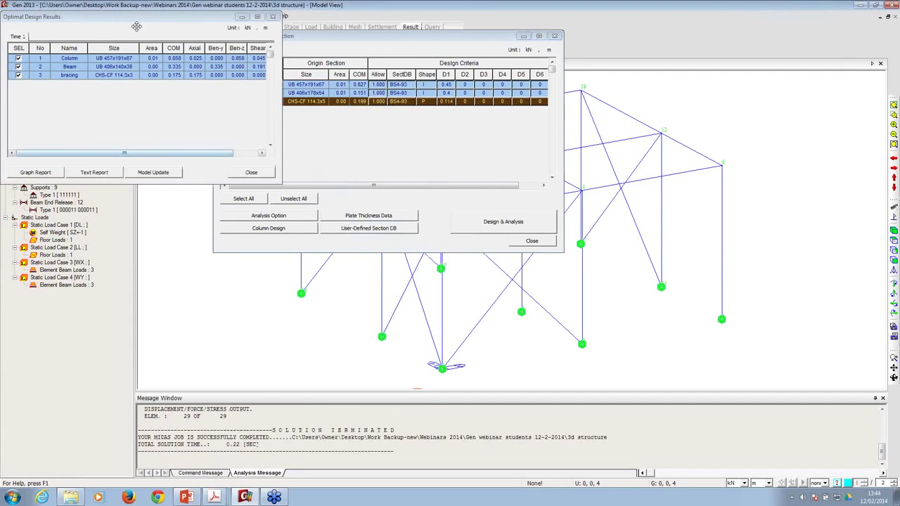
drag(137, 26, 305, 57)
click(204, 202)
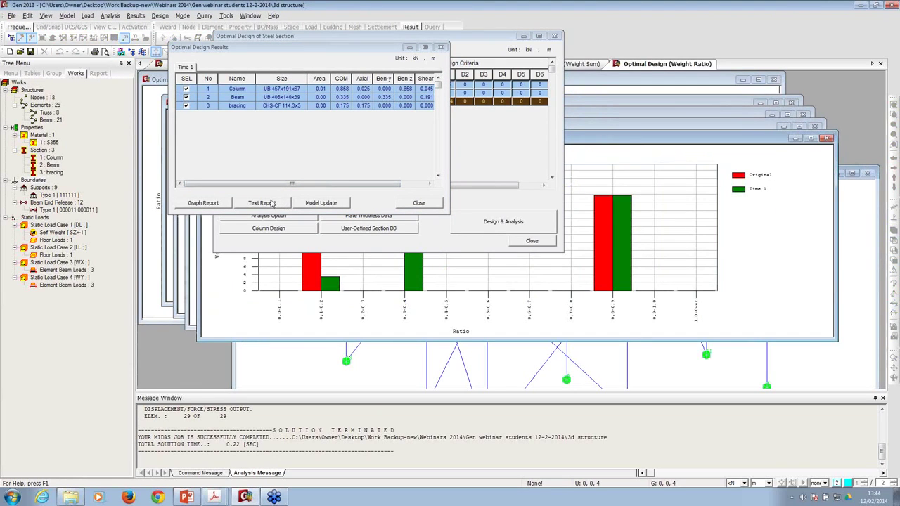
- Save the optimal design text report as 3d structure, examine its original and optimized section results enlarged, and close the preview
click(262, 202)
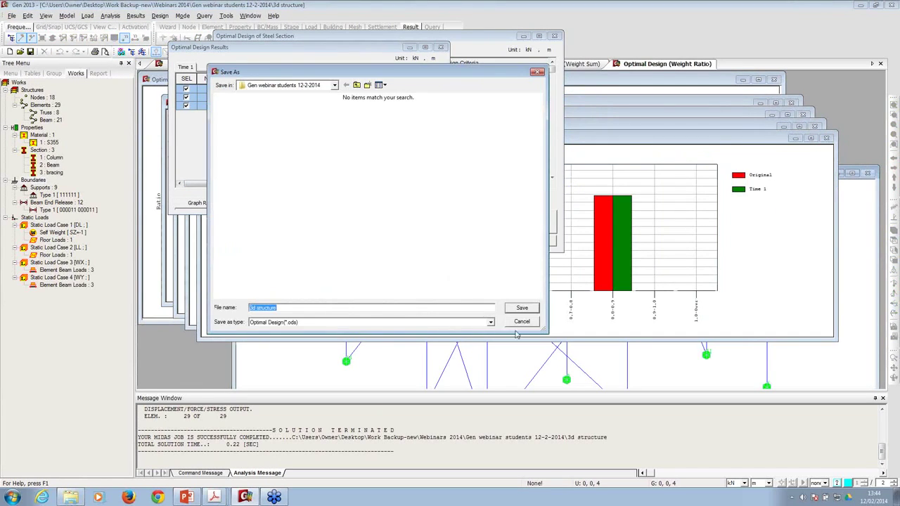
click(533, 309)
drag(304, 10, 536, 33)
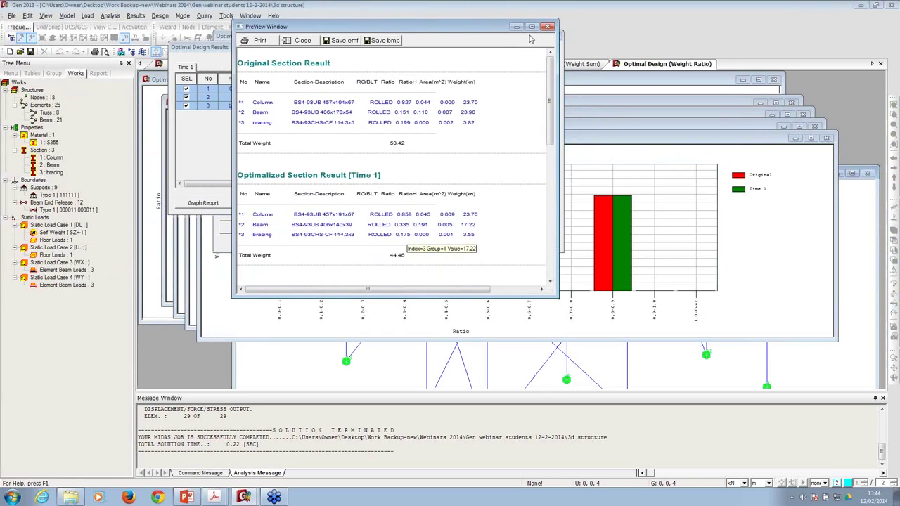
click(533, 28)
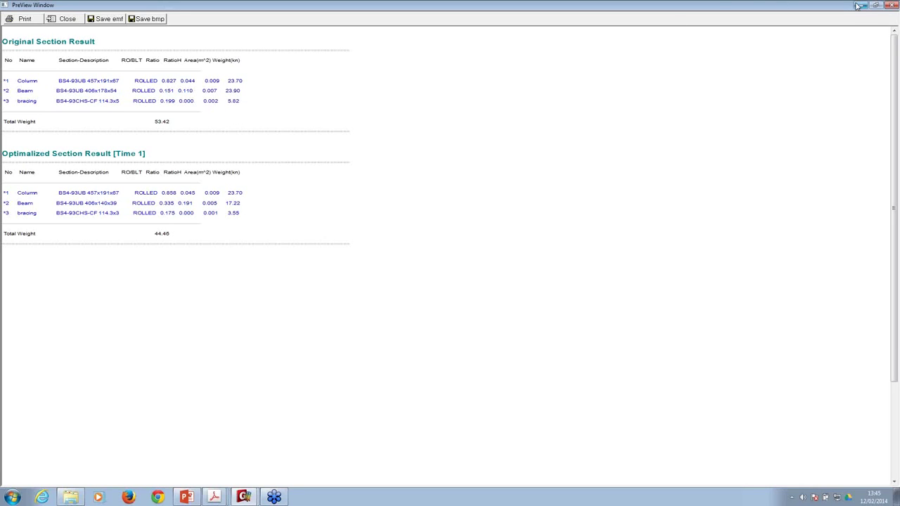
click(890, 5)
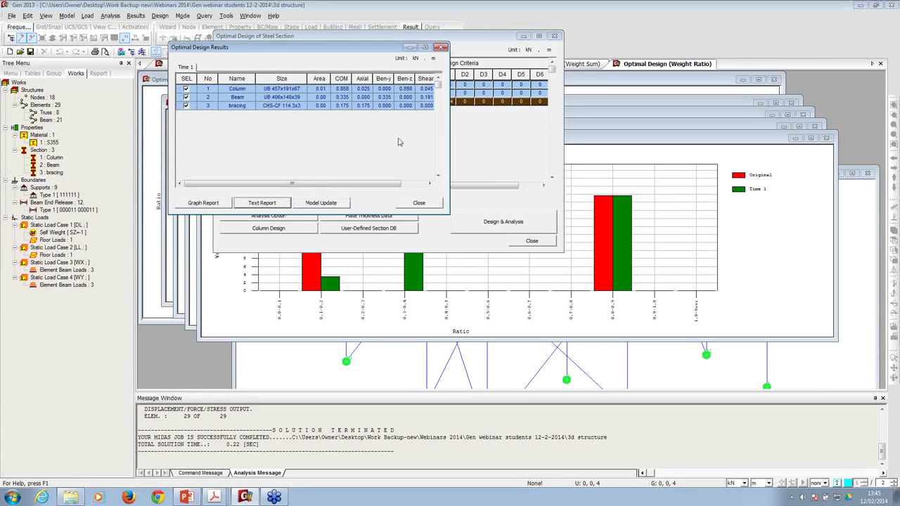
- Close the optimal design results and setup dialogs and maximize the Weight Ratio graph
click(419, 202)
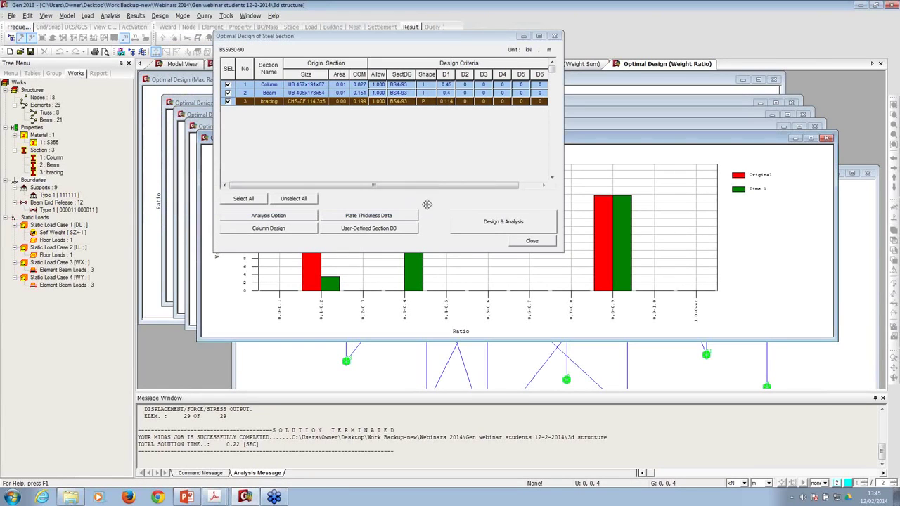
click(524, 243)
click(811, 138)
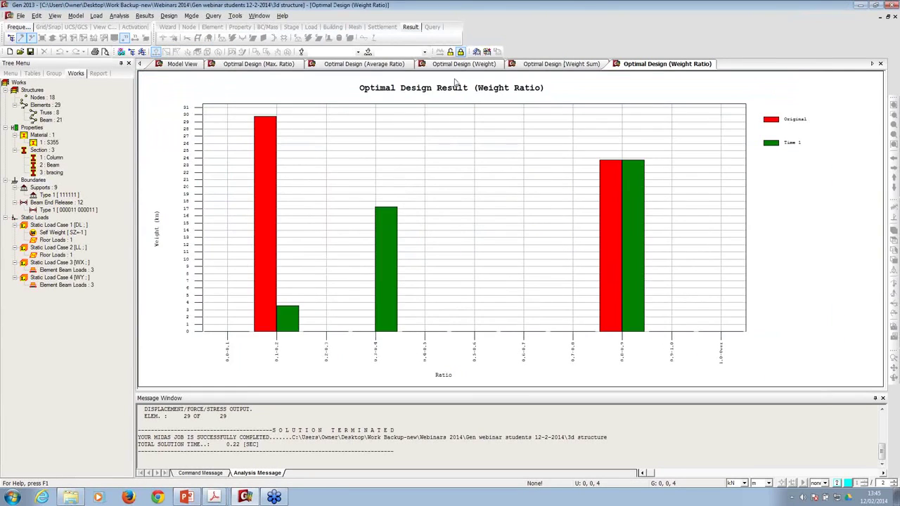
- Compare the original and optimized sections in the Max. Ratio, Average Ratio, Weight and Weight Sum graphs and return to the model view
click(246, 64)
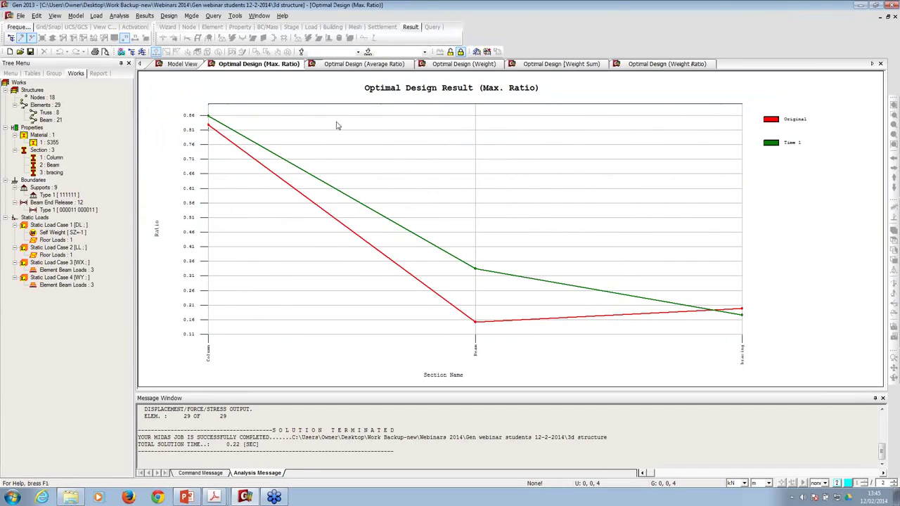
click(327, 64)
click(443, 64)
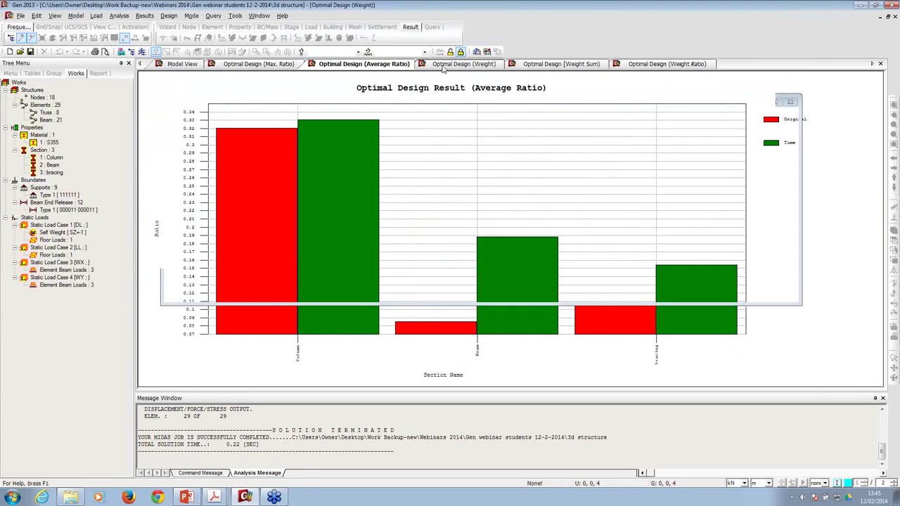
click(561, 64)
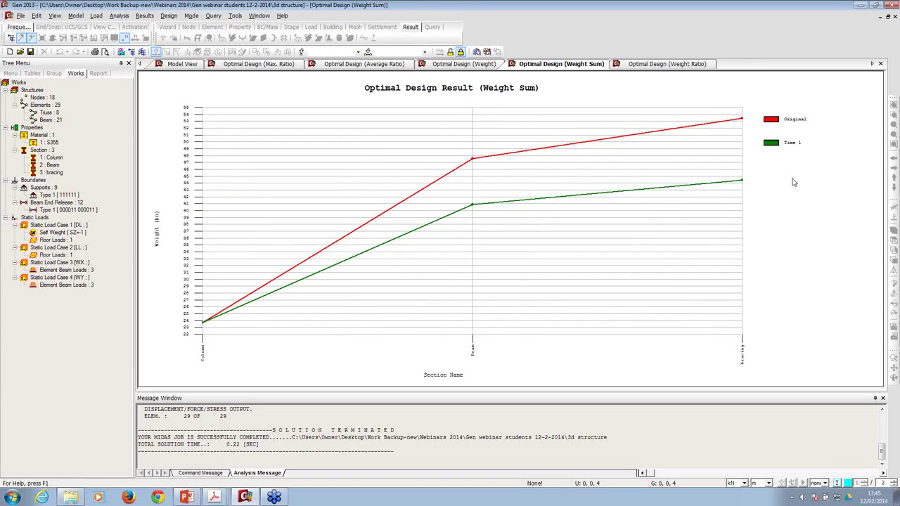
click(185, 64)
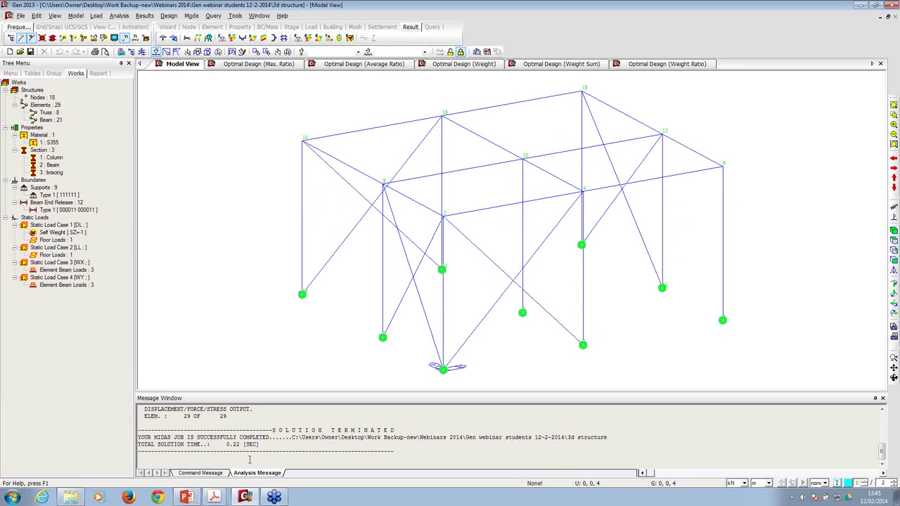
- Switch to PowerPoint and present the Axial buckling slide full screen
mouse_move(244, 497)
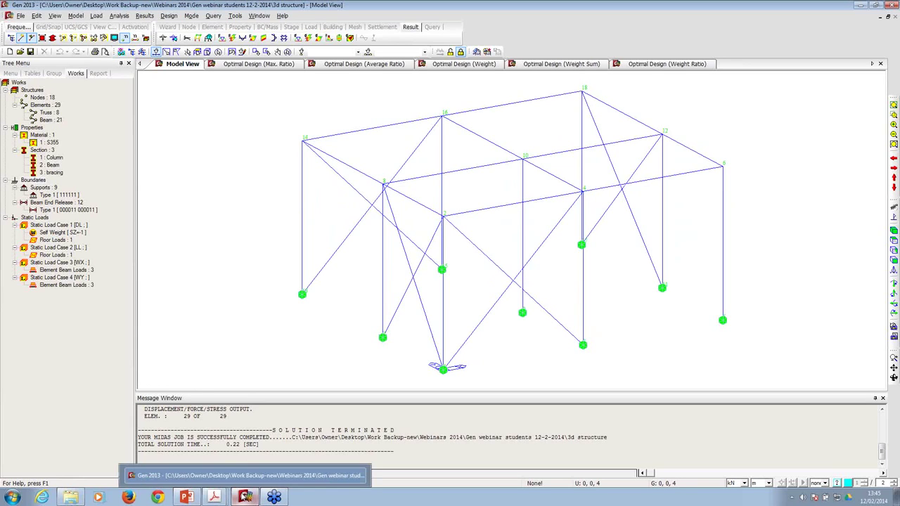
click(187, 498)
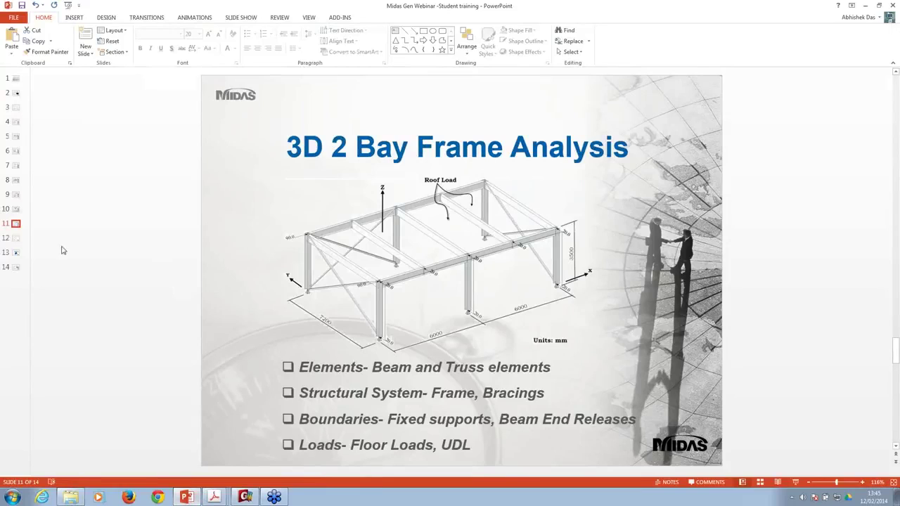
click(17, 239)
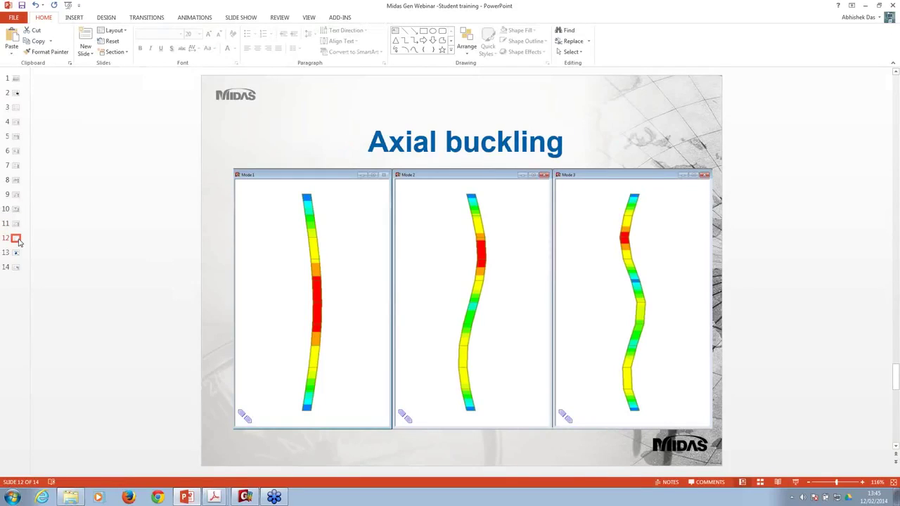
key(shift+F5)
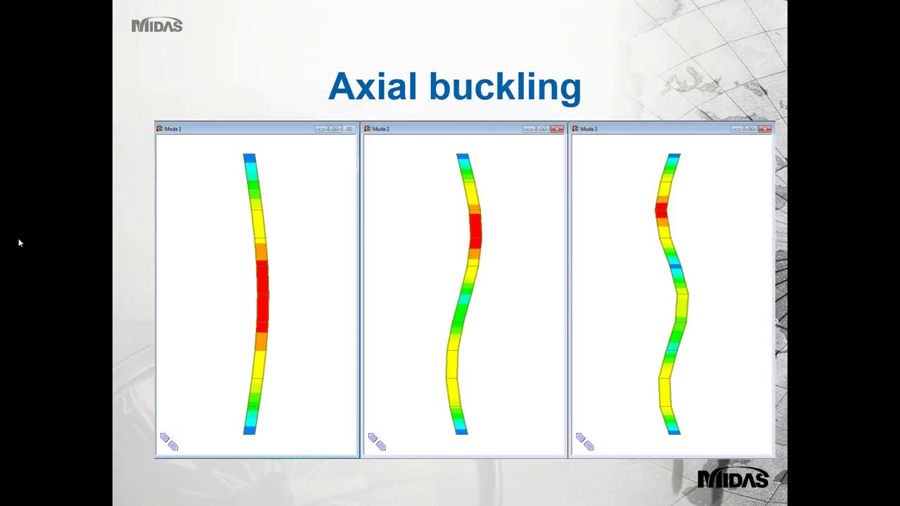
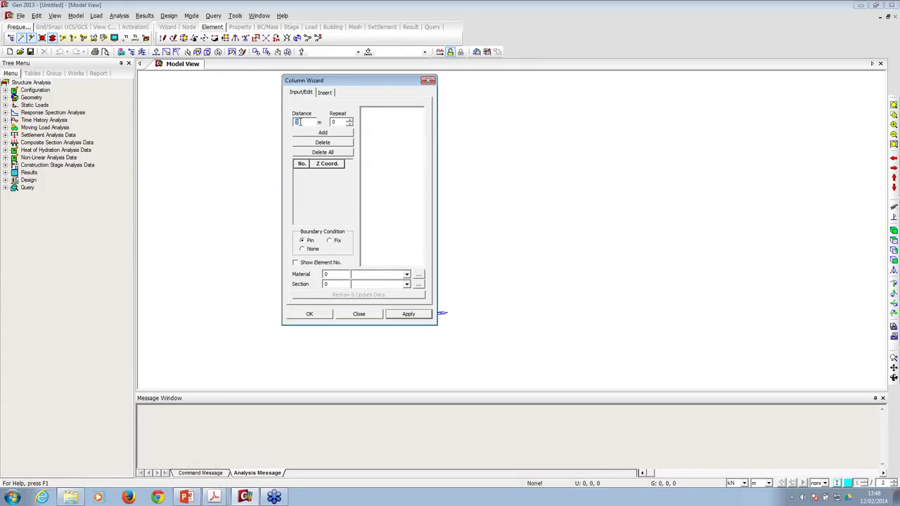
- Define the column geometry in the Column Wizard with a 1 m distance repeated 10 times
text(1)
double_click(331, 121)
text(10)
click(310, 134)
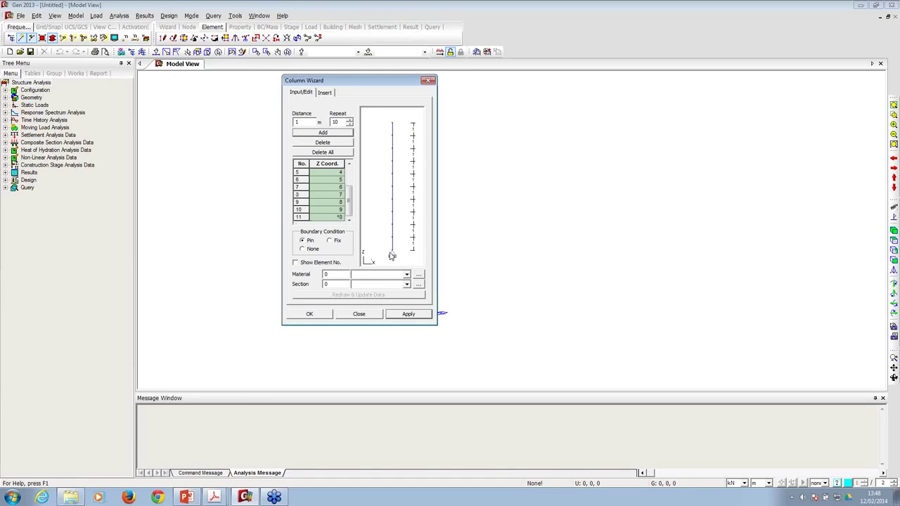
- Add S355 steel from the EN05(S) standard as a material for the column
click(328, 274)
click(419, 275)
click(200, 47)
click(431, 71)
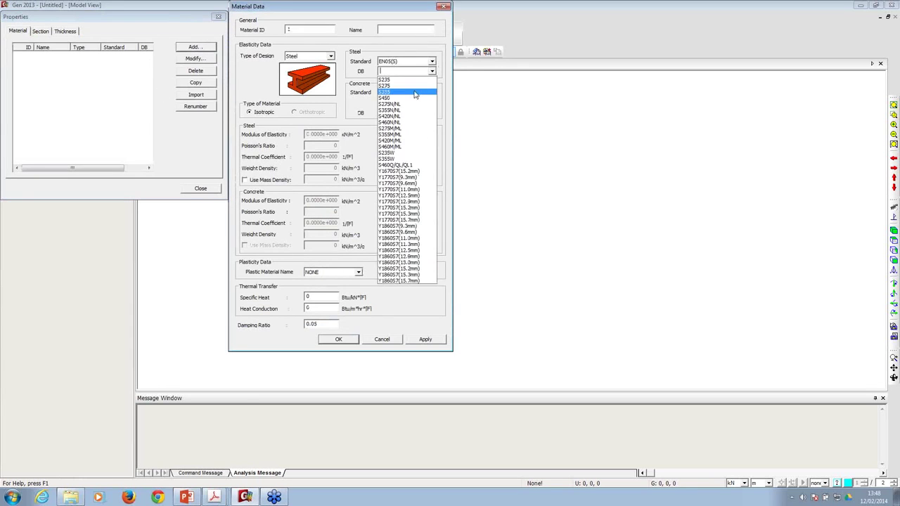
click(397, 102)
click(338, 339)
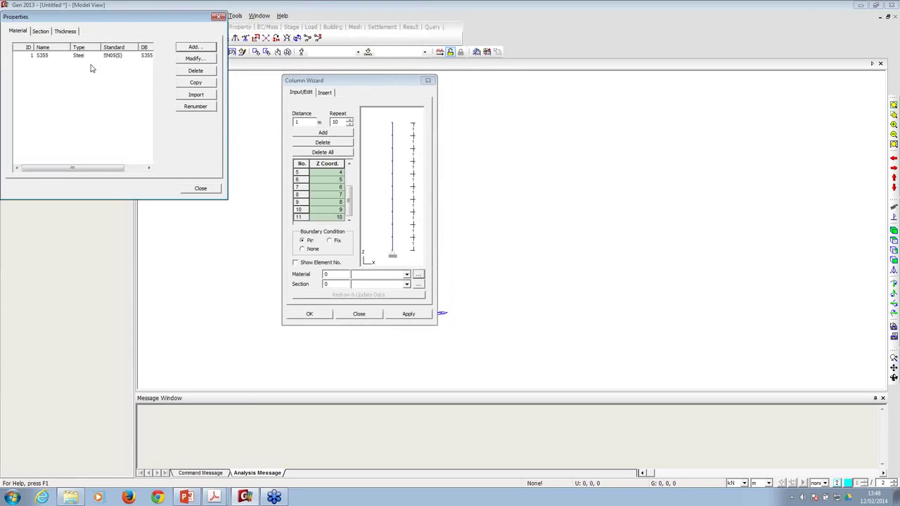
- Add the I-section UC 356x406x235 from the BS4-93 database and close the properties dialog
click(42, 33)
click(184, 49)
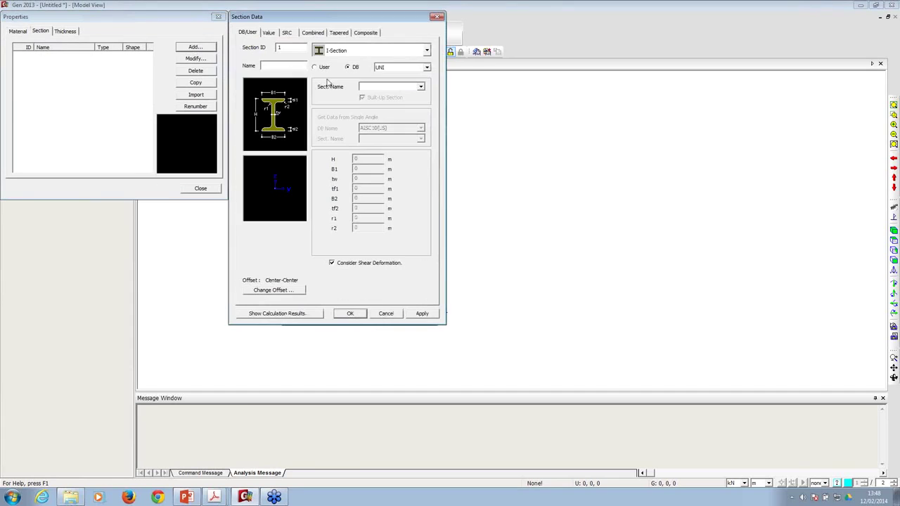
click(426, 68)
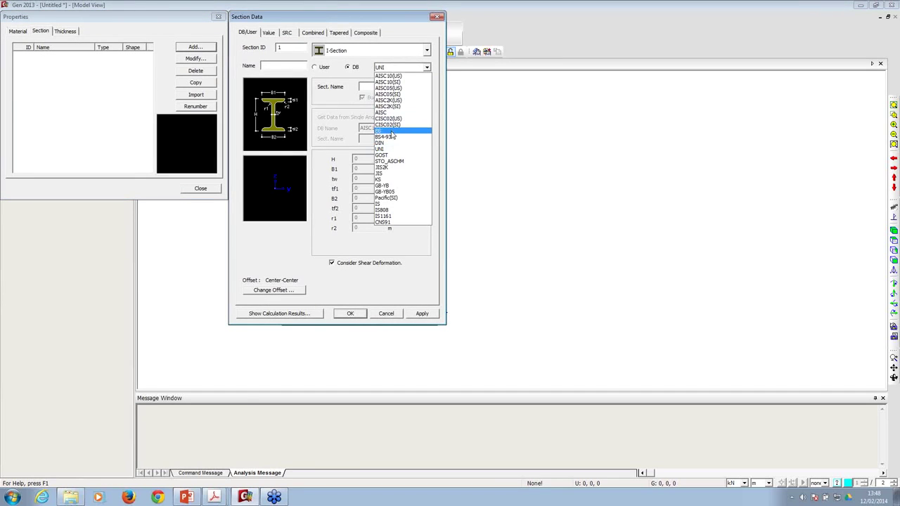
click(414, 135)
click(421, 86)
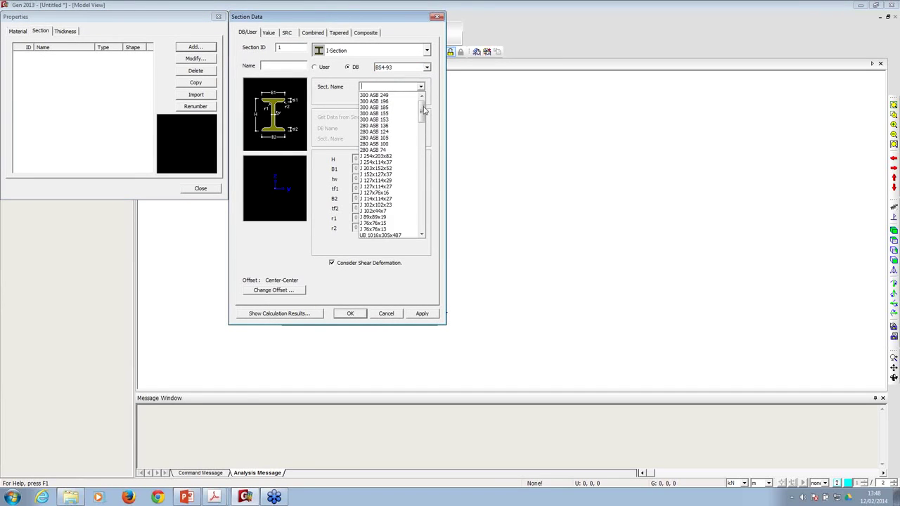
drag(422, 109, 422, 211)
click(383, 127)
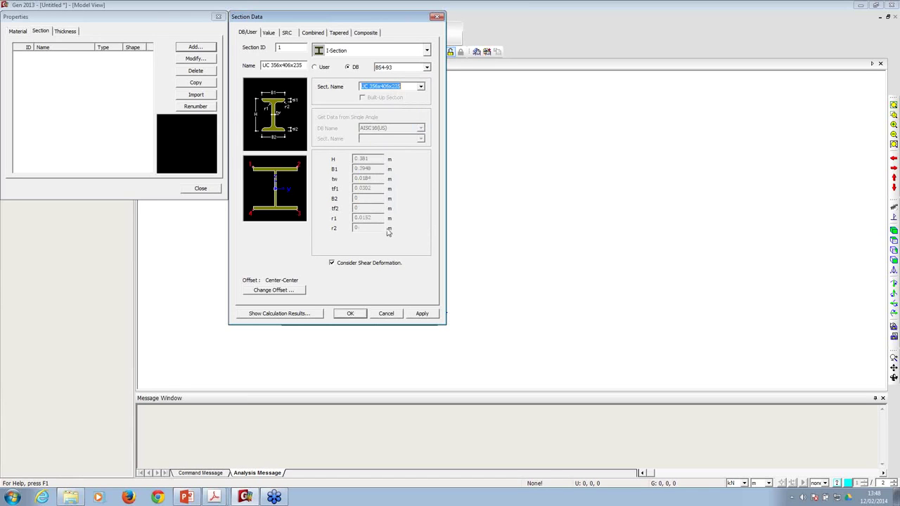
click(351, 313)
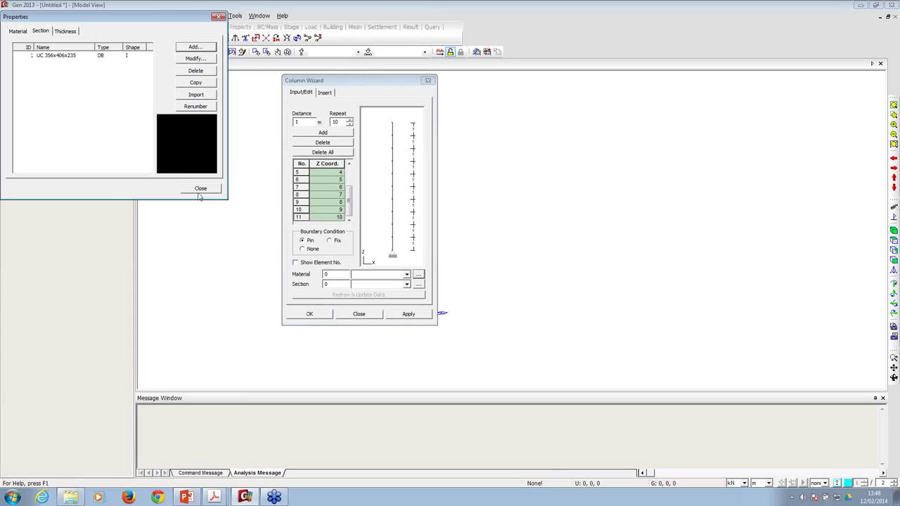
click(200, 189)
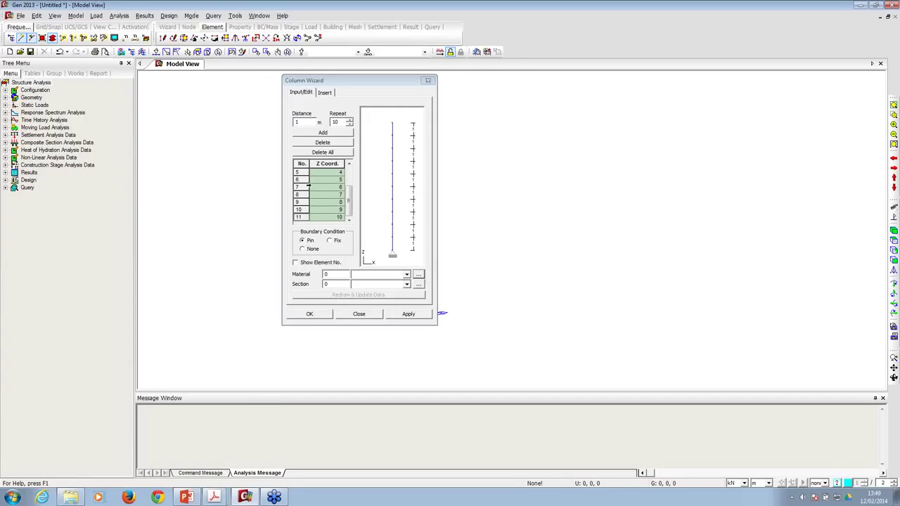
- Assign material S355 and section UC 356x406x235 in the Column Wizard and create the pinned column
drag(348, 201, 348, 184)
click(379, 275)
click(378, 284)
click(378, 284)
click(373, 294)
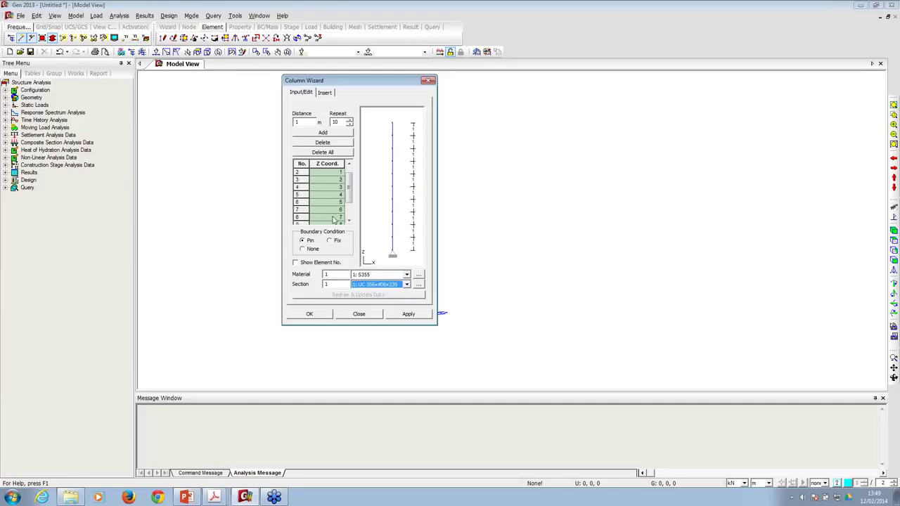
click(316, 318)
click(316, 318)
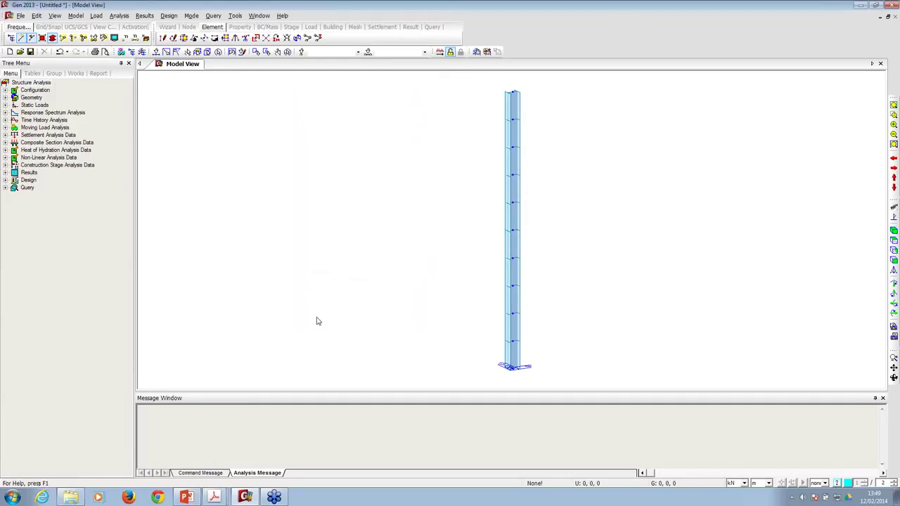
- Show the column in front view and list the model's structures, properties and boundaries in the works tree
click(894, 260)
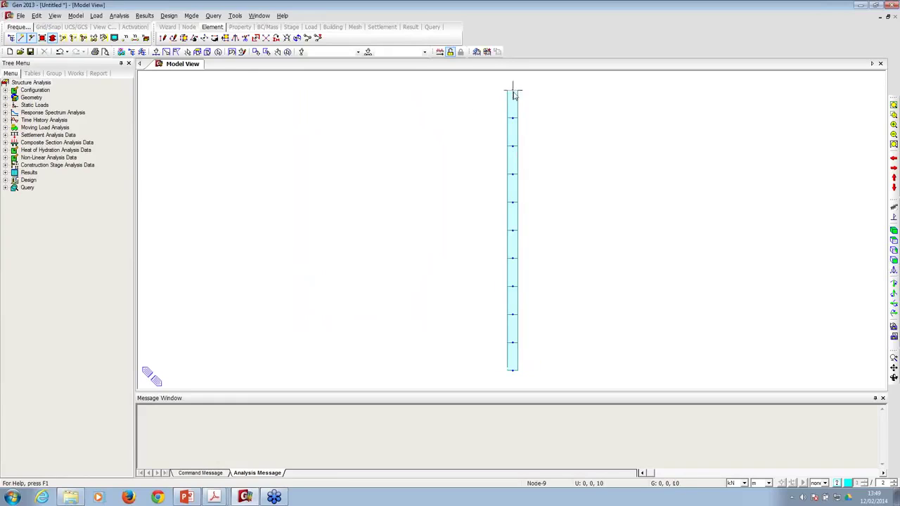
click(156, 51)
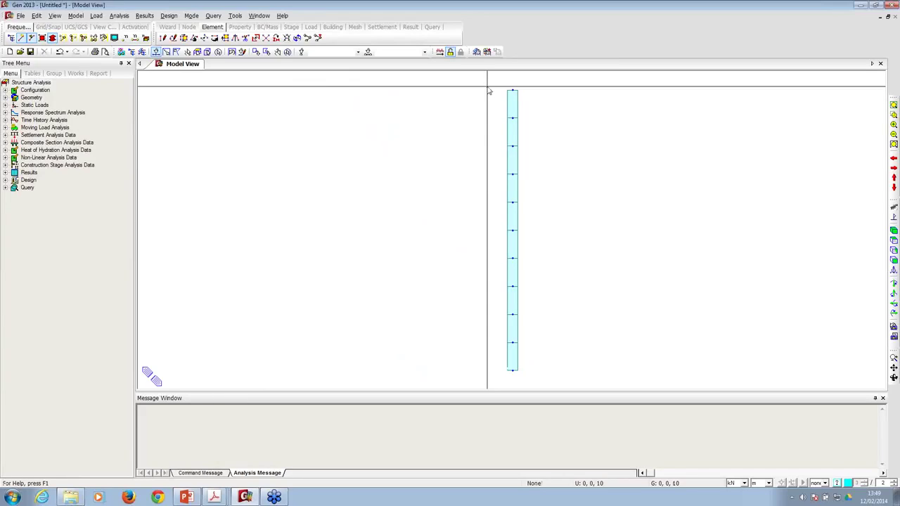
click(74, 73)
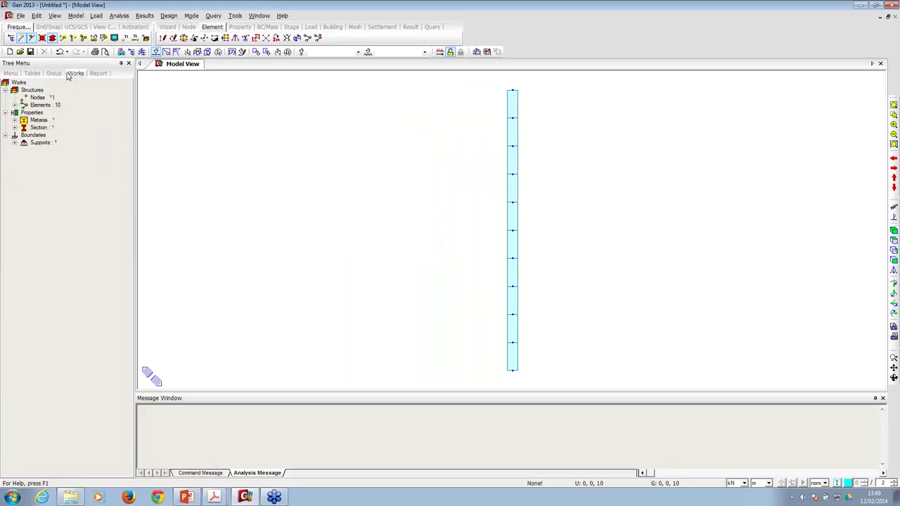
click(68, 76)
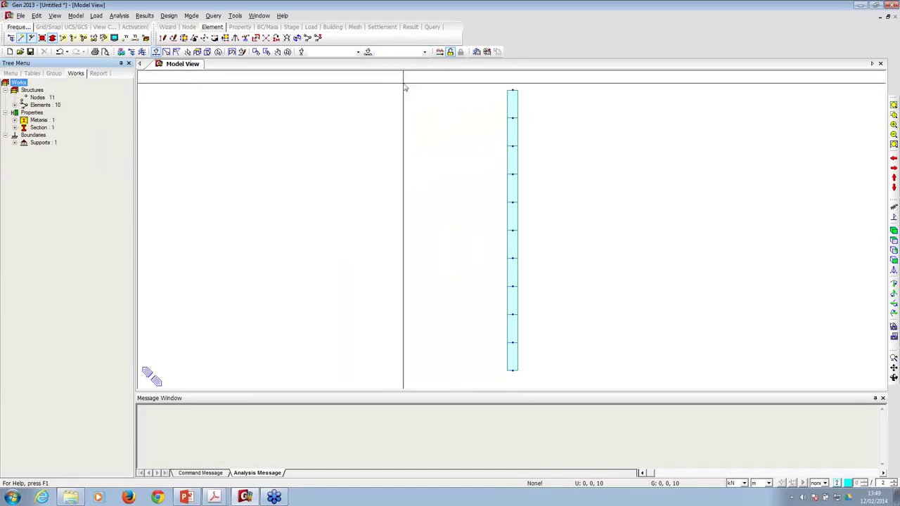
- Add a support at the column's top node restraining Dx and Dy
click(15, 143)
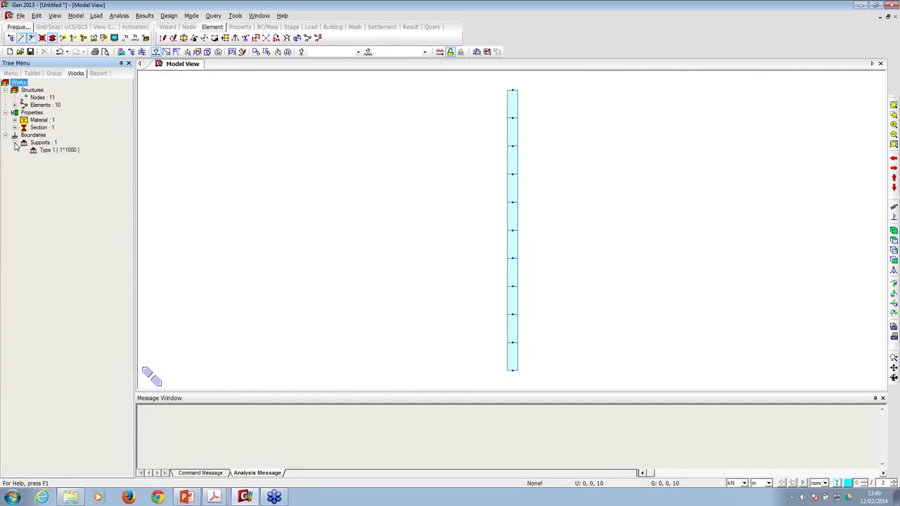
drag(500, 75, 574, 108)
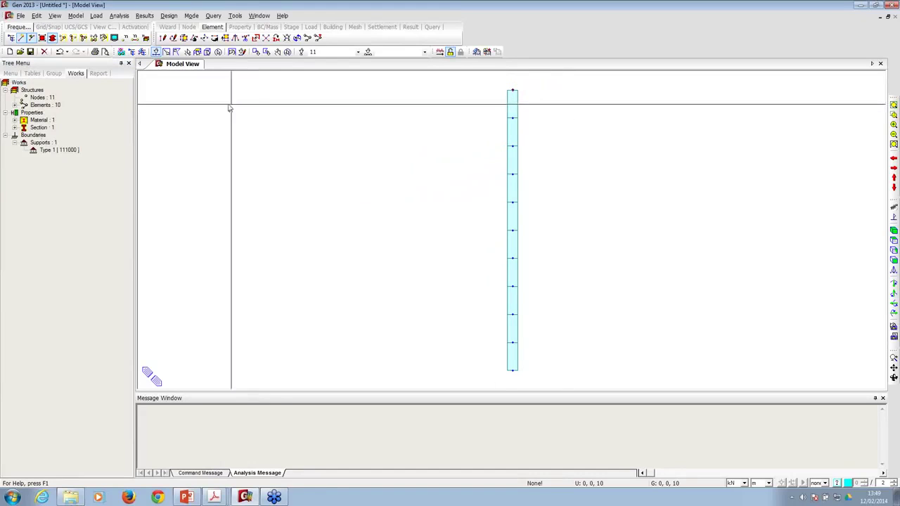
click(75, 16)
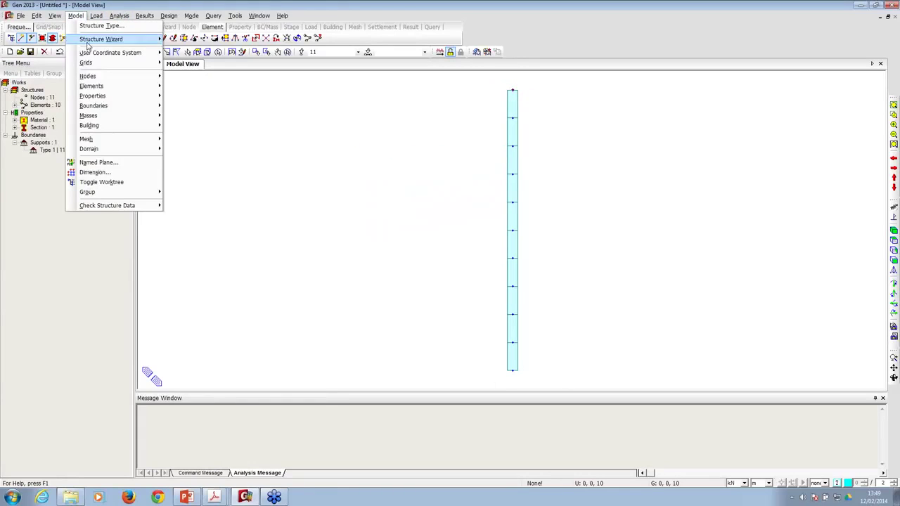
mouse_move(98, 105)
click(184, 107)
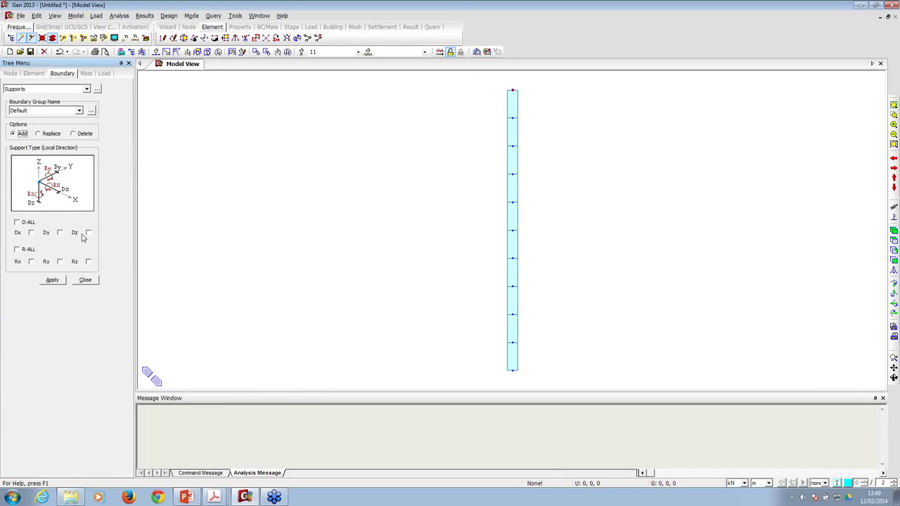
click(31, 233)
click(60, 234)
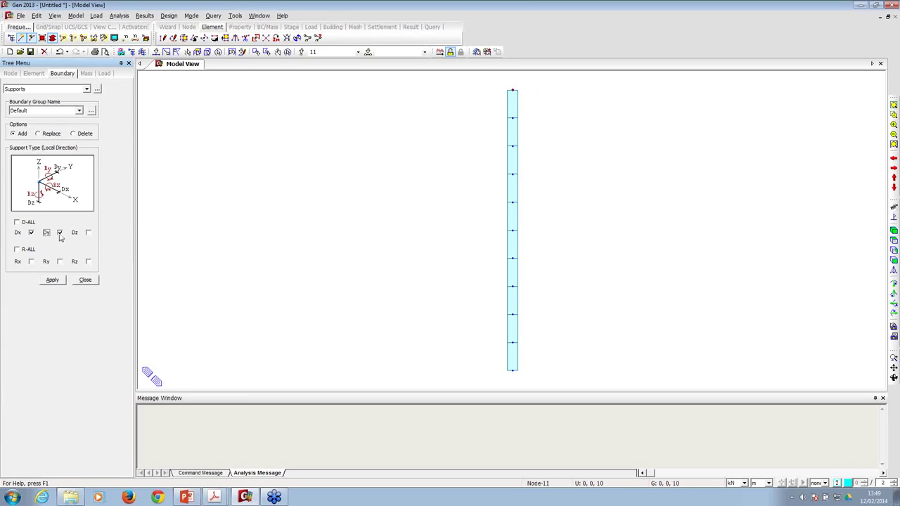
click(52, 280)
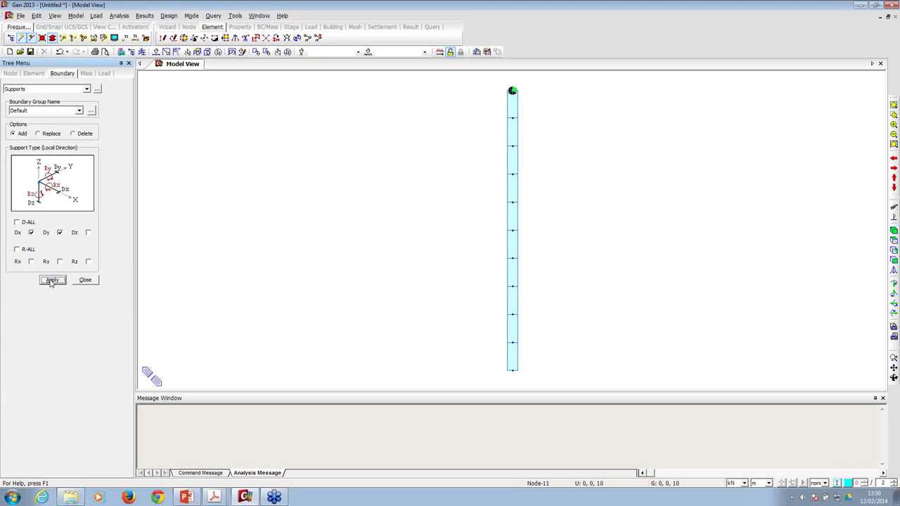
click(87, 280)
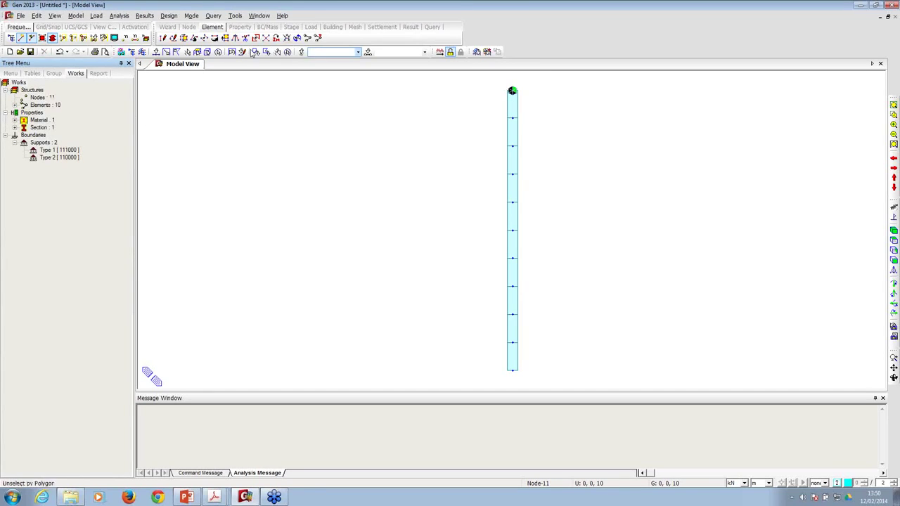
- Create a static load case named P of type User Defined Load
click(96, 15)
click(111, 26)
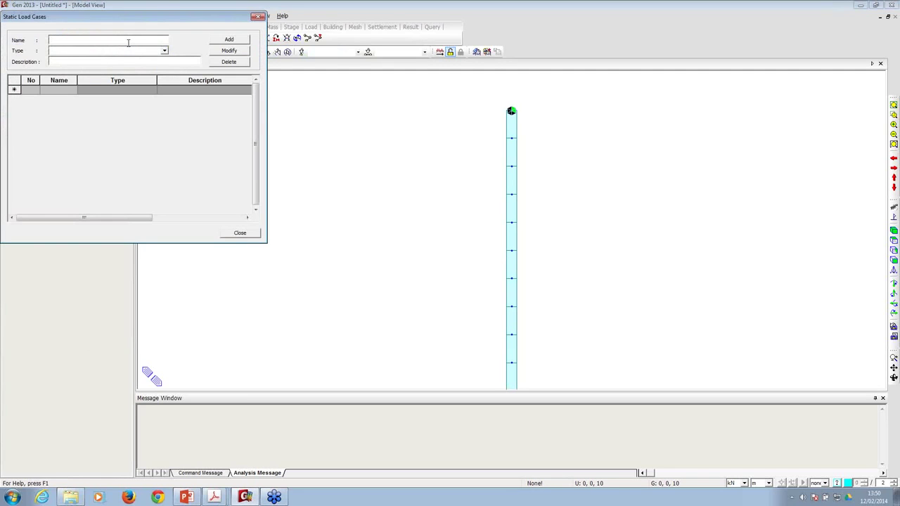
text(P)
click(164, 51)
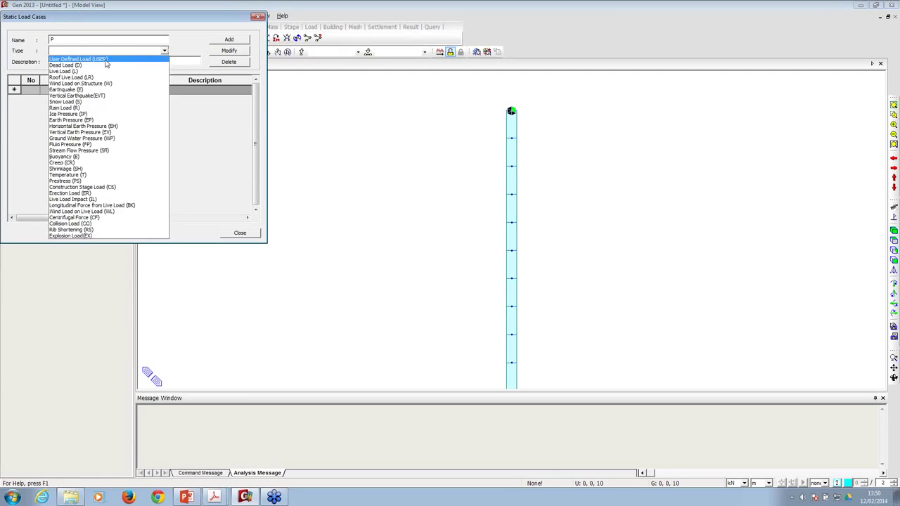
click(140, 57)
click(224, 43)
click(259, 18)
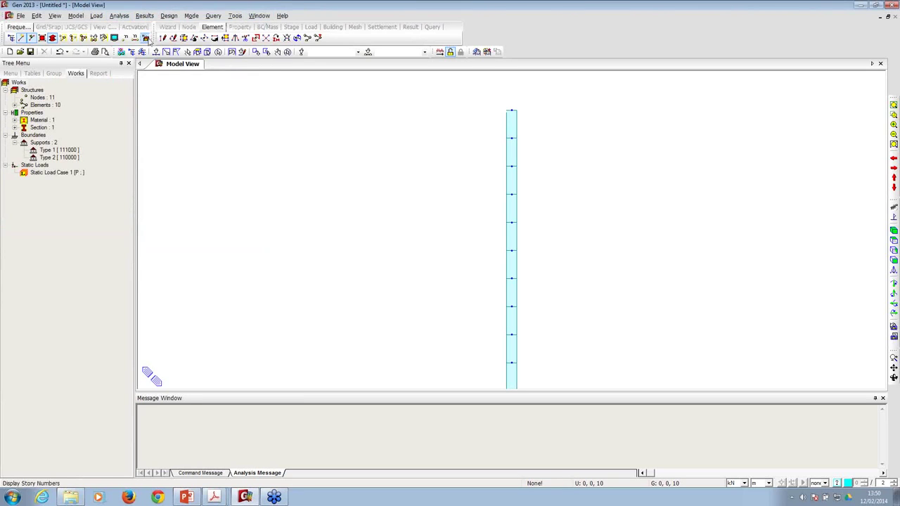
- Apply a nodal load of FZ -1000 kN to the column's top node in load case P
click(512, 110)
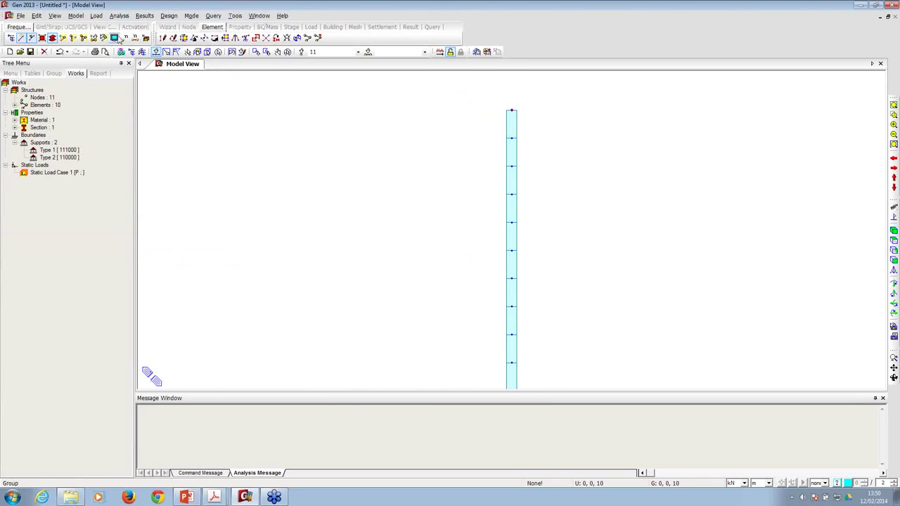
click(96, 15)
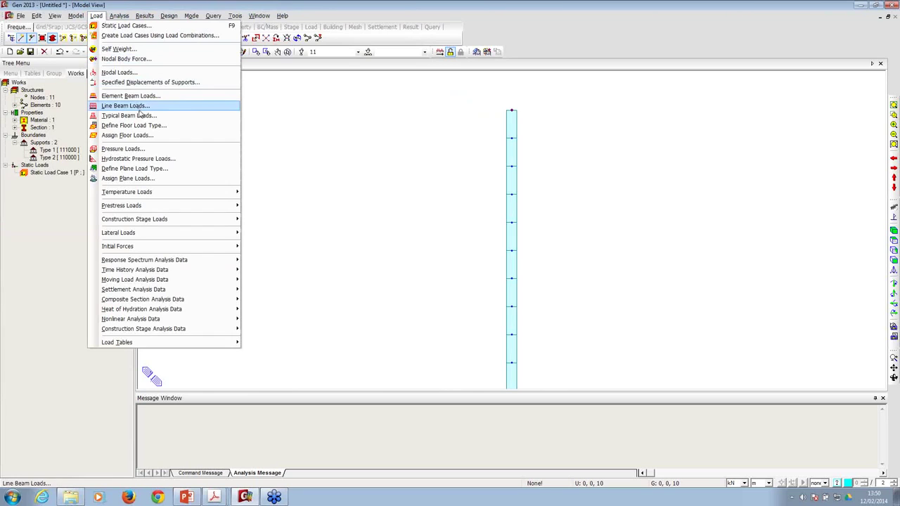
click(117, 73)
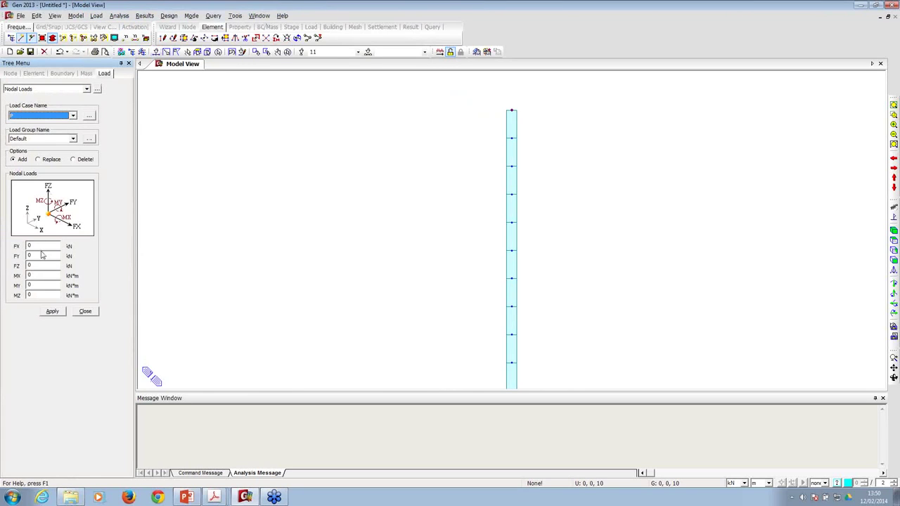
double_click(36, 265)
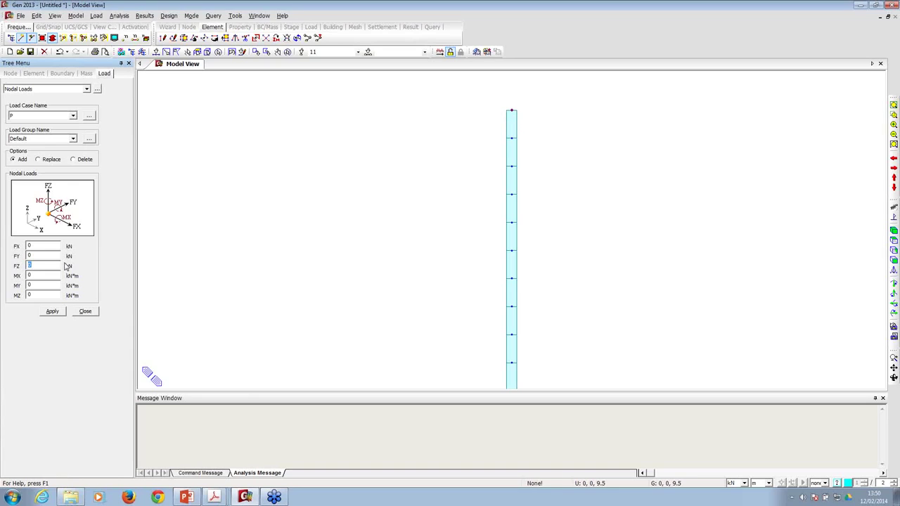
text(-1000)
click(52, 312)
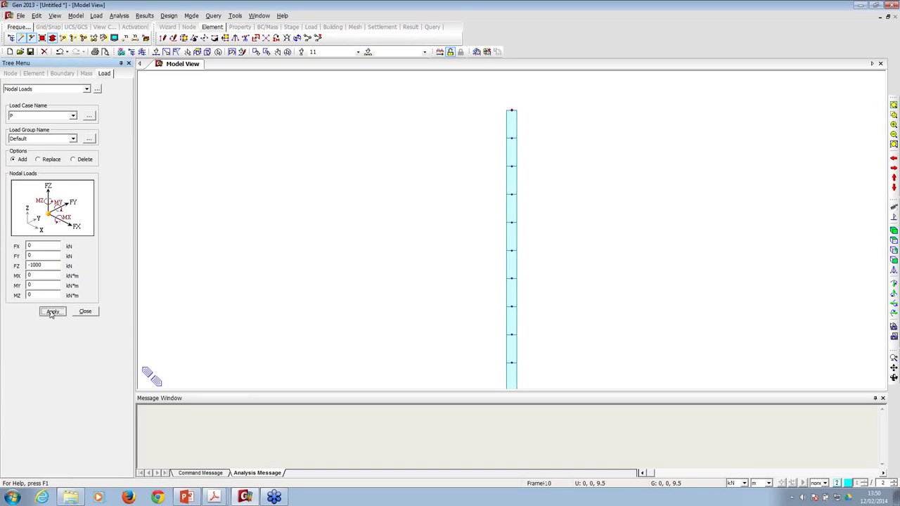
click(85, 312)
- Define the buckling analysis with 10 modes and load case P at scale factor 1 as a variable load
middle_drag(551, 151, 531, 204)
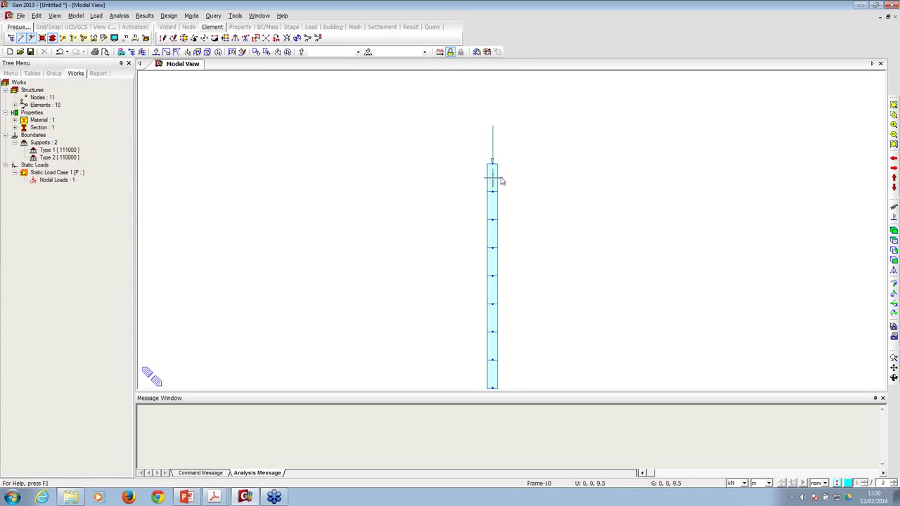
middle_drag(492, 204, 492, 186)
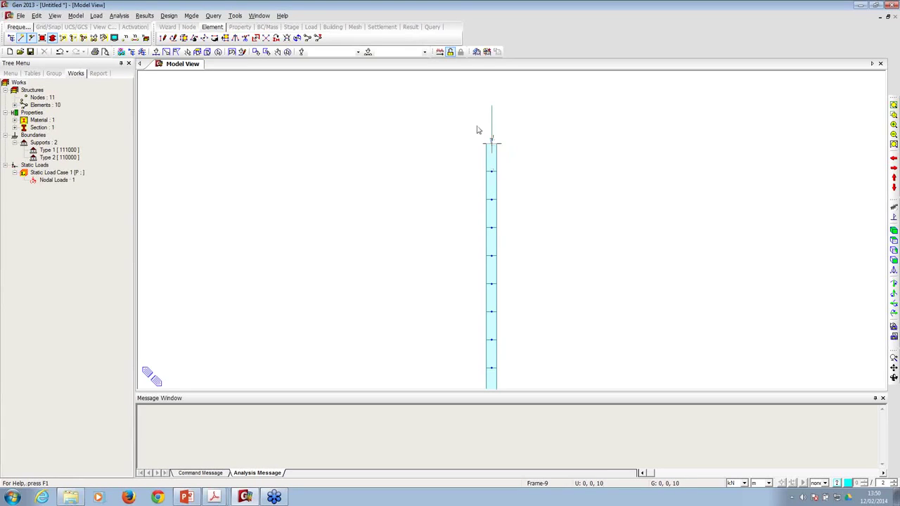
mouse_move(481, 127)
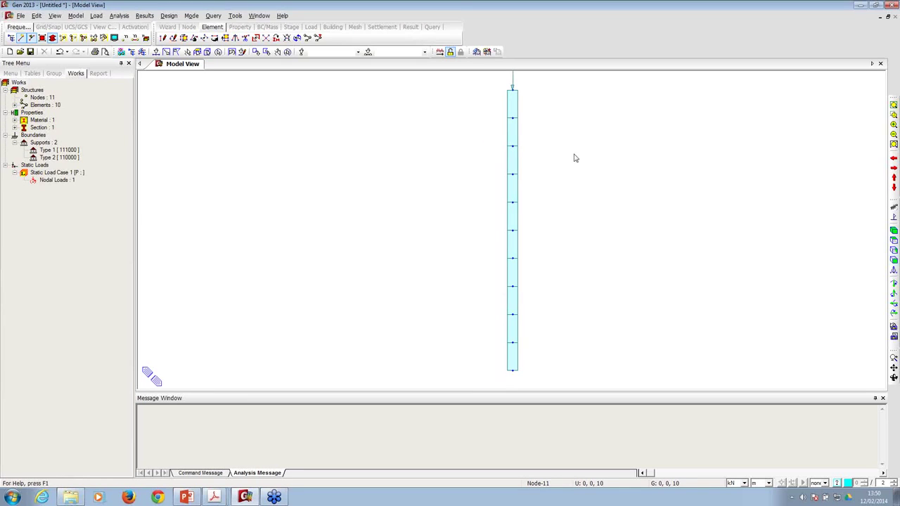
middle_drag(504, 123, 500, 140)
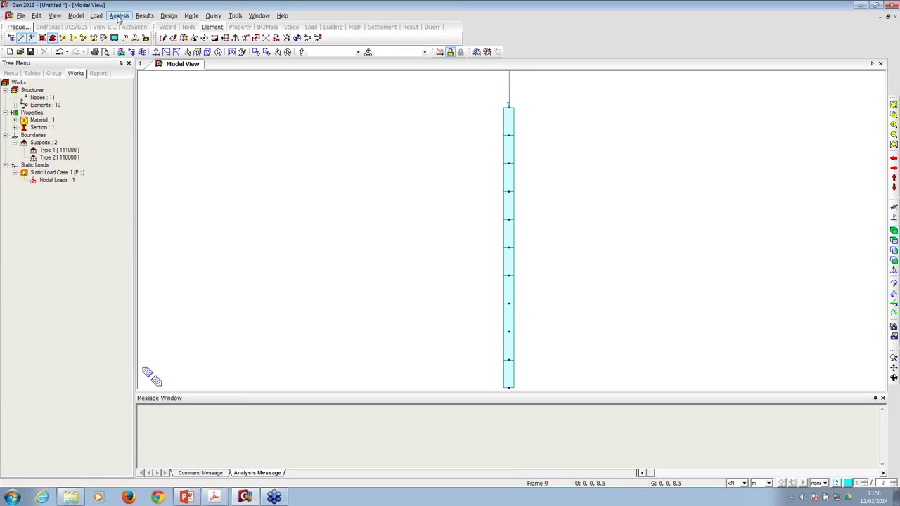
click(118, 16)
click(154, 48)
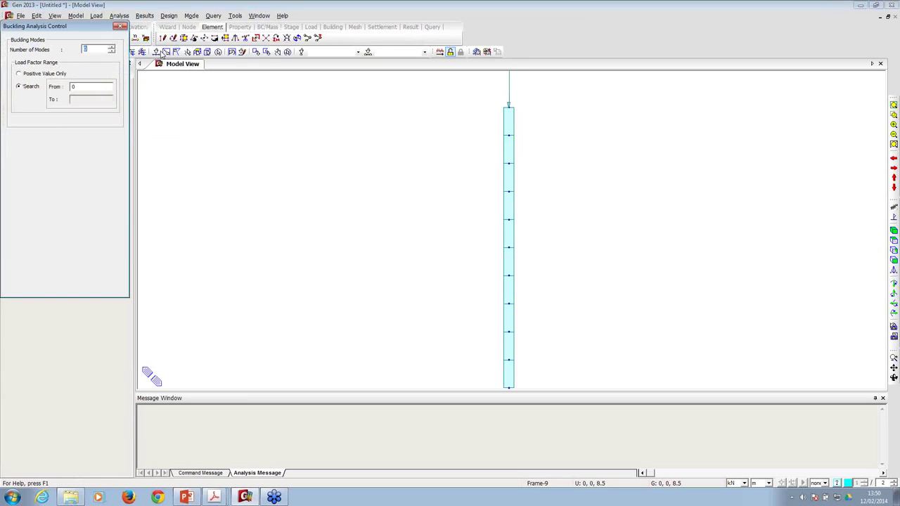
double_click(336, 92)
text(10)
click(267, 296)
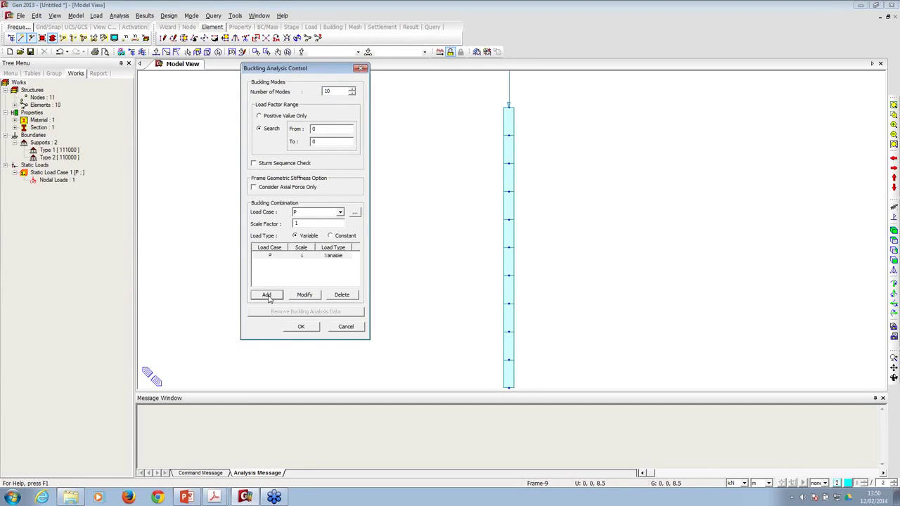
click(298, 328)
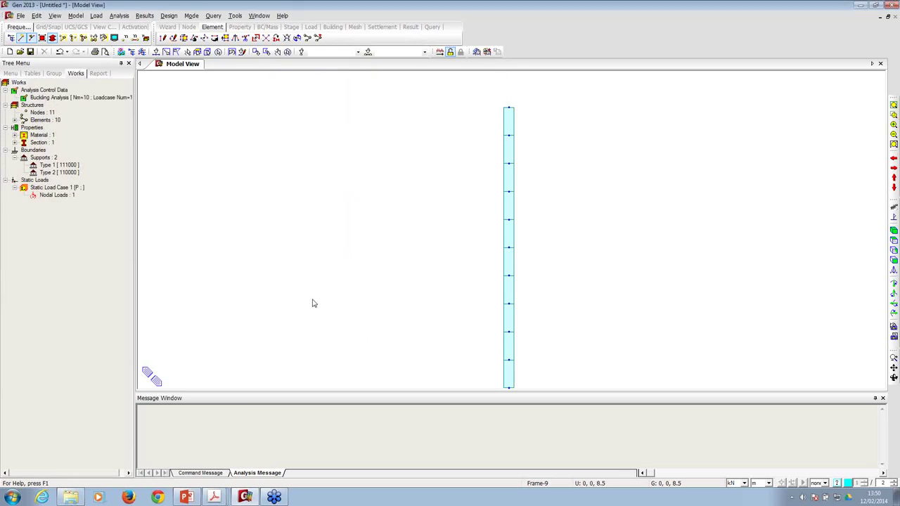
- Run the analysis, saving the model as ex3
click(439, 52)
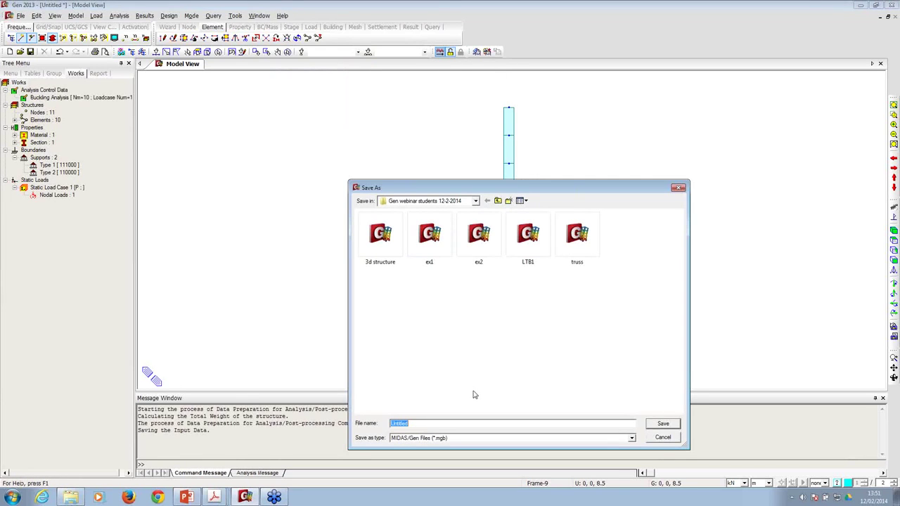
text(ex3)
key(Return)
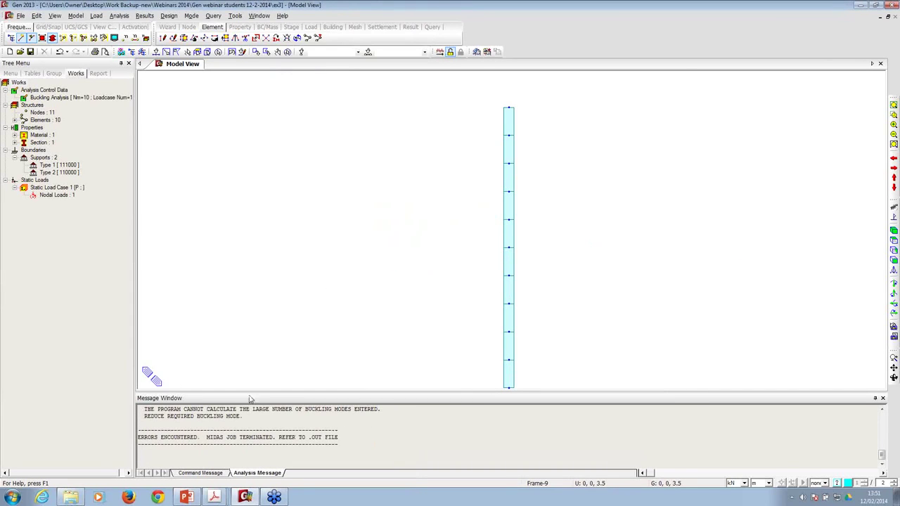
- Set the number of buckling modes to 5, keeping load case P, and rerun the analysis
click(119, 15)
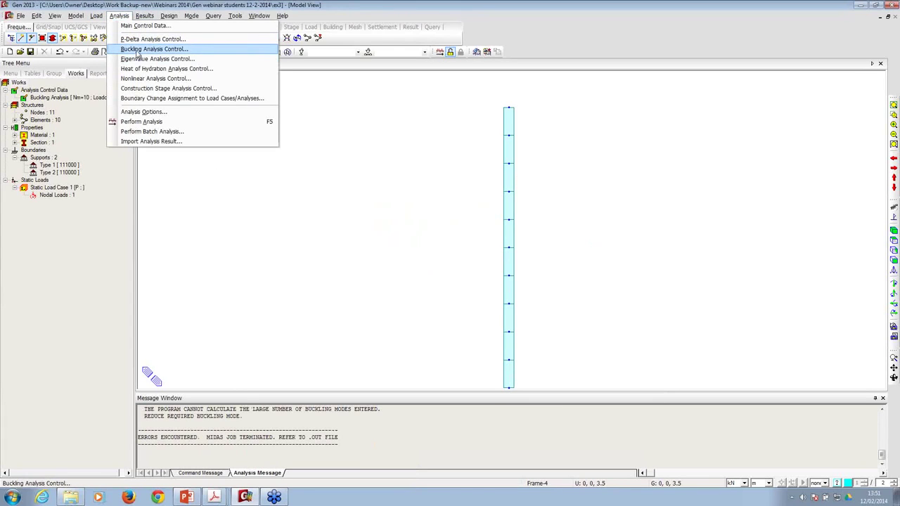
click(141, 50)
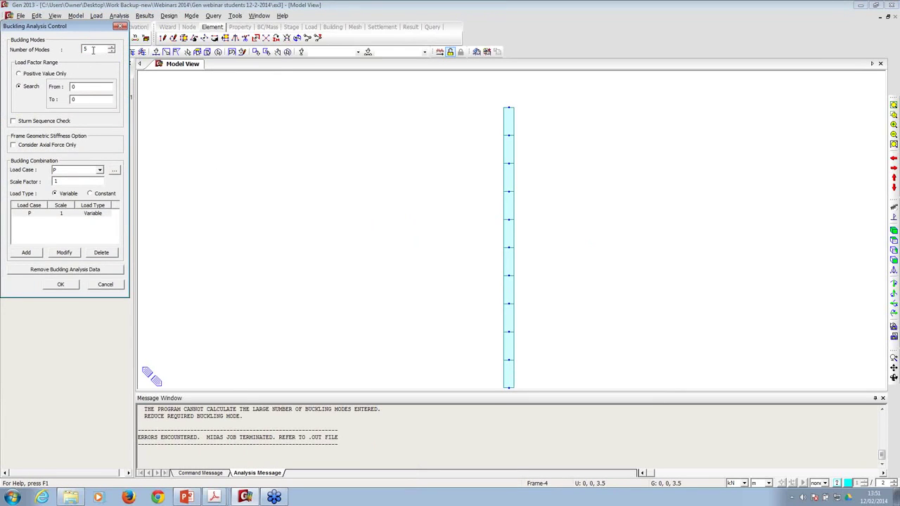
click(52, 287)
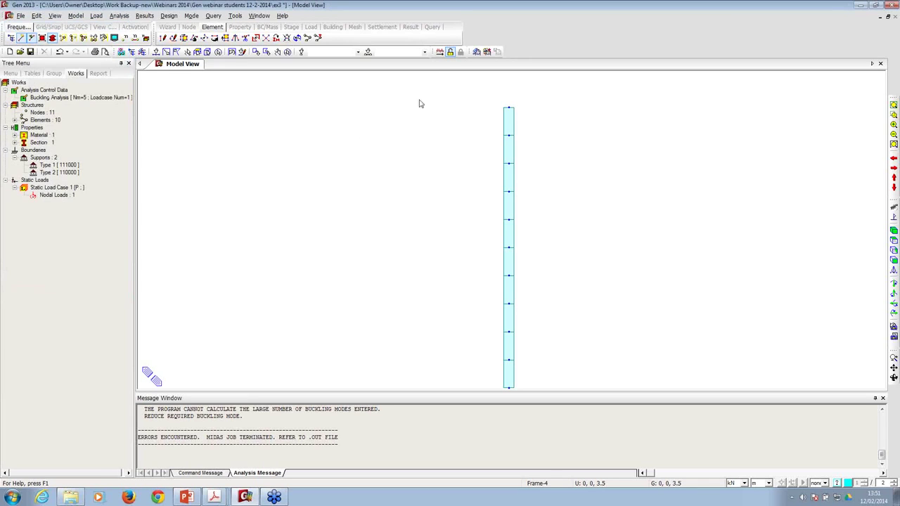
click(439, 53)
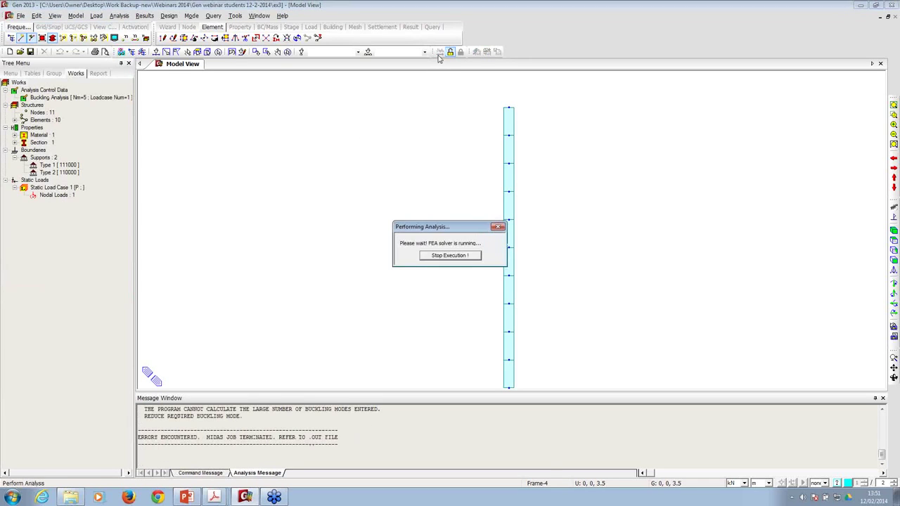
click(388, 414)
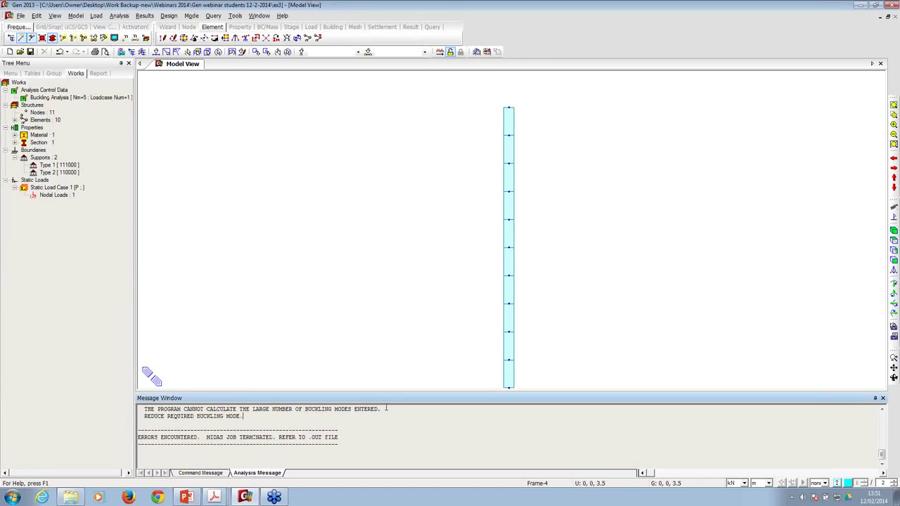
scroll(386, 422, up, 5)
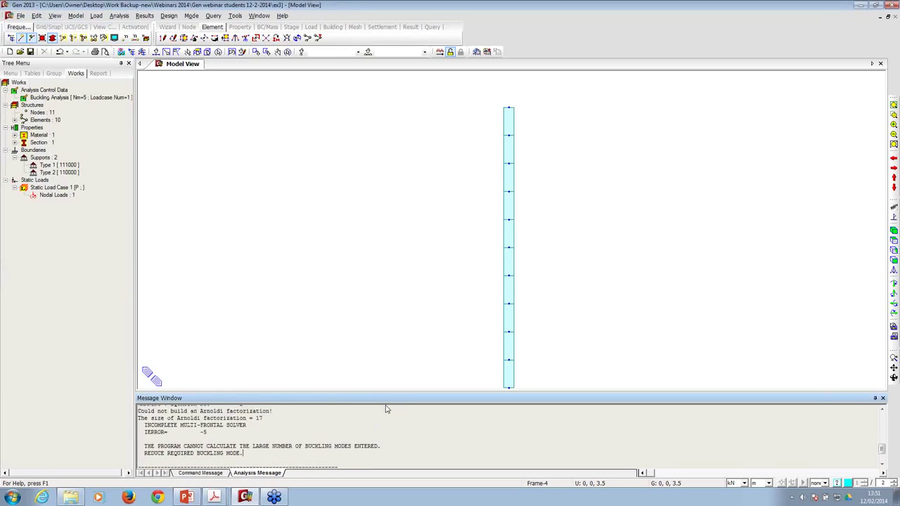
- Check the restraint settings of the column's base support, Type 1
click(84, 168)
click(70, 173)
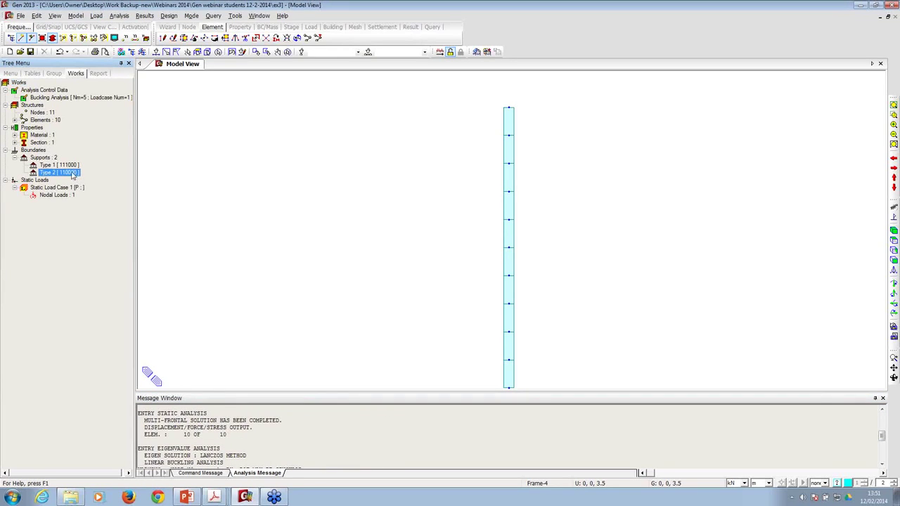
click(75, 16)
right_click(59, 168)
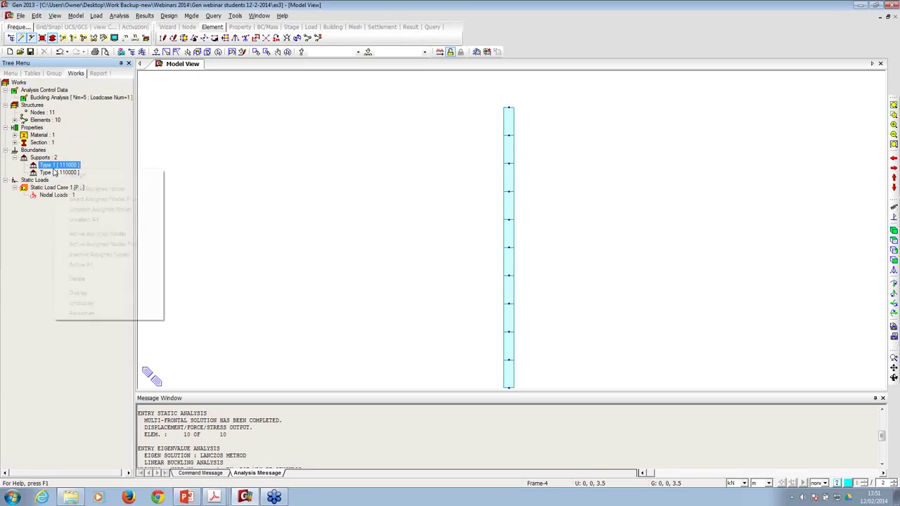
click(81, 314)
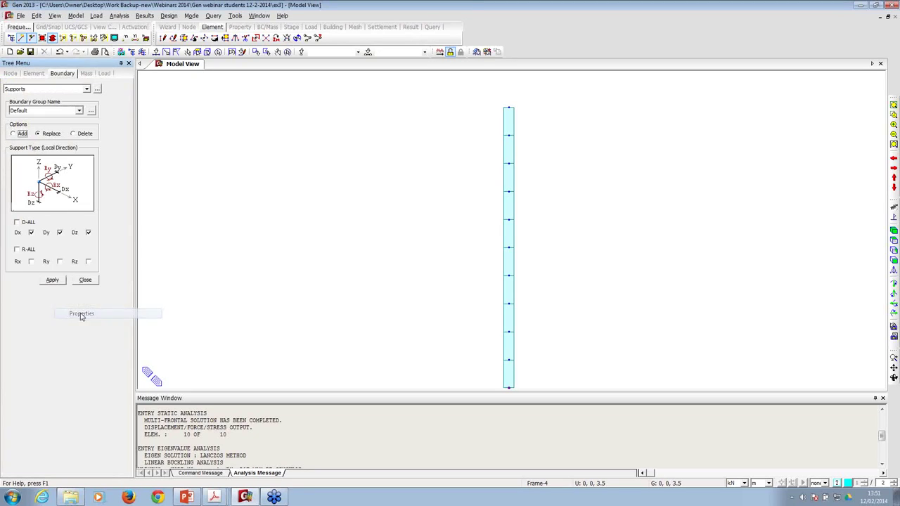
click(85, 280)
- Modify the column's top support, Type 2, by releasing Dy so that only Dx is restrained
right_click(52, 174)
click(88, 321)
click(55, 234)
click(52, 280)
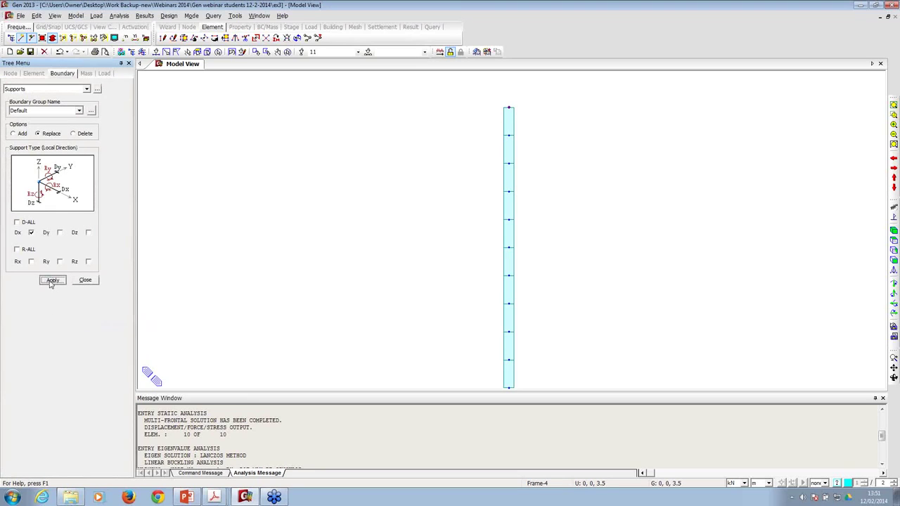
click(85, 280)
- Set the number of buckling modes to 5 in the buckling analysis control and rerun the analysis
click(119, 15)
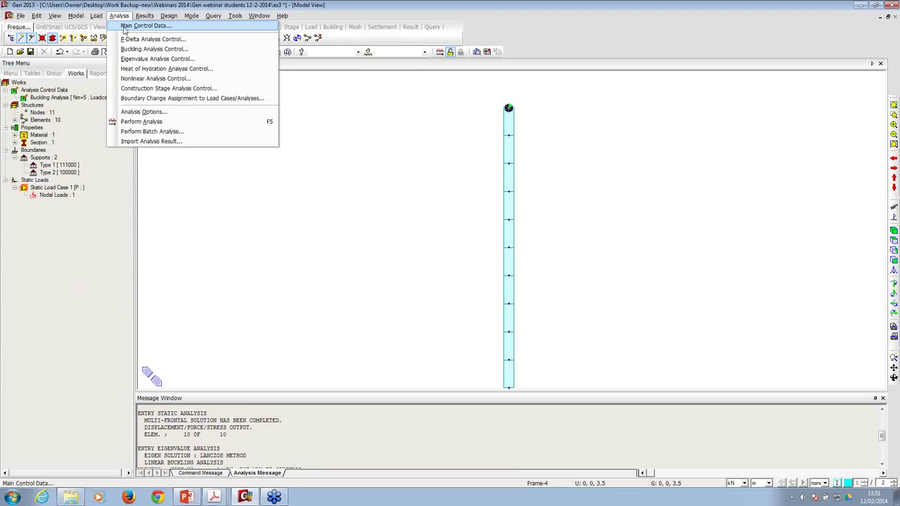
click(141, 46)
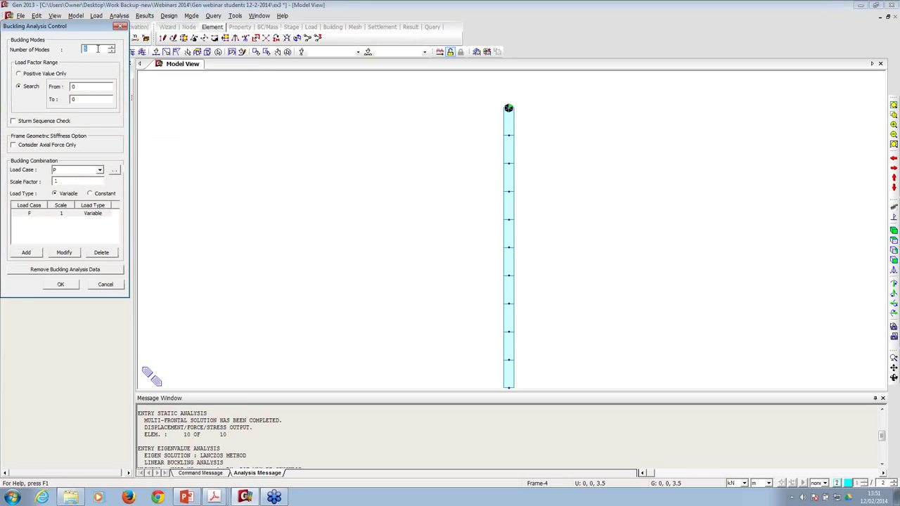
text(20)
drag(104, 48, 77, 50)
text(5)
click(60, 284)
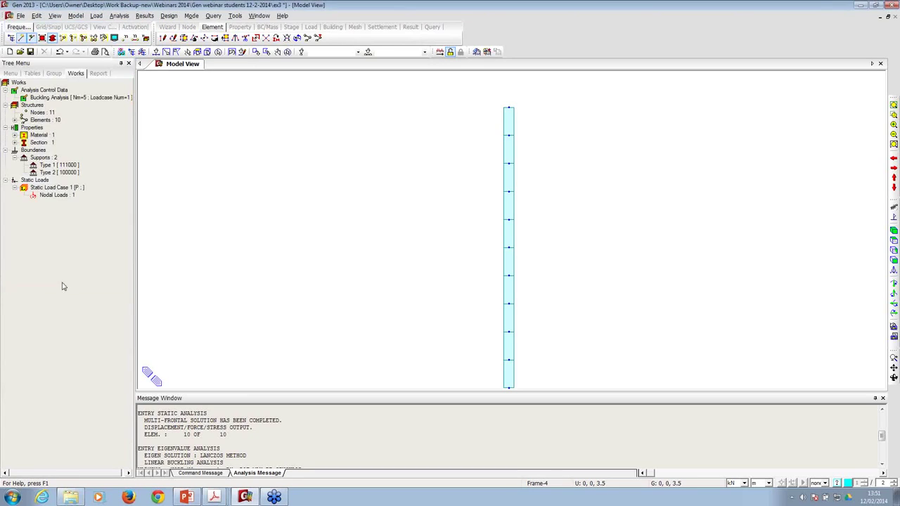
click(439, 52)
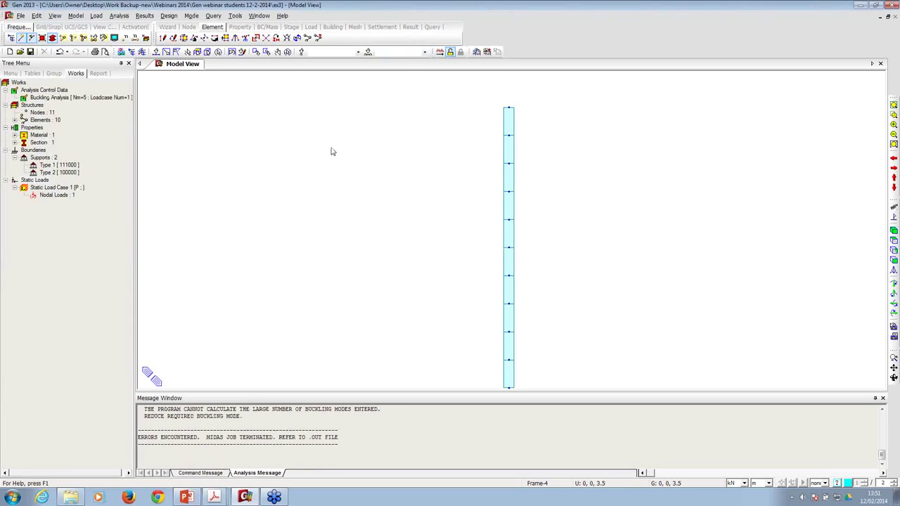
- Modify the base support, Type 1, by releasing Dy so that only Dx and Dz are restrained, and rerun the analysis
right_click(53, 166)
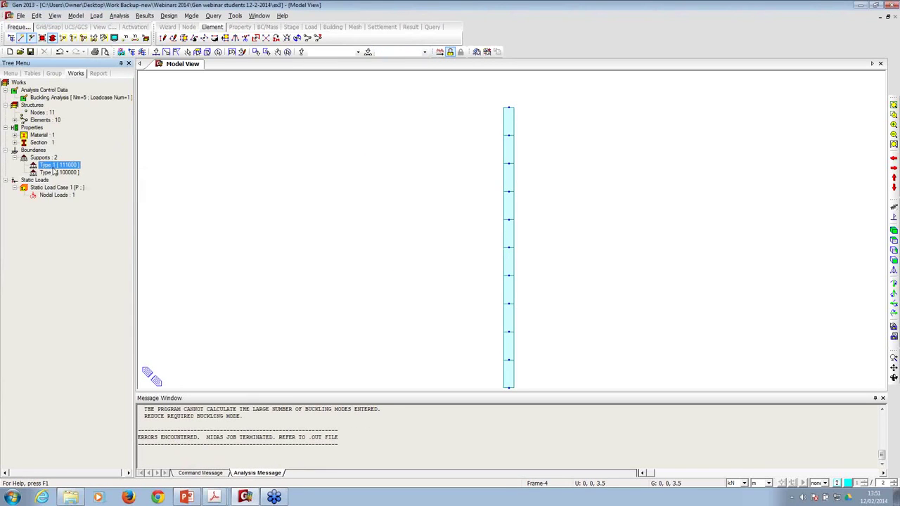
click(87, 318)
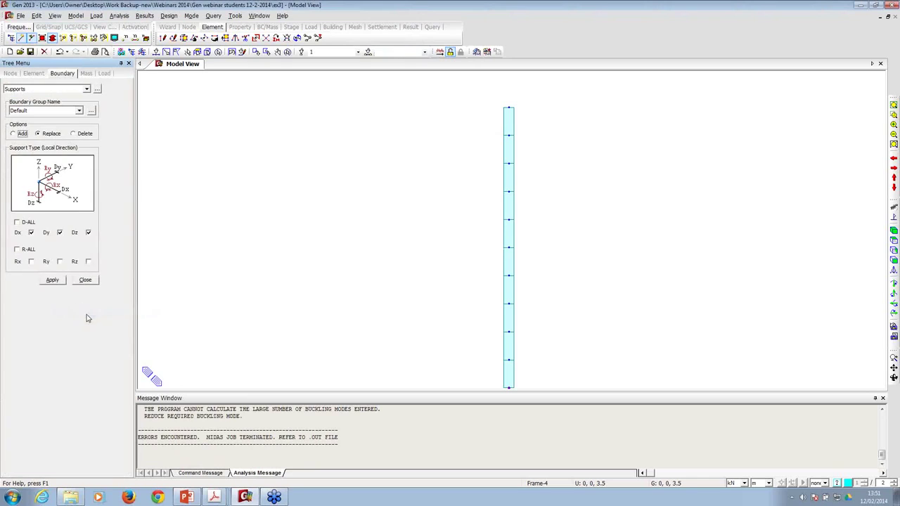
click(60, 233)
click(51, 280)
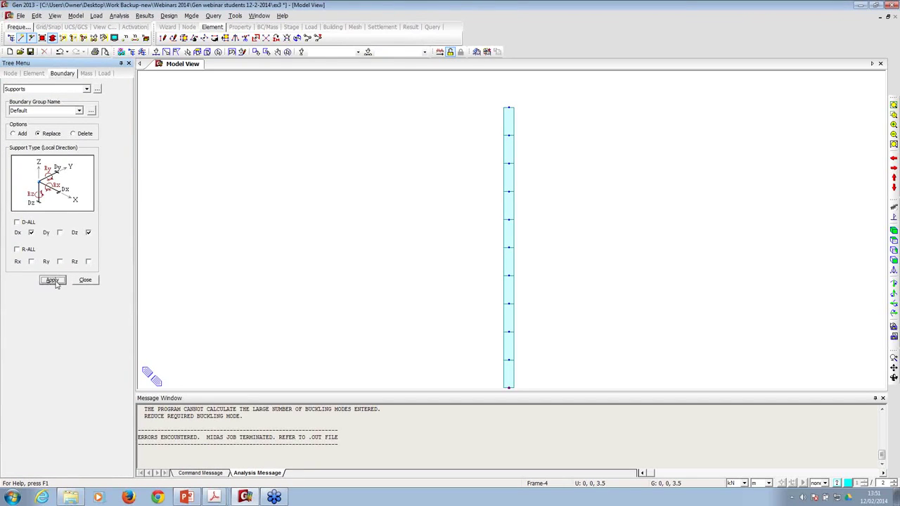
click(85, 280)
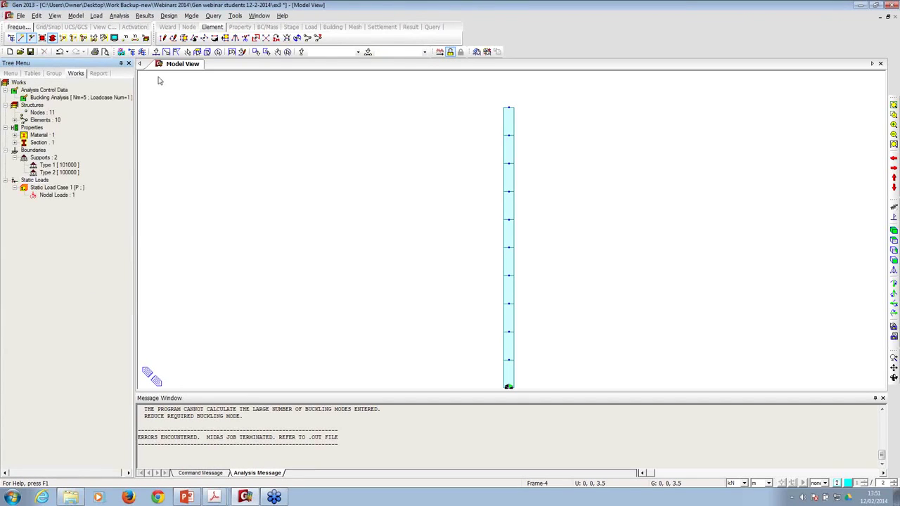
click(439, 52)
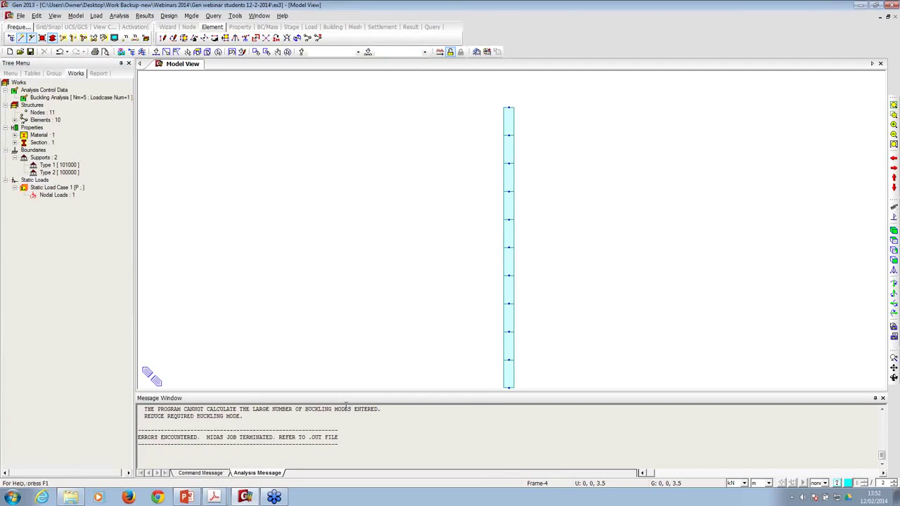
- Adjust the model's structure type and rerun the analysis
click(75, 16)
click(104, 26)
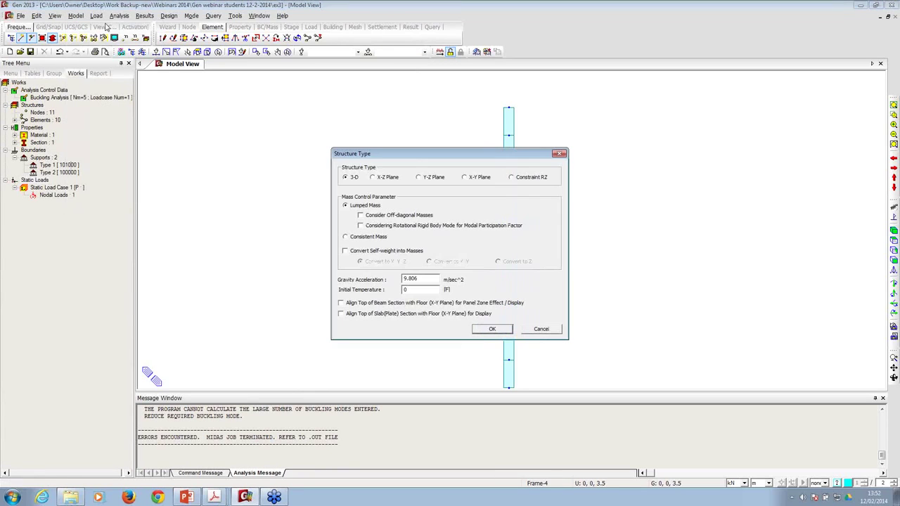
click(492, 329)
click(439, 52)
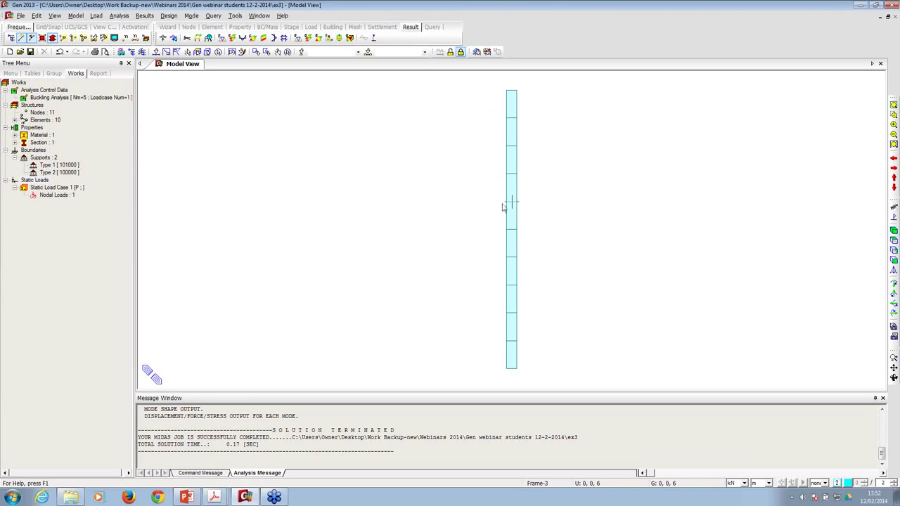
- Display the Mode 1 buckling shape with the Md-XYZ component, including the undeformed shape, legend and contour
mouse_move(502, 222)
click(136, 18)
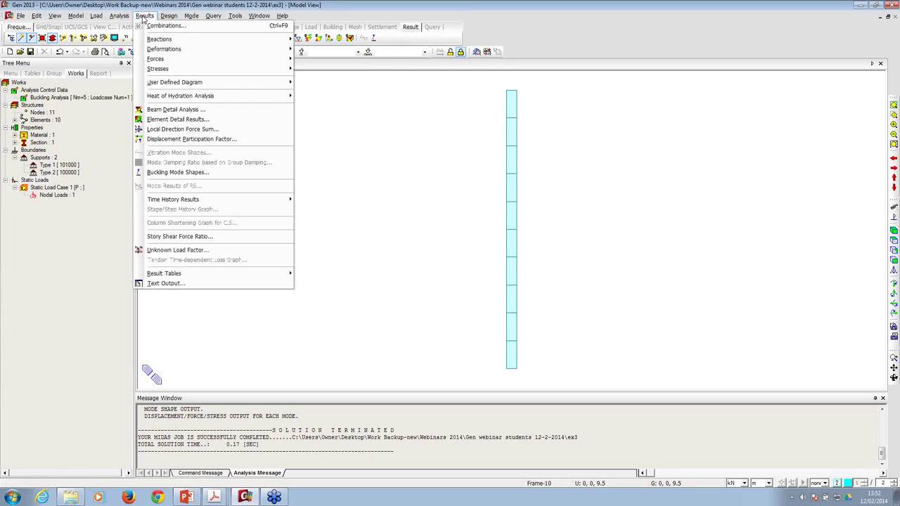
mouse_move(176, 52)
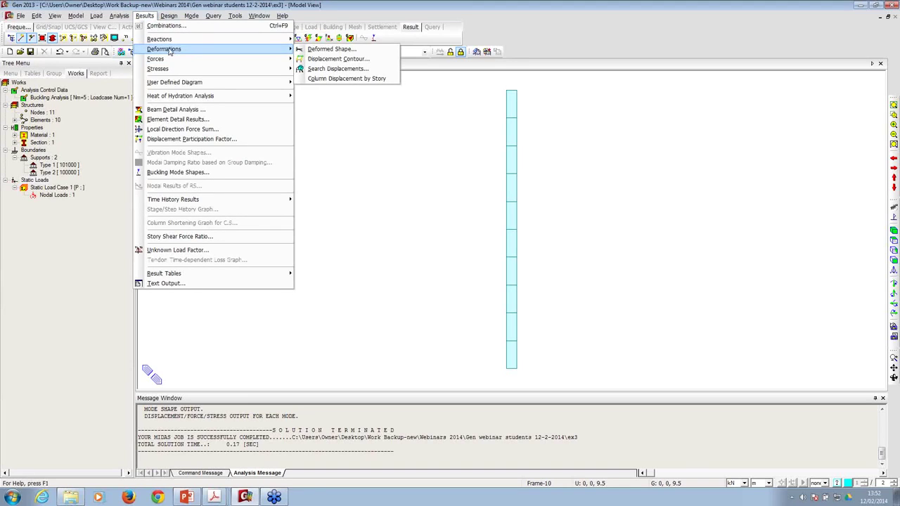
click(185, 172)
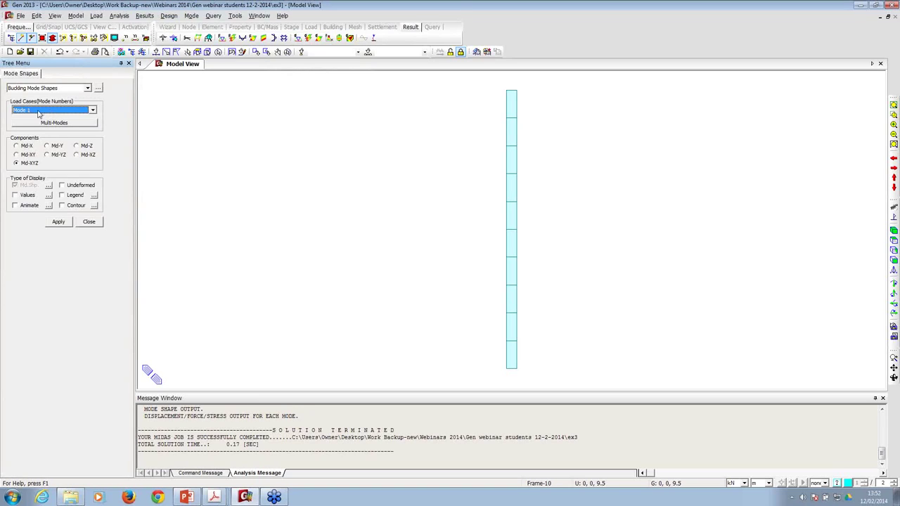
click(62, 195)
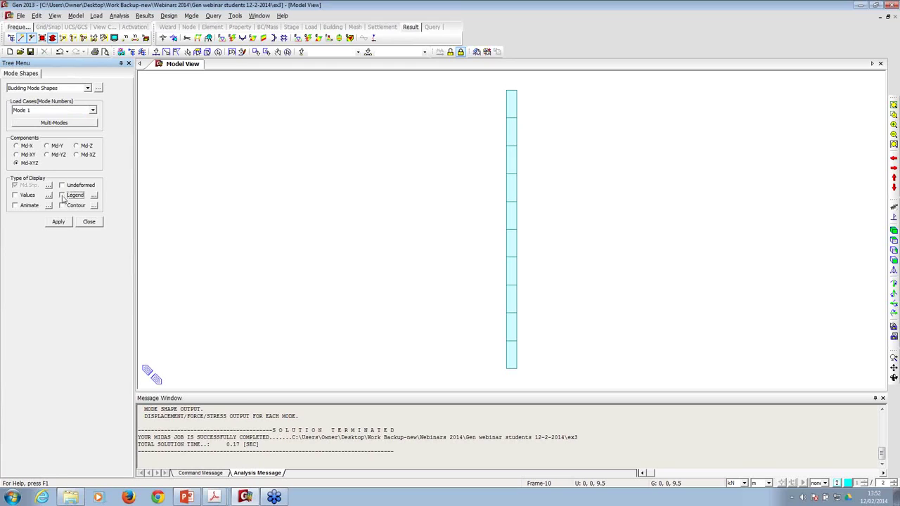
click(62, 206)
click(62, 186)
click(59, 222)
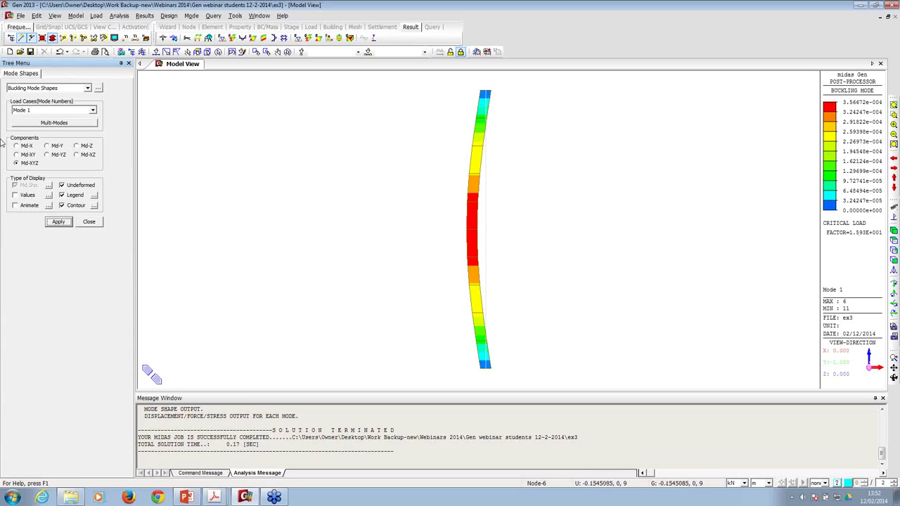
- Display the buckling shapes of Mode 2, Mode 4 and Mode 5 in turn to compare their critical load factors
click(40, 111)
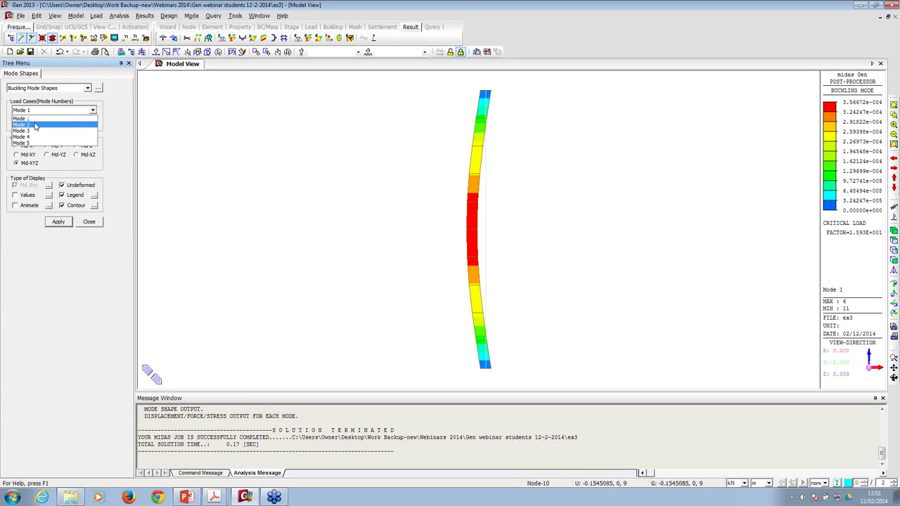
click(35, 124)
click(50, 222)
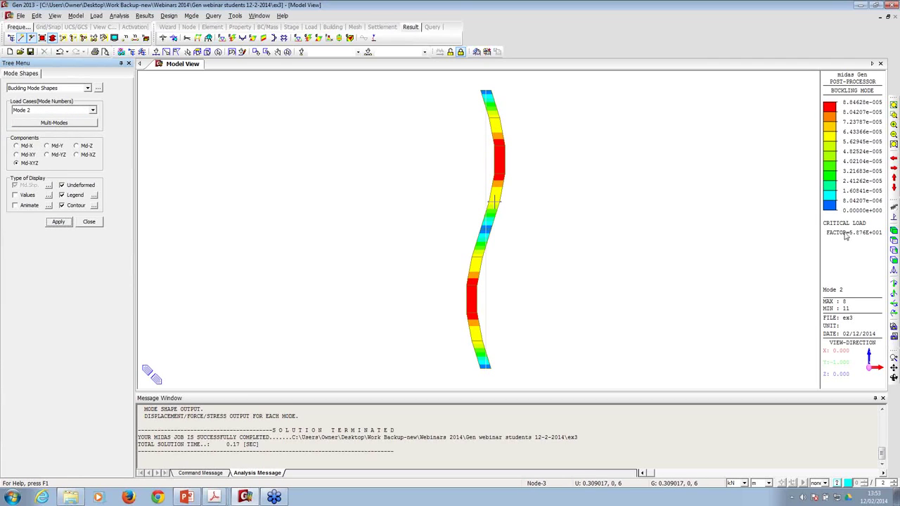
click(90, 110)
click(39, 138)
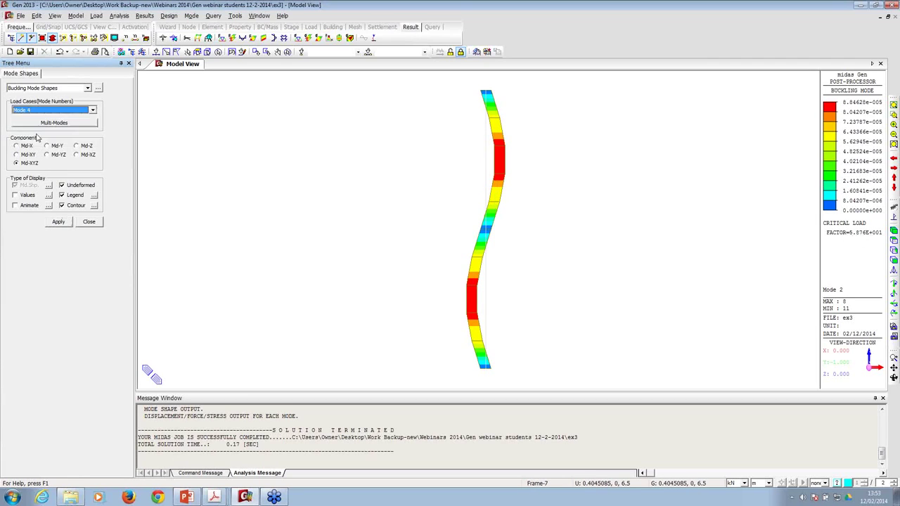
click(57, 222)
click(90, 110)
click(25, 144)
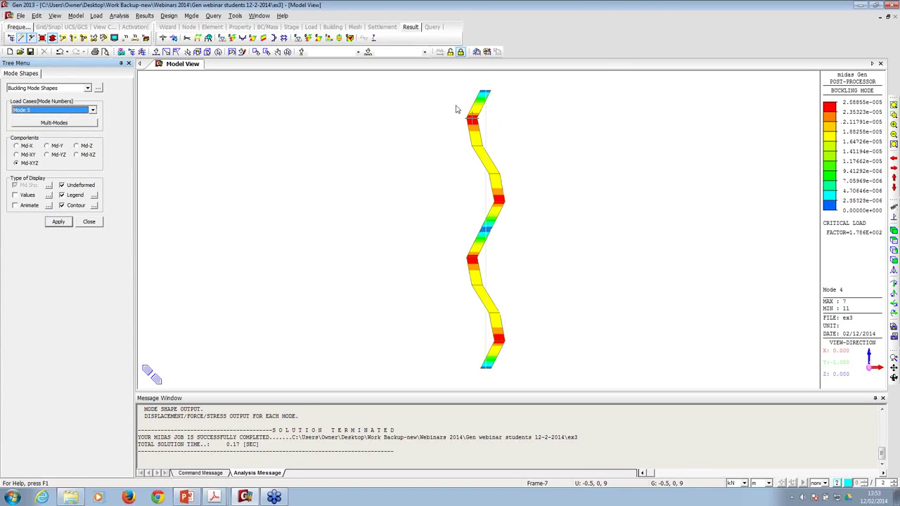
click(59, 222)
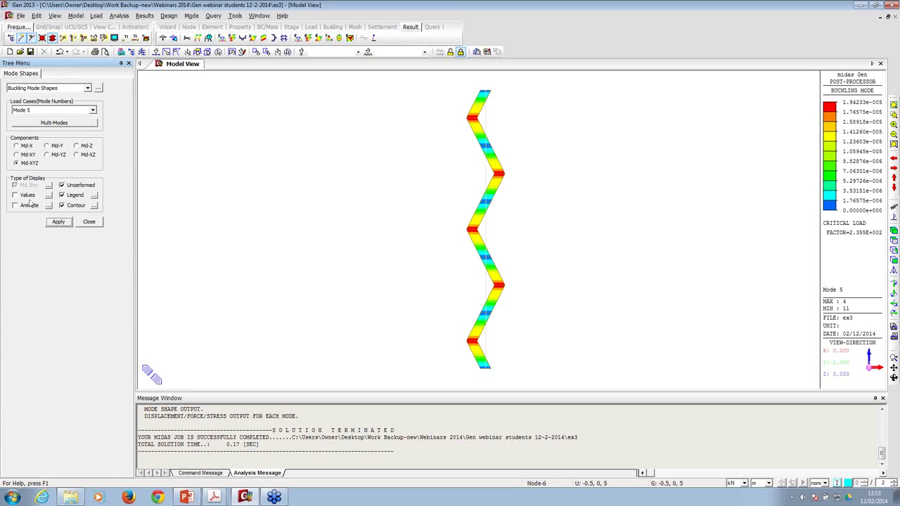
- Play the animation of the Mode 1 buckling shape and close it
click(54, 109)
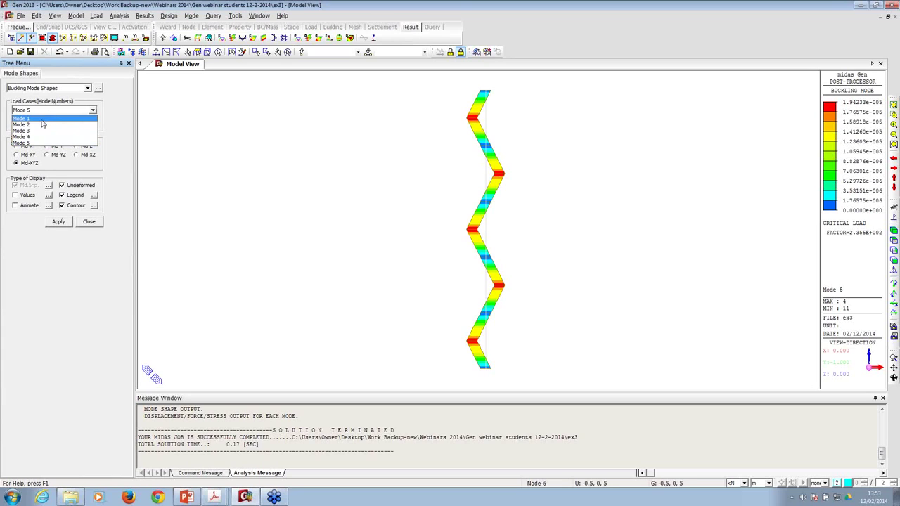
click(28, 119)
click(21, 206)
click(58, 221)
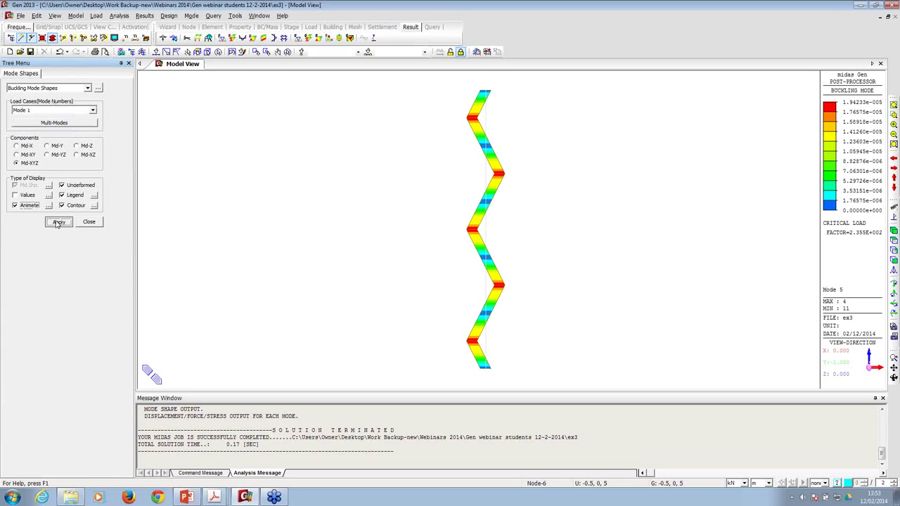
click(431, 384)
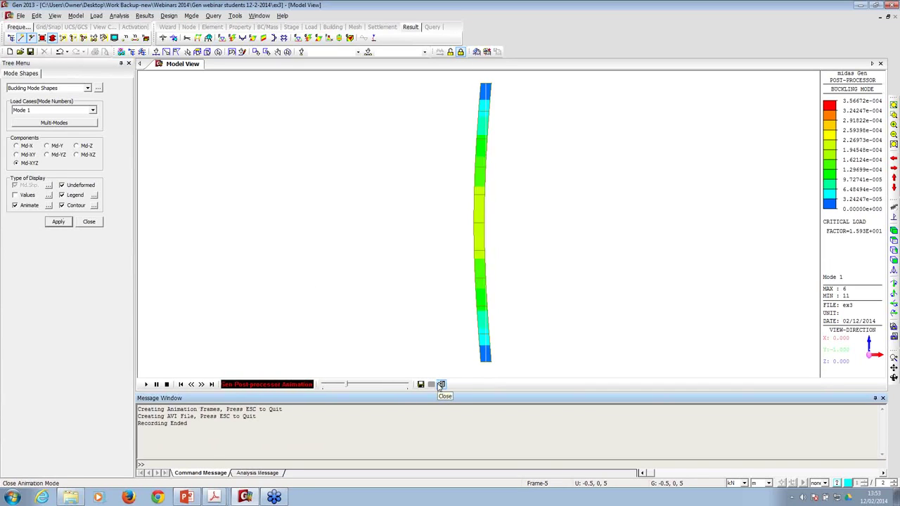
click(440, 384)
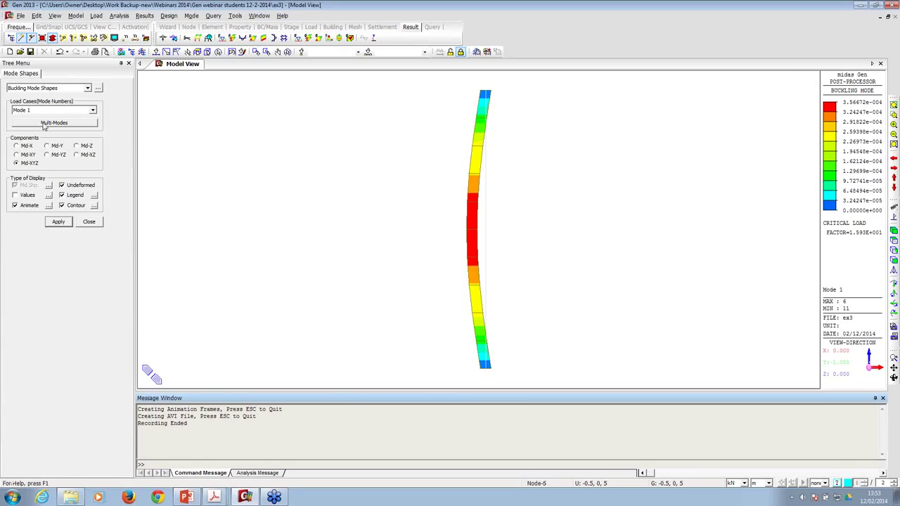
- Show Modes 1, 2 and 3 together as multiple modes in vertically tiled views
click(43, 124)
drag(408, 227, 415, 240)
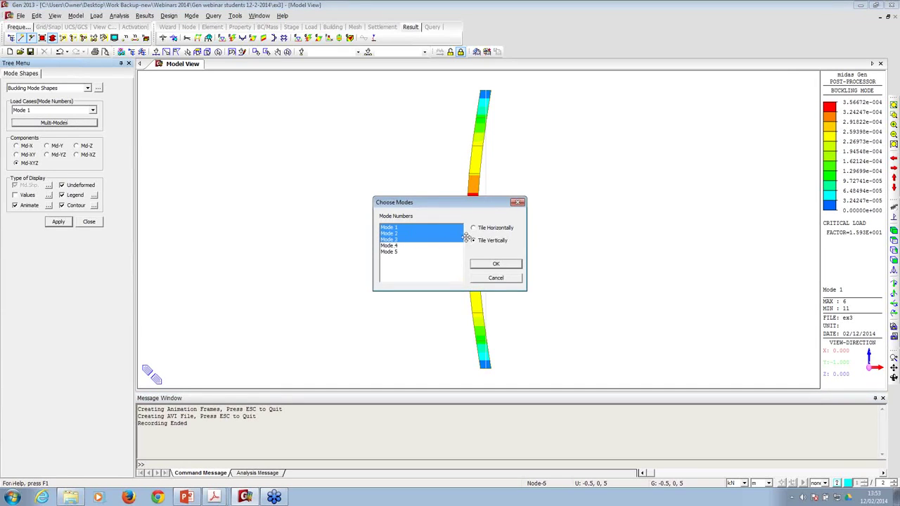
click(496, 266)
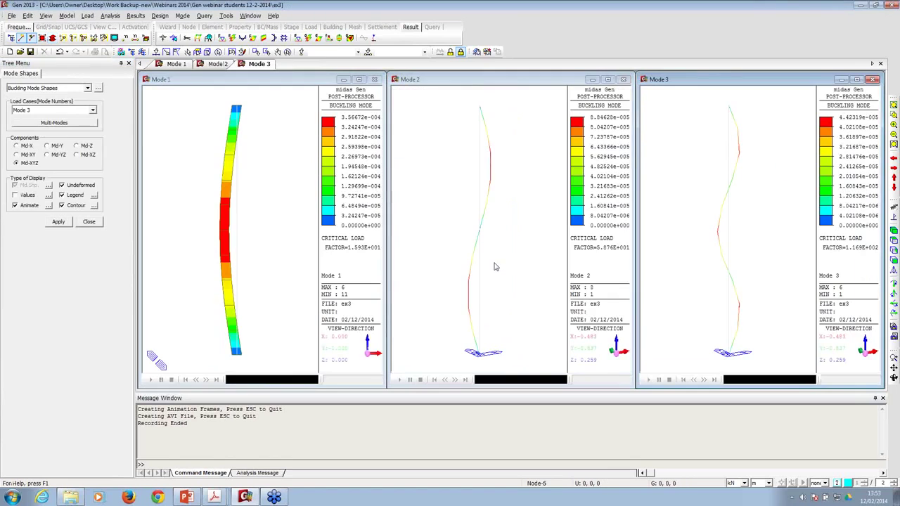
- Show the Mode 2 and Mode 3 views with the rendered column section and compare the tiled mode shapes
click(412, 176)
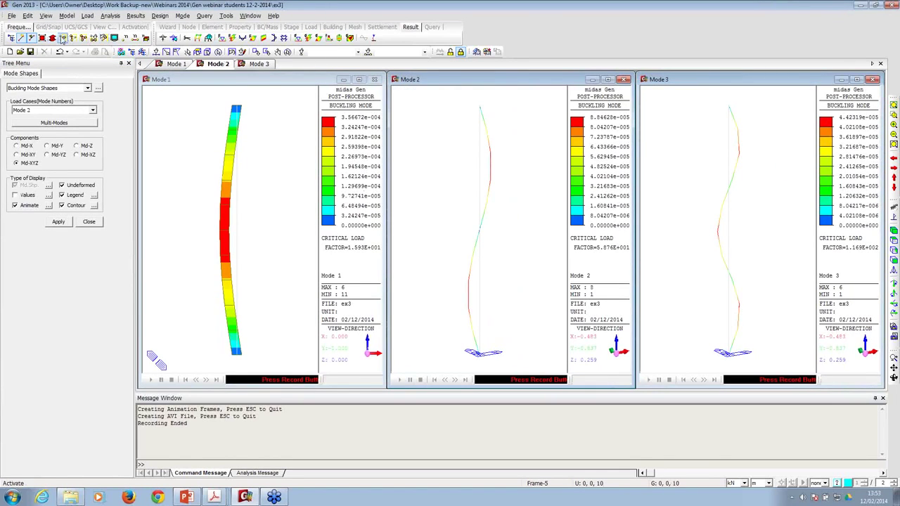
click(721, 201)
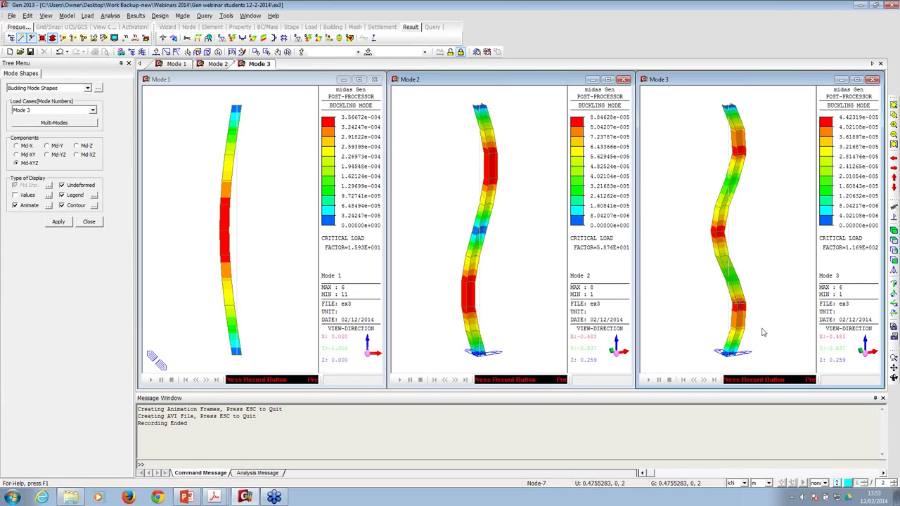
click(538, 256)
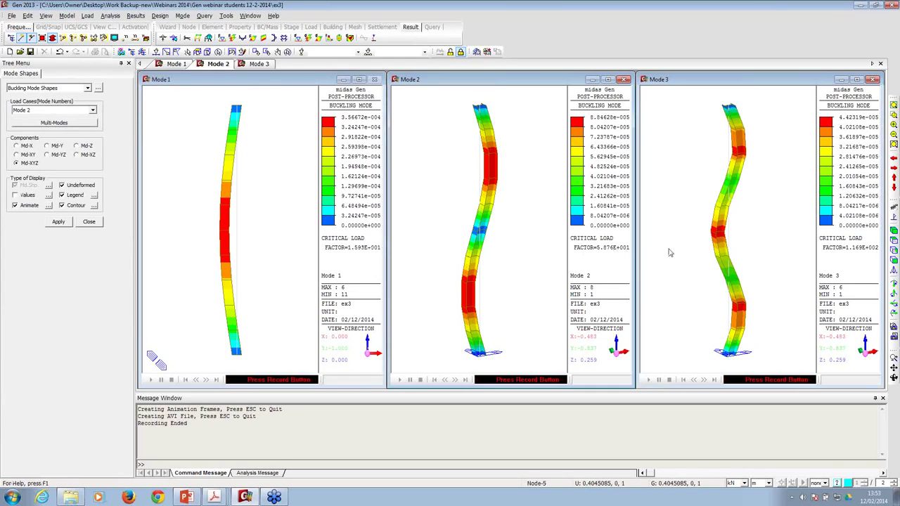
click(863, 247)
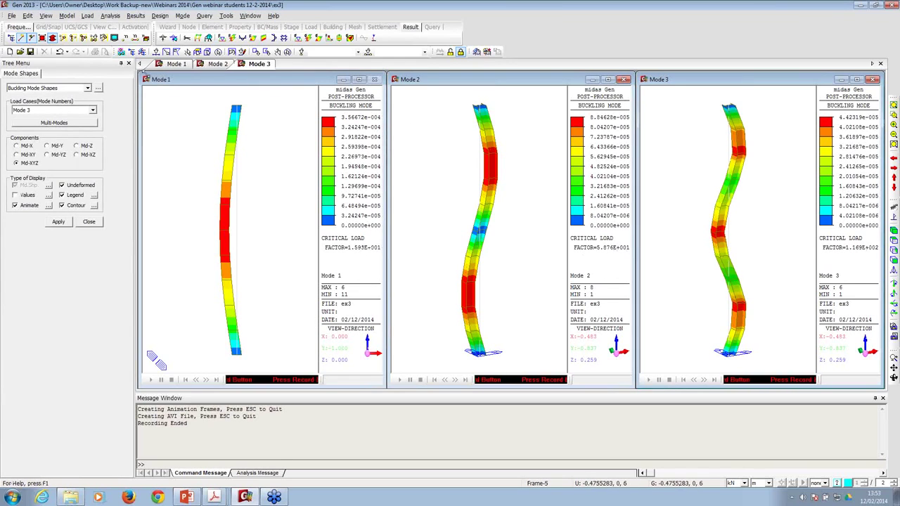
- Maximize the Mode 1 view and close the buckling mode shapes settings
click(157, 65)
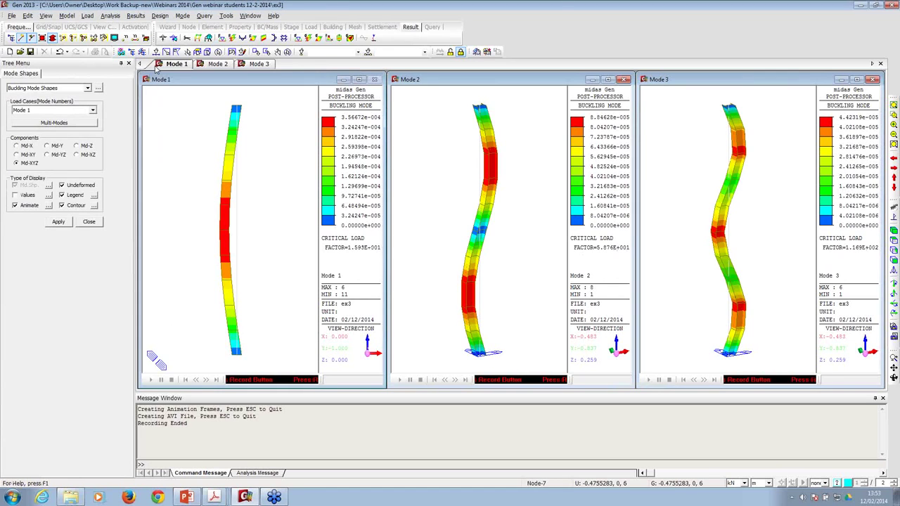
click(359, 79)
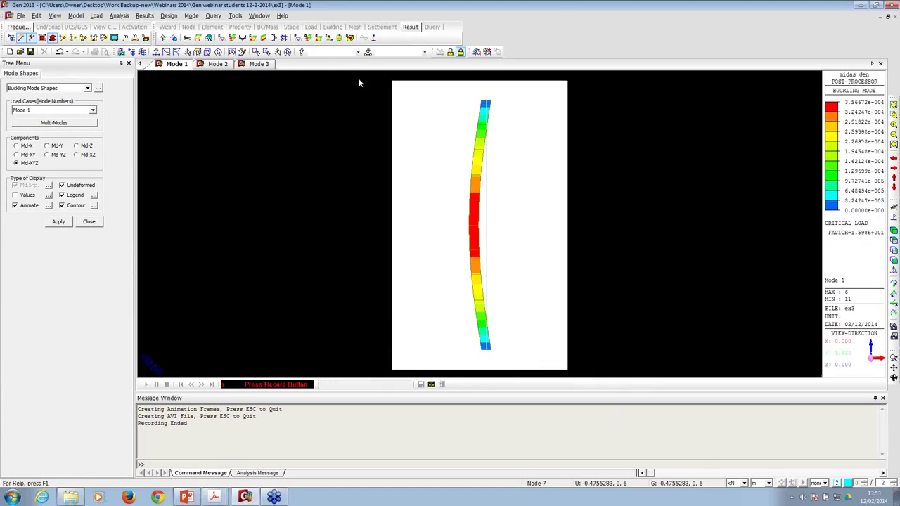
click(88, 222)
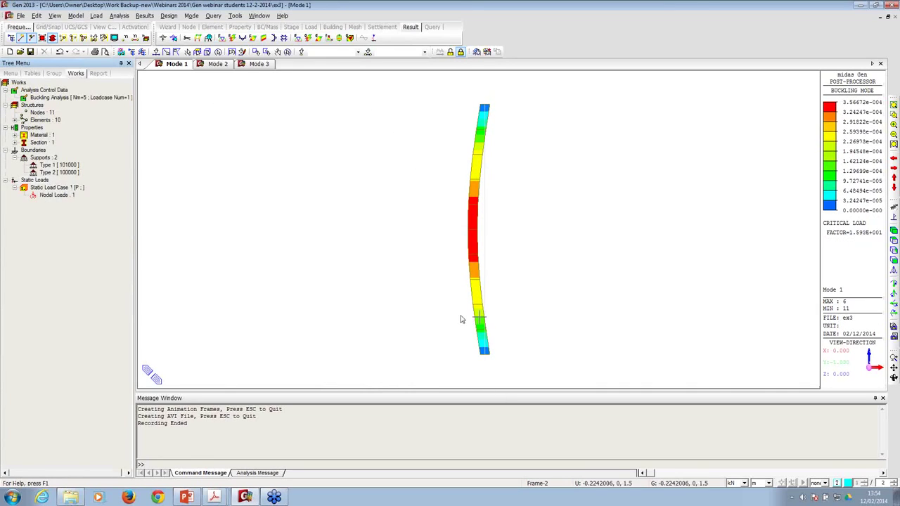
- Delete the Type 2 [100000] support from the column
right_click(56, 165)
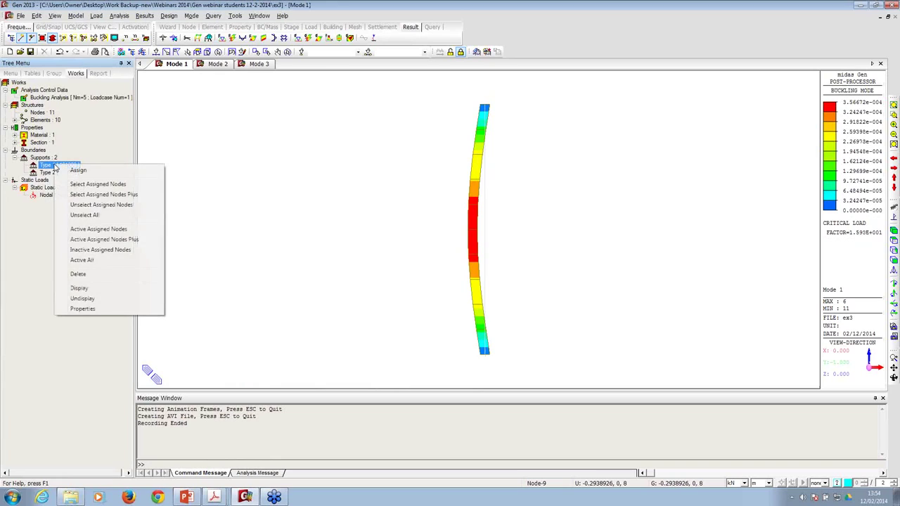
right_click(47, 174)
click(76, 281)
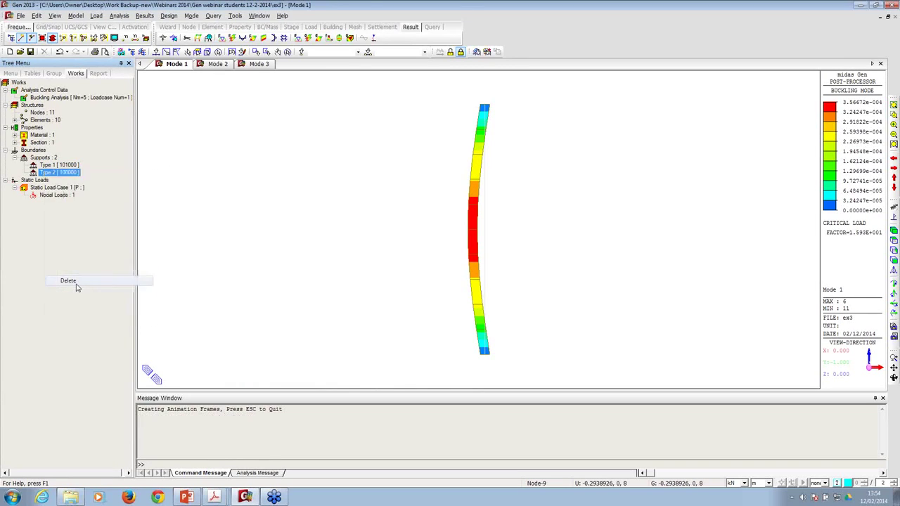
click(457, 270)
- Replace the remaining Type 1 support with one fixing all translations and rotations, and rerun the analysis
right_click(43, 166)
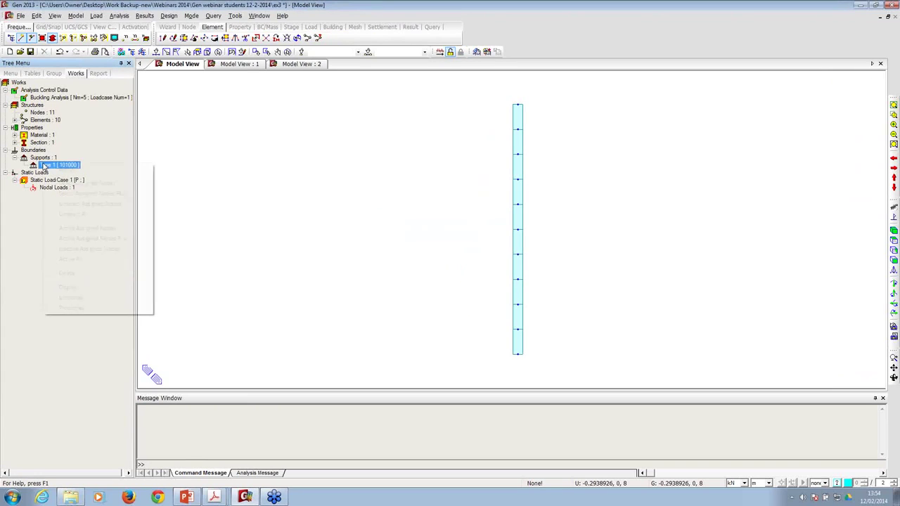
click(72, 307)
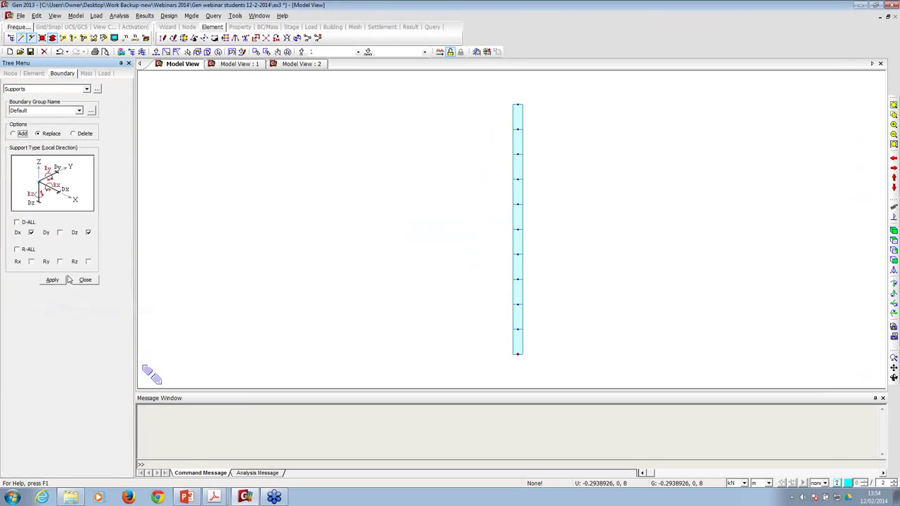
click(28, 251)
click(52, 280)
click(85, 279)
click(440, 52)
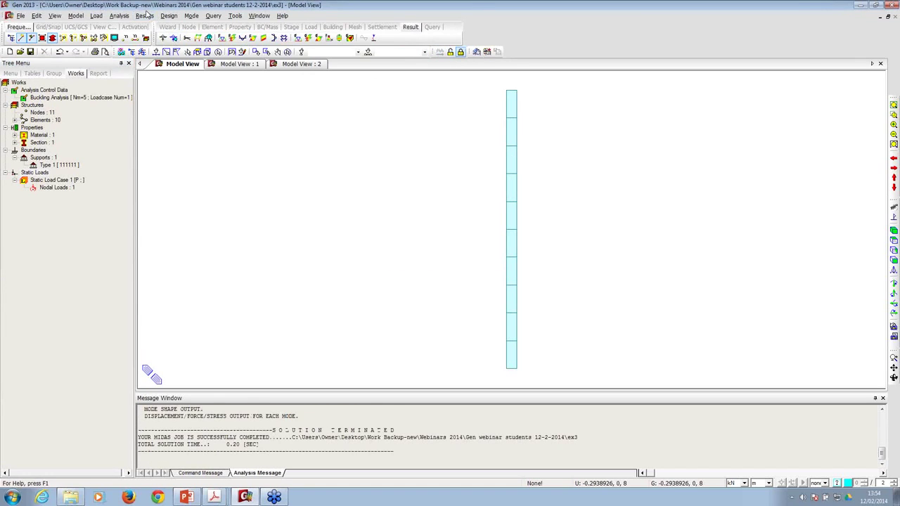
- Display the Mode 1 buckling shape with contour, legend and undeformed shape turned on
click(169, 16)
mouse_move(145, 15)
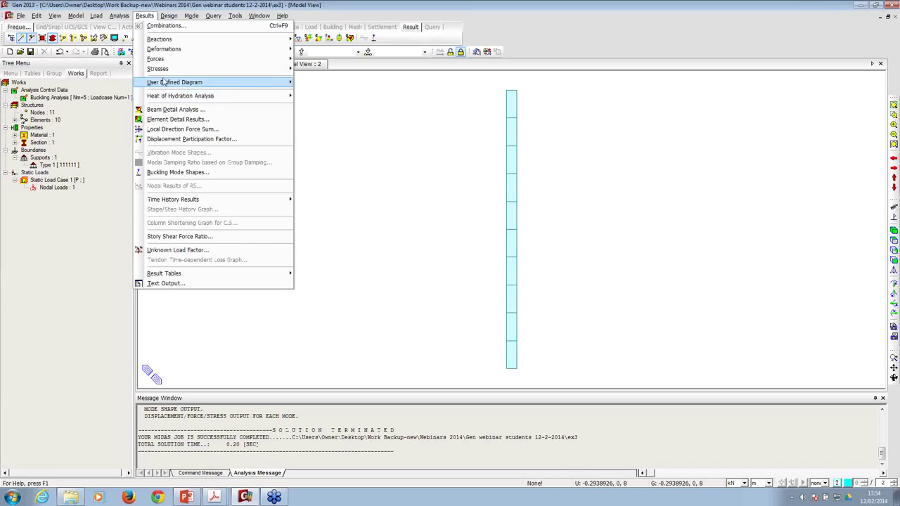
click(177, 171)
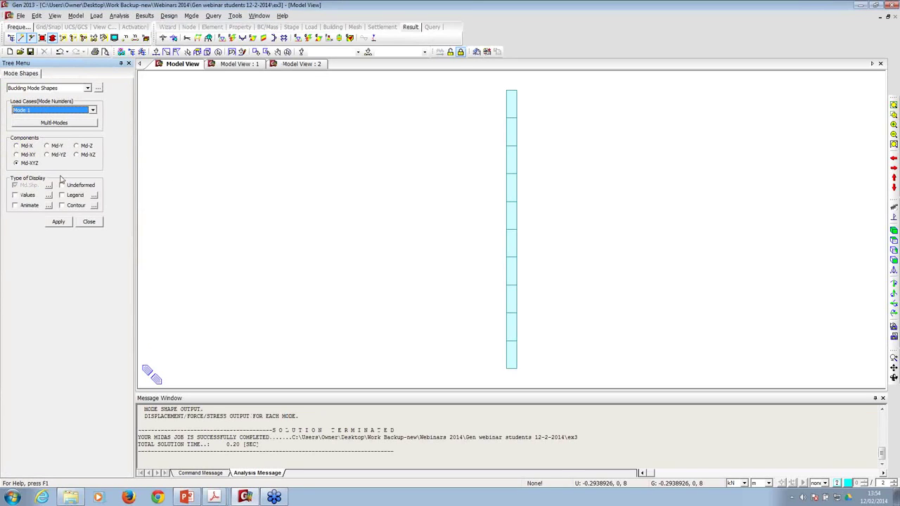
click(62, 205)
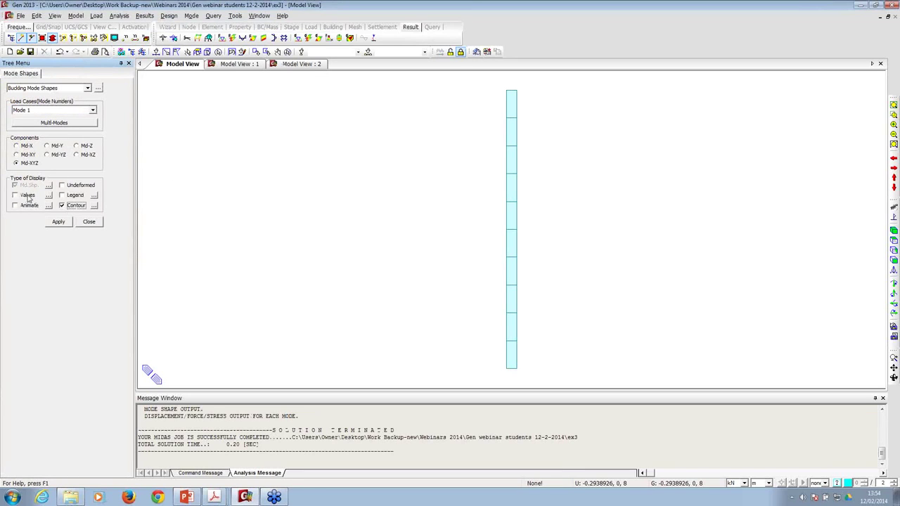
click(62, 194)
click(62, 186)
click(58, 221)
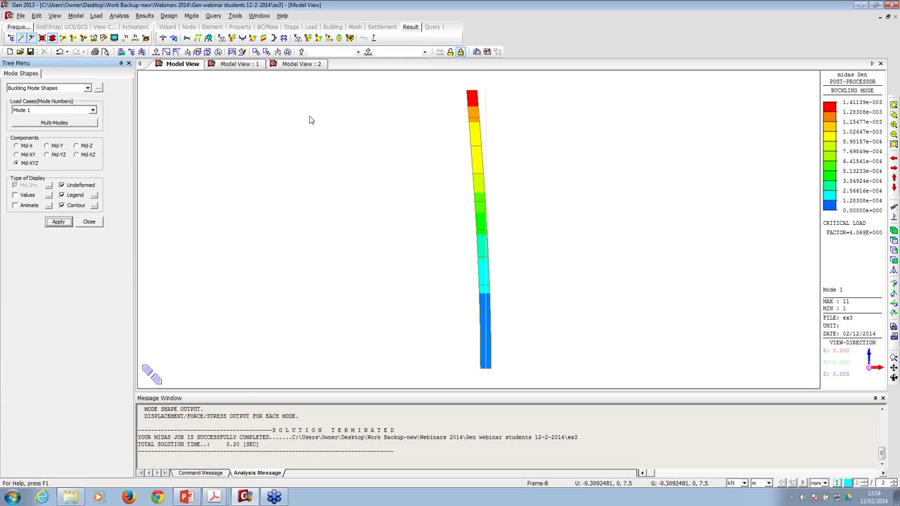
- View the Mode 2, Mode 3 and Mode 4 buckling shapes one after another and close the mode shape settings
click(63, 110)
click(41, 125)
click(58, 222)
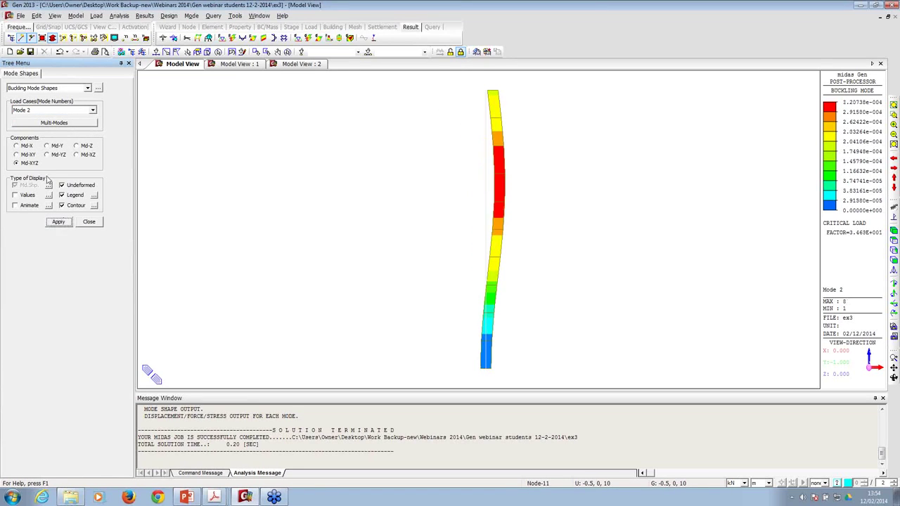
click(54, 111)
click(51, 129)
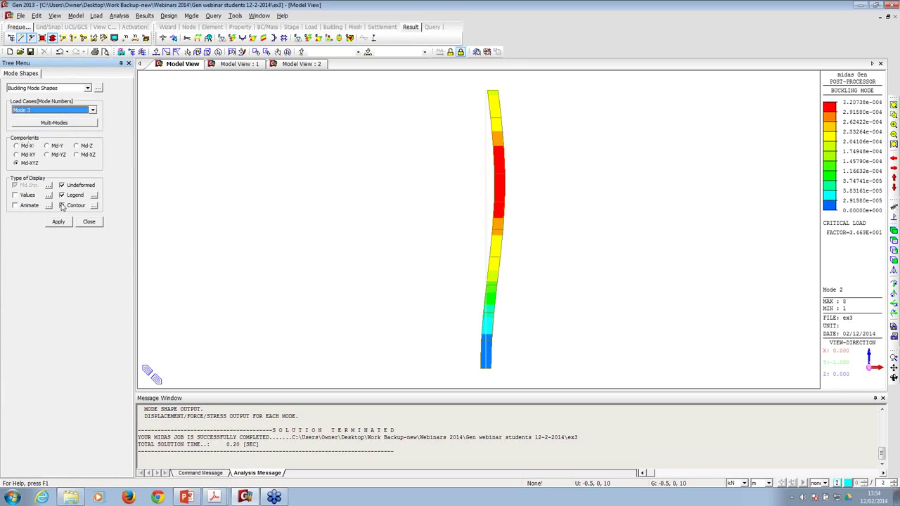
click(58, 222)
click(51, 112)
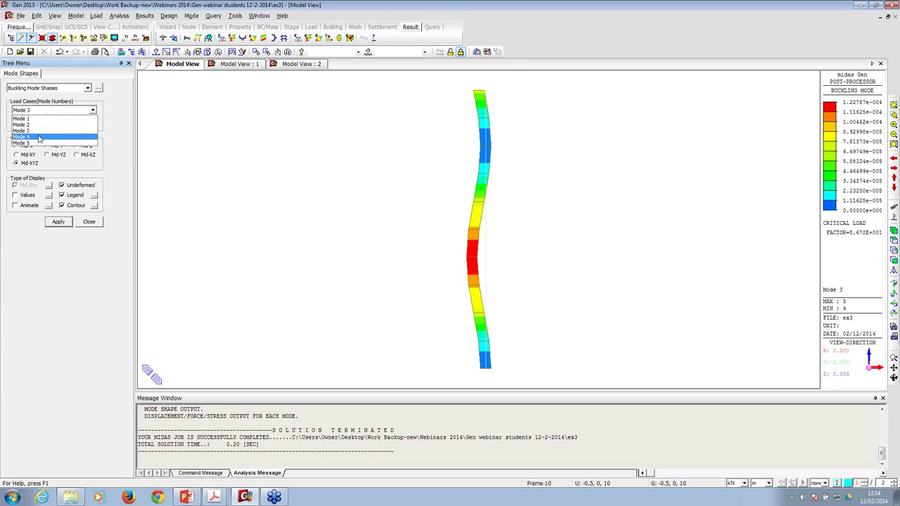
click(50, 141)
click(60, 224)
click(88, 224)
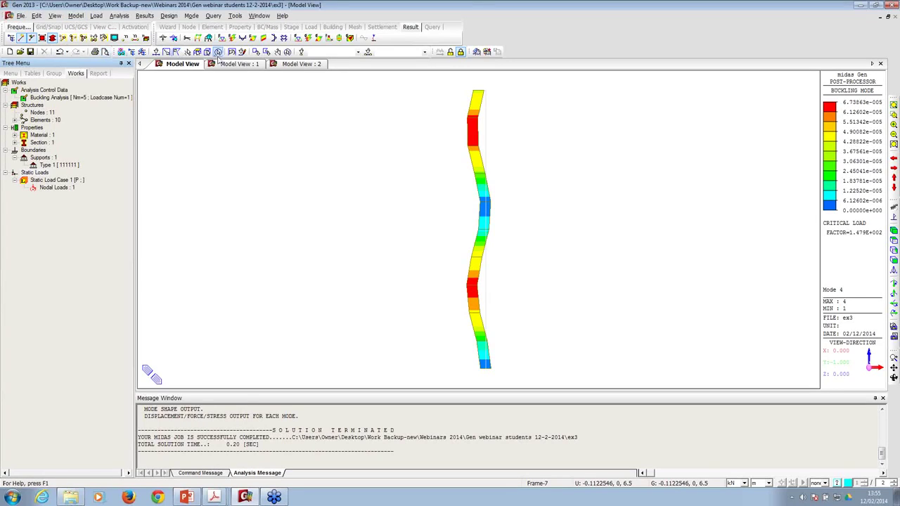
- Start a new project and create a node at 0, 0, 0
click(20, 15)
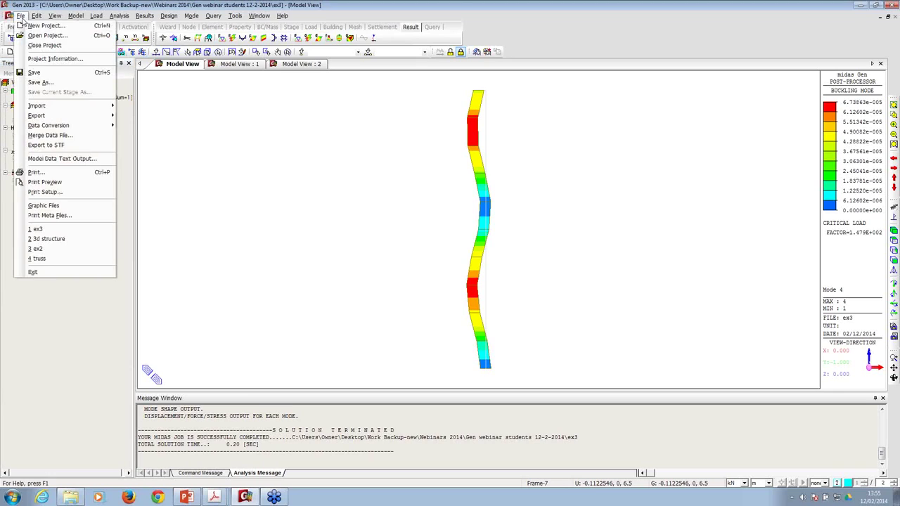
click(33, 27)
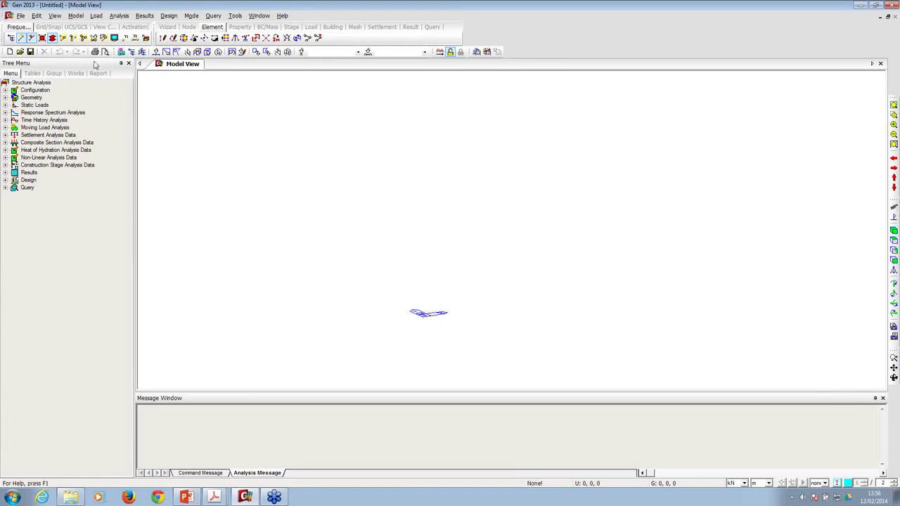
click(75, 16)
mouse_move(102, 77)
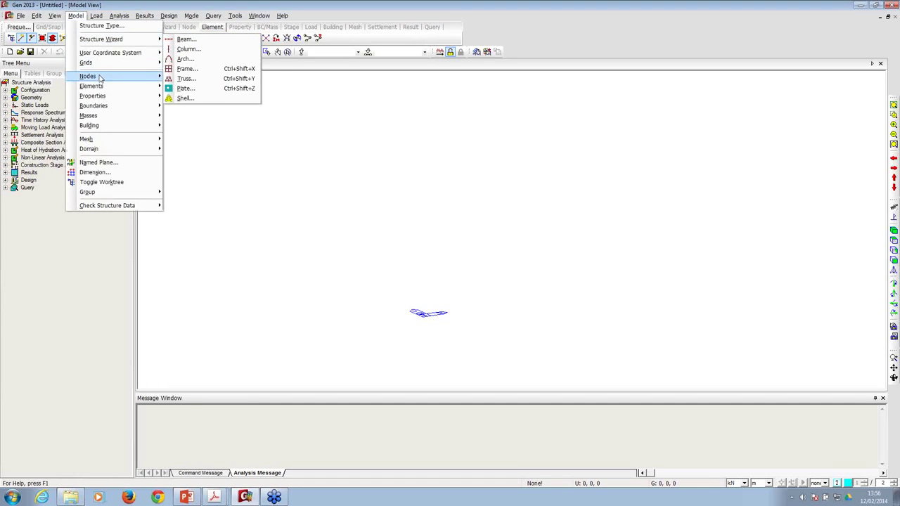
click(185, 76)
click(56, 215)
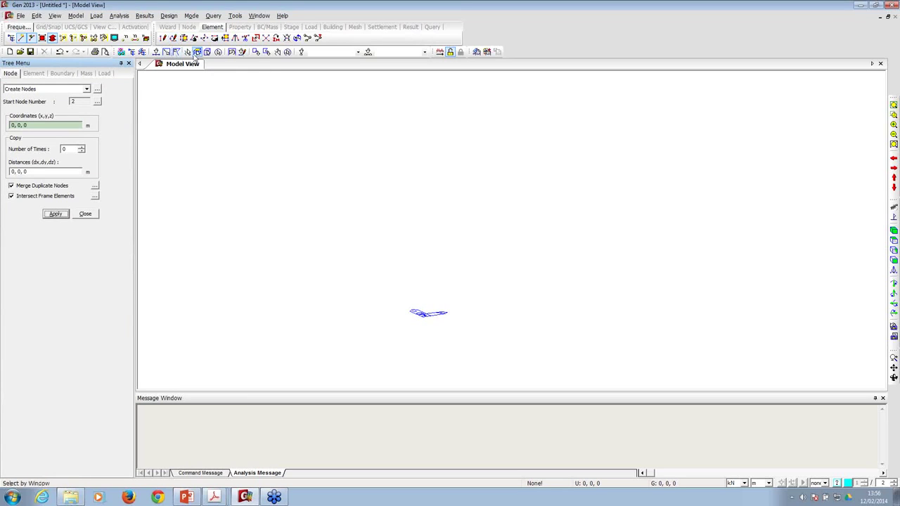
- Extrude the origin node into a beam element by an equal distance of 0, .25, 0 m
click(34, 73)
click(42, 89)
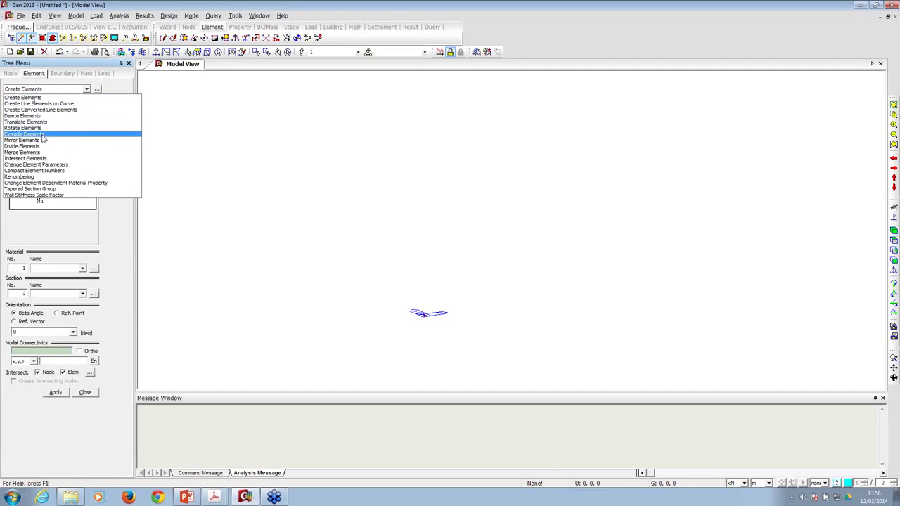
click(44, 138)
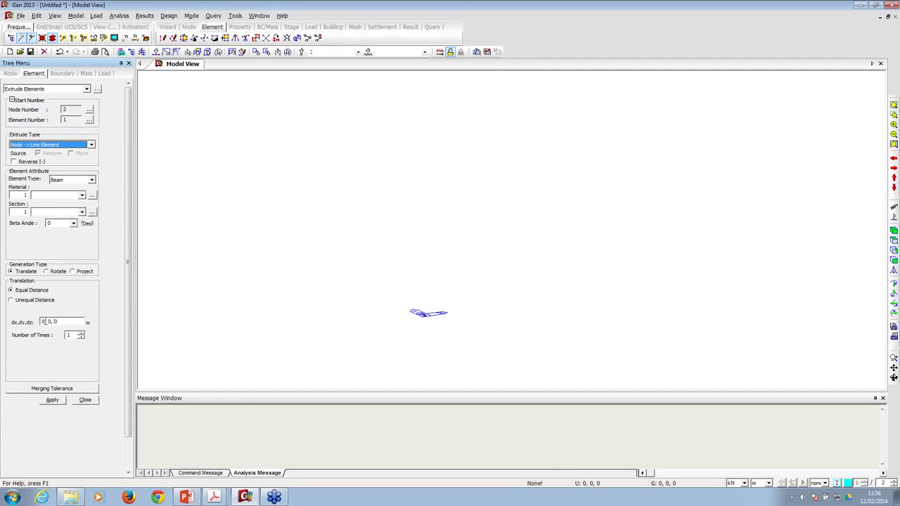
click(49, 322)
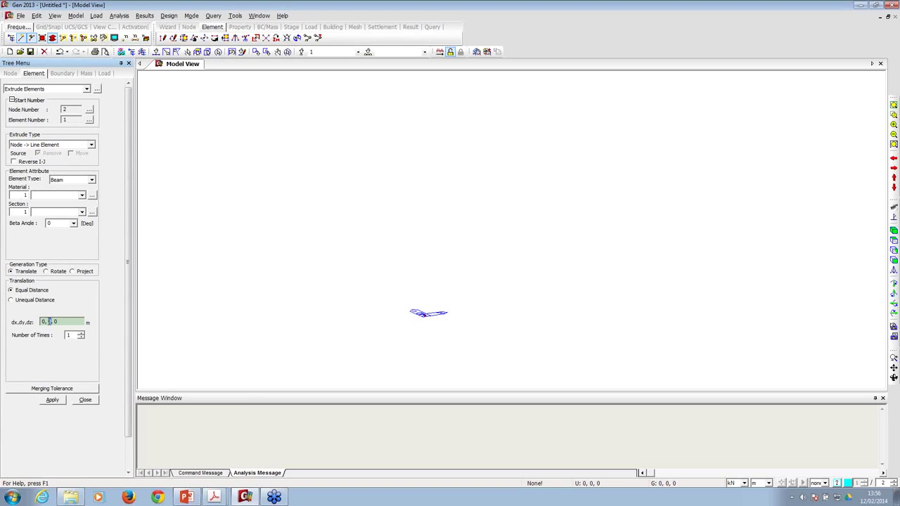
double_click(49, 321)
text(25)
click(53, 400)
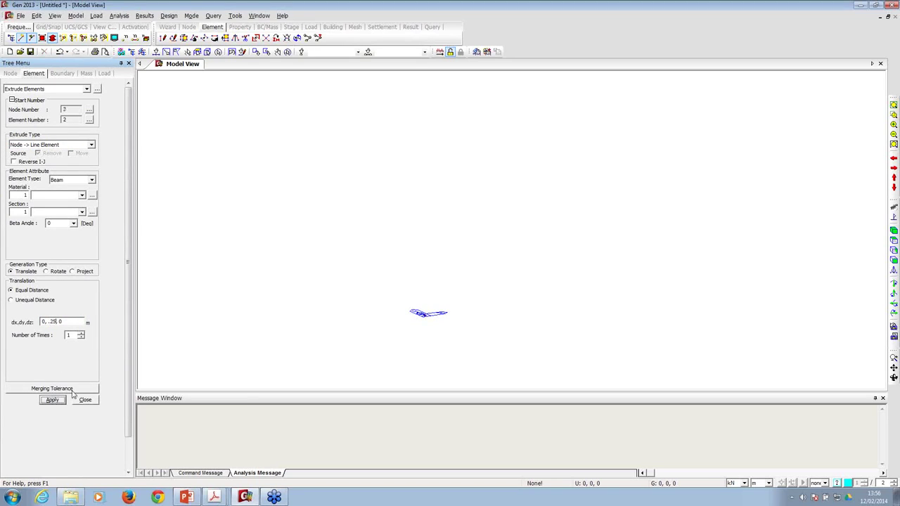
click(893, 114)
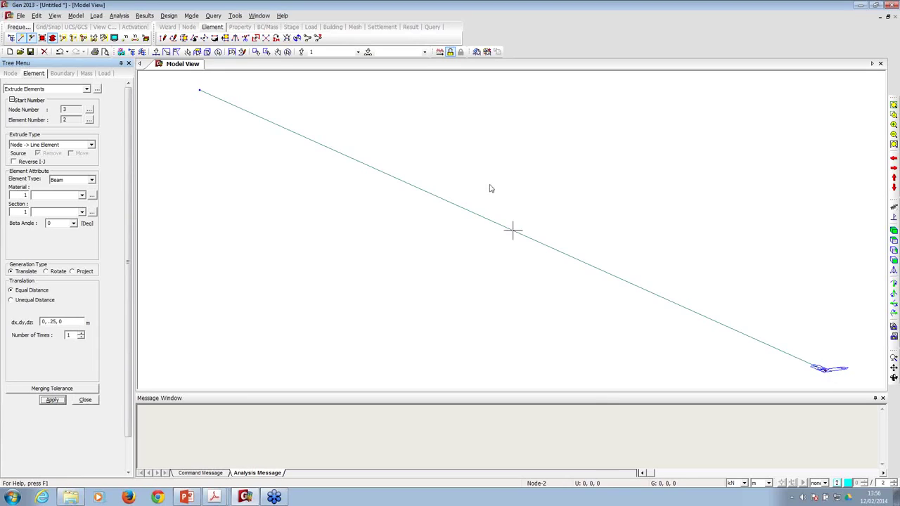
- Extrude the origin node into a second beam element in the opposite direction by 0, -.25, 0 m
triple_click(47, 322)
text(0, -0.25, 0)
click(52, 400)
click(893, 240)
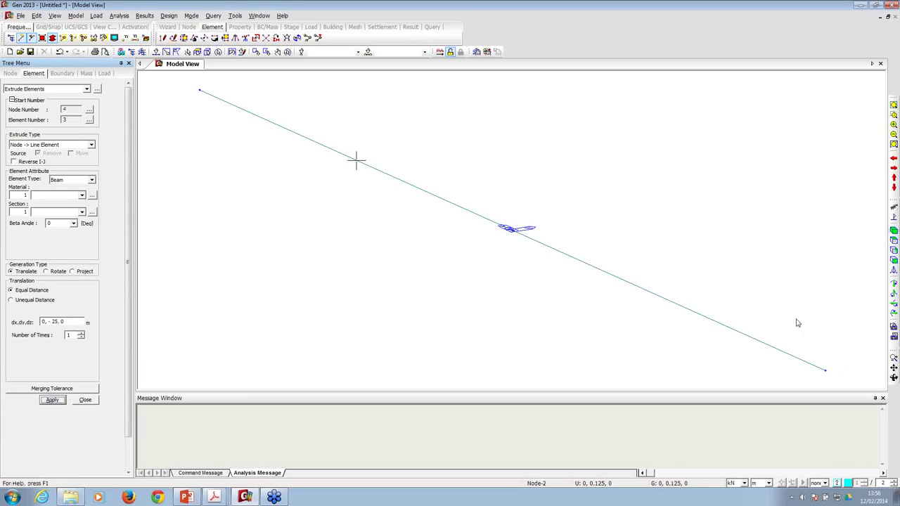
- Try to extrude the middle node 1 m along the z axis with unequal distance, and undo the extrusion
click(156, 51)
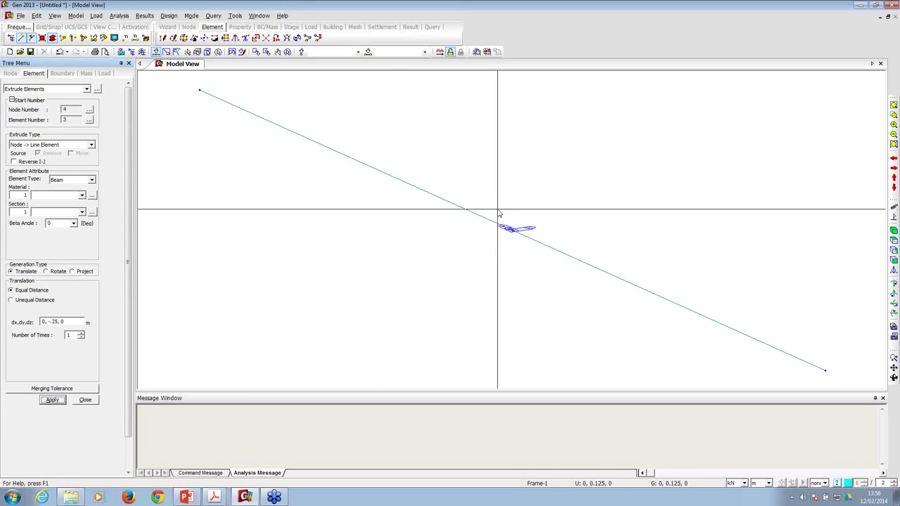
click(11, 300)
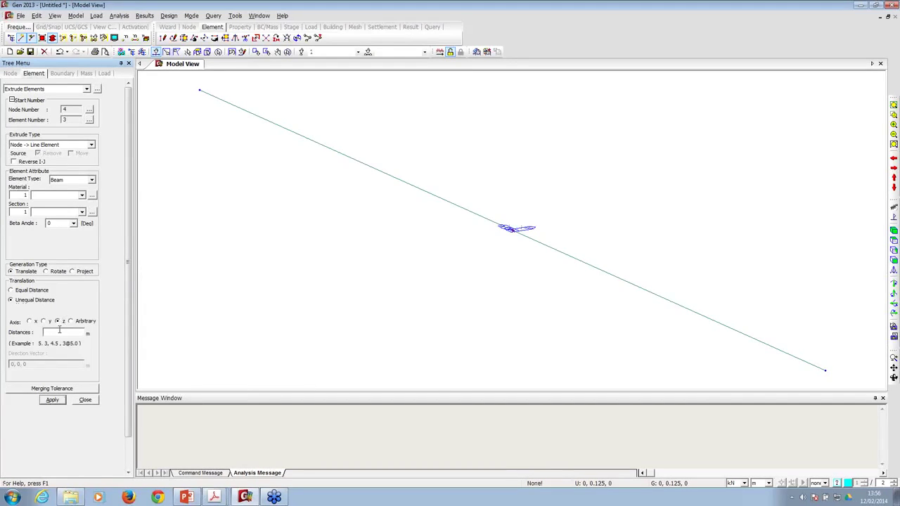
click(53, 400)
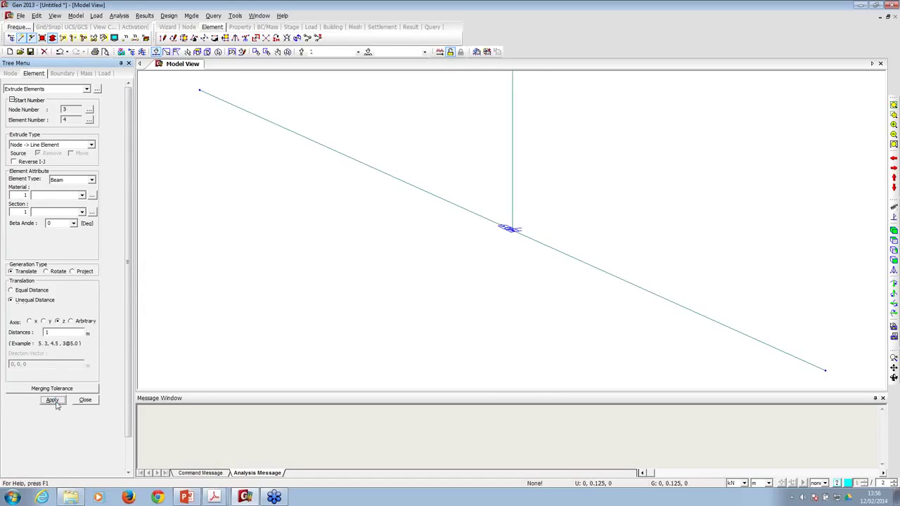
click(60, 51)
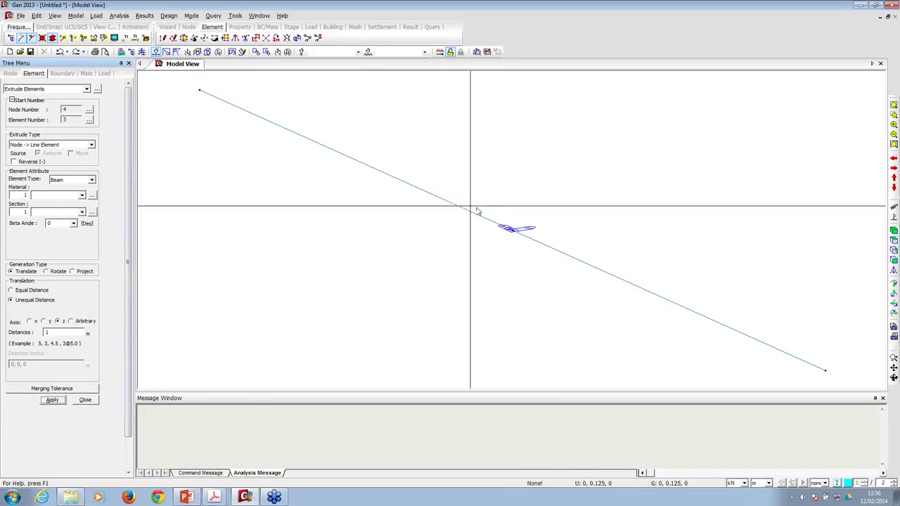
- Extrude the middle node into a vertical beam element with an unequal distance of -1 m along the z axis
click(47, 333)
click(52, 400)
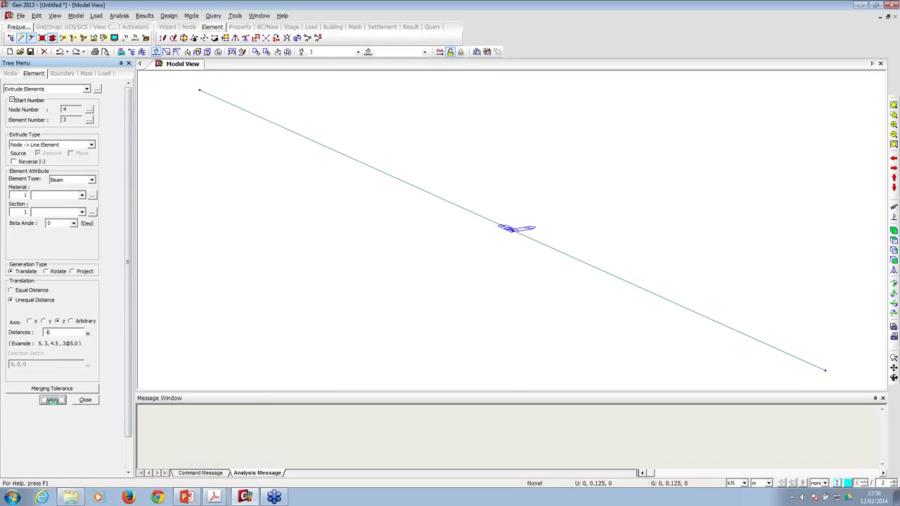
click(894, 239)
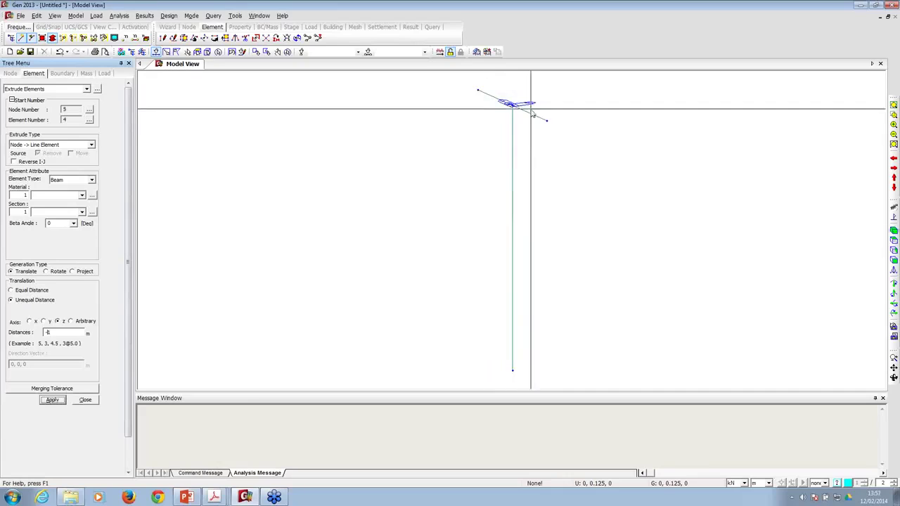
- Copy the two top beam elements by an equal distance of 0, 0, -1 m, intersecting both nodes and elements
click(166, 53)
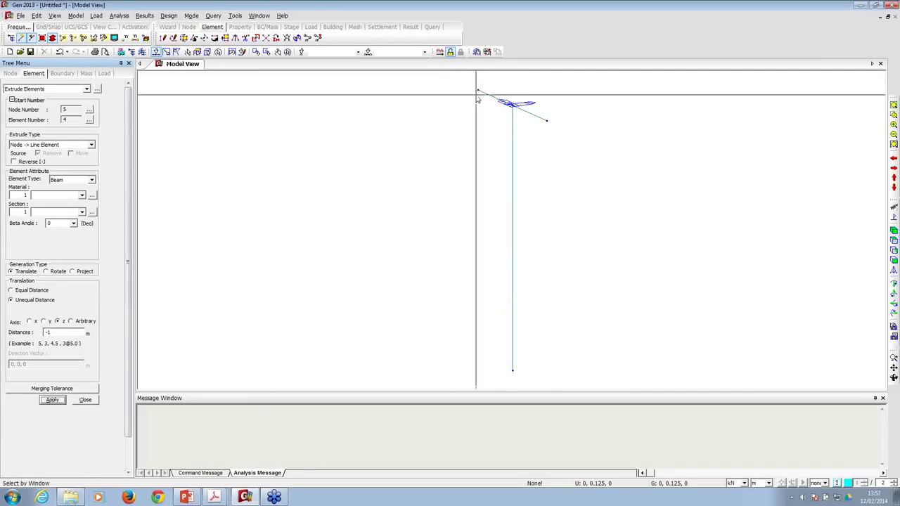
click(529, 113)
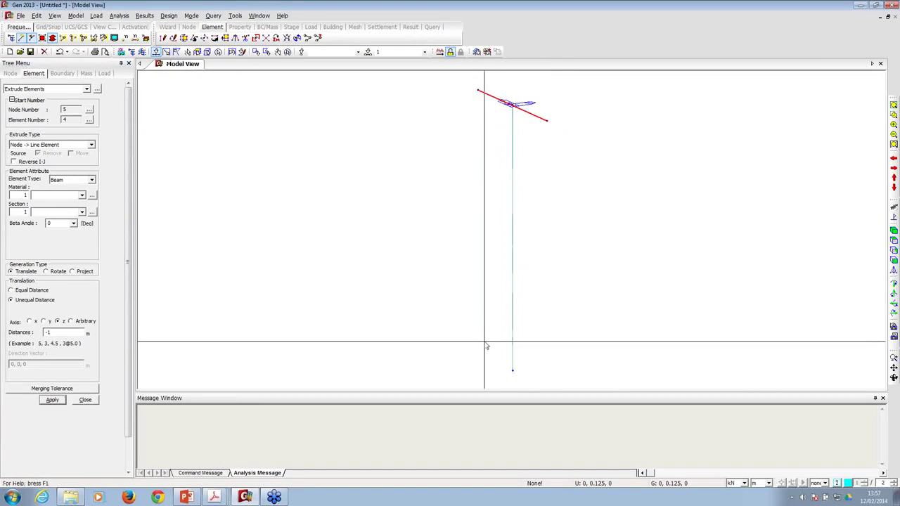
click(512, 368)
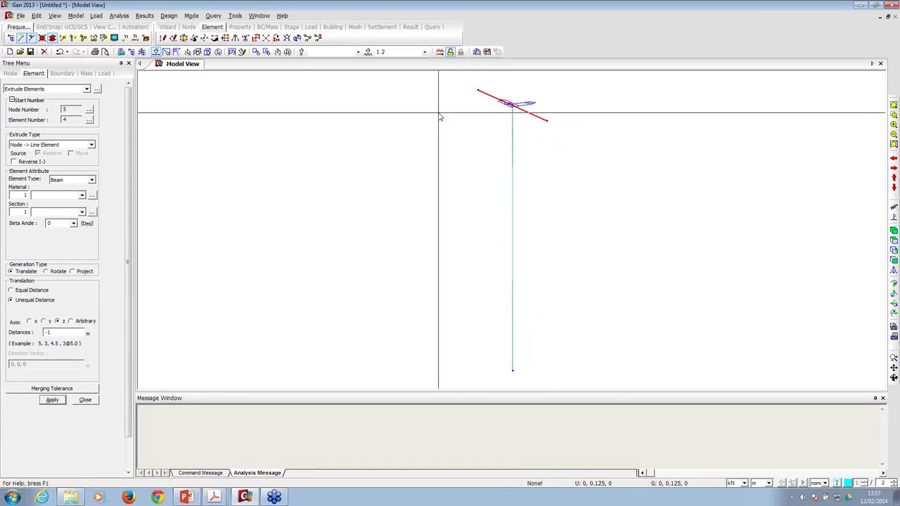
right_click(285, 128)
mouse_move(307, 144)
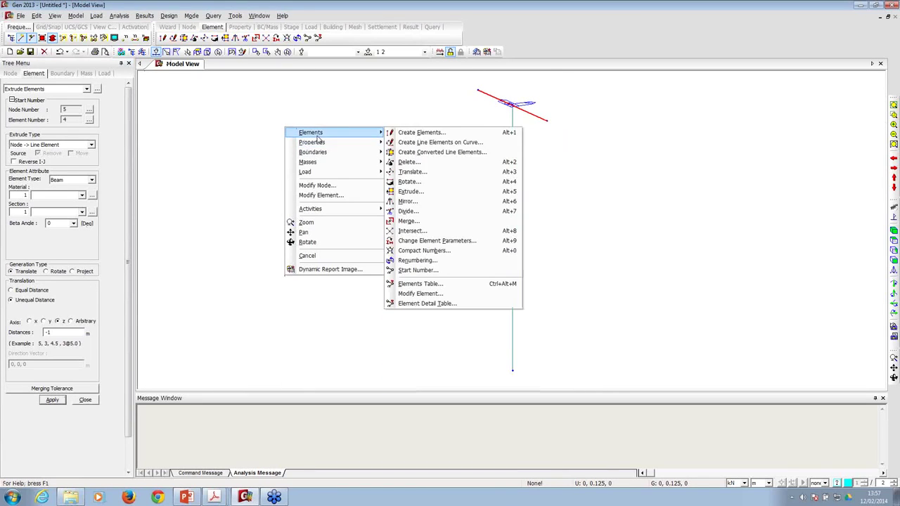
click(399, 174)
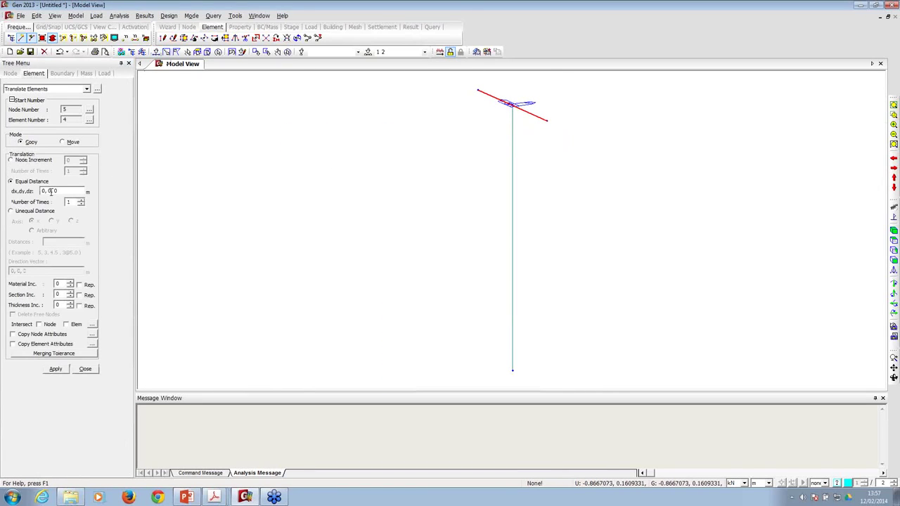
click(51, 192)
click(512, 113)
click(512, 369)
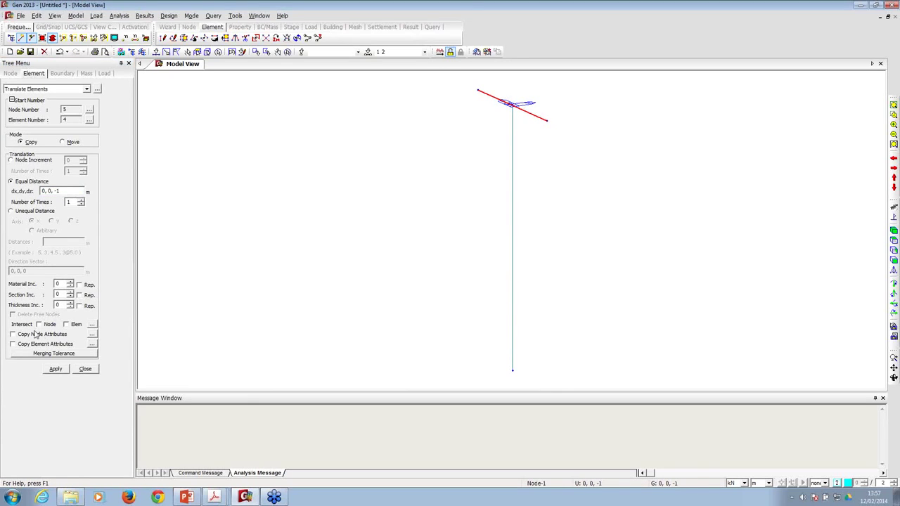
click(39, 324)
click(66, 324)
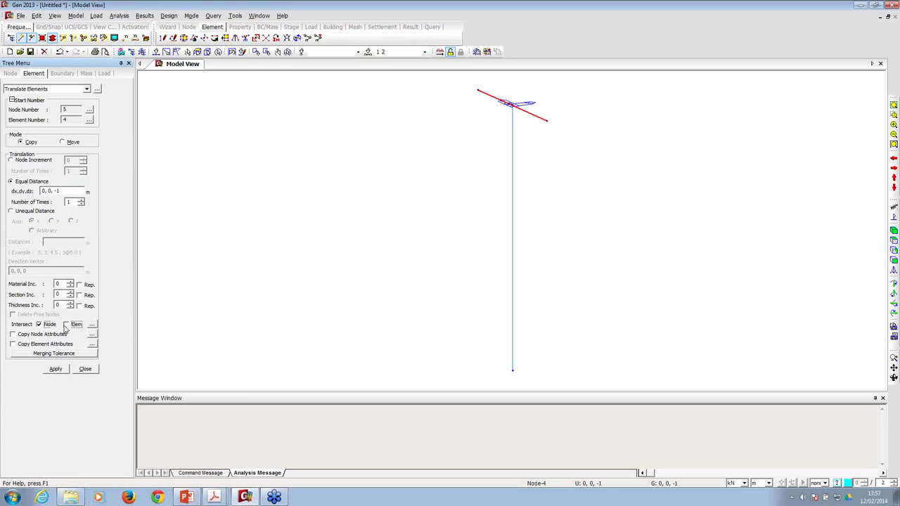
click(56, 370)
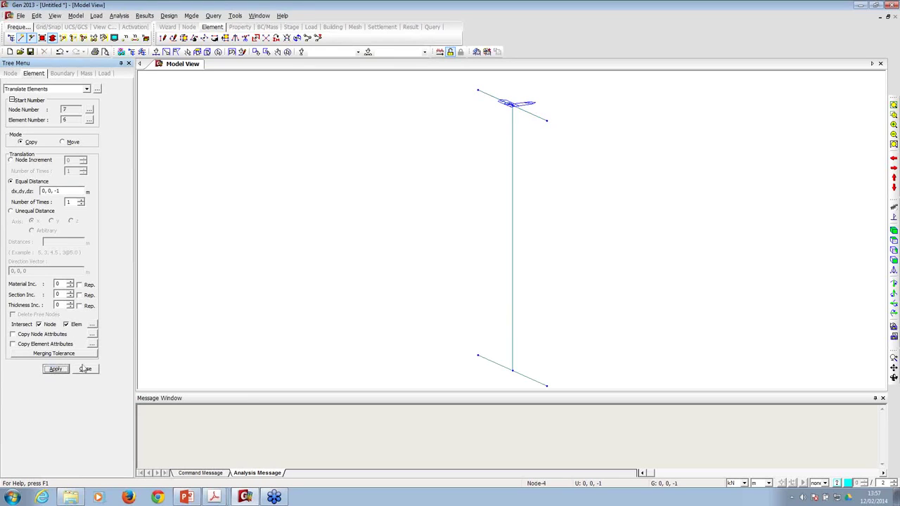
click(85, 369)
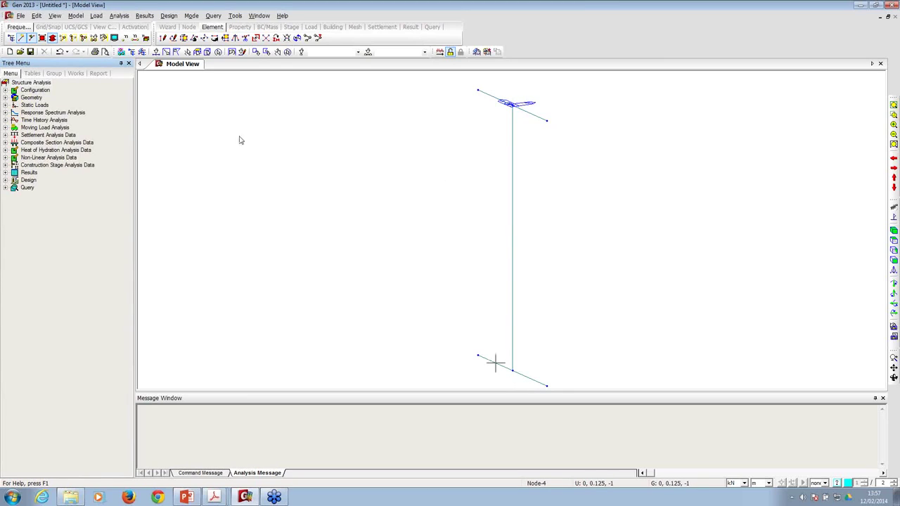
- Divide the four top and bottom horizontal frame elements at equal distance into 2 divisions each
click(156, 52)
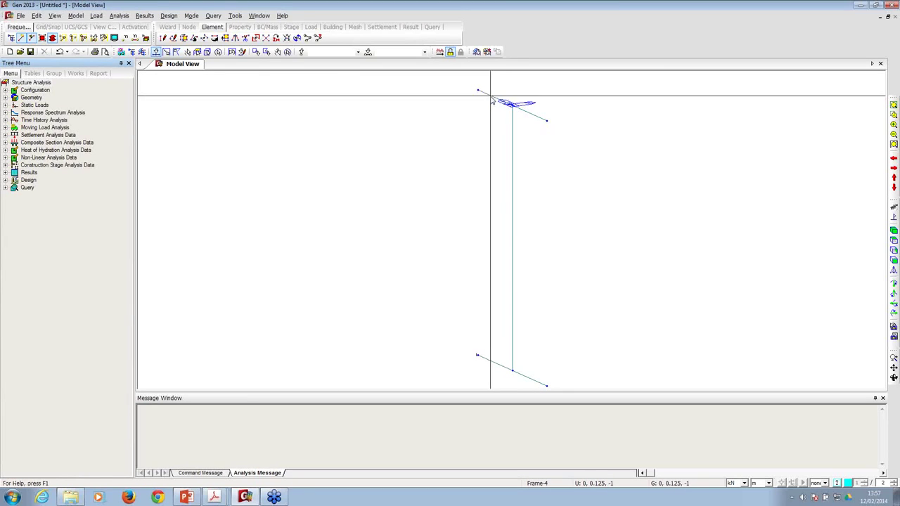
click(893, 250)
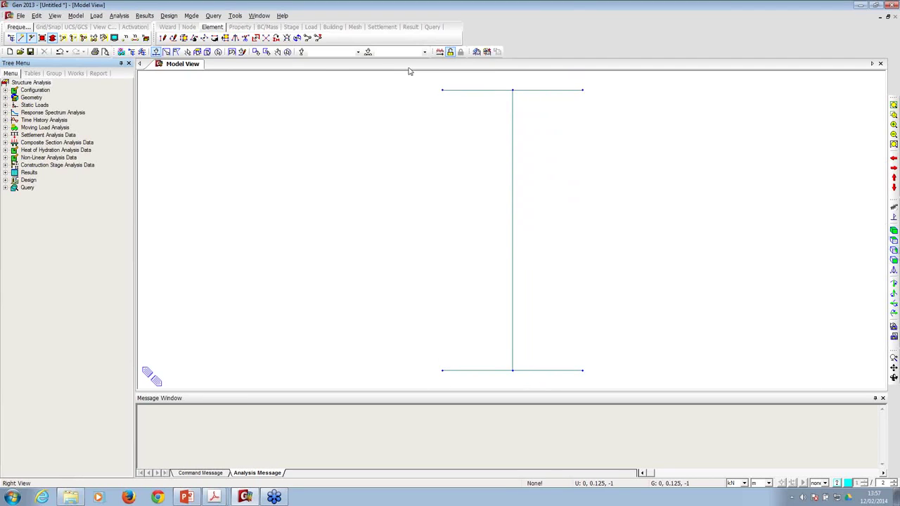
drag(483, 82, 445, 391)
drag(561, 82, 536, 384)
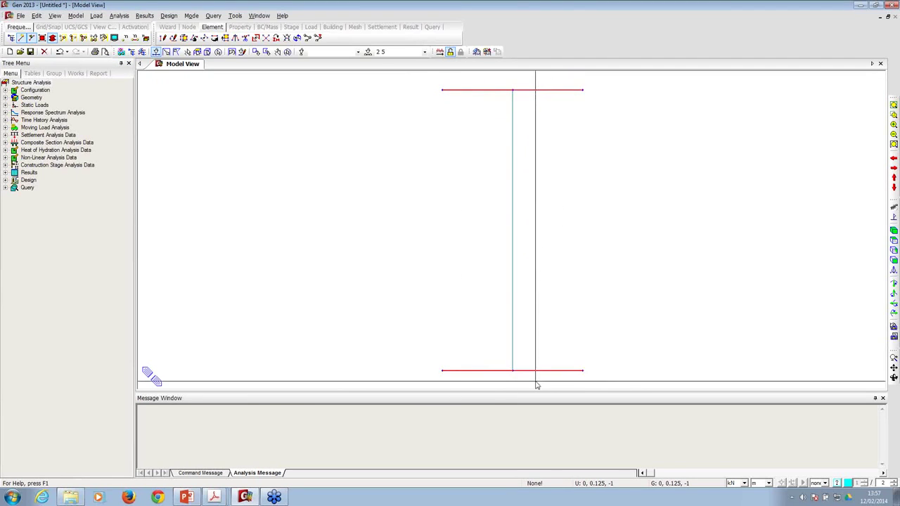
right_click(273, 139)
mouse_move(305, 144)
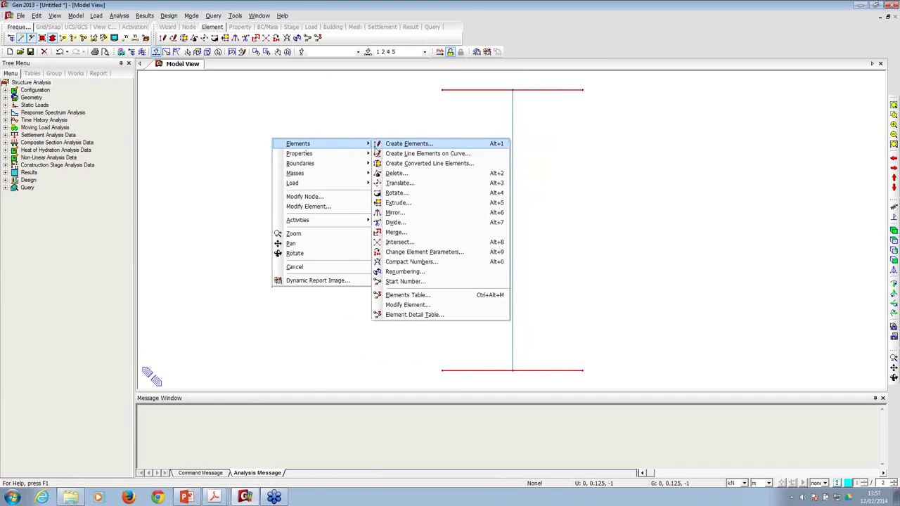
click(393, 220)
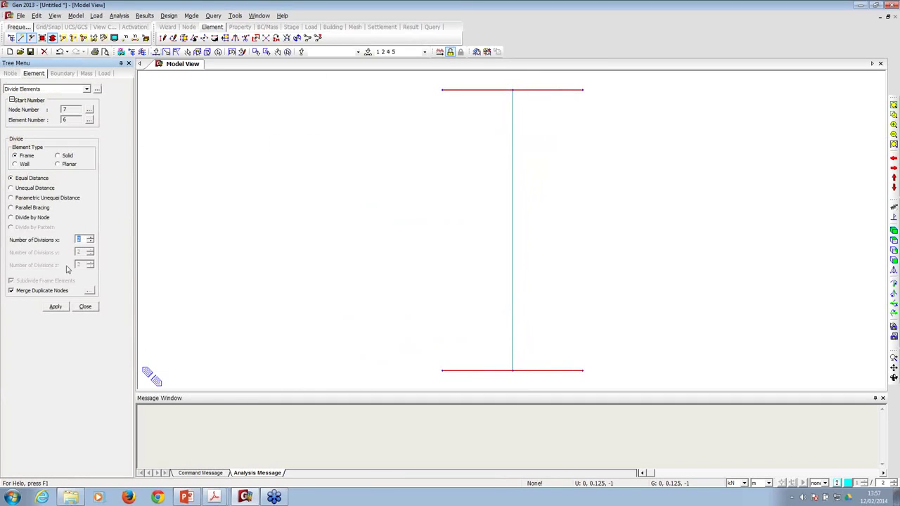
click(56, 306)
- Divide the vertical web element at equal distance into 8 divisions
click(157, 53)
click(512, 162)
double_click(80, 239)
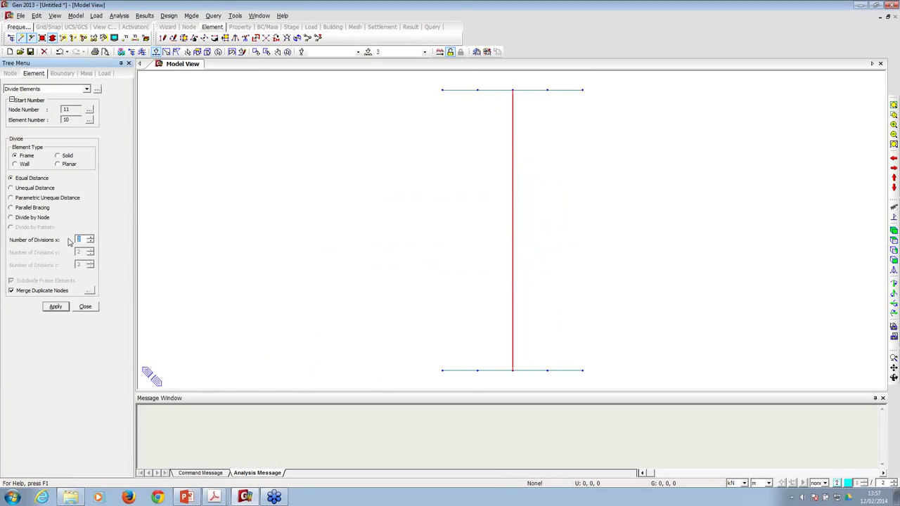
click(55, 306)
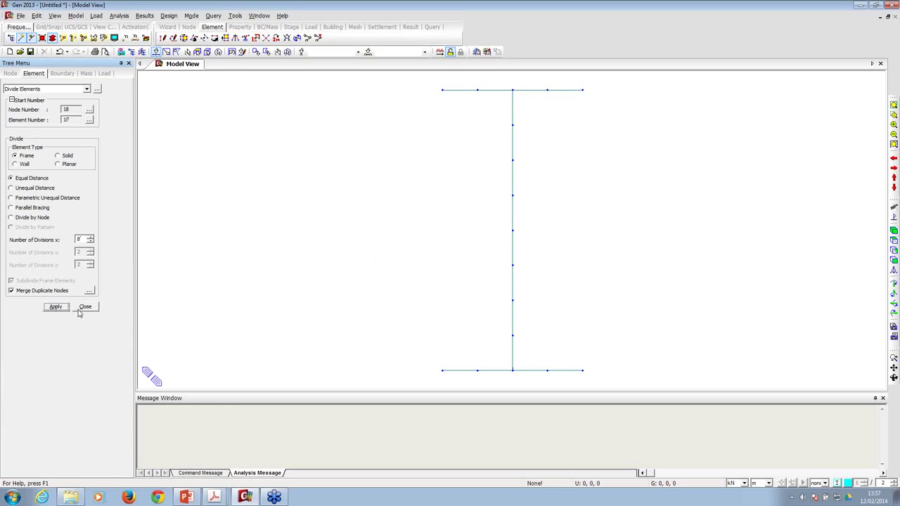
click(84, 307)
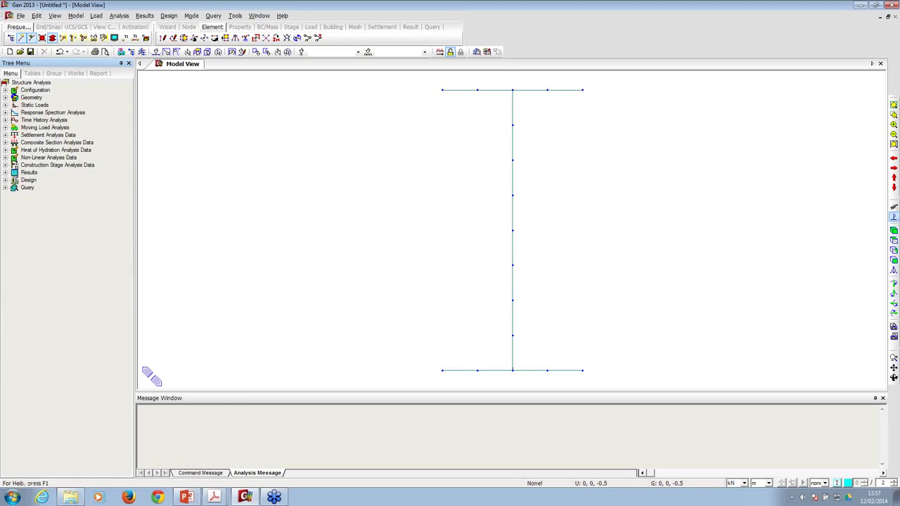
- Extrude all line elements into planar plate elements by an equal distance of .1, 0, 0 m, repeated 20 times
click(894, 230)
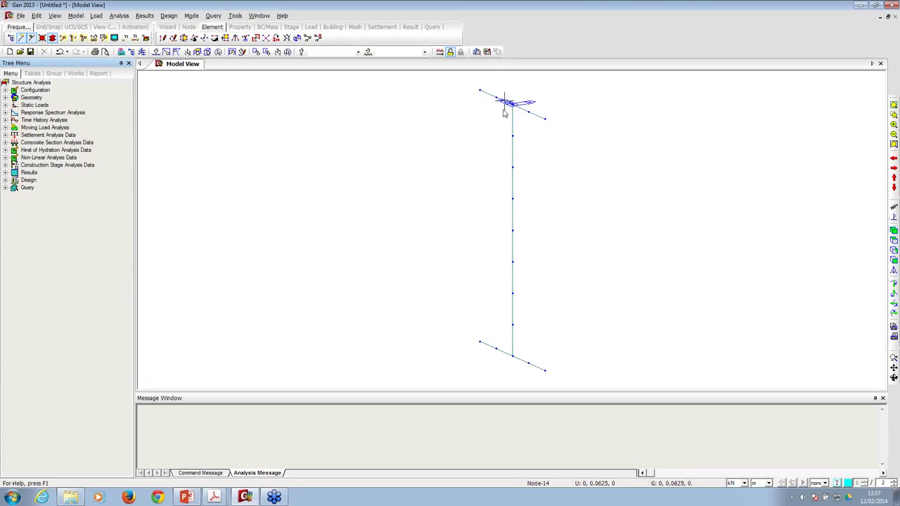
click(218, 52)
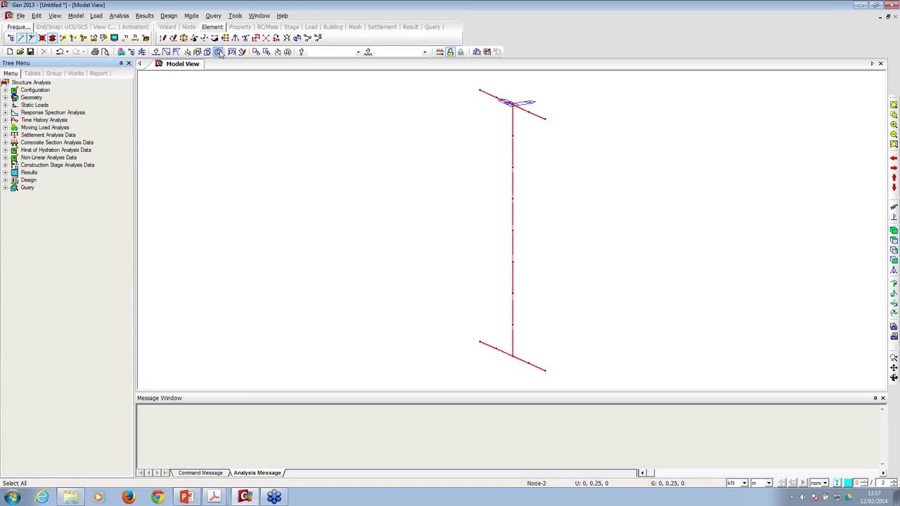
right_click(239, 115)
mouse_move(266, 127)
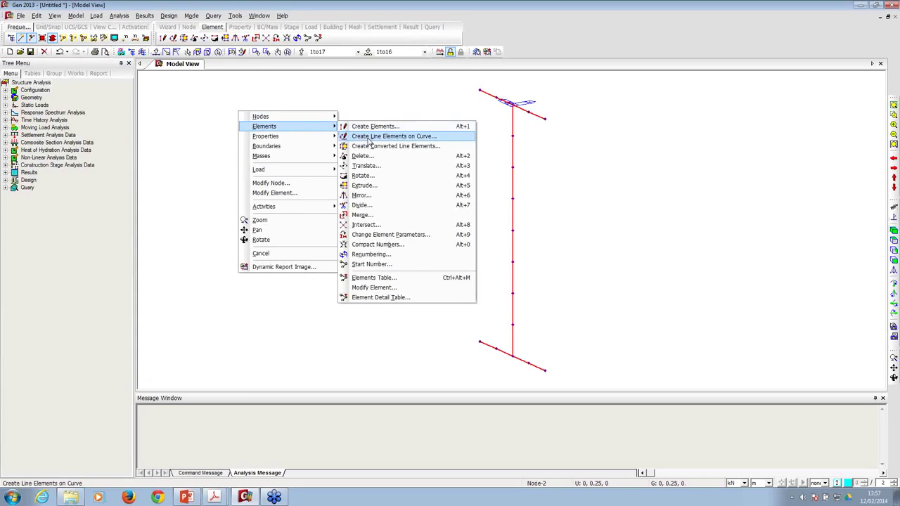
click(383, 184)
click(39, 145)
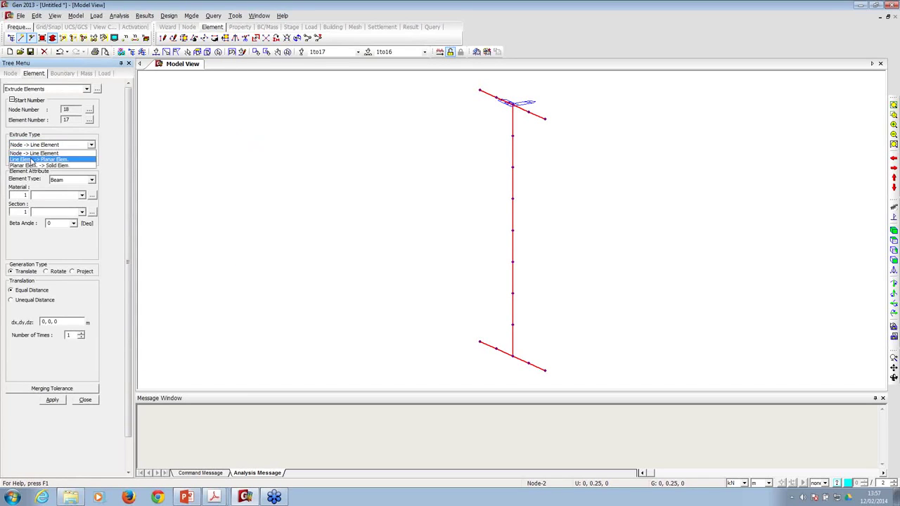
click(38, 160)
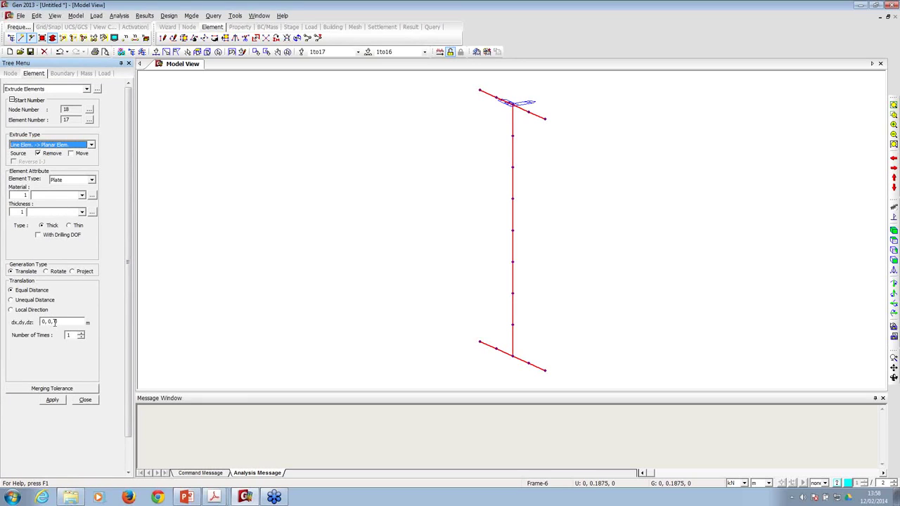
click(44, 321)
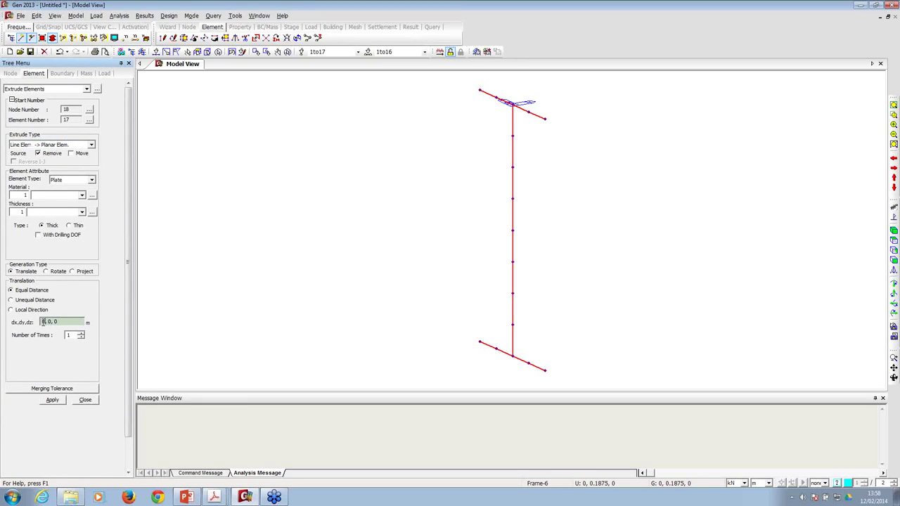
click(44, 322)
click(53, 400)
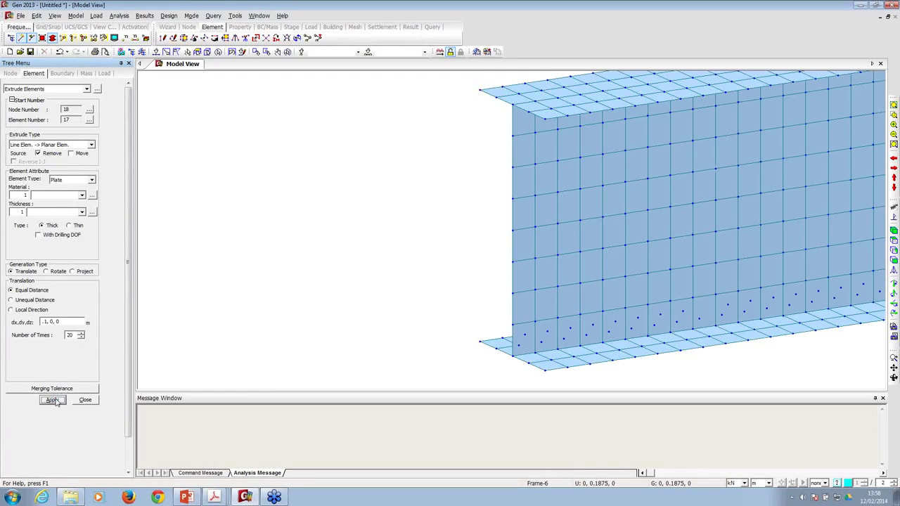
click(893, 230)
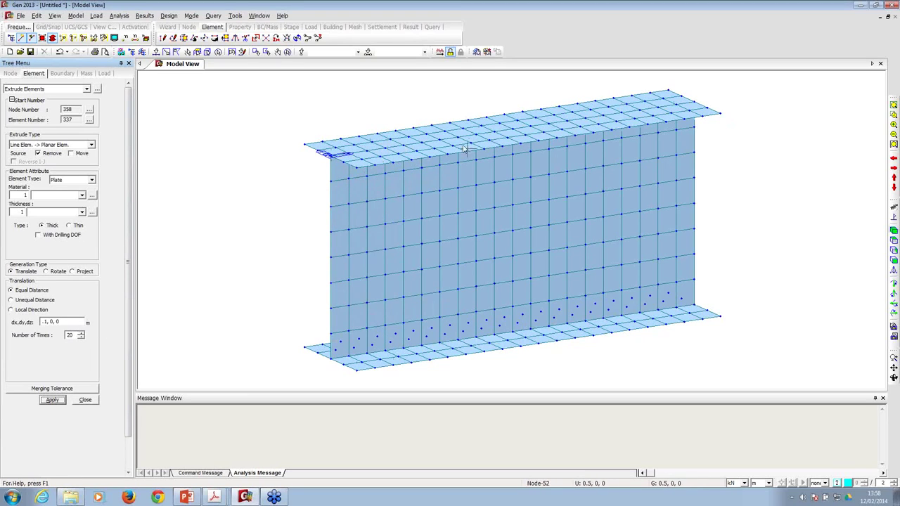
click(87, 400)
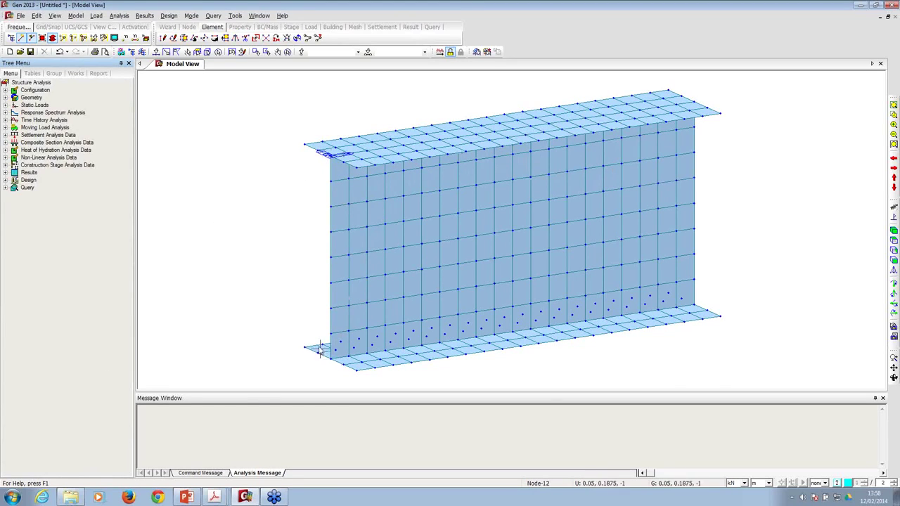
- Add supports restraining all displacements (D-ALL) at the bottom flange nodes on the girder's starting end, at x = 0
click(894, 261)
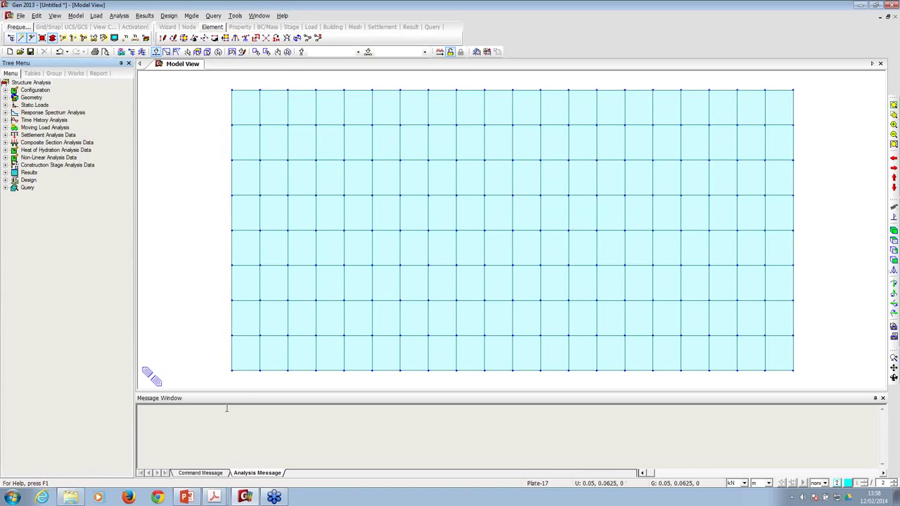
drag(212, 361, 246, 398)
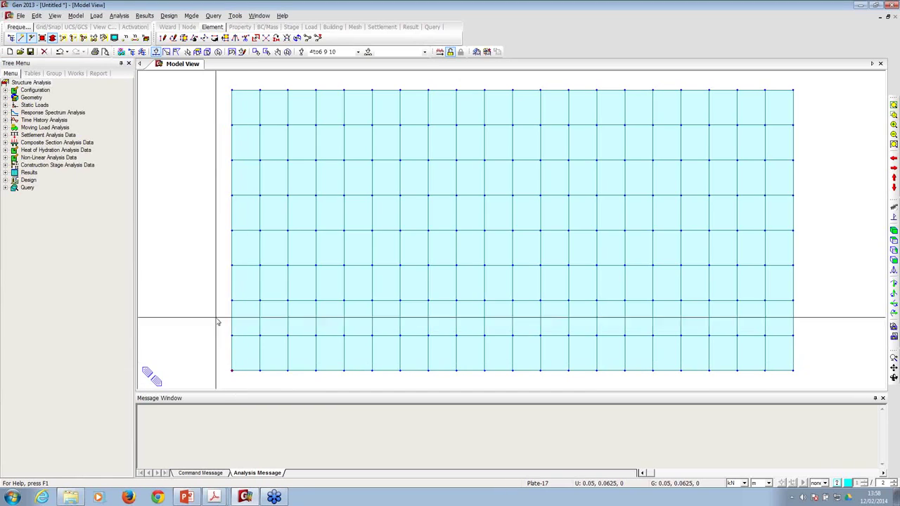
click(78, 16)
mouse_move(94, 105)
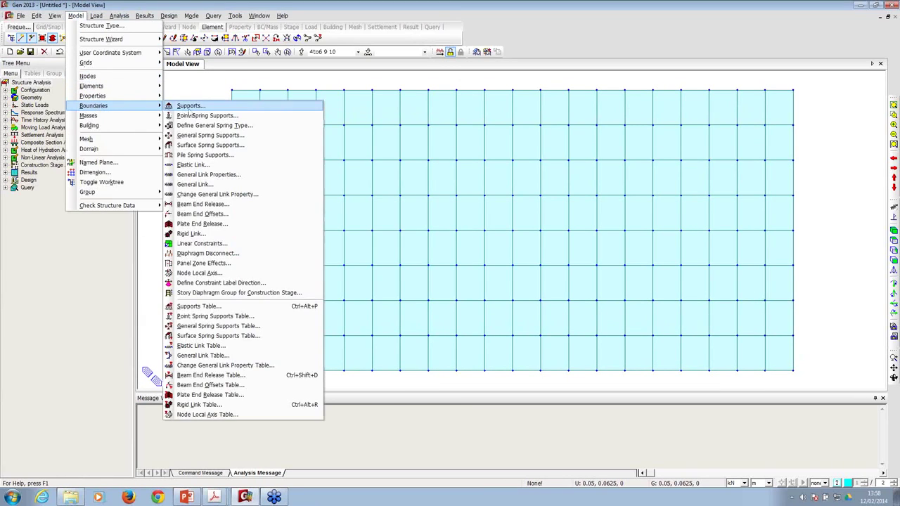
click(192, 112)
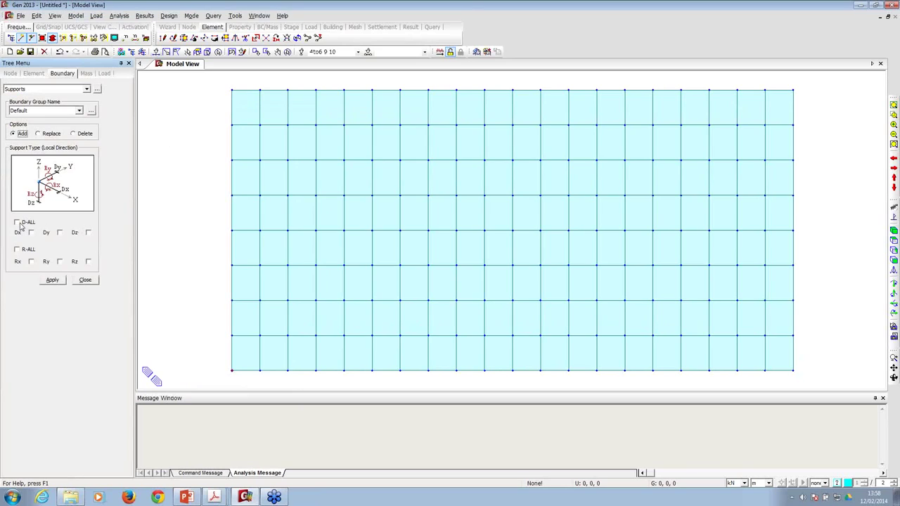
click(18, 223)
click(52, 280)
- Add supports restraining only Dz at the bottom flange nodes on the girder's far end
click(156, 52)
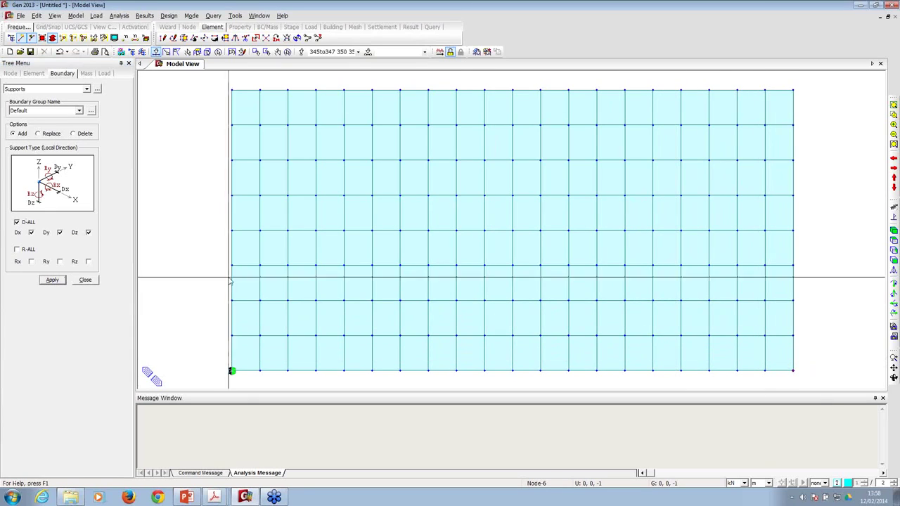
click(17, 222)
click(88, 233)
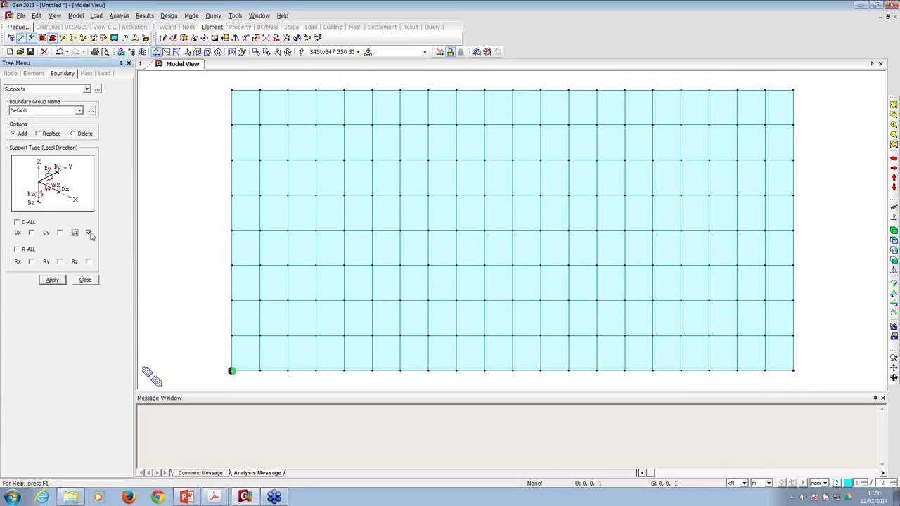
click(52, 280)
click(85, 280)
click(894, 230)
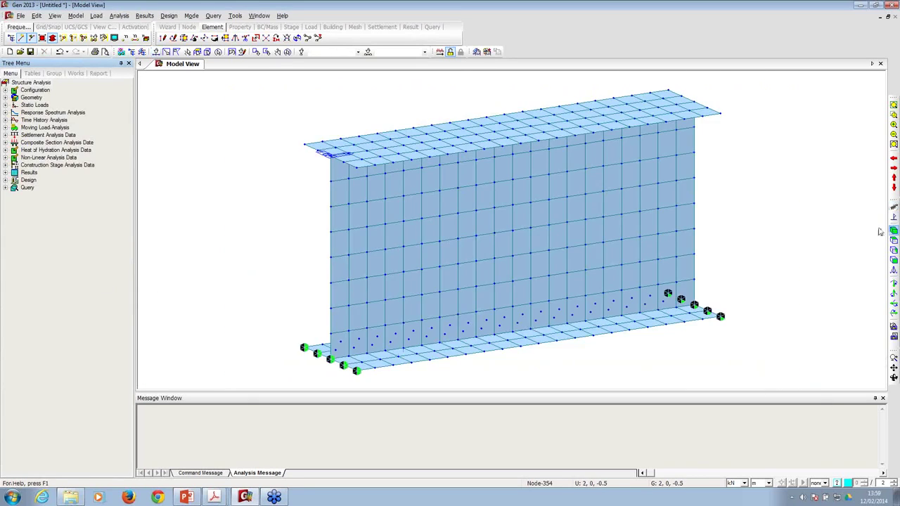